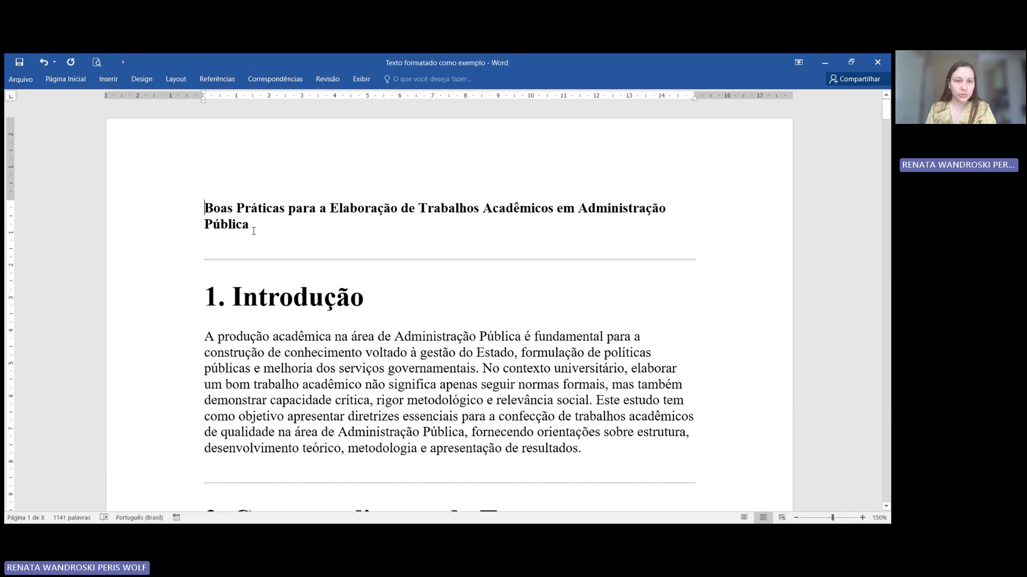
Step: Add the heading "RESUMO" on its own line above the document title
{"action": "key", "text": "Return"}
{"action": "type", "text": "R"}
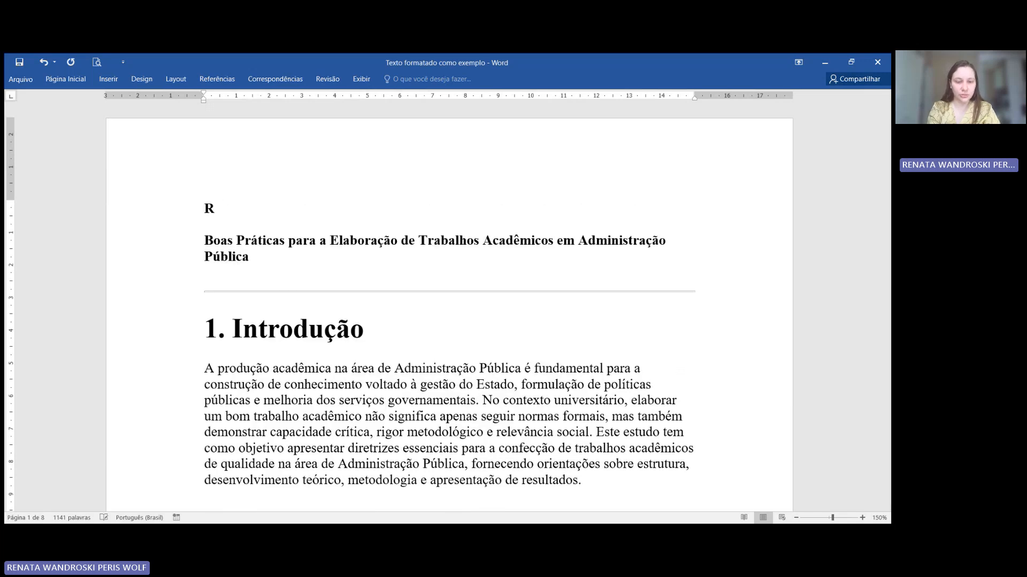
{"action": "type", "text": "ESU"}
{"action": "key", "text": "BackSpace"}
{"action": "type", "text": "SUMO"}
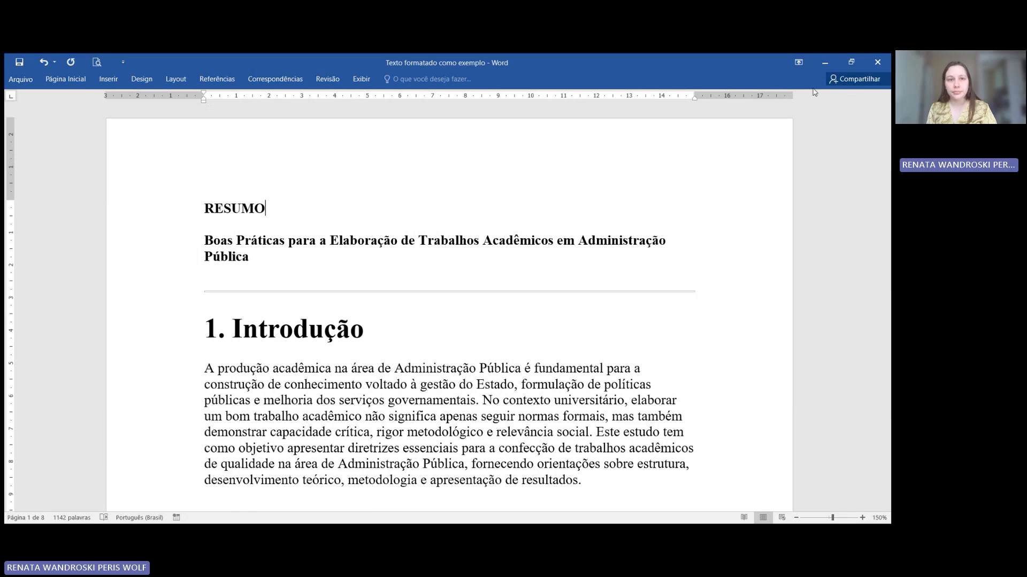
Step: Keep the Home ribbon permanently expanded and remove the manual number "1." from the "Introdução" heading
{"action": "left_click", "coordinate": [66, 79]}
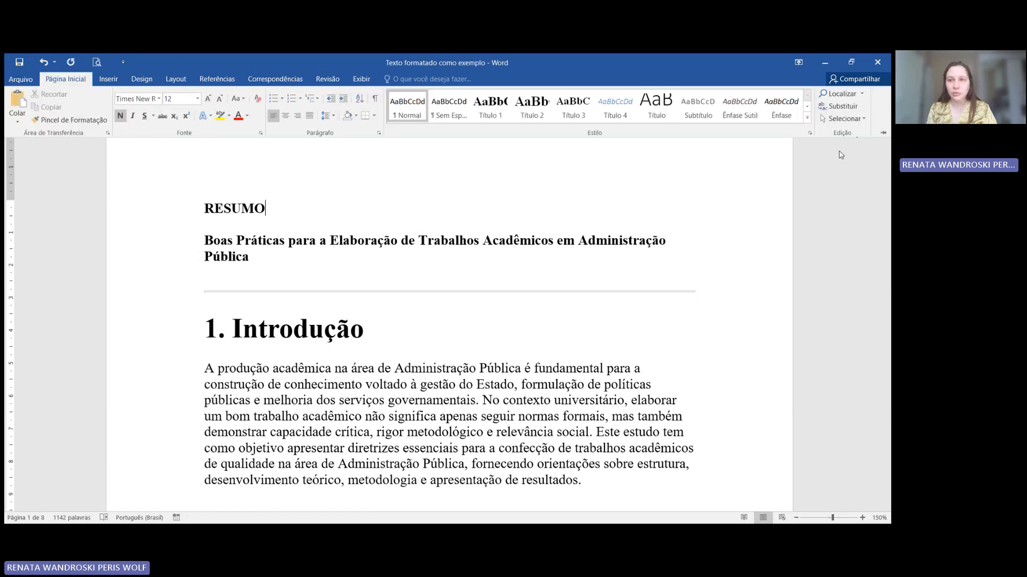
{"action": "left_click", "coordinate": [883, 133]}
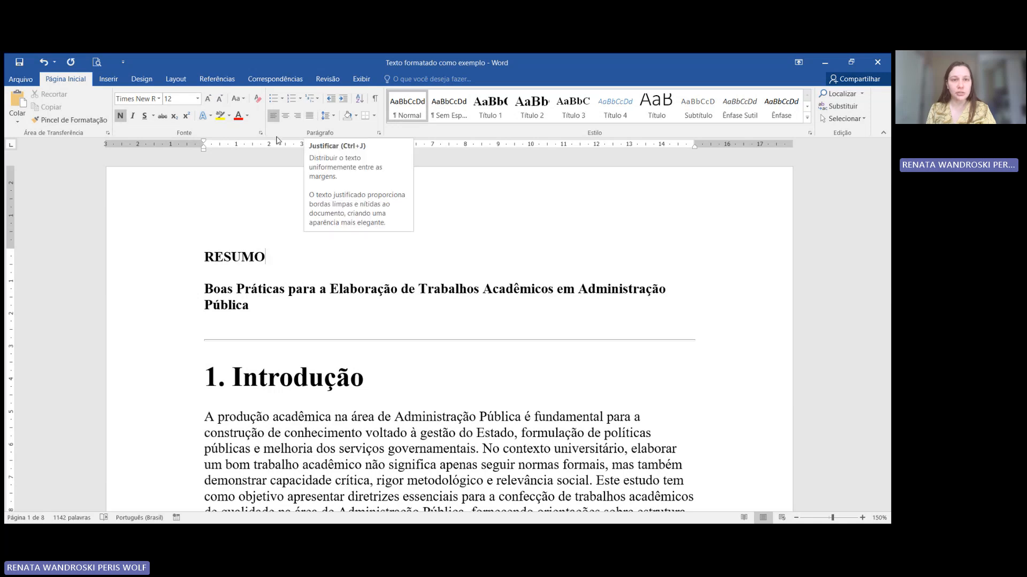
{"action": "left_click", "coordinate": [232, 373]}
{"action": "key", "text": "BackSpace"}
{"action": "key", "text": "BackSpace"}
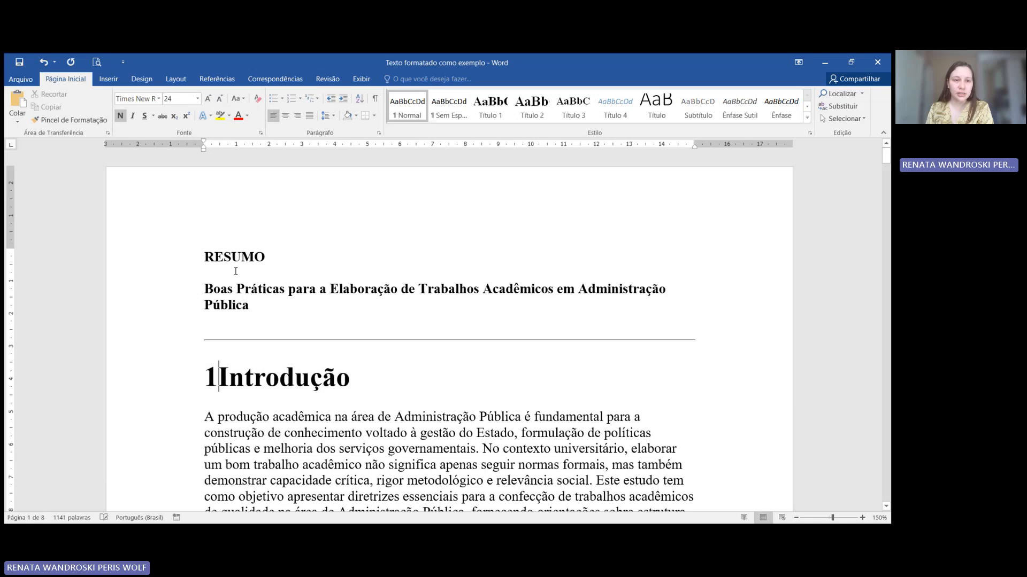
{"action": "key", "text": "BackSpace"}
Step: Remove the manual numbers "2." and "3." from the headings "Contextualização do Tema" and "Justificativa"
{"action": "scroll", "coordinate": [232, 369], "scroll_direction": "down", "scroll_amount": 3}
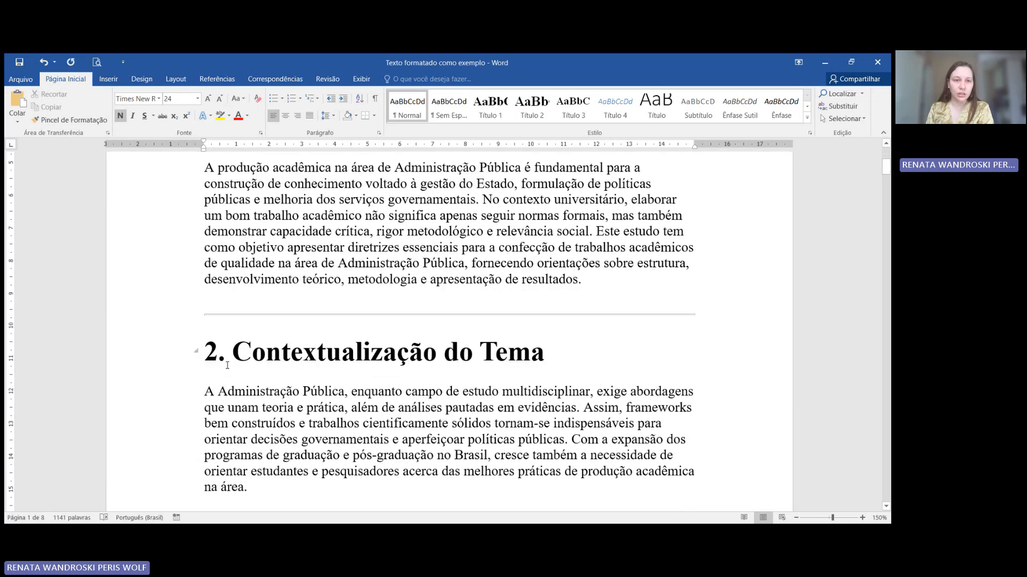
{"action": "left_click", "coordinate": [232, 357]}
{"action": "key", "text": "BackSpace"}
{"action": "key", "text": "BackSpace"}
{"action": "key", "text": "BackSpace"}
{"action": "scroll", "coordinate": [230, 333], "scroll_direction": "down", "scroll_amount": 3}
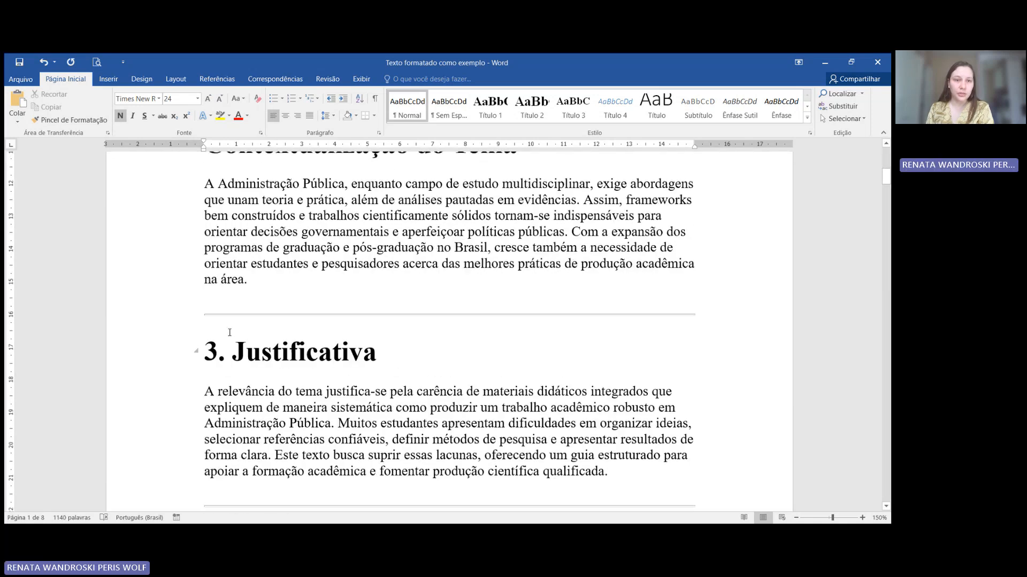
{"action": "key", "text": "BackSpace"}
{"action": "key", "text": "BackSpace"}
{"action": "key", "text": "BackSpace"}
Step: Remove the manual numbers from the "Desenvolvimento da Literatura" heading and its subheading "Fundamentos da Pesquisa em Administração Pública"
{"action": "scroll", "coordinate": [233, 358], "scroll_direction": "down", "scroll_amount": 5}
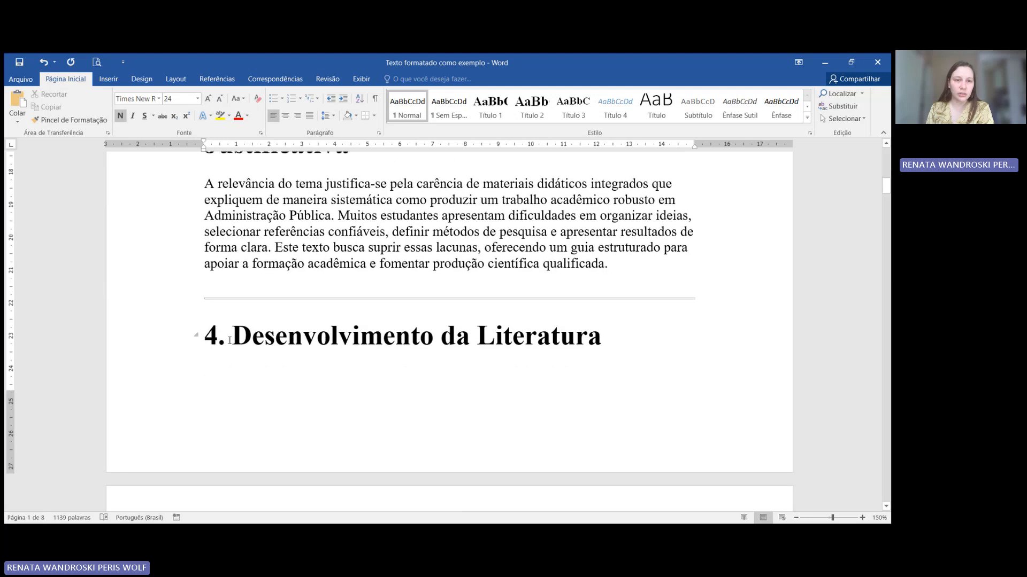
{"action": "left_click", "coordinate": [231, 347]}
{"action": "key", "text": "BackSpace"}
{"action": "key", "text": "BackSpace"}
{"action": "key", "text": "BackSpace"}
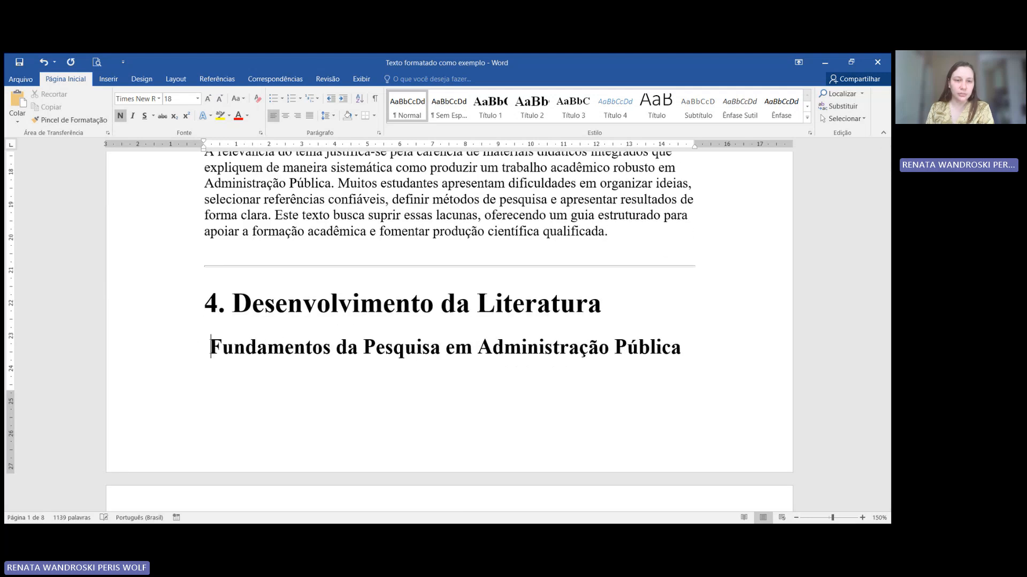
{"action": "left_click", "coordinate": [238, 303]}
{"action": "key", "text": "BackSpace"}
{"action": "key", "text": "BackSpace"}
{"action": "key", "text": "BackSpace"}
Step: Remove the manual number "4.2" from the subheading "Estrutura dos Trabalhos Acadêmicos"
{"action": "scroll", "coordinate": [238, 304], "scroll_direction": "down", "scroll_amount": 10}
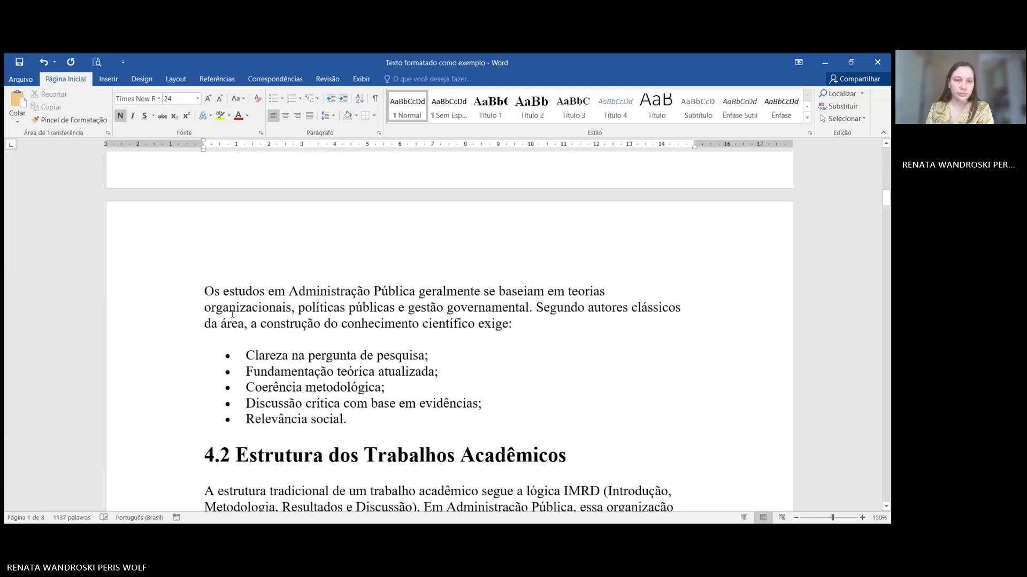
{"action": "left_click", "coordinate": [238, 201]}
{"action": "key", "text": "BackSpace"}
{"action": "key", "text": "BackSpace"}
{"action": "key", "text": "BackSpace"}
{"action": "key", "text": "BackSpace"}
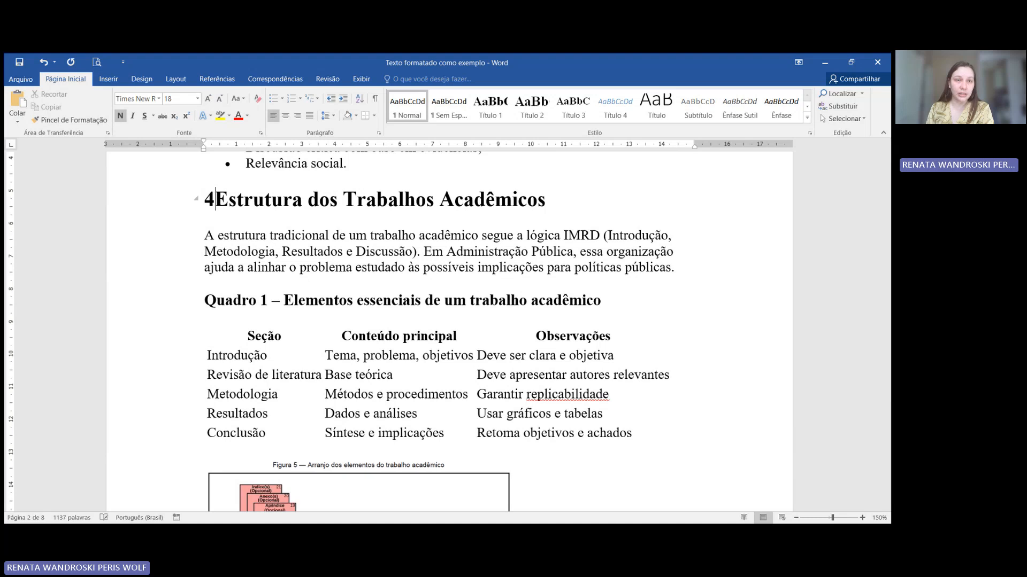
Step: Remove the manual number from the subheading "Boas Práticas de Revisão de Literatura"
{"action": "scroll", "coordinate": [238, 264], "scroll_direction": "down", "scroll_amount": 8}
{"action": "scroll", "coordinate": [238, 263], "scroll_direction": "down", "scroll_amount": 10}
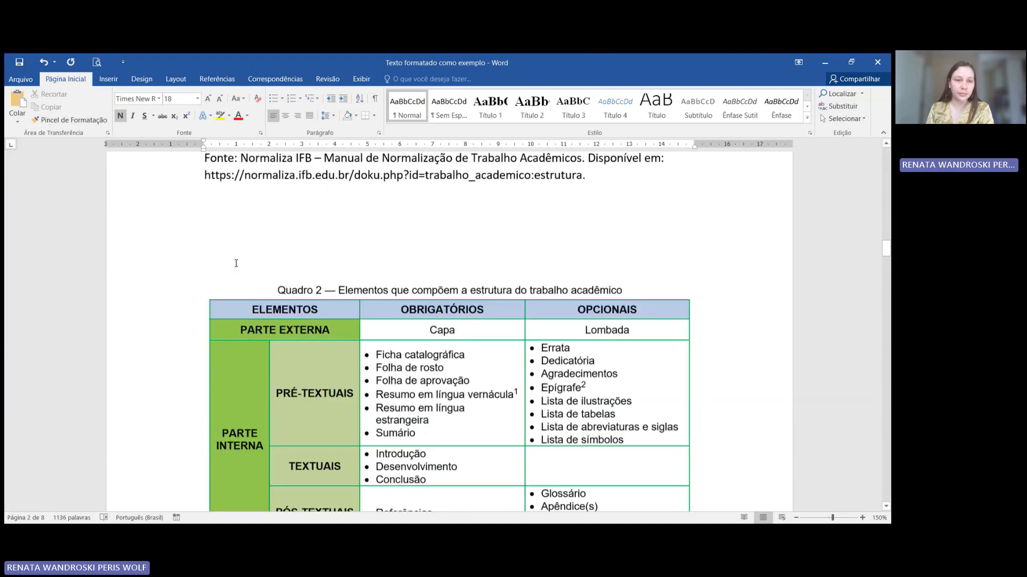
{"action": "left_click", "coordinate": [230, 166]}
{"action": "key", "text": "BackSpace"}
{"action": "key", "text": "BackSpace"}
{"action": "key", "text": "BackSpace"}
{"action": "key", "text": "BackSpace"}
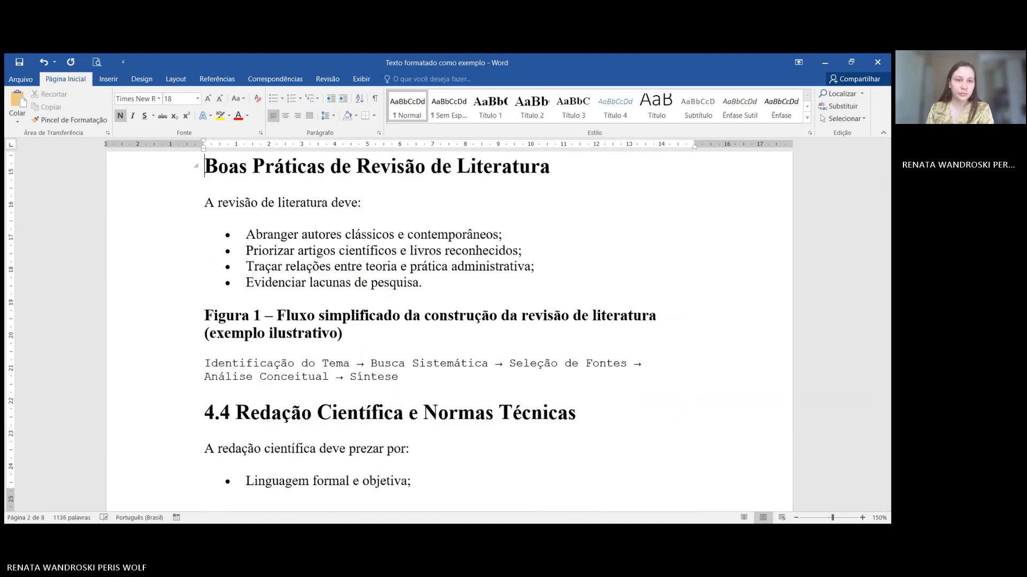
Step: Remove the manual number "4.4" from the subheading "Redação Científica e Normas Técnicas"
{"action": "left_click", "coordinate": [236, 417]}
{"action": "key", "text": "BackSpace"}
{"action": "key", "text": "BackSpace"}
{"action": "key", "text": "BackSpace"}
{"action": "key", "text": "BackSpace"}
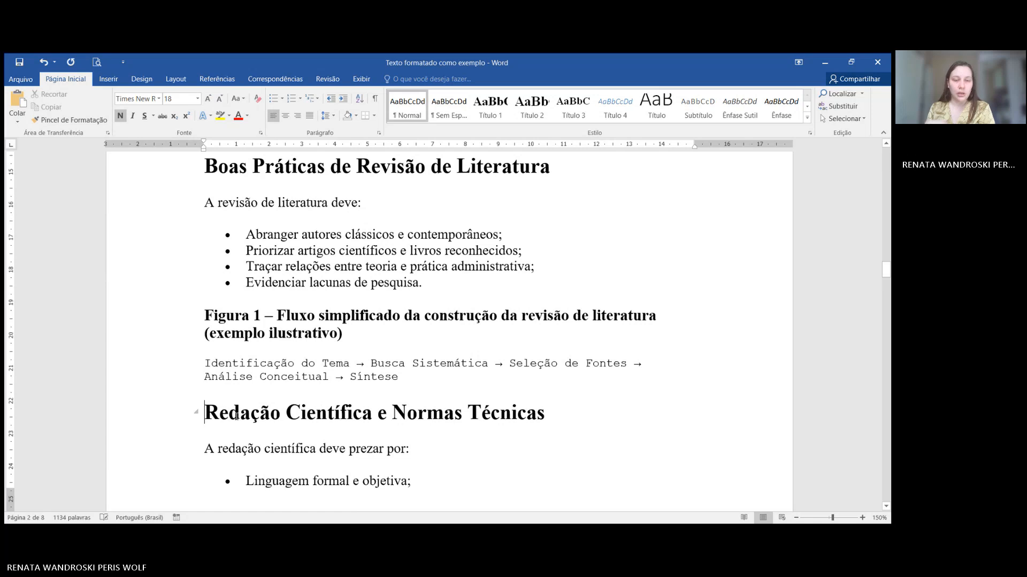
Step: Remove the manual number "5." from the "Metodologia" heading
{"action": "scroll", "coordinate": [233, 418], "scroll_direction": "down", "scroll_amount": 5}
{"action": "scroll", "coordinate": [231, 420], "scroll_direction": "down", "scroll_amount": 3}
{"action": "left_click", "coordinate": [231, 363]}
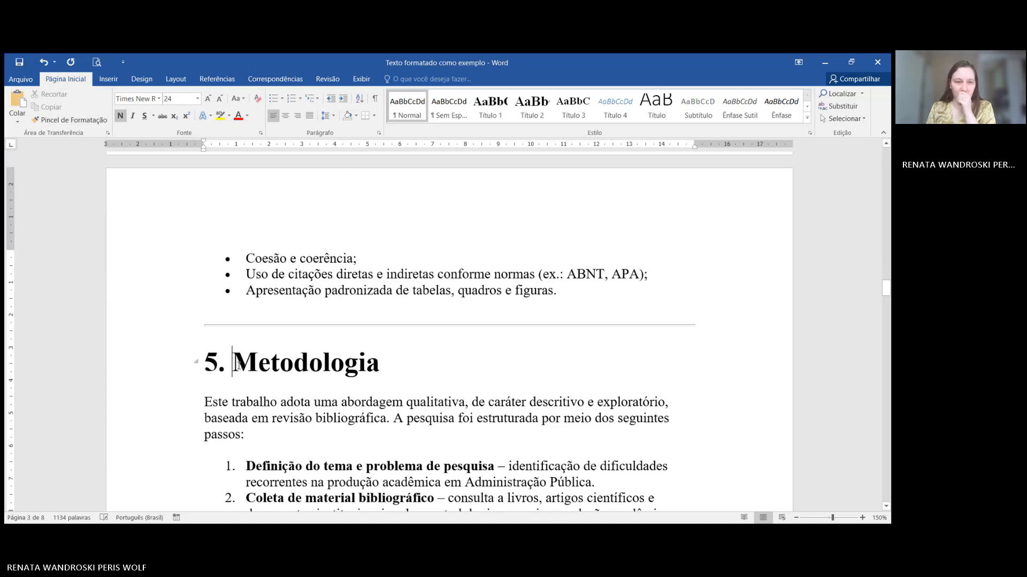
{"action": "key", "text": "BackSpace"}
{"action": "key", "text": "BackSpace"}
{"action": "key", "text": "BackSpace"}
Step: Remove the manual number from the "Resultados" heading and delete the horizontal line above it
{"action": "scroll", "coordinate": [238, 321], "scroll_direction": "down", "scroll_amount": 13}
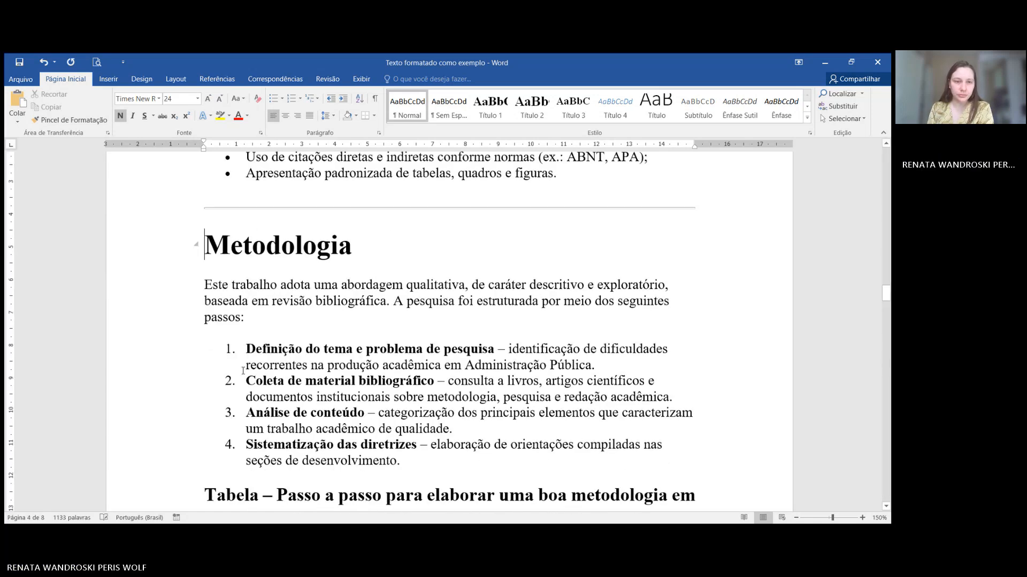
{"action": "scroll", "coordinate": [238, 310], "scroll_direction": "down", "scroll_amount": 20}
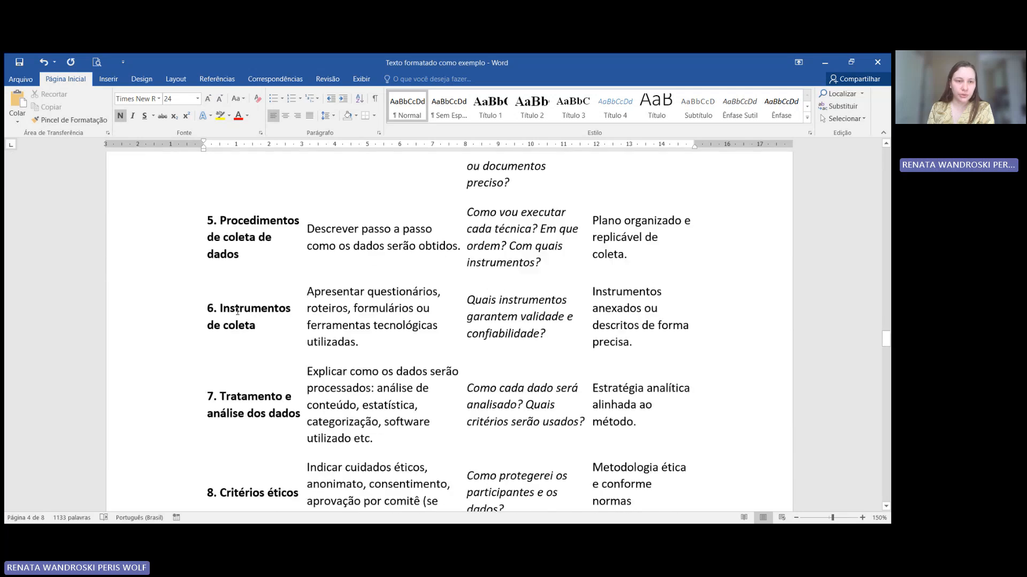
{"action": "scroll", "coordinate": [235, 310], "scroll_direction": "down", "scroll_amount": 15}
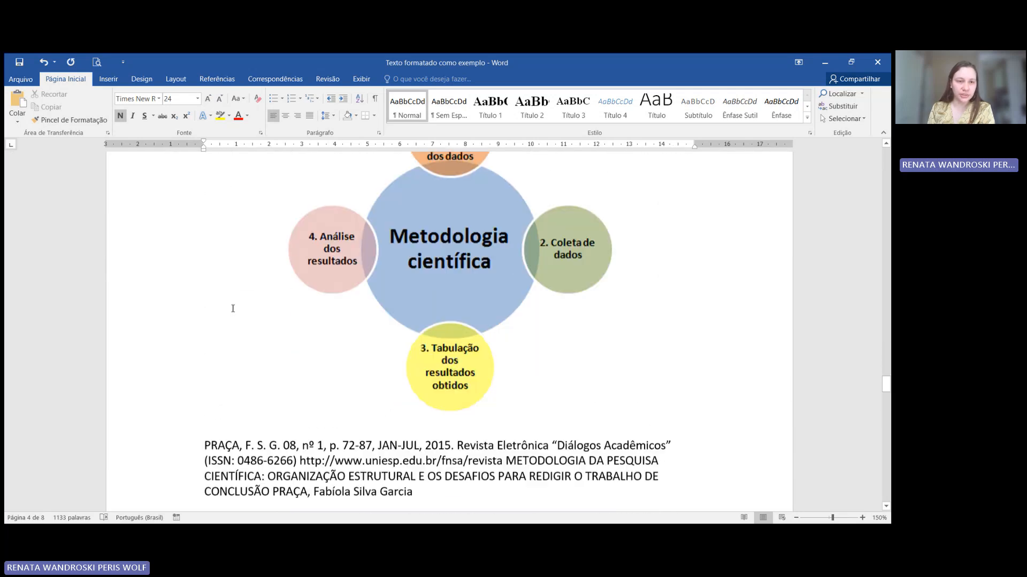
{"action": "left_click", "coordinate": [232, 244]}
{"action": "key", "text": "BackSpace"}
{"action": "key", "text": "BackSpace"}
{"action": "key", "text": "BackSpace"}
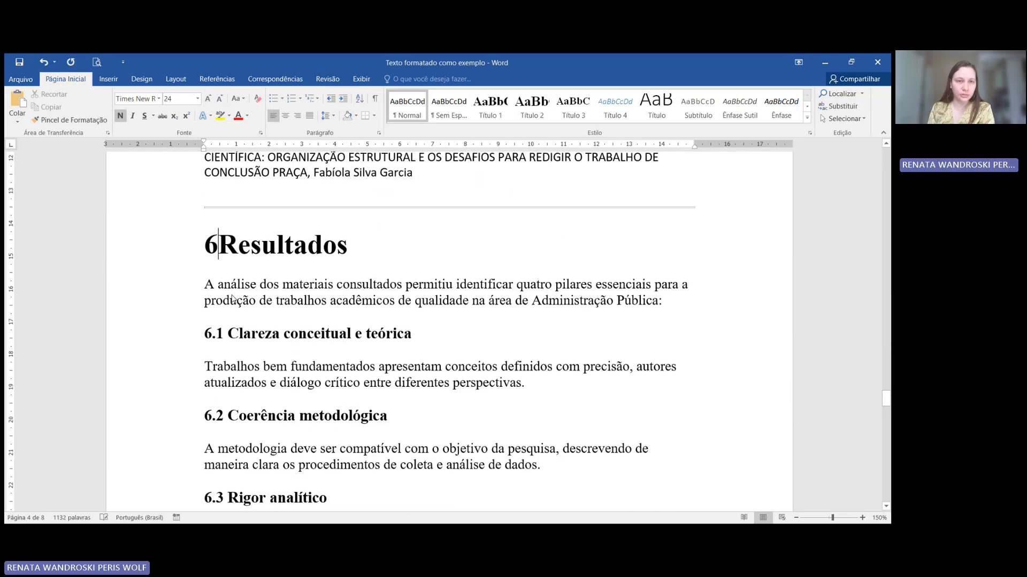
{"action": "key", "text": "BackSpace"}
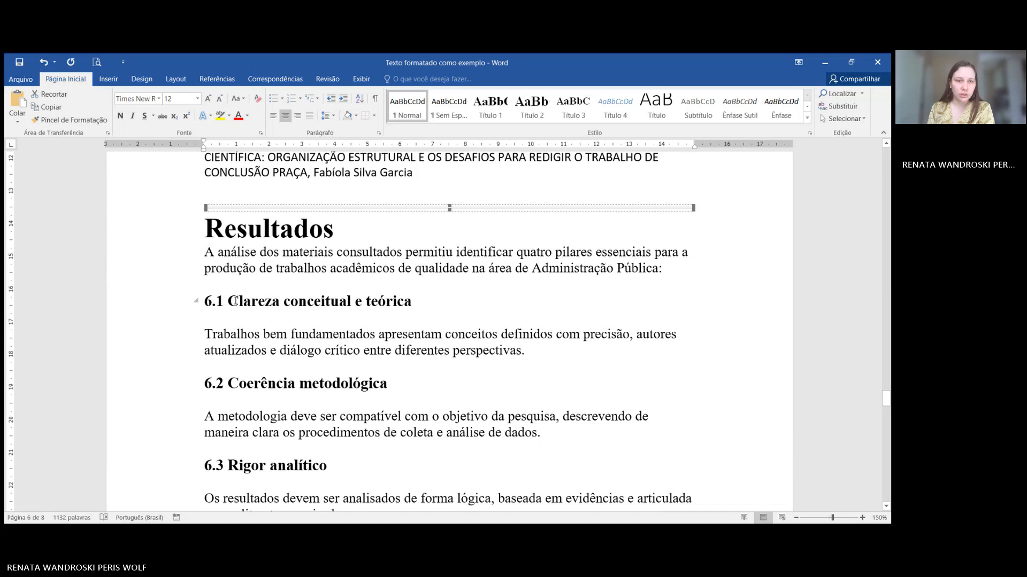
{"action": "key", "text": "BackSpace"}
Step: Remove the manual numbers "6.1" and "6.2" from the subheadings "Clareza conceitual e teórica" and "Coerência metodológica"
{"action": "left_click", "coordinate": [229, 285]}
{"action": "key", "text": "BackSpace"}
{"action": "key", "text": "BackSpace"}
{"action": "key", "text": "BackSpace"}
{"action": "key", "text": "BackSpace"}
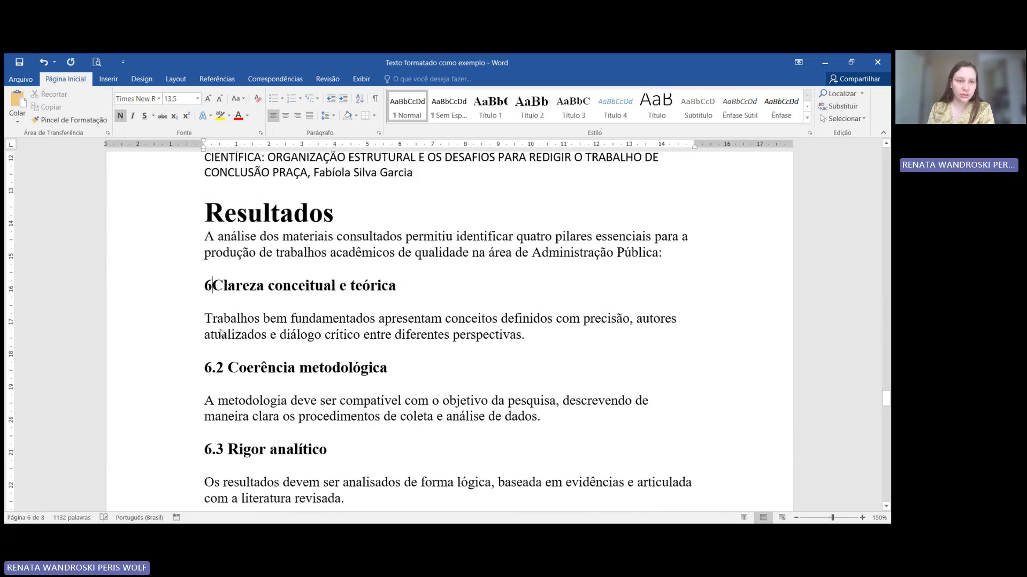
{"action": "left_click", "coordinate": [229, 369]}
{"action": "key", "text": "BackSpace"}
{"action": "key", "text": "BackSpace"}
{"action": "key", "text": "BackSpace"}
{"action": "key", "text": "BackSpace"}
{"action": "scroll", "coordinate": [229, 370], "scroll_direction": "down", "scroll_amount": 2}
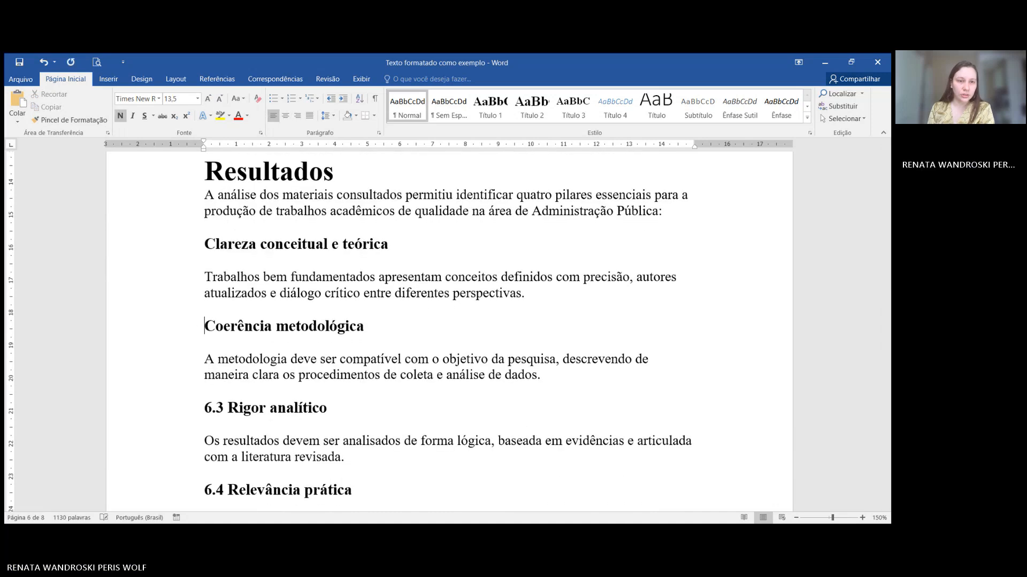
{"action": "double_click", "coordinate": [228, 366]}
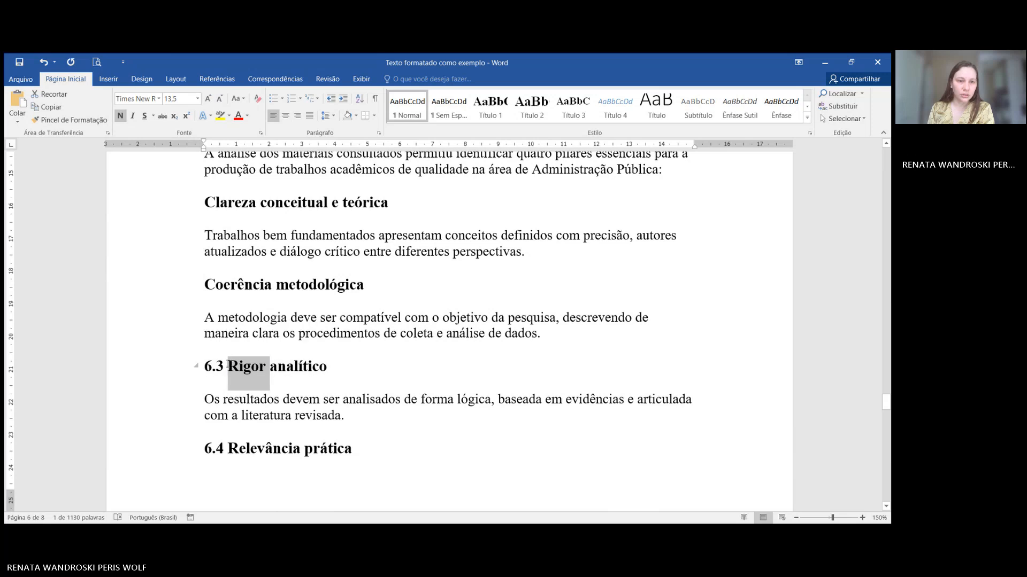
{"action": "key", "text": "BackSpace"}
{"action": "key", "text": "ctrl+z"}
Step: Remove the manual numbers "6.3" and "6.4" from the subheadings "Rigor analítico" and "Relevância prática"
{"action": "left_click", "coordinate": [229, 366]}
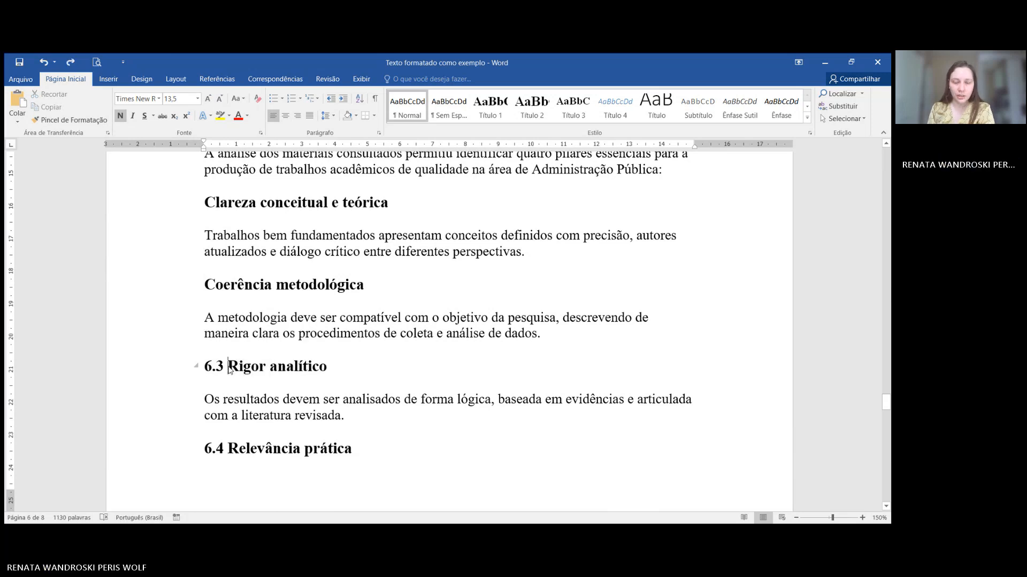
{"action": "key", "text": "BackSpace"}
{"action": "key", "text": "BackSpace"}
{"action": "key", "text": "BackSpace"}
{"action": "key", "text": "BackSpace"}
{"action": "key", "text": "BackSpace"}
{"action": "key", "text": "BackSpace"}
{"action": "key", "text": "BackSpace"}
{"action": "key", "text": "BackSpace"}
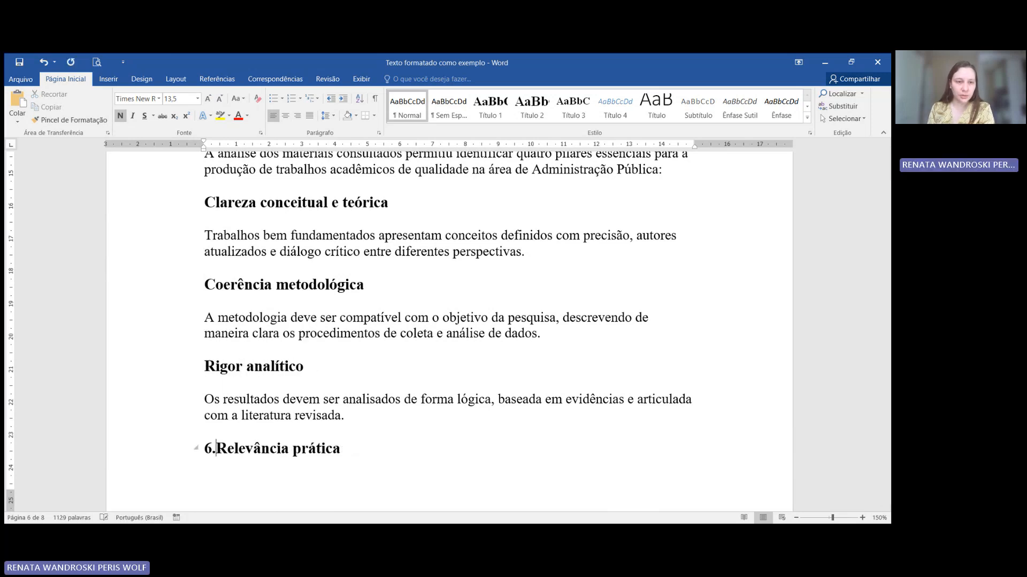
Step: Remove the manual number 7 from the "Considerações Finais" heading
{"action": "scroll", "coordinate": [230, 423], "scroll_direction": "down", "scroll_amount": 5}
{"action": "left_click", "coordinate": [229, 402]}
{"action": "key", "text": "BackSpace"}
{"action": "key", "text": "BackSpace"}
{"action": "key", "text": "BackSpace"}
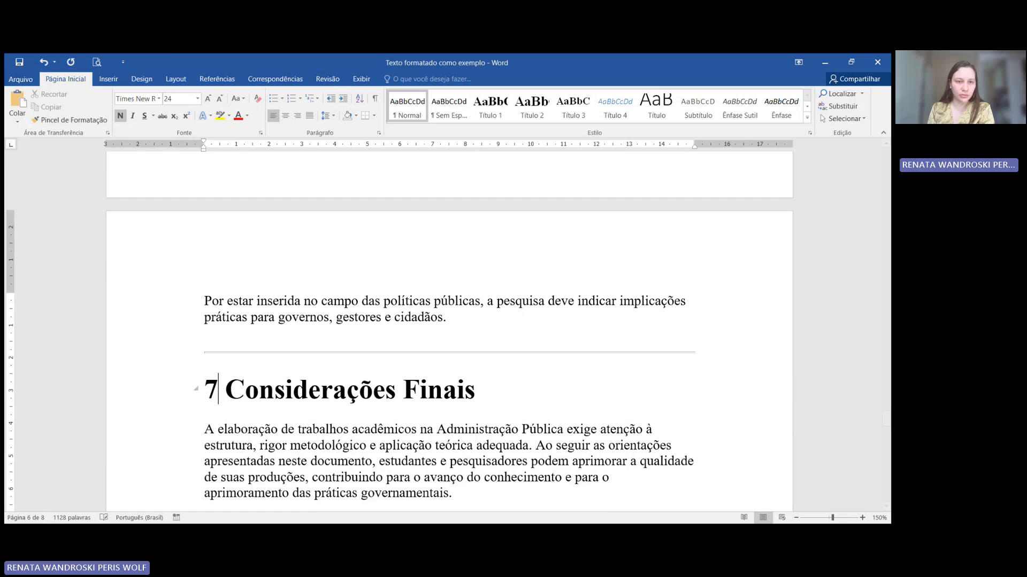
Step: Apply the Normal style to the body paragraph under "Introdução"
{"action": "scroll", "coordinate": [229, 404], "scroll_direction": "down", "scroll_amount": 5}
{"action": "scroll", "coordinate": [229, 405], "scroll_direction": "down", "scroll_amount": 15}
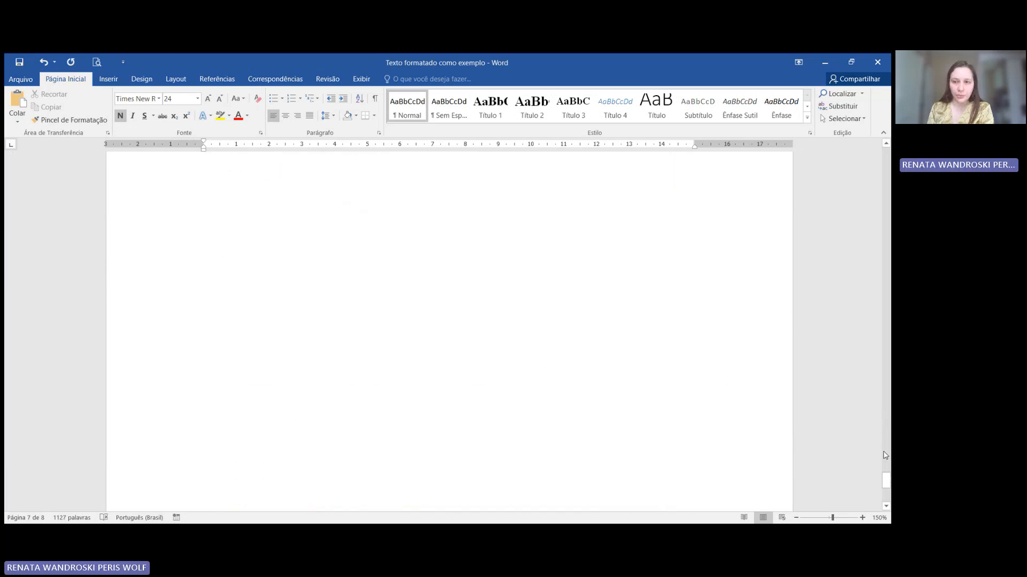
{"action": "left_click_drag", "start_coordinate": [886, 481], "coordinate": [870, 150]}
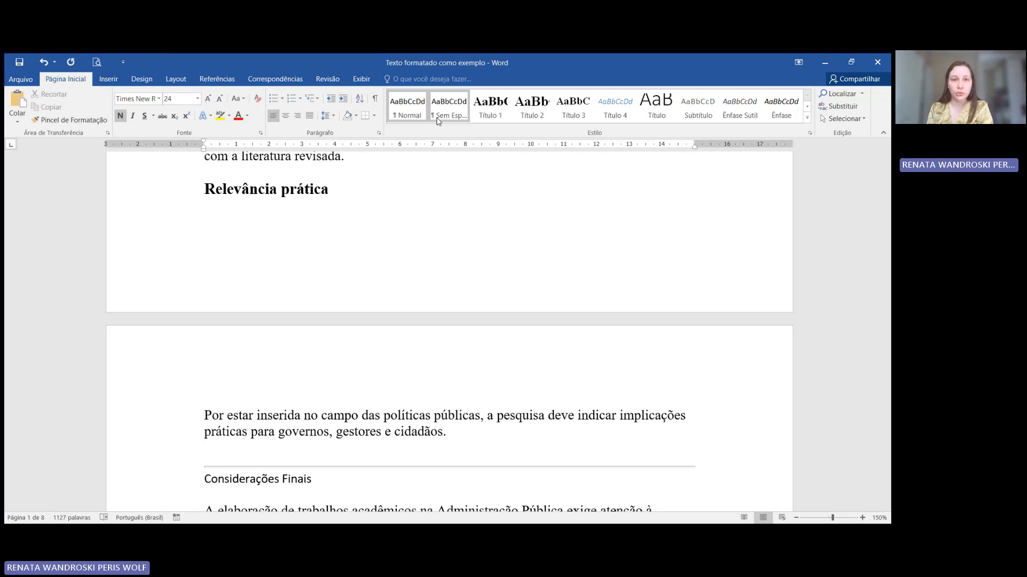
{"action": "scroll", "coordinate": [272, 389], "scroll_direction": "down", "scroll_amount": 3}
{"action": "left_click", "coordinate": [234, 340]}
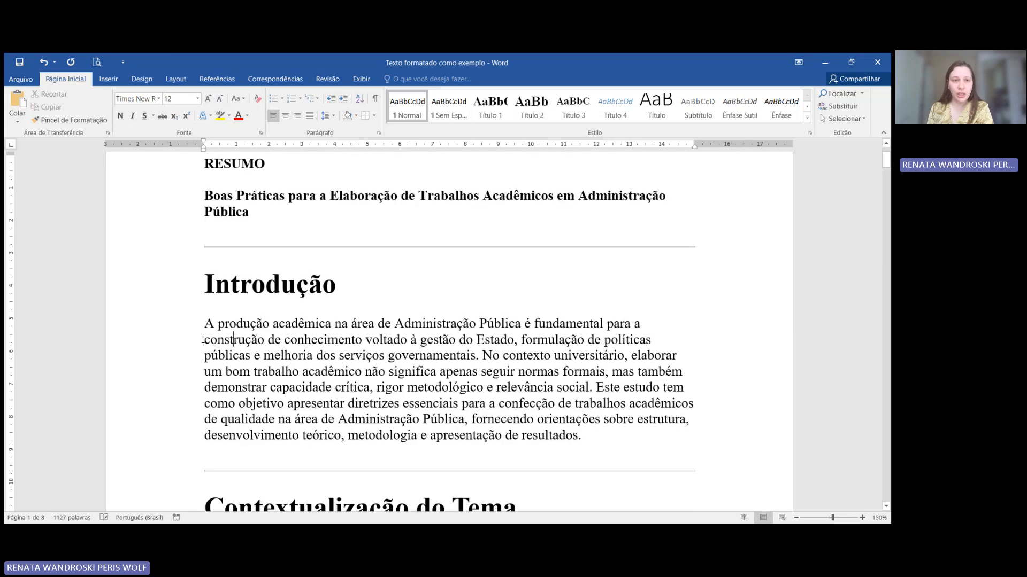
{"action": "left_click_drag", "start_coordinate": [204, 325], "coordinate": [581, 434]}
{"action": "left_click", "coordinate": [402, 105]}
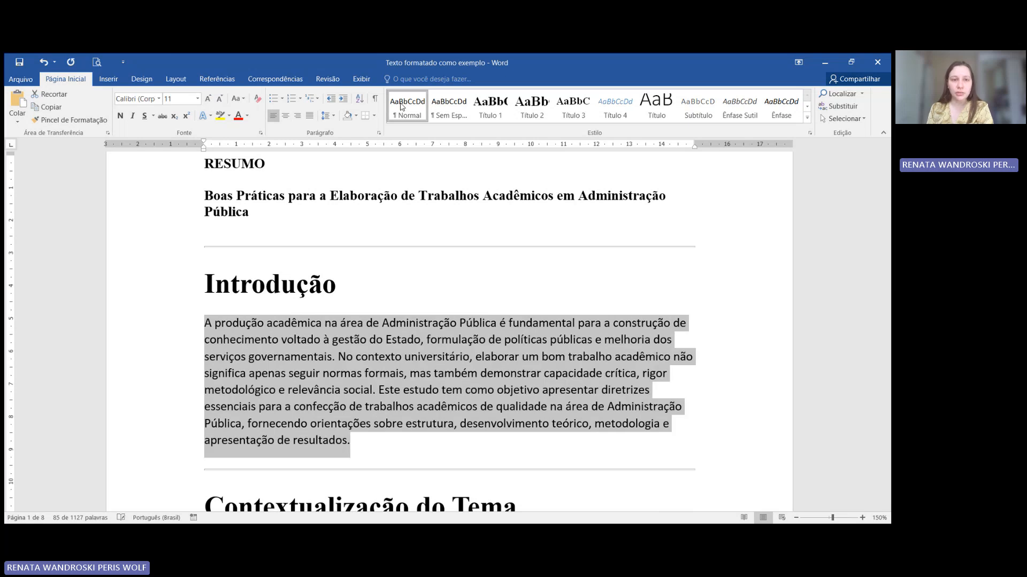
Step: Delete the horizontal lines above the "Introdução" heading and below its body paragraph
{"action": "left_click", "coordinate": [265, 326]}
{"action": "left_click_drag", "start_coordinate": [205, 325], "coordinate": [374, 442]}
{"action": "left_click", "coordinate": [543, 246]}
{"action": "key", "text": "Delete"}
{"action": "left_click", "coordinate": [442, 471]}
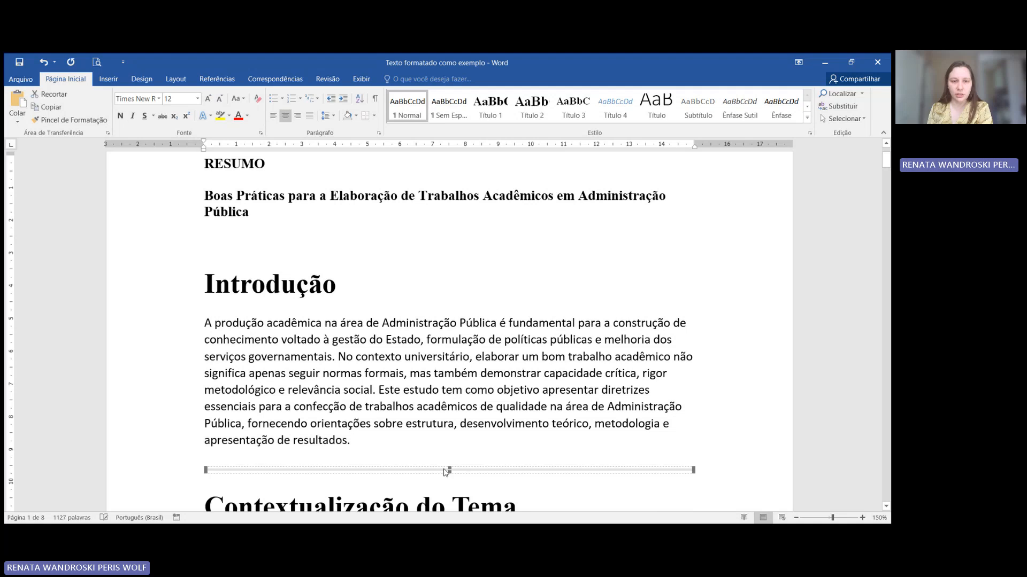
{"action": "key", "text": "Delete"}
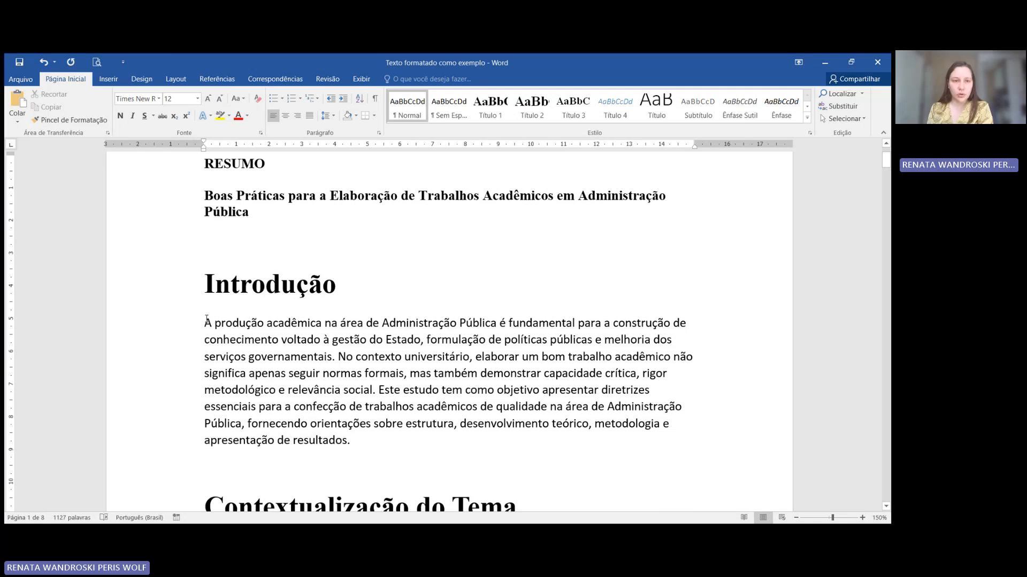
Step: Modify the Normal style to use Times New Roman, 12 pt, automatic font colour and justified alignment
{"action": "left_click_drag", "start_coordinate": [206, 319], "coordinate": [357, 449]}
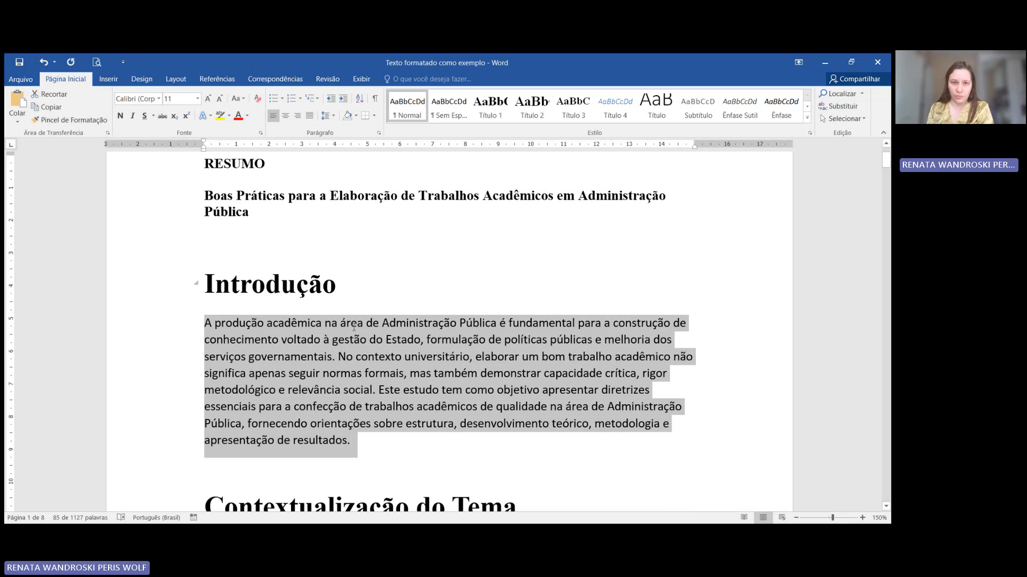
{"action": "left_click", "coordinate": [355, 407]}
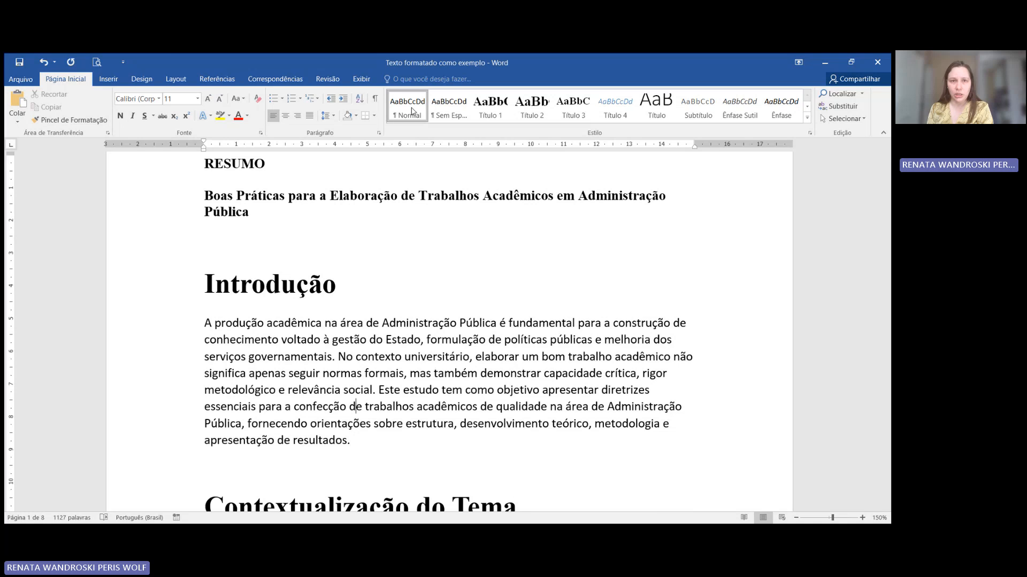
{"action": "right_click", "coordinate": [411, 111]}
{"action": "left_click", "coordinate": [429, 129]}
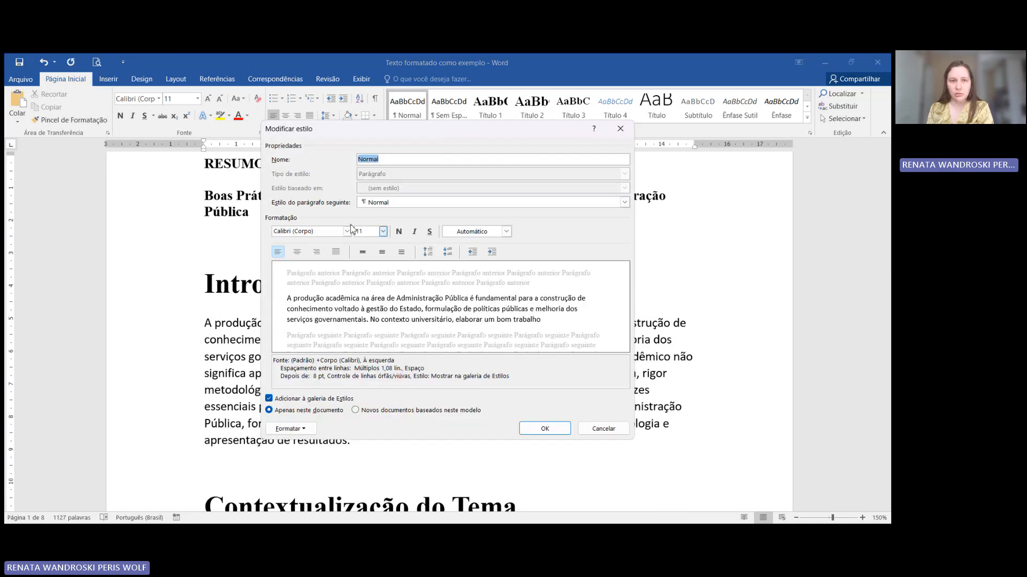
{"action": "left_click", "coordinate": [347, 231]}
{"action": "left_click", "coordinate": [315, 269]}
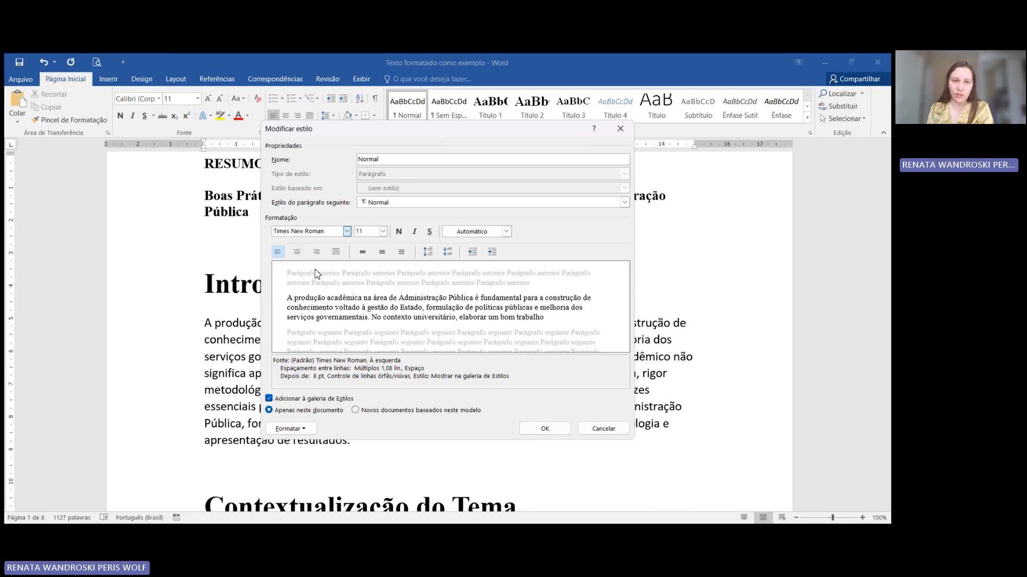
{"action": "left_click", "coordinate": [383, 231]}
{"action": "left_click", "coordinate": [366, 281]}
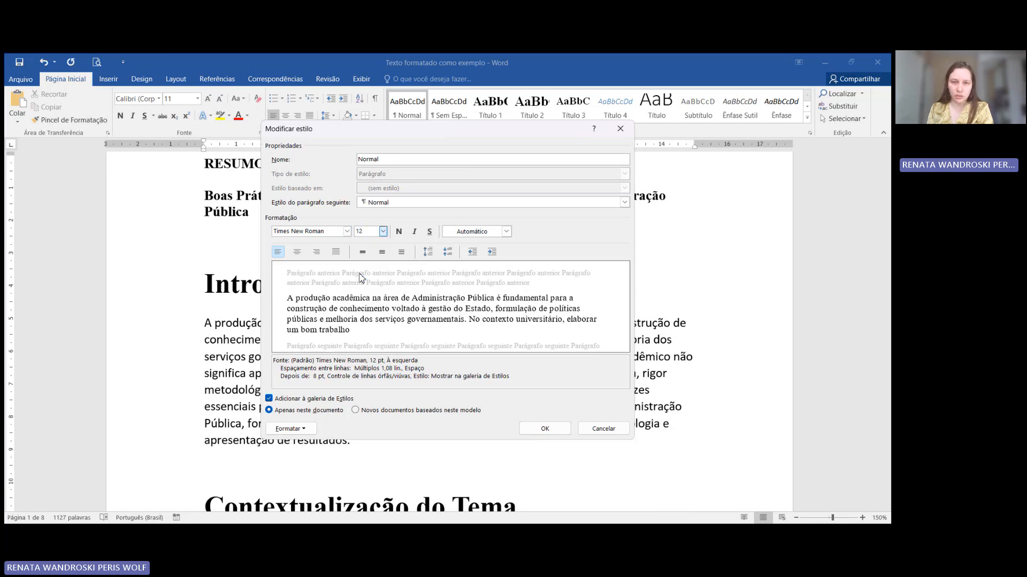
{"action": "left_click", "coordinate": [506, 232]}
{"action": "left_click", "coordinate": [455, 245]}
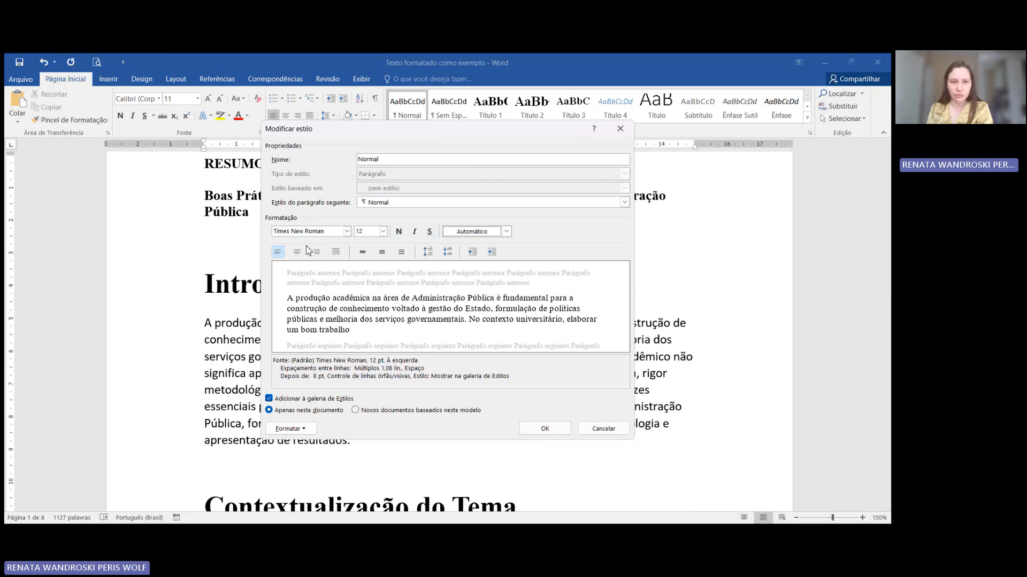
{"action": "left_click", "coordinate": [336, 252]}
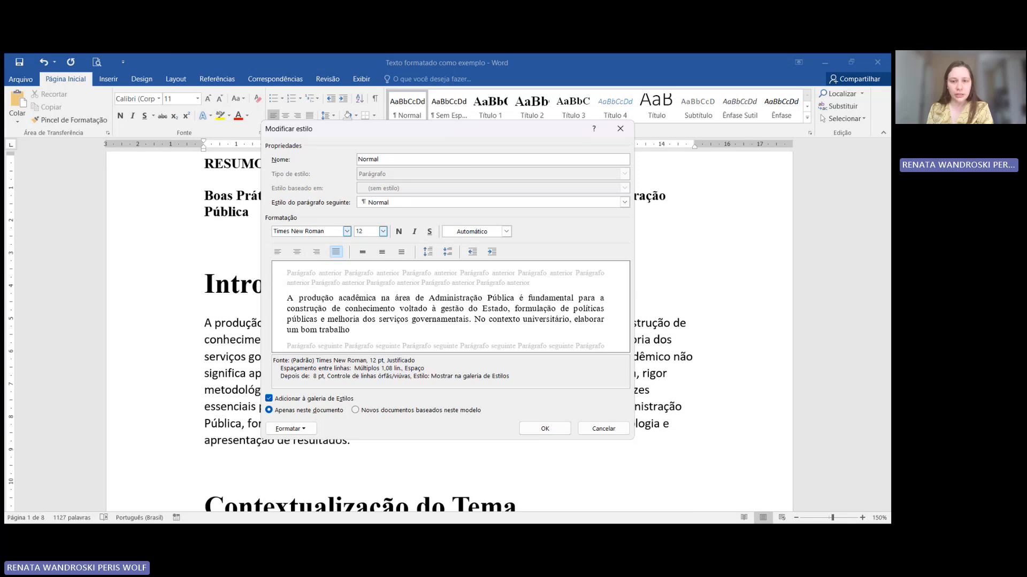
{"action": "left_click", "coordinate": [545, 429]}
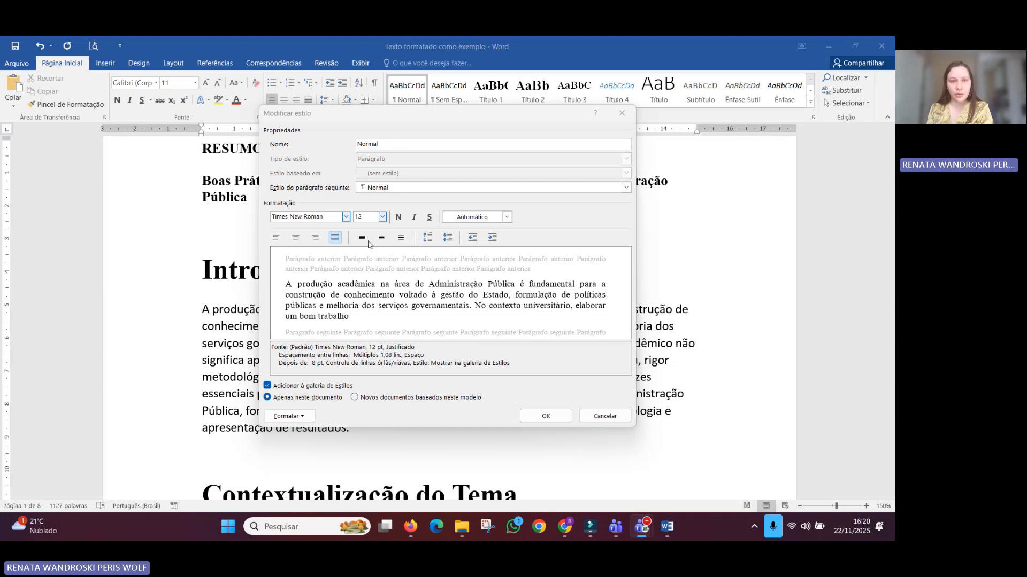
Step: Try right and centred alignment for the Normal style and return it to justified
{"action": "left_click", "coordinate": [316, 237]}
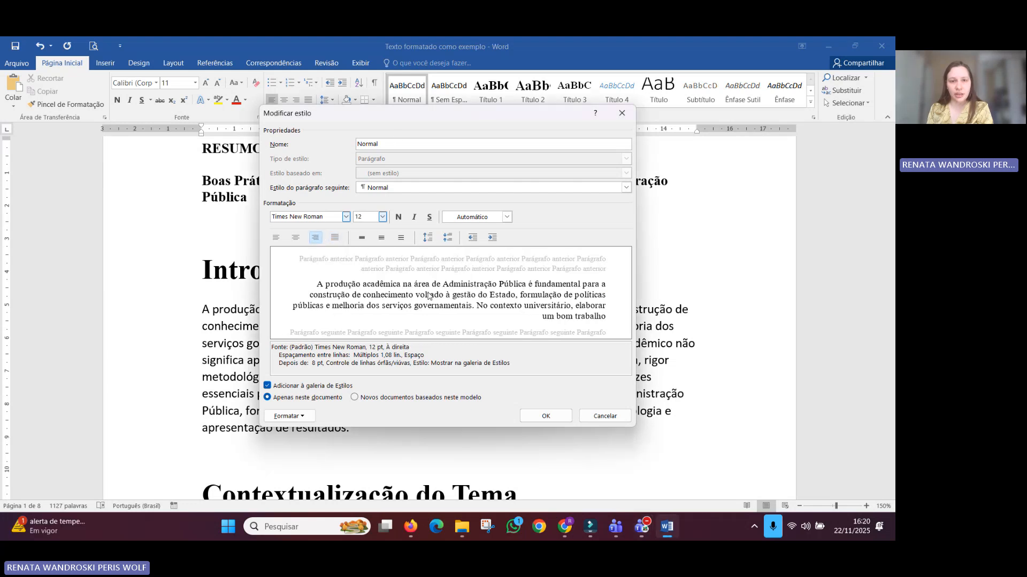
{"action": "left_click", "coordinate": [295, 238]}
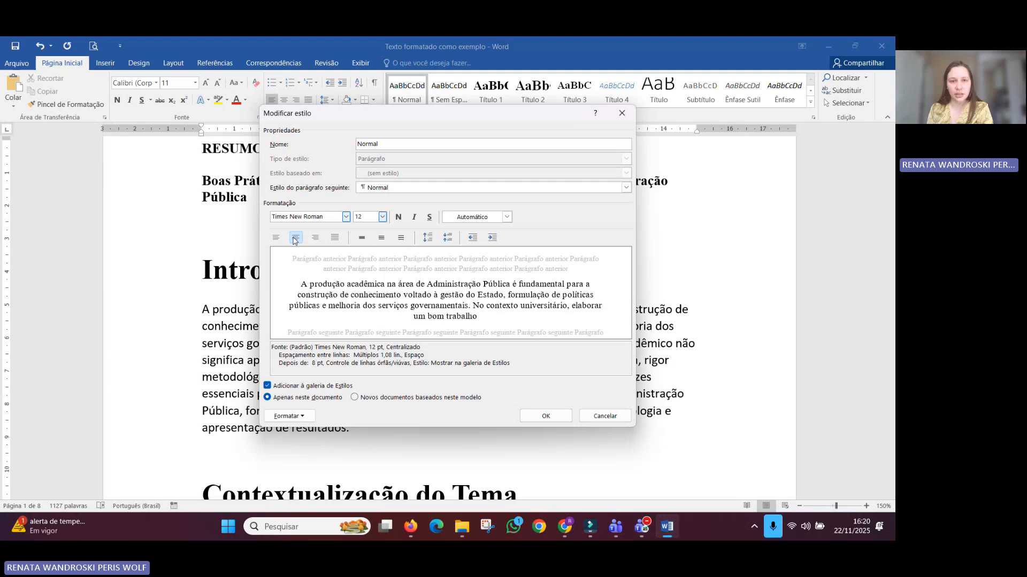
{"action": "left_click", "coordinate": [334, 237]}
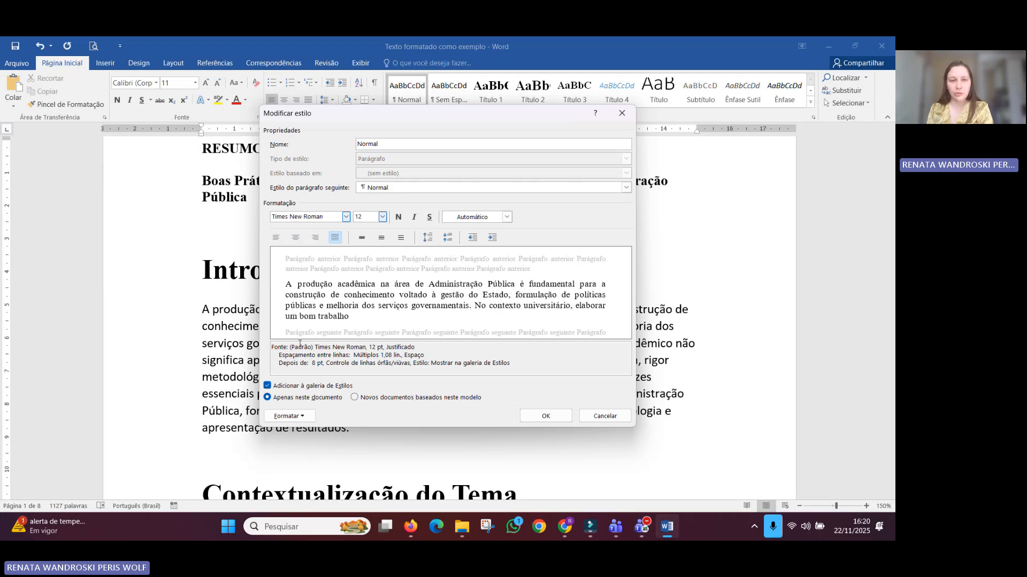
Step: Set the Normal style's line spacing to 1.5 lines and limit the style changes to this document only
{"action": "left_click_drag", "start_coordinate": [280, 348], "coordinate": [418, 345]}
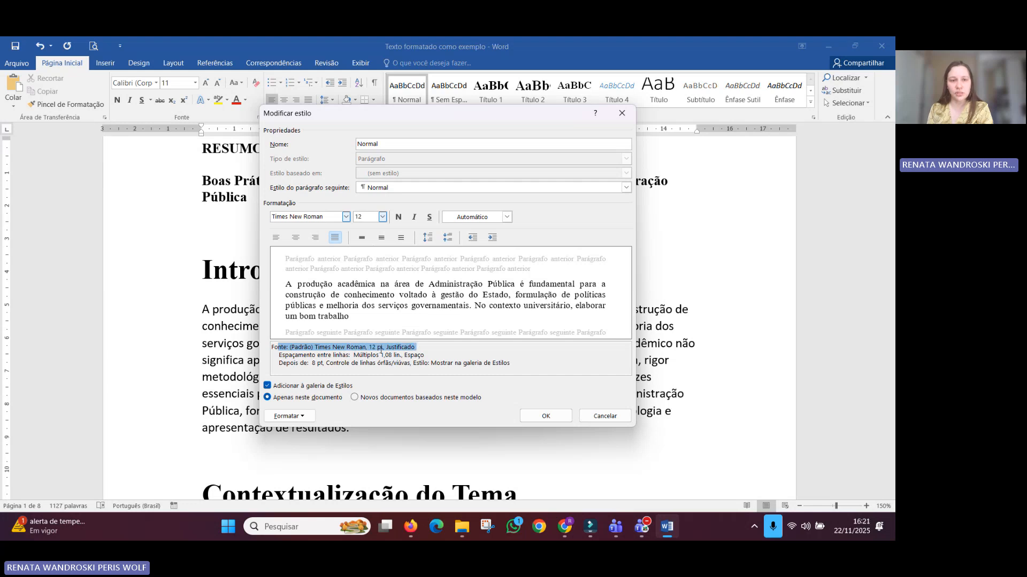
{"action": "left_click_drag", "start_coordinate": [319, 357], "coordinate": [405, 355]}
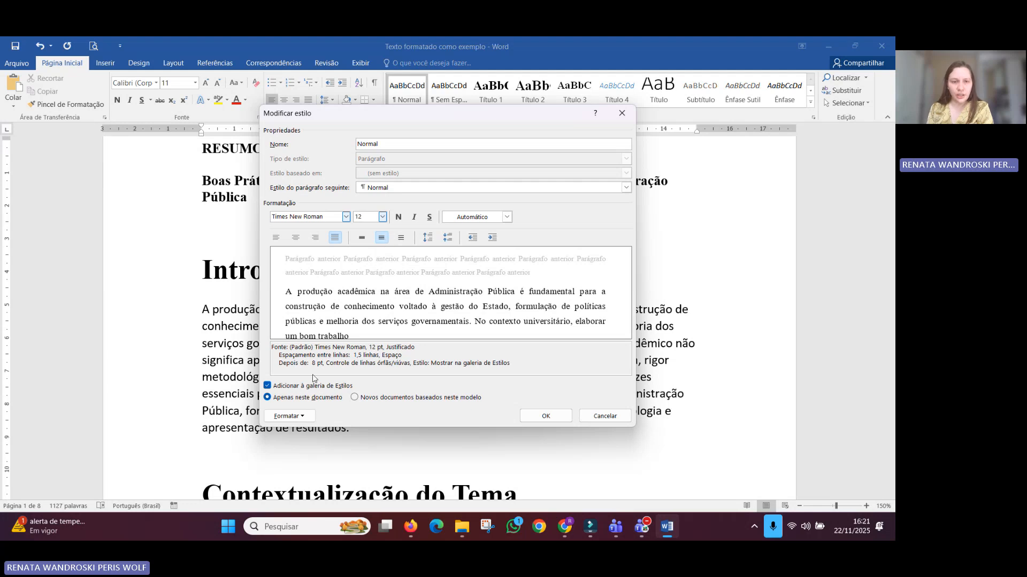
{"action": "left_click", "coordinate": [355, 398]}
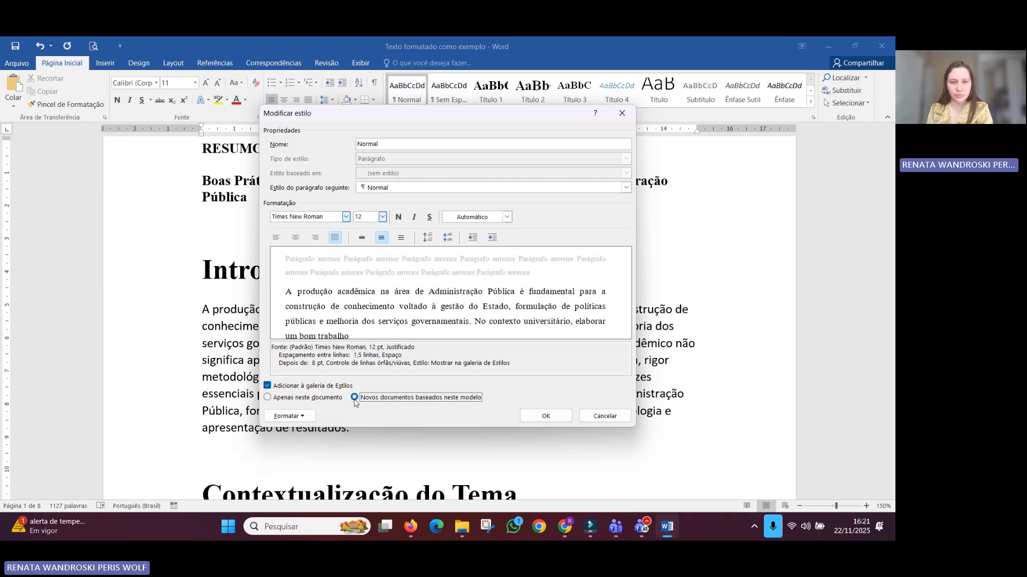
{"action": "left_click", "coordinate": [328, 399]}
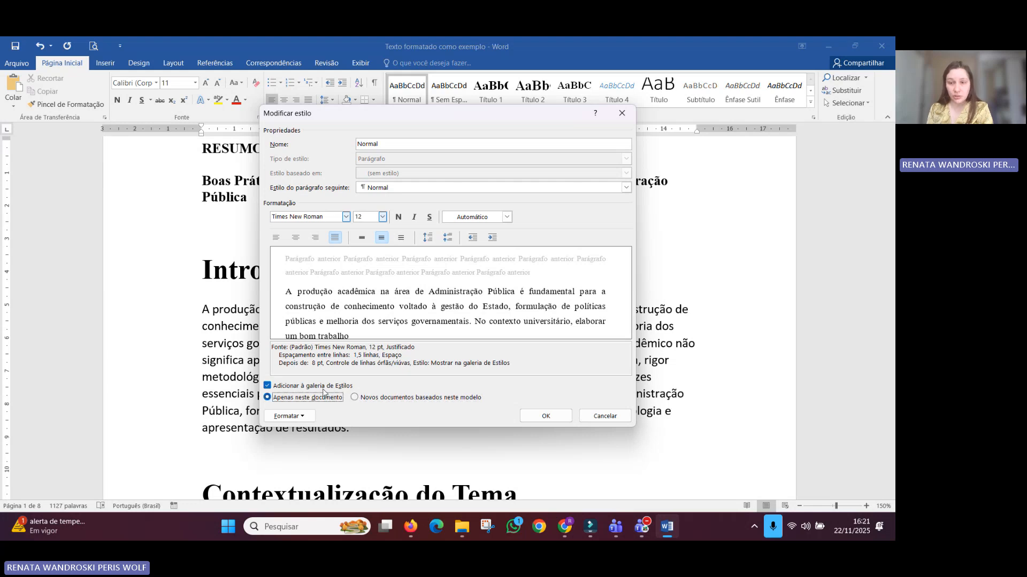
Step: Set the Normal style's spacing after paragraphs to 0 pt
{"action": "left_click", "coordinate": [304, 418]}
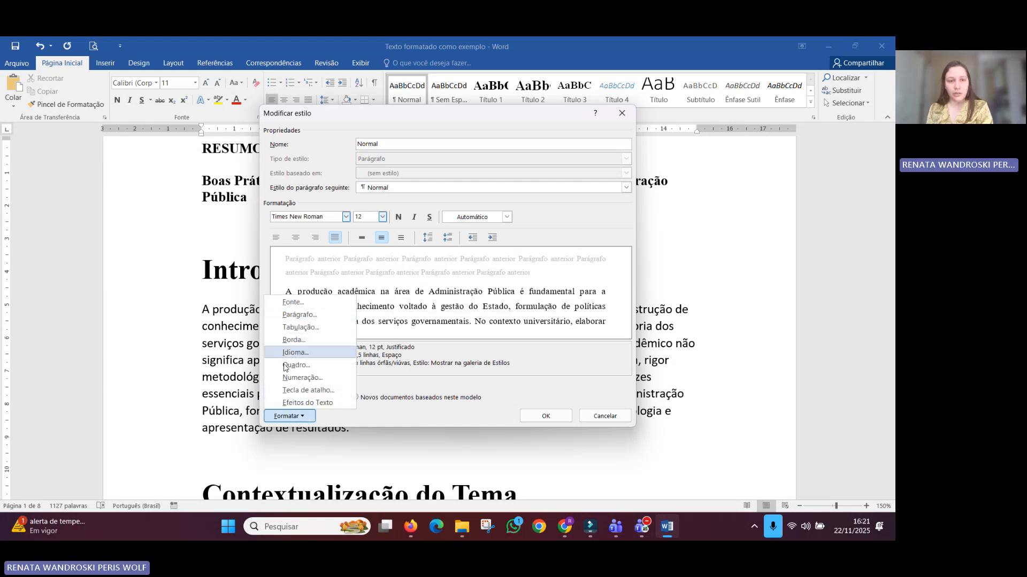
{"action": "left_click", "coordinate": [295, 315]}
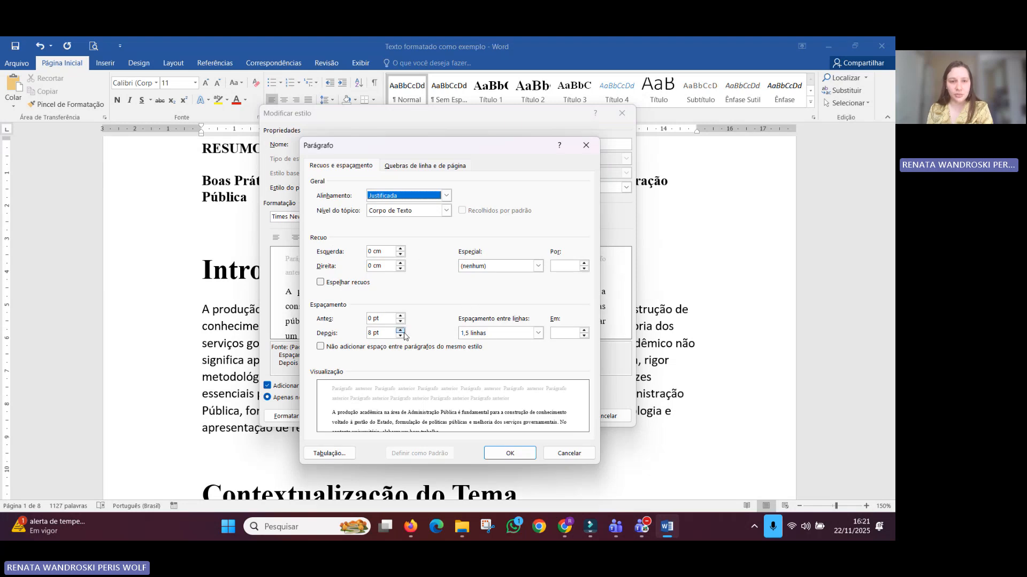
{"action": "left_click", "coordinate": [400, 336]}
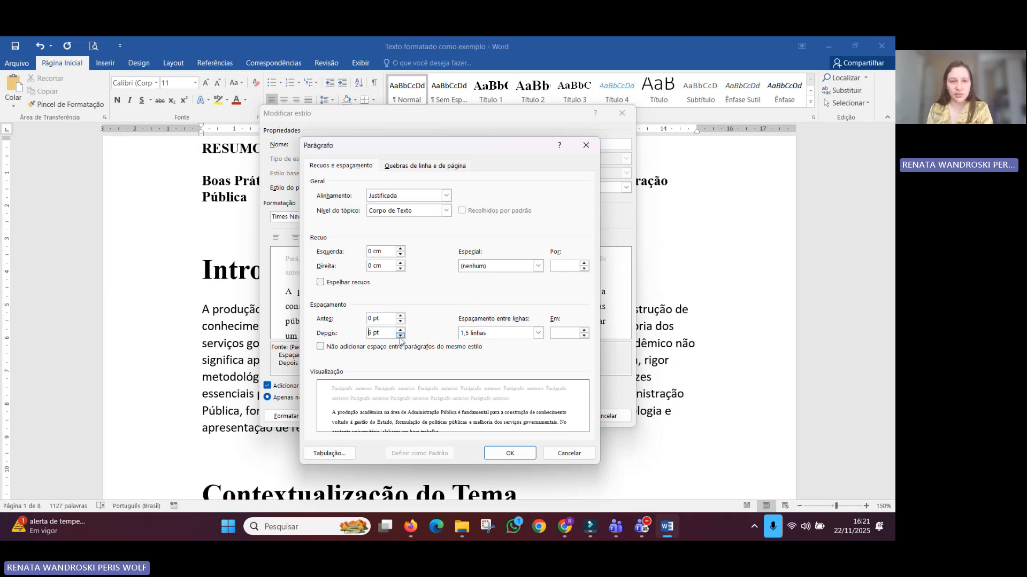
{"action": "left_click", "coordinate": [401, 332]}
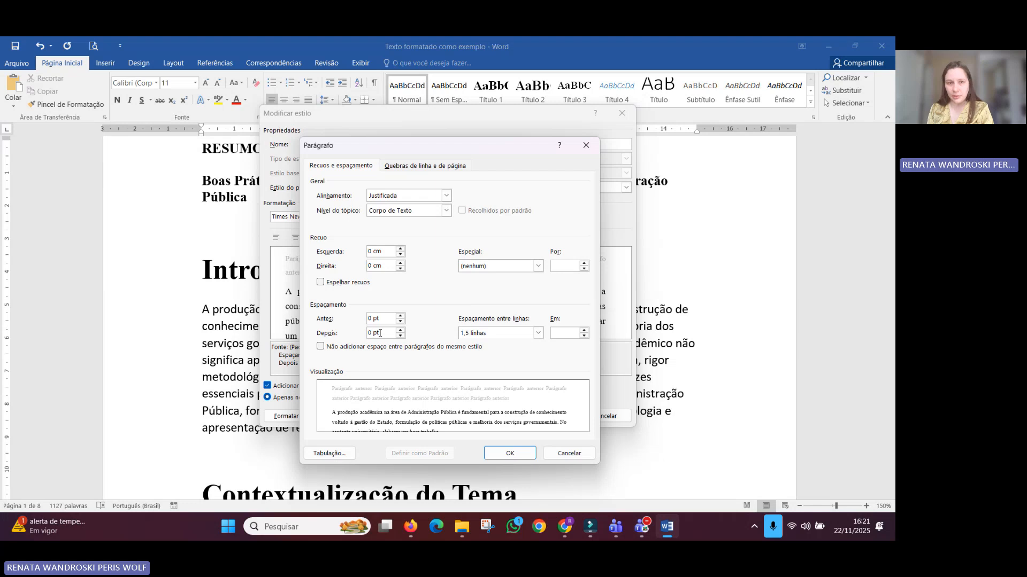
{"action": "left_click", "coordinate": [447, 195]}
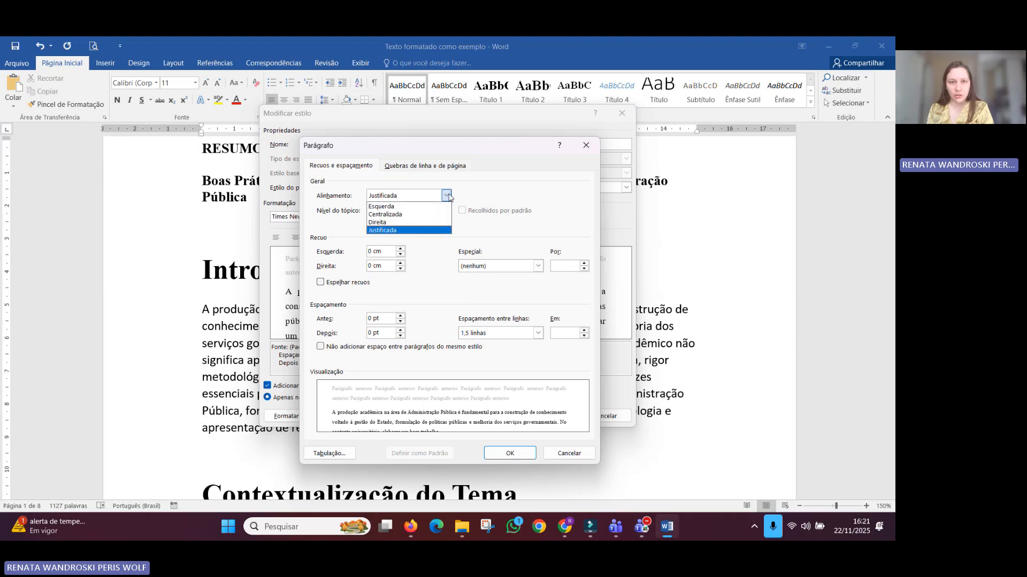
{"action": "left_click", "coordinate": [448, 197]}
Step: Give the Normal style a 1.25 cm first-line indent with 1.5 line spacing and save the modified style
{"action": "left_click", "coordinate": [536, 267]}
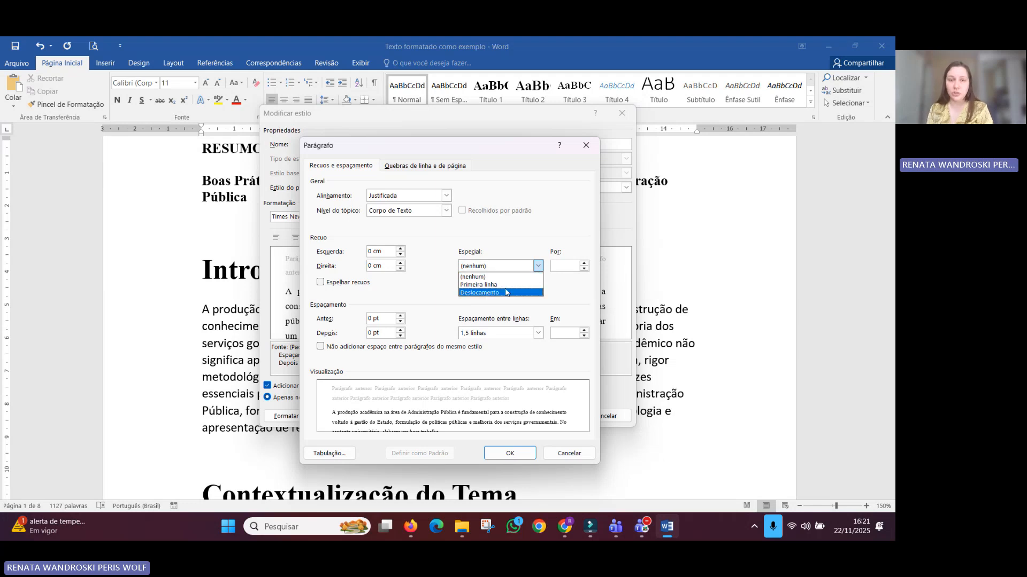
{"action": "left_click", "coordinate": [505, 286]}
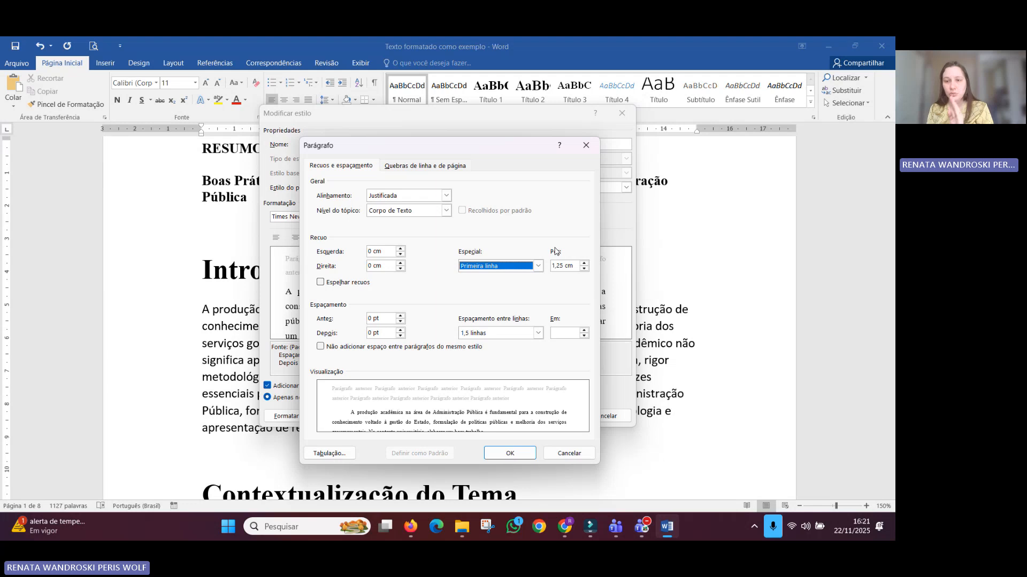
{"action": "left_click", "coordinate": [537, 332]}
{"action": "left_click", "coordinate": [521, 351]}
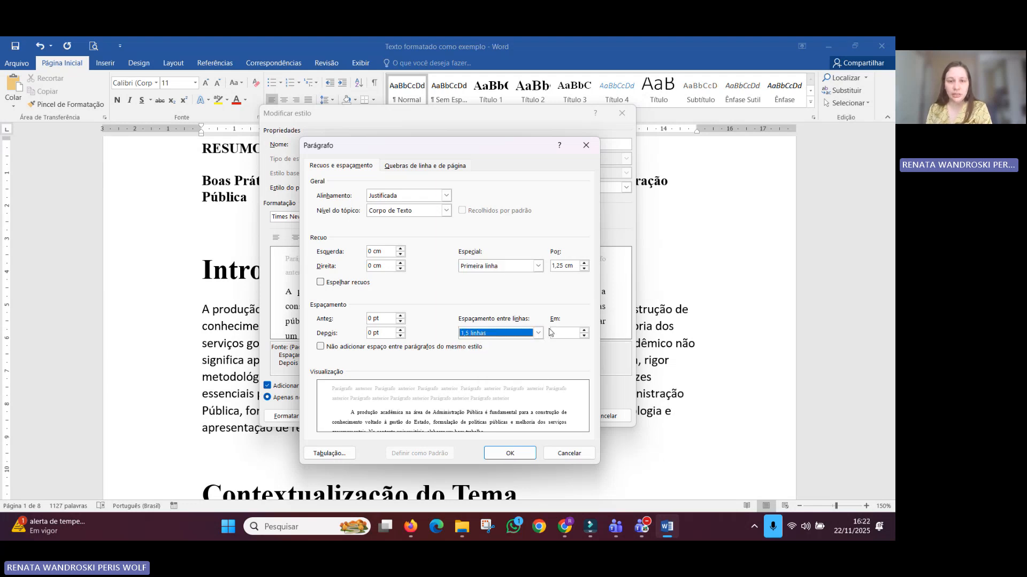
{"action": "left_click", "coordinate": [504, 453]}
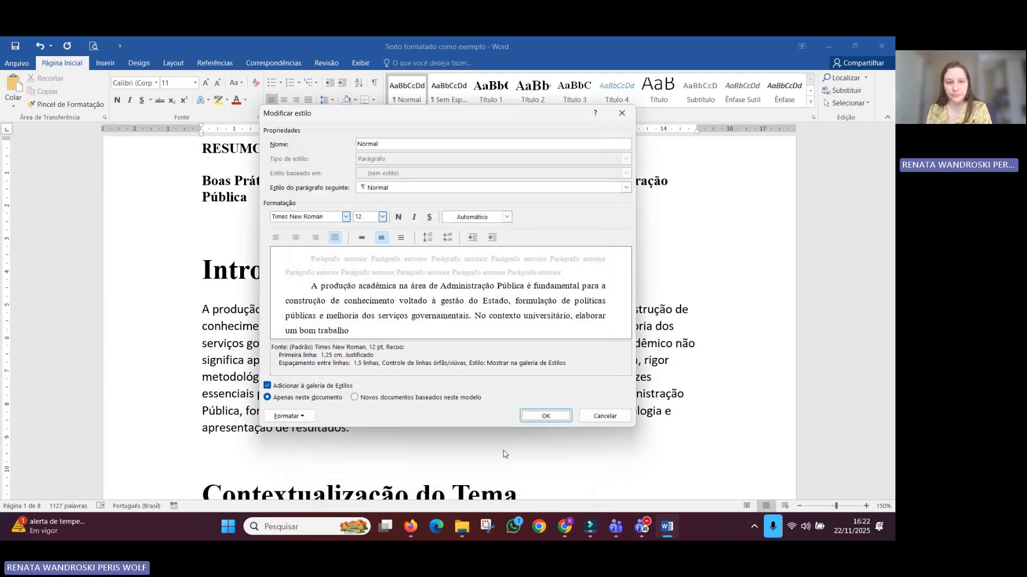
{"action": "left_click", "coordinate": [538, 417]}
Step: Apply the Normal style to the body paragraph under "Contextualização do Tema"
{"action": "scroll", "coordinate": [428, 316], "scroll_direction": "down", "scroll_amount": 2}
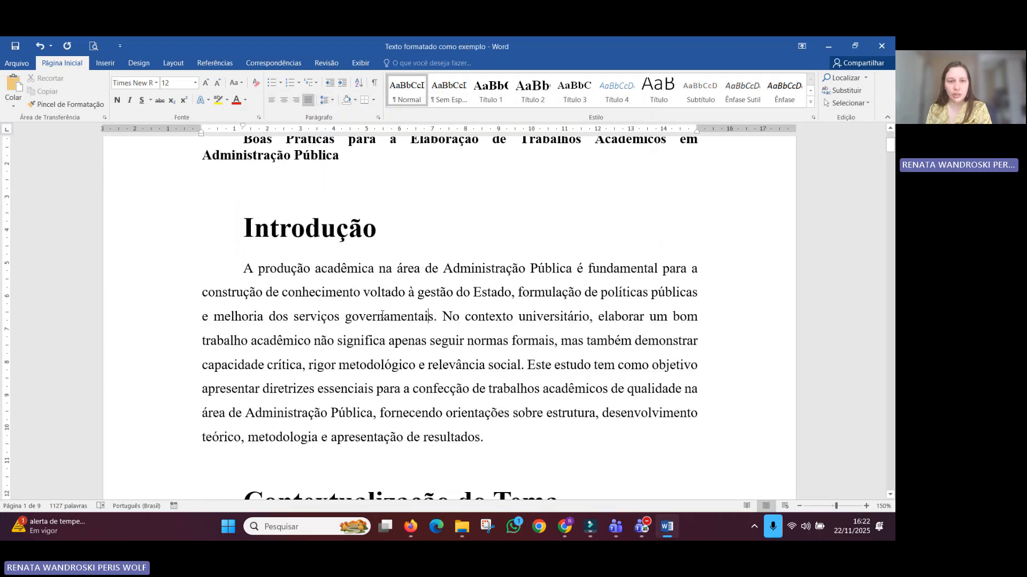
{"action": "scroll", "coordinate": [382, 315], "scroll_direction": "down", "scroll_amount": 10}
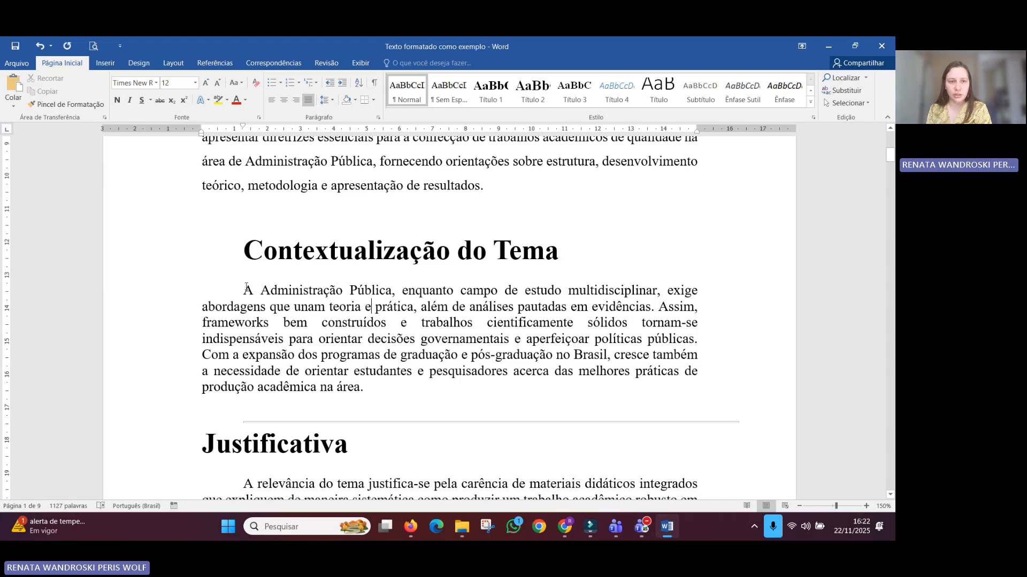
{"action": "triple_click", "coordinate": [265, 306]}
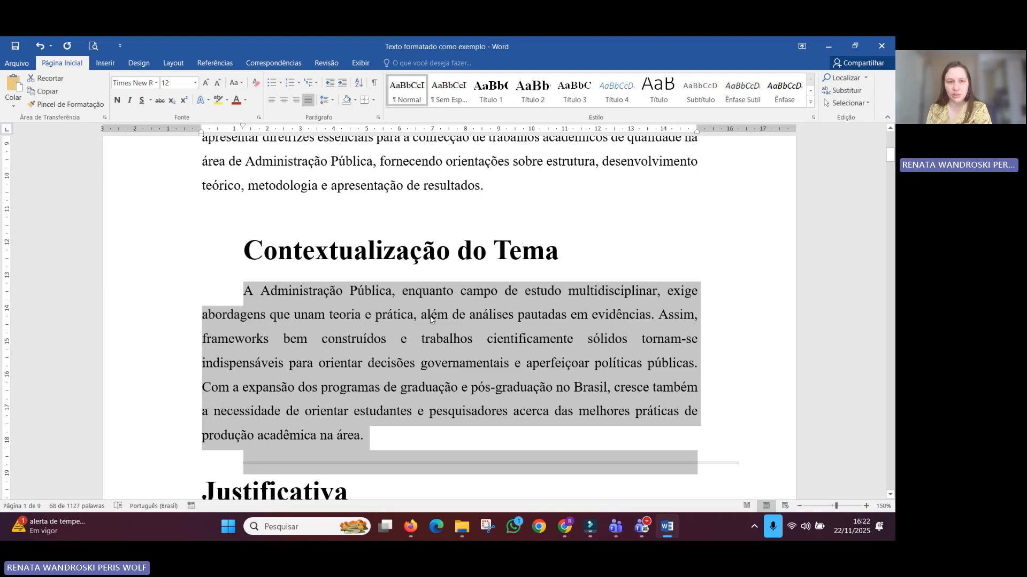
Step: Delete the horizontal line above the "Justificativa" heading
{"action": "left_click", "coordinate": [388, 371]}
{"action": "scroll", "coordinate": [389, 372], "scroll_direction": "down", "scroll_amount": 3}
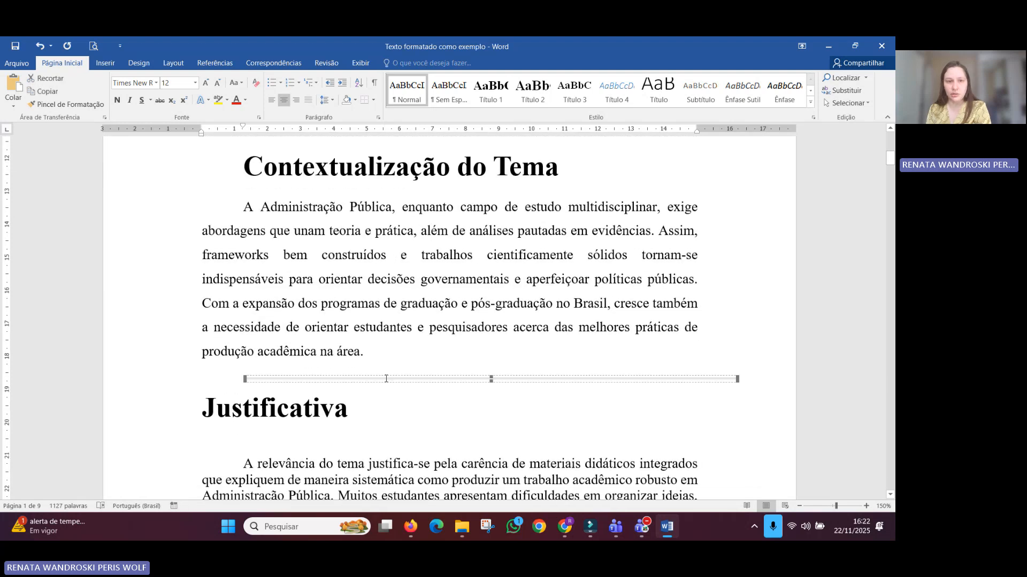
{"action": "key", "text": "Delete"}
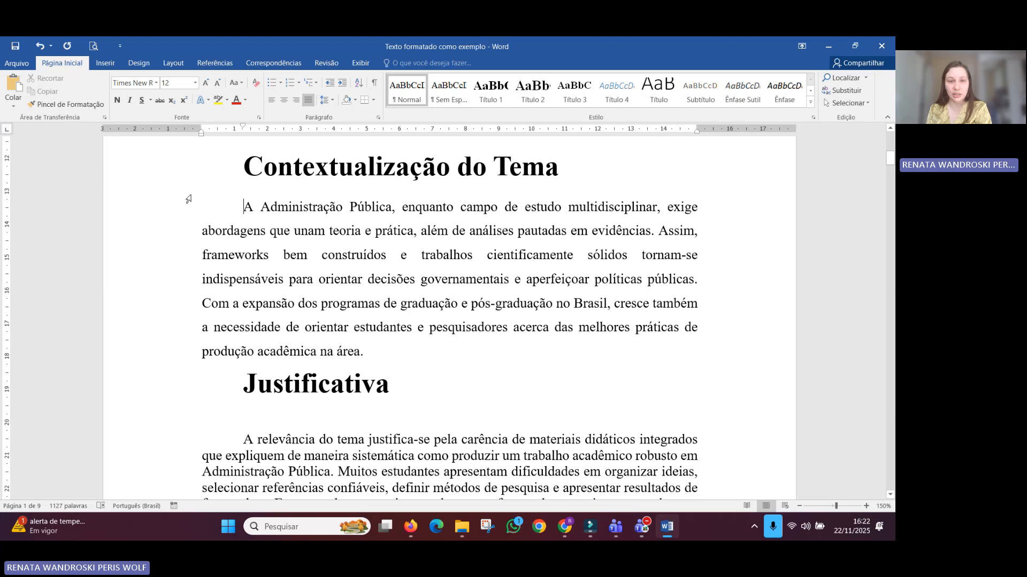
Step: Start a new paragraph at "Assim, frameworks" under "Contextualização do Tema" and insert a blank line before the "Justificativa" heading
{"action": "left_click", "coordinate": [655, 233]}
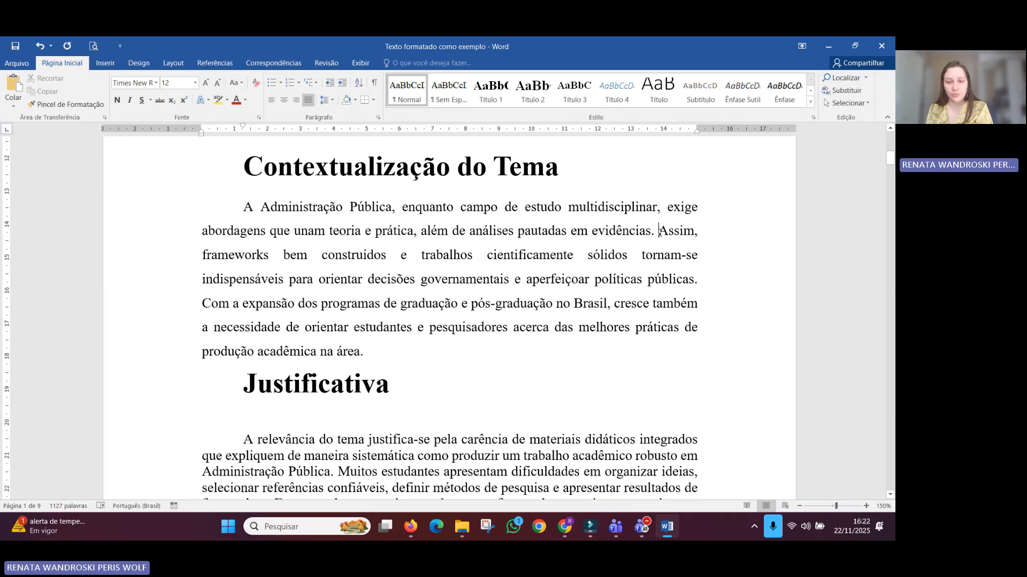
{"action": "key", "text": "Return"}
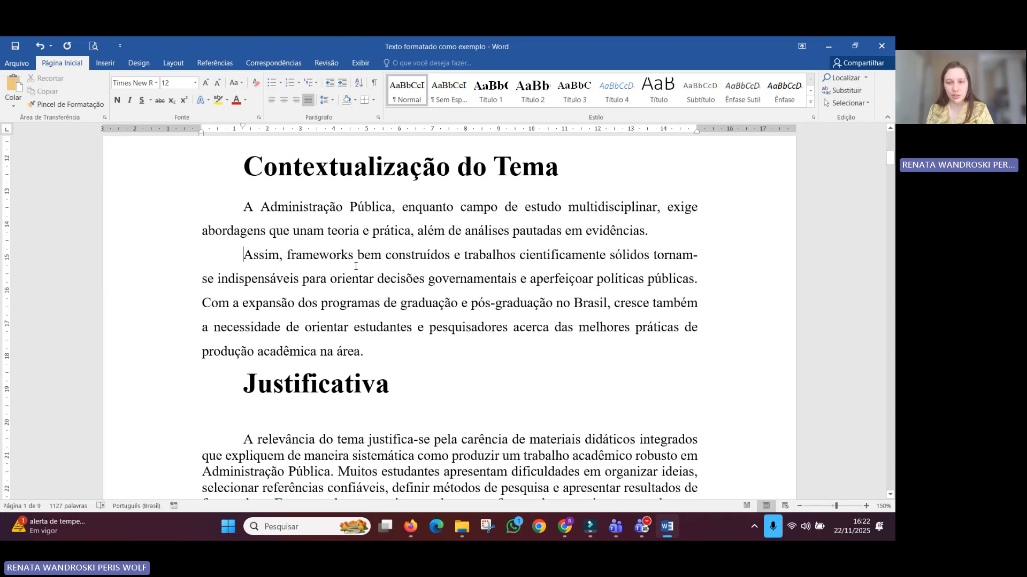
{"action": "scroll", "coordinate": [407, 324], "scroll_direction": "down", "scroll_amount": 2}
{"action": "left_click", "coordinate": [365, 284]}
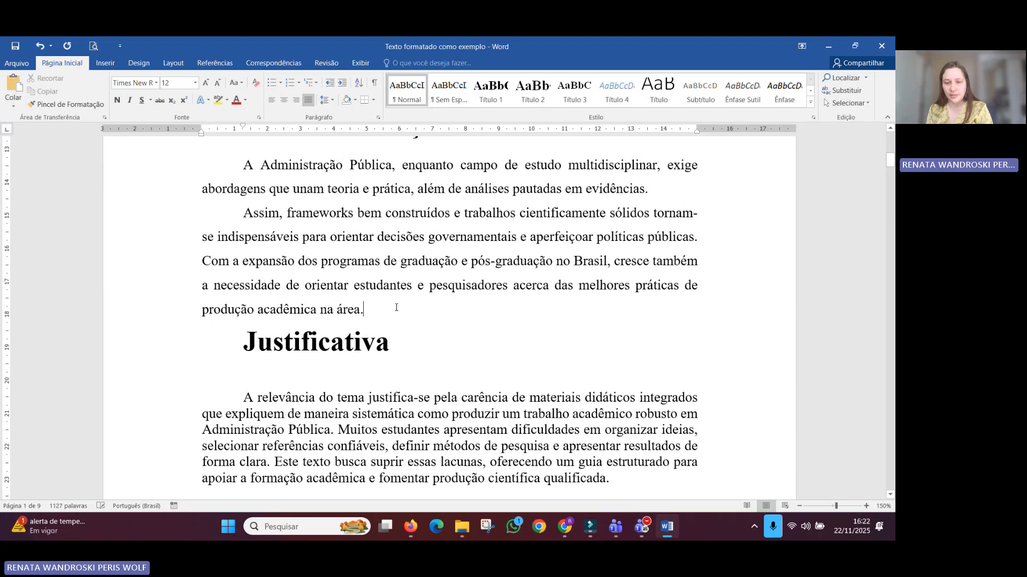
{"action": "key", "text": "Return"}
{"action": "scroll", "coordinate": [386, 364], "scroll_direction": "down", "scroll_amount": 3}
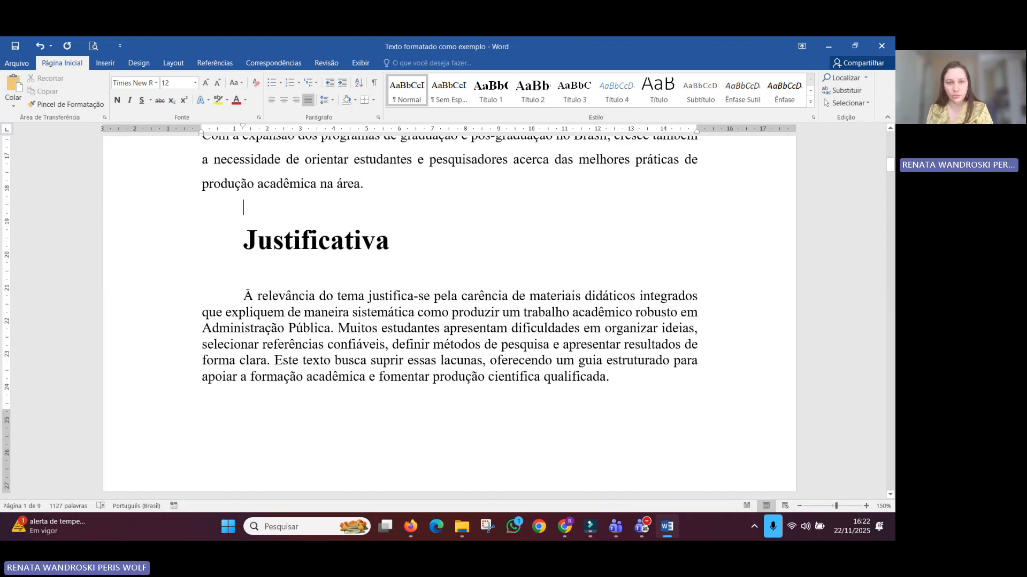
{"action": "left_click_drag", "start_coordinate": [243, 296], "coordinate": [608, 377]}
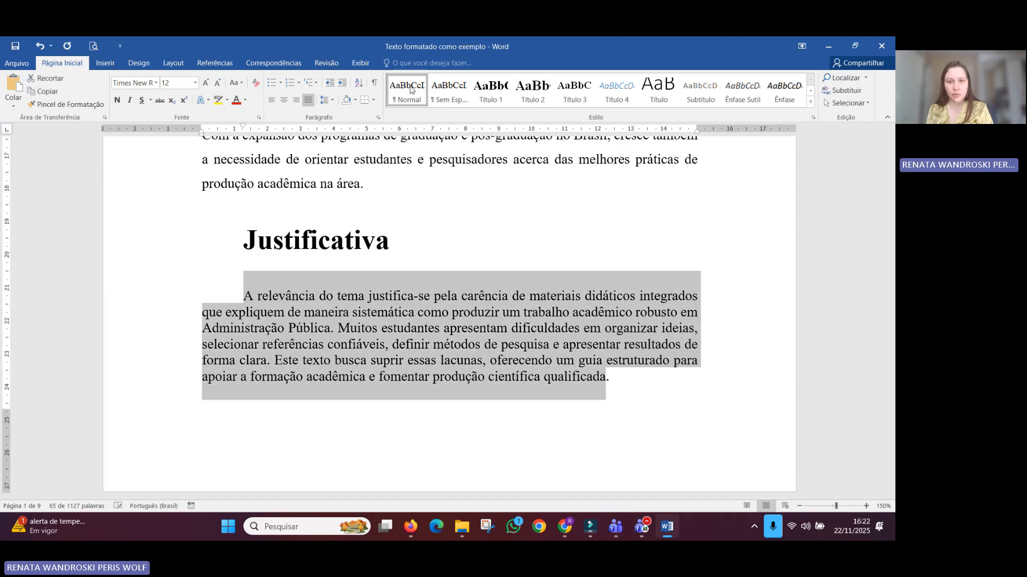
{"action": "scroll", "coordinate": [463, 272], "scroll_direction": "down", "scroll_amount": 7}
{"action": "scroll", "coordinate": [463, 272], "scroll_direction": "up", "scroll_amount": 7}
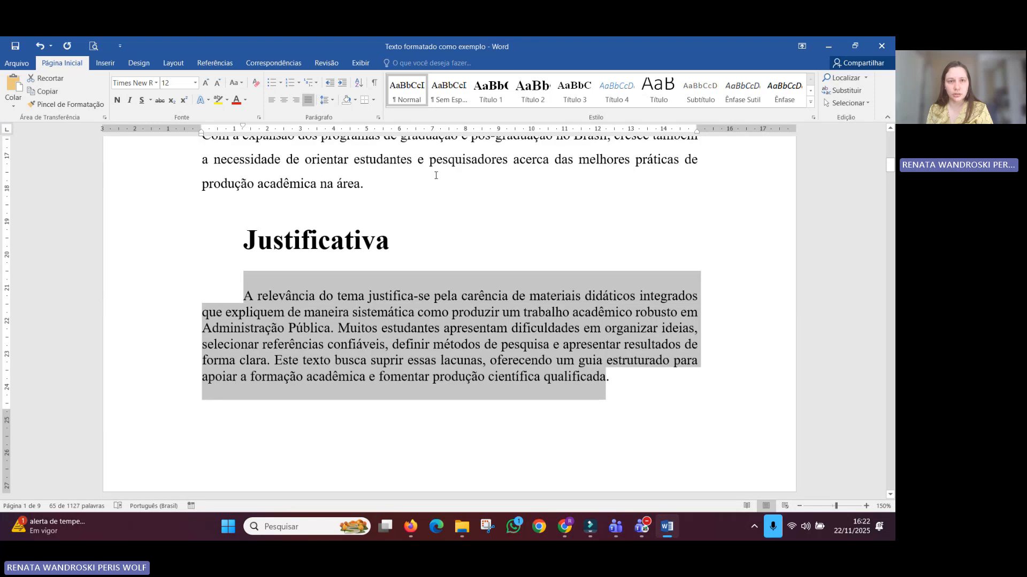
{"action": "left_click", "coordinate": [339, 333]}
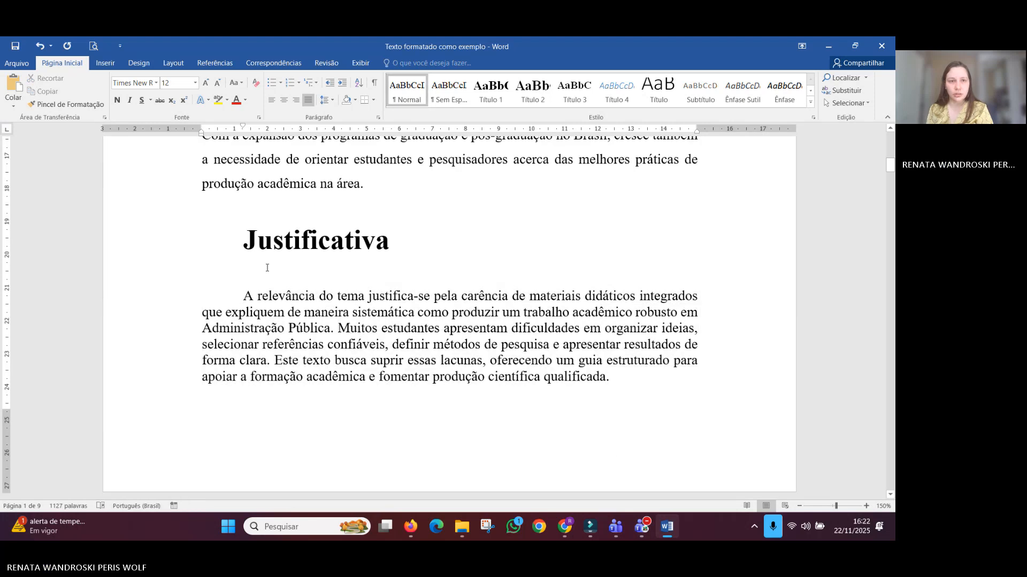
{"action": "scroll", "coordinate": [269, 268], "scroll_direction": "up", "scroll_amount": 3}
{"action": "left_click_drag", "start_coordinate": [244, 378], "coordinate": [619, 474]}
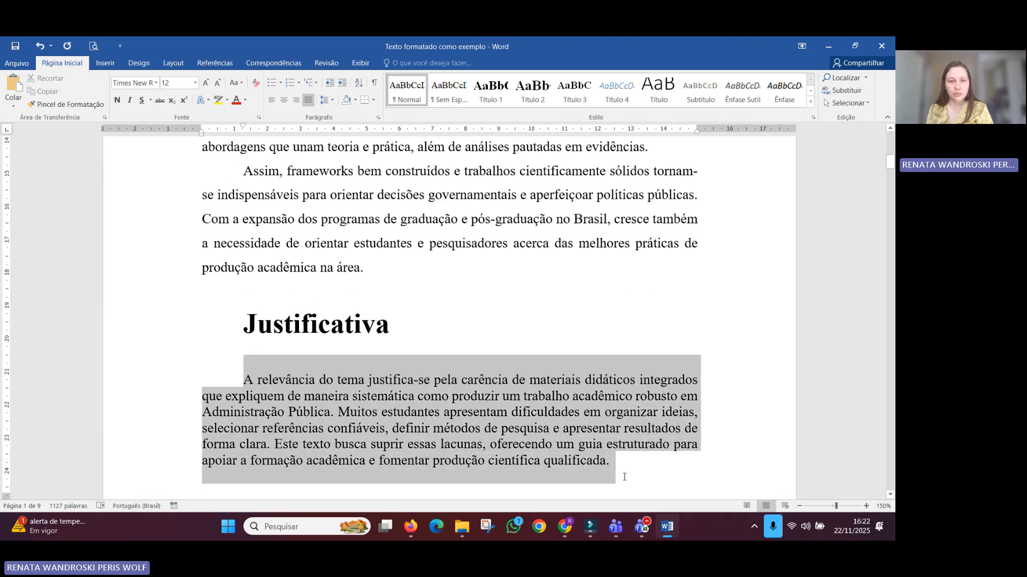
{"action": "scroll", "coordinate": [555, 398], "scroll_direction": "down", "scroll_amount": 4}
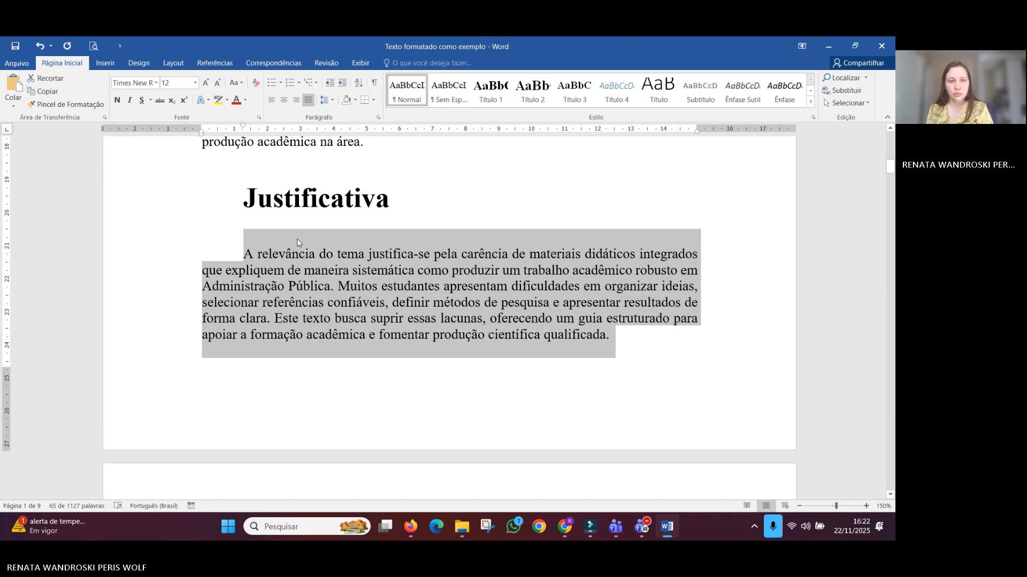
{"action": "left_click", "coordinate": [245, 251]}
Step: Delete the horizontal line above the "Desenvolvimento da Literatura" heading
{"action": "scroll", "coordinate": [242, 258], "scroll_direction": "down", "scroll_amount": 1}
{"action": "scroll", "coordinate": [297, 367], "scroll_direction": "down", "scroll_amount": 5}
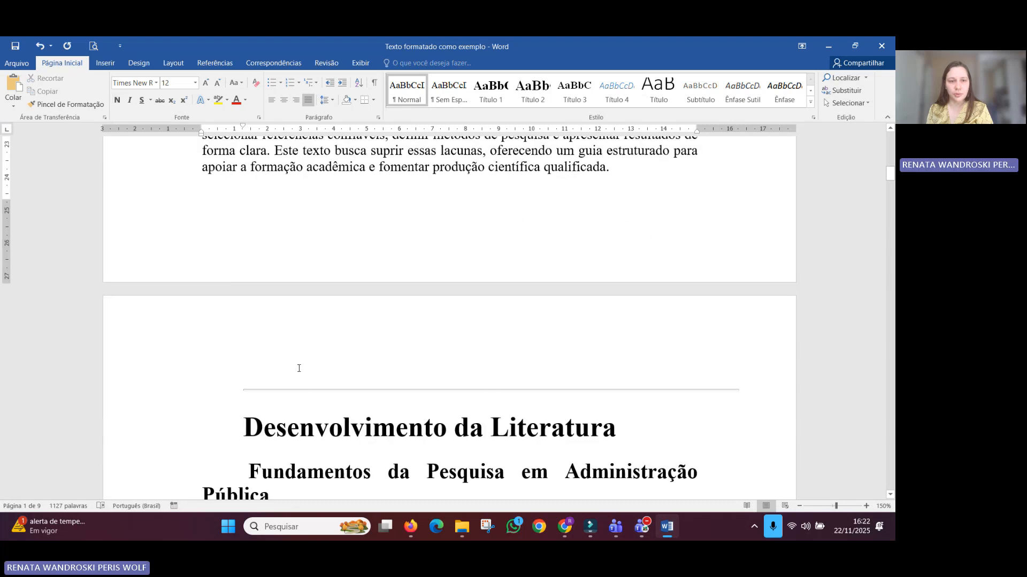
{"action": "left_click", "coordinate": [298, 383]}
Step: Apply the Normal style to the body paragraph under "Justificativa"
{"action": "scroll", "coordinate": [524, 359], "scroll_direction": "up", "scroll_amount": 4}
{"action": "scroll", "coordinate": [524, 359], "scroll_direction": "down", "scroll_amount": 2}
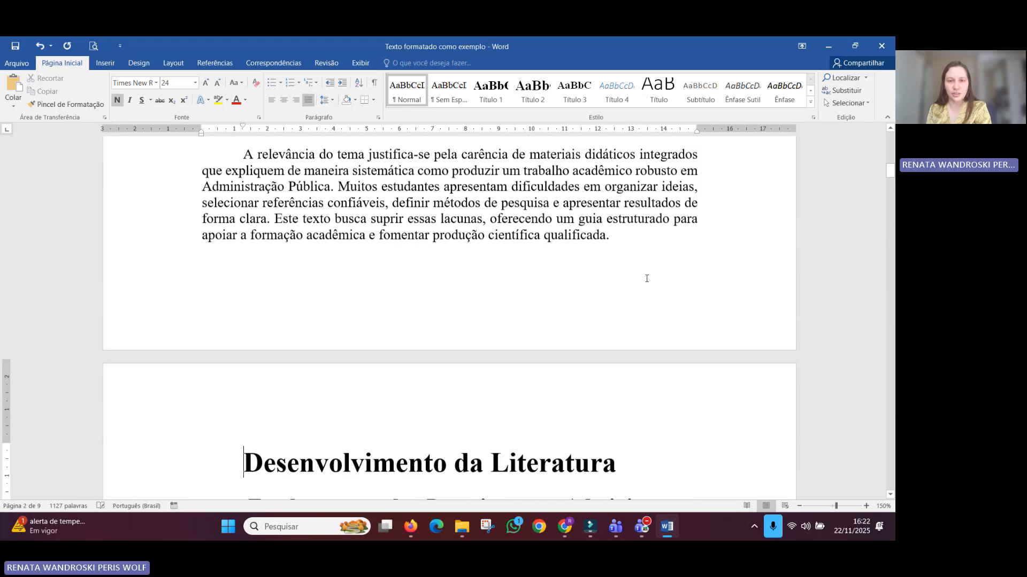
{"action": "left_click_drag", "start_coordinate": [615, 249], "coordinate": [245, 151]}
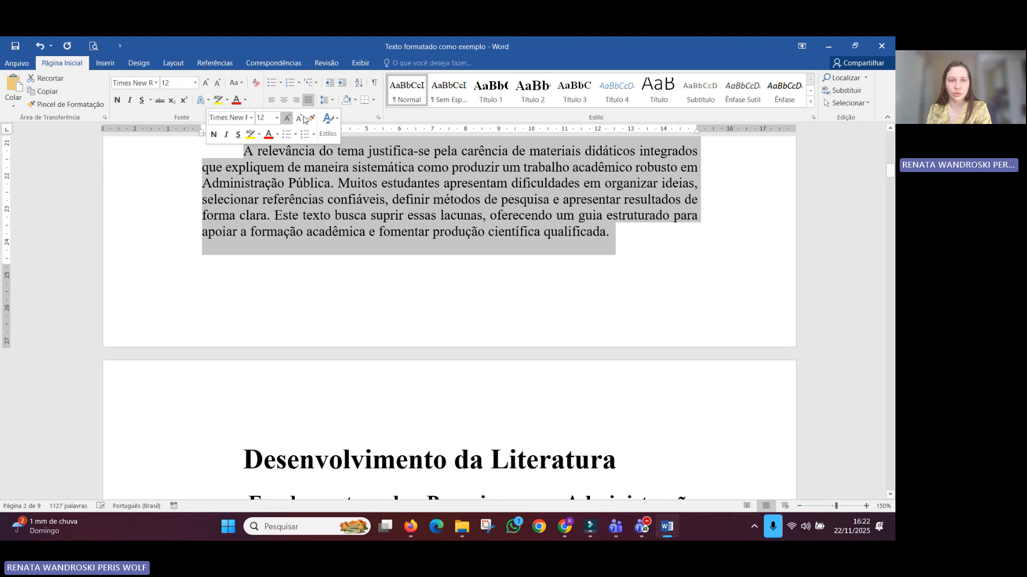
{"action": "left_click", "coordinate": [416, 96]}
{"action": "scroll", "coordinate": [435, 267], "scroll_direction": "up", "scroll_amount": 3}
{"action": "left_click", "coordinate": [429, 270]}
Step: Apply the Normal style to the text and list under "Fundamentos da Pesquisa em Administração Pública" and to the "Estrutura dos Trabalhos Acadêmicos" paragraph
{"action": "scroll", "coordinate": [428, 284], "scroll_direction": "down", "scroll_amount": 10}
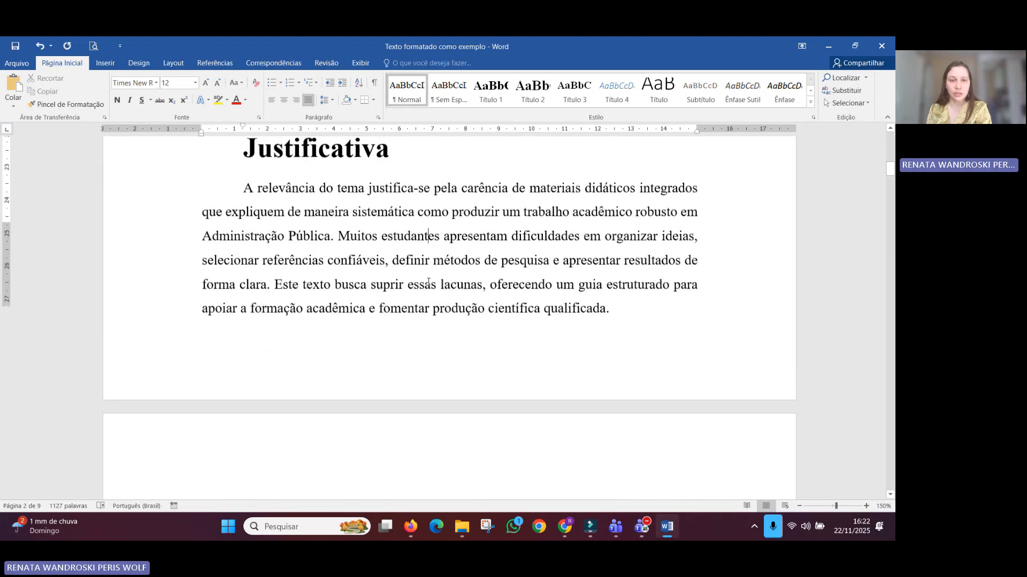
{"action": "left_click_drag", "start_coordinate": [242, 277], "coordinate": [347, 402]}
{"action": "left_click", "coordinate": [407, 90]}
{"action": "scroll", "coordinate": [410, 139], "scroll_direction": "down", "scroll_amount": 10}
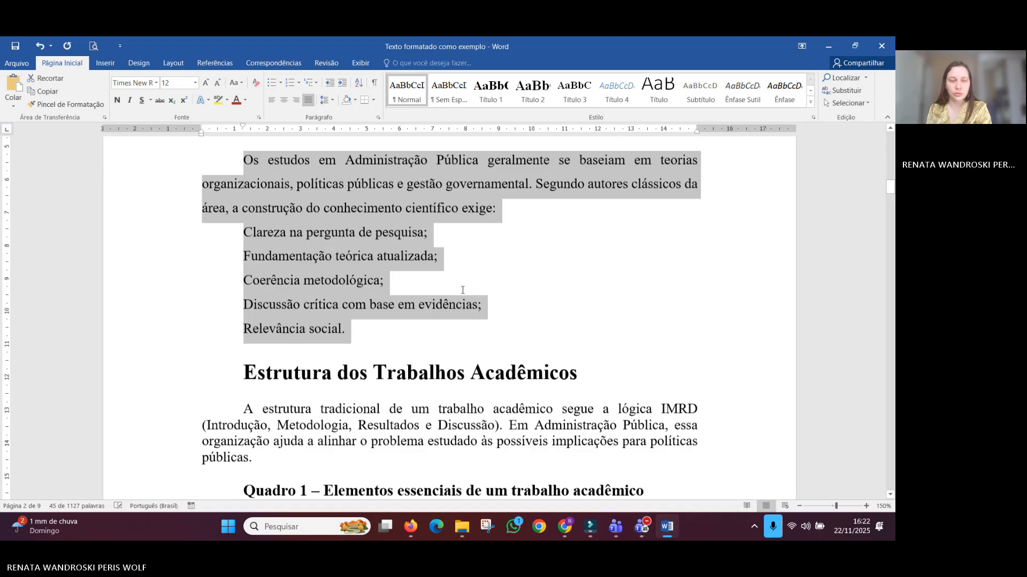
{"action": "left_click_drag", "start_coordinate": [207, 228], "coordinate": [254, 276]}
{"action": "left_click", "coordinate": [407, 90]}
Step: Apply the Normal style to the introductory line and bulleted list under "Boas Práticas de Revisão de Literatura"
{"action": "scroll", "coordinate": [419, 259], "scroll_direction": "down", "scroll_amount": 15}
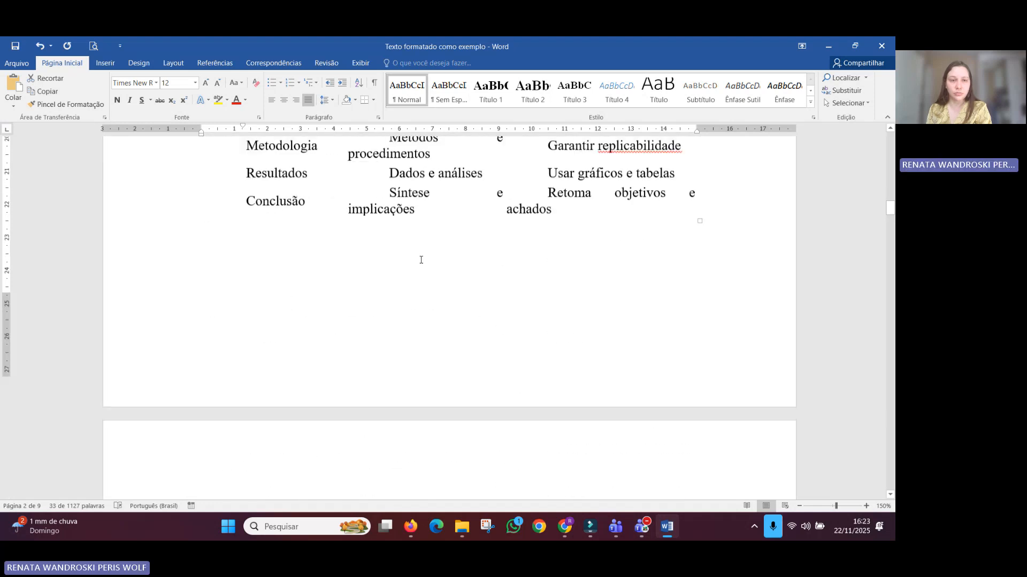
{"action": "scroll", "coordinate": [332, 277], "scroll_direction": "down", "scroll_amount": 10}
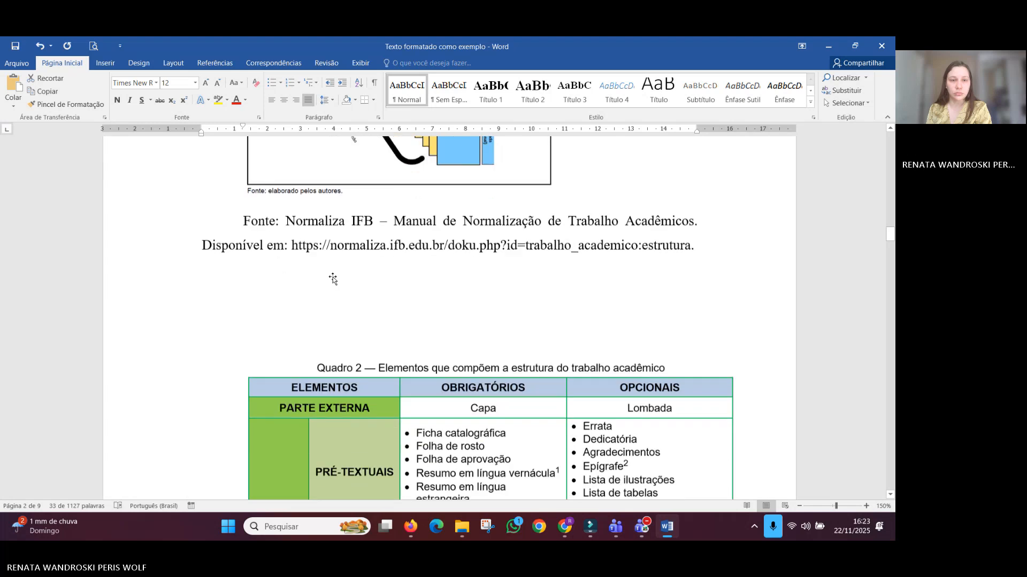
{"action": "scroll", "coordinate": [332, 277], "scroll_direction": "down", "scroll_amount": 1}
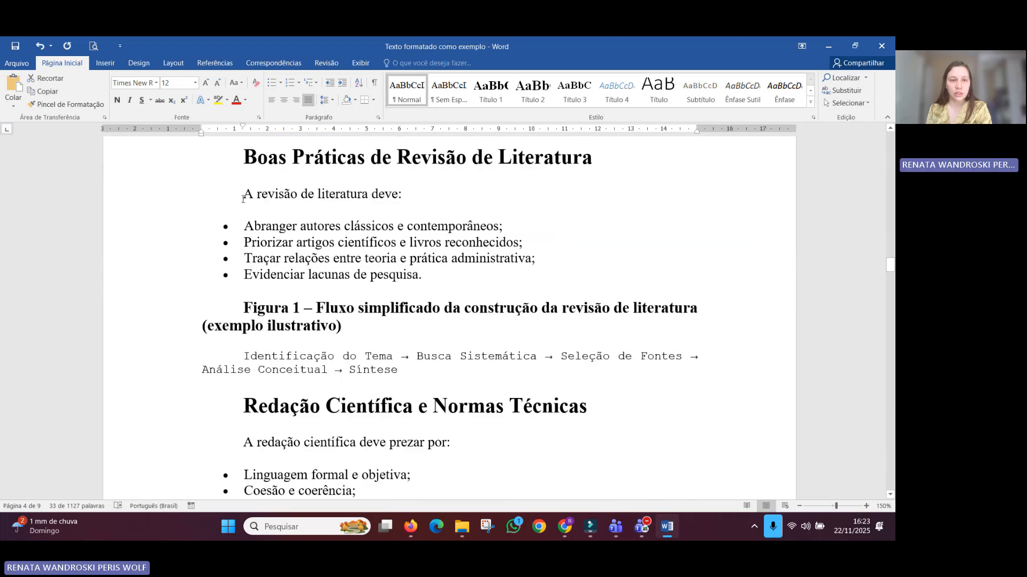
{"action": "left_click_drag", "start_coordinate": [243, 194], "coordinate": [430, 278]}
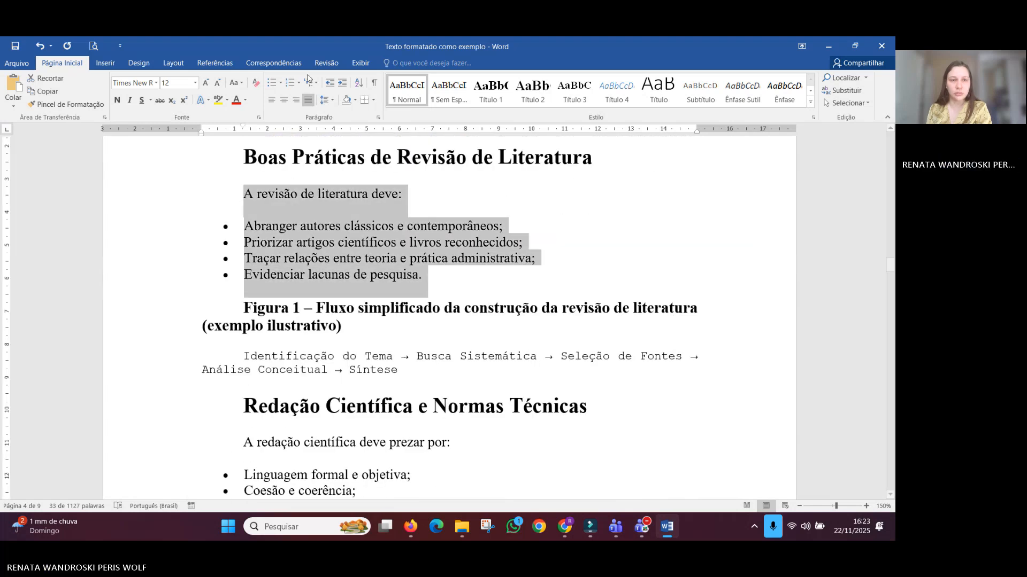
{"action": "left_click", "coordinate": [406, 90]}
Step: Apply the Normal style to the flow text below the "Figura 1" caption and to the text and list under "Redação Científica e Normas Técnicas"
{"action": "scroll", "coordinate": [349, 360], "scroll_direction": "down", "scroll_amount": 2}
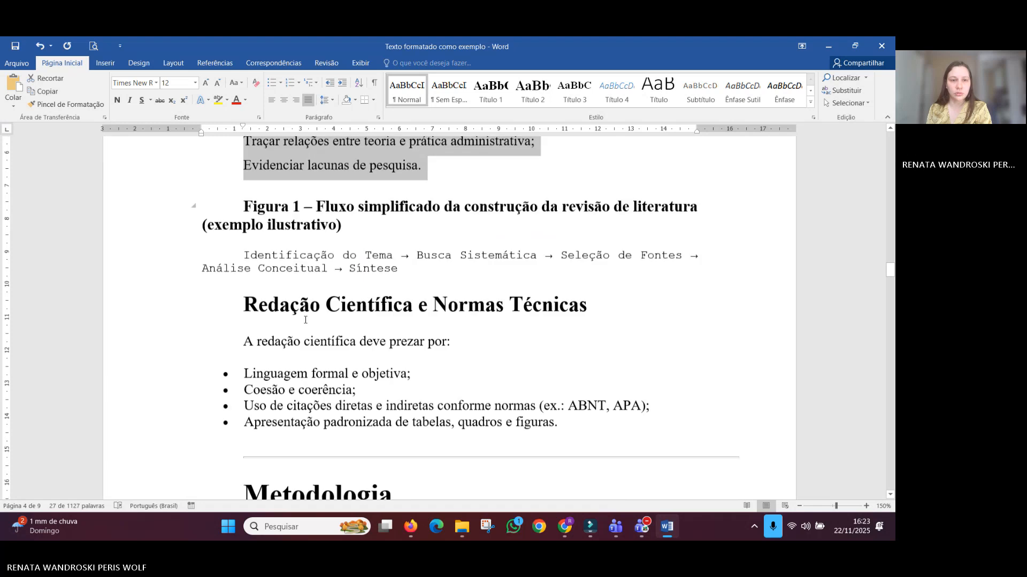
{"action": "left_click_drag", "start_coordinate": [244, 255], "coordinate": [413, 275]}
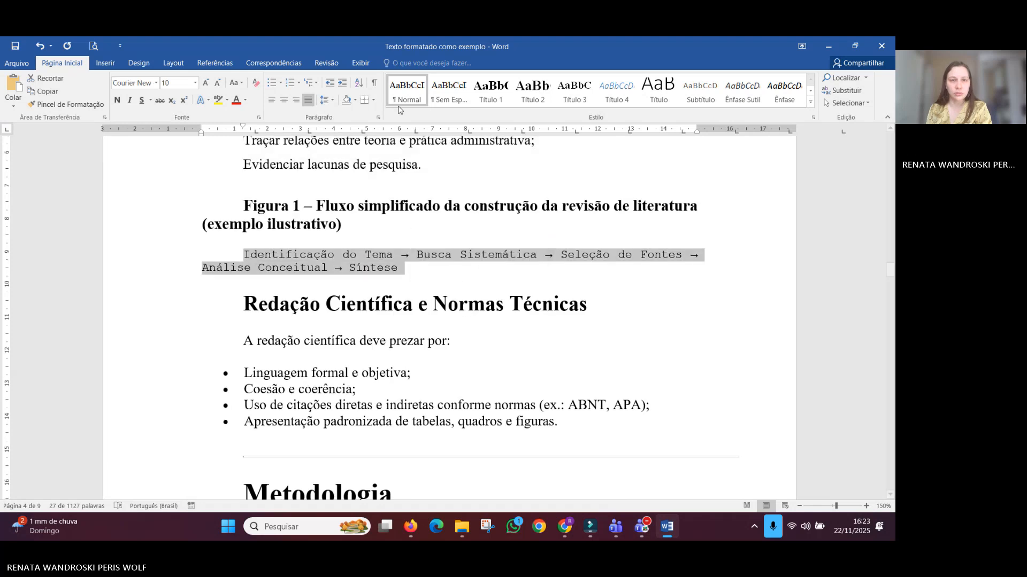
{"action": "left_click", "coordinate": [407, 90]}
{"action": "scroll", "coordinate": [243, 190], "scroll_direction": "down", "scroll_amount": 3}
{"action": "left_click_drag", "start_coordinate": [244, 189], "coordinate": [559, 277]}
{"action": "left_click", "coordinate": [407, 90]}
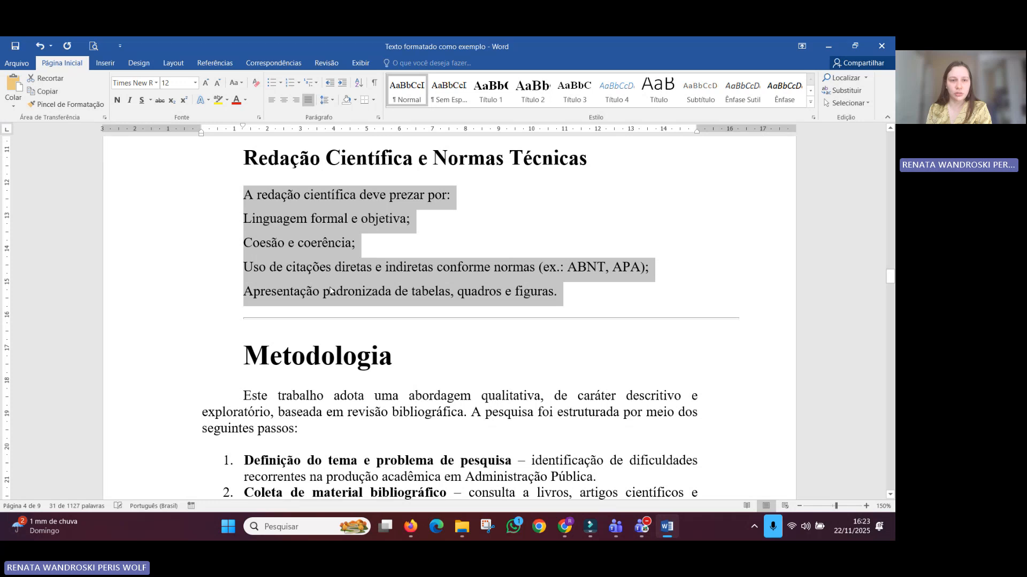
Step: Delete the horizontal line above "Metodologia" and apply the Normal style to that section's paragraph and numbered list
{"action": "left_click", "coordinate": [325, 314]}
{"action": "scroll", "coordinate": [321, 316], "scroll_direction": "down", "scroll_amount": 2}
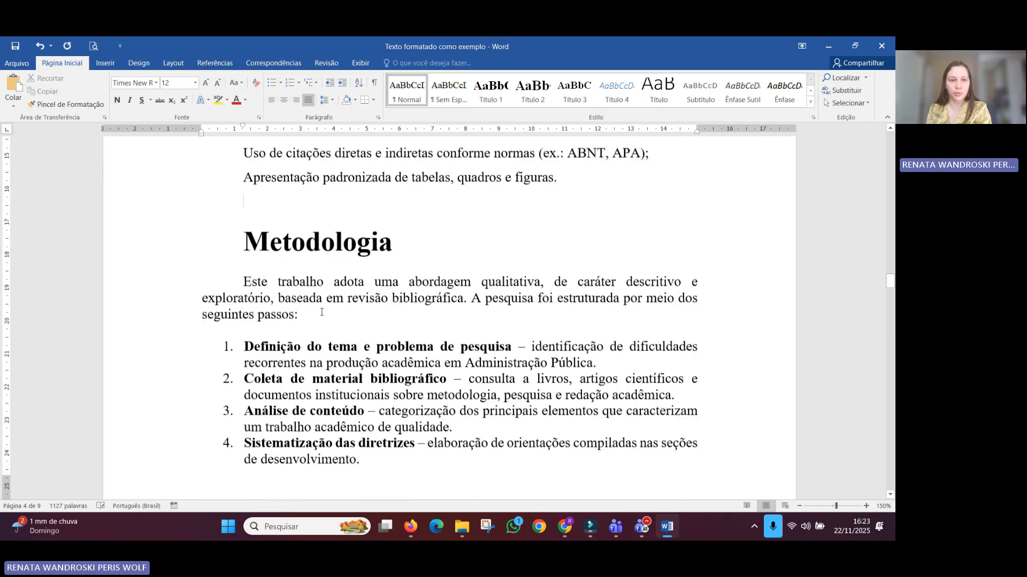
{"action": "left_click_drag", "start_coordinate": [244, 270], "coordinate": [387, 457]}
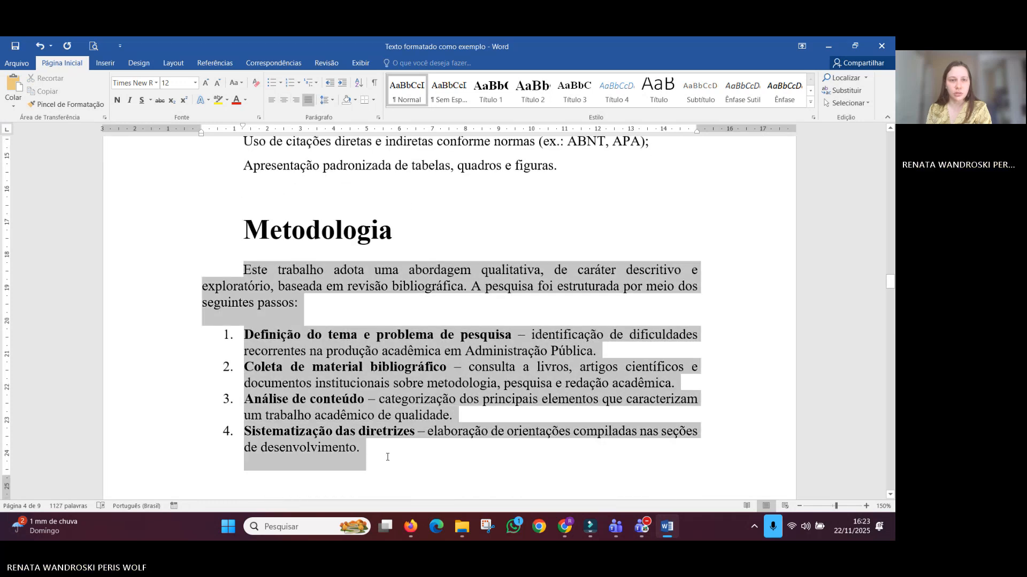
{"action": "left_click", "coordinate": [407, 90]}
Step: Apply the Normal style to everything under "Resultados", from the introductory paragraph through the "Rigor analítico" text, subheadings included
{"action": "scroll", "coordinate": [403, 336], "scroll_direction": "down", "scroll_amount": 9}
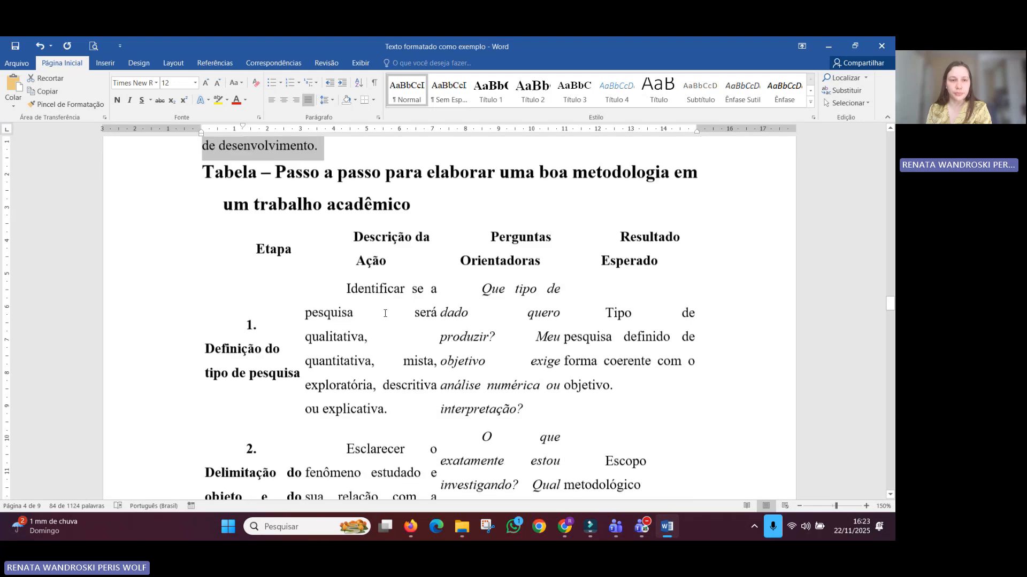
{"action": "scroll", "coordinate": [347, 281], "scroll_direction": "down", "scroll_amount": 20}
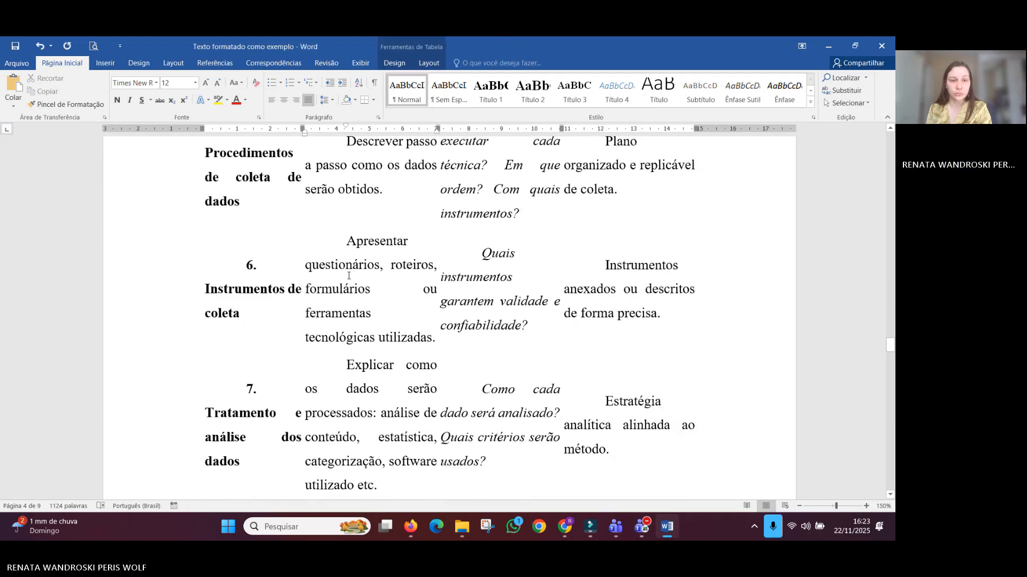
{"action": "scroll", "coordinate": [348, 279], "scroll_direction": "down", "scroll_amount": 15}
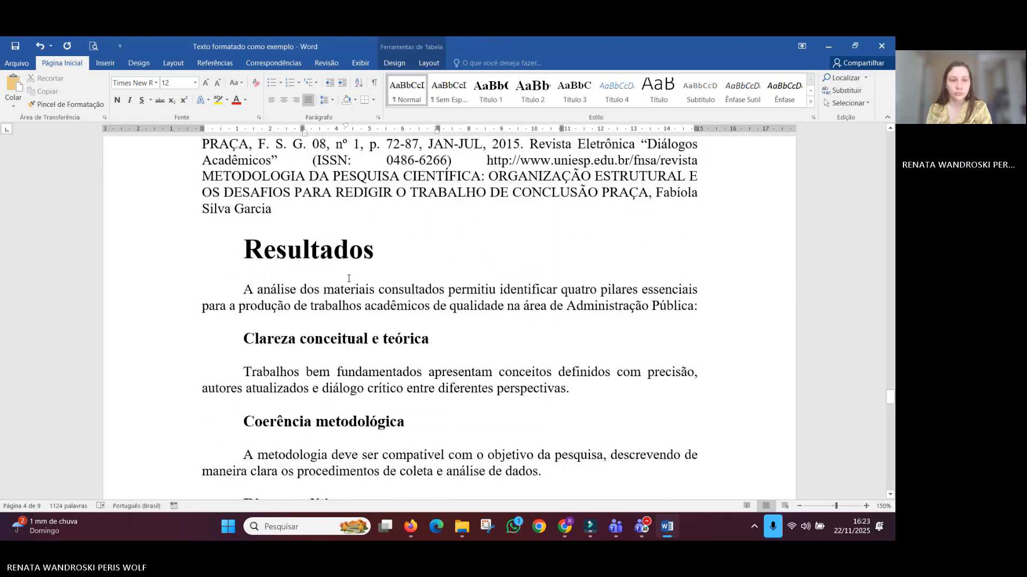
{"action": "triple_click", "coordinate": [525, 289]}
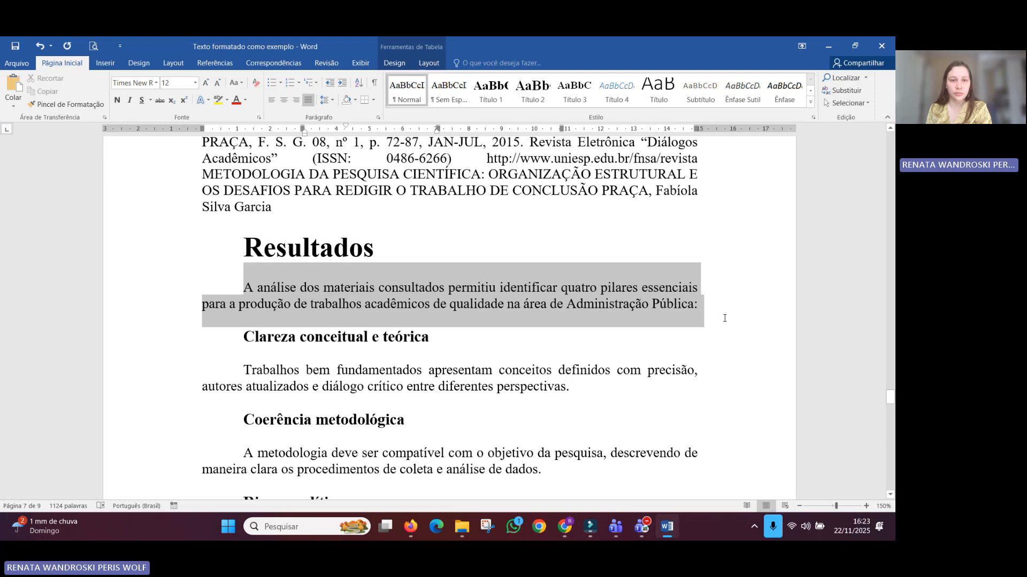
{"action": "scroll", "coordinate": [724, 324], "scroll_direction": "down", "scroll_amount": 3}
{"action": "left_click_drag", "start_coordinate": [724, 318], "coordinate": [660, 380]}
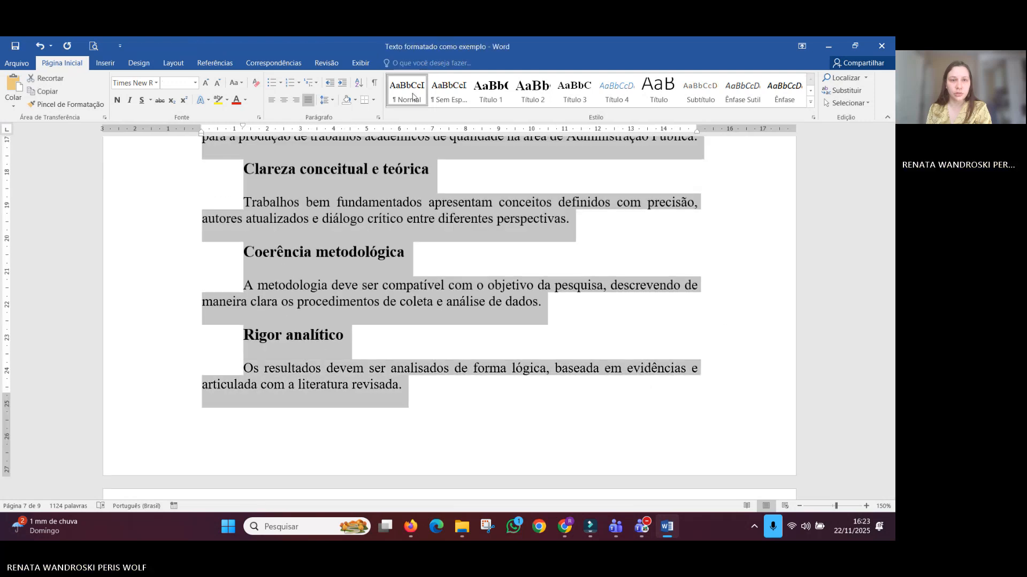
Step: Apply the Normal style to the "Relevância prática" subheading and its paragraph, and delete the horizontal line above "Considerações Finais"
{"action": "scroll", "coordinate": [257, 247], "scroll_direction": "down", "scroll_amount": 7}
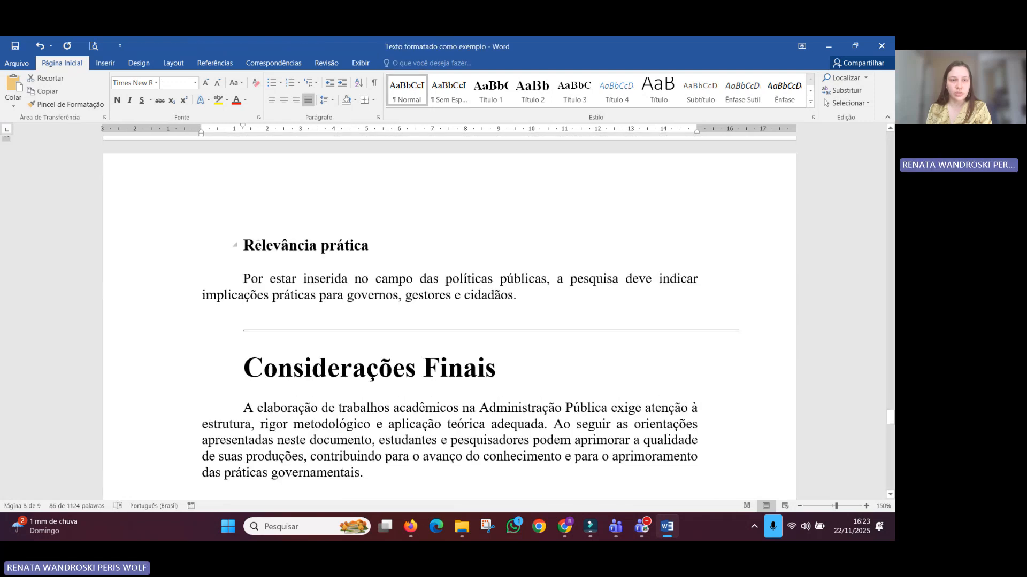
{"action": "left_click", "coordinate": [245, 246]}
{"action": "left_click", "coordinate": [533, 297], "text": "shift"}
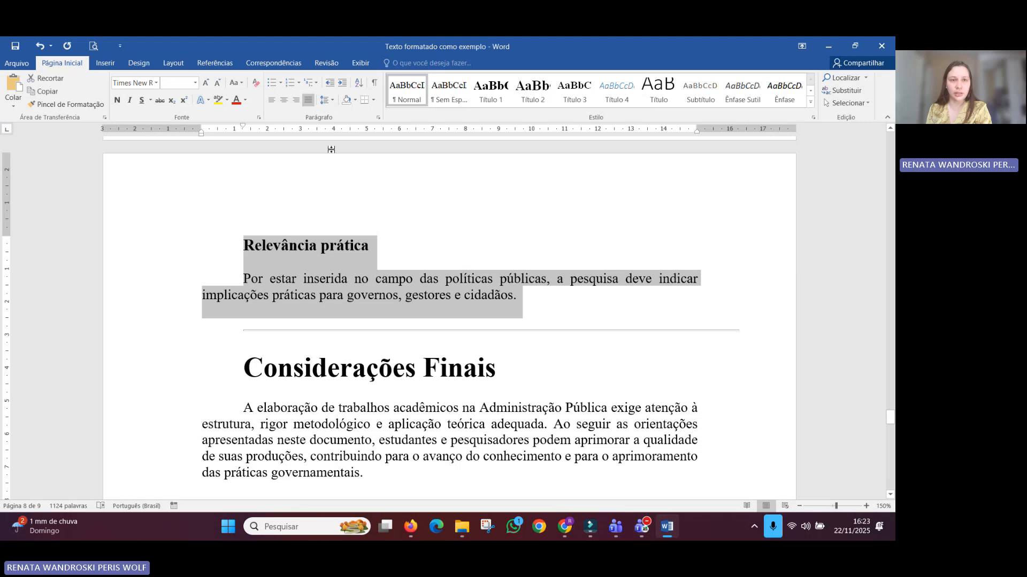
{"action": "left_click", "coordinate": [418, 95]}
{"action": "left_click", "coordinate": [365, 297]}
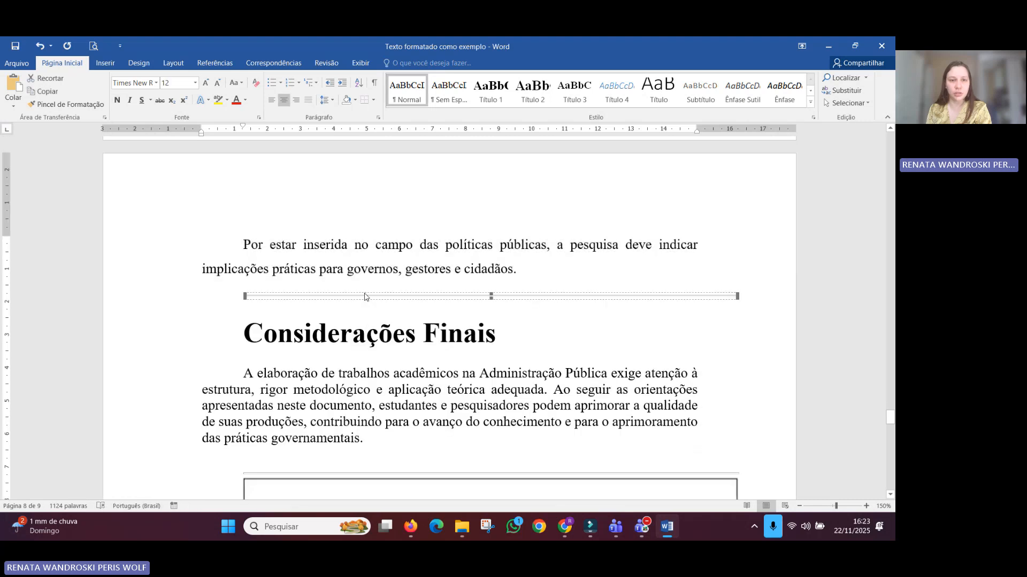
{"action": "key", "text": "Delete"}
Step: Apply the Normal style to the "Considerações Finais" paragraph and delete the horizontal line below it
{"action": "triple_click", "coordinate": [274, 385]}
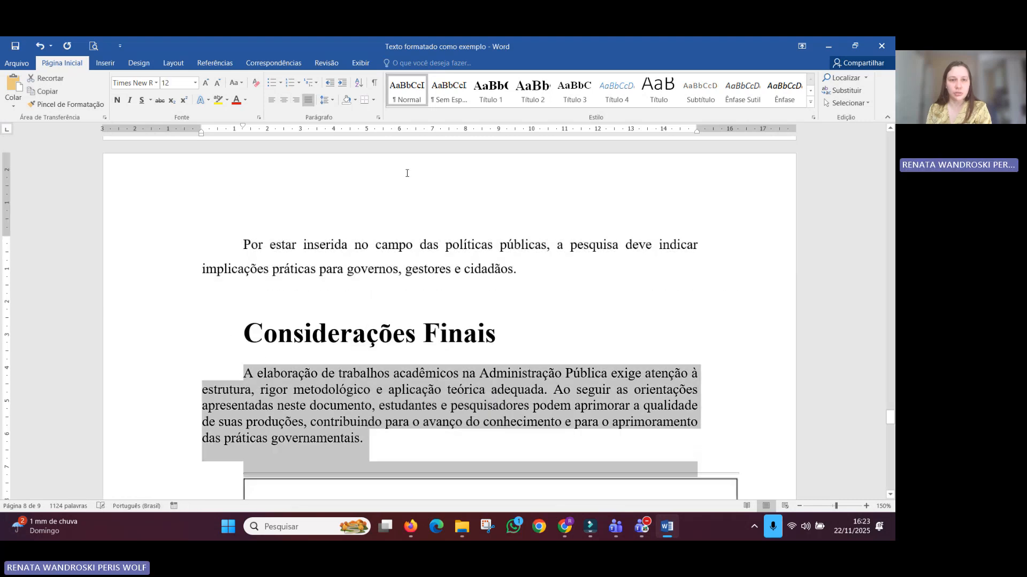
{"action": "left_click", "coordinate": [407, 95]}
{"action": "scroll", "coordinate": [443, 397], "scroll_direction": "down", "scroll_amount": 3}
{"action": "left_click", "coordinate": [406, 322]}
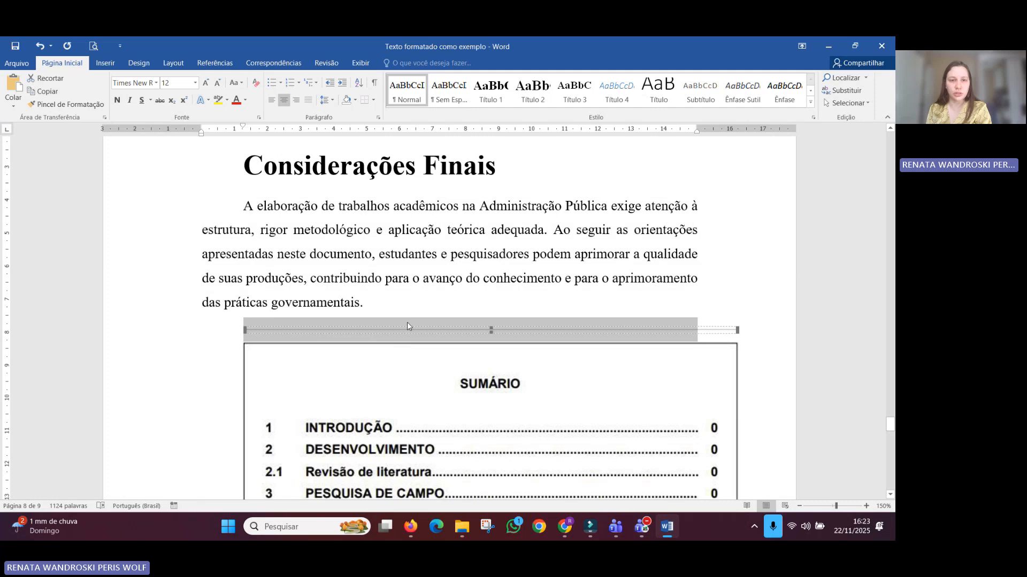
Step: Apply the Normal style to the "Normas da ABNT: regras de formatação para trabalhos acadêmicos" title and the web address below it
{"action": "scroll", "coordinate": [408, 323], "scroll_direction": "down", "scroll_amount": 10}
{"action": "scroll", "coordinate": [406, 322], "scroll_direction": "down", "scroll_amount": 7}
{"action": "scroll", "coordinate": [407, 322], "scroll_direction": "up", "scroll_amount": 5}
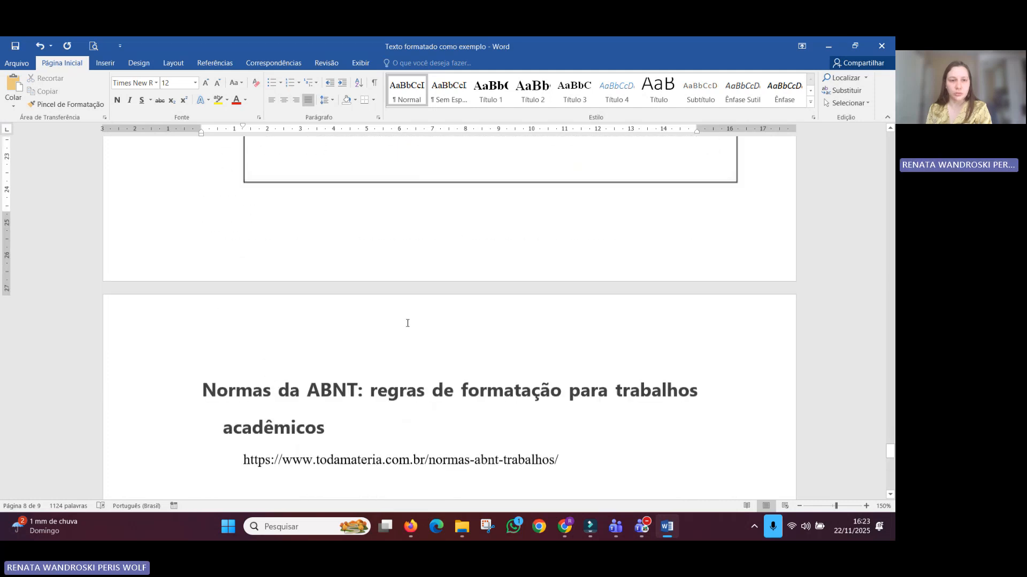
{"action": "scroll", "coordinate": [401, 410], "scroll_direction": "down", "scroll_amount": 1}
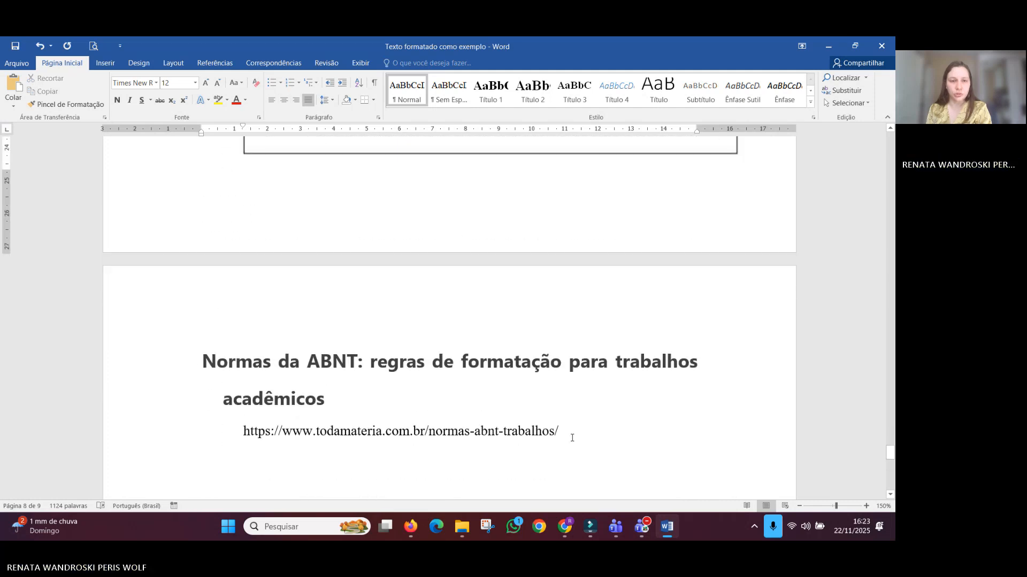
{"action": "left_click_drag", "start_coordinate": [572, 438], "coordinate": [188, 373]}
{"action": "left_click", "coordinate": [407, 91]}
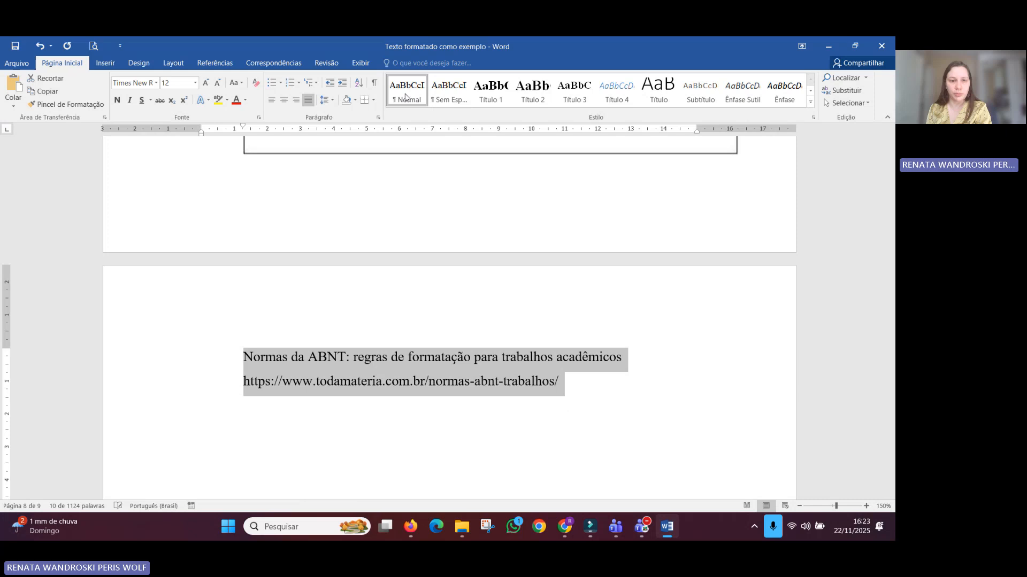
{"action": "left_click", "coordinate": [259, 340]}
Step: Return to the opening titles at the start of the document and display the navigation pane
{"action": "left_click_drag", "start_coordinate": [890, 453], "coordinate": [889, 137]}
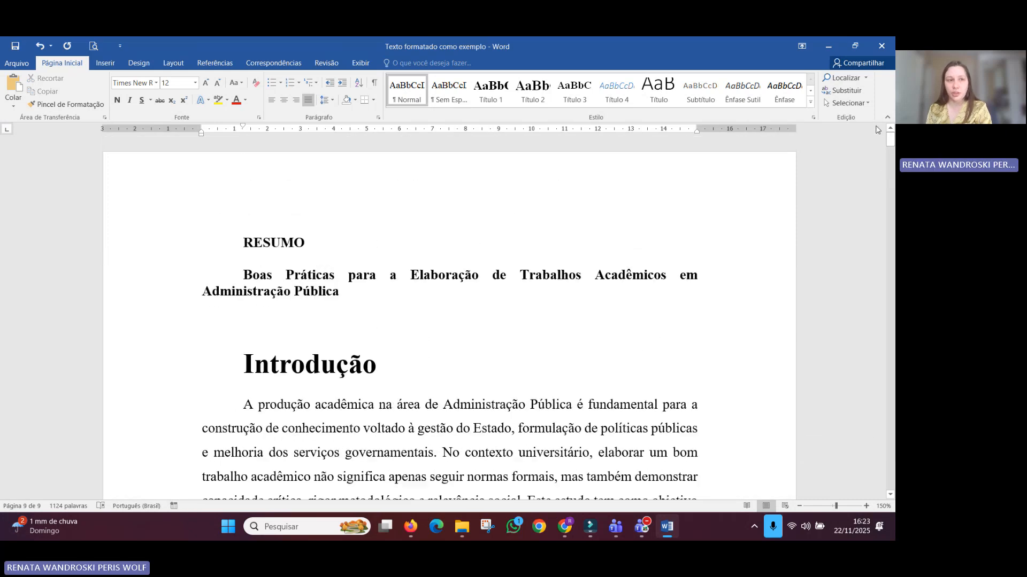
{"action": "left_click", "coordinate": [251, 285]}
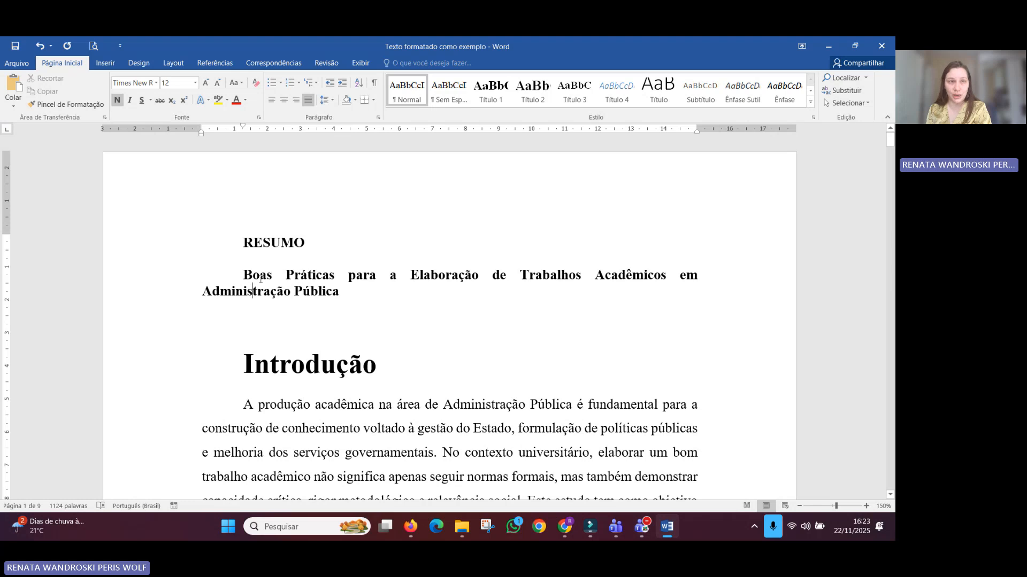
{"action": "left_click", "coordinate": [354, 65]}
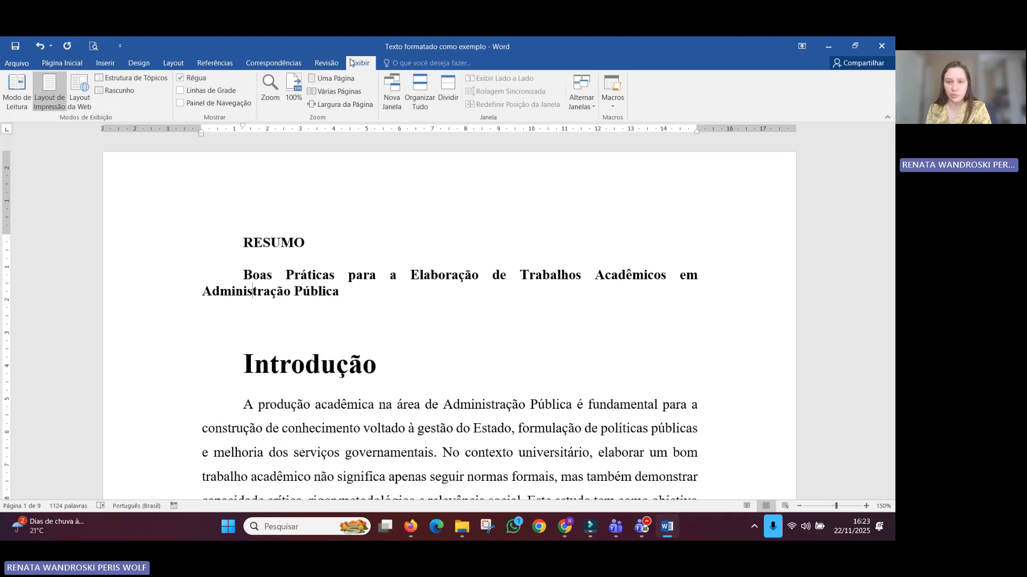
{"action": "left_click", "coordinate": [181, 103]}
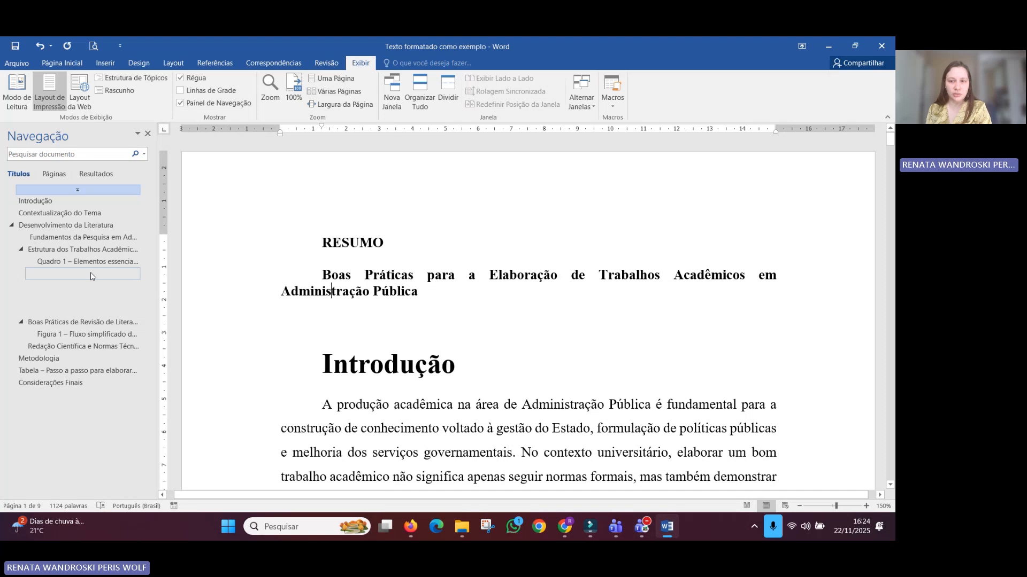
Step: Apply the Normal style to the blank heading entries listed below "Quadro 1", around the Figura 5 and Quadro 2 images
{"action": "left_click", "coordinate": [85, 274]}
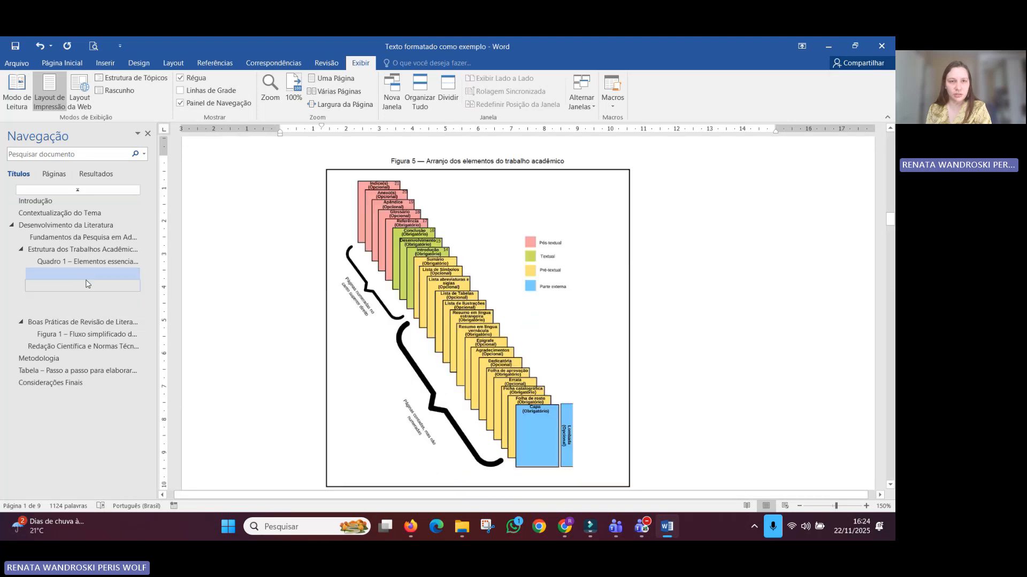
{"action": "scroll", "coordinate": [355, 206], "scroll_direction": "up", "scroll_amount": 3}
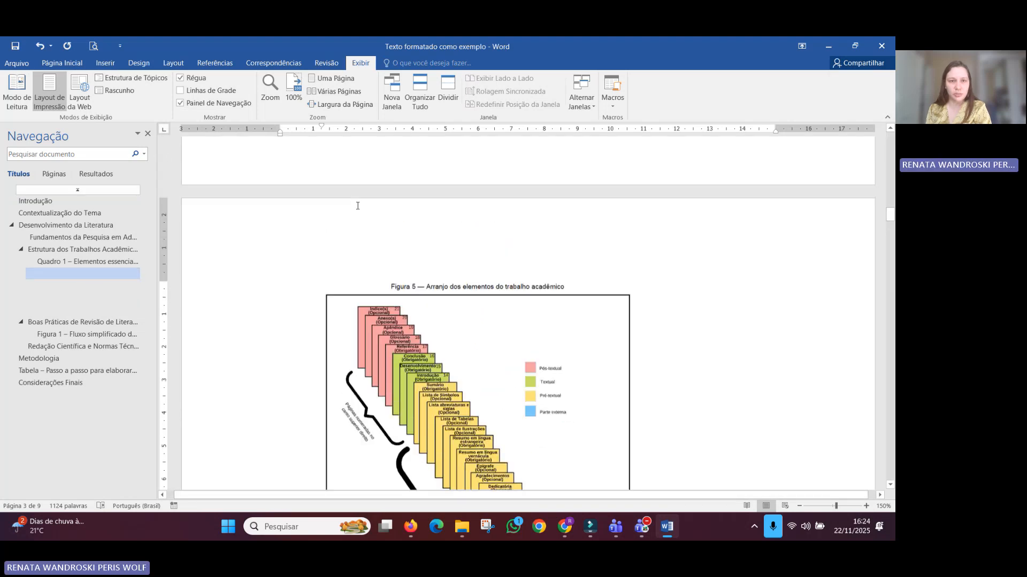
{"action": "left_click", "coordinate": [60, 64]}
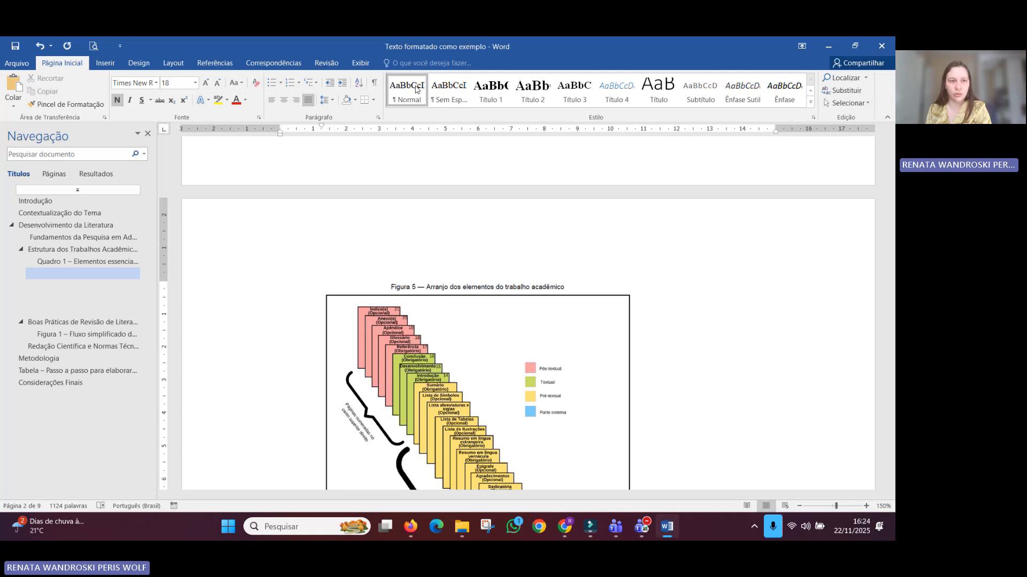
{"action": "scroll", "coordinate": [166, 236], "scroll_direction": "down", "scroll_amount": 3}
{"action": "scroll", "coordinate": [166, 237], "scroll_direction": "down", "scroll_amount": 9}
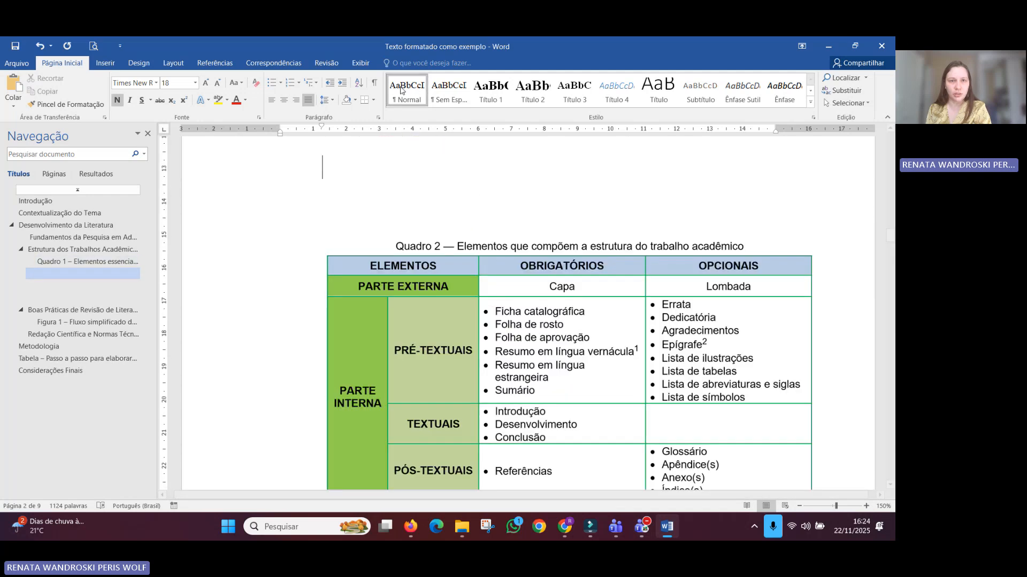
{"action": "left_click", "coordinate": [113, 284]}
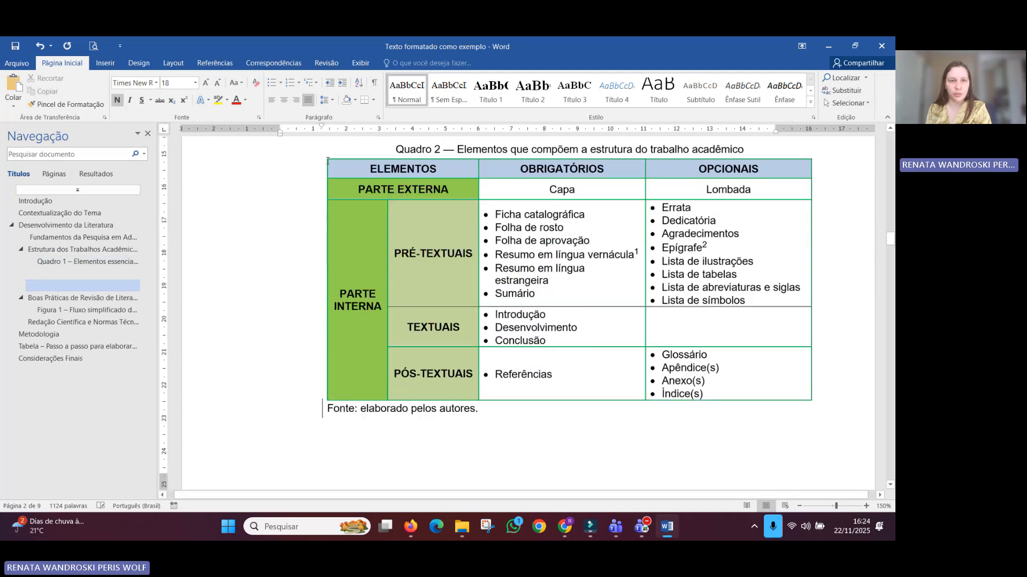
{"action": "left_click", "coordinate": [408, 96]}
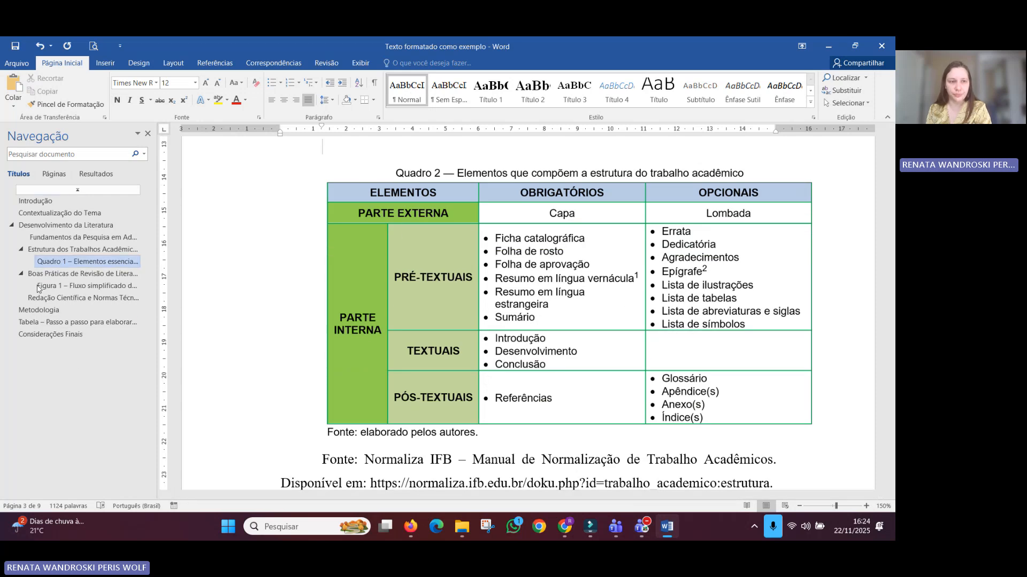
Step: Apply the Normal style to the "Tabela – Passo a passo para elaborar uma boa metodologia em um trabalho acadêmico" caption
{"action": "left_click", "coordinate": [81, 322]}
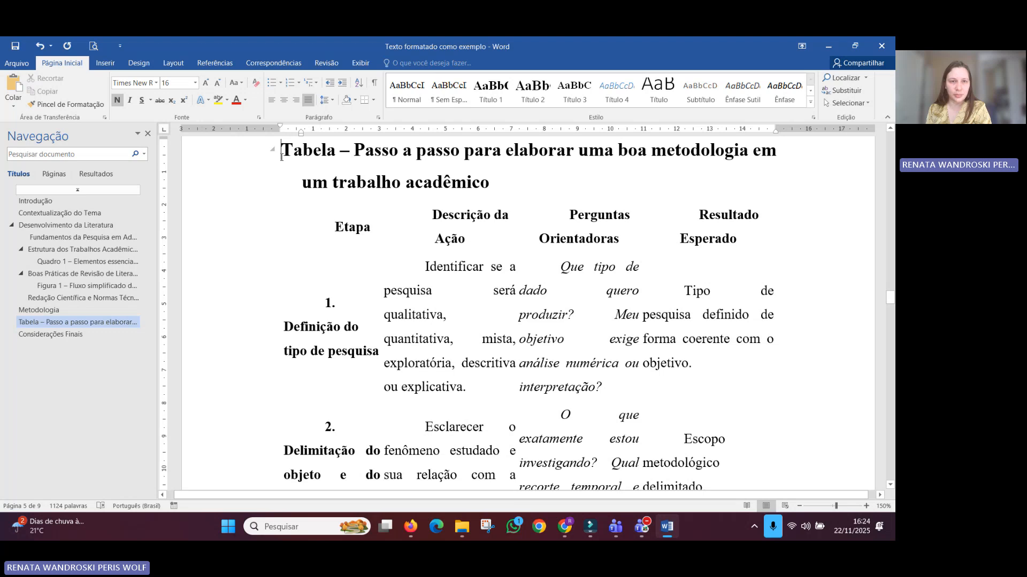
{"action": "left_click_drag", "start_coordinate": [281, 156], "coordinate": [498, 185]}
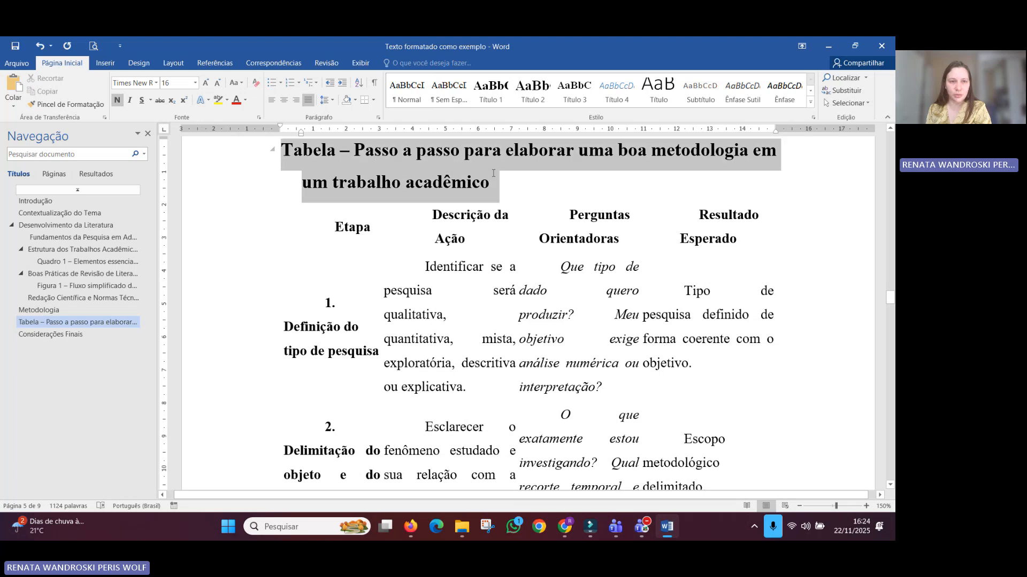
{"action": "left_click", "coordinate": [405, 98]}
Step: Apply the Normal style to the "Figura 1 – Fluxo simplificado" caption and the "Quadro 1 – Elementos essenciais" caption
{"action": "left_click", "coordinate": [80, 286]}
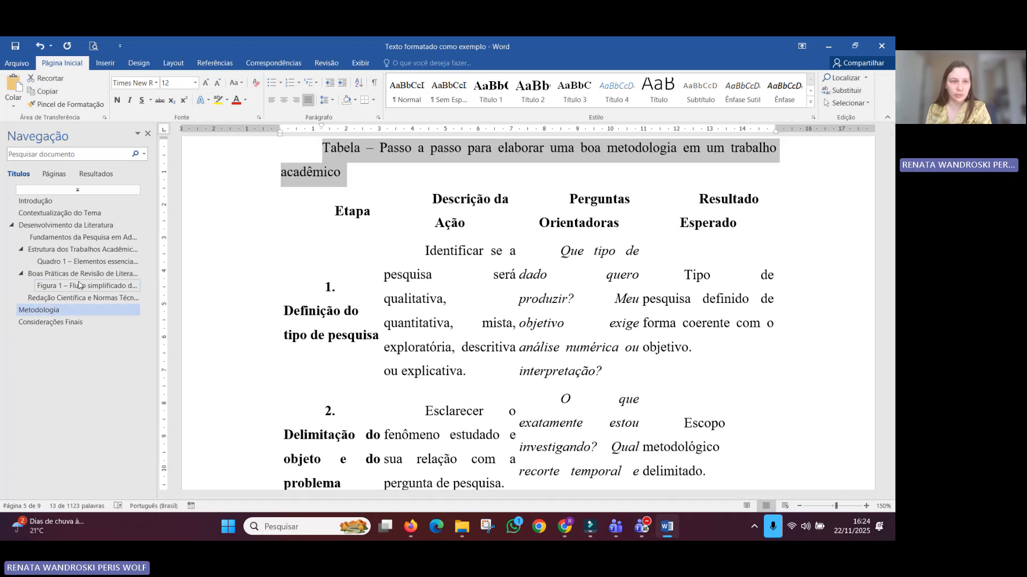
{"action": "triple_click", "coordinate": [416, 187]}
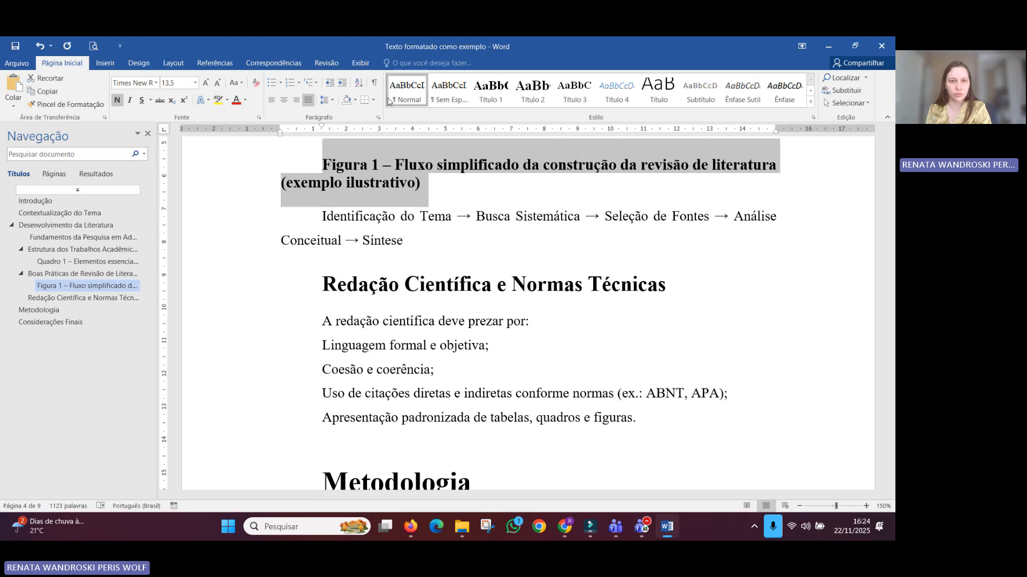
{"action": "left_click", "coordinate": [407, 91]}
{"action": "left_click", "coordinate": [68, 261]}
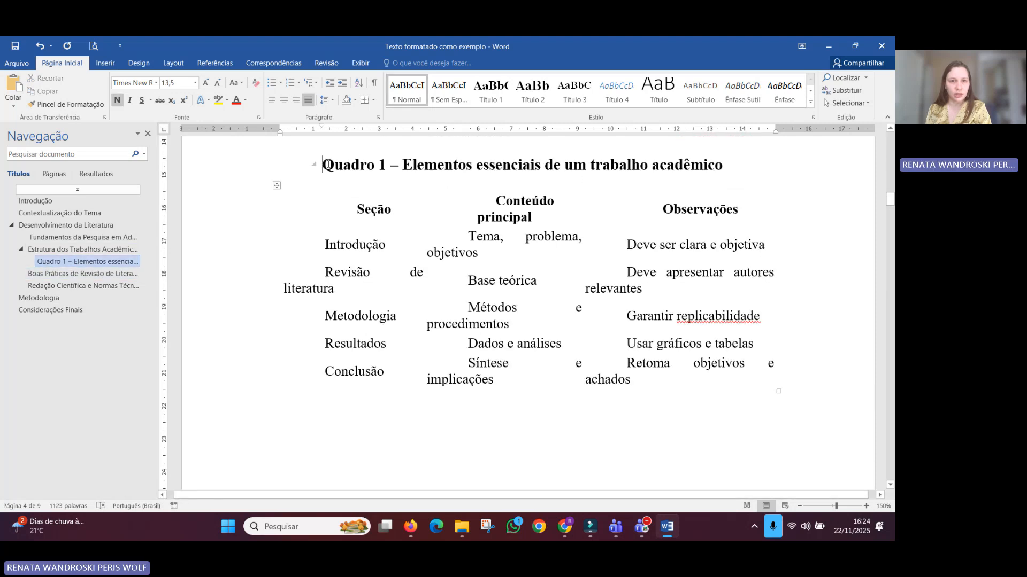
{"action": "triple_click", "coordinate": [330, 169]}
{"action": "left_click", "coordinate": [407, 91]}
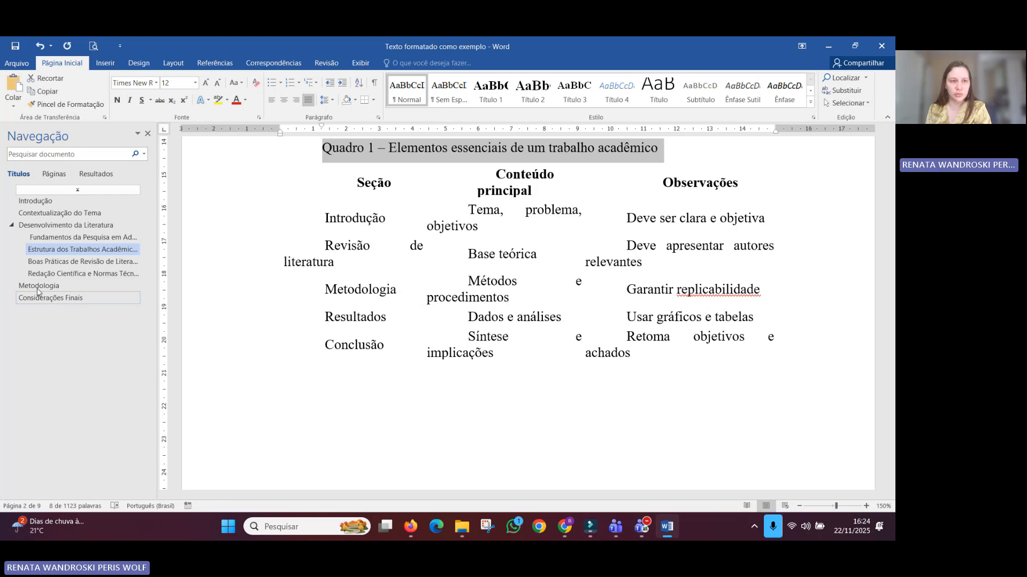
Step: Remove the first-line indent from the "Introdução" heading and select the heading text
{"action": "left_click", "coordinate": [35, 201]}
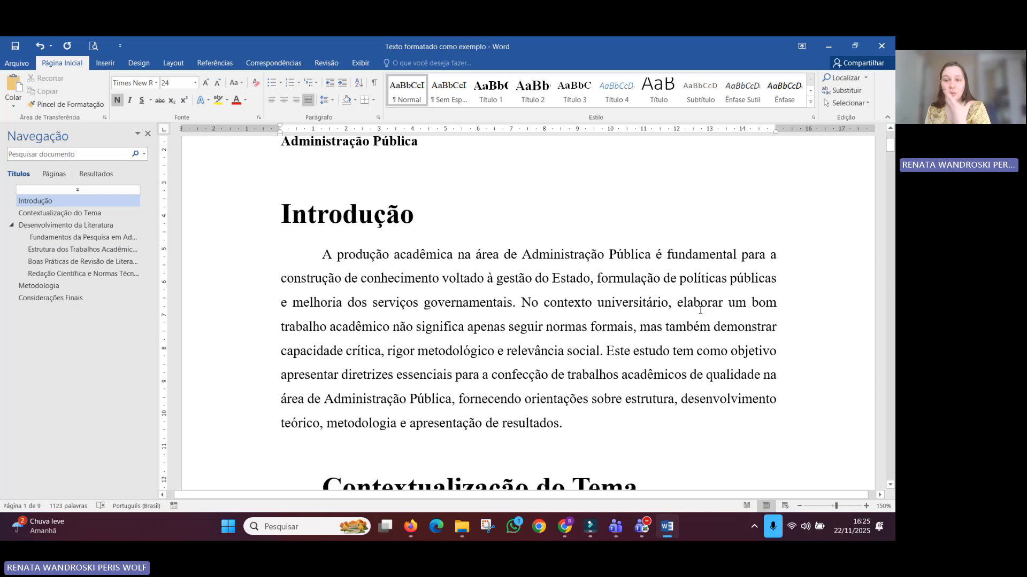
{"action": "left_click_drag", "start_coordinate": [433, 226], "coordinate": [281, 225]}
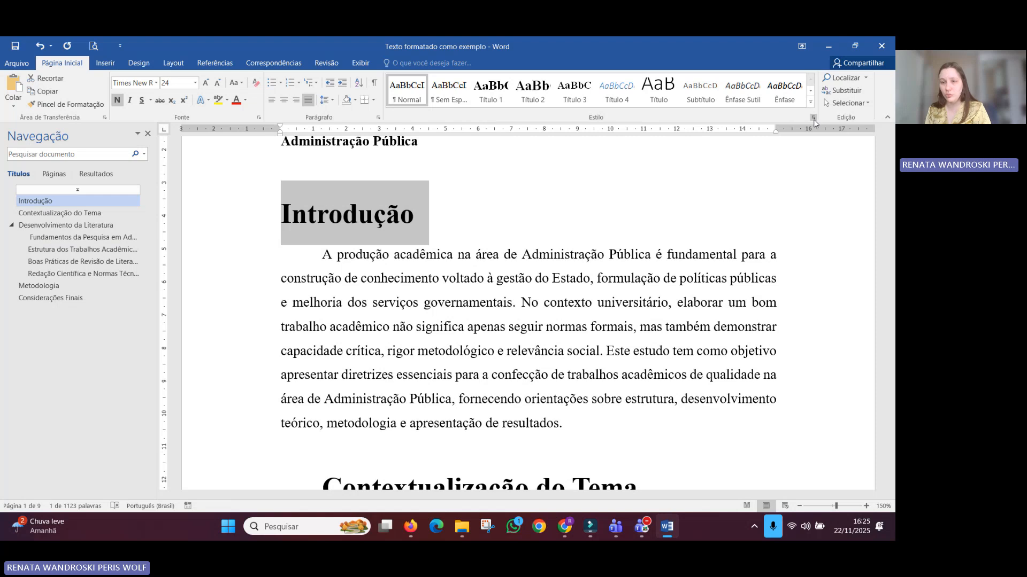
{"action": "left_click", "coordinate": [812, 118]}
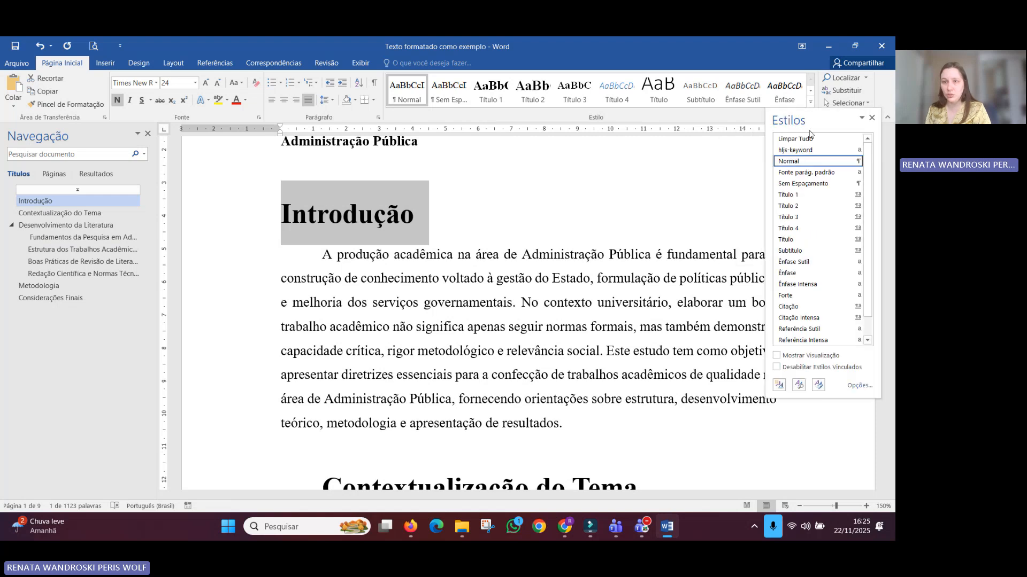
{"action": "scroll", "coordinate": [818, 307], "scroll_direction": "down", "scroll_amount": 1}
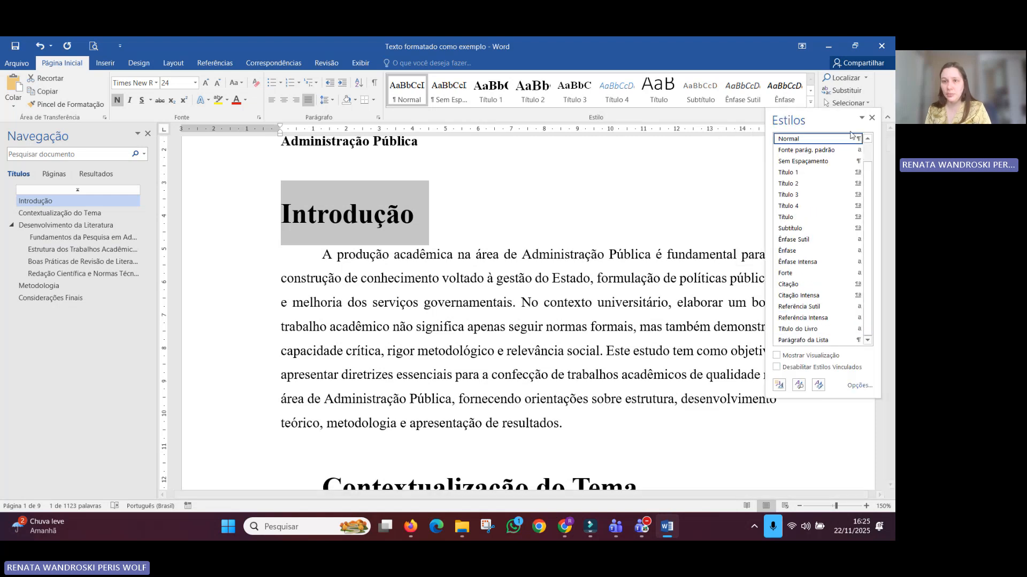
{"action": "left_click_drag", "start_coordinate": [841, 119], "coordinate": [698, 110]}
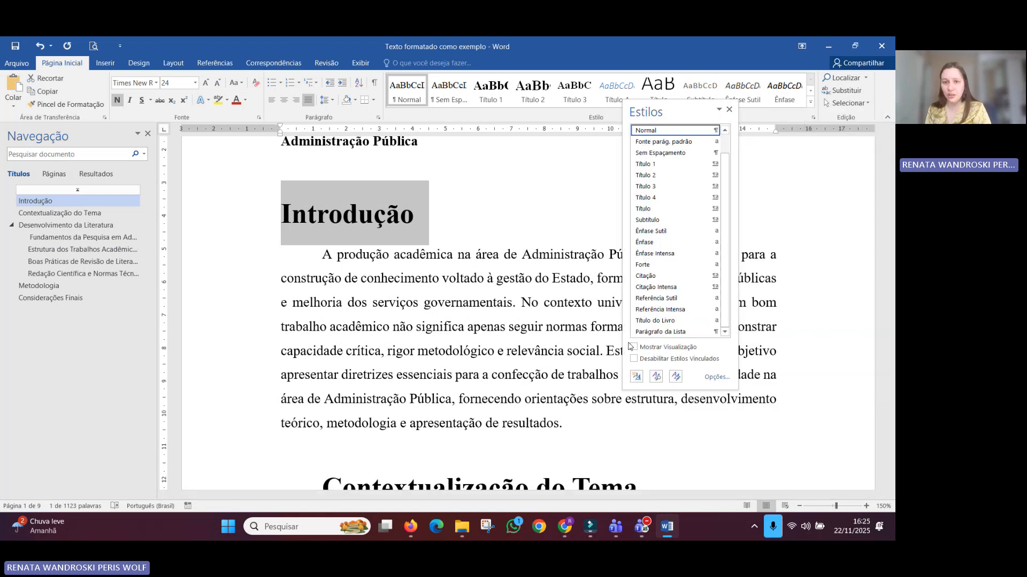
{"action": "left_click", "coordinate": [637, 377]}
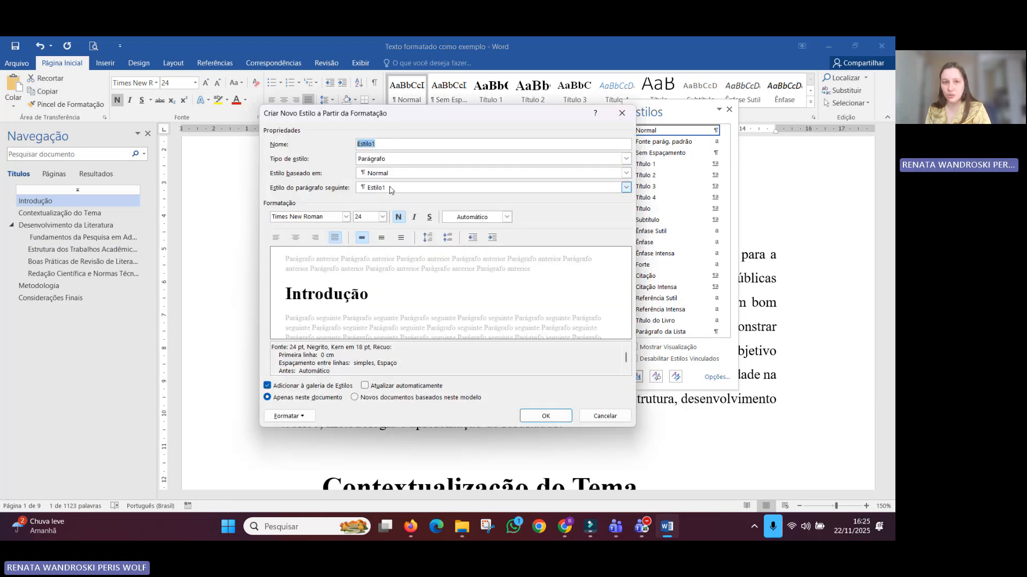
{"action": "left_click", "coordinate": [390, 188]}
{"action": "scroll", "coordinate": [396, 288], "scroll_direction": "down", "scroll_amount": 8}
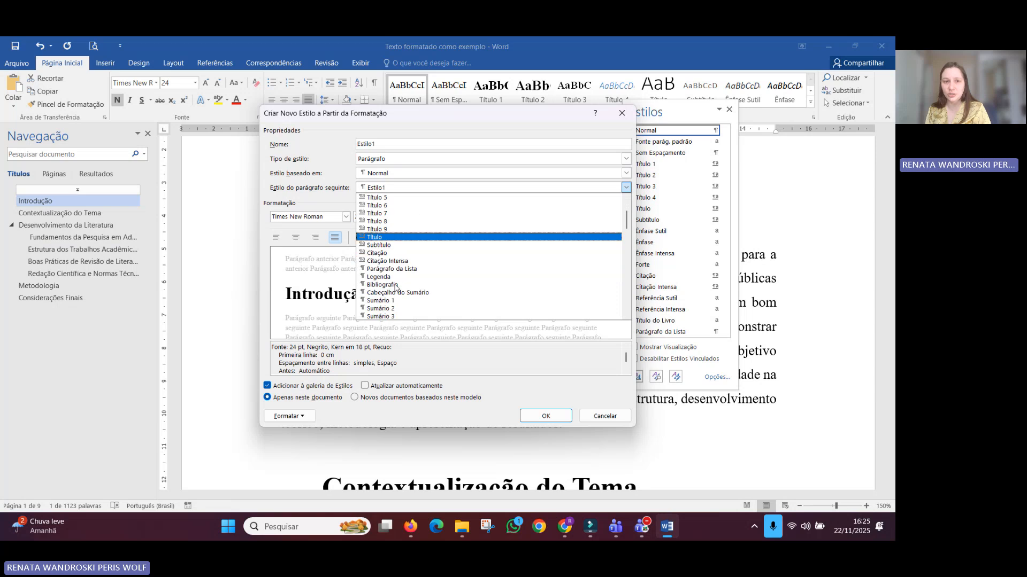
{"action": "left_click", "coordinate": [601, 415]}
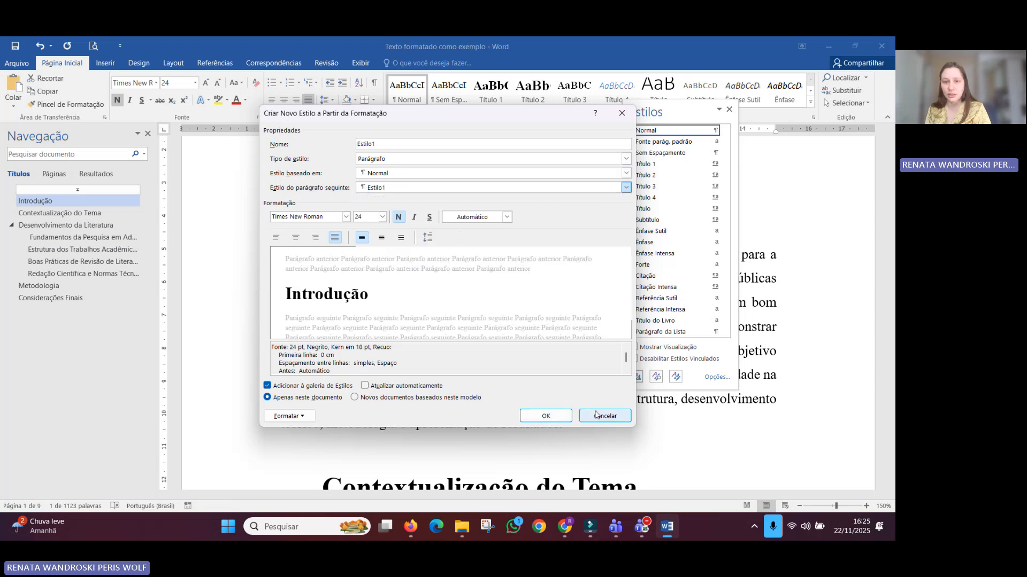
{"action": "left_click", "coordinate": [603, 416]}
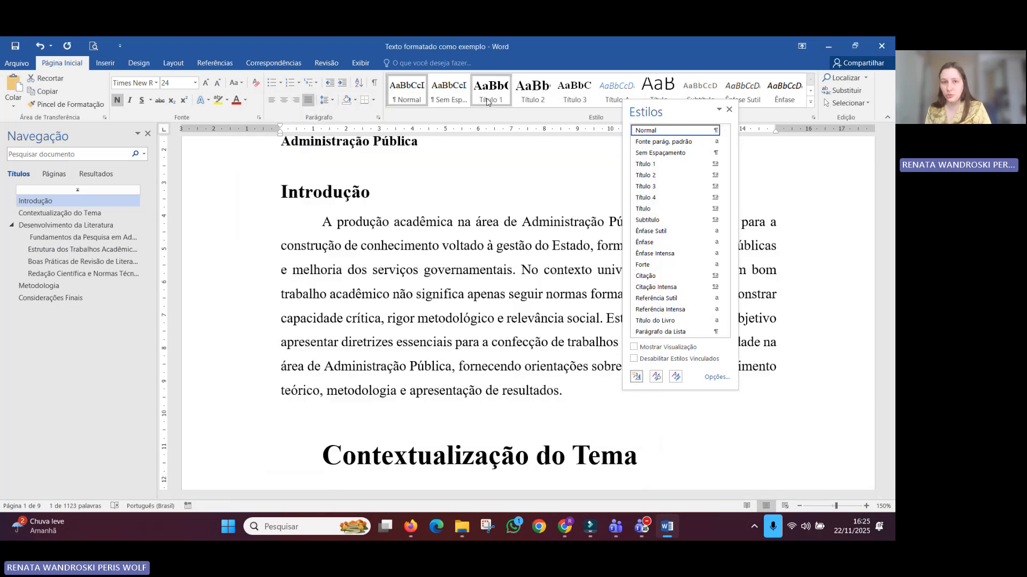
Step: Apply the Título 1 style to the "Introdução" heading and set that style's font size to 12
{"action": "left_click", "coordinate": [487, 100]}
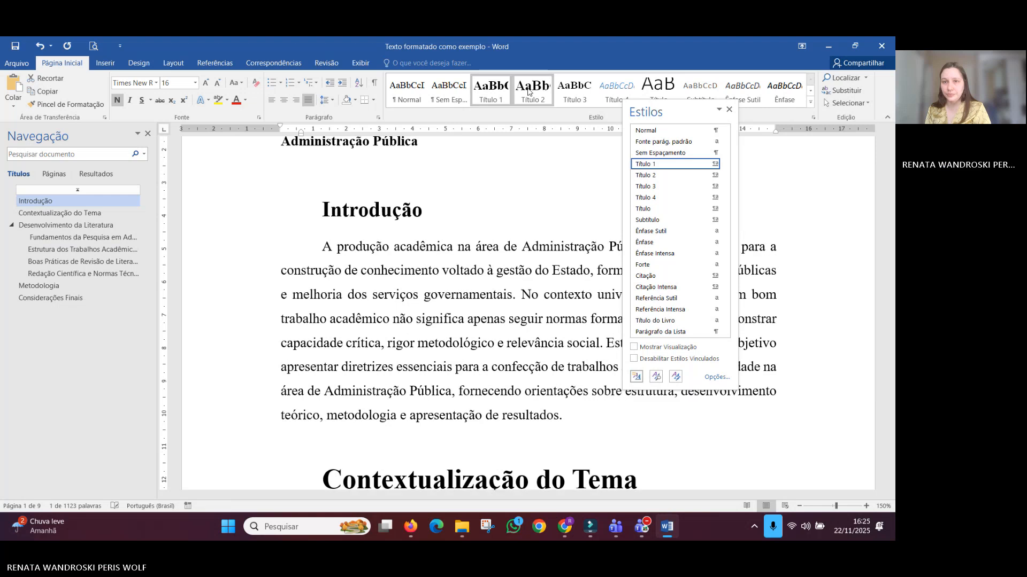
{"action": "left_click", "coordinate": [729, 109]}
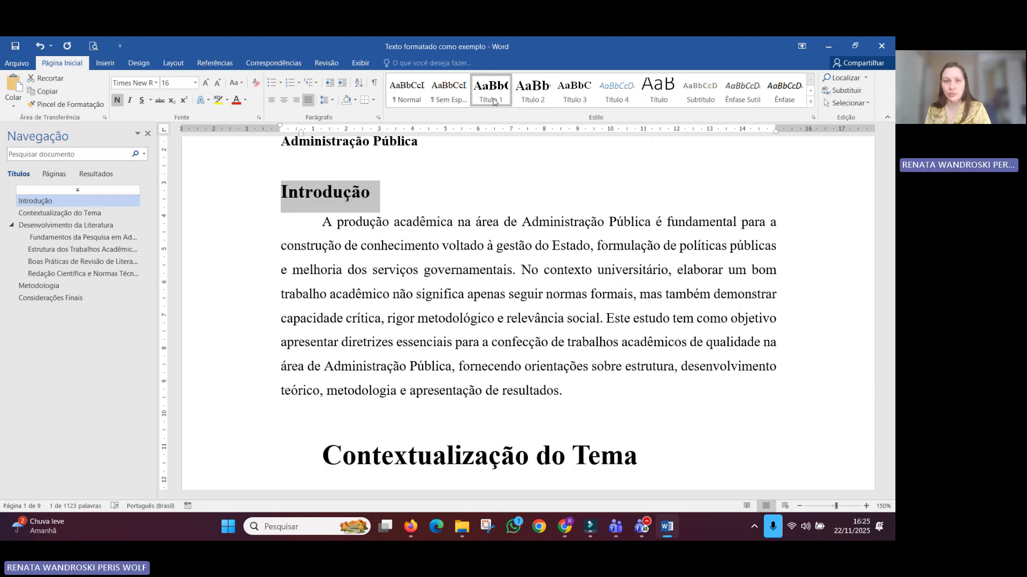
{"action": "right_click", "coordinate": [494, 99]}
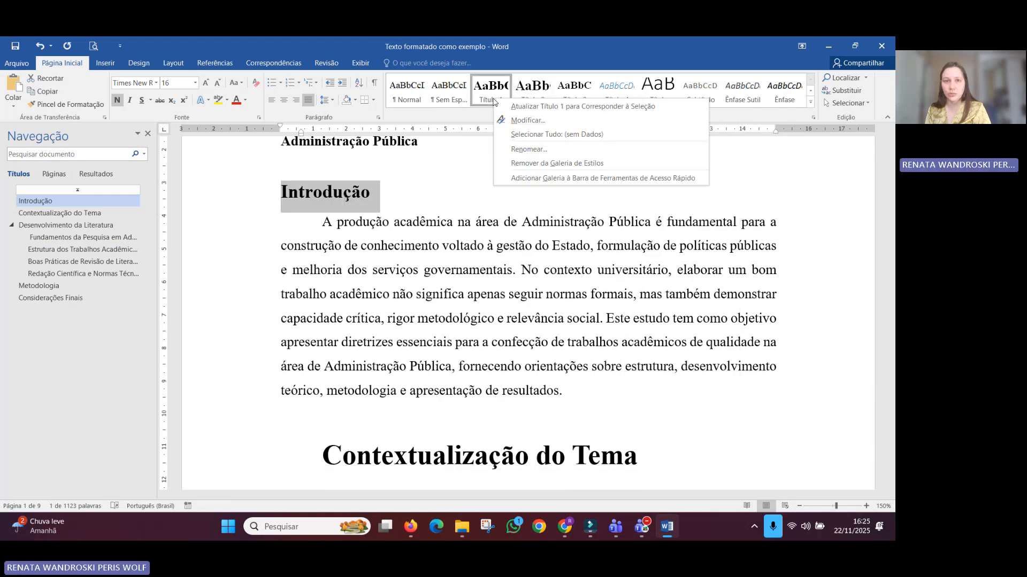
{"action": "left_click", "coordinate": [511, 120]}
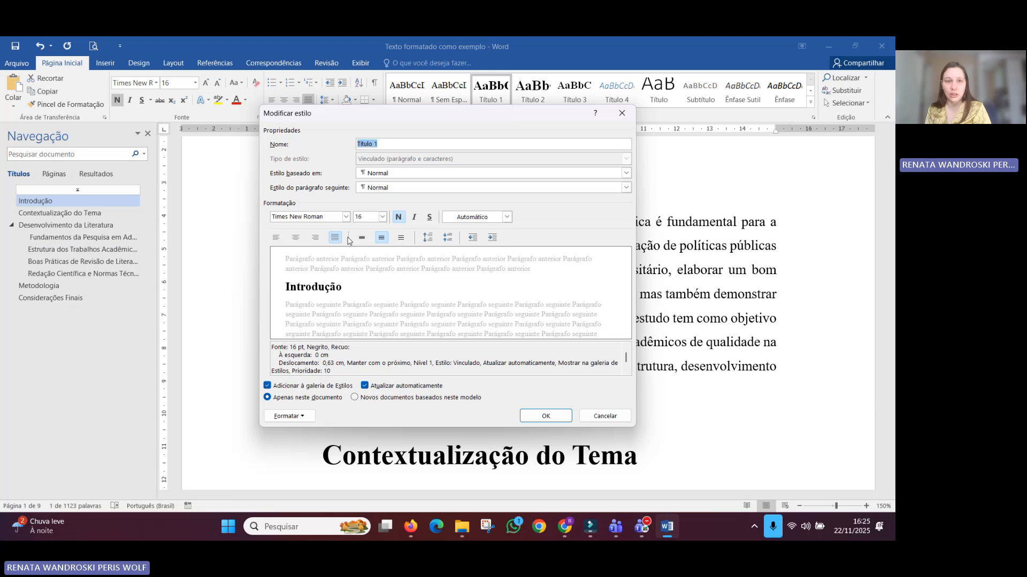
{"action": "left_click", "coordinate": [382, 217]}
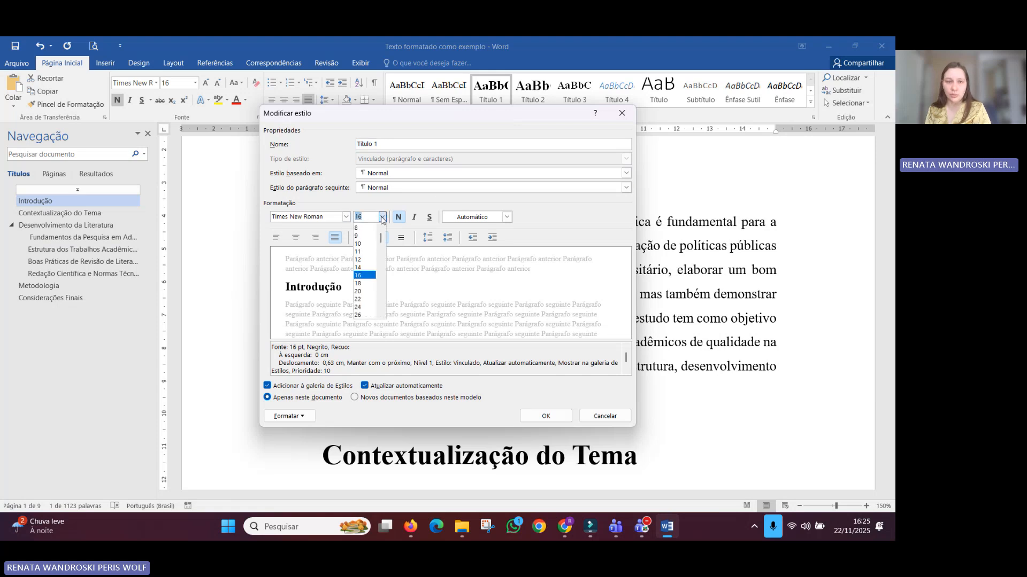
{"action": "left_click", "coordinate": [362, 259]}
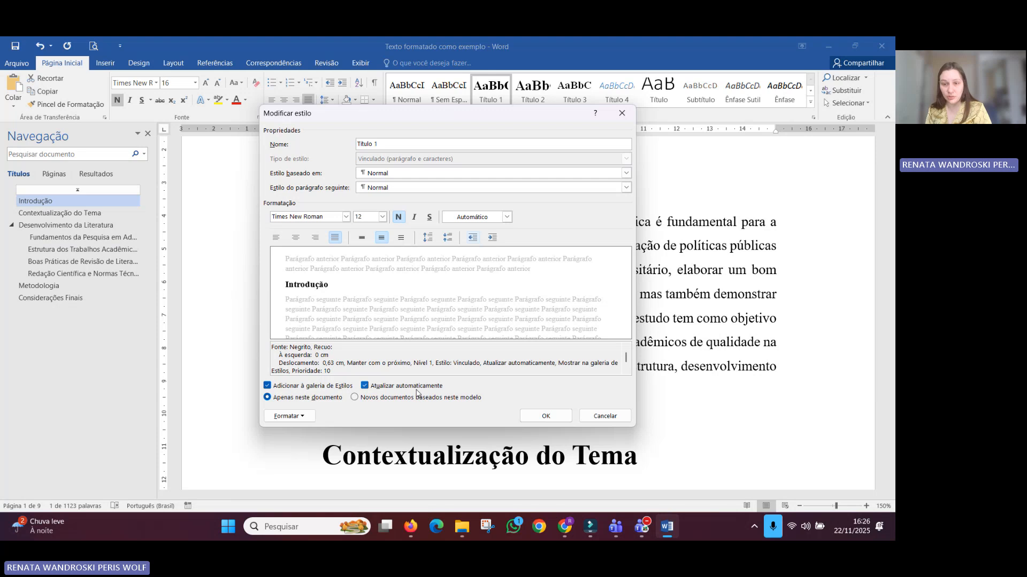
Step: Set the Título 1 style's font to all capitals (Todas em maiúsculas)
{"action": "left_click", "coordinate": [305, 420]}
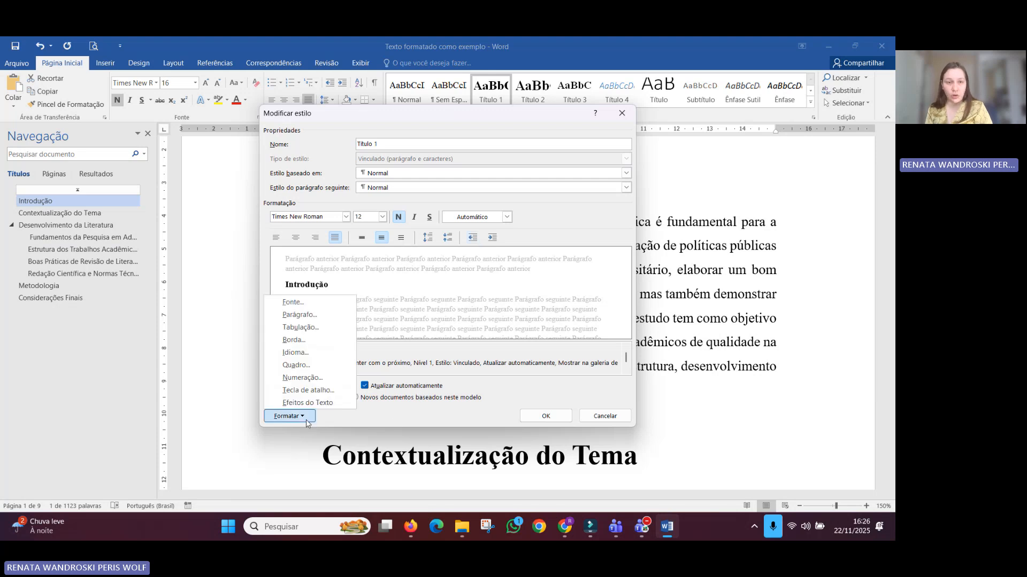
{"action": "left_click", "coordinate": [293, 302]}
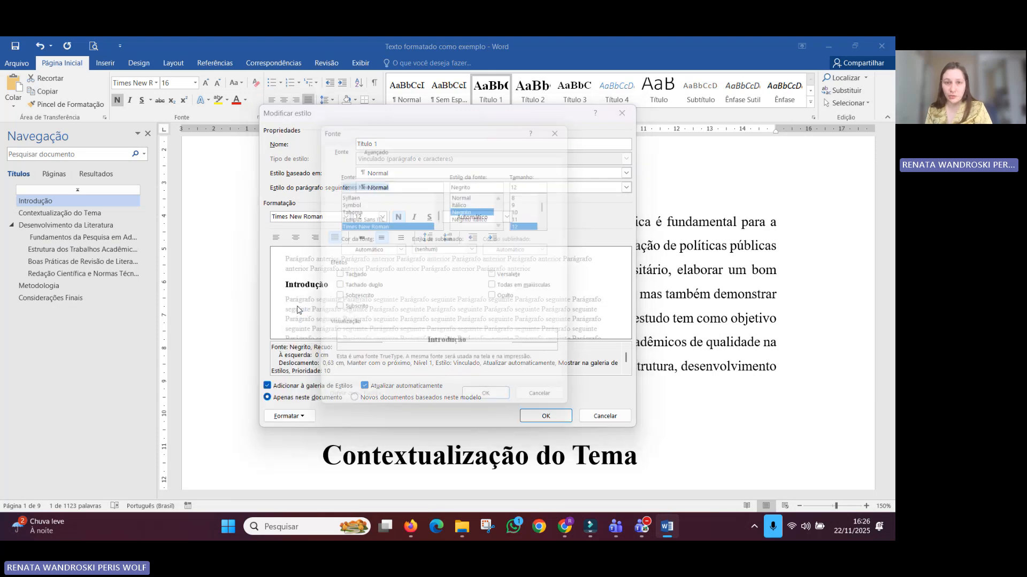
{"action": "left_click", "coordinate": [537, 290]}
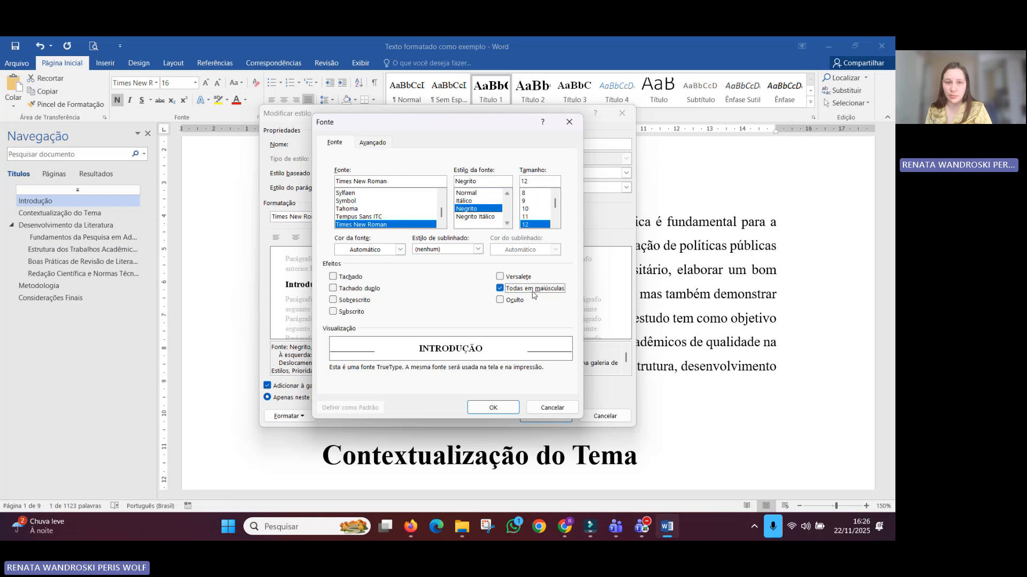
{"action": "left_click", "coordinate": [492, 408]}
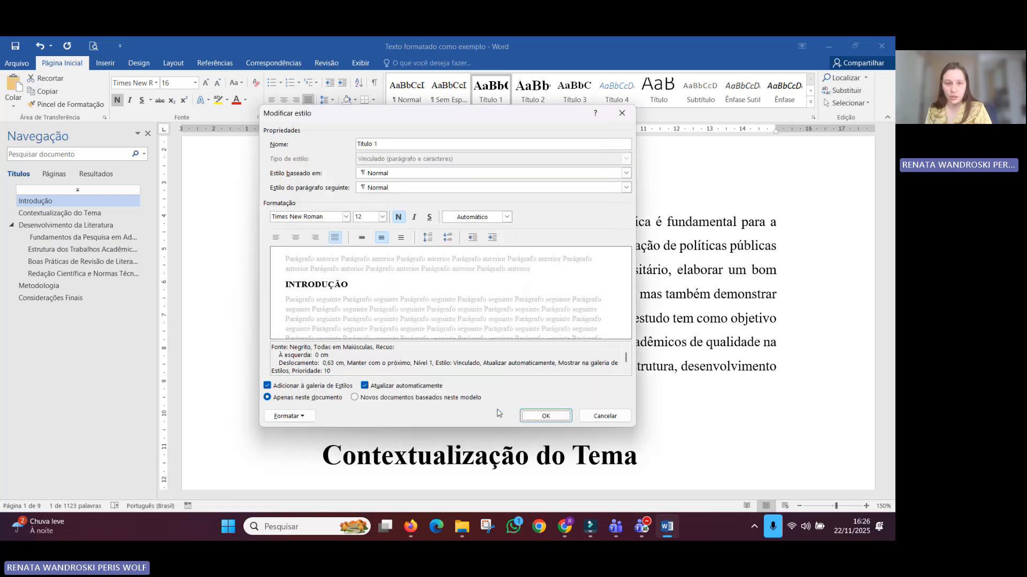
Step: Set the Título 1 style's special indent to (nenhum) and its line spacing to 1,5 linhas
{"action": "left_click", "coordinate": [311, 418]}
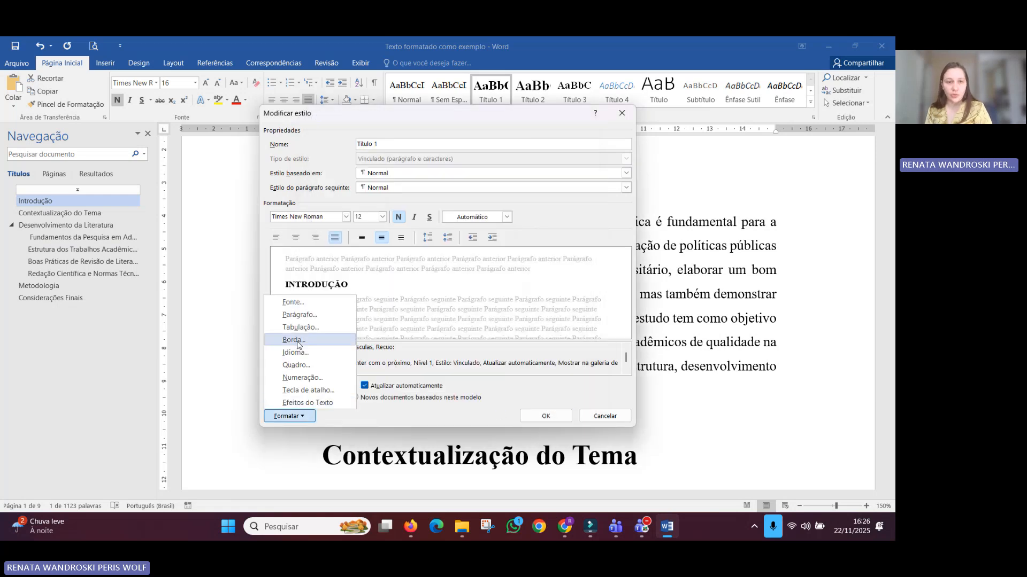
{"action": "left_click", "coordinate": [300, 315]}
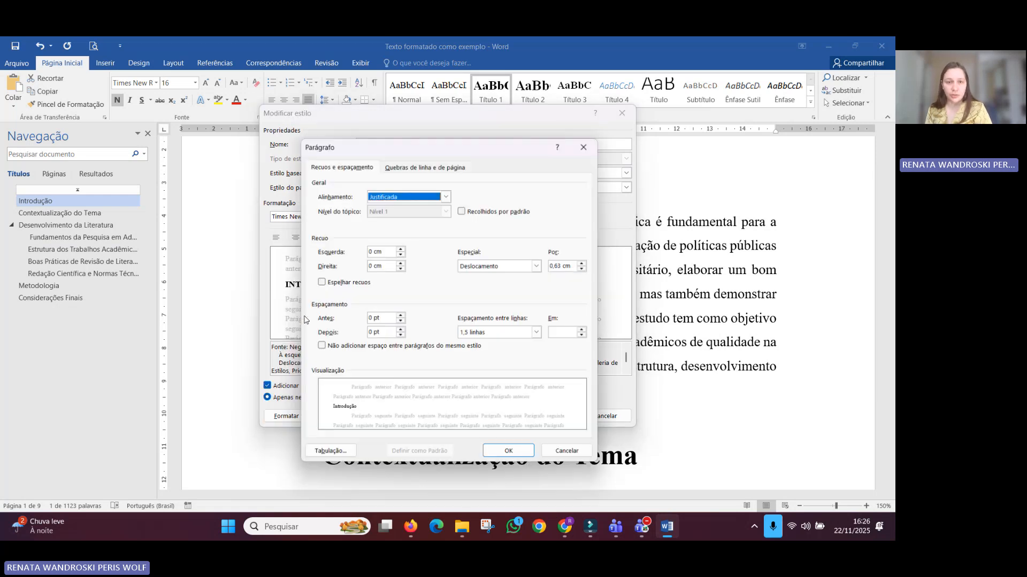
{"action": "left_click", "coordinate": [382, 252]}
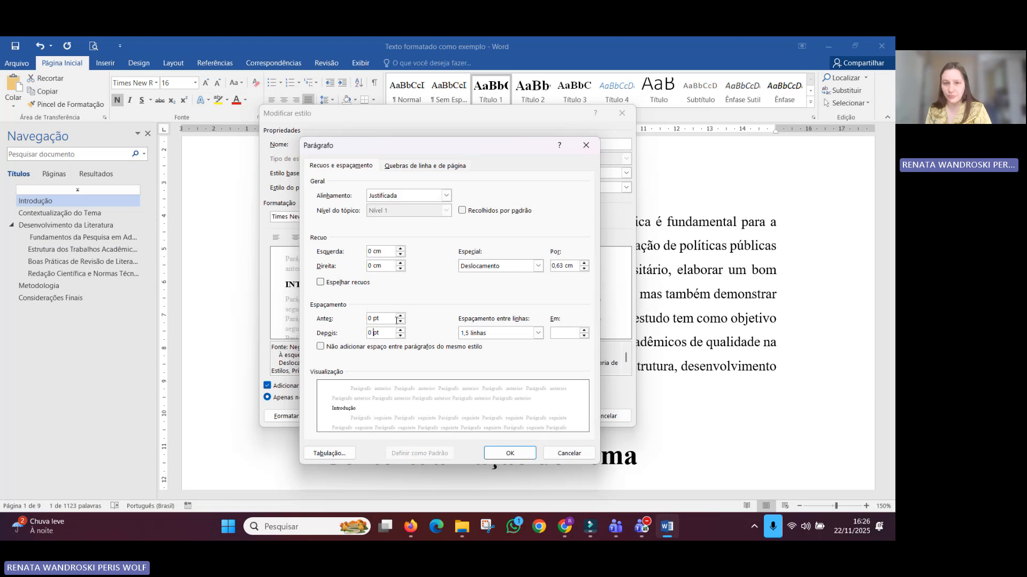
{"action": "left_click", "coordinate": [538, 266]}
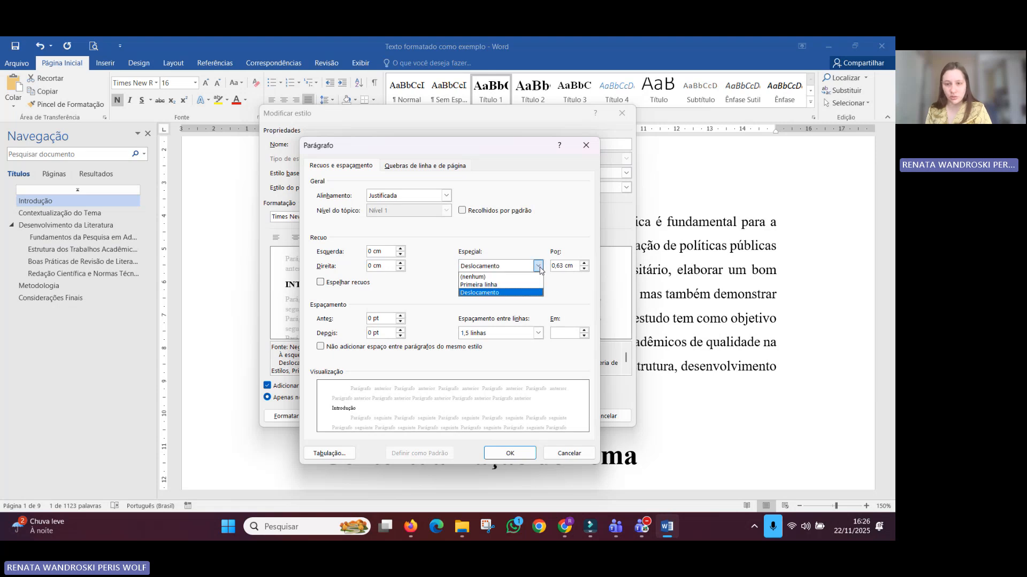
{"action": "left_click", "coordinate": [527, 277]}
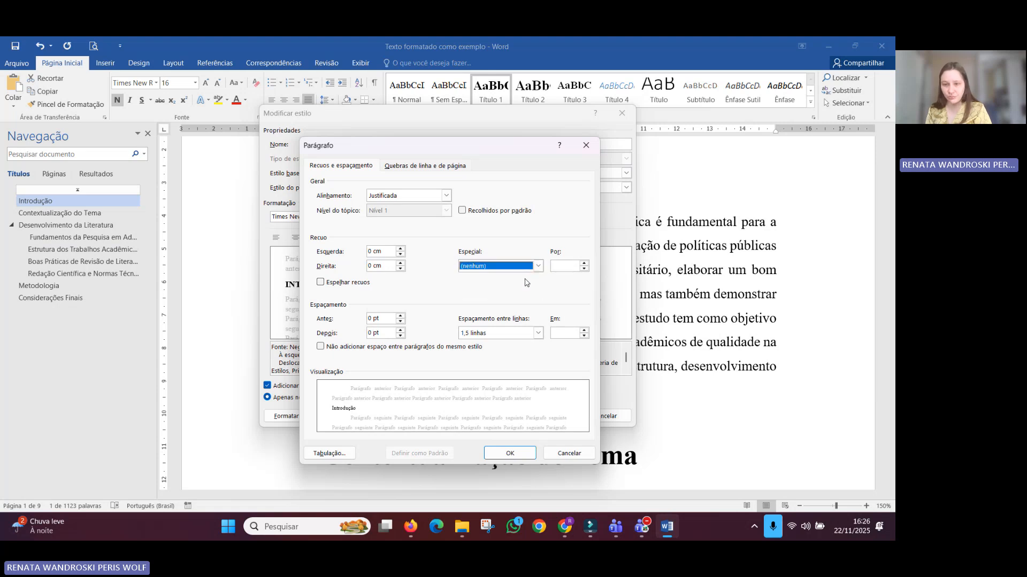
{"action": "left_click", "coordinate": [538, 333]}
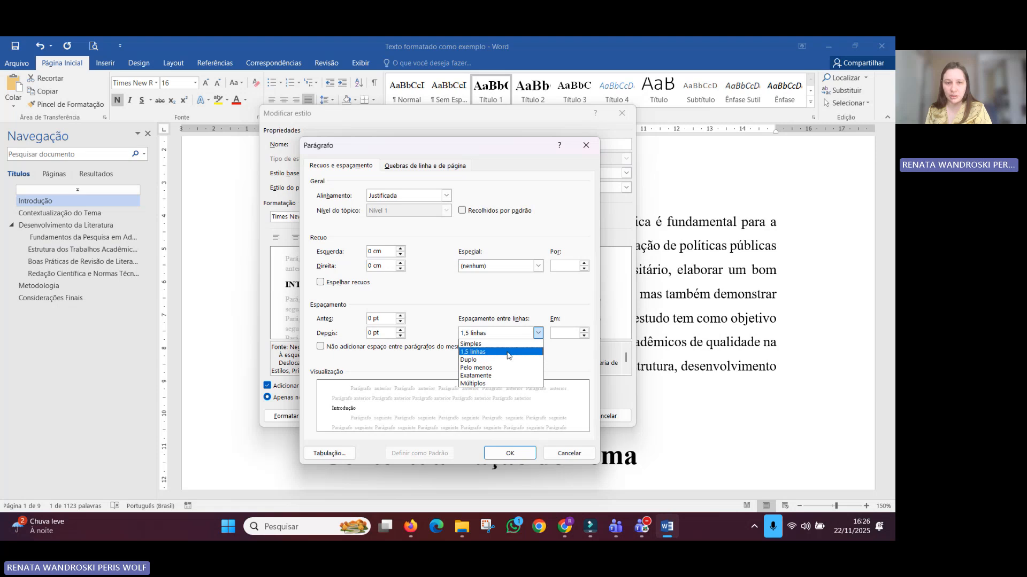
{"action": "left_click", "coordinate": [508, 352]}
{"action": "left_click", "coordinate": [514, 455]}
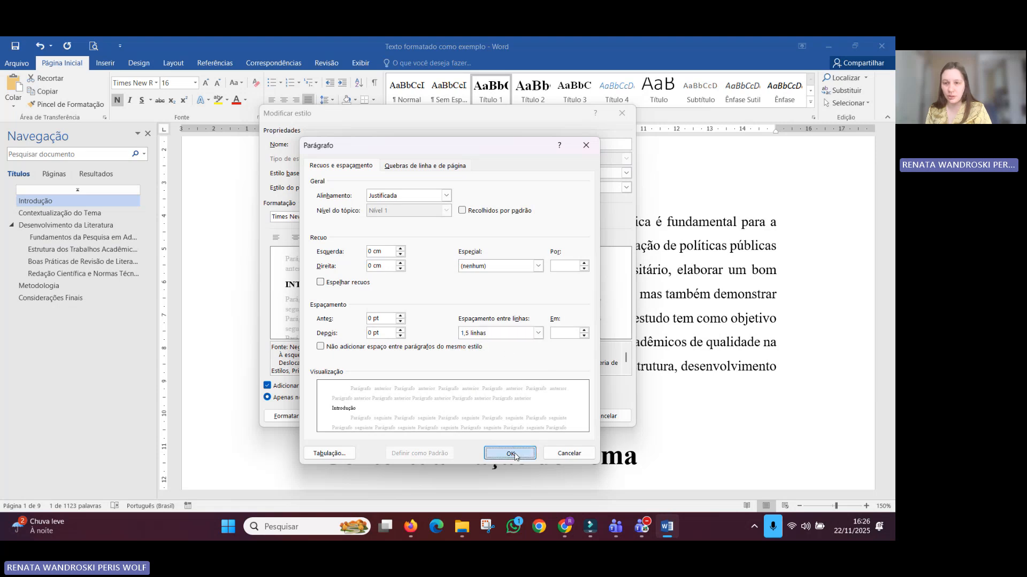
{"action": "left_click", "coordinate": [296, 417]}
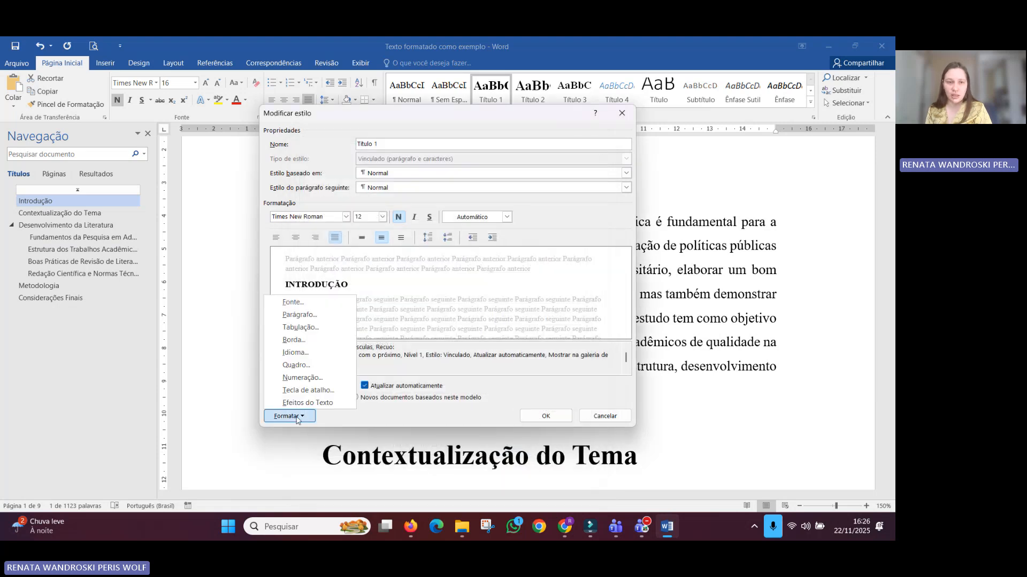
{"action": "left_click", "coordinate": [319, 328]}
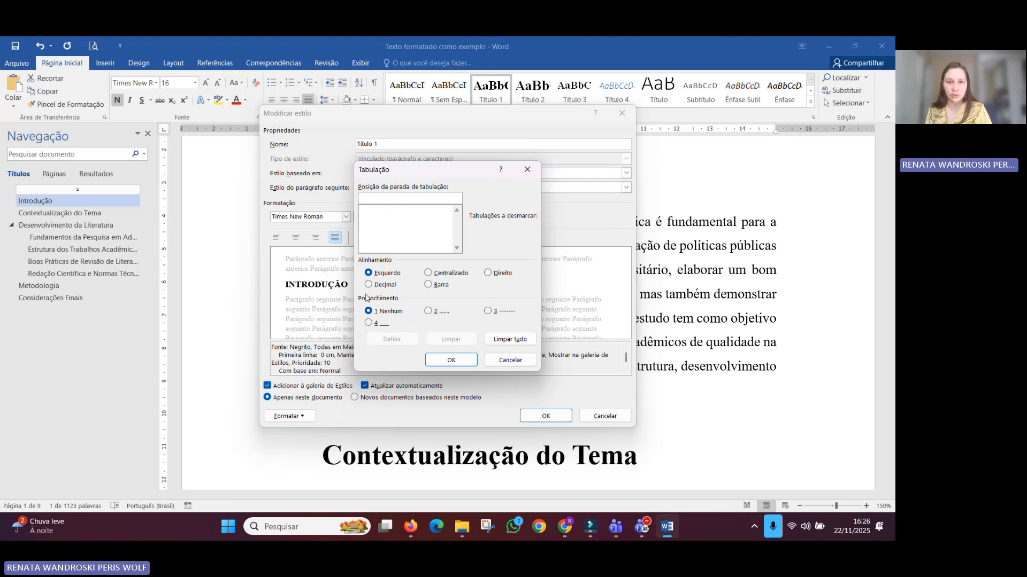
{"action": "left_click", "coordinate": [527, 172]}
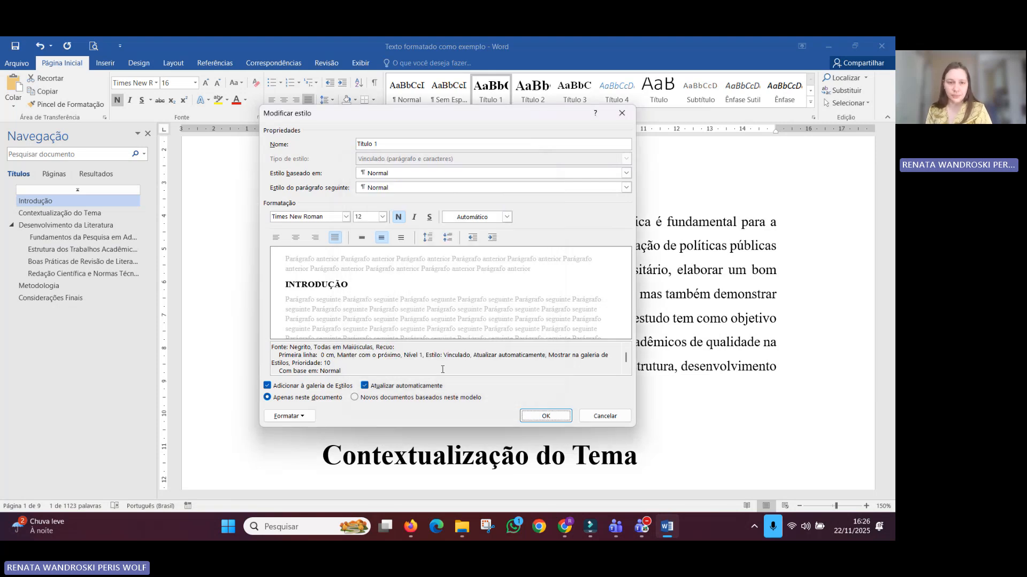
Step: Save the modifications to the Título 1 style and deselect the "Introdução" heading
{"action": "left_click", "coordinate": [545, 416]}
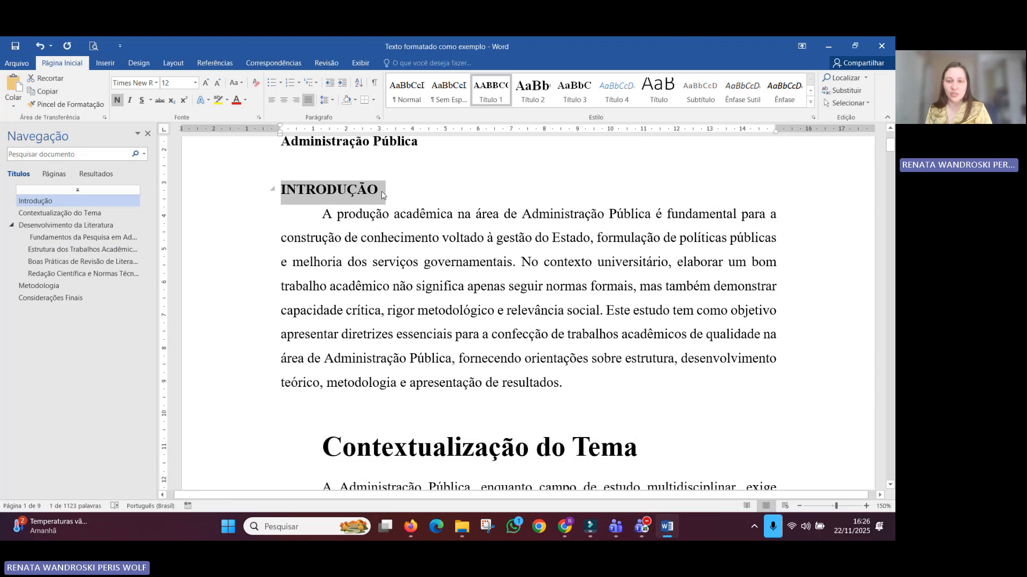
{"action": "left_click", "coordinate": [344, 194]}
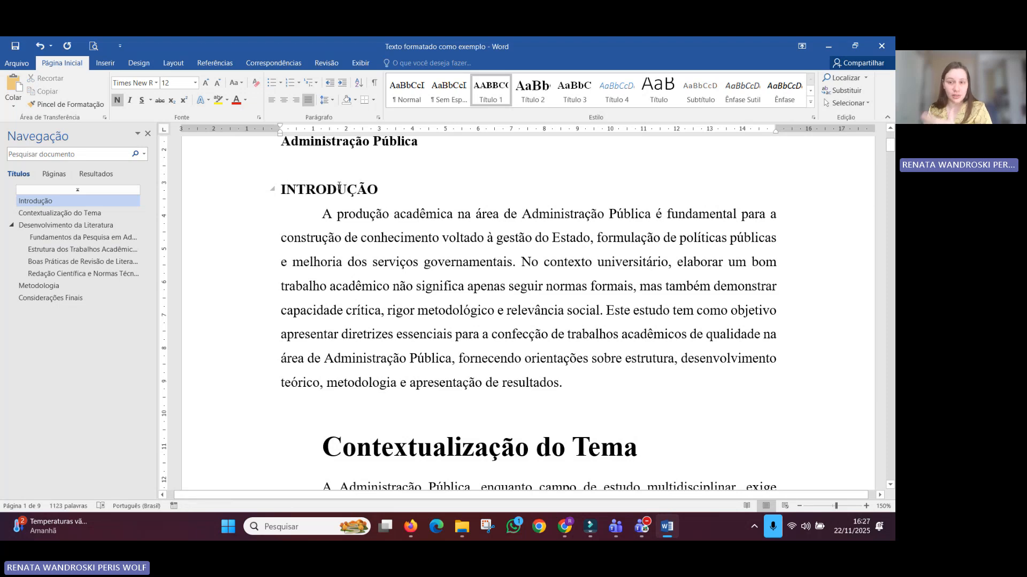
Step: Apply the Título 1 style to the "Desenvolvimento da Literatura" heading
{"action": "left_click", "coordinate": [94, 230]}
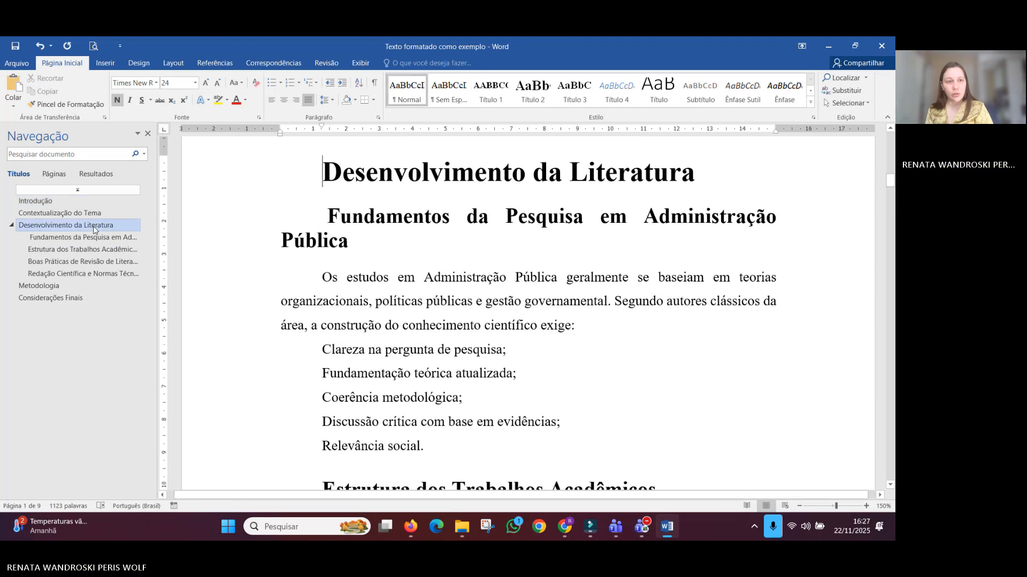
{"action": "triple_click", "coordinate": [684, 167]}
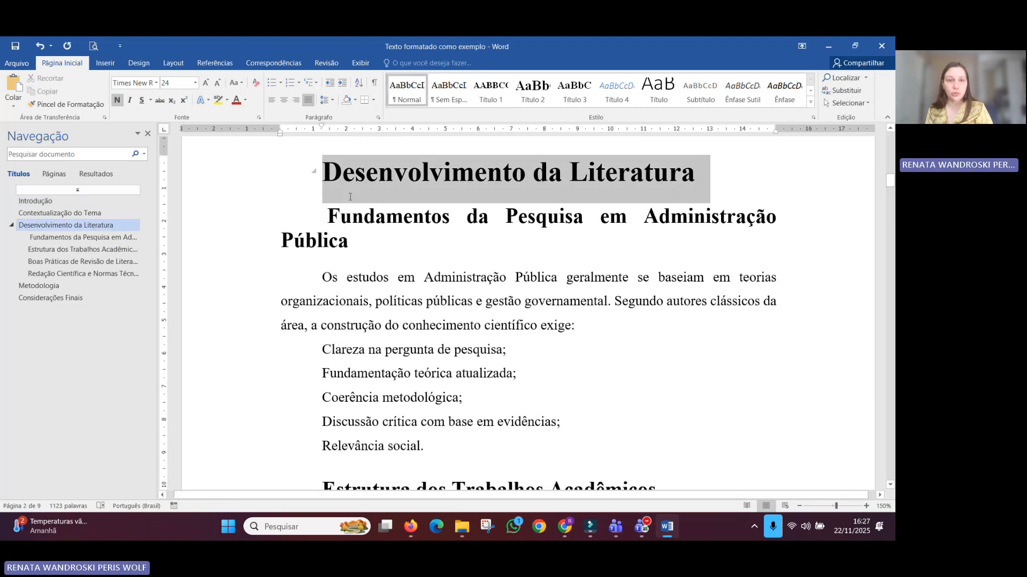
{"action": "left_click", "coordinate": [415, 97]}
{"action": "key", "text": "ctrl+z"}
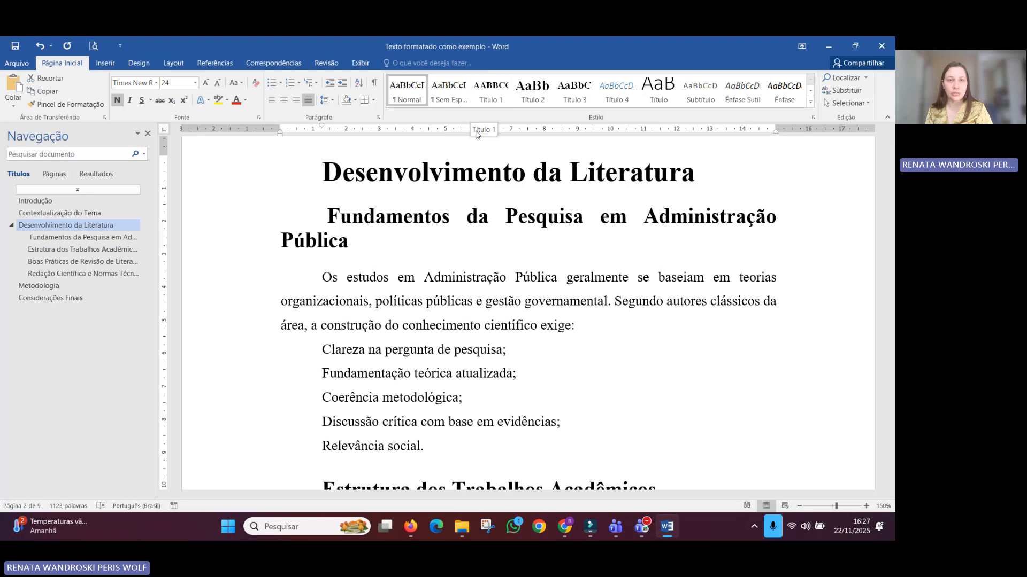
{"action": "left_click", "coordinate": [484, 99]}
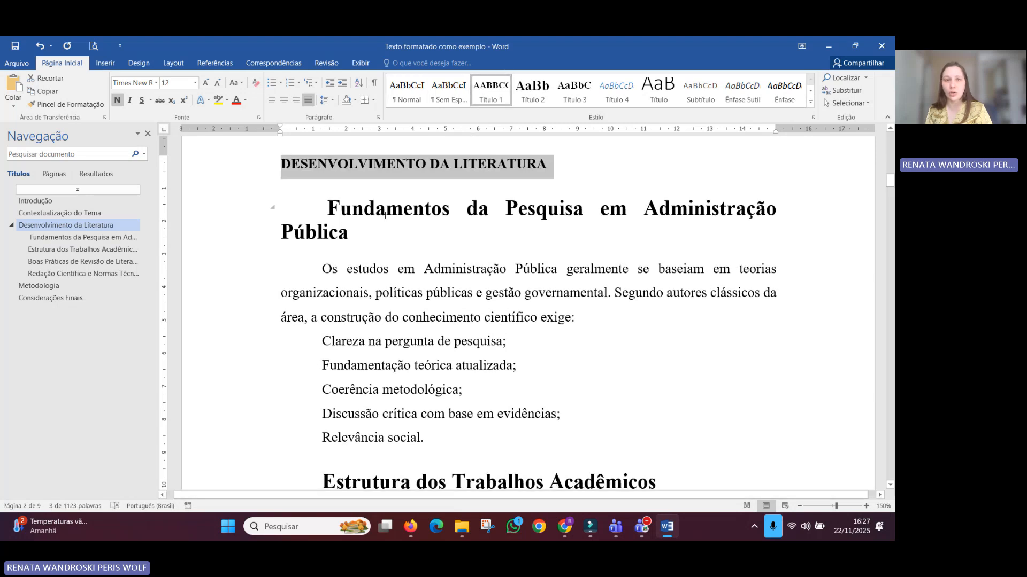
{"action": "scroll", "coordinate": [278, 236], "scroll_direction": "up", "scroll_amount": 1}
{"action": "left_click", "coordinate": [290, 206]}
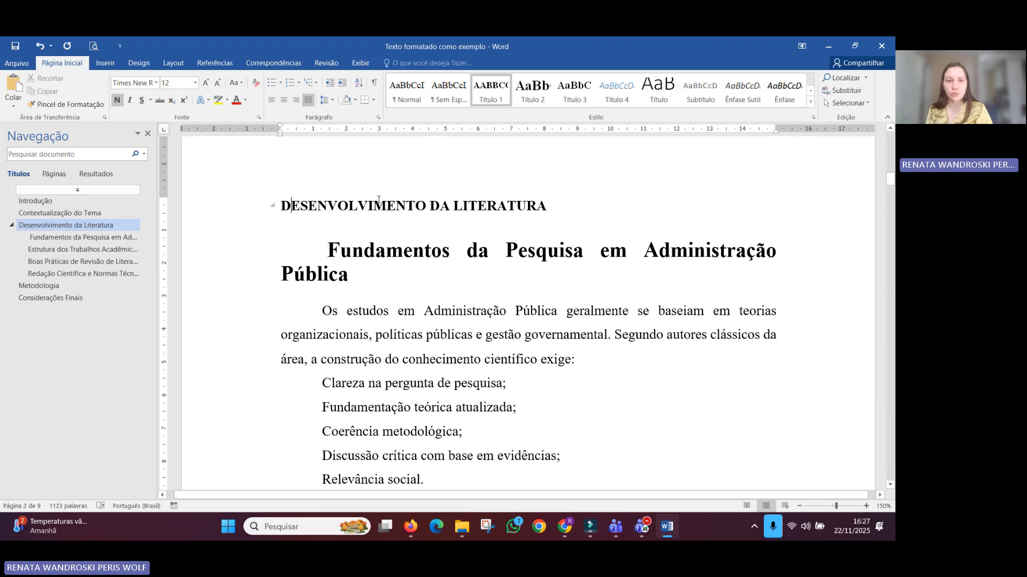
Step: Apply the Título 1 style to the "Metodologia" and "Considerações Finais" headings
{"action": "left_click", "coordinate": [83, 286]}
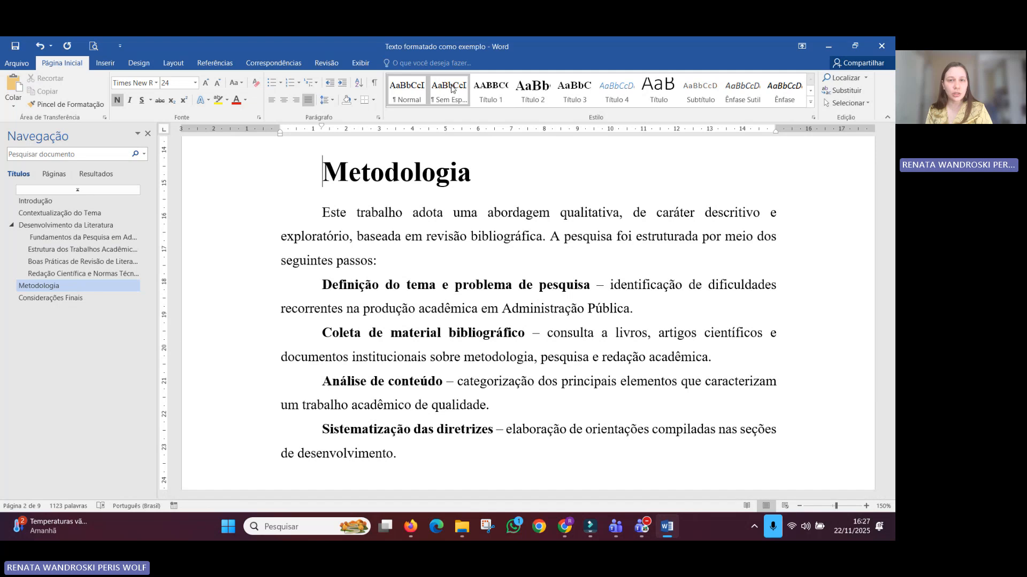
{"action": "left_click", "coordinate": [506, 92]}
{"action": "scroll", "coordinate": [294, 196], "scroll_direction": "up", "scroll_amount": 1}
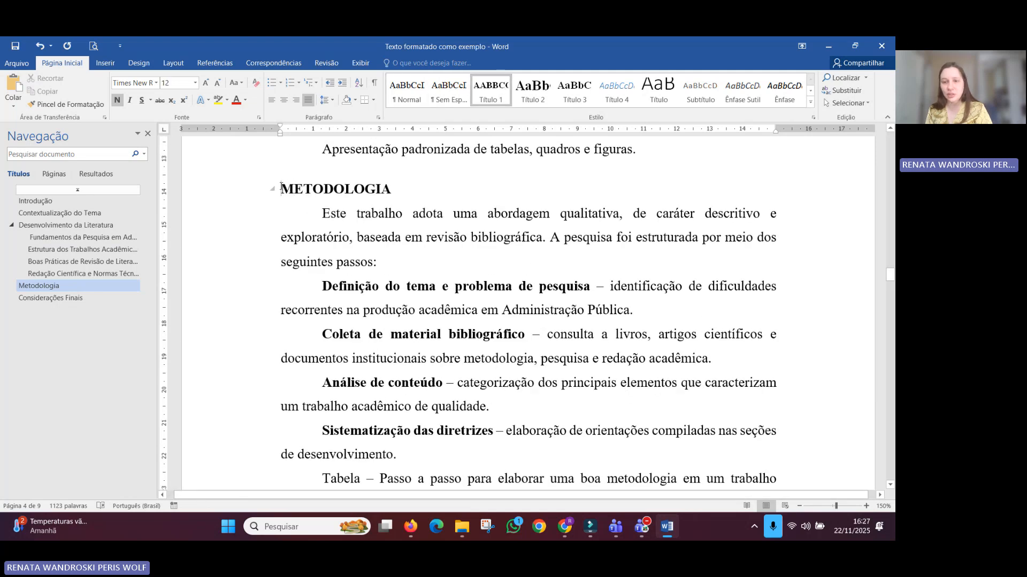
{"action": "left_click", "coordinate": [282, 198]}
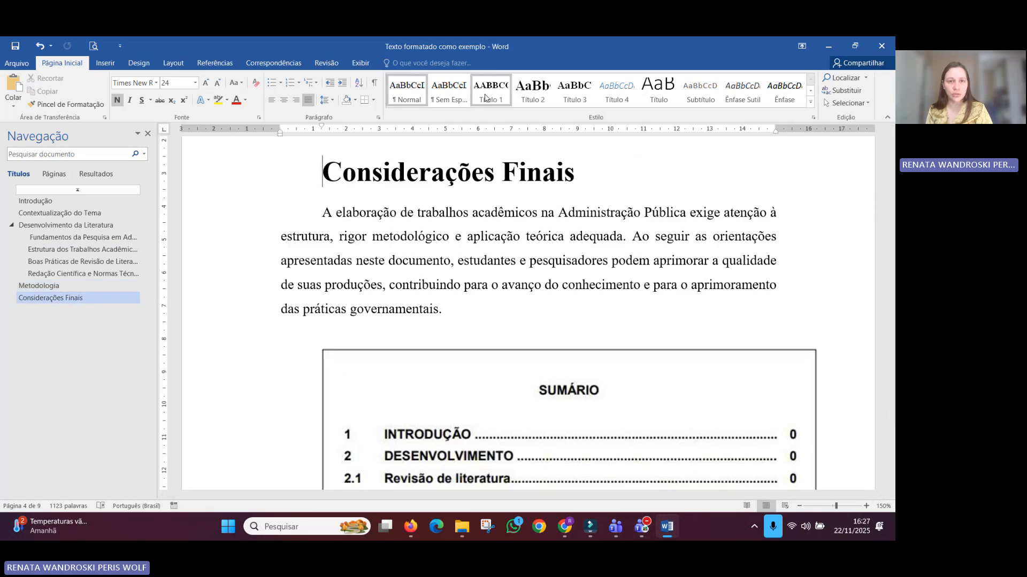
{"action": "left_click", "coordinate": [485, 98]}
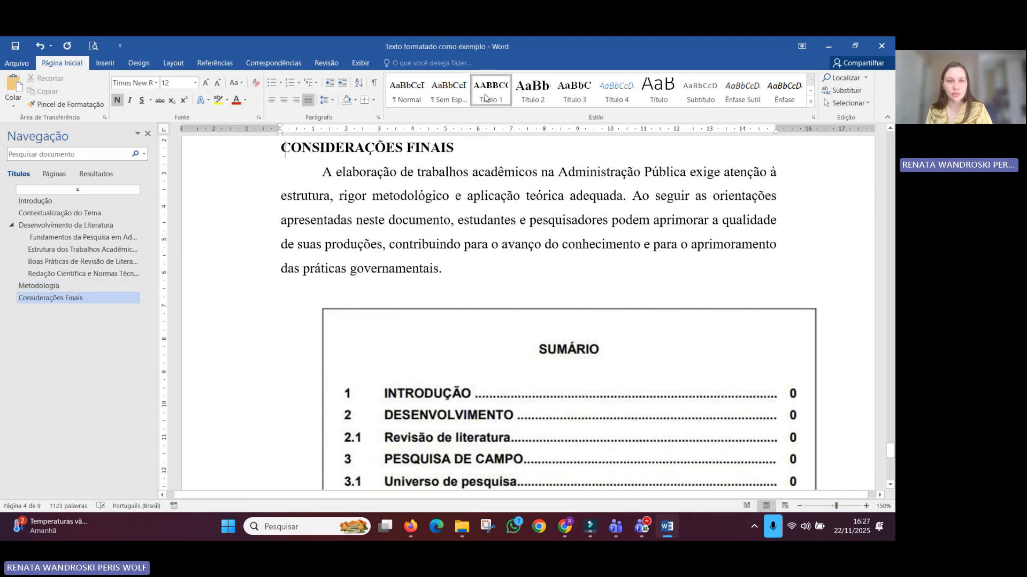
Step: Insert a page break after the web link at the document's end and add the heading "REFERÊNCIAS" in the Título 1 style
{"action": "scroll", "coordinate": [377, 378], "scroll_direction": "down", "scroll_amount": 8}
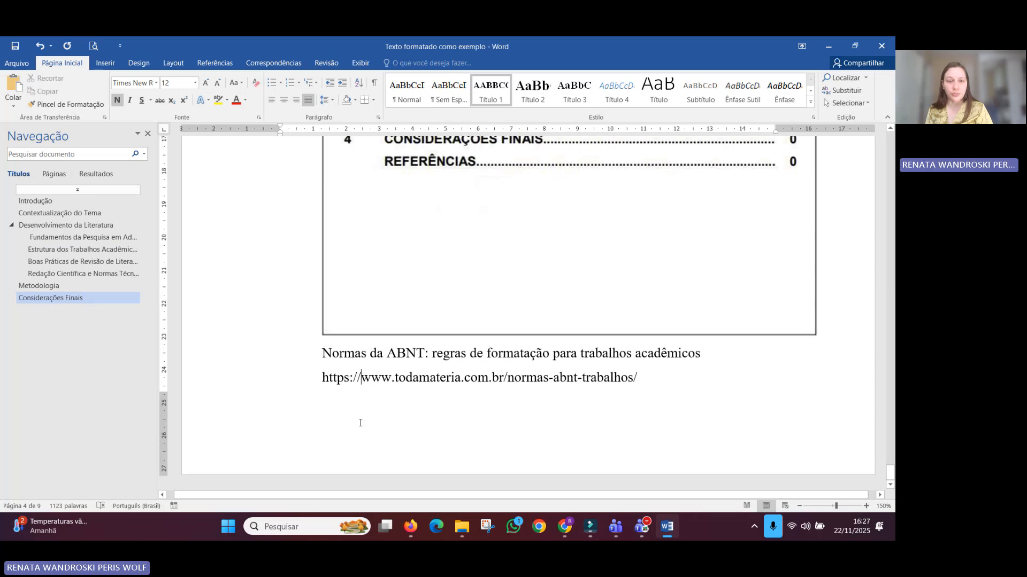
{"action": "left_click", "coordinate": [653, 358]}
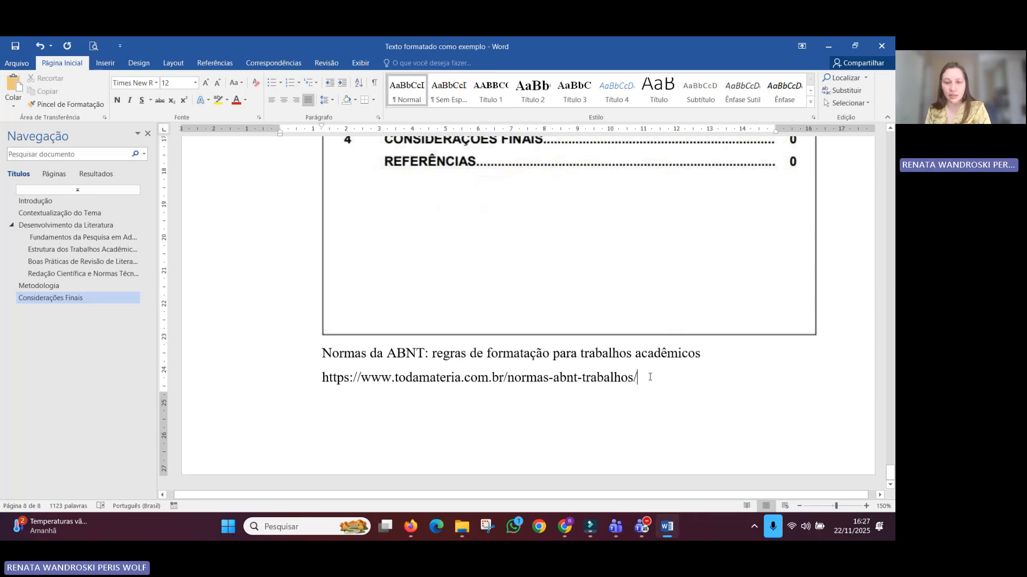
{"action": "key", "text": "ctrl+Return"}
{"action": "type", "text": "REFER"}
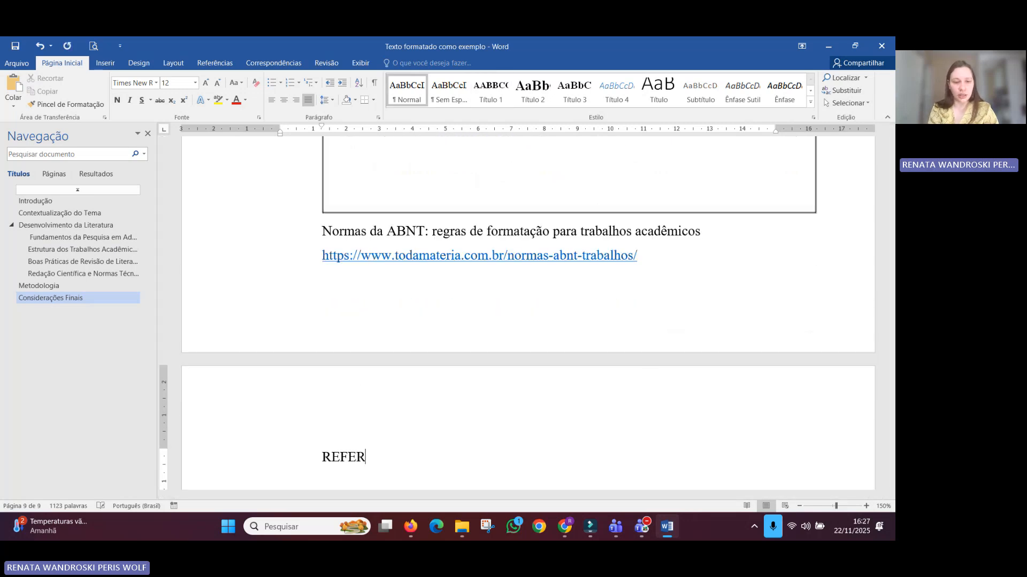
{"action": "type", "text": "ÊNI"}
{"action": "type", "text": "CIAS"}
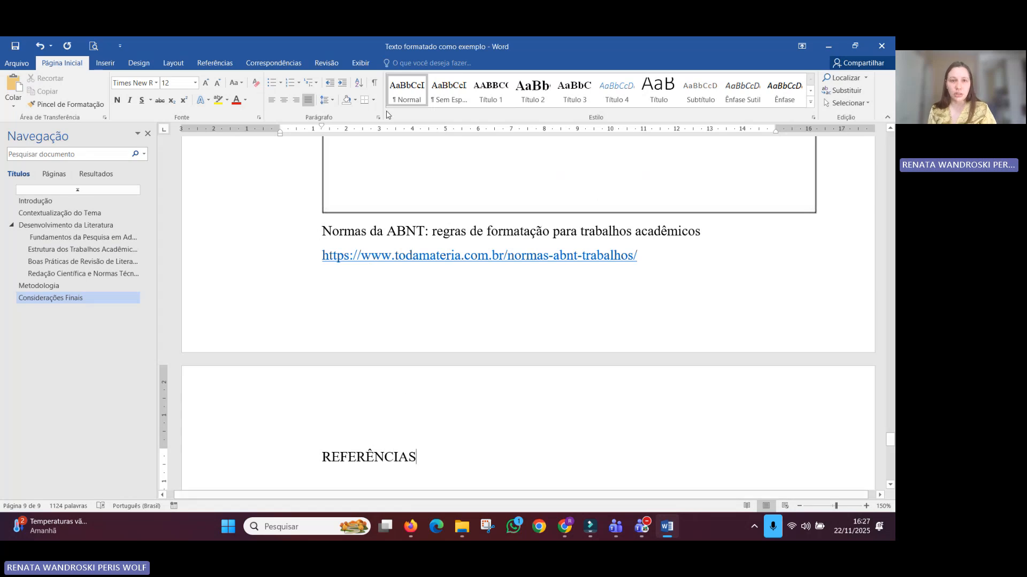
{"action": "left_click", "coordinate": [490, 90]}
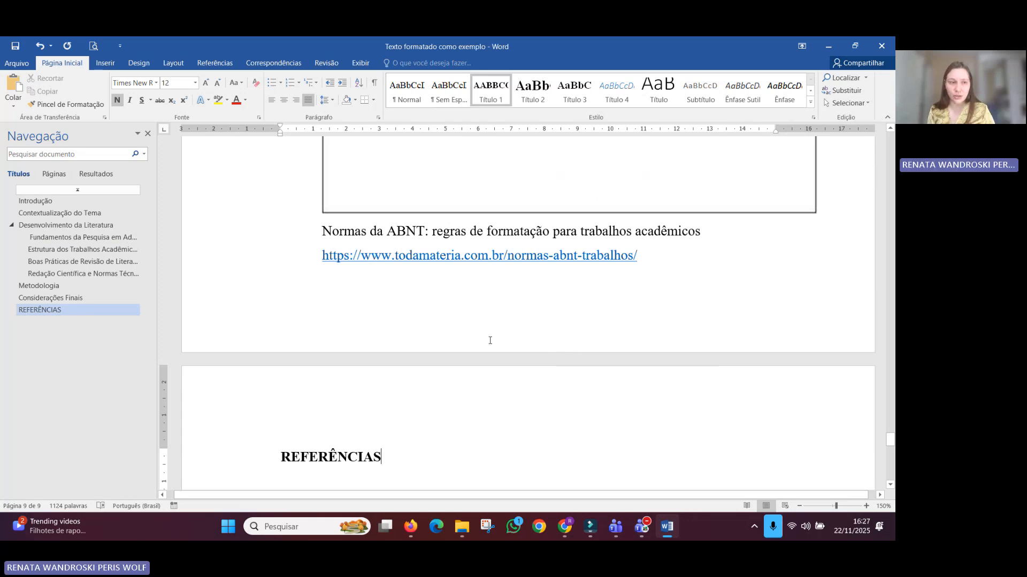
Step: Return to the document's beginning and try the Título 2 style on the blank line above the "Introdução" heading
{"action": "scroll", "coordinate": [490, 340], "scroll_direction": "up", "scroll_amount": 15}
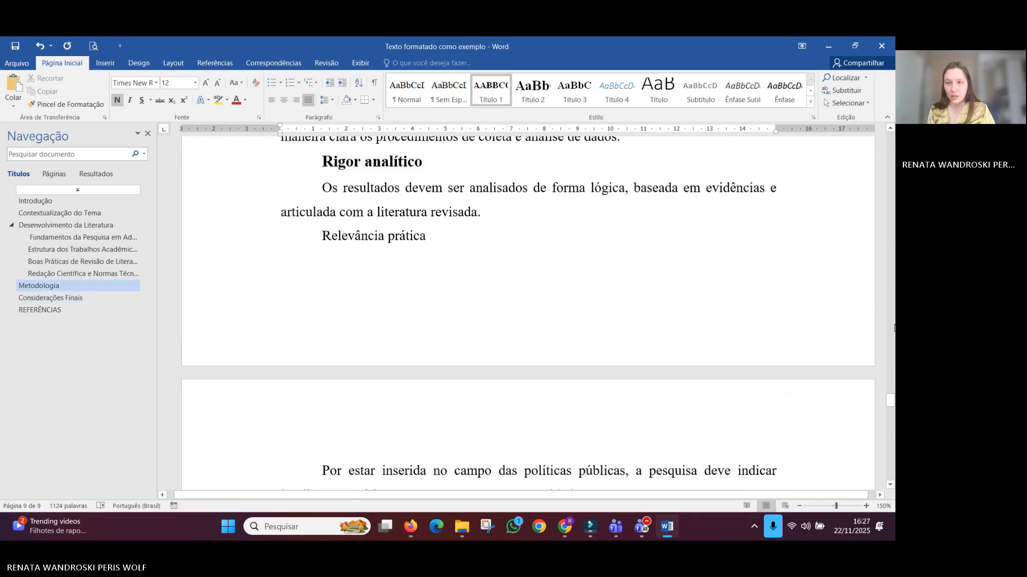
{"action": "left_click_drag", "start_coordinate": [890, 401], "coordinate": [891, 140]}
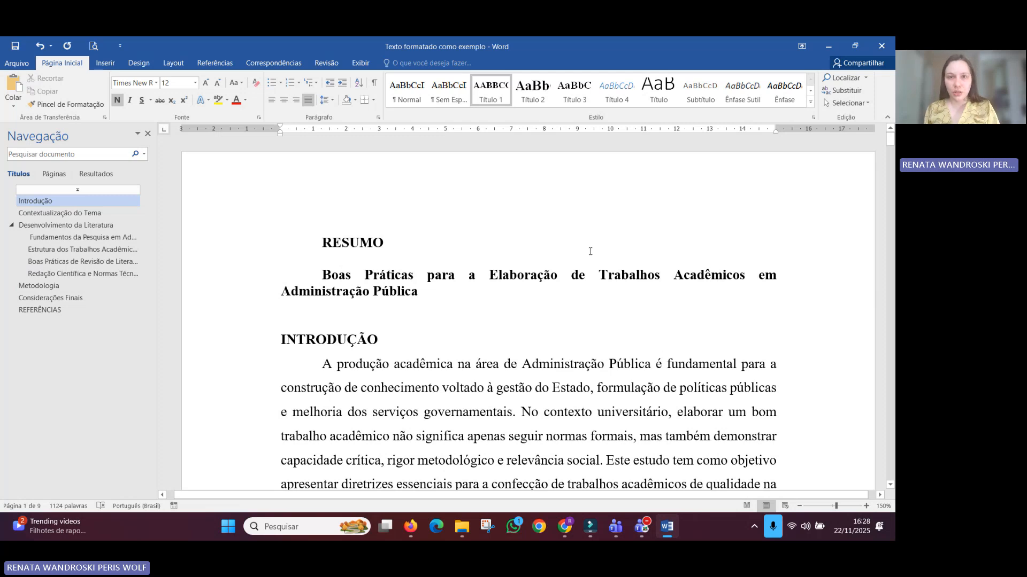
{"action": "left_click", "coordinate": [479, 295]}
{"action": "left_click", "coordinate": [452, 316]}
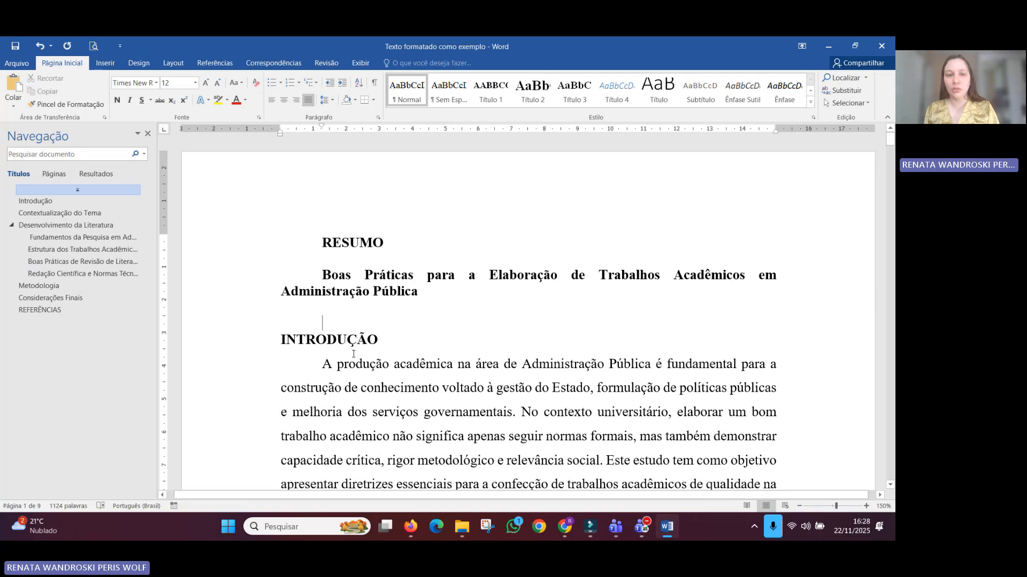
{"action": "left_click", "coordinate": [544, 105]}
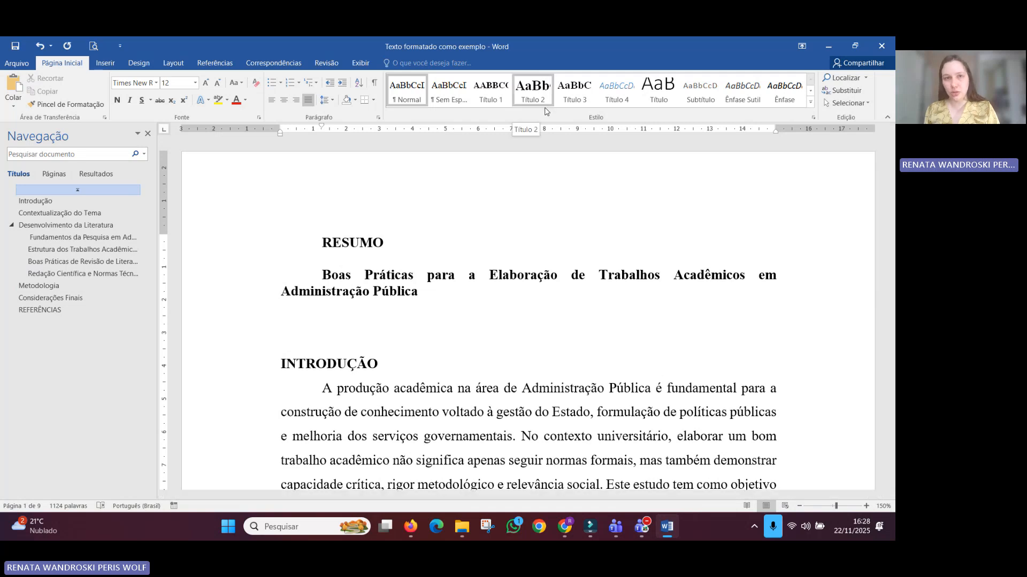
{"action": "key", "text": "ctrl+z"}
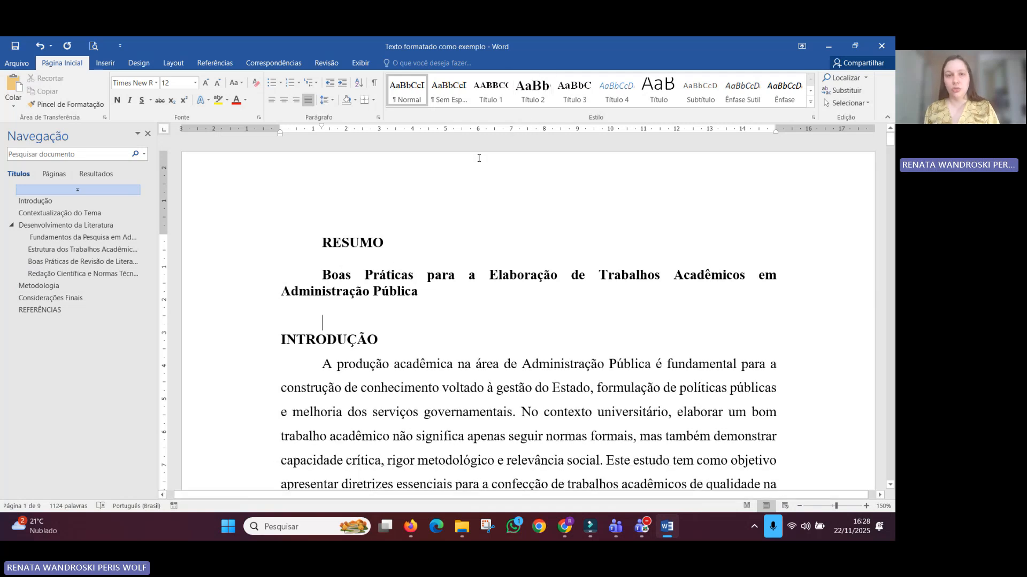
{"action": "left_click", "coordinate": [530, 103]}
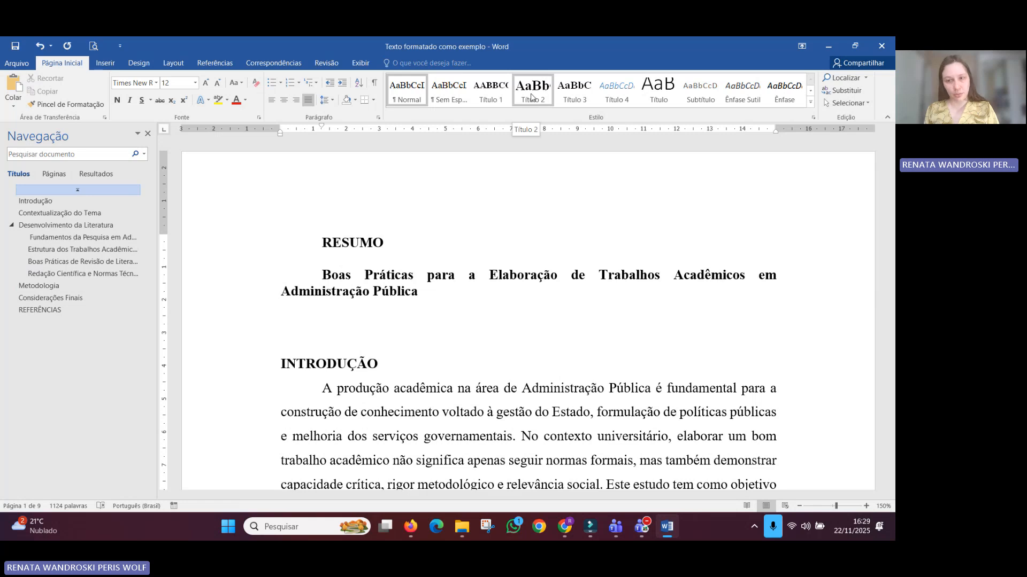
Step: Modify the Título 2 style to size 12, automatic font colour and 1.5 line spacing, with automatic updating enabled
{"action": "right_click", "coordinate": [531, 97]}
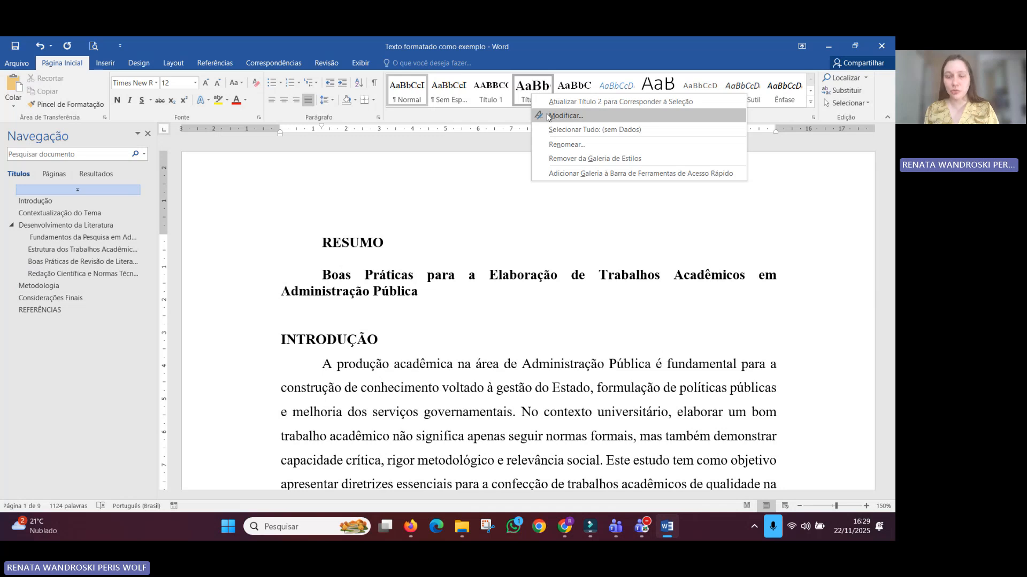
{"action": "left_click", "coordinate": [549, 116]}
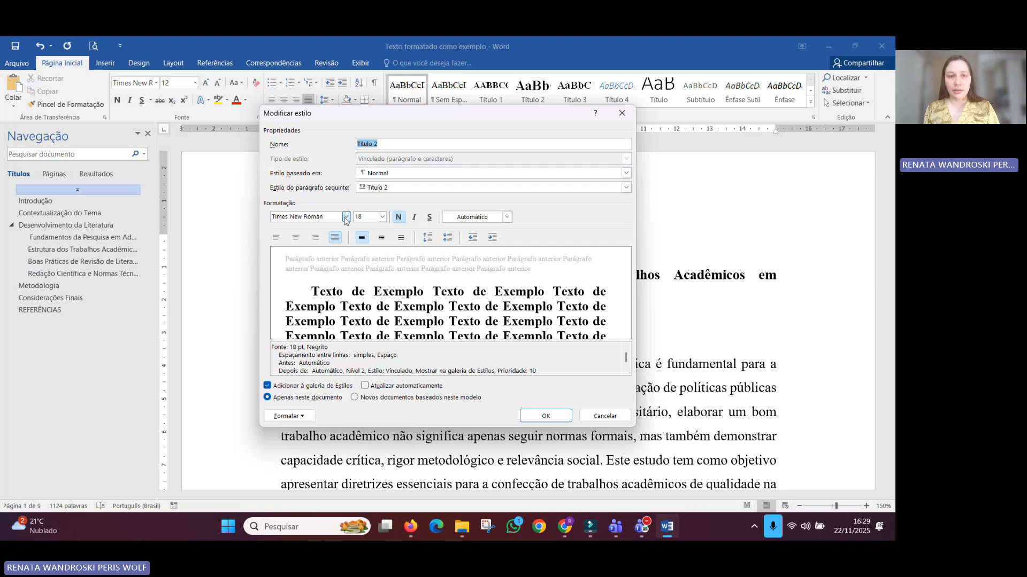
{"action": "left_click", "coordinate": [383, 217]}
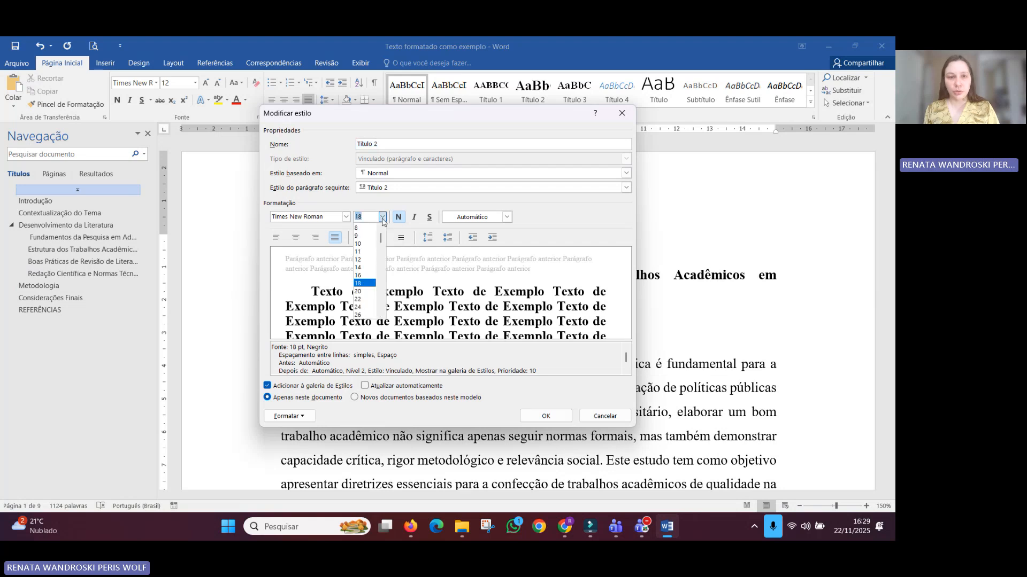
{"action": "left_click", "coordinate": [364, 260]}
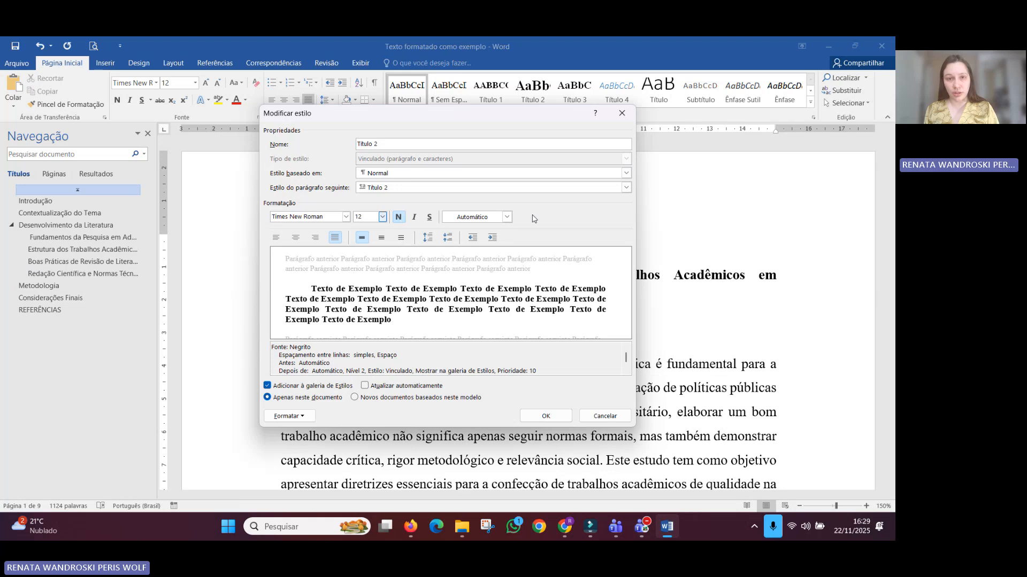
{"action": "left_click", "coordinate": [506, 216]}
{"action": "left_click", "coordinate": [506, 232]}
{"action": "left_click", "coordinate": [382, 238]}
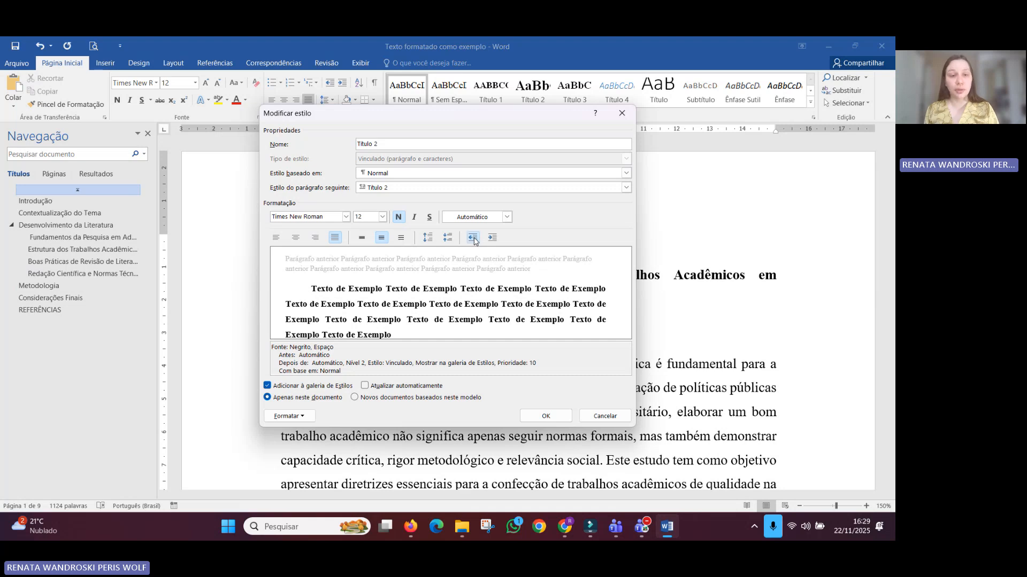
{"action": "left_click", "coordinate": [366, 387]}
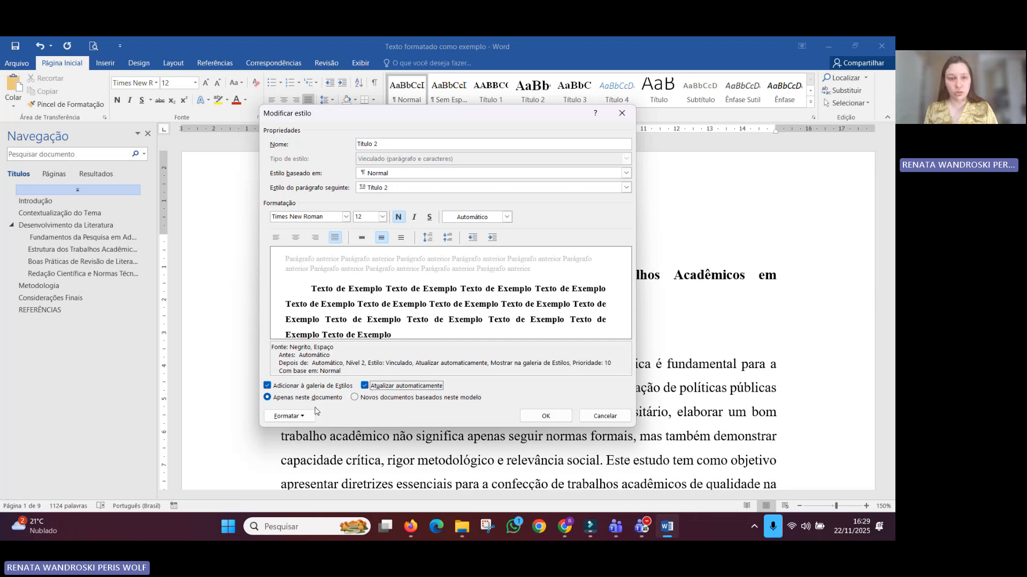
Step: Set the Título 2 paragraph format to no special indent, 0 pt spacing before and after, and 1,5 linhas line spacing, and save the style
{"action": "left_click", "coordinate": [301, 417]}
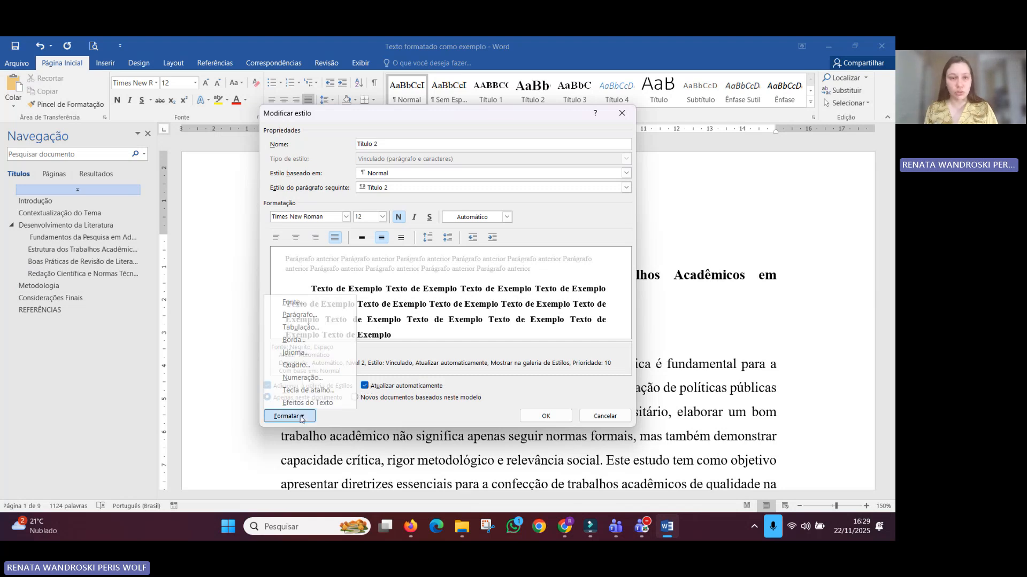
{"action": "left_click", "coordinate": [293, 316]}
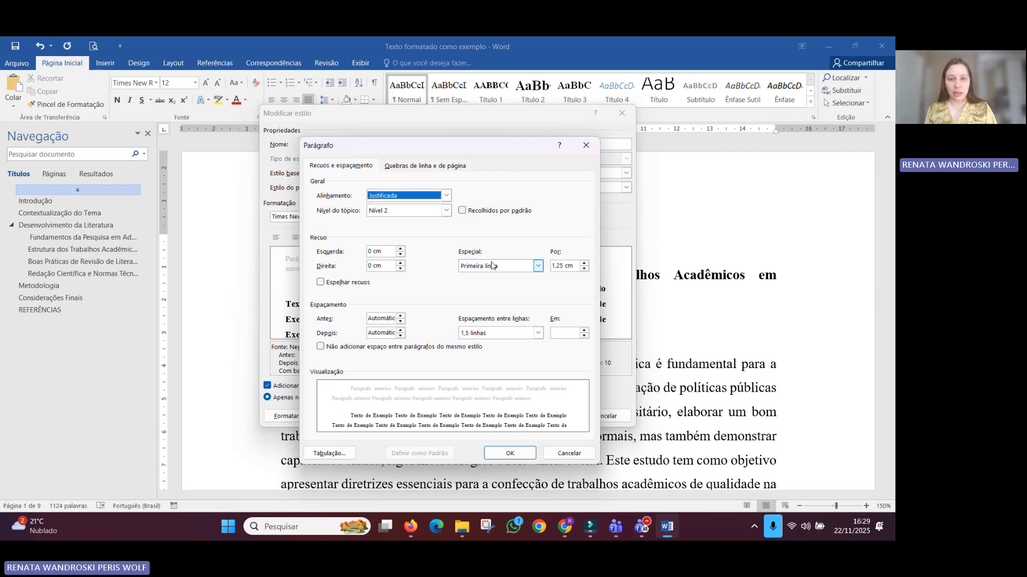
{"action": "left_click", "coordinate": [534, 268]}
{"action": "left_click", "coordinate": [524, 277]}
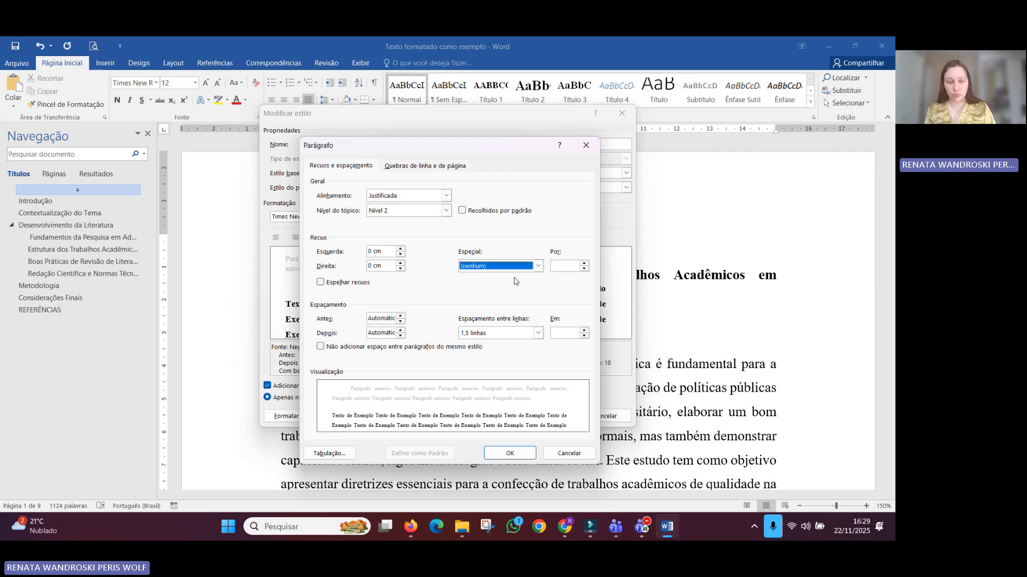
{"action": "left_click", "coordinate": [400, 322]}
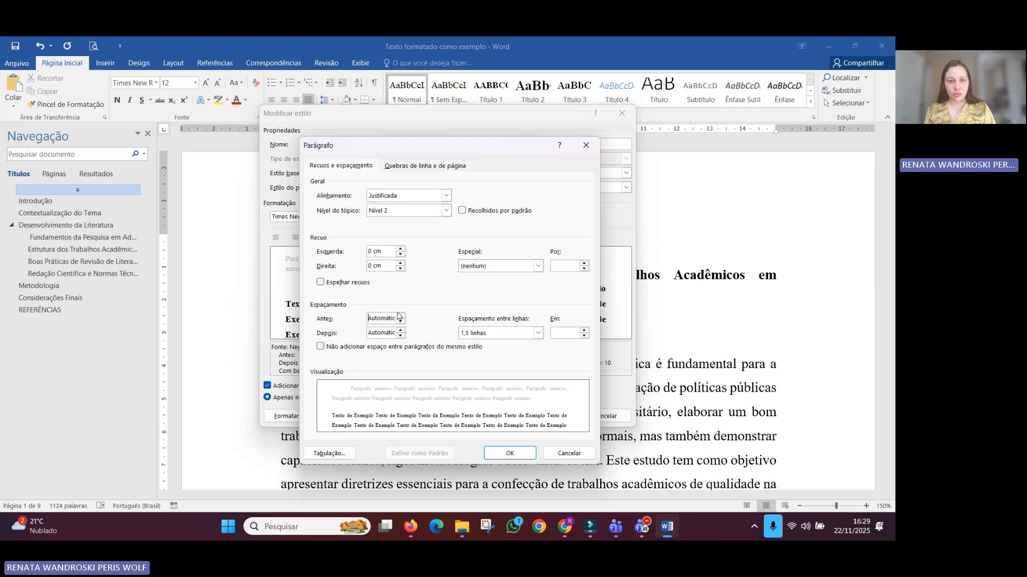
{"action": "left_click", "coordinate": [400, 316]}
{"action": "left_click", "coordinate": [404, 330]}
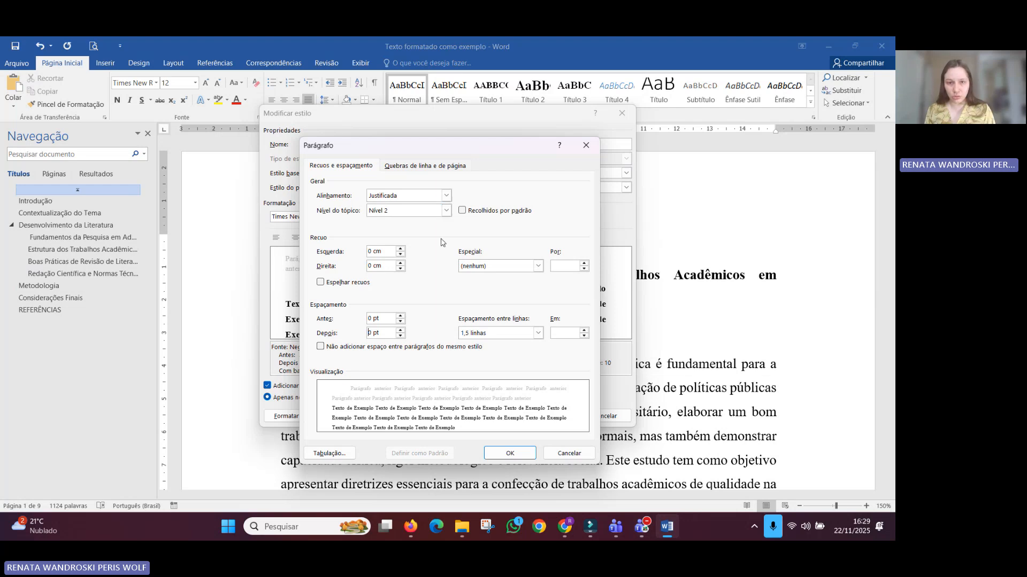
{"action": "left_click", "coordinate": [536, 334]}
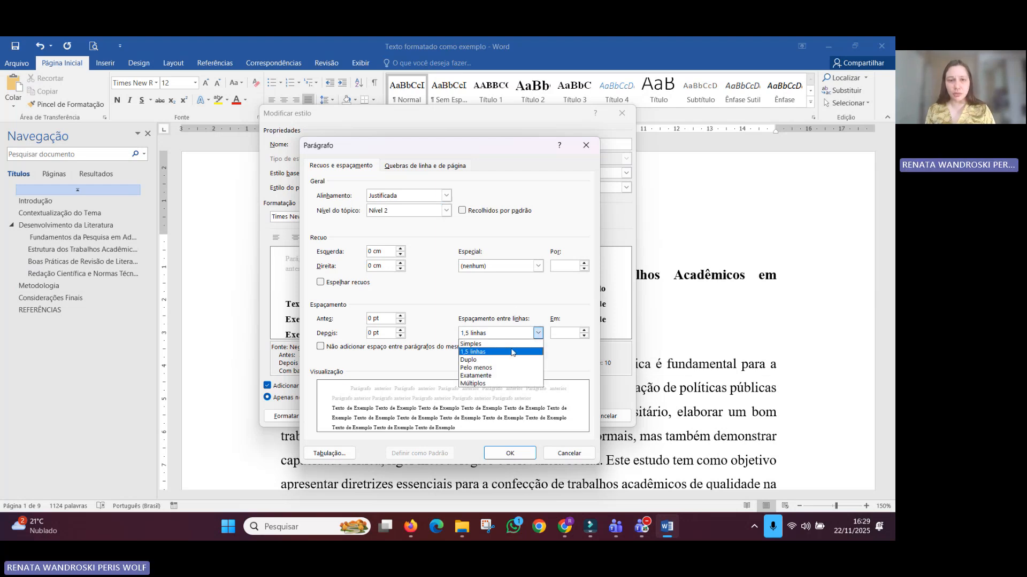
{"action": "left_click", "coordinate": [512, 352]}
{"action": "left_click", "coordinate": [509, 453]}
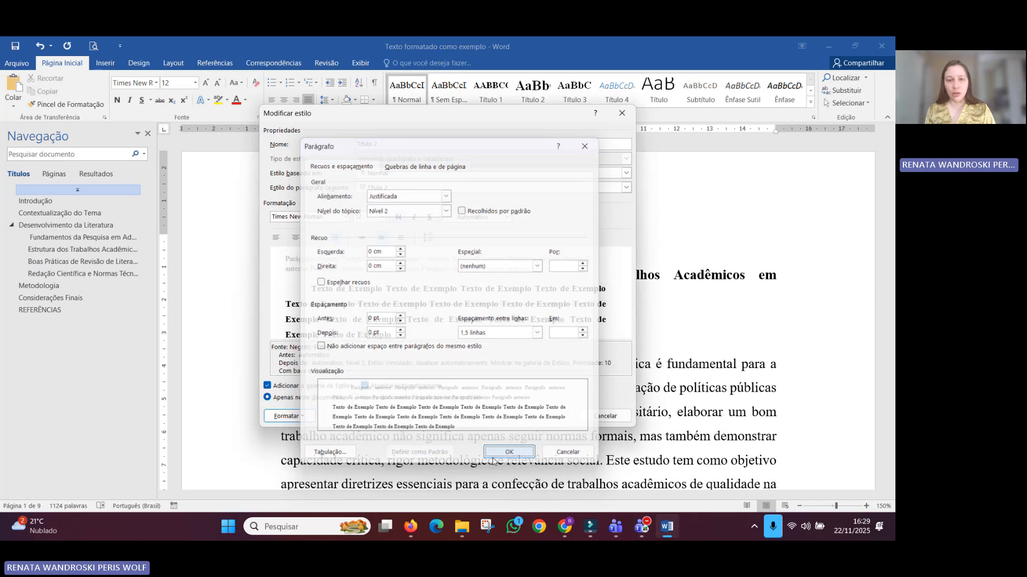
{"action": "left_click", "coordinate": [551, 416]}
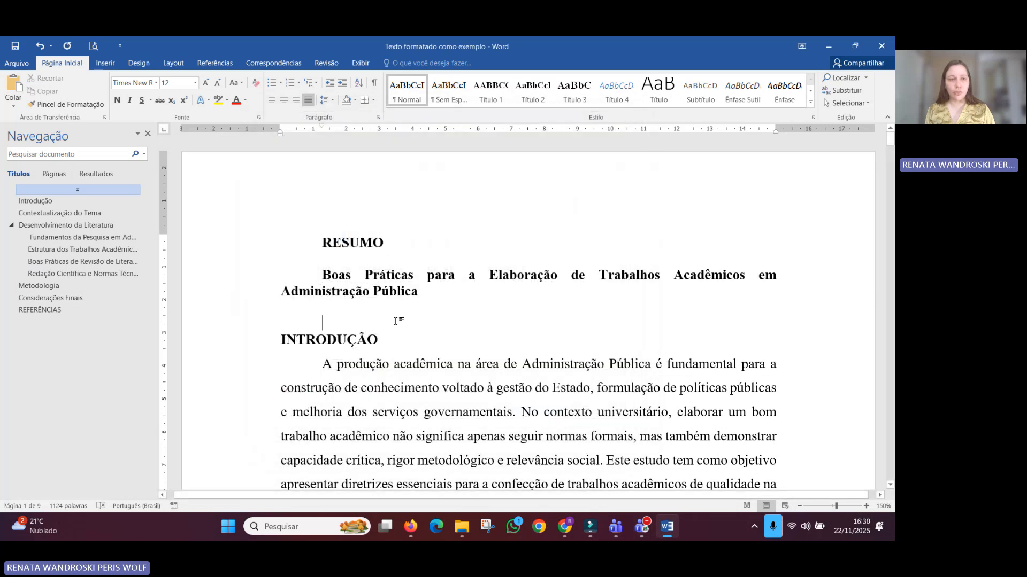
Step: Apply the Título 2 style to the "Contextualização do Tema" and "Justificativa" headings
{"action": "scroll", "coordinate": [396, 321], "scroll_direction": "down", "scroll_amount": 4}
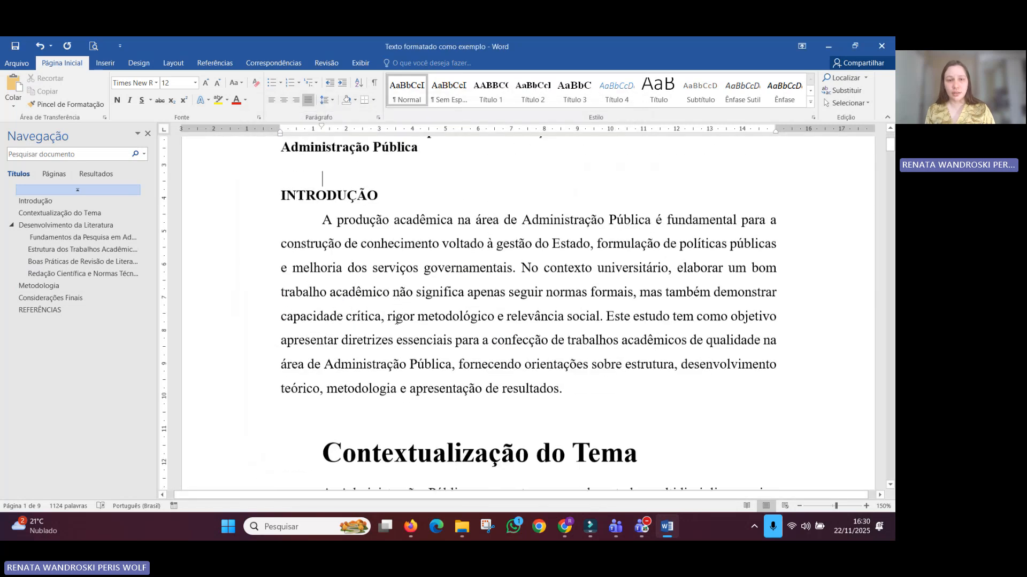
{"action": "scroll", "coordinate": [396, 321], "scroll_direction": "down", "scroll_amount": 3}
{"action": "left_click", "coordinate": [381, 345]}
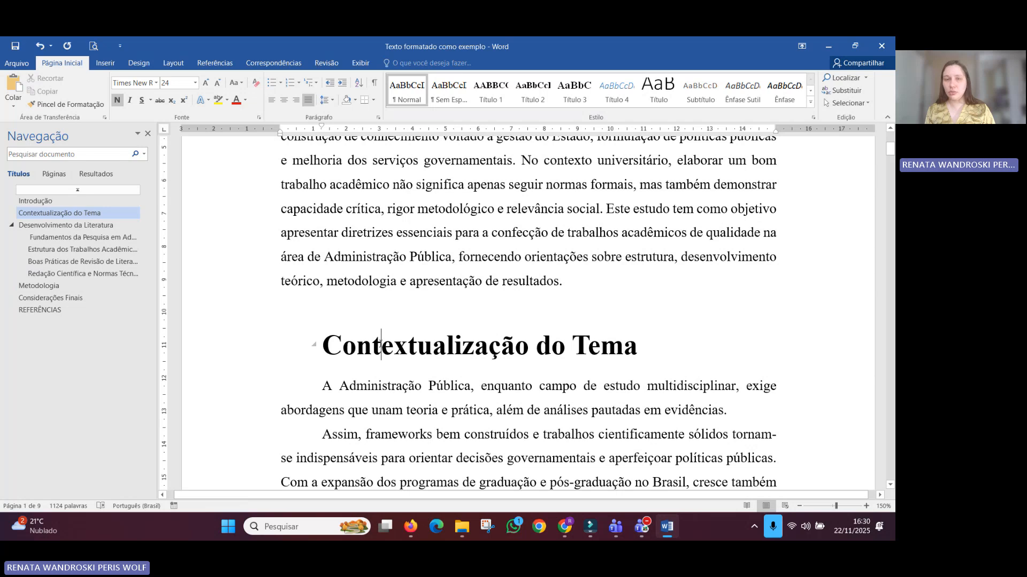
{"action": "left_click", "coordinate": [530, 97]}
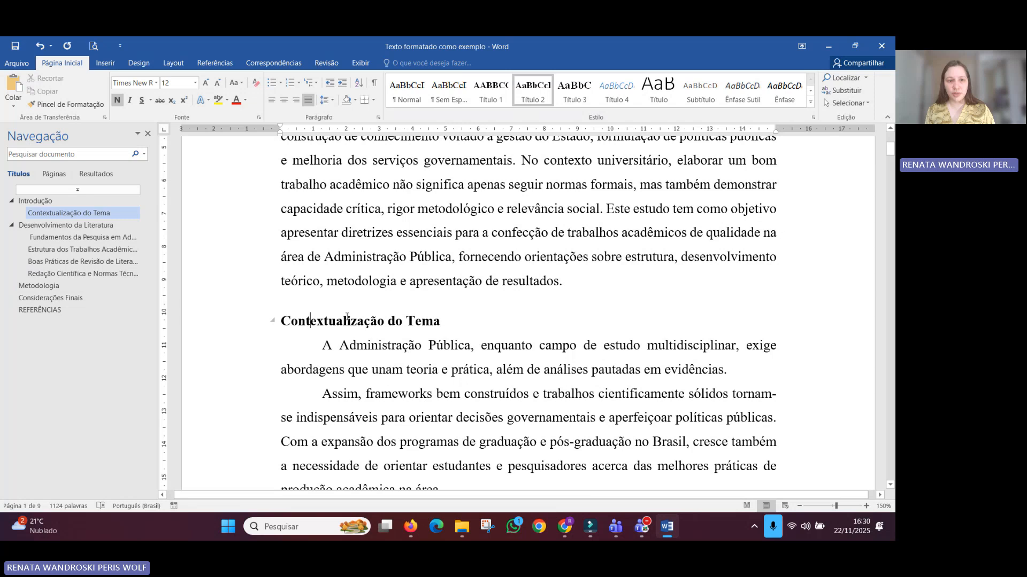
{"action": "scroll", "coordinate": [343, 323], "scroll_direction": "down", "scroll_amount": 4}
{"action": "left_click", "coordinate": [363, 296]}
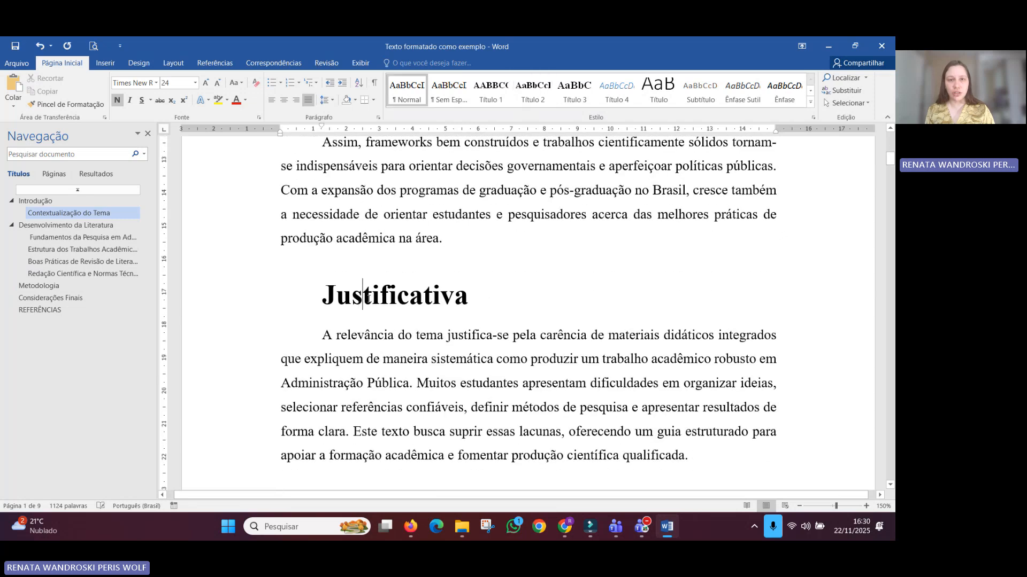
{"action": "left_click", "coordinate": [532, 91]}
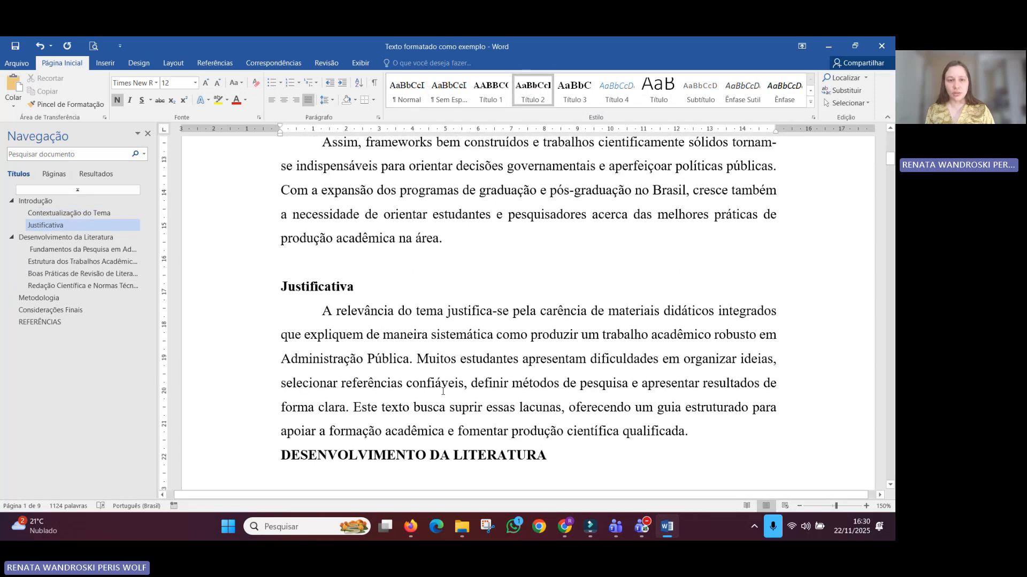
Step: Insert a break before the "Desenvolvimento da Literatura" heading so that it starts on a new page
{"action": "scroll", "coordinate": [444, 391], "scroll_direction": "down", "scroll_amount": 3}
{"action": "left_click", "coordinate": [282, 288]}
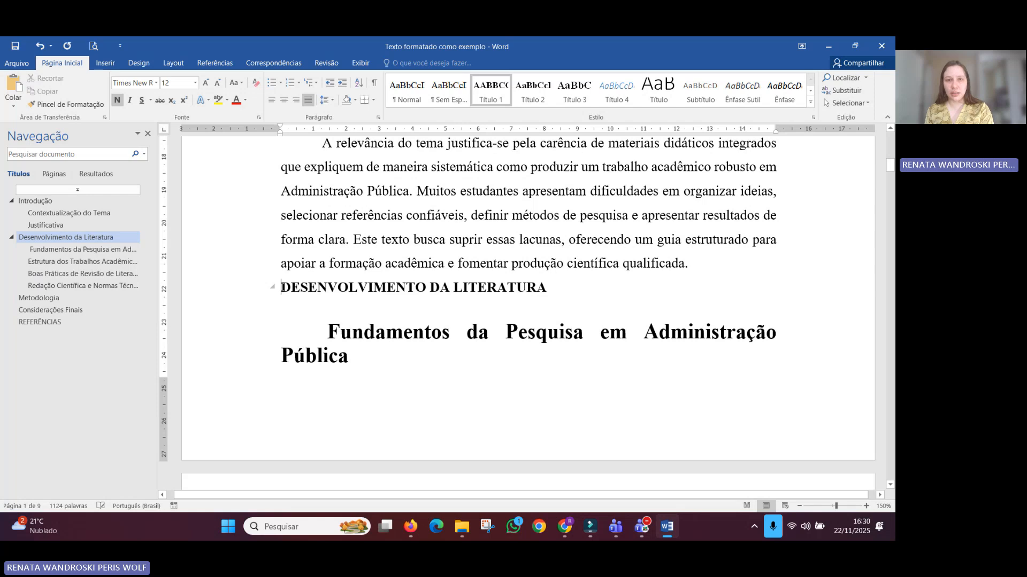
{"action": "key", "text": "Return"}
{"action": "left_click", "coordinate": [380, 474]}
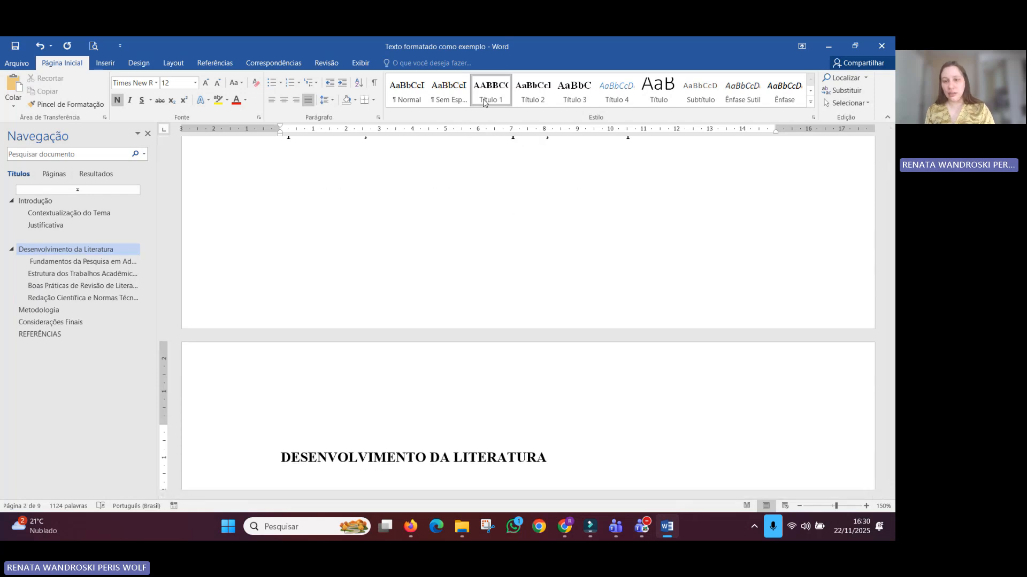
Step: Apply the Título 2 style to the "Fundamentos da Pesquisa em Administração Pública" and "Estrutura dos Trabalhos Acadêmicos" headings
{"action": "scroll", "coordinate": [438, 321], "scroll_direction": "down", "scroll_amount": 3}
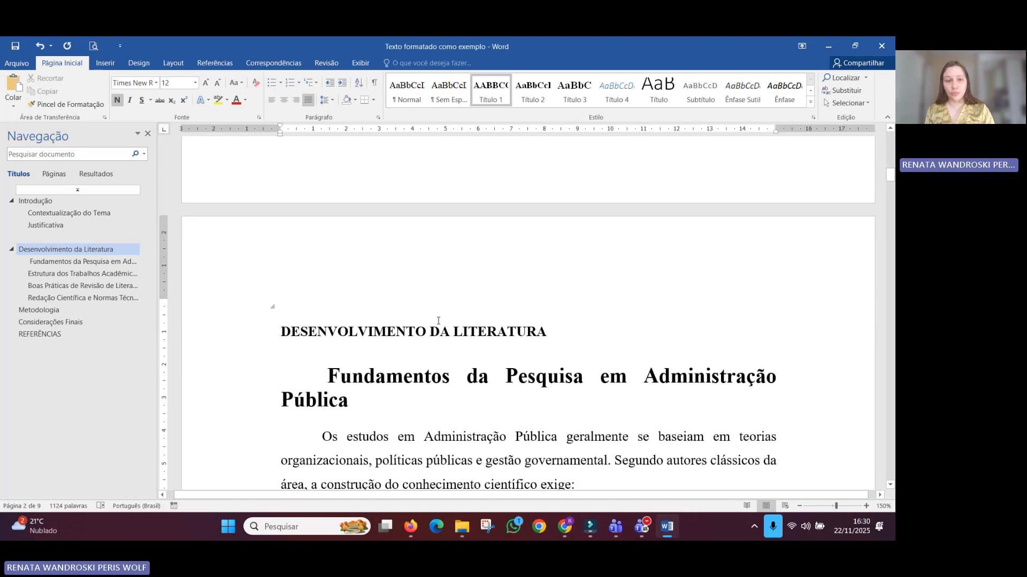
{"action": "left_click", "coordinate": [378, 381]}
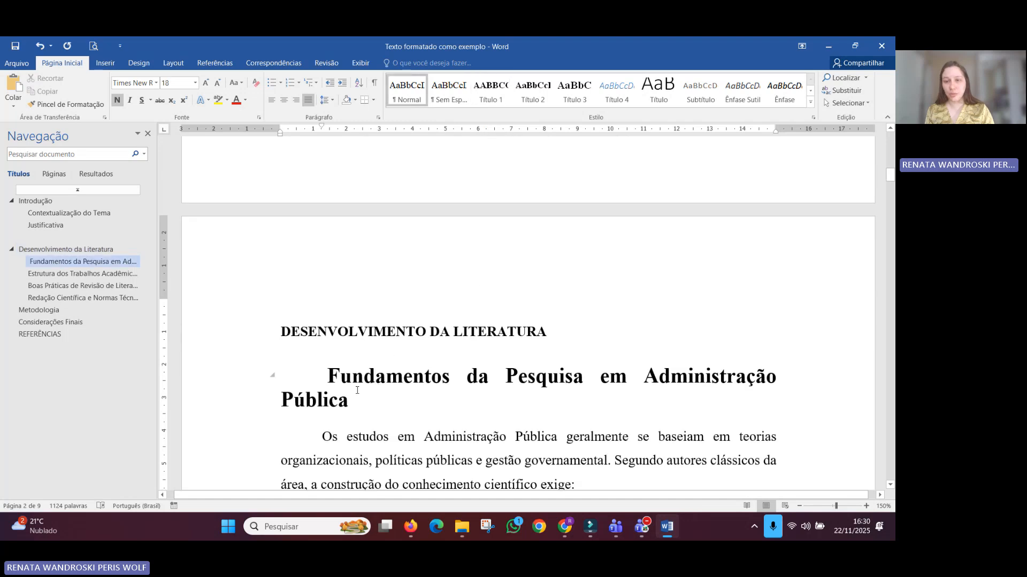
{"action": "left_click", "coordinate": [533, 91]}
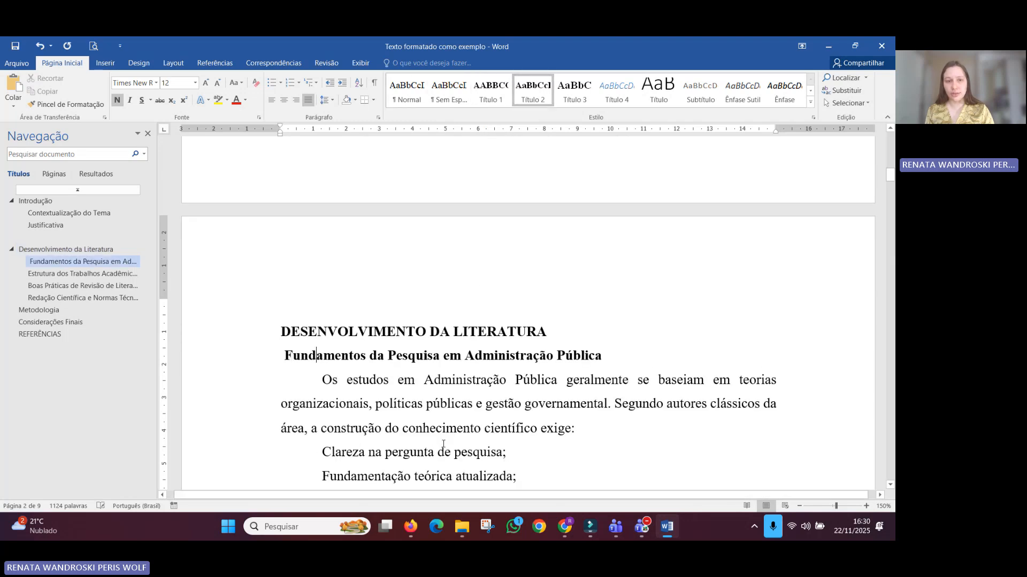
{"action": "scroll", "coordinate": [443, 446], "scroll_direction": "down", "scroll_amount": 5}
{"action": "left_click", "coordinate": [481, 382]}
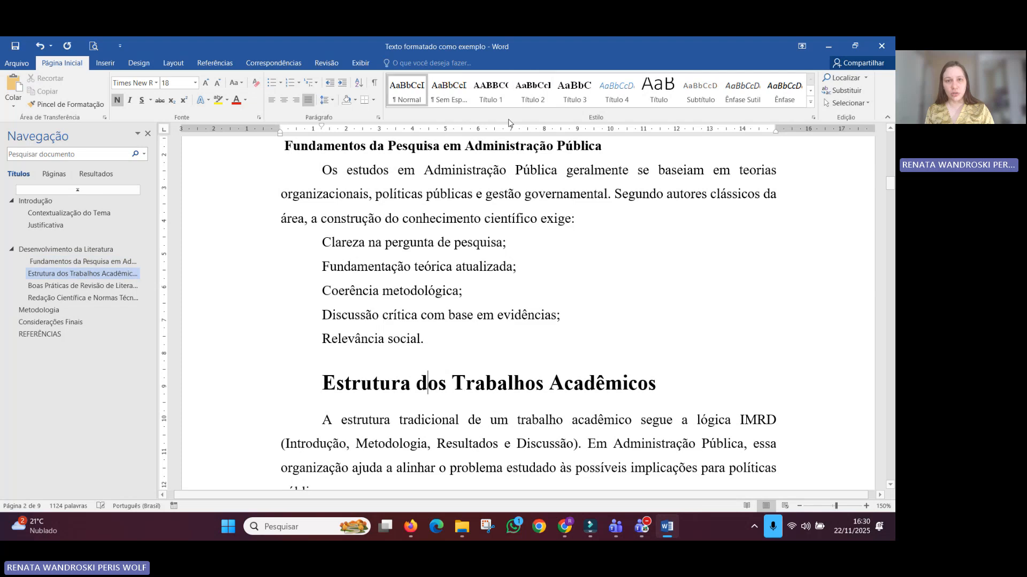
{"action": "left_click", "coordinate": [521, 103]}
Step: Apply the Título 2 style to the "Boas Práticas de Revisão de Literatura" and "Redação Científica e Normas Técnicas" headings
{"action": "scroll", "coordinate": [445, 380], "scroll_direction": "down", "scroll_amount": 15}
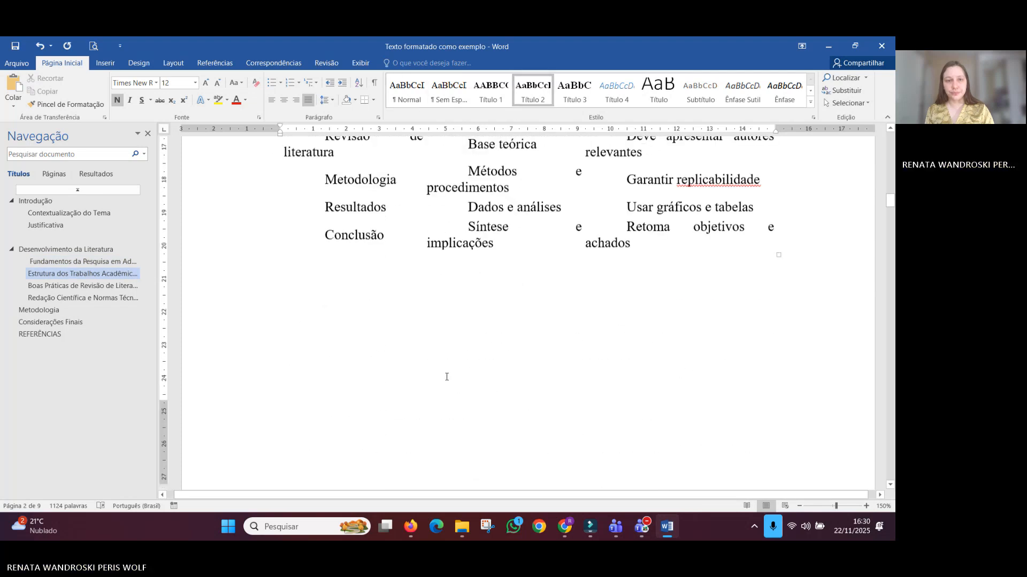
{"action": "scroll", "coordinate": [445, 380], "scroll_direction": "down", "scroll_amount": 15}
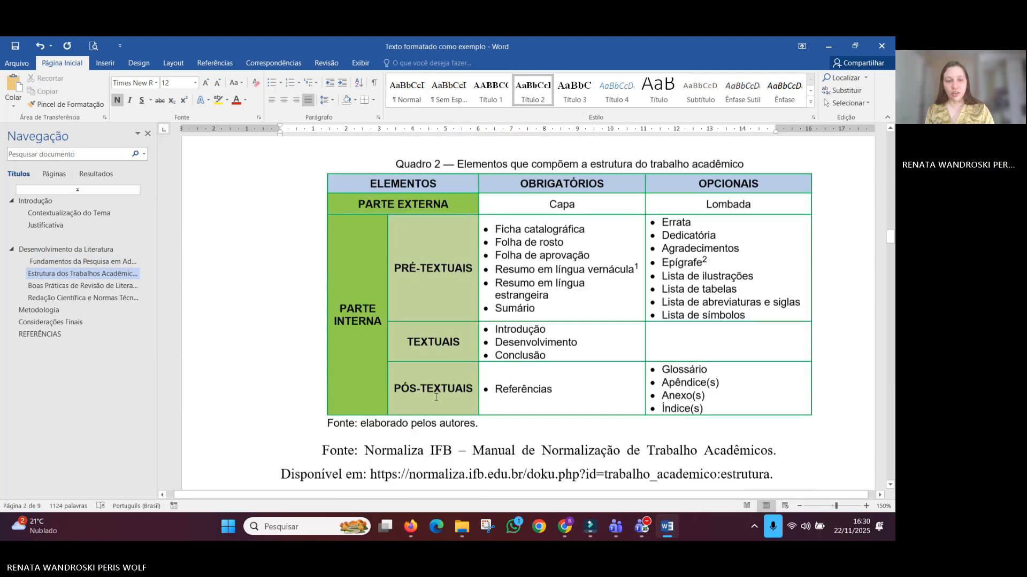
{"action": "scroll", "coordinate": [437, 397], "scroll_direction": "down", "scroll_amount": 3}
{"action": "left_click", "coordinate": [415, 242]}
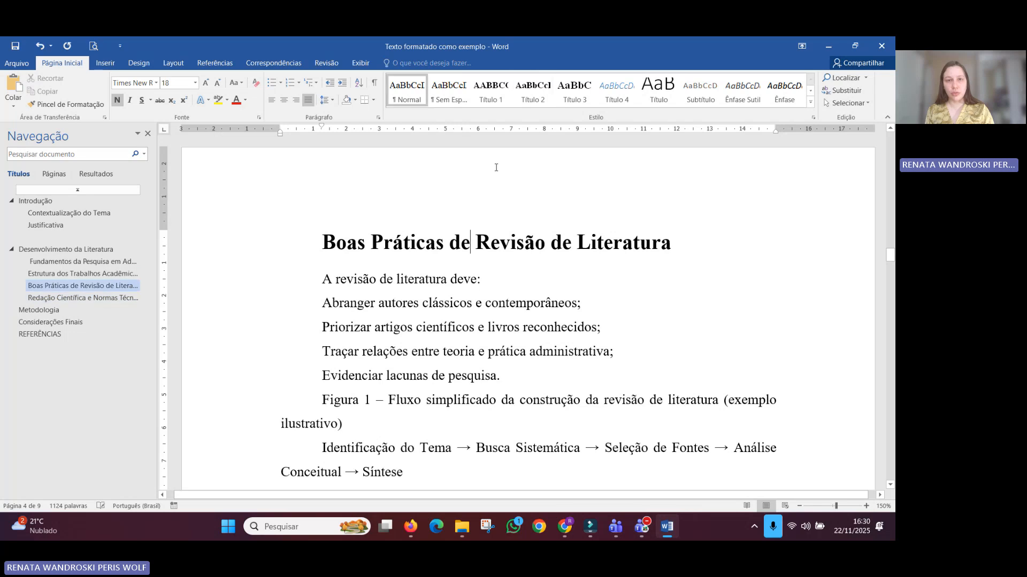
{"action": "left_click", "coordinate": [526, 99]}
{"action": "scroll", "coordinate": [373, 468], "scroll_direction": "down", "scroll_amount": 4}
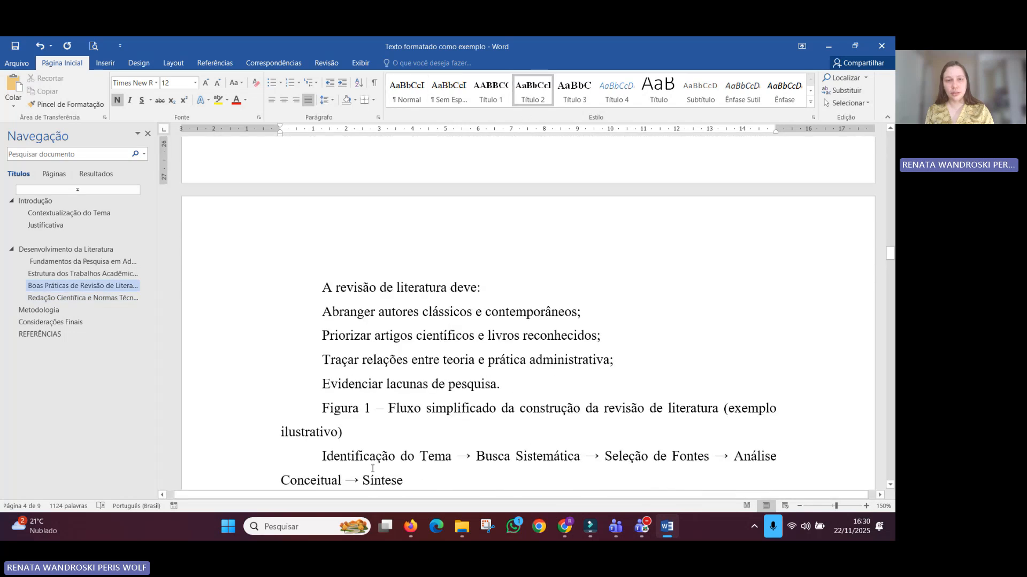
{"action": "scroll", "coordinate": [373, 469], "scroll_direction": "down", "scroll_amount": 3}
{"action": "left_click", "coordinate": [420, 315]}
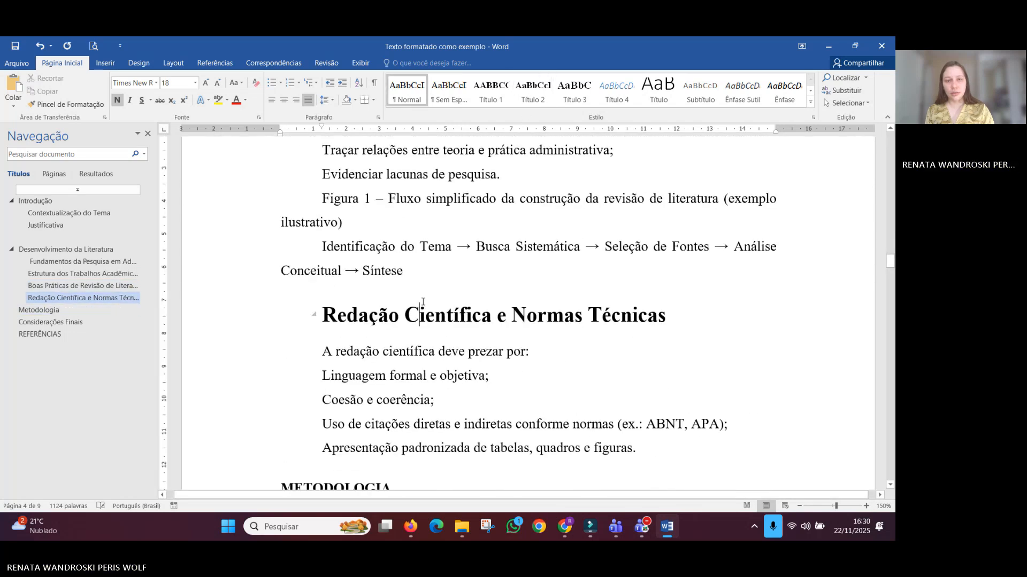
{"action": "left_click", "coordinate": [533, 92]}
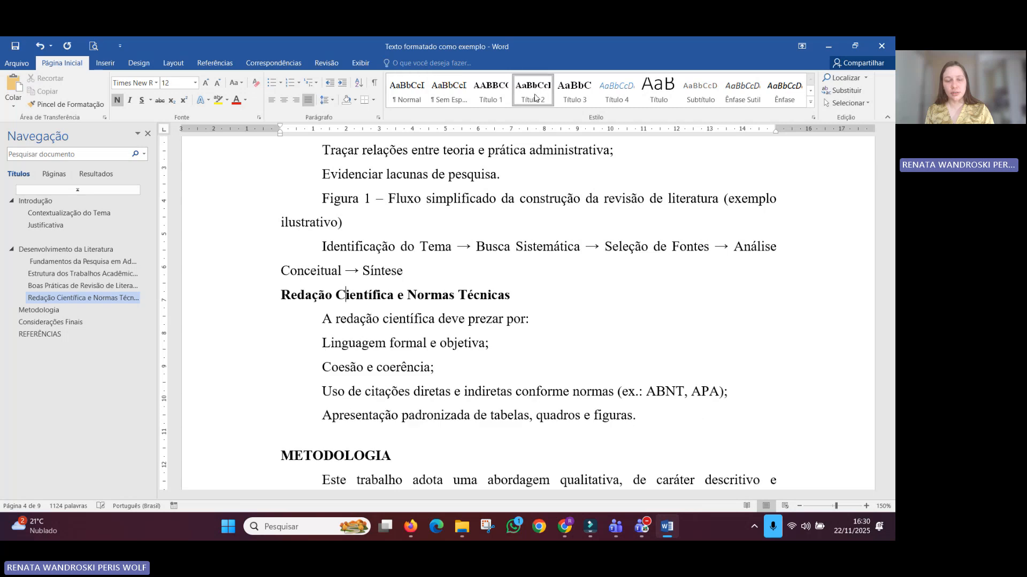
Step: Apply the Título 1 style to the "Resultados" heading
{"action": "scroll", "coordinate": [362, 234], "scroll_direction": "down", "scroll_amount": 5}
{"action": "left_click", "coordinate": [365, 245]}
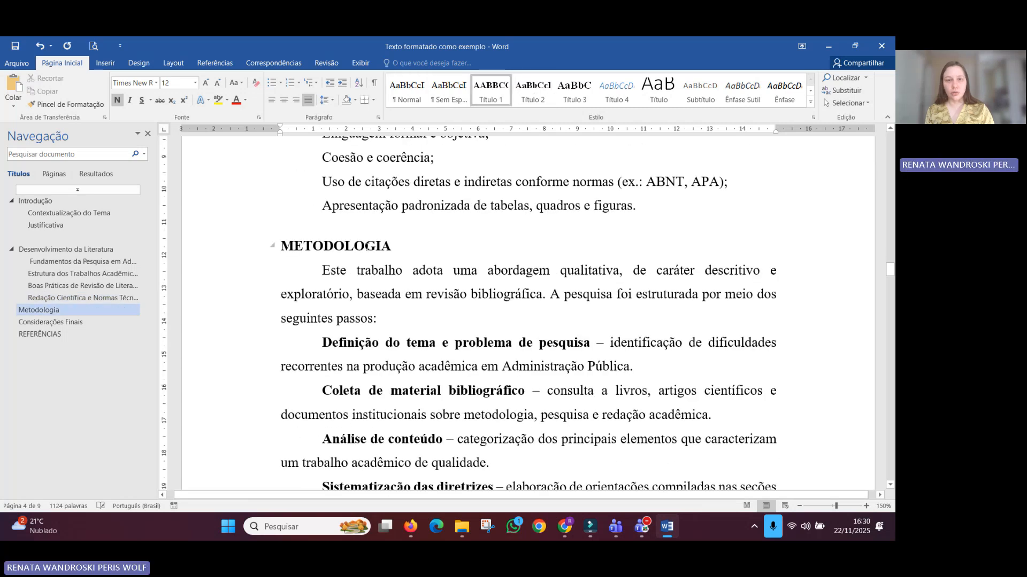
{"action": "scroll", "coordinate": [353, 305], "scroll_direction": "down", "scroll_amount": 20}
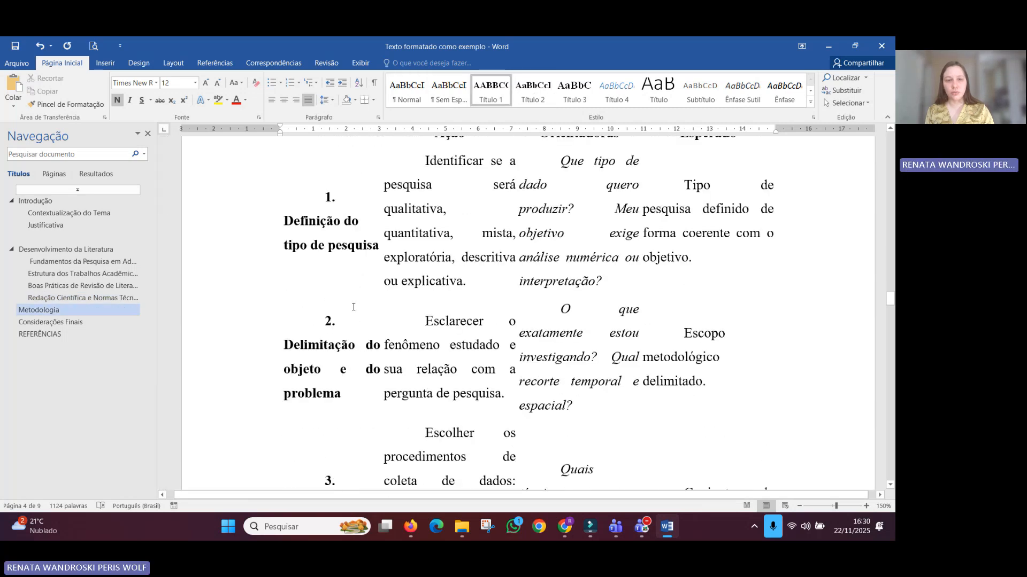
{"action": "scroll", "coordinate": [355, 307], "scroll_direction": "down", "scroll_amount": 20}
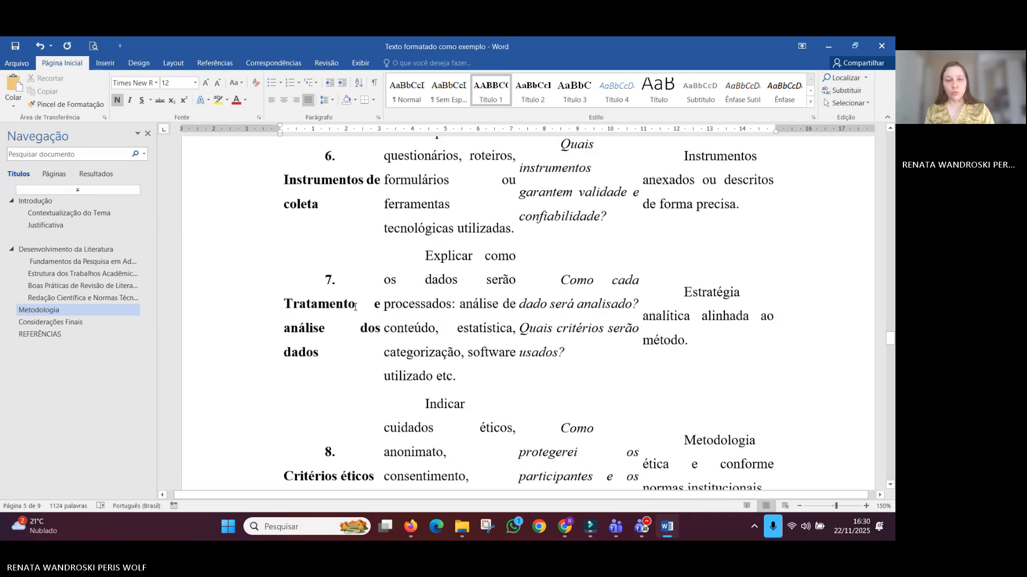
{"action": "scroll", "coordinate": [356, 307], "scroll_direction": "down", "scroll_amount": 20}
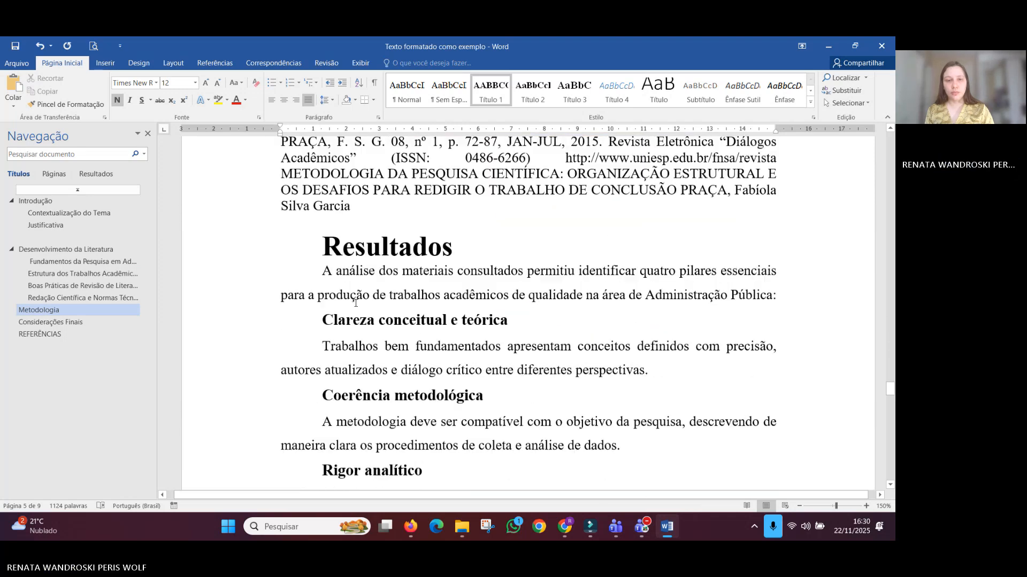
{"action": "left_click", "coordinate": [490, 91]}
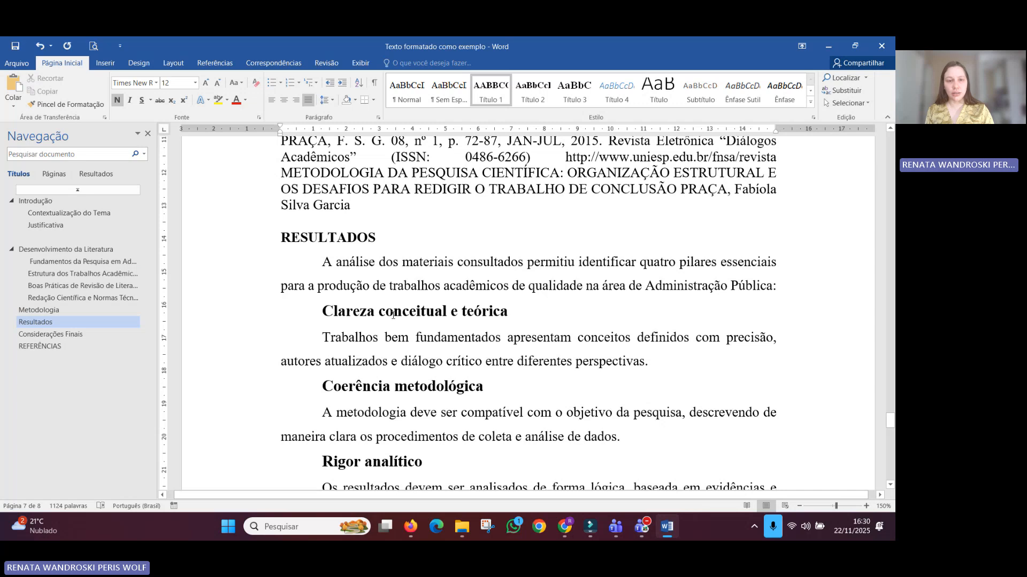
Step: Apply the Normal style to the empty paragraph above the "Desenvolvimento da Literatura" heading so that it is no longer a heading entry
{"action": "scroll", "coordinate": [393, 315], "scroll_direction": "down", "scroll_amount": 10}
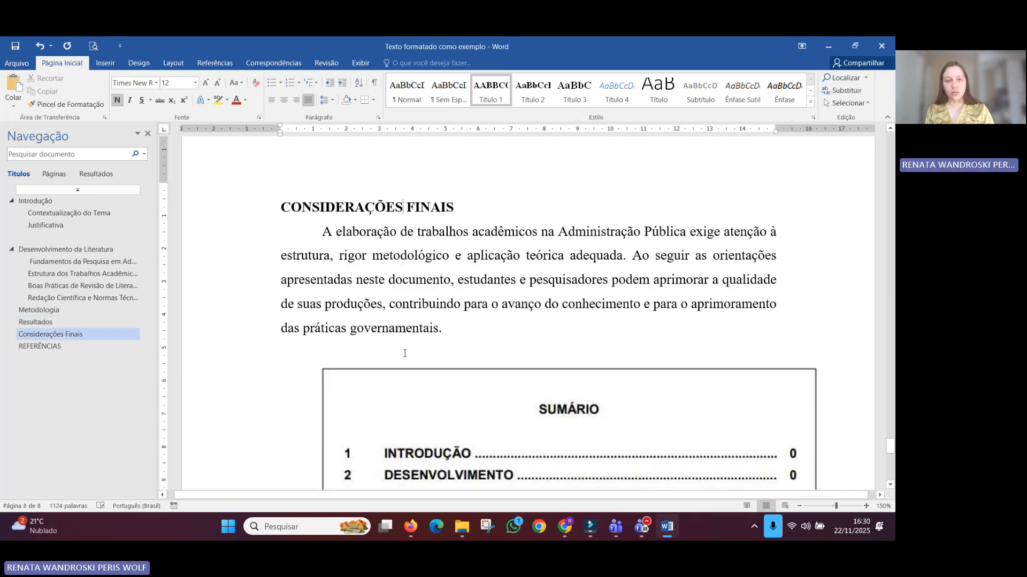
{"action": "scroll", "coordinate": [406, 332], "scroll_direction": "down", "scroll_amount": 8}
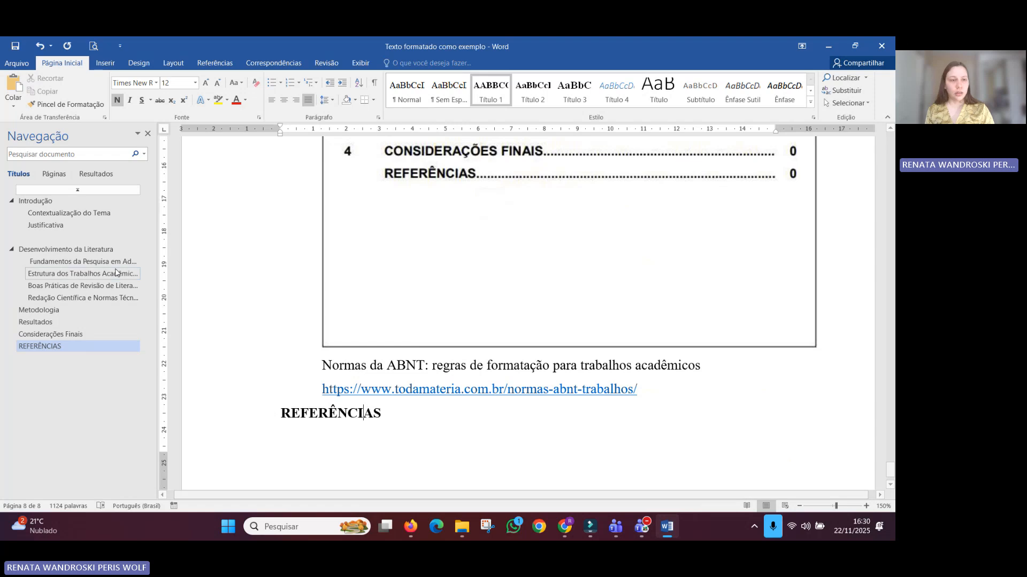
{"action": "left_click", "coordinate": [57, 237]}
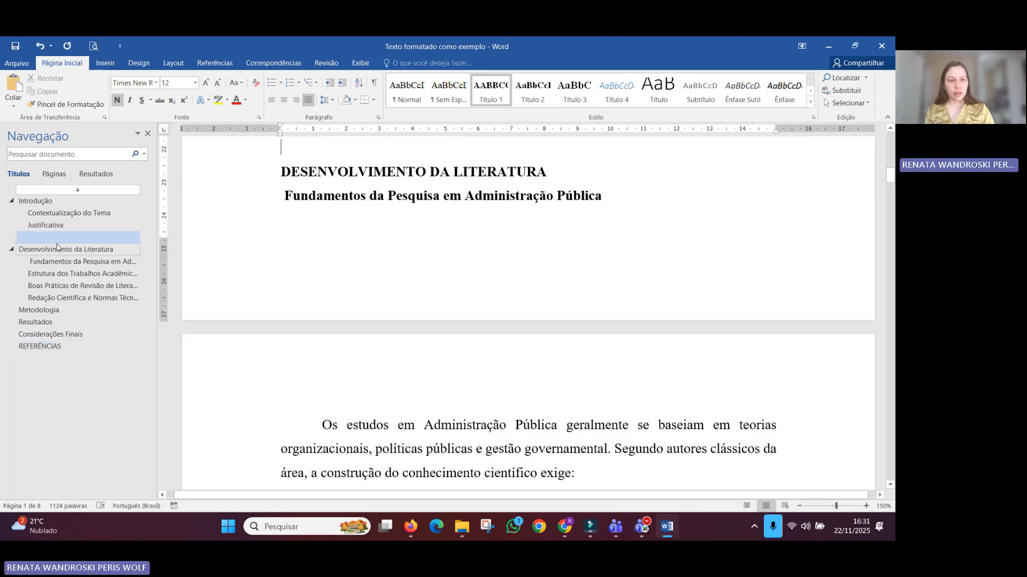
{"action": "scroll", "coordinate": [394, 160], "scroll_direction": "up", "scroll_amount": 2}
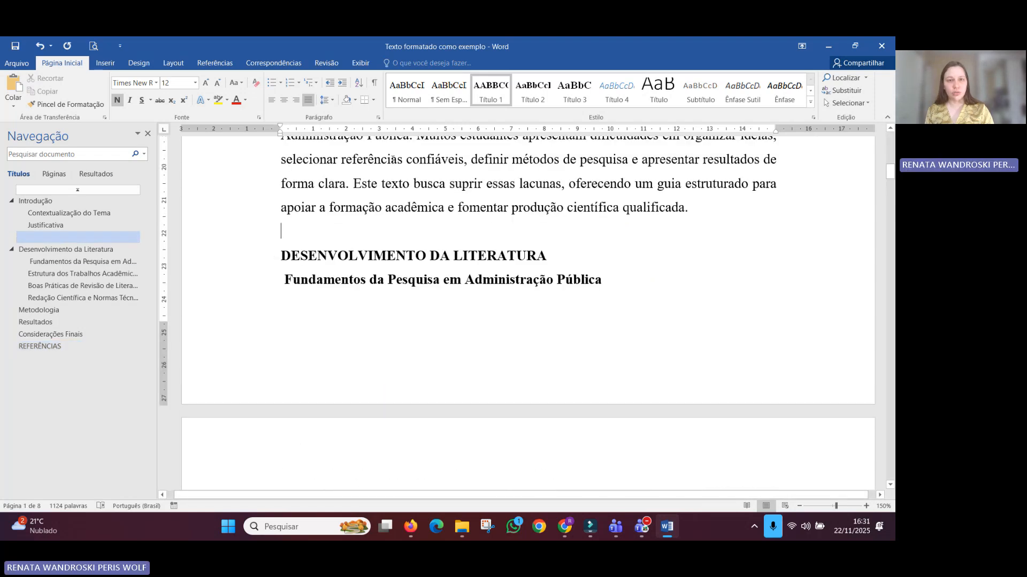
{"action": "left_click", "coordinate": [406, 97]}
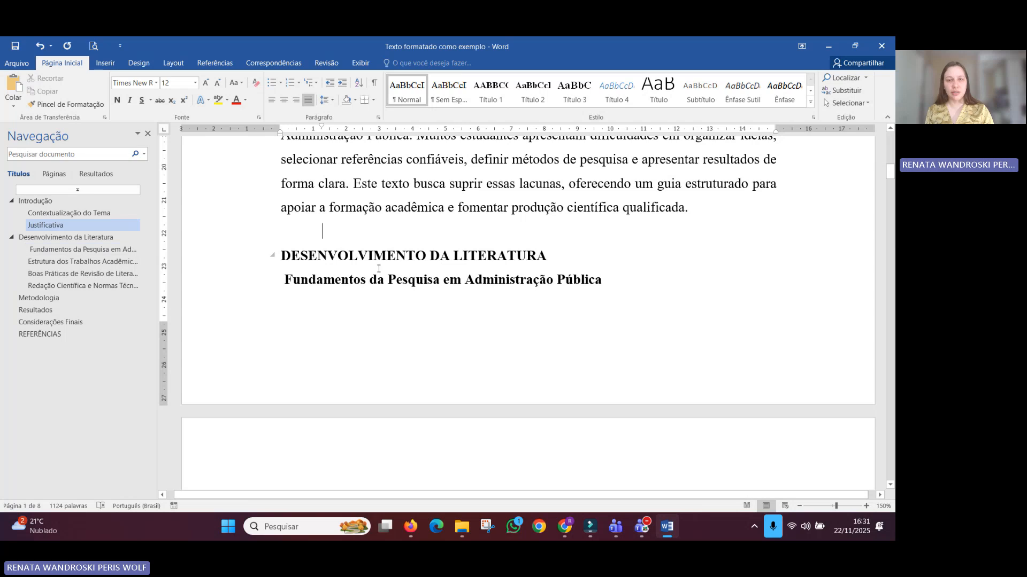
Step: Review the heading formatting from the "RESUMO" page through the introduction and the "Estrutura dos Trabalhos Acadêmicos" section
{"action": "scroll", "coordinate": [385, 395], "scroll_direction": "up", "scroll_amount": 5}
{"action": "scroll", "coordinate": [388, 383], "scroll_direction": "up", "scroll_amount": 3}
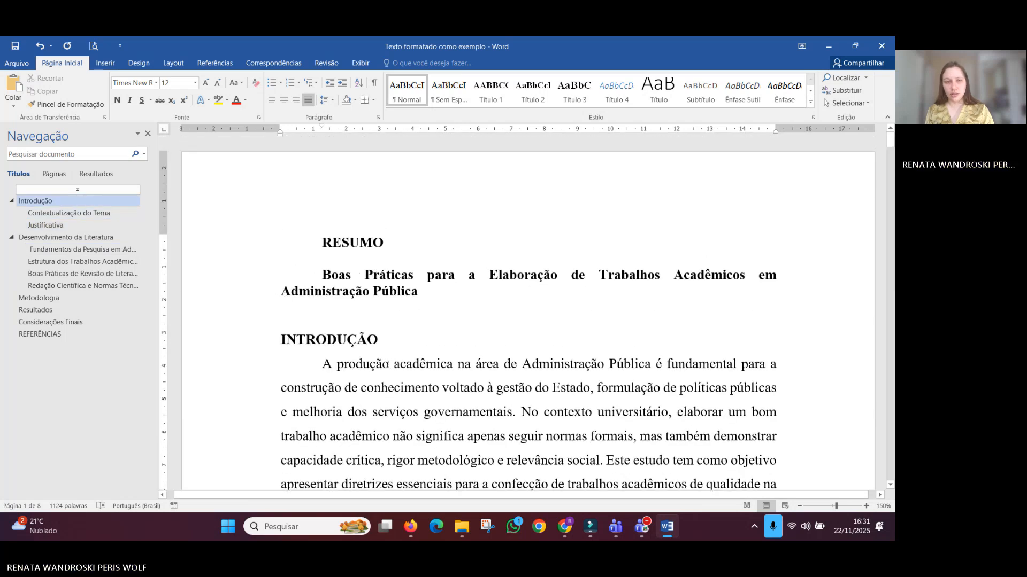
{"action": "left_click", "coordinate": [373, 291]}
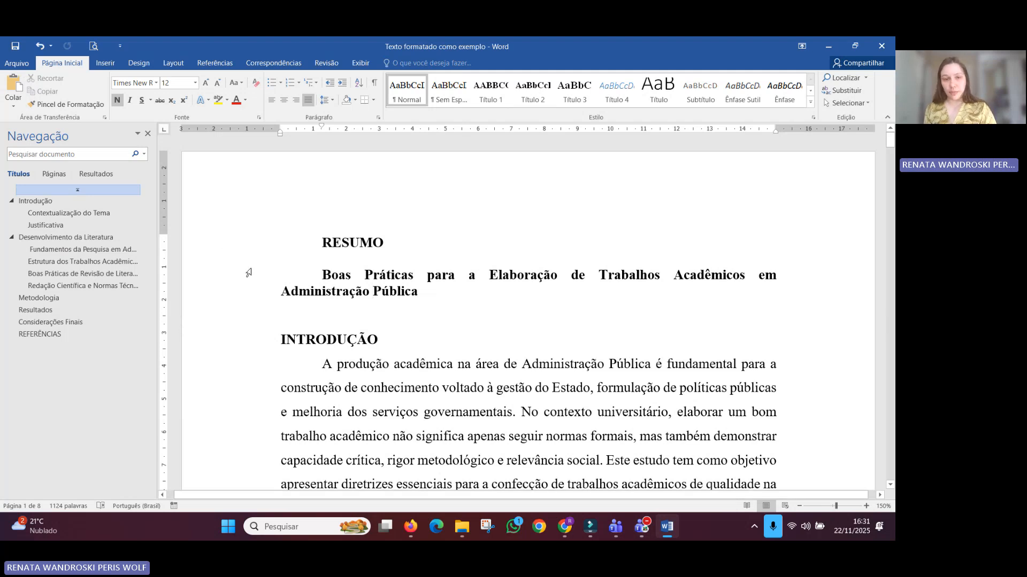
{"action": "scroll", "coordinate": [388, 289], "scroll_direction": "down", "scroll_amount": 6}
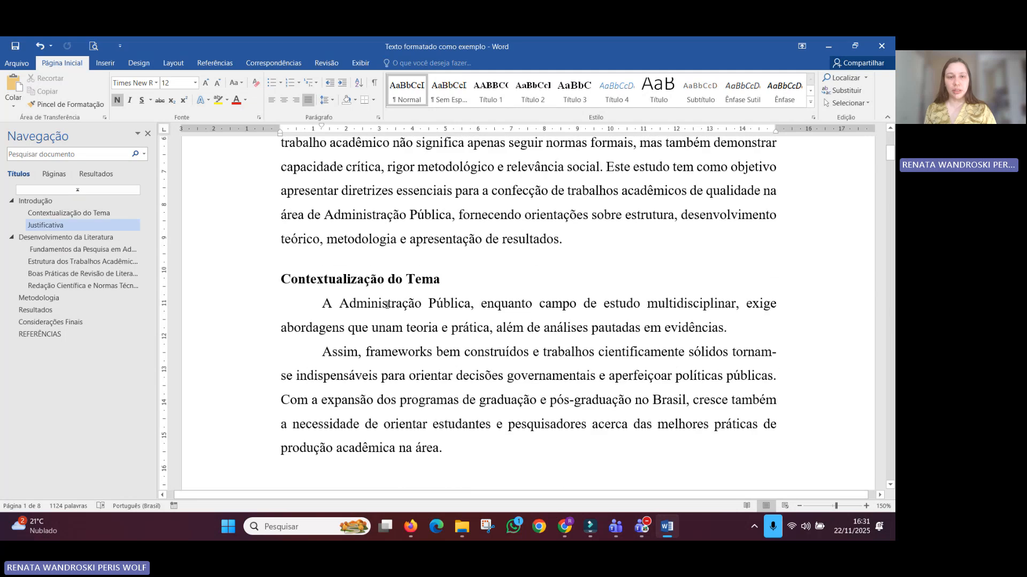
{"action": "scroll", "coordinate": [390, 291], "scroll_direction": "down", "scroll_amount": 4}
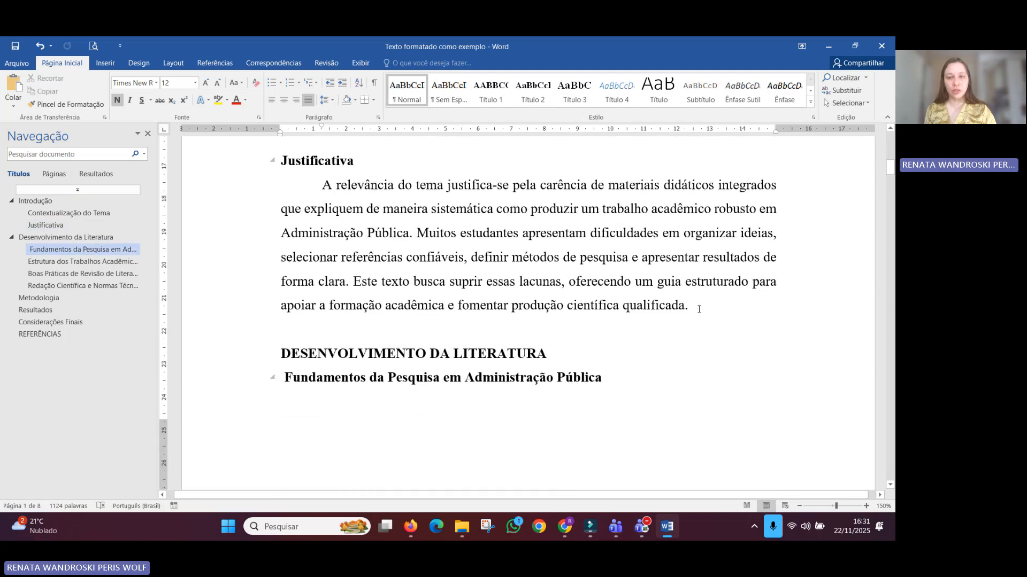
{"action": "left_click", "coordinate": [699, 309]}
{"action": "scroll", "coordinate": [437, 320], "scroll_direction": "down", "scroll_amount": 4}
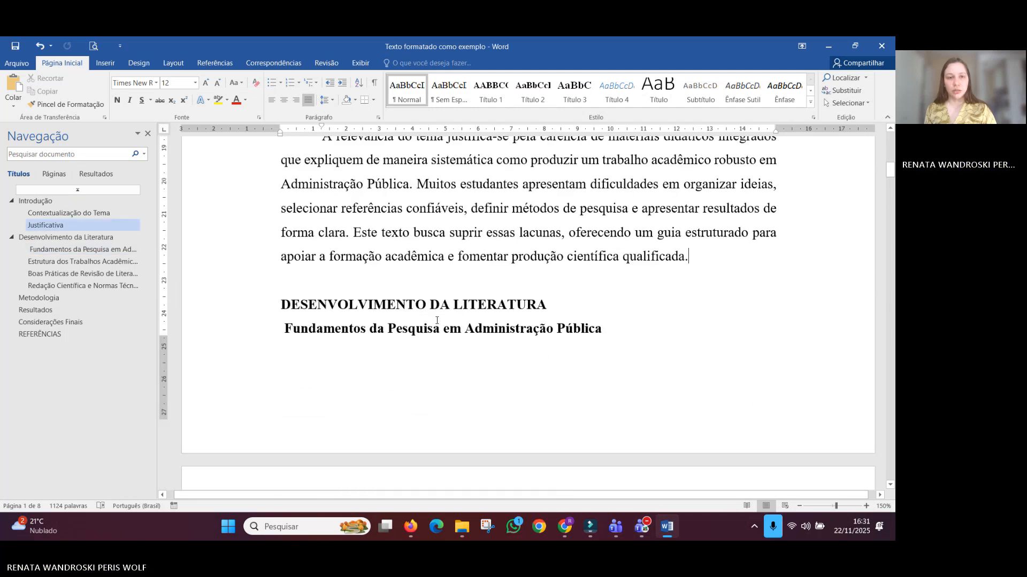
{"action": "scroll", "coordinate": [437, 321], "scroll_direction": "down", "scroll_amount": 16}
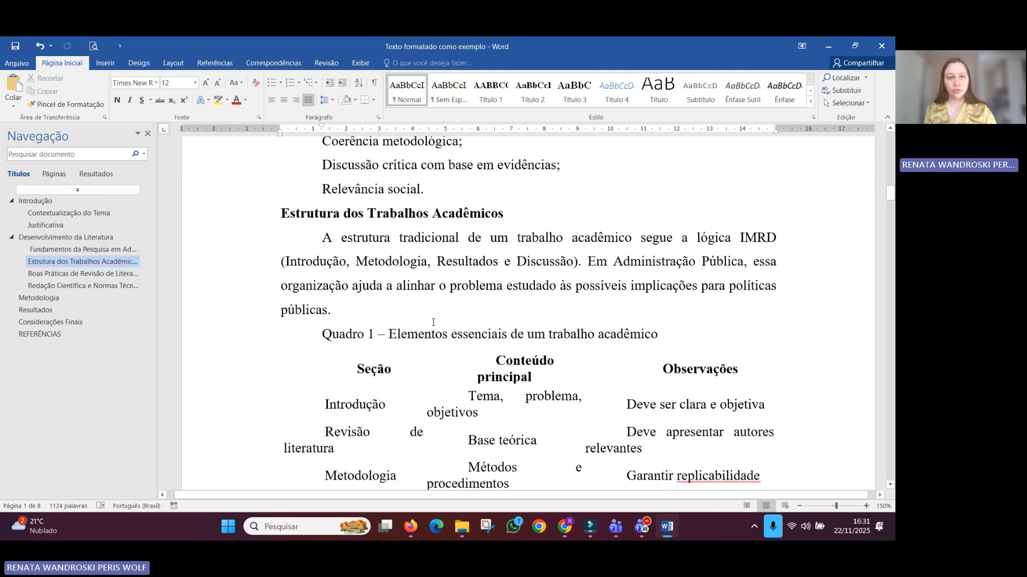
{"action": "scroll", "coordinate": [433, 322], "scroll_direction": "down", "scroll_amount": 20}
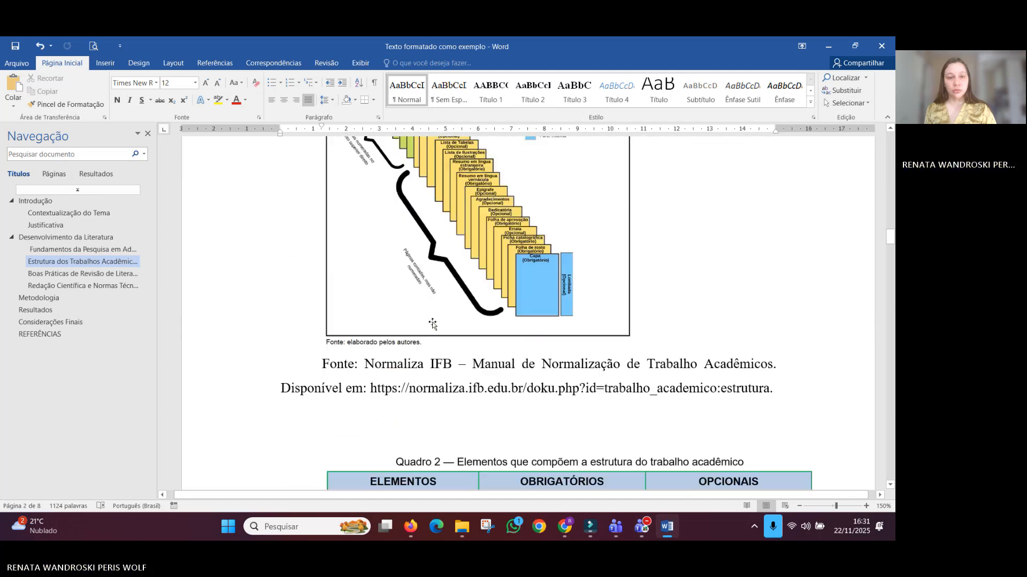
Step: Insert a blank line before the "Boas Práticas de Revisão de Literatura" and "Redação Científica e Normas Técnicas" headings
{"action": "scroll", "coordinate": [433, 322], "scroll_direction": "down", "scroll_amount": 4}
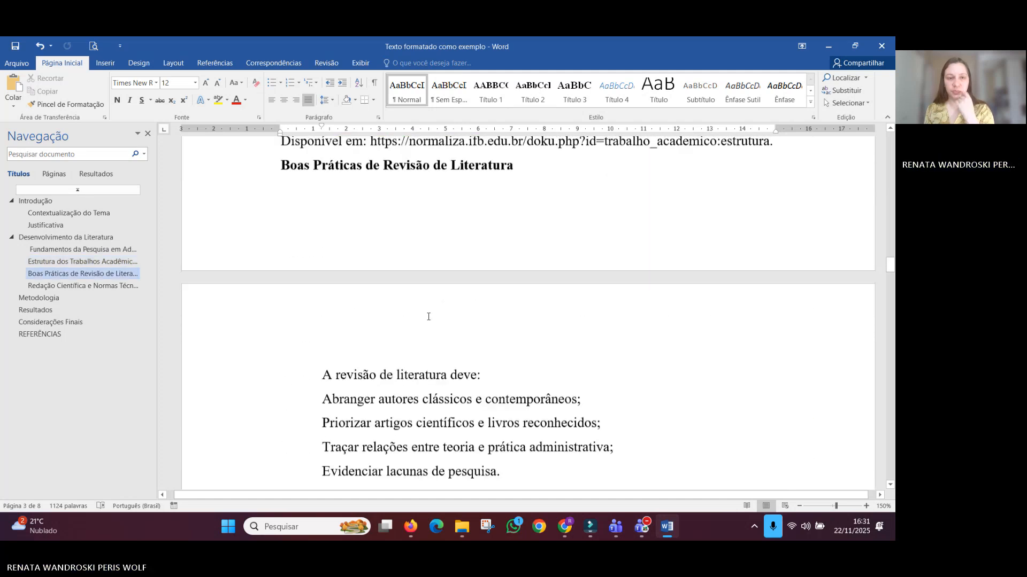
{"action": "left_click", "coordinate": [280, 160]}
{"action": "scroll", "coordinate": [323, 226], "scroll_direction": "down", "scroll_amount": 6}
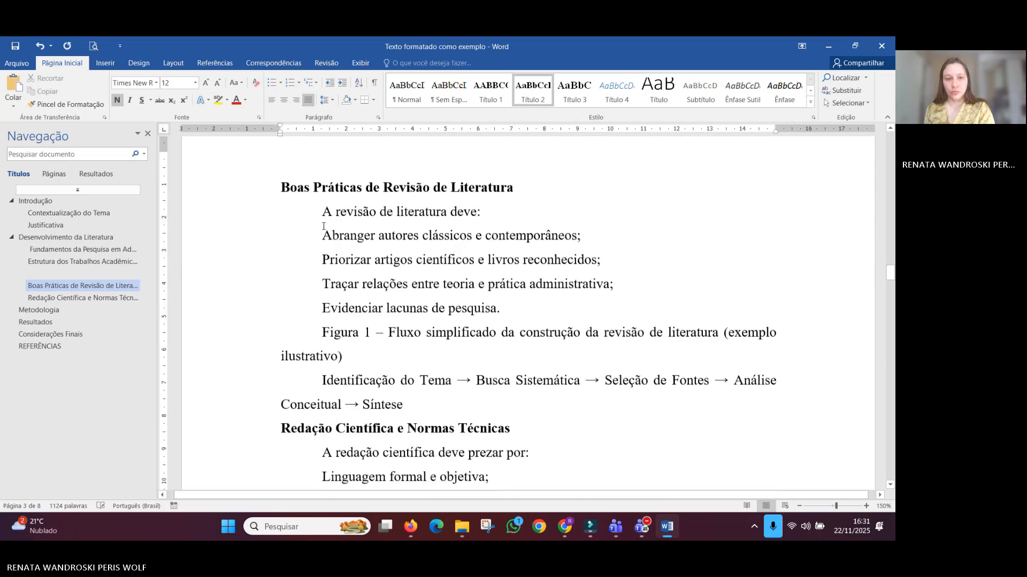
{"action": "left_click", "coordinate": [289, 197]}
{"action": "key", "text": "Return"}
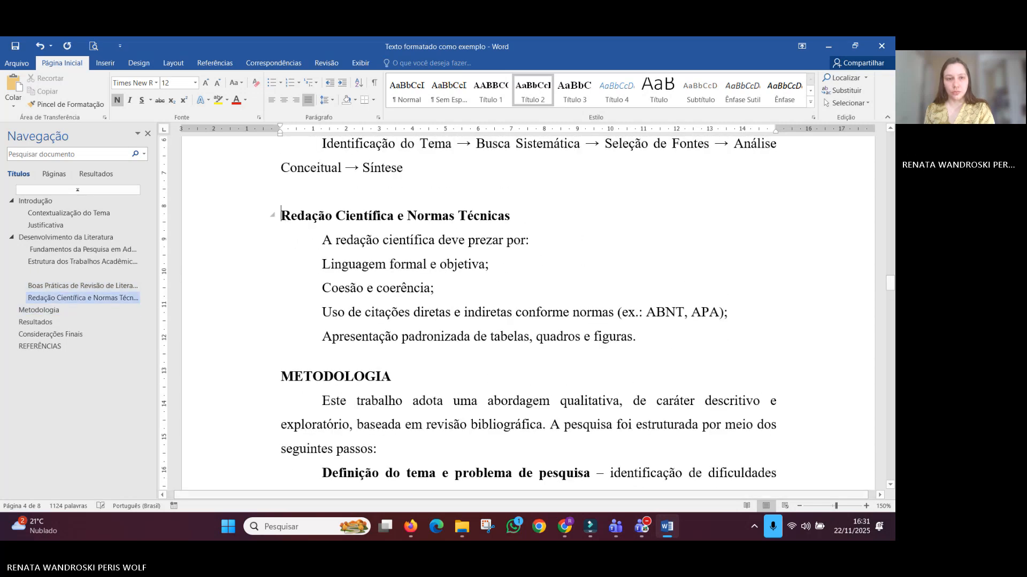
Step: Split the first "Metodologia" paragraph before "A pesquisa foi estruturada" and leave an empty line between the two parts
{"action": "scroll", "coordinate": [293, 214], "scroll_direction": "down", "scroll_amount": 3}
{"action": "scroll", "coordinate": [297, 234], "scroll_direction": "down", "scroll_amount": 2}
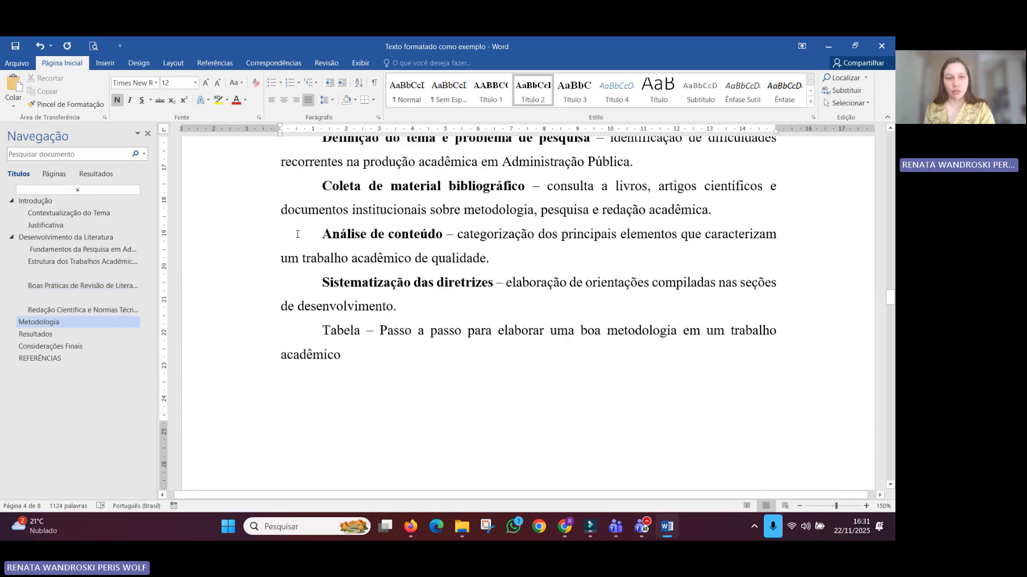
{"action": "scroll", "coordinate": [302, 234], "scroll_direction": "up", "scroll_amount": 3}
{"action": "left_click", "coordinate": [478, 281]}
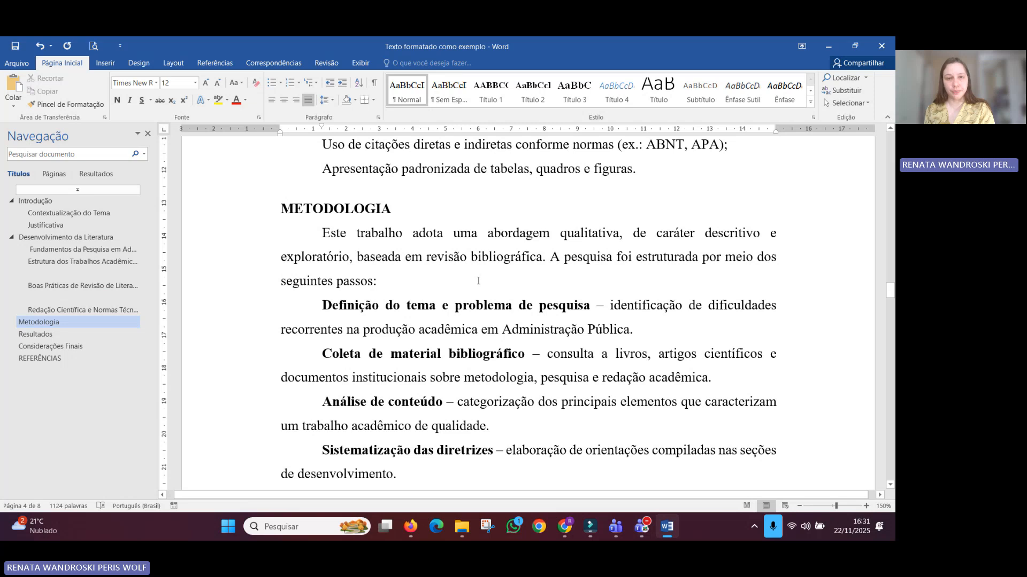
{"action": "left_click", "coordinate": [553, 257]}
{"action": "key", "text": "Return"}
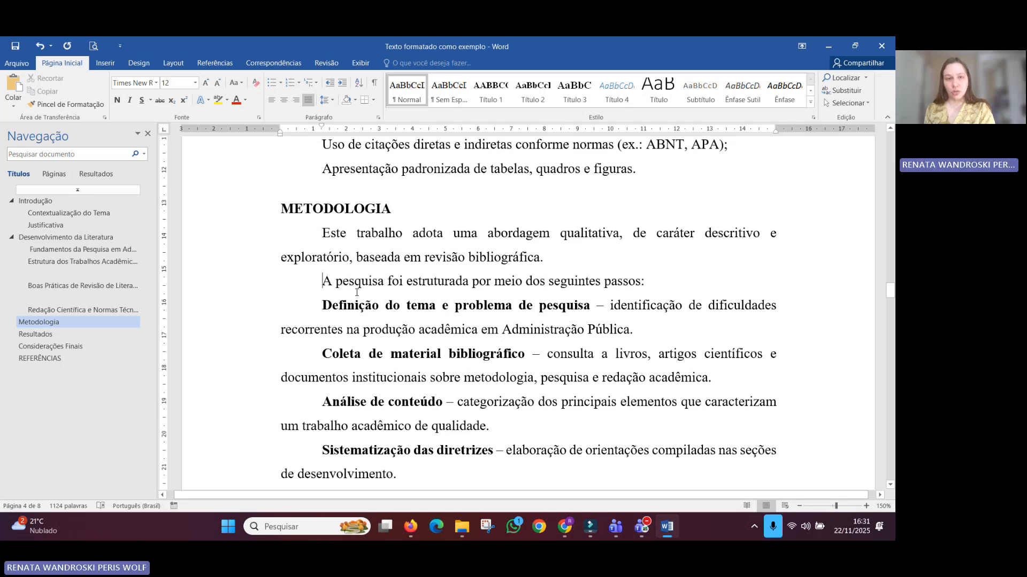
{"action": "key", "text": "Left"}
{"action": "key", "text": "Return"}
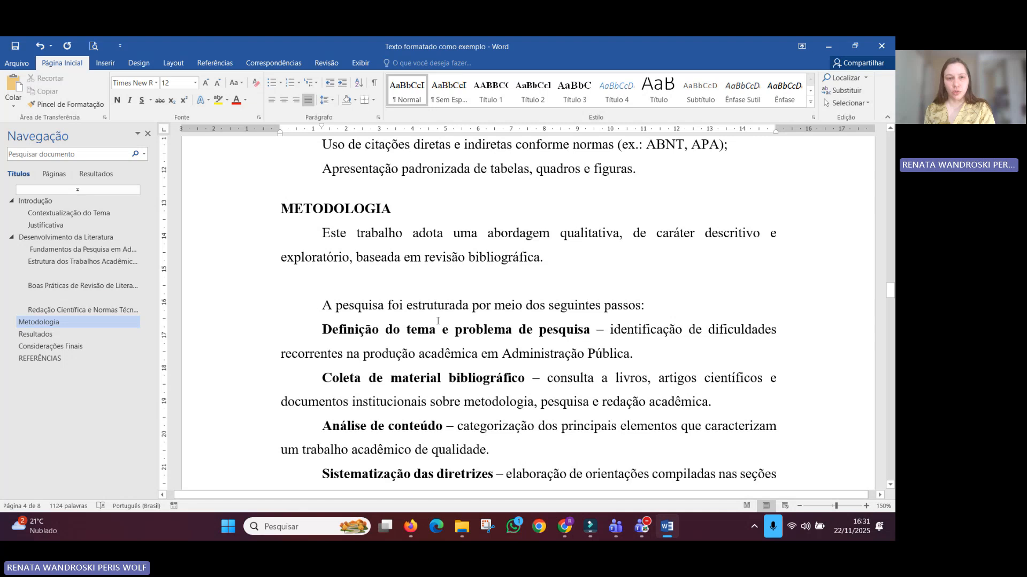
Step: Add the subheading "Estrutura da Metodologia" in the Título 2 style on the empty line in the "Metodologia" section
{"action": "key", "text": "ctrl+alt+2"}
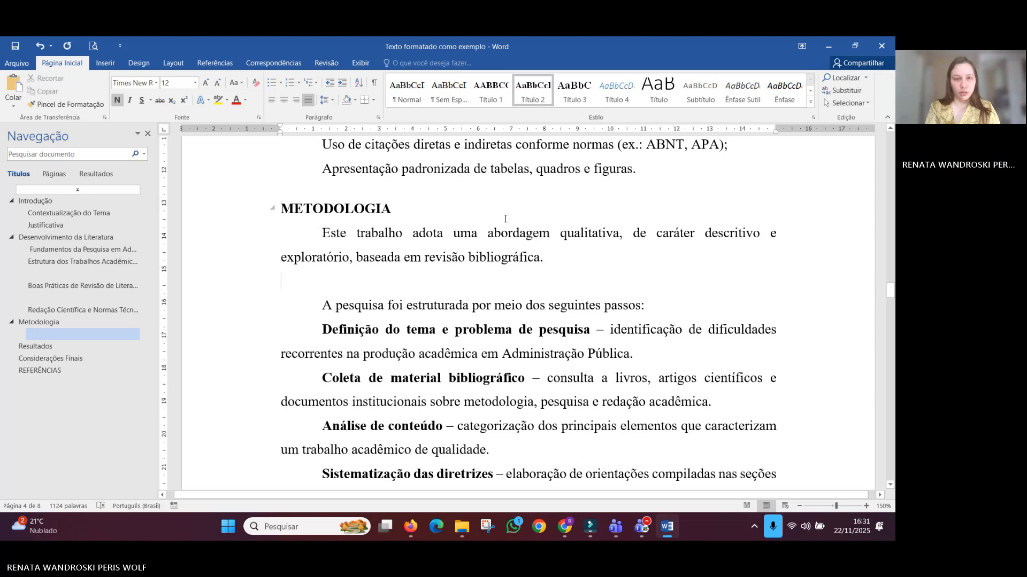
{"action": "type", "text": "Estrutura da "}
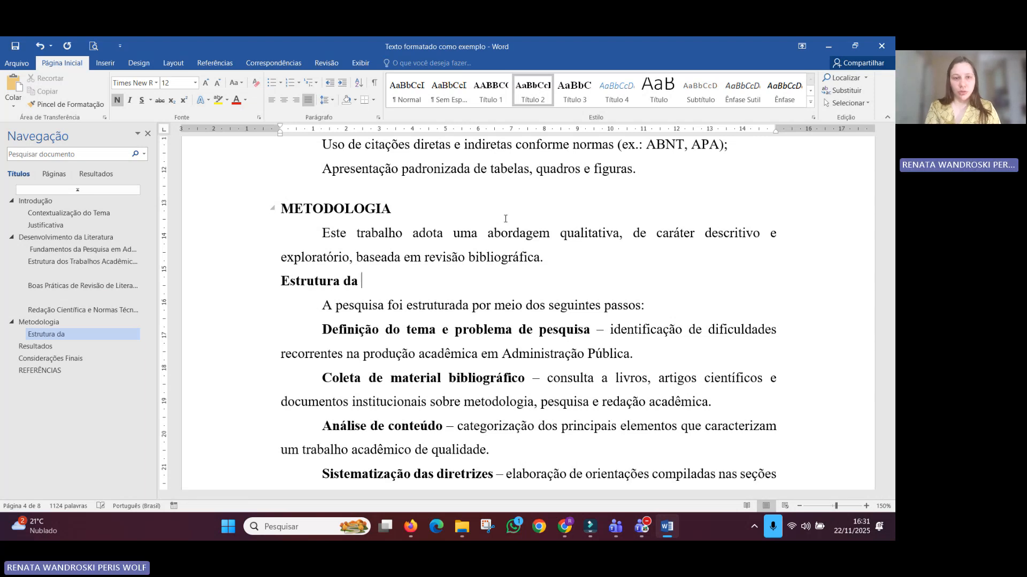
{"action": "type", "text": "Metodologia"}
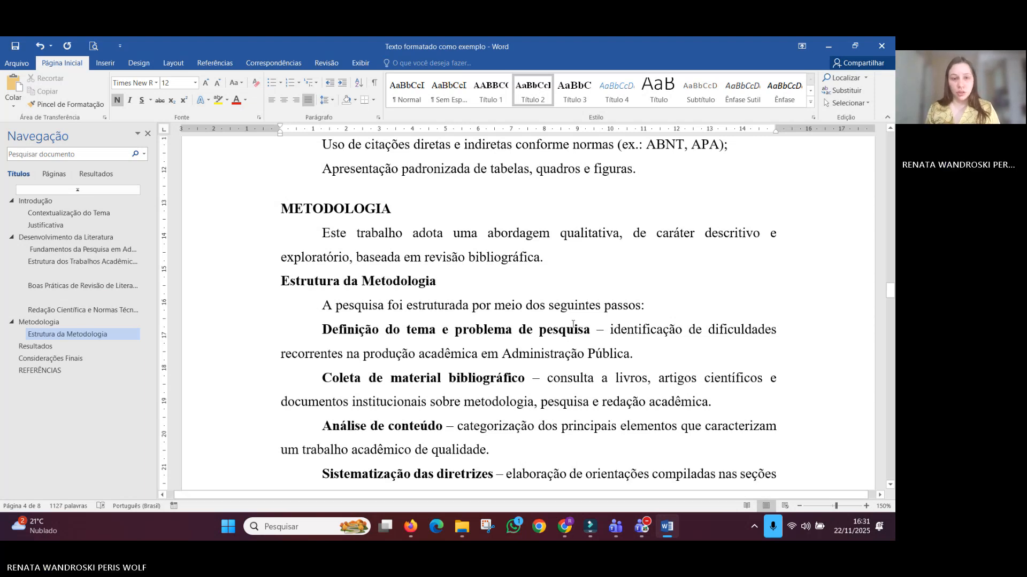
Step: Add the heading "Desenho da Estrutura da Metodologia" in the Título 3 style below the "Sistematização das diretrizes" paragraph
{"action": "scroll", "coordinate": [578, 325], "scroll_direction": "down", "scroll_amount": 2}
{"action": "left_click", "coordinate": [417, 370]}
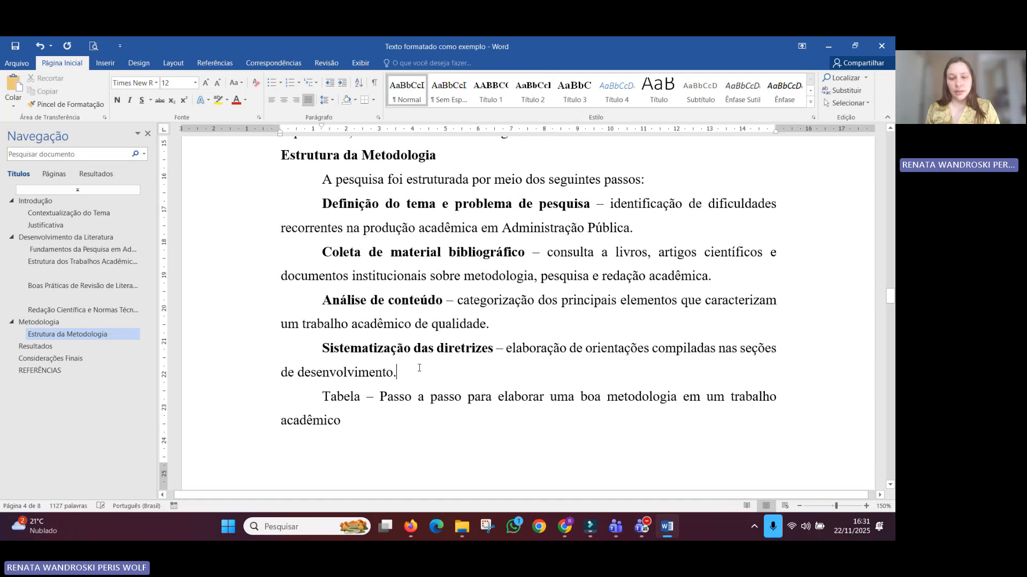
{"action": "key", "text": "Return"}
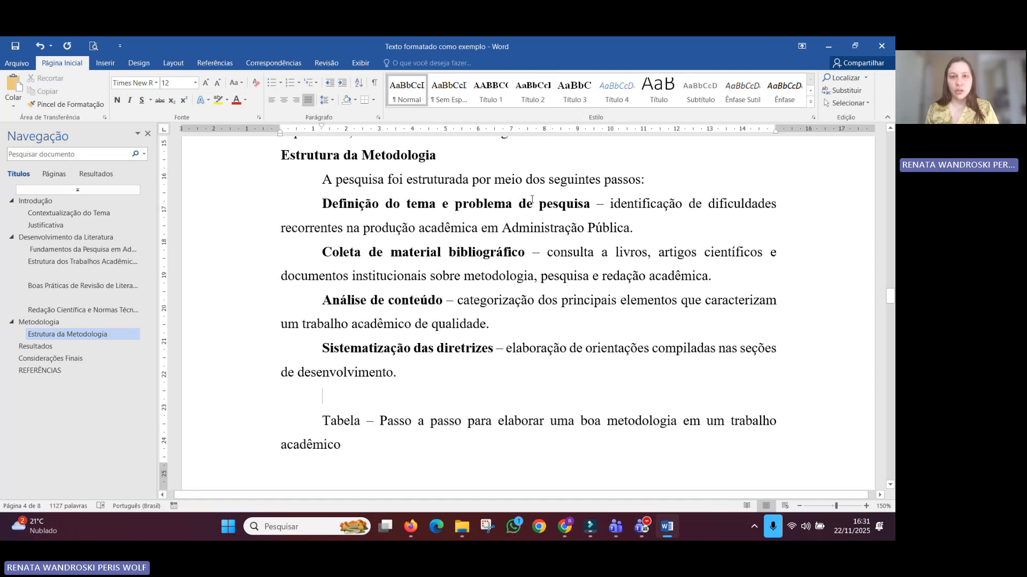
{"action": "left_click", "coordinate": [575, 90]}
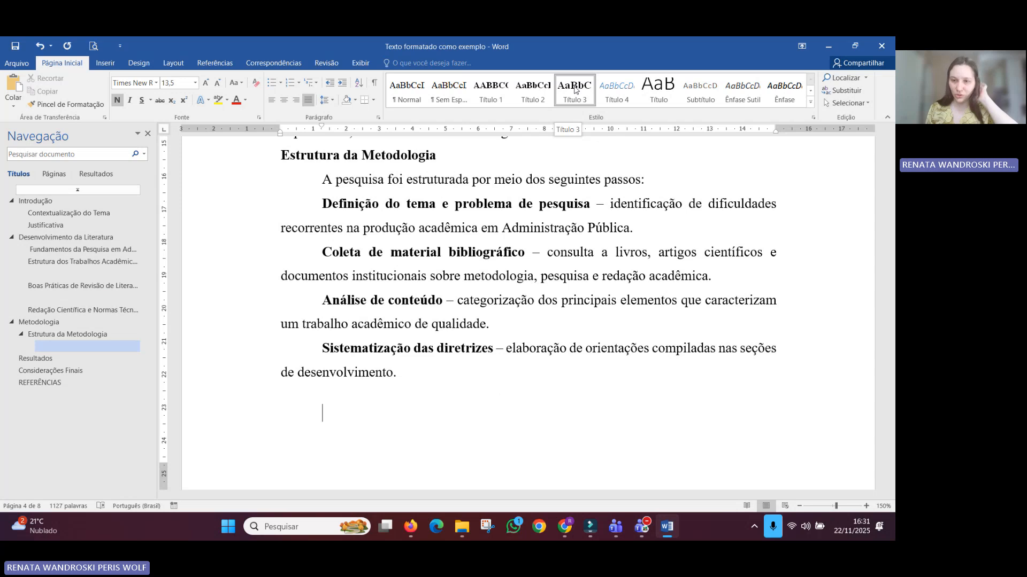
{"action": "type", "text": "Desenhod"}
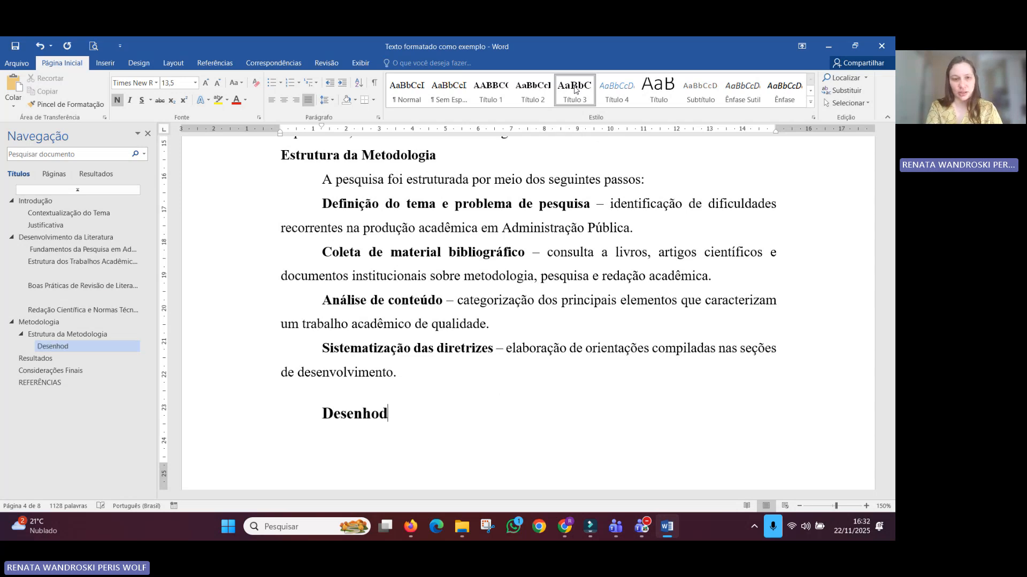
{"action": "key", "text": "BackSpace"}
{"action": "type", "text": "da Estrut"}
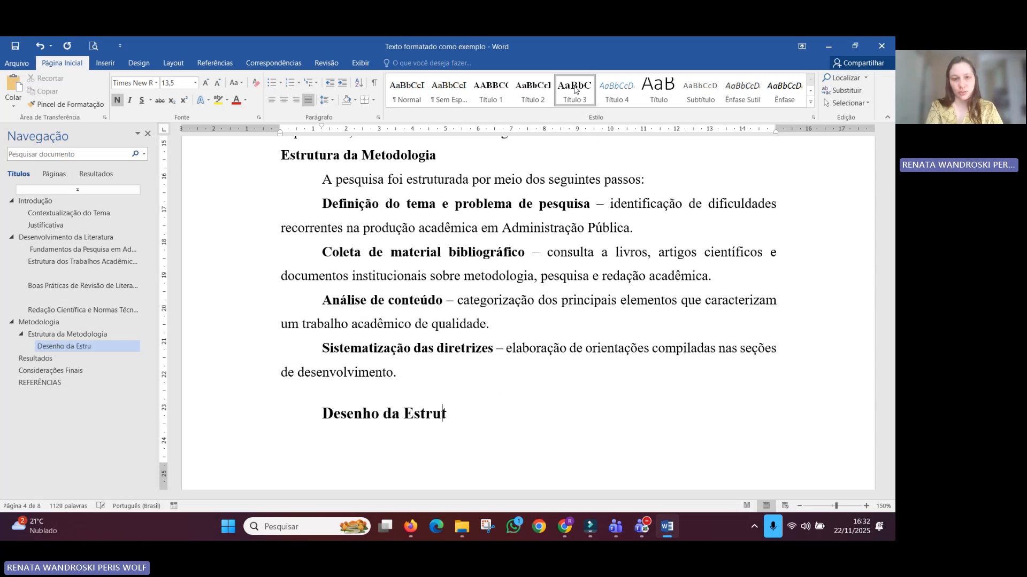
{"action": "type", "text": "ura da Metodologia"}
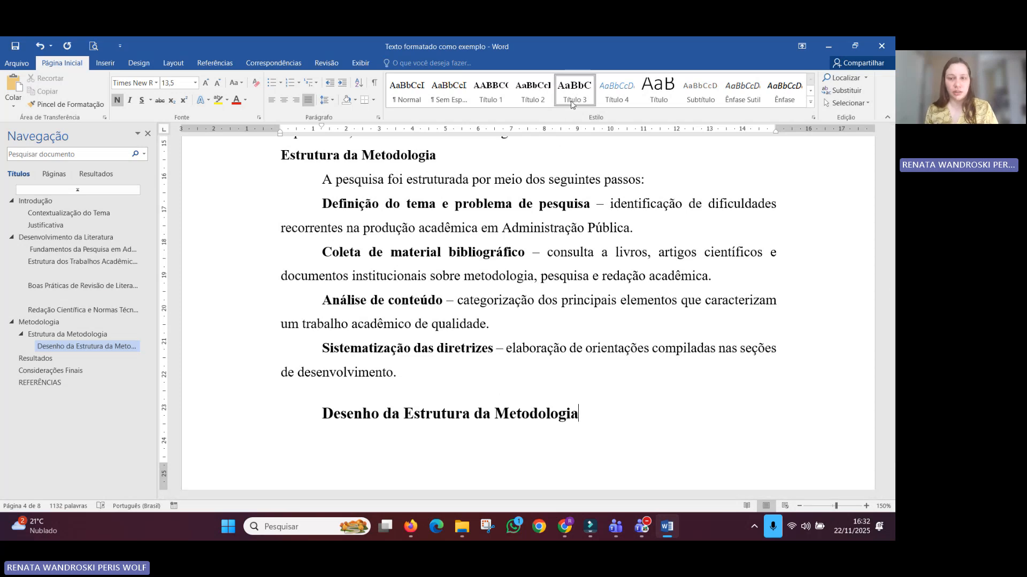
{"action": "scroll", "coordinate": [355, 270], "scroll_direction": "up", "scroll_amount": 4}
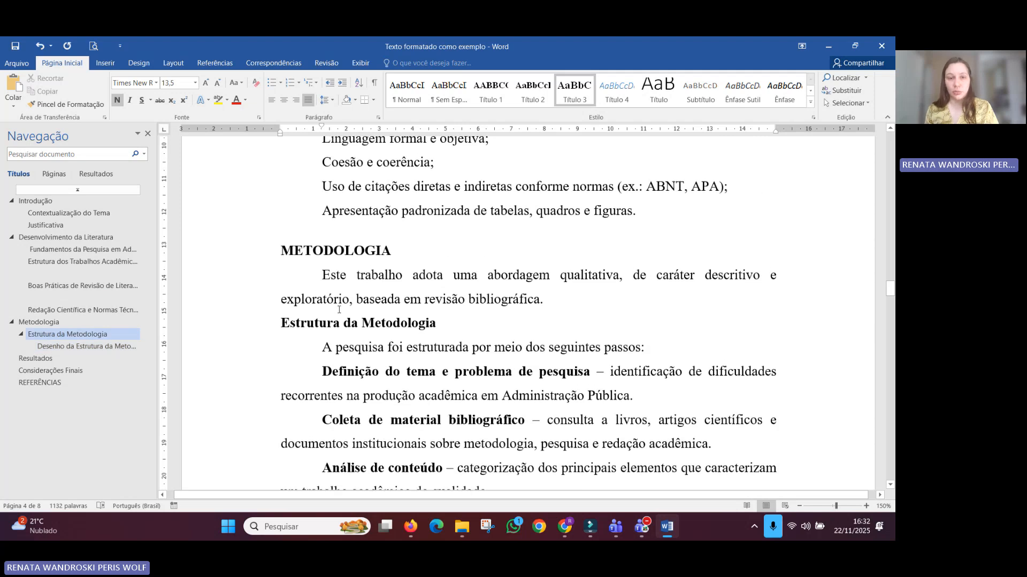
{"action": "scroll", "coordinate": [435, 326], "scroll_direction": "down", "scroll_amount": 5}
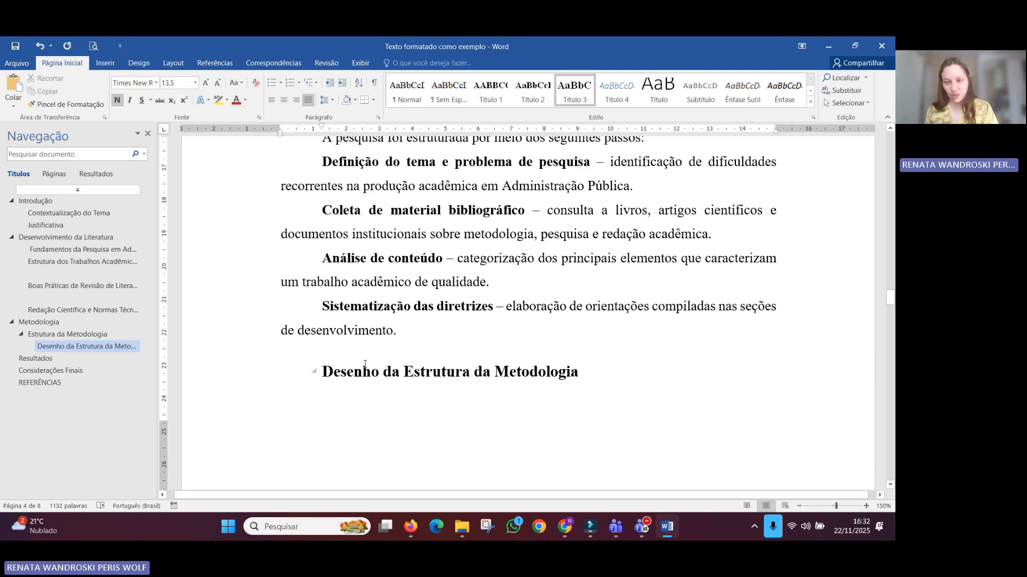
Step: Modify the Título 3 style to size 12, non-bold, 1.5 line spacing, with automatic updating enabled
{"action": "scroll", "coordinate": [471, 373], "scroll_direction": "up", "scroll_amount": 1}
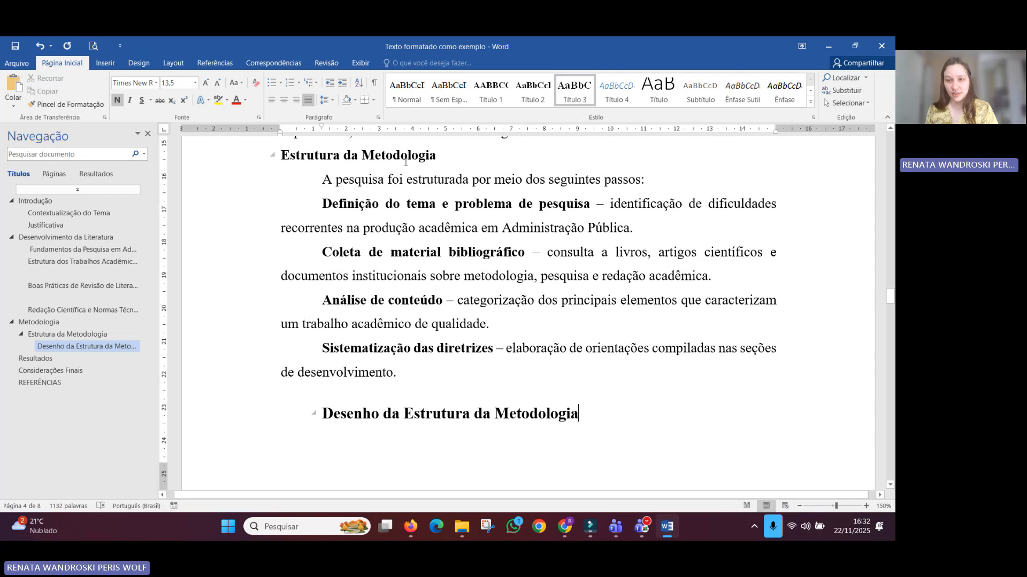
{"action": "right_click", "coordinate": [575, 92]}
{"action": "left_click", "coordinate": [602, 111]}
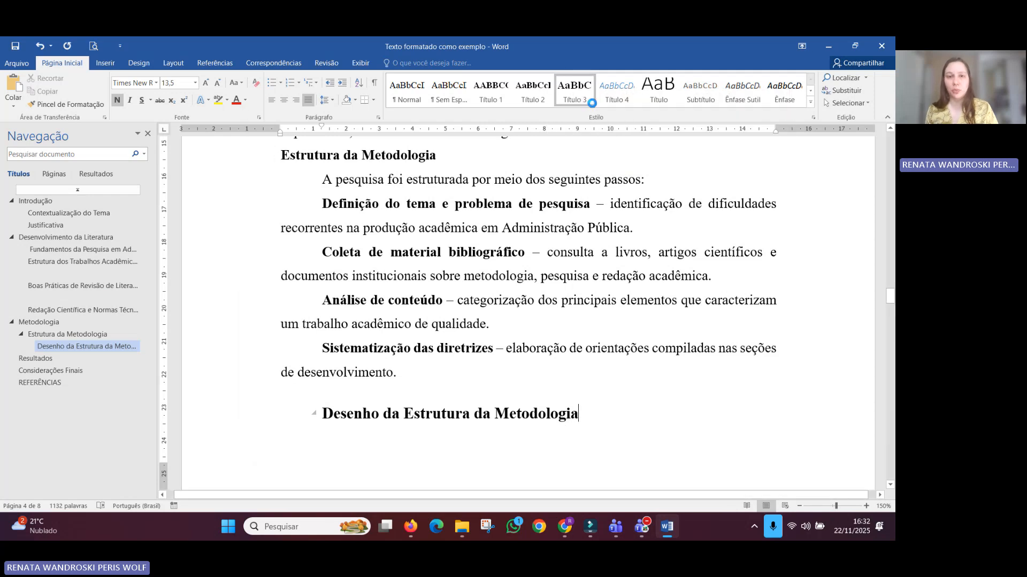
{"action": "left_click", "coordinate": [383, 216]}
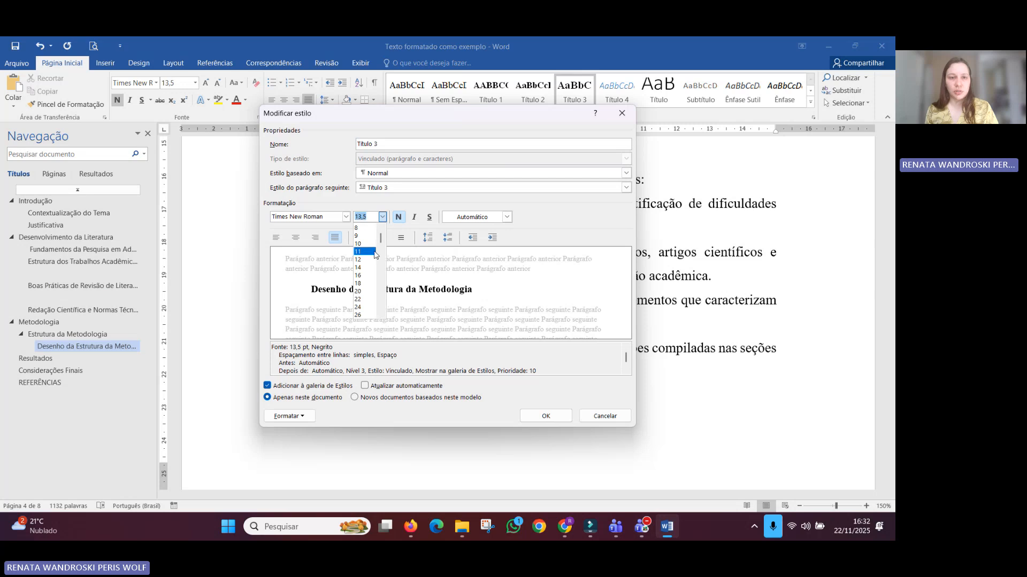
{"action": "left_click", "coordinate": [367, 264]}
{"action": "left_click", "coordinate": [398, 217]}
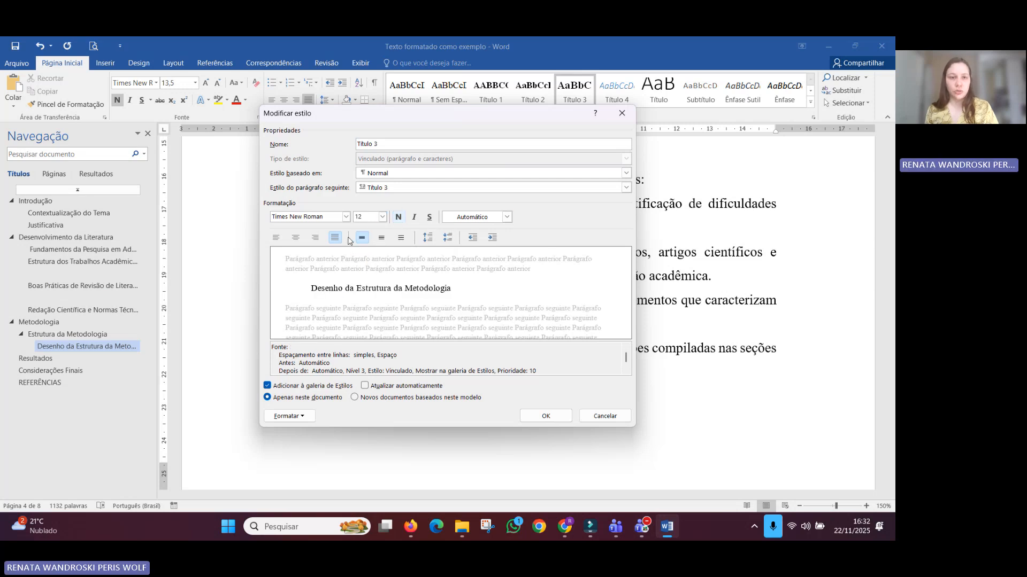
{"action": "left_click", "coordinate": [381, 239]}
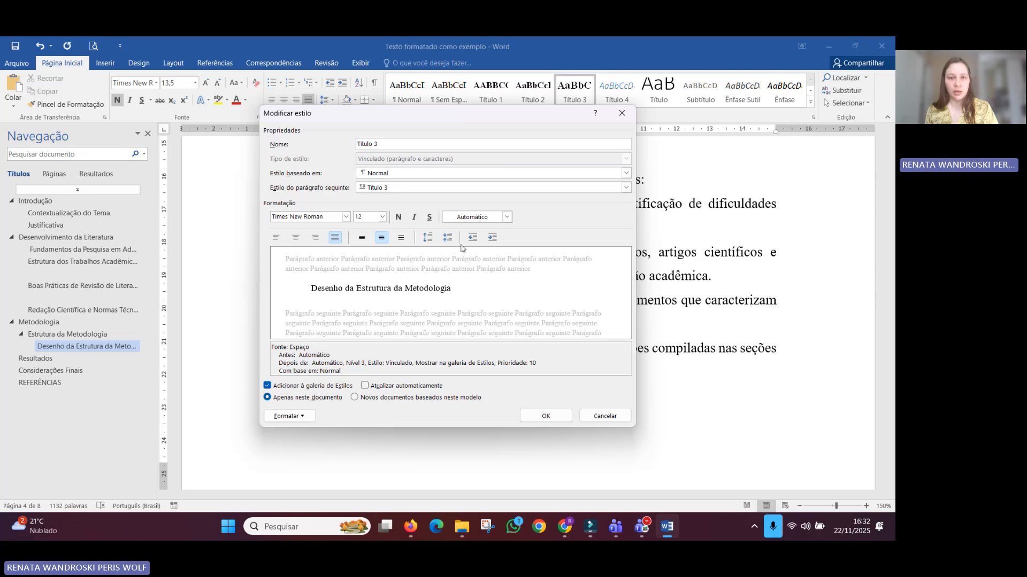
{"action": "left_click", "coordinate": [420, 389]}
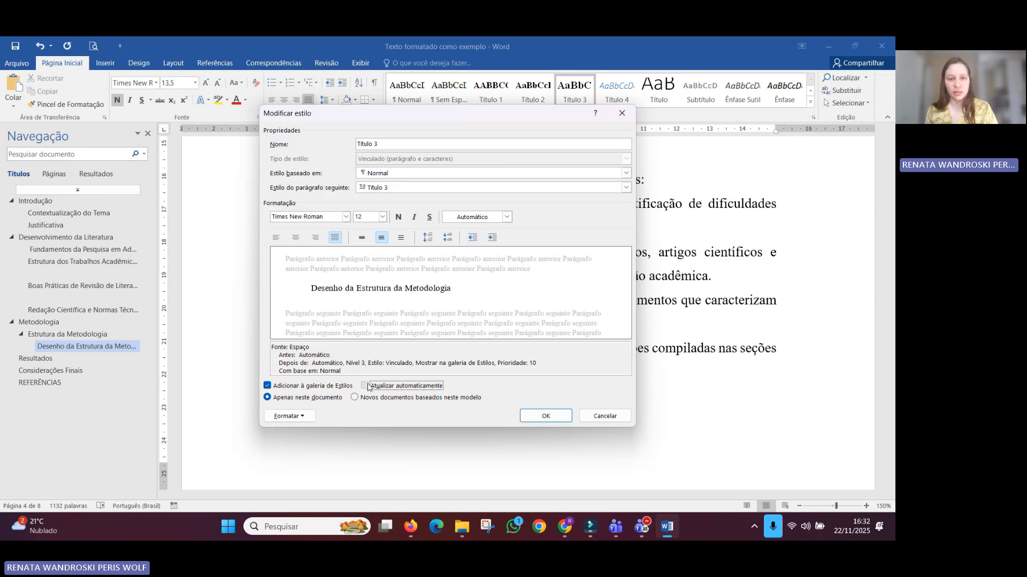
Step: Set the Título 3 paragraph format to no special indent, 0 pt spacing before and after, and 1.5 line spacing, and apply the style changes
{"action": "left_click", "coordinate": [289, 416]}
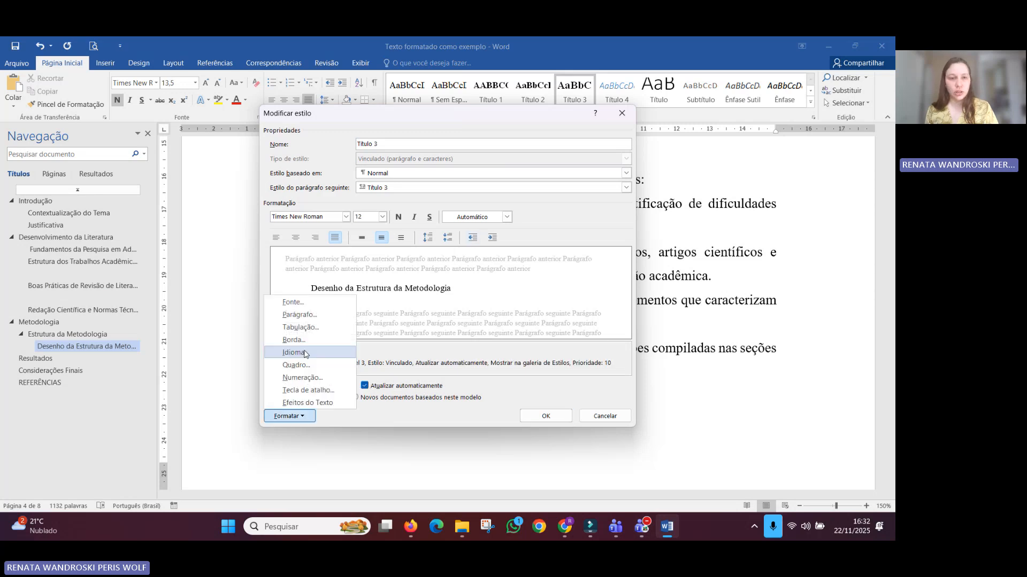
{"action": "left_click", "coordinate": [303, 320]}
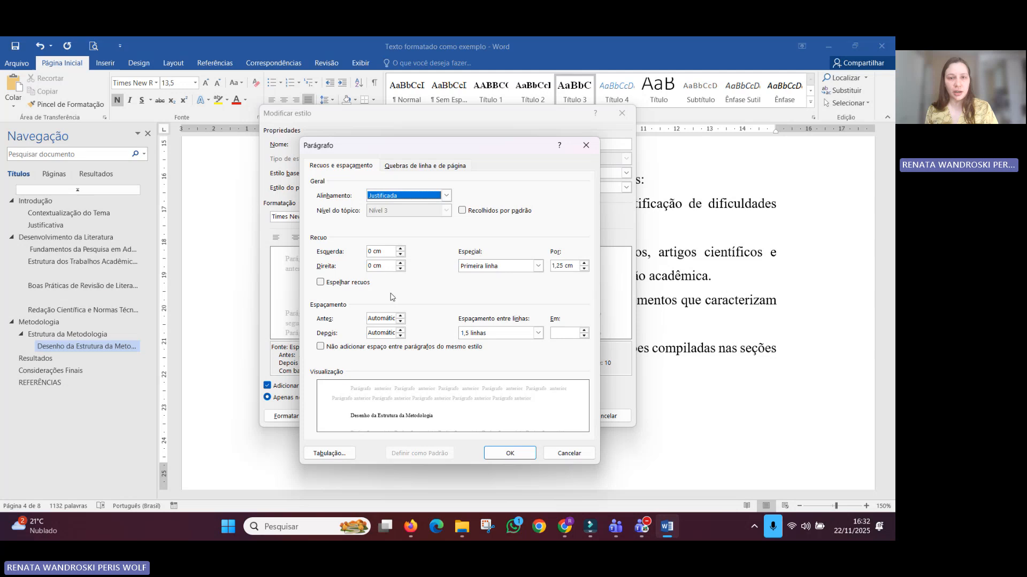
{"action": "left_click", "coordinate": [534, 268]}
{"action": "left_click", "coordinate": [521, 276]}
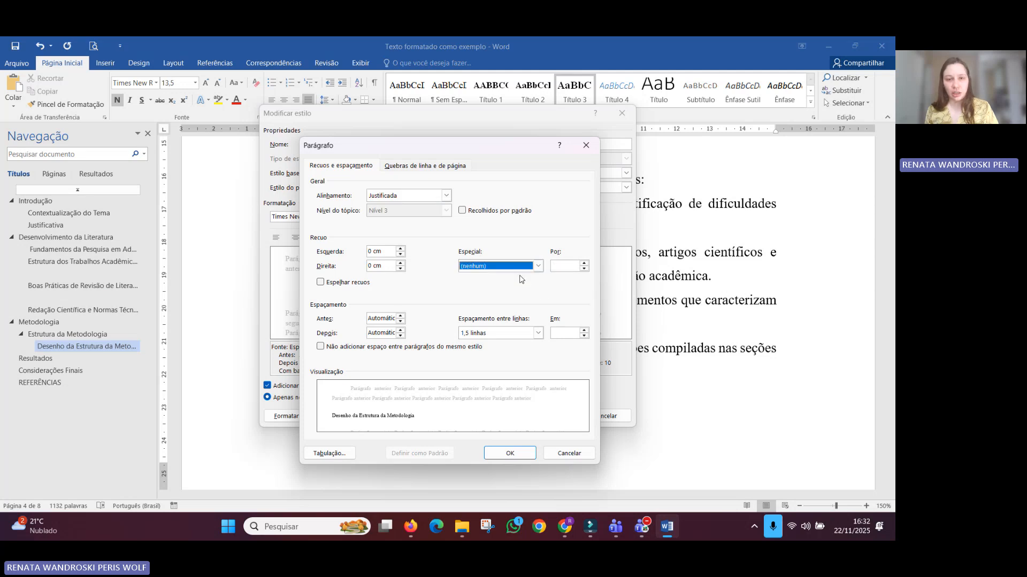
{"action": "left_click", "coordinate": [400, 320]}
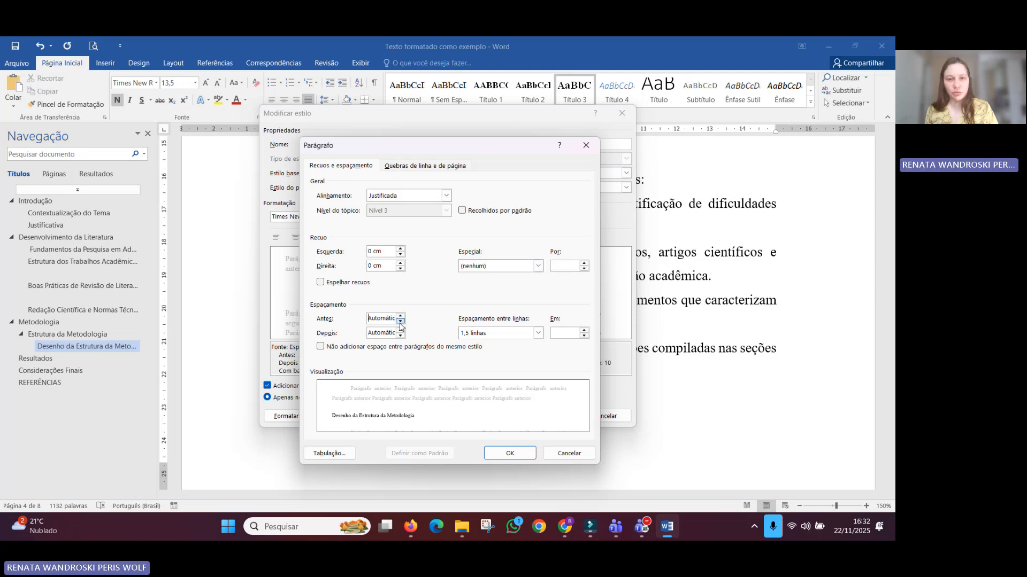
{"action": "left_click", "coordinate": [400, 320]}
{"action": "left_click", "coordinate": [401, 334]}
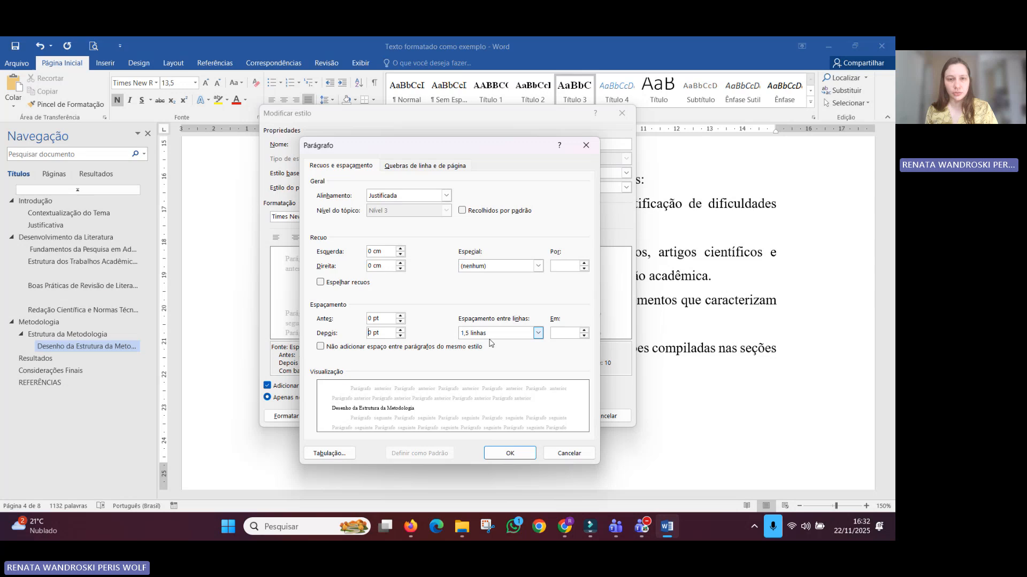
{"action": "left_click", "coordinate": [536, 334]}
{"action": "left_click", "coordinate": [506, 354]}
{"action": "left_click", "coordinate": [523, 449]}
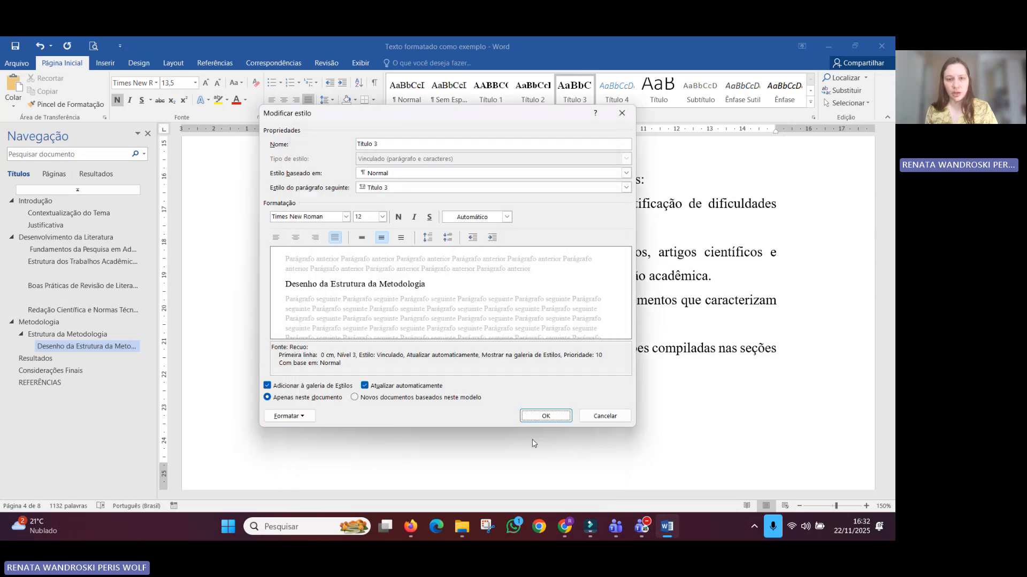
{"action": "left_click", "coordinate": [543, 416]}
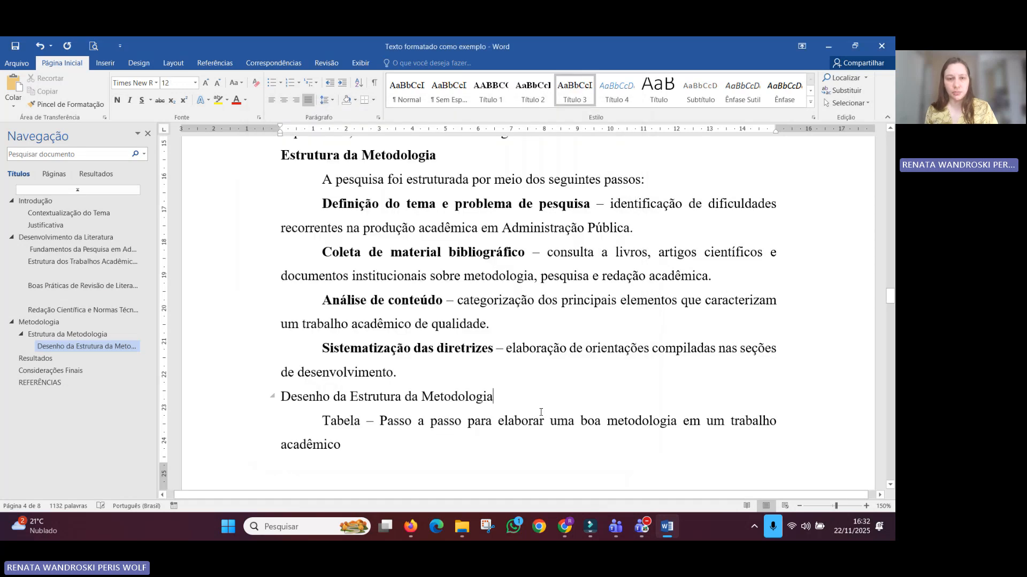
Step: Insert a blank line between the "Sistematização das diretrizes" paragraph and the "Desenho da Estrutura da Metodologia" heading
{"action": "left_click", "coordinate": [399, 372]}
{"action": "key", "text": "Return"}
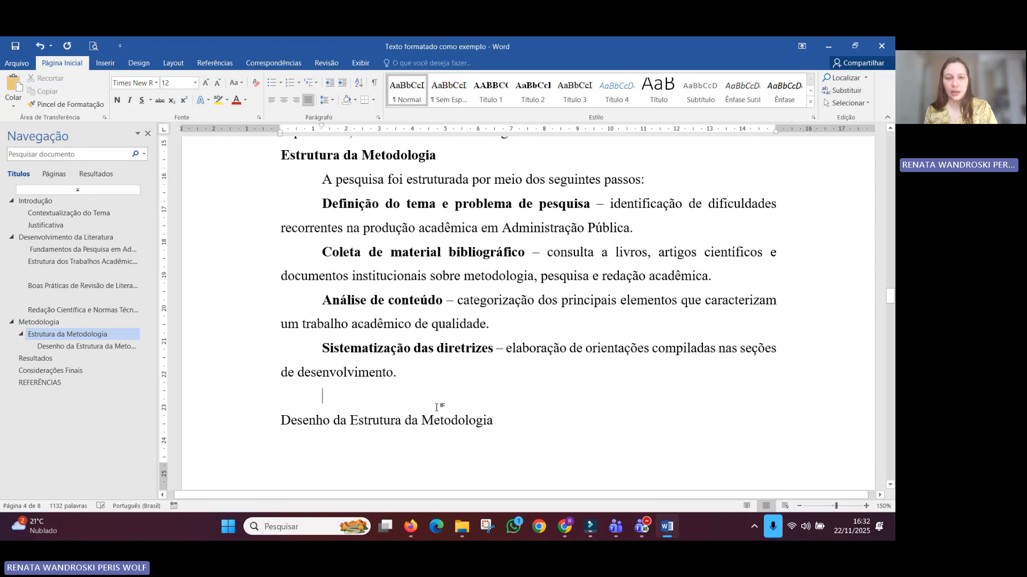
{"action": "left_click", "coordinate": [430, 422]}
{"action": "scroll", "coordinate": [431, 422], "scroll_direction": "down", "scroll_amount": 8}
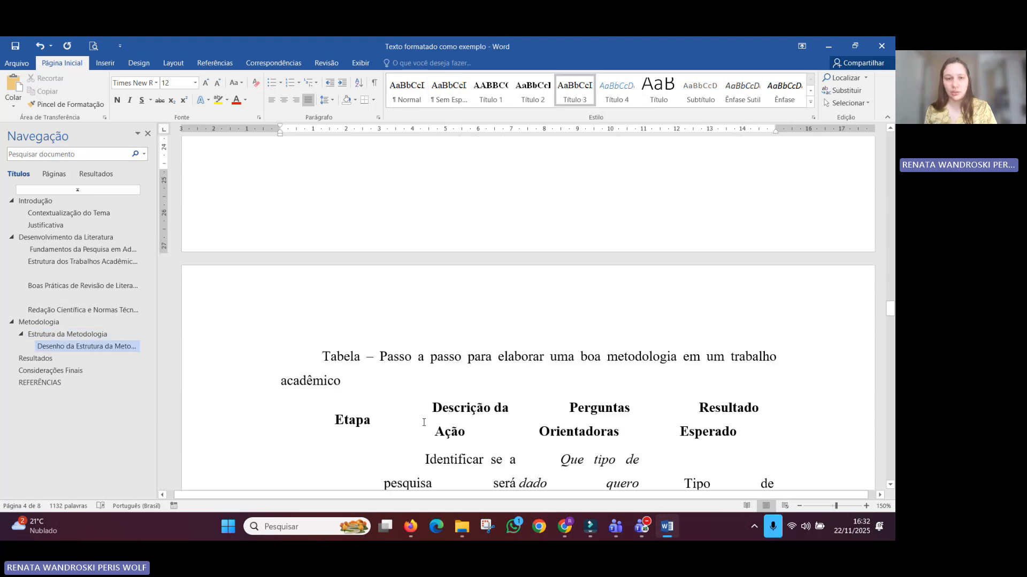
{"action": "scroll", "coordinate": [879, 213], "scroll_direction": "up", "scroll_amount": 3}
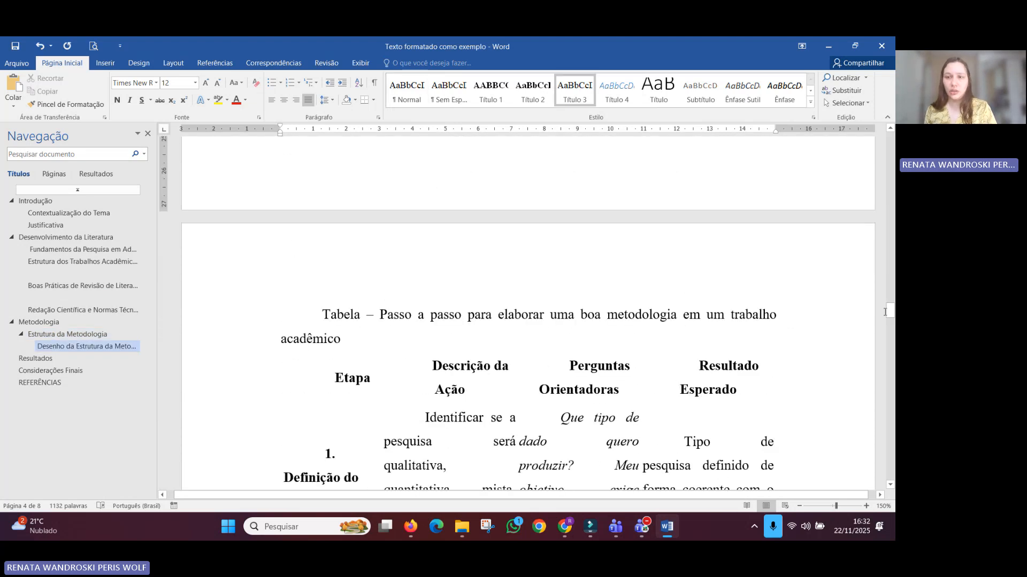
Step: Remove the first-line indent from the "RESUMO" heading at the document's start and center it
{"action": "left_click_drag", "start_coordinate": [888, 317], "coordinate": [878, 112]}
{"action": "left_click", "coordinate": [6, 48]}
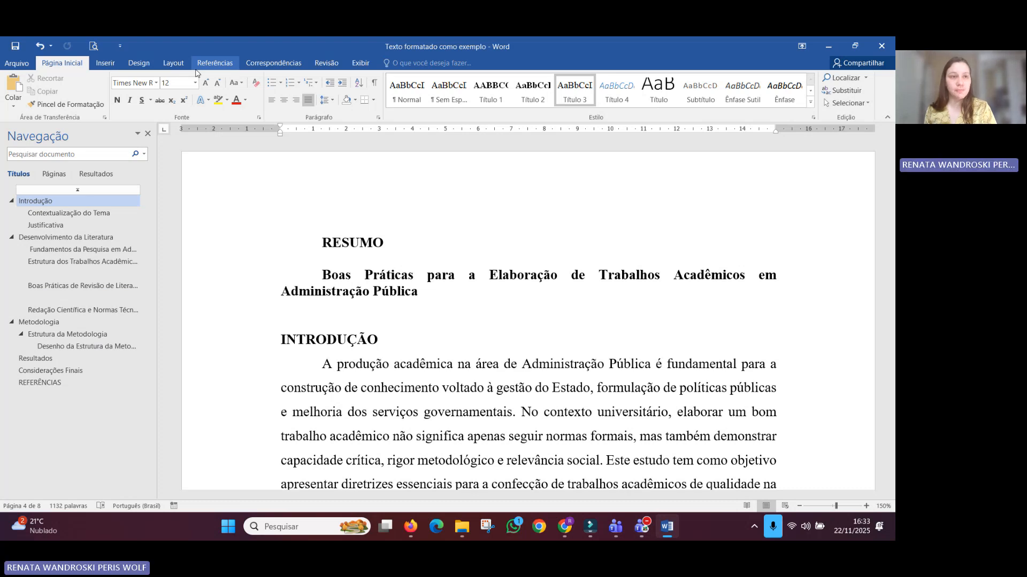
{"action": "left_click", "coordinate": [107, 62]}
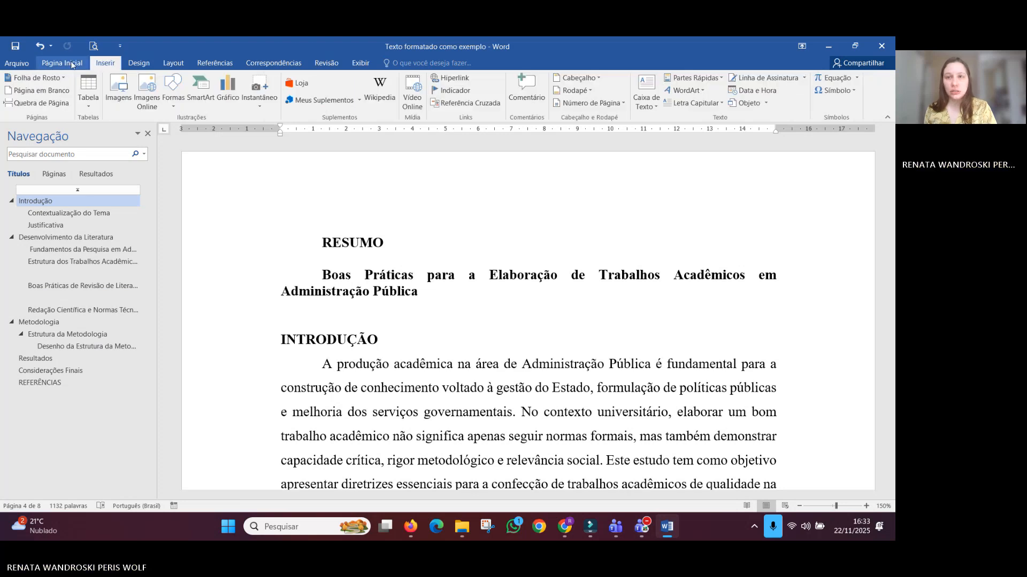
{"action": "left_click", "coordinate": [72, 63]}
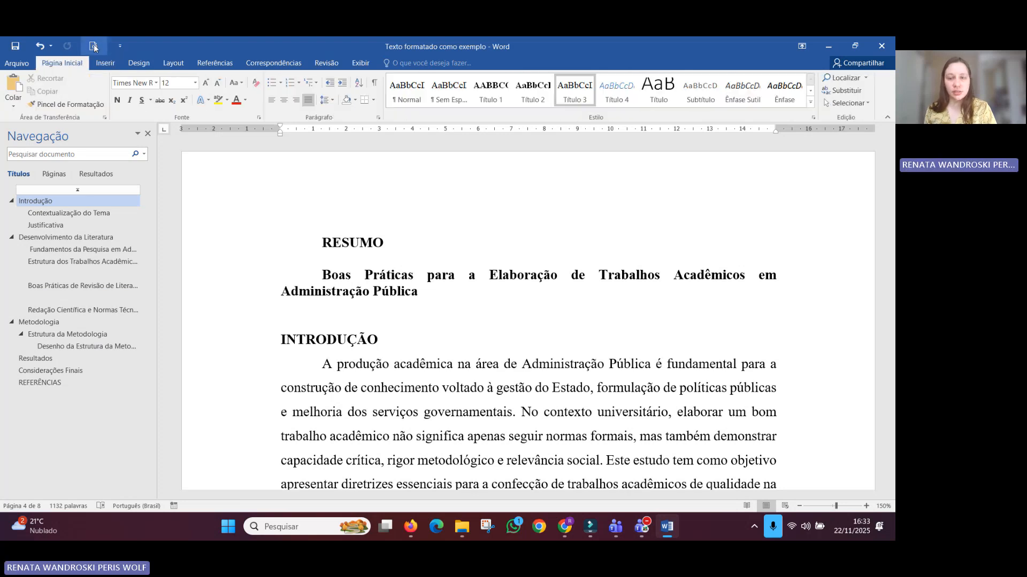
{"action": "left_click", "coordinate": [319, 245]}
{"action": "key", "text": "BackSpace"}
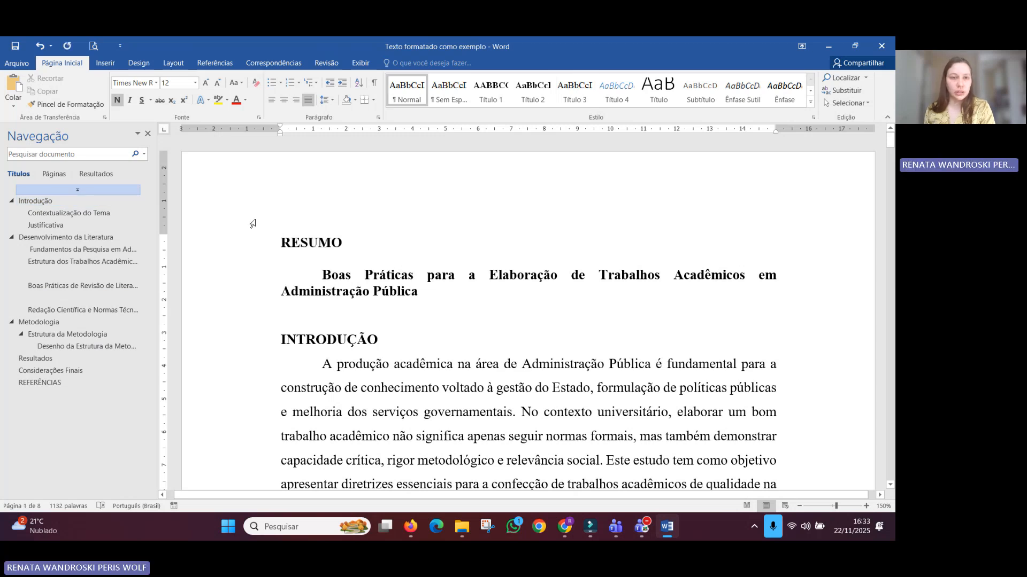
{"action": "left_click", "coordinate": [284, 100]}
Step: Apply the Normal style to the title "Boas Práticas para a Elaboração de Trabalhos Acadêmicos em Administração Pública"
{"action": "left_click_drag", "start_coordinate": [322, 275], "coordinate": [427, 298]}
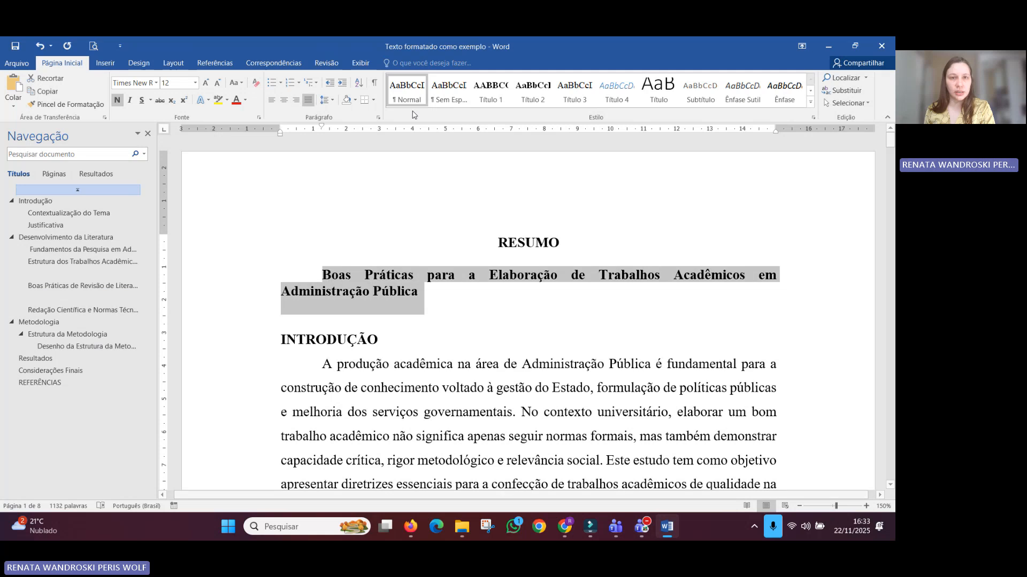
{"action": "left_click", "coordinate": [408, 99]}
{"action": "left_click", "coordinate": [315, 339]}
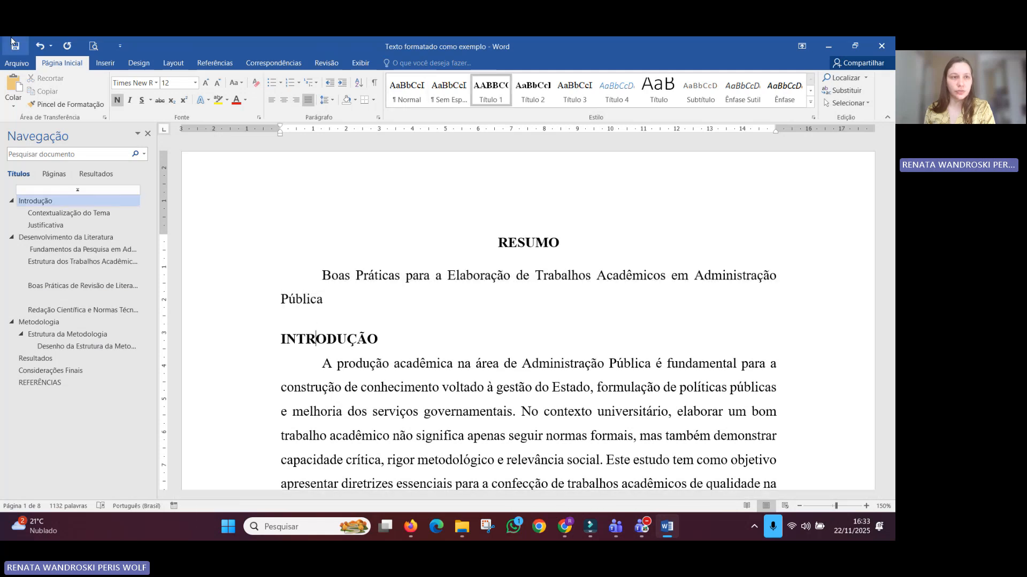
{"action": "left_click", "coordinate": [310, 363]}
Step: Number the "INTRODUÇÃO" heading with the 1., 2., 3. format and decrease its indent to align it with the margin
{"action": "left_click", "coordinate": [279, 338]}
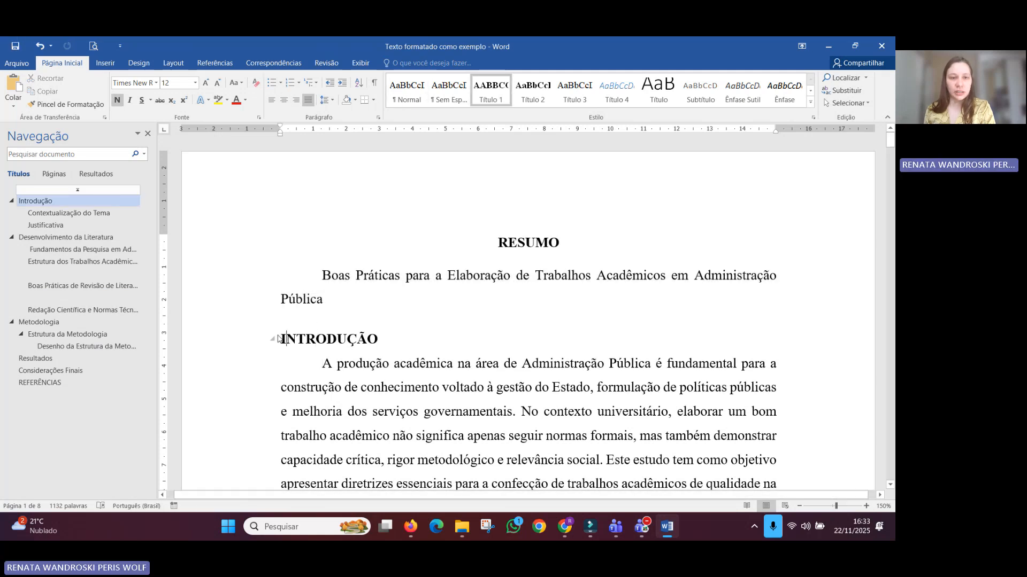
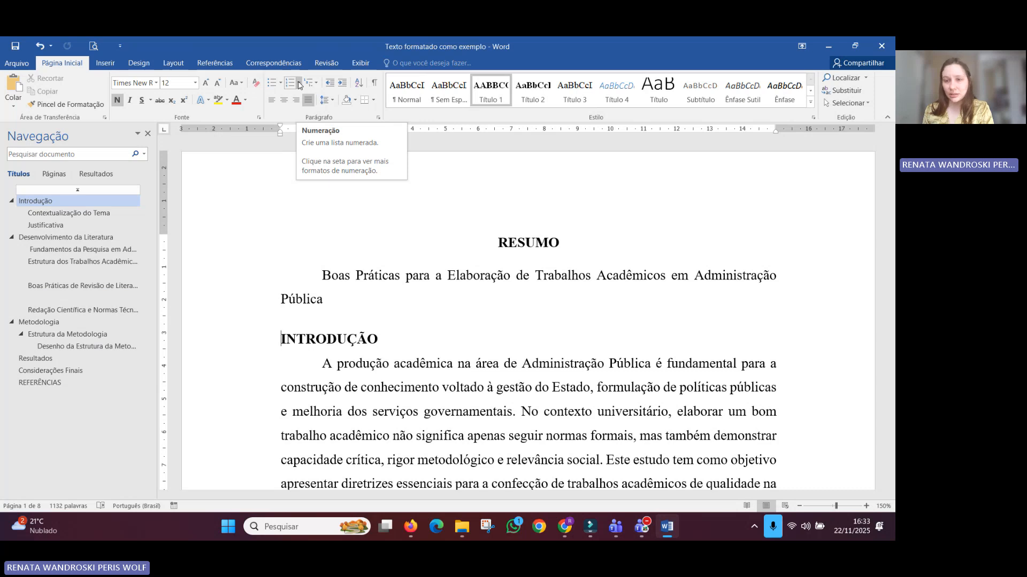
{"action": "left_click", "coordinate": [300, 84]}
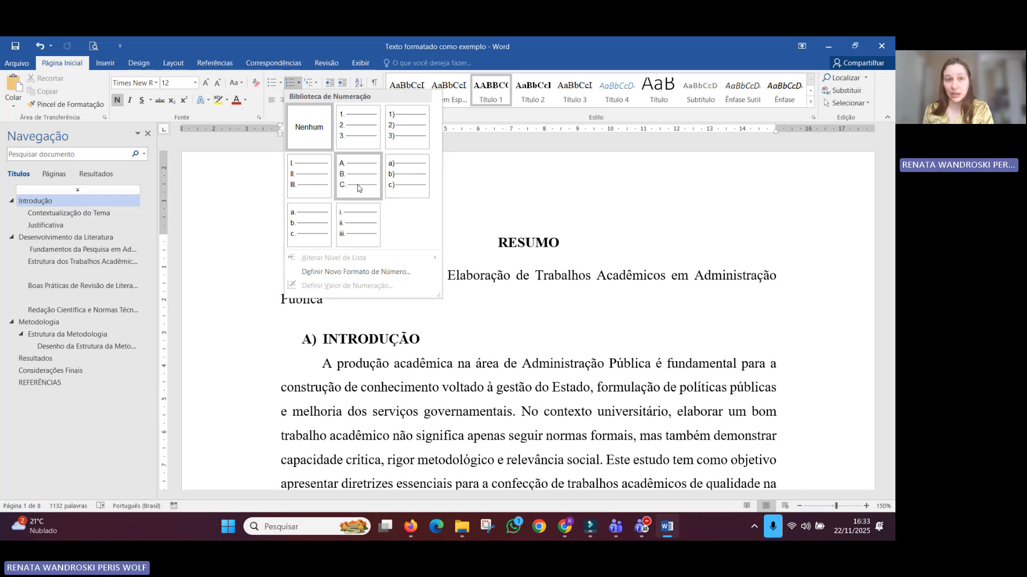
{"action": "left_click", "coordinate": [348, 138]}
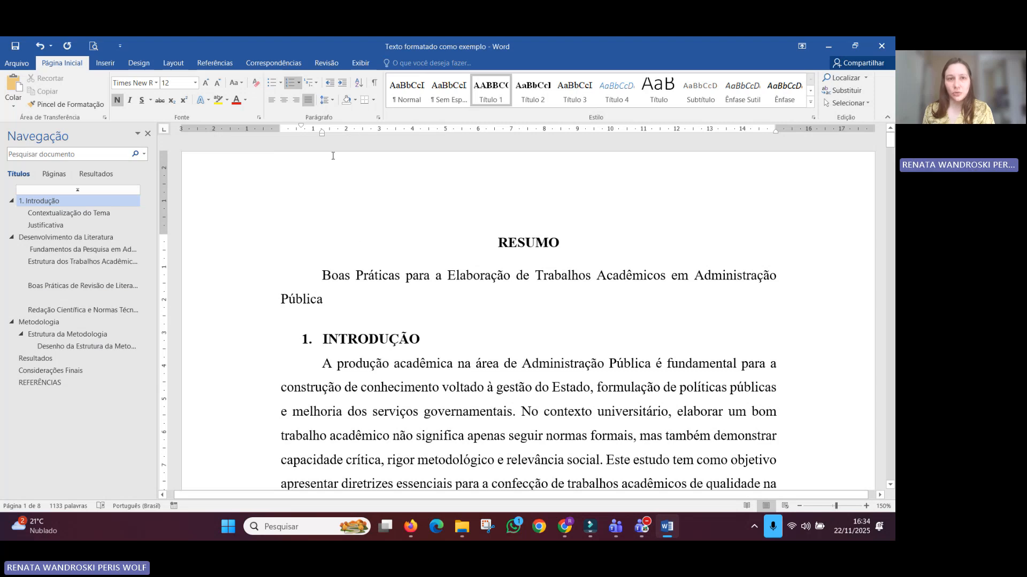
{"action": "left_click", "coordinate": [329, 83]}
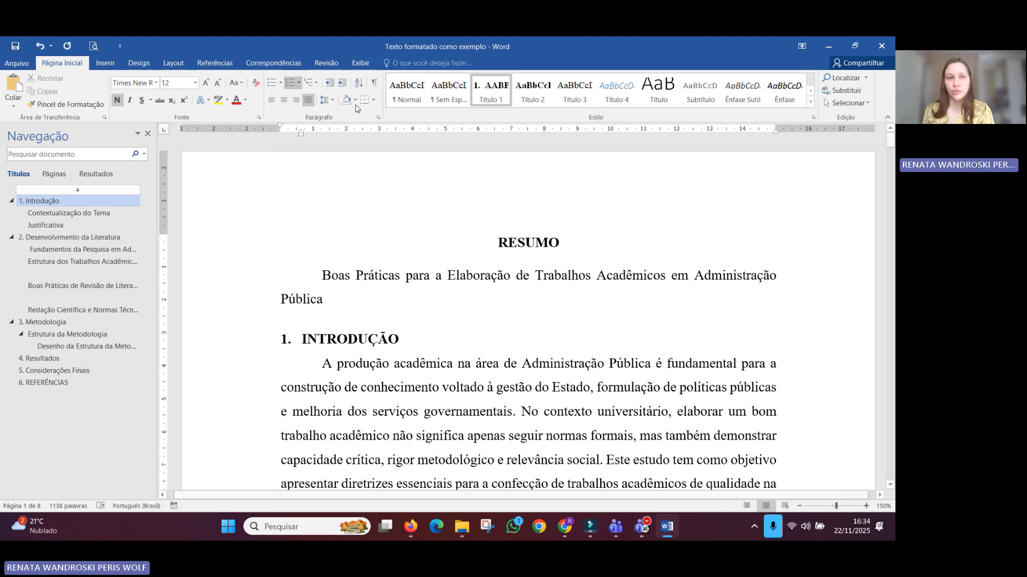
{"action": "left_click", "coordinate": [299, 84]}
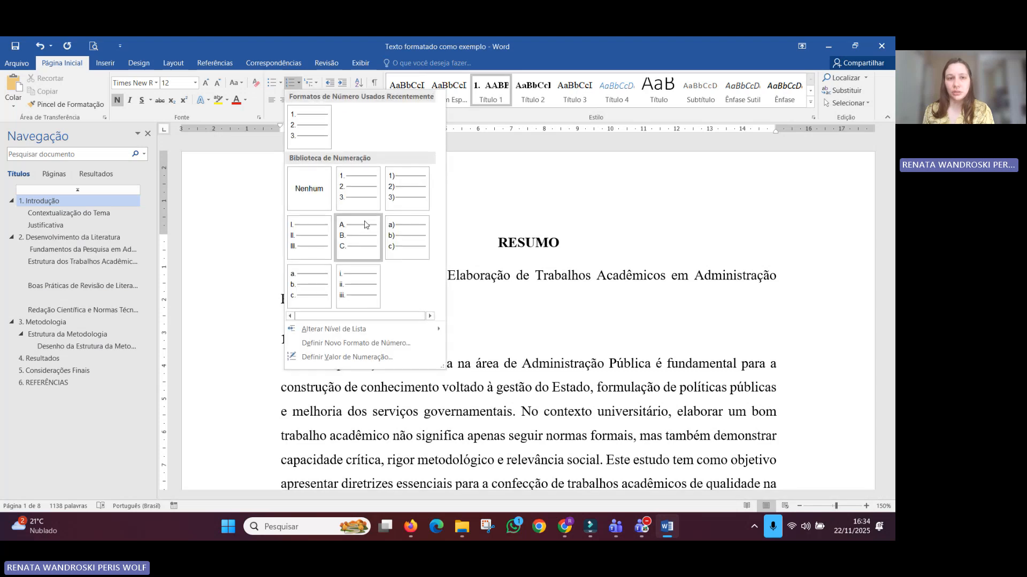
{"action": "right_click", "coordinate": [357, 203]}
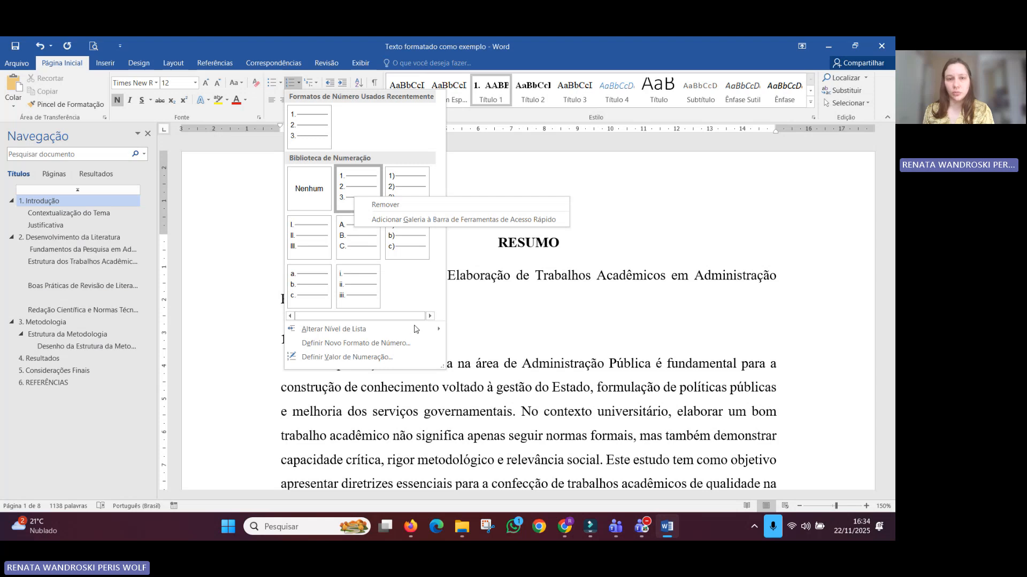
{"action": "mouse_move", "coordinate": [442, 332]}
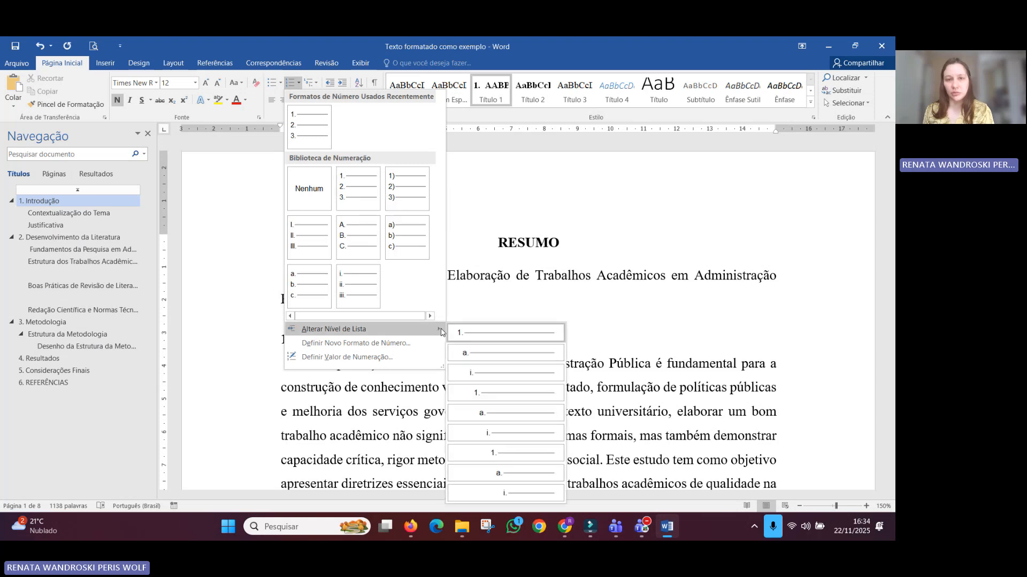
{"action": "left_click", "coordinate": [475, 303]}
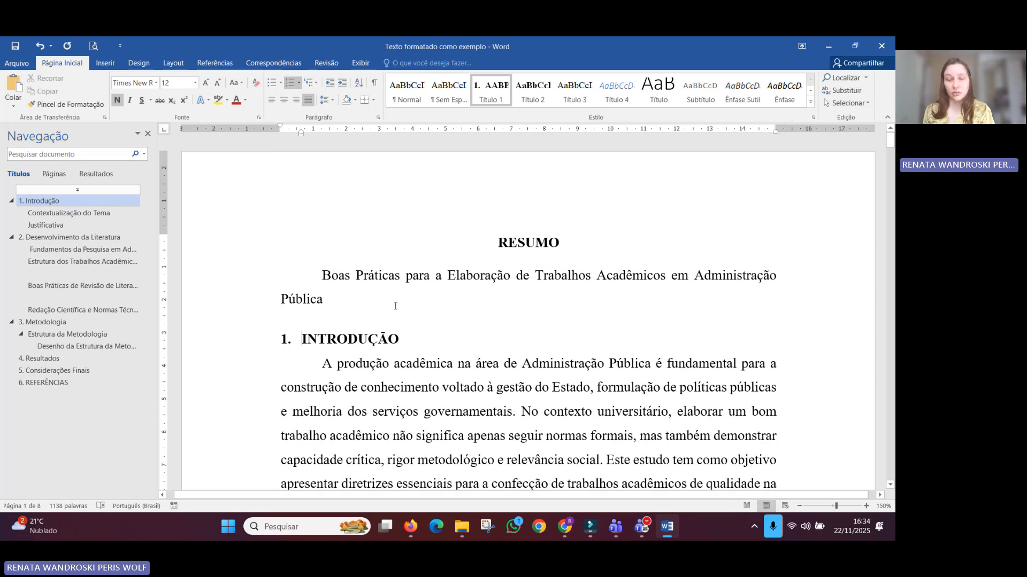
Step: Replace "DESENVOLVIMENTO" with "REVISÃO" in the heading "DESENVOLVIMENTO DA LITERATURA"
{"action": "left_click", "coordinate": [51, 238]}
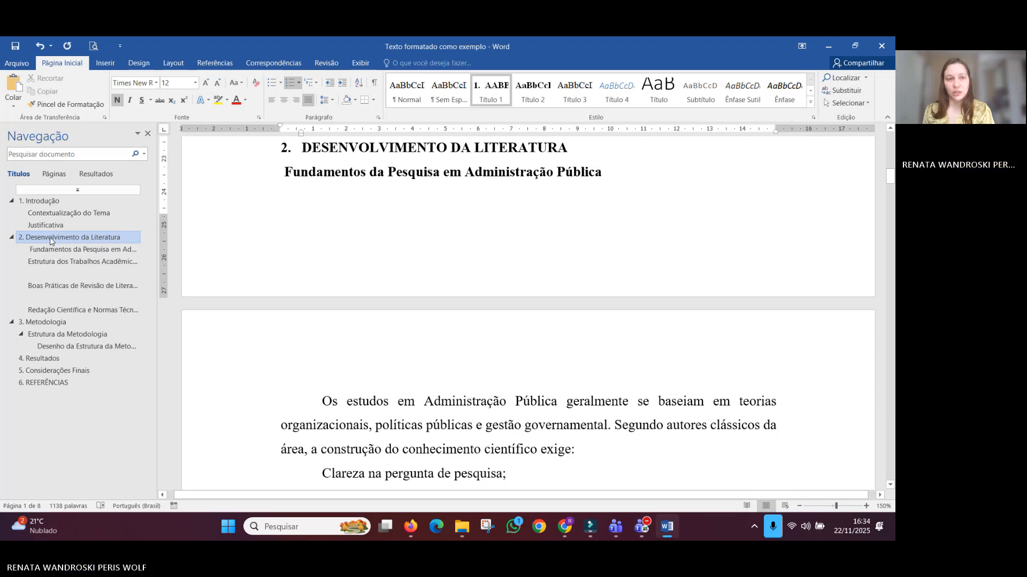
{"action": "left_click_drag", "start_coordinate": [449, 148], "coordinate": [302, 152]}
{"action": "type", "text": "REVIS"}
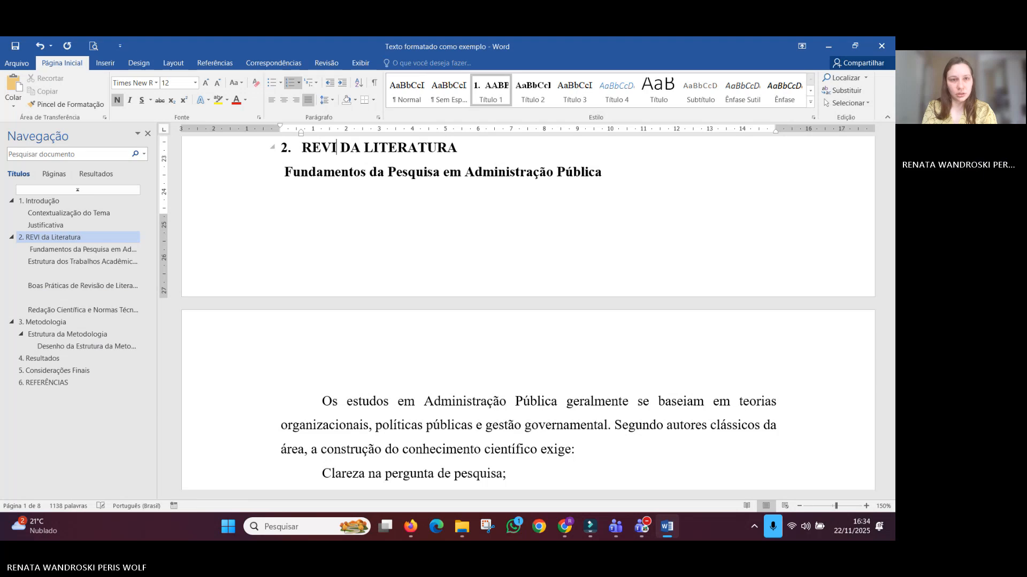
{"action": "type", "text": "ÃO"}
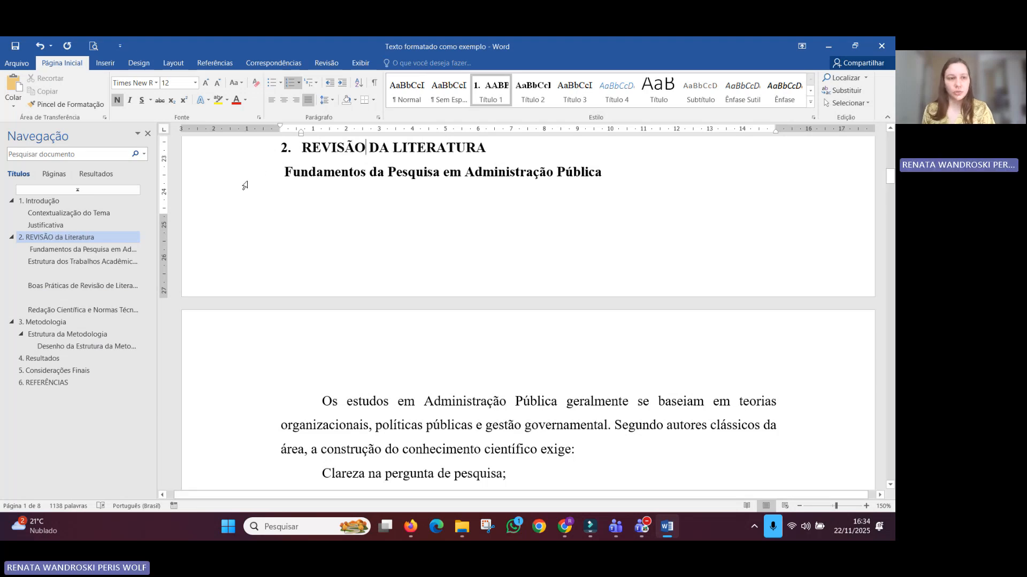
Step: Remove the numbering from the "REFERÊNCIAS" heading at the document's end and insert an empty line above it
{"action": "left_click", "coordinate": [53, 321]}
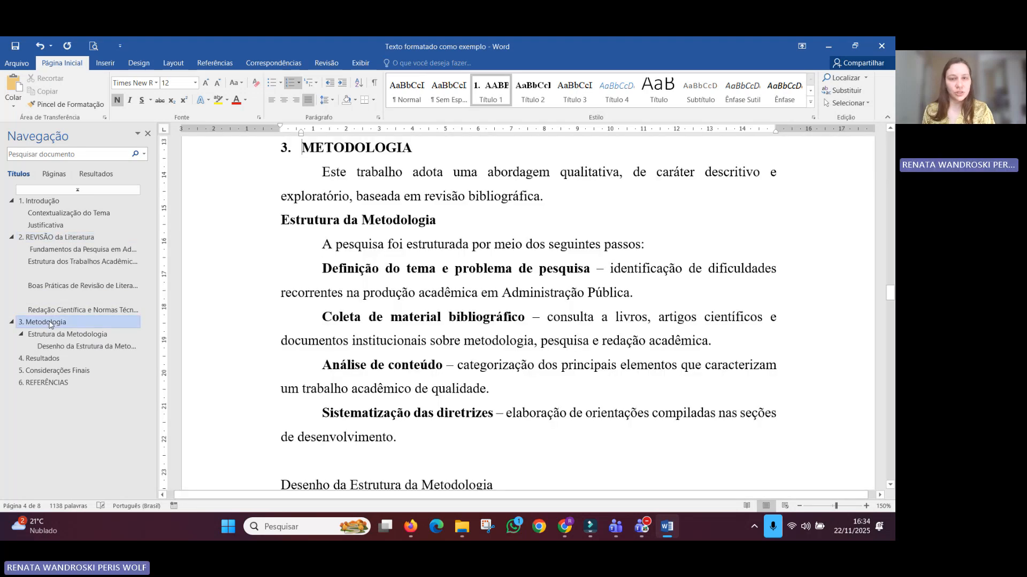
{"action": "left_click", "coordinate": [38, 358]}
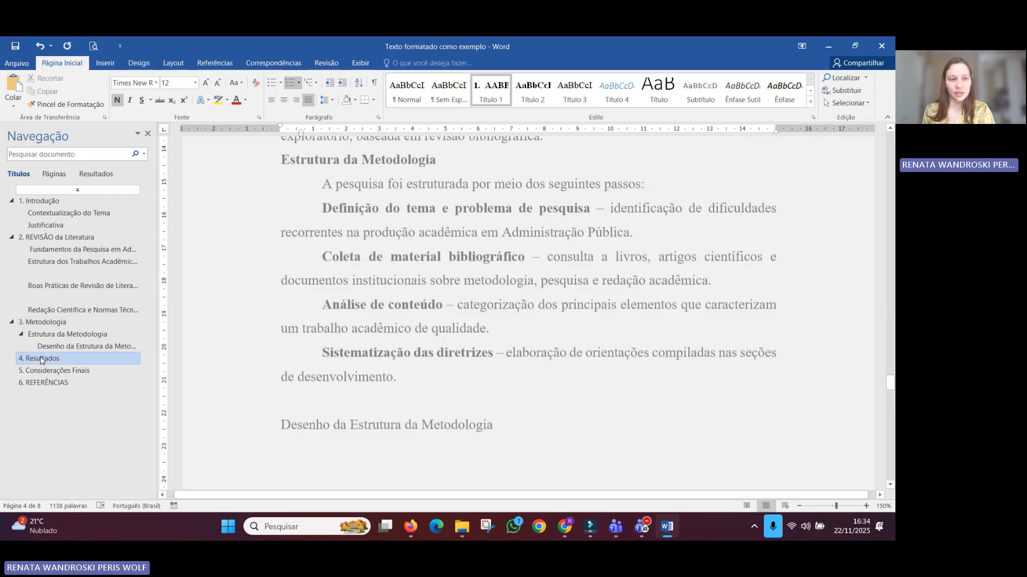
{"action": "scroll", "coordinate": [228, 346], "scroll_direction": "down", "scroll_amount": 15}
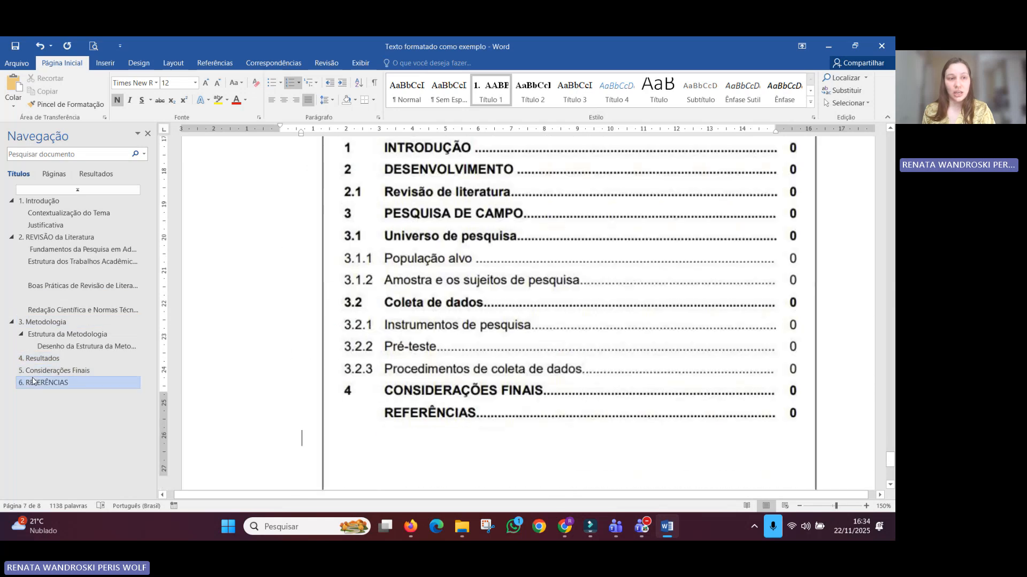
{"action": "scroll", "coordinate": [228, 346], "scroll_direction": "down", "scroll_amount": 2}
{"action": "key", "text": "BackSpace"}
{"action": "key", "text": "BackSpace"}
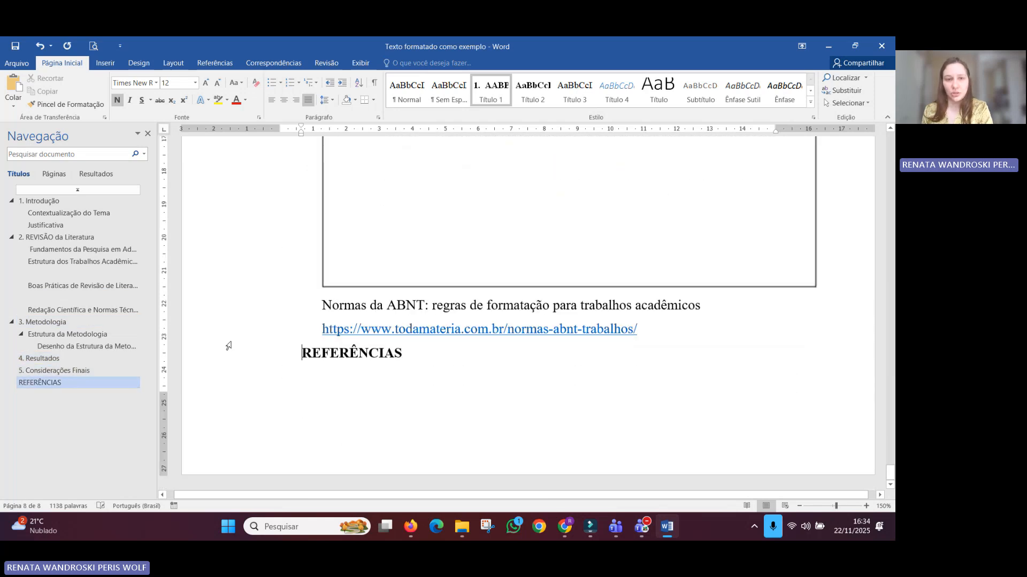
{"action": "key", "text": "Return"}
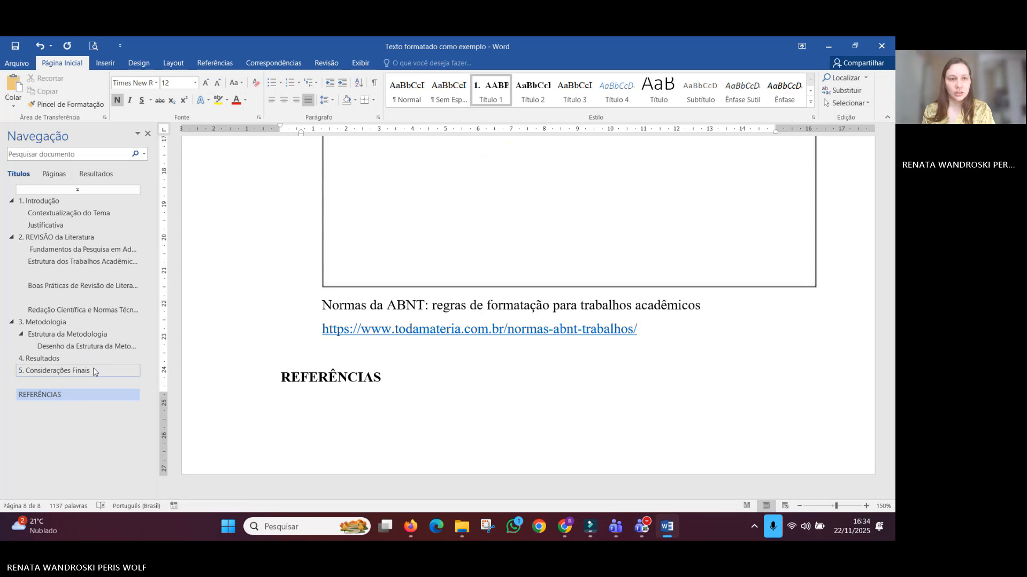
Step: Apply the multilevel list 1 Título 1, 1.1 Título 2, 1.1.1 Título 3 from the "Contextualização do Tema" heading
{"action": "scroll", "coordinate": [230, 342], "scroll_direction": "up", "scroll_amount": 5}
{"action": "scroll", "coordinate": [234, 338], "scroll_direction": "up", "scroll_amount": 1}
{"action": "left_click", "coordinate": [281, 270]}
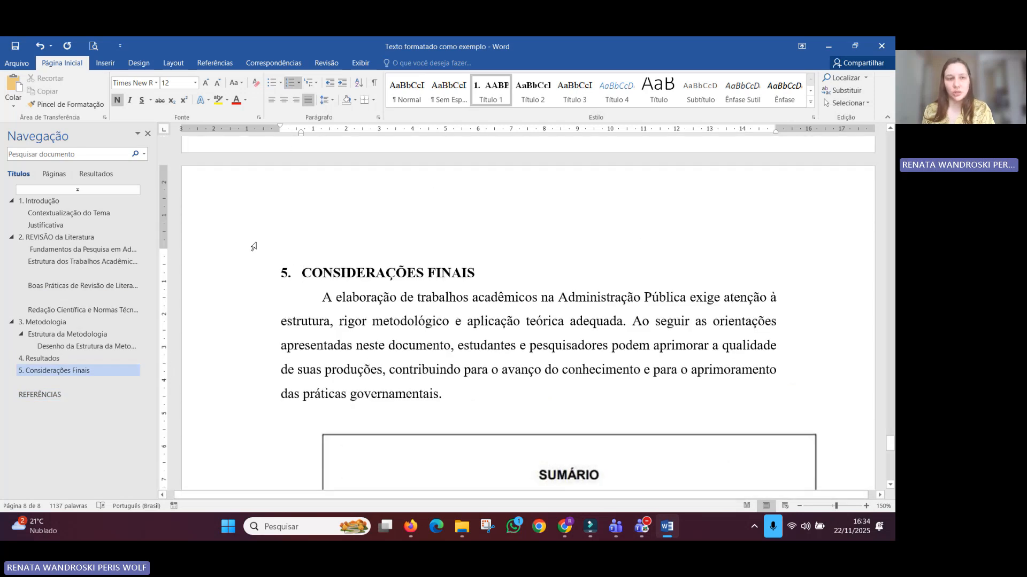
{"action": "left_click", "coordinate": [50, 359]}
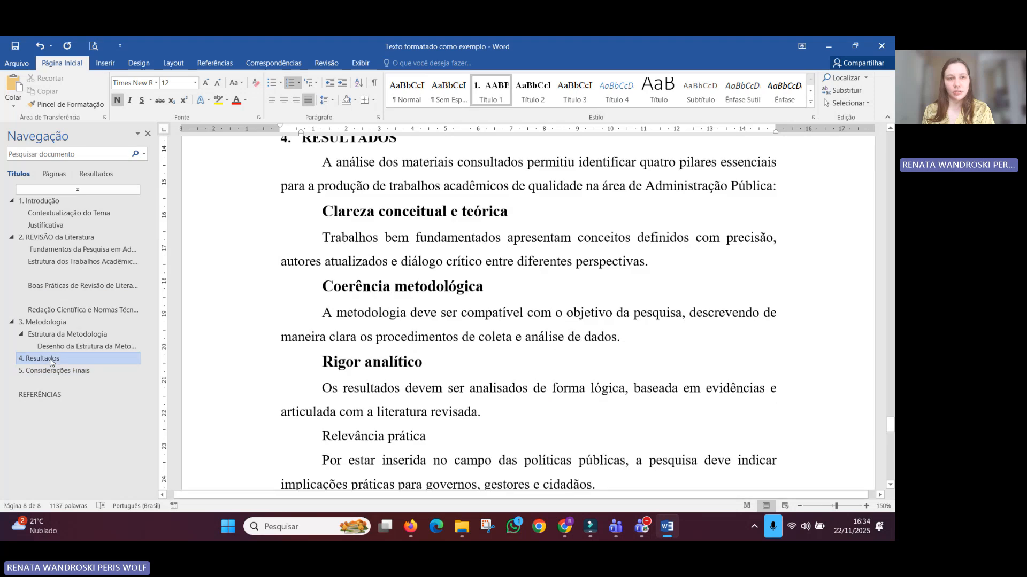
{"action": "left_click", "coordinate": [50, 321]}
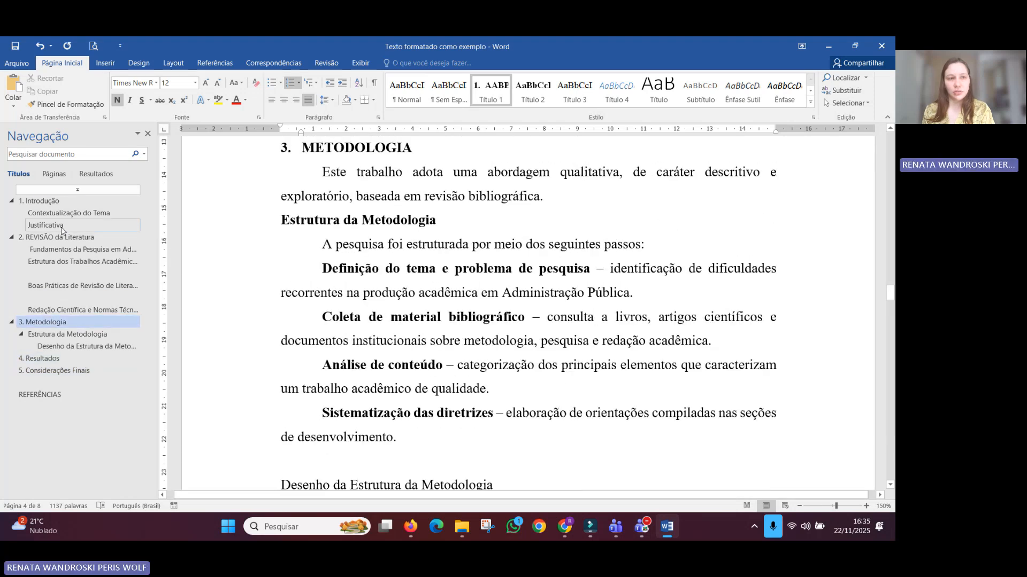
{"action": "left_click", "coordinate": [59, 202]}
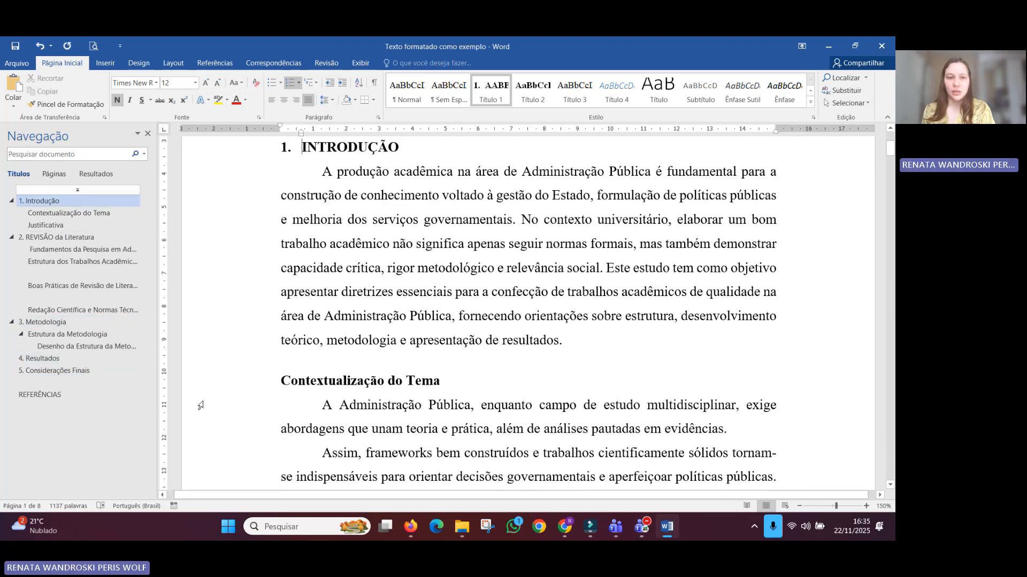
{"action": "left_click", "coordinate": [282, 377]}
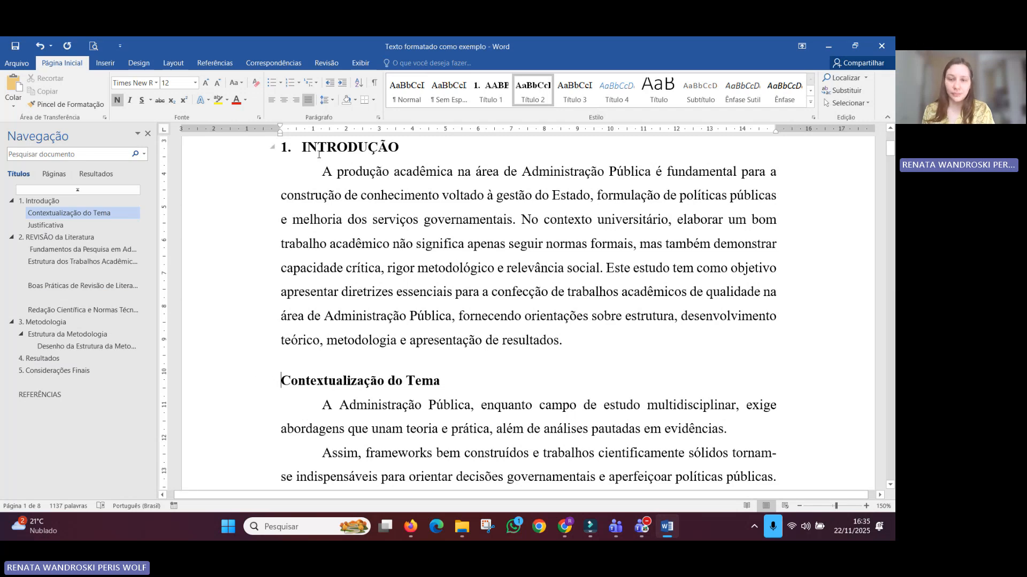
{"action": "left_click", "coordinate": [315, 84]}
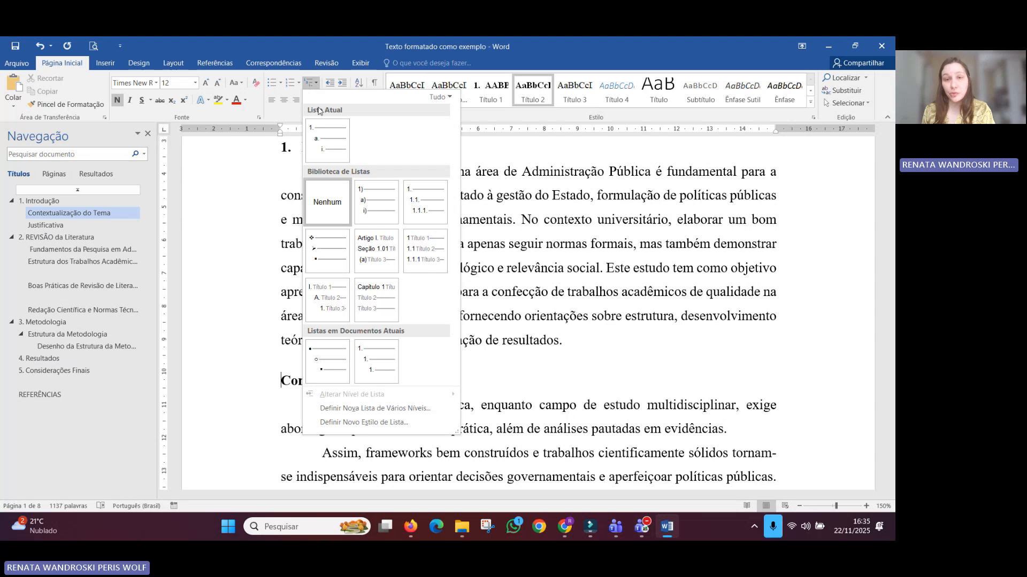
{"action": "mouse_move", "coordinate": [423, 214]}
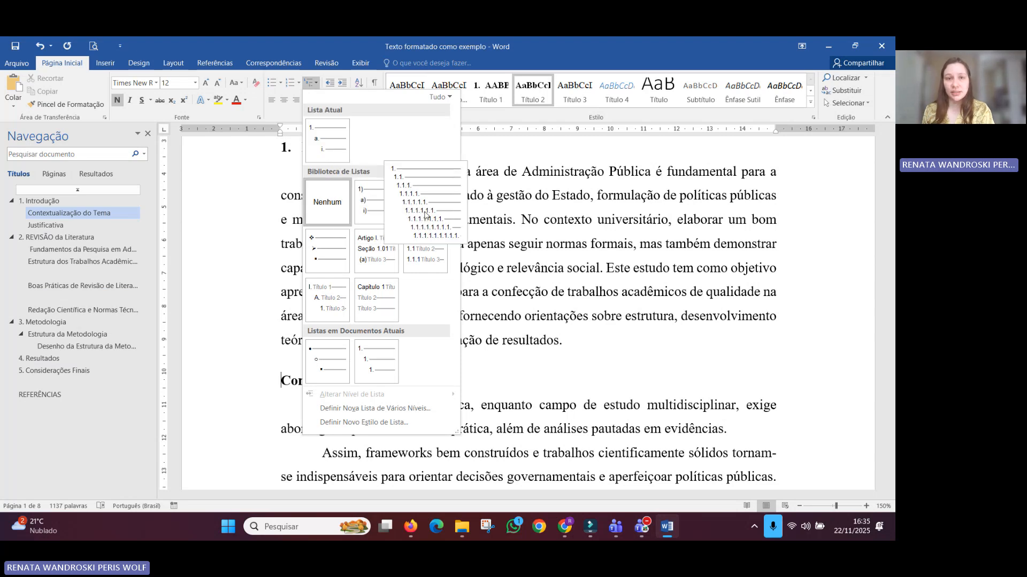
{"action": "mouse_move", "coordinate": [418, 272]}
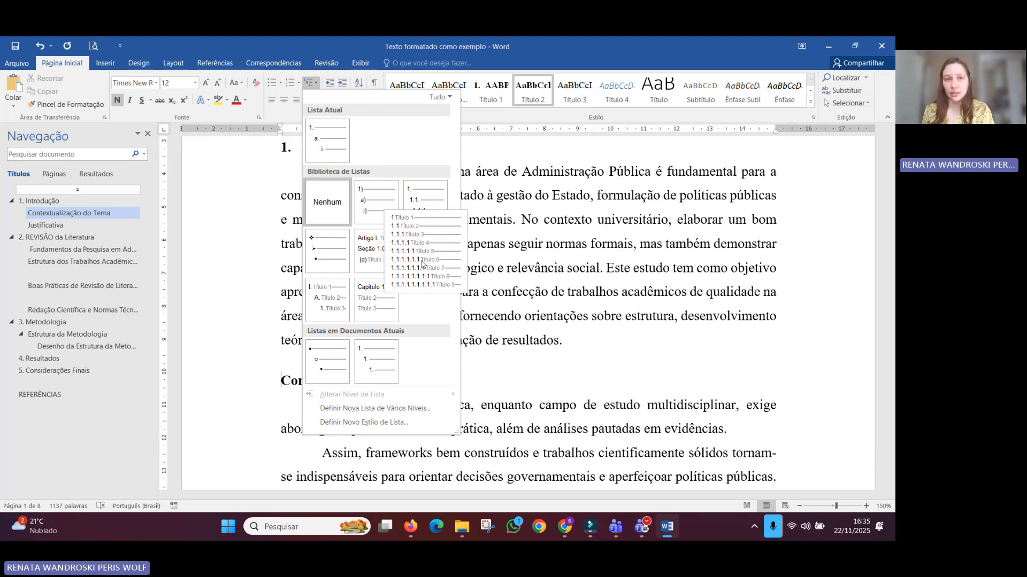
{"action": "mouse_move", "coordinate": [418, 247]}
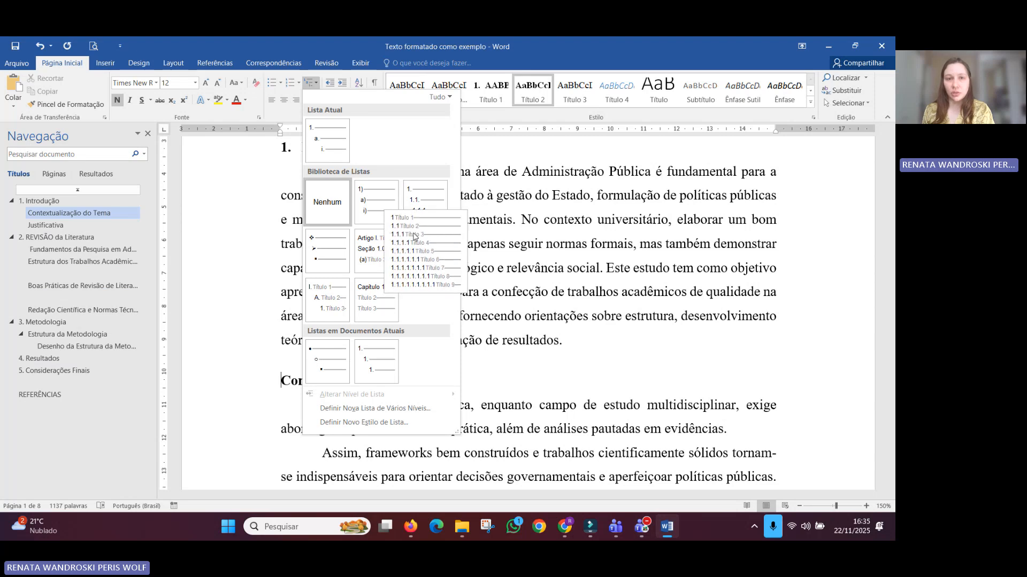
{"action": "left_click", "coordinate": [429, 264]}
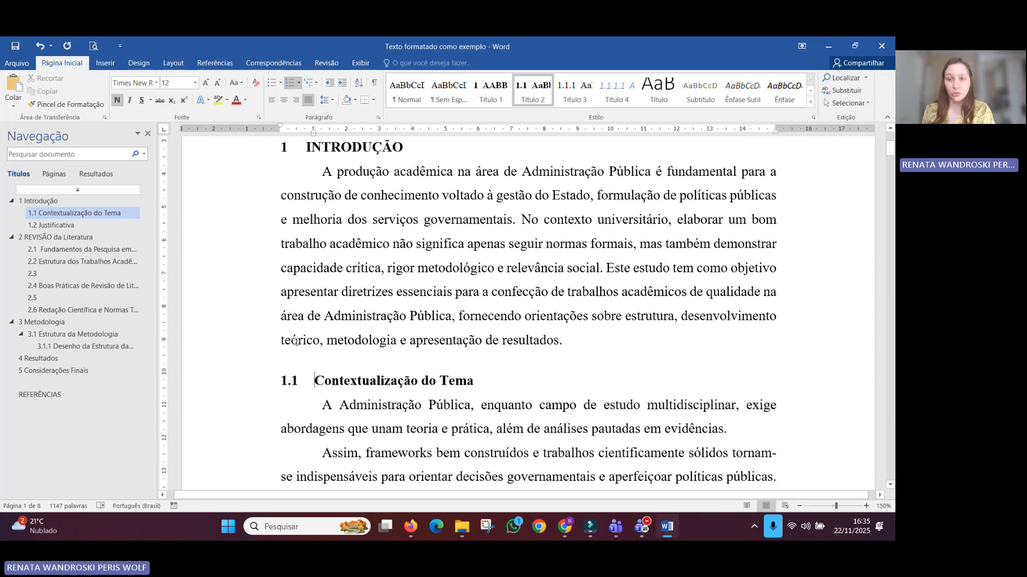
Step: Apply the Normal style to the empty heading 2.3 above "Boas Práticas de Revisão de Literatura"
{"action": "scroll", "coordinate": [375, 350], "scroll_direction": "down", "scroll_amount": 5}
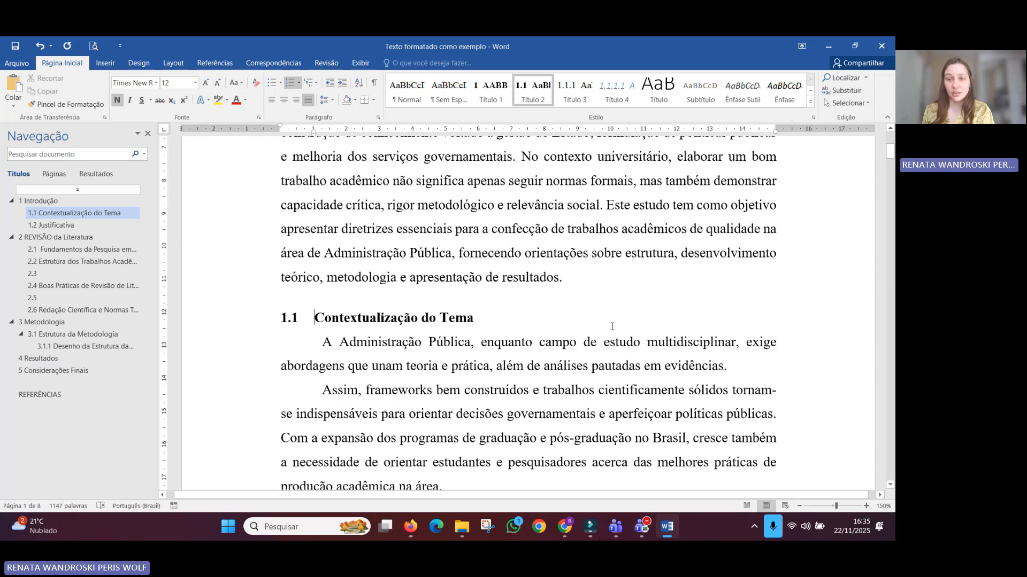
{"action": "scroll", "coordinate": [431, 356], "scroll_direction": "down", "scroll_amount": 1}
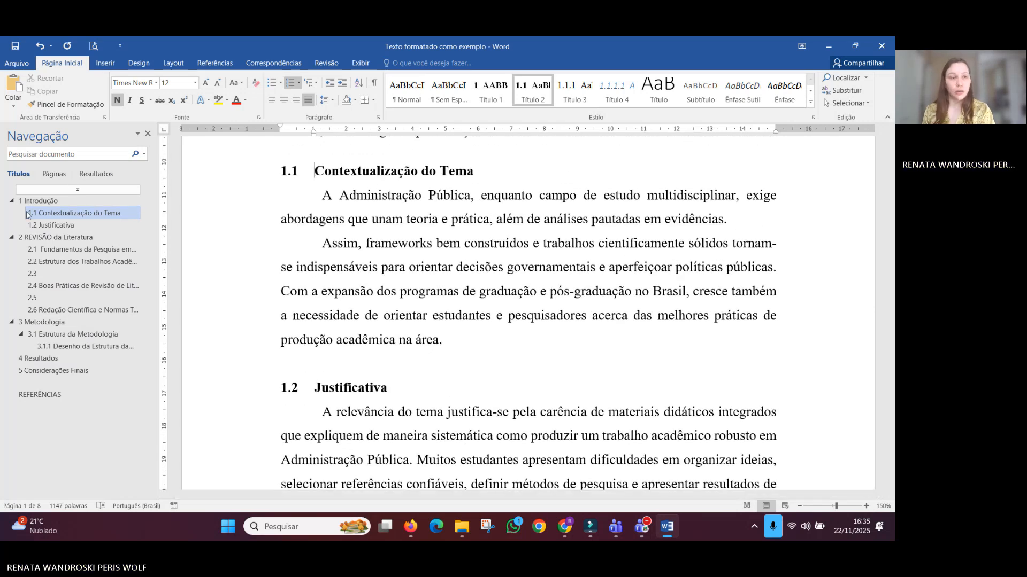
{"action": "left_click", "coordinate": [39, 227]}
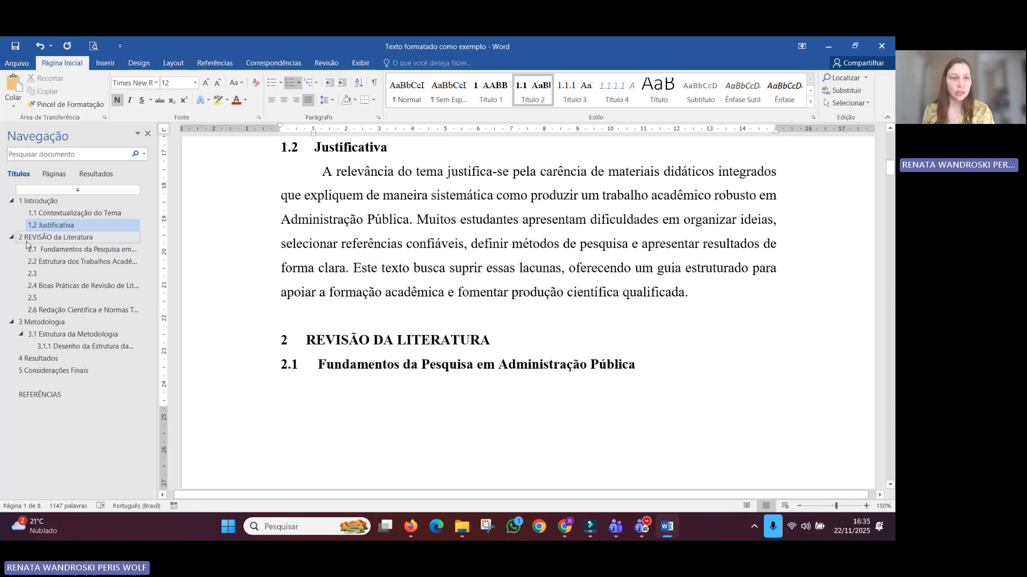
{"action": "left_click", "coordinate": [35, 245]}
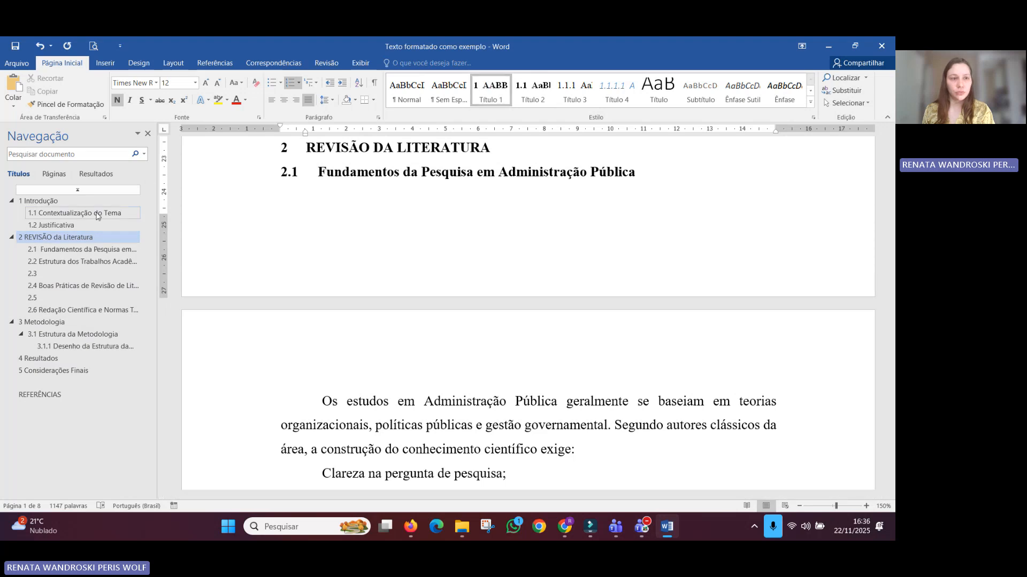
{"action": "left_click", "coordinate": [78, 251]}
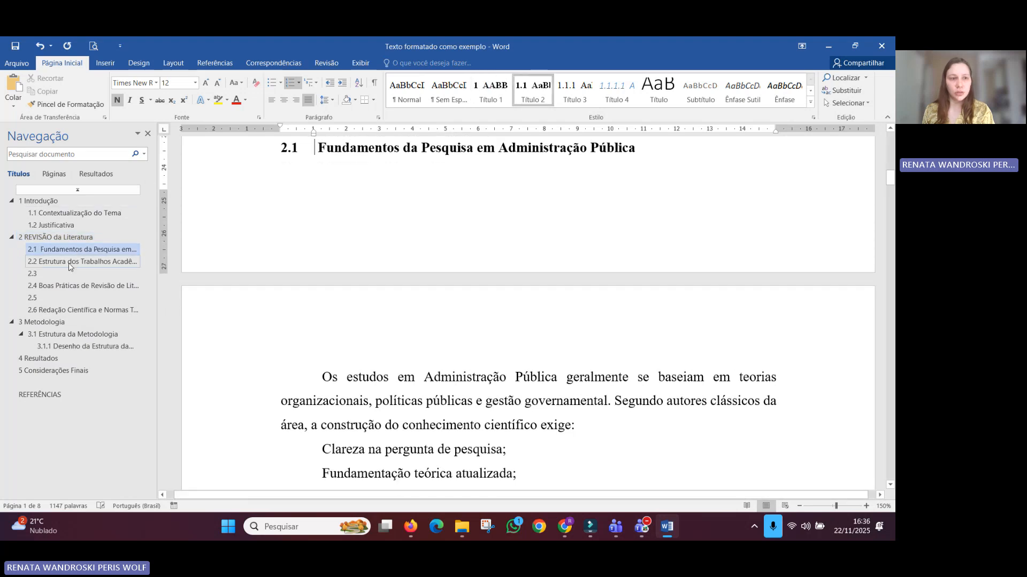
{"action": "left_click", "coordinate": [58, 276]}
{"action": "scroll", "coordinate": [418, 294], "scroll_direction": "up", "scroll_amount": 1}
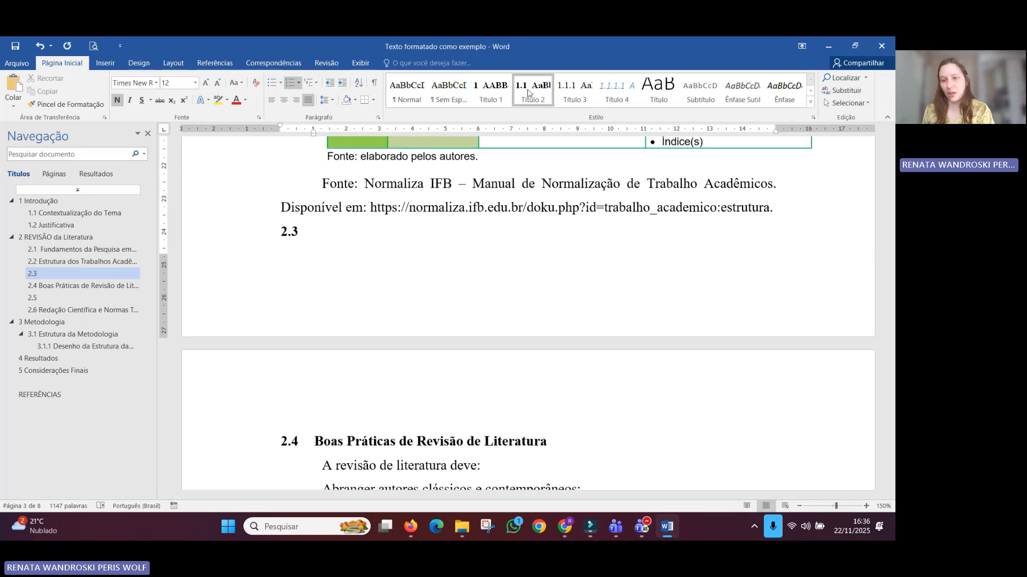
{"action": "left_click", "coordinate": [490, 91]}
{"action": "left_click", "coordinate": [405, 101]}
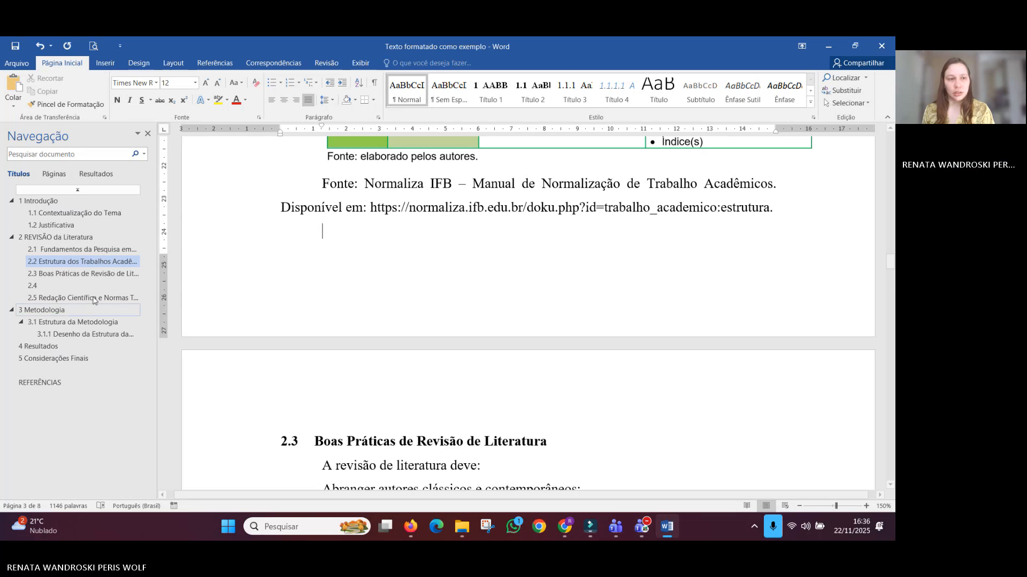
Step: Apply the Normal style to the empty heading 2.4 above "Redação Científica e Normas Técnicas"
{"action": "left_click", "coordinate": [32, 286]}
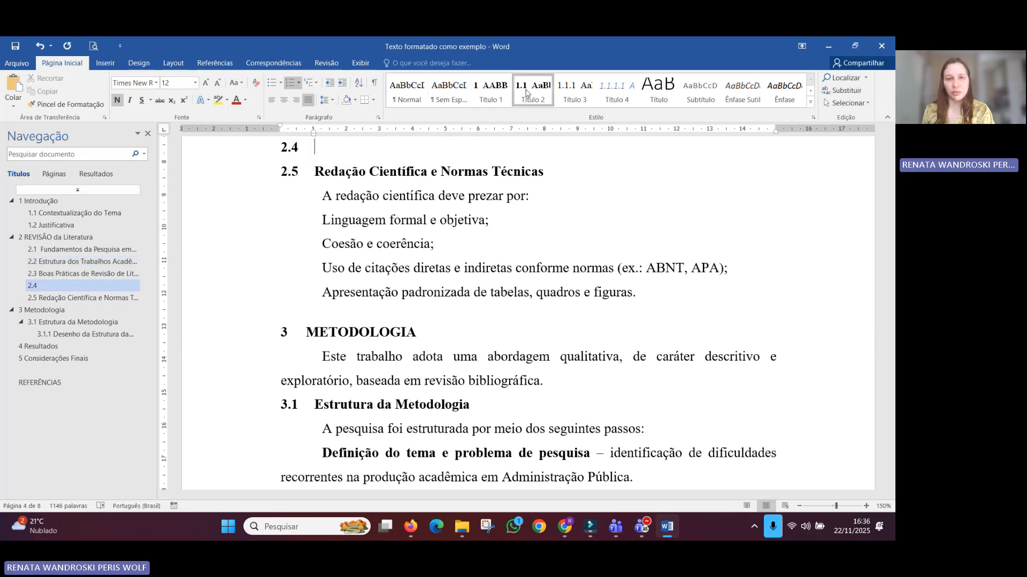
{"action": "left_click", "coordinate": [406, 91]}
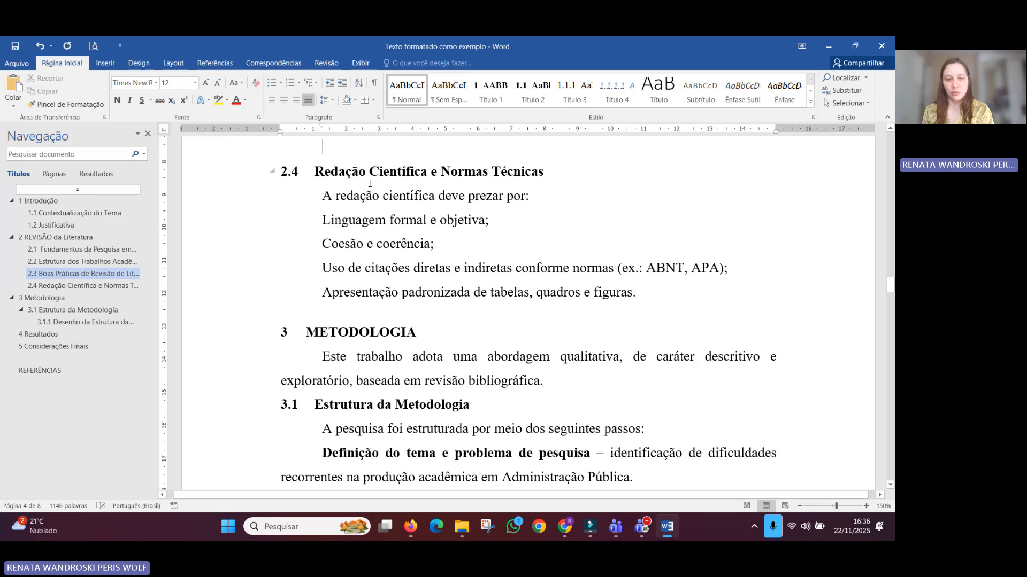
{"action": "scroll", "coordinate": [370, 184], "scroll_direction": "up", "scroll_amount": 2}
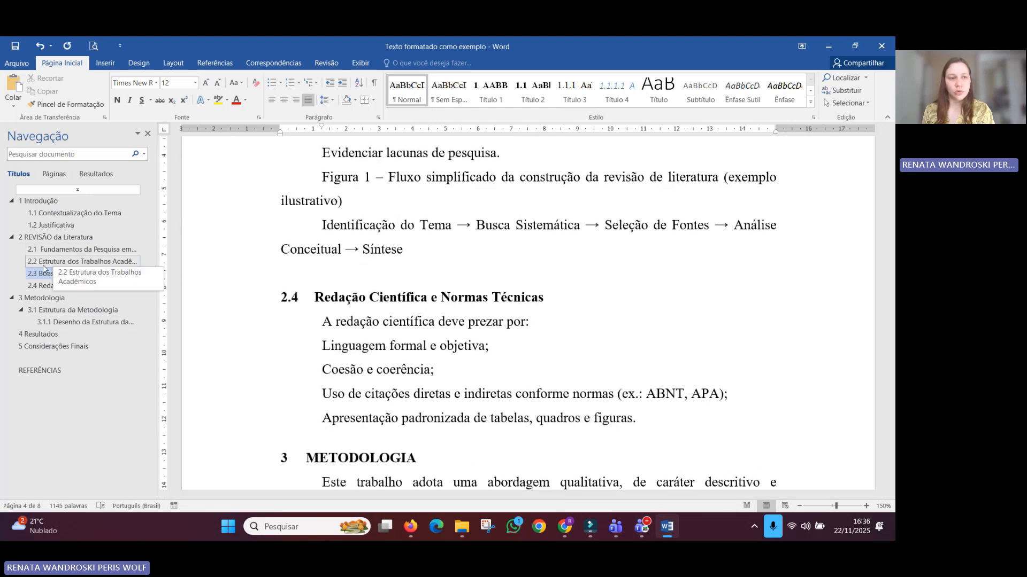
Step: Check the numbered headings under "METODOLOGIA" and apply the Normal style to the empty heading line above "REFERÊNCIAS"
{"action": "left_click", "coordinate": [42, 297]}
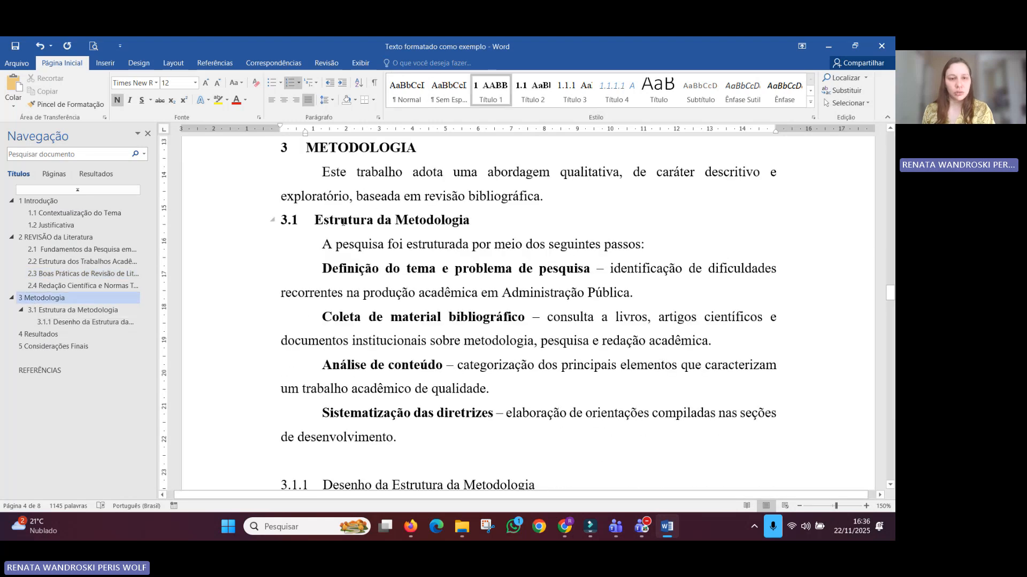
{"action": "scroll", "coordinate": [324, 337], "scroll_direction": "down", "scroll_amount": 1}
{"action": "left_click", "coordinate": [304, 453]}
{"action": "left_click", "coordinate": [324, 443]}
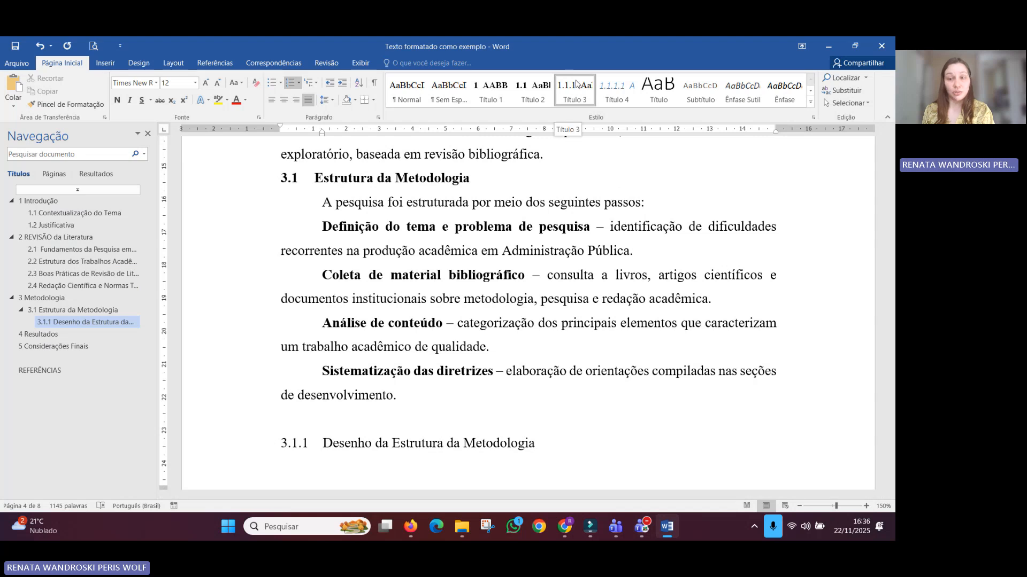
{"action": "left_click", "coordinate": [44, 347]}
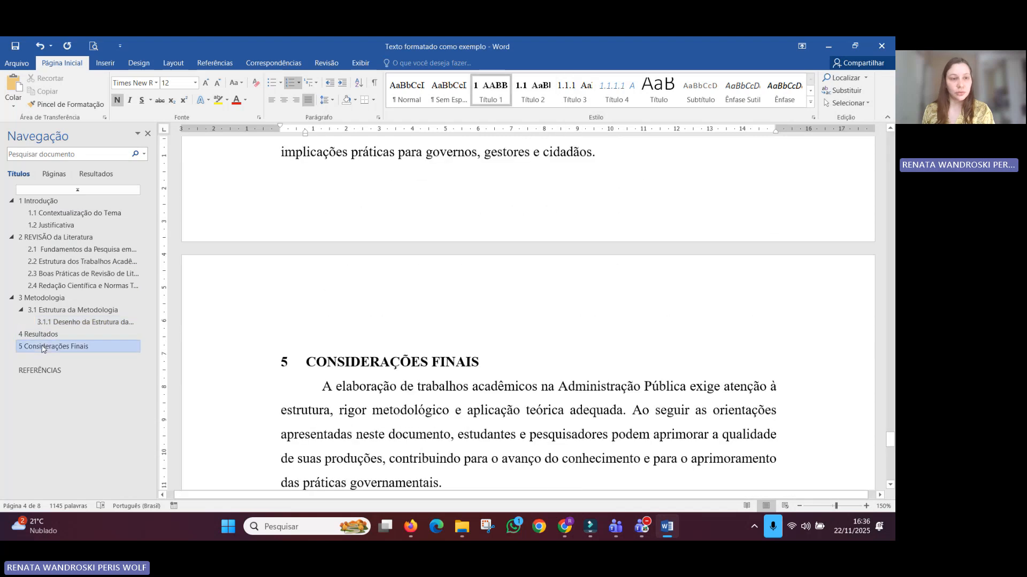
{"action": "left_click", "coordinate": [42, 358]}
{"action": "left_click", "coordinate": [409, 94]}
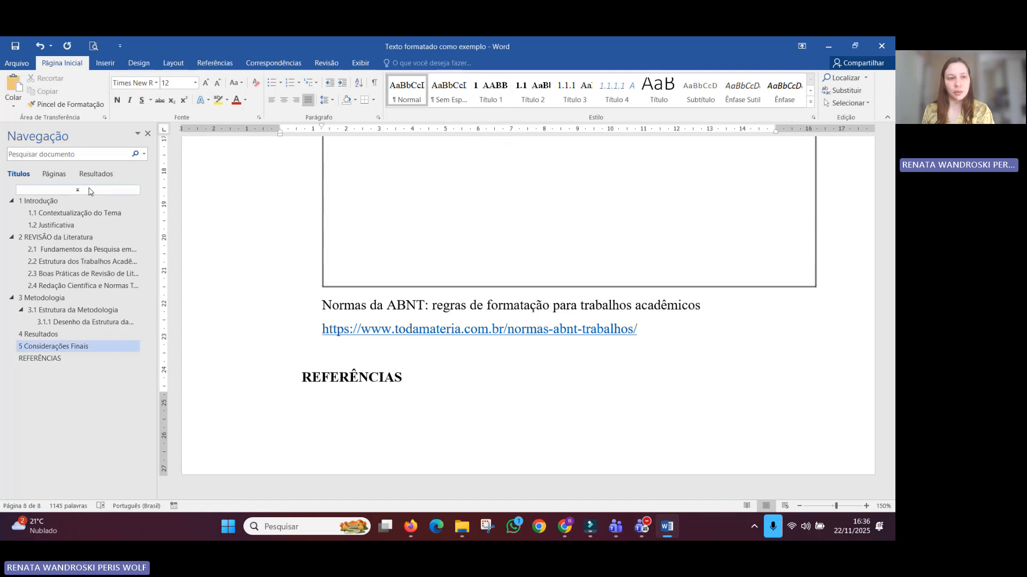
Step: Insert blank lines before the RESUMO heading to push it onto the second page
{"action": "left_click", "coordinate": [79, 206]}
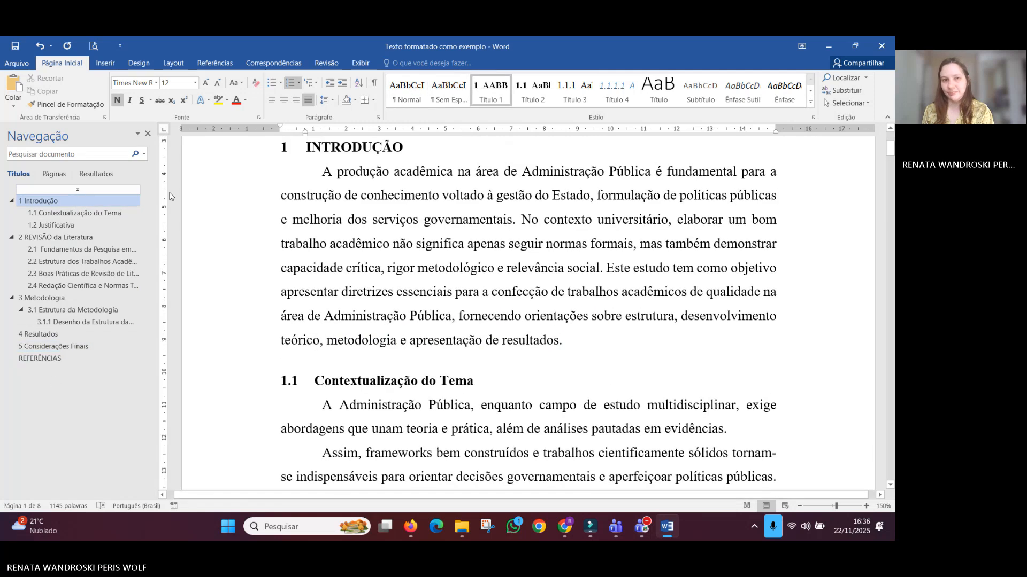
{"action": "scroll", "coordinate": [366, 344], "scroll_direction": "up", "scroll_amount": 3}
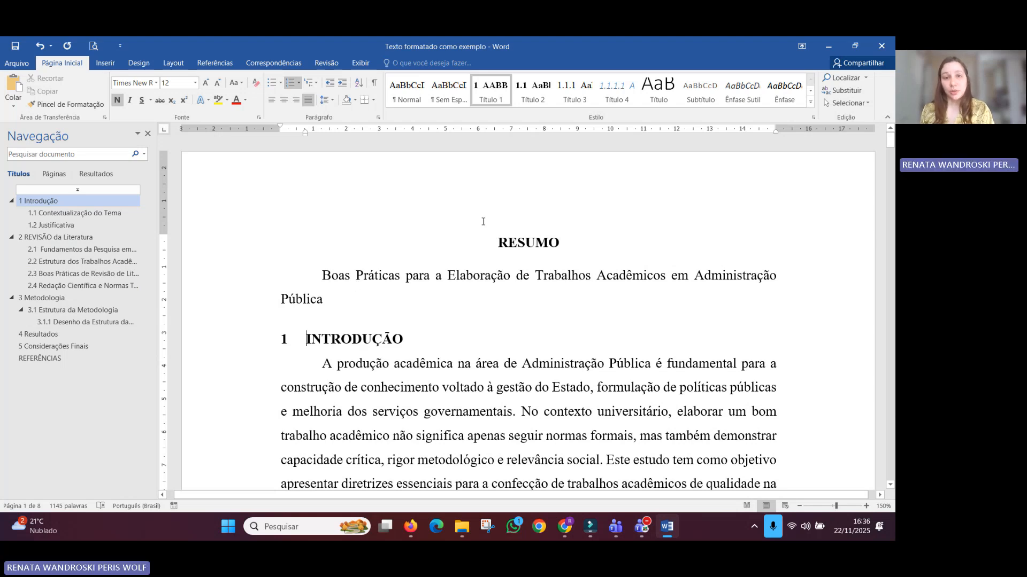
{"action": "left_click", "coordinate": [499, 243]}
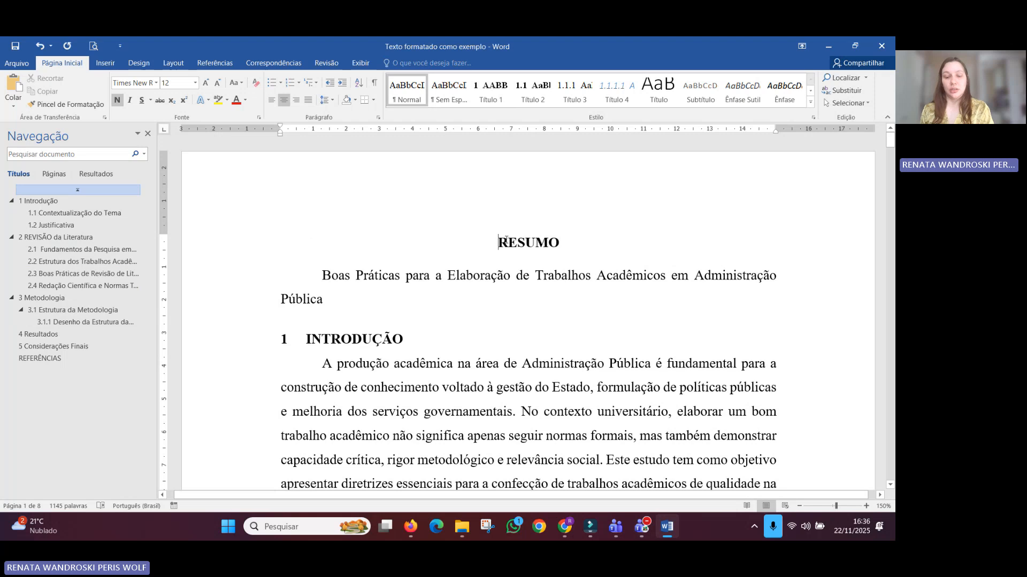
{"action": "scroll", "coordinate": [505, 241], "scroll_direction": "up", "scroll_amount": 3}
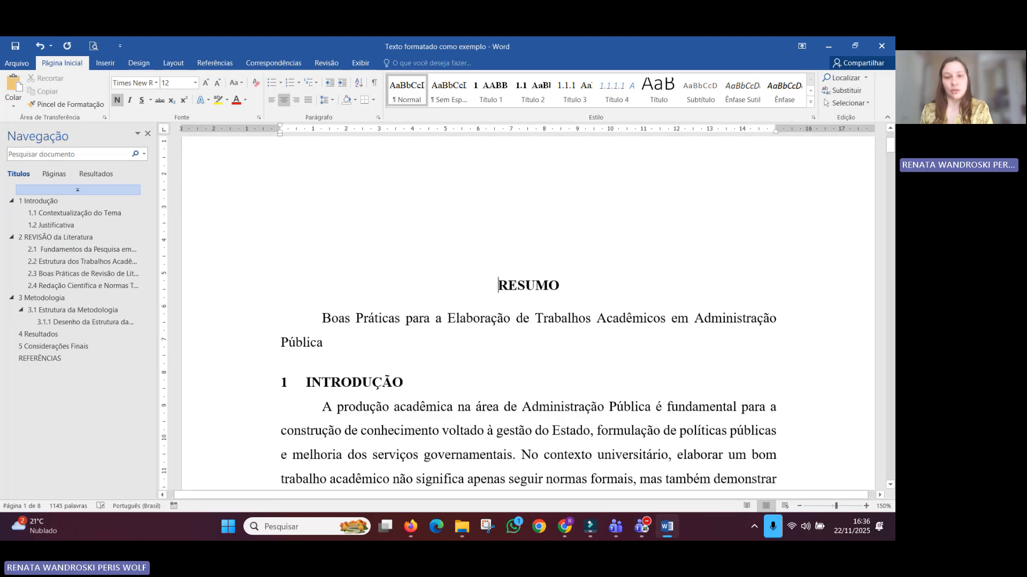
{"action": "key", "text": "Return"}
{"action": "key", "text": "Return"}
{"action": "key", "text": "Return"}
{"action": "key", "text": "Return"}
{"action": "key", "text": "Return"}
{"action": "key", "text": "Return"}
{"action": "key", "text": "Return"}
{"action": "key", "text": "Return"}
{"action": "key", "text": "Return"}
{"action": "key", "text": "Return"}
{"action": "key", "text": "Return"}
{"action": "key", "text": "Return"}
{"action": "key", "text": "Return"}
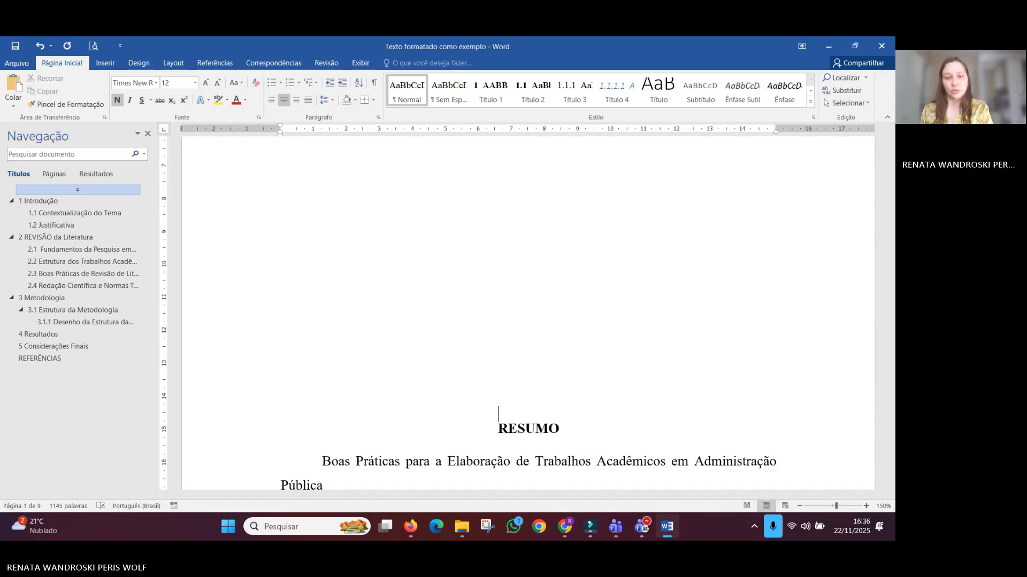
{"action": "key", "text": "Return"}
{"action": "key", "text": "Return"}
{"action": "key", "text": "Return"}
{"action": "key", "text": "Return"}
{"action": "key", "text": "Return"}
{"action": "key", "text": "Return"}
{"action": "key", "text": "Return"}
{"action": "key", "text": "Return"}
{"action": "key", "text": "Return"}
{"action": "key", "text": "Return"}
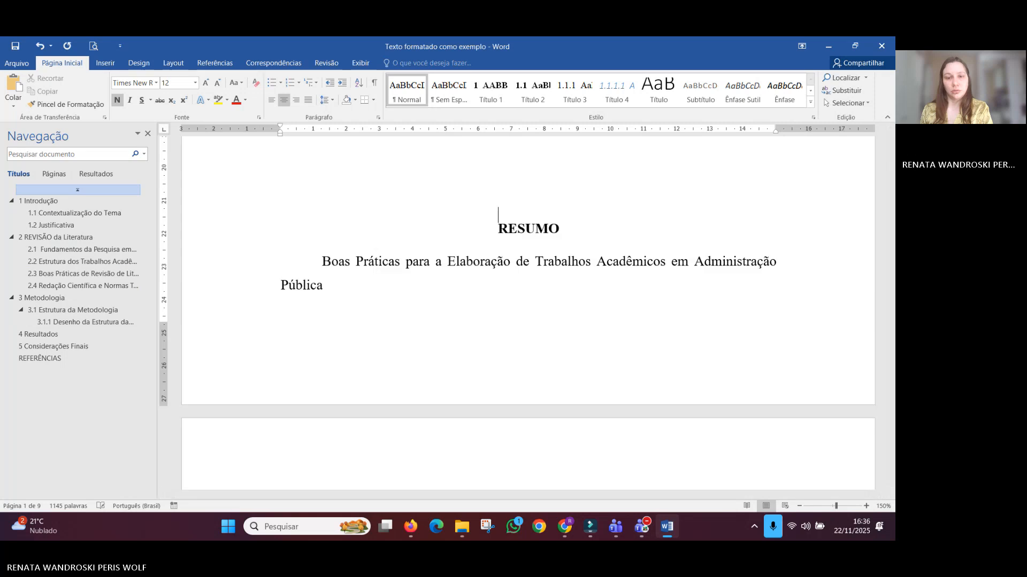
{"action": "key", "text": "Return"}
{"action": "key", "text": "Return"}
{"action": "key", "text": "Return"}
{"action": "key", "text": "Return"}
{"action": "key", "text": "Return"}
{"action": "key", "text": "Return"}
{"action": "key", "text": "Return"}
{"action": "key", "text": "Return"}
{"action": "key", "text": "Return"}
{"action": "key", "text": "Return"}
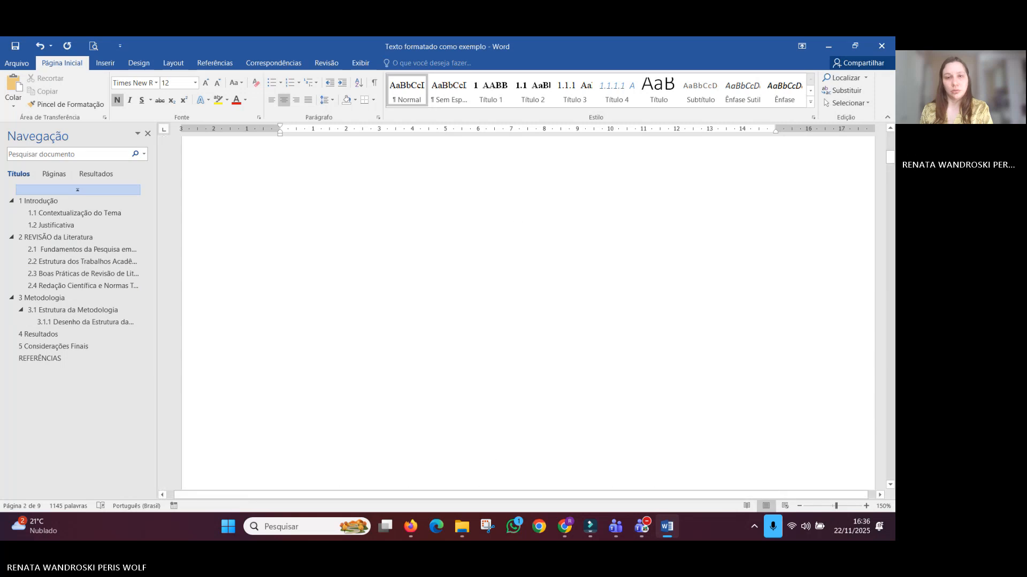
Step: Insert the Sumário Automático 1 table of contents at the start of the blank first page
{"action": "scroll", "coordinate": [499, 205], "scroll_direction": "up", "scroll_amount": 2}
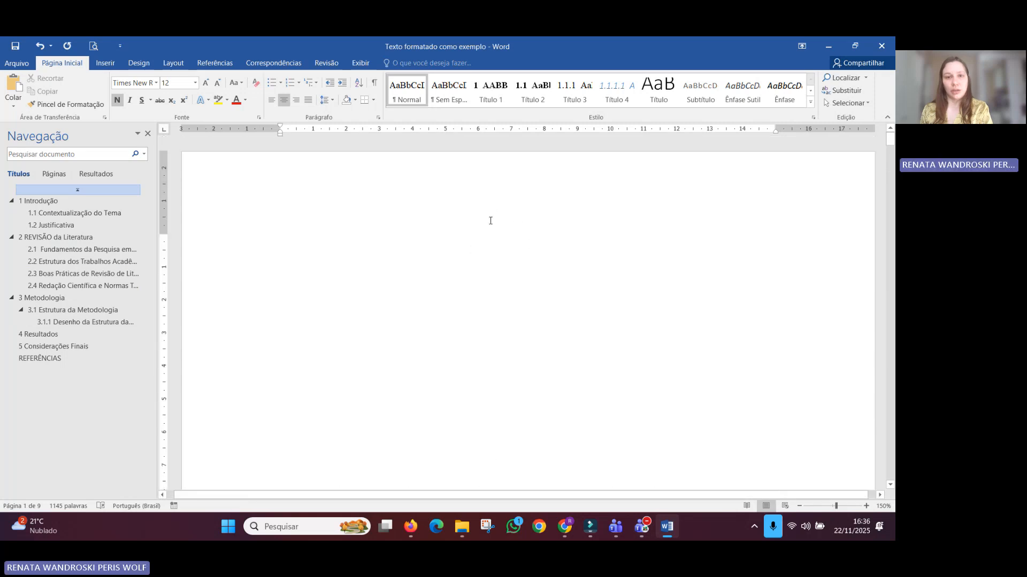
{"action": "left_click", "coordinate": [471, 250]}
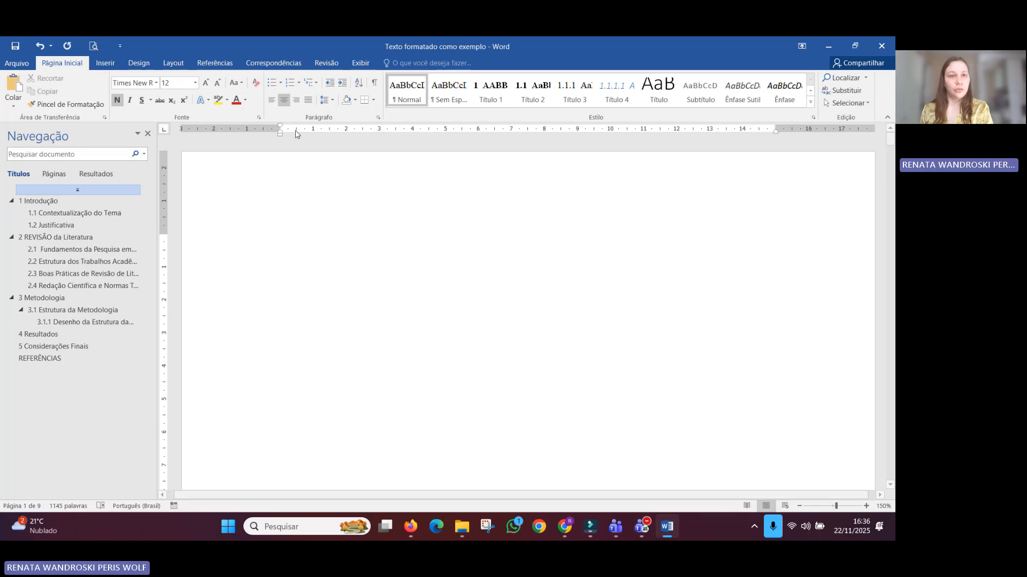
{"action": "left_click", "coordinate": [218, 63]}
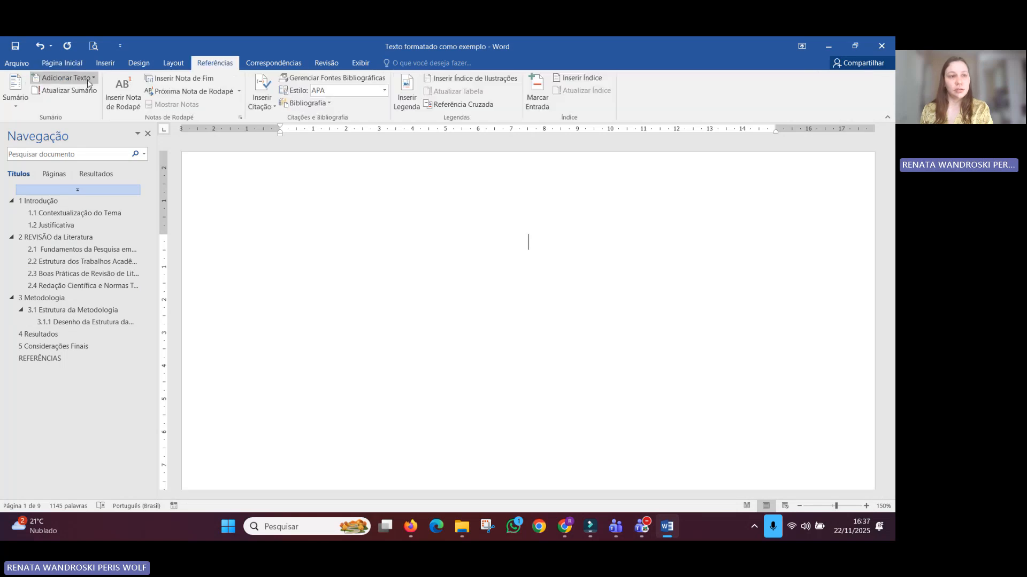
{"action": "left_click", "coordinate": [20, 104]}
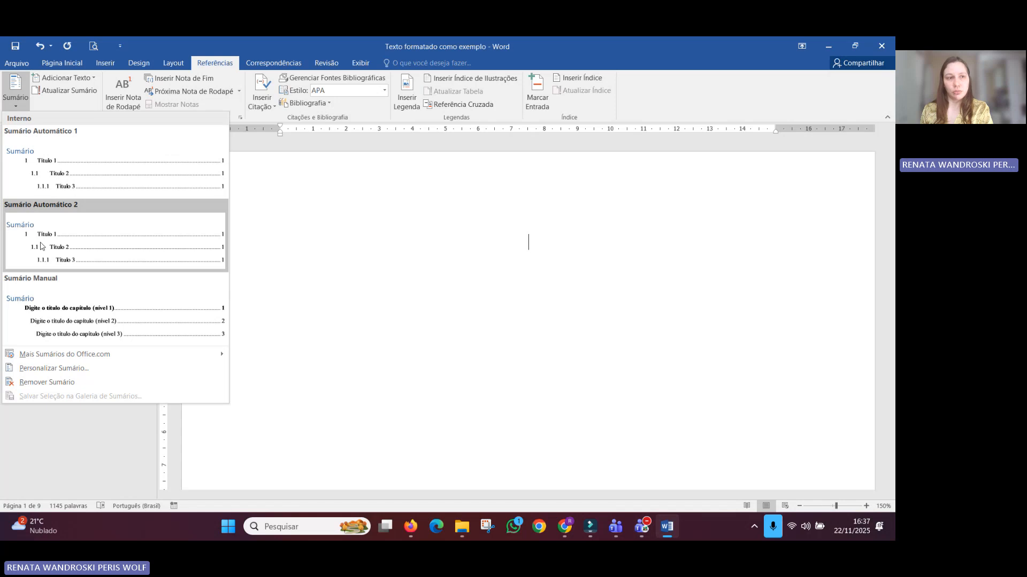
{"action": "left_click", "coordinate": [105, 177]}
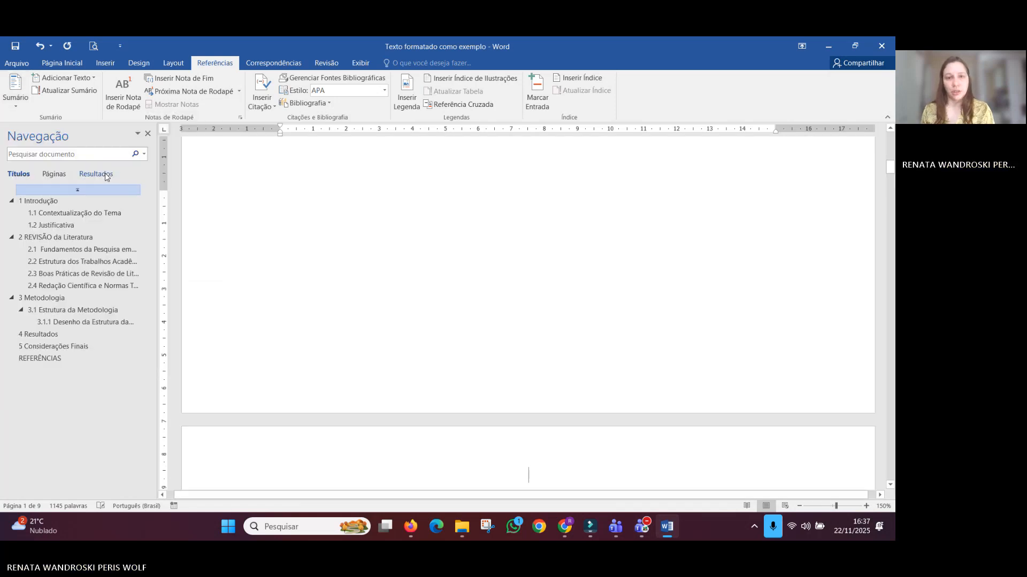
{"action": "scroll", "coordinate": [406, 301], "scroll_direction": "up", "scroll_amount": 12}
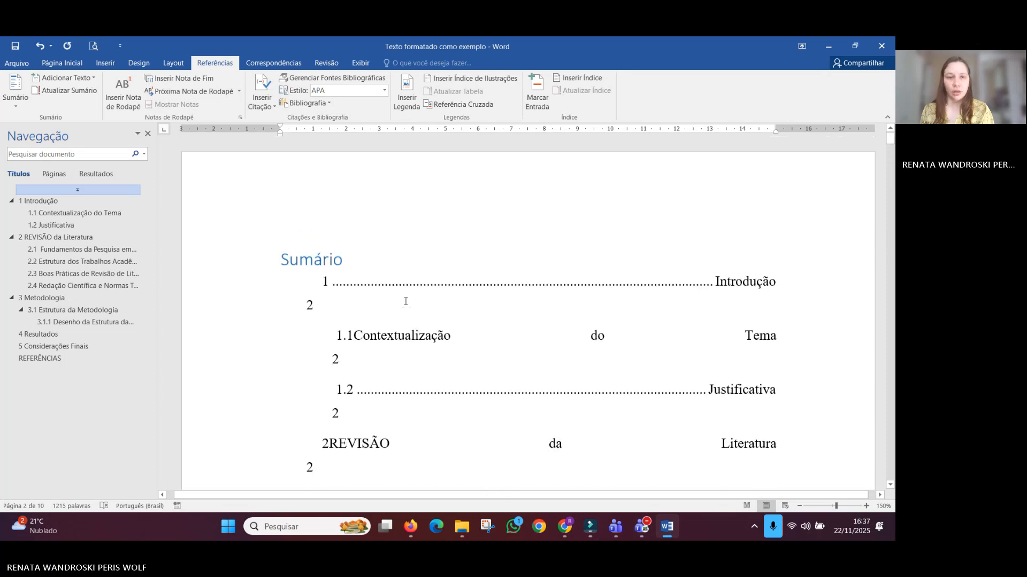
Step: Delete the automatic table of contents from the first page, including its empty container
{"action": "left_click", "coordinate": [300, 238]}
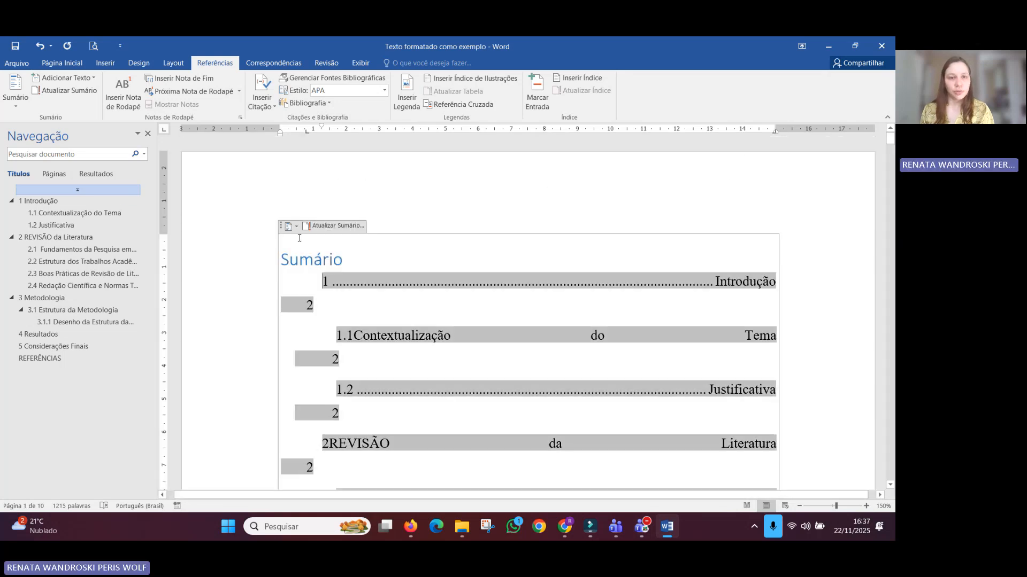
{"action": "left_click", "coordinate": [281, 226]}
{"action": "key", "text": "Delete"}
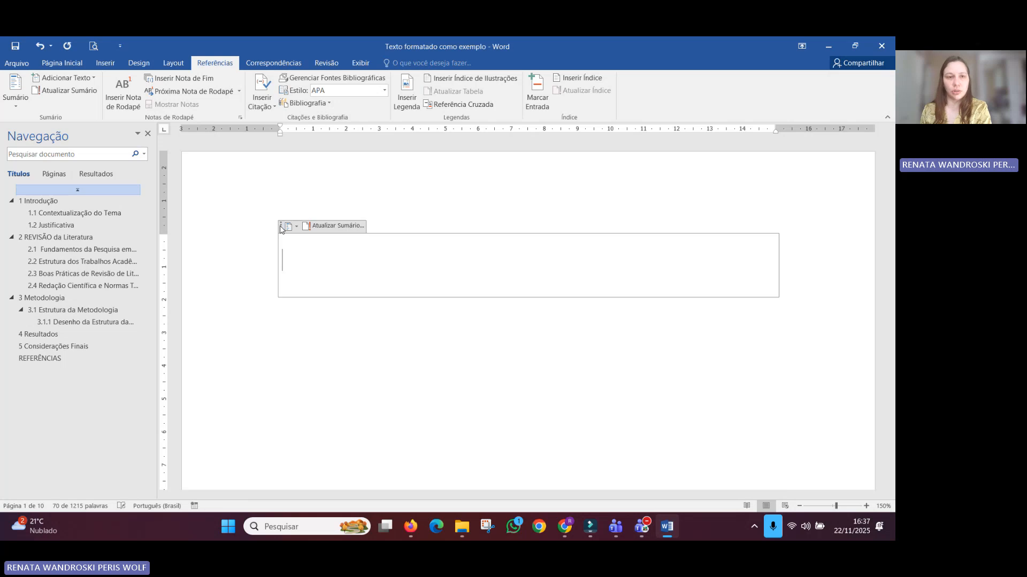
{"action": "left_click", "coordinate": [288, 228]}
{"action": "left_click", "coordinate": [279, 229]}
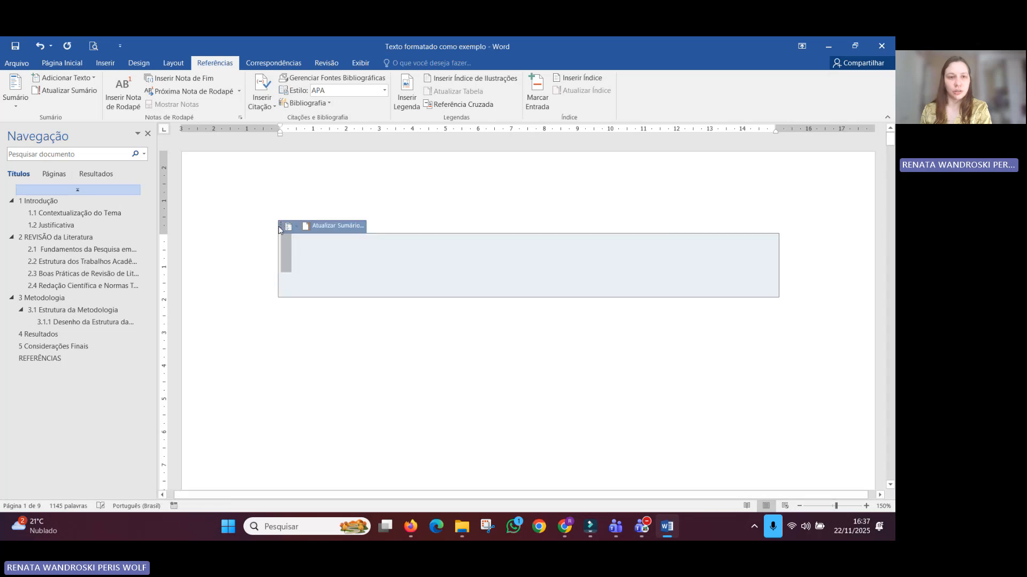
{"action": "key", "text": "Delete"}
Step: Open the choice of table of contents formats for the blank first page
{"action": "left_click", "coordinate": [24, 111]}
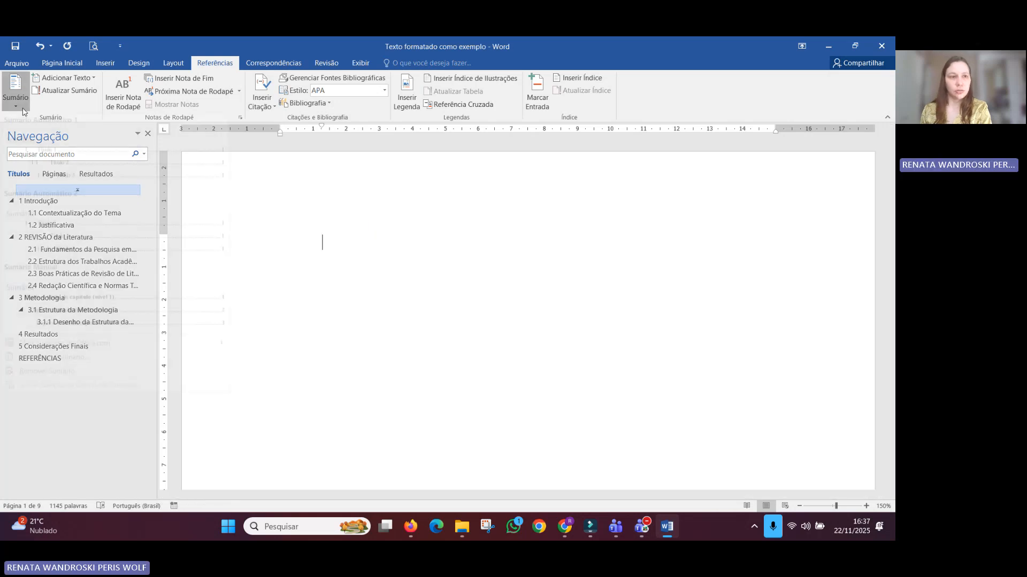
Step: Insert an automatic table of contents on the blank first page of the document
{"action": "left_click", "coordinate": [45, 227]}
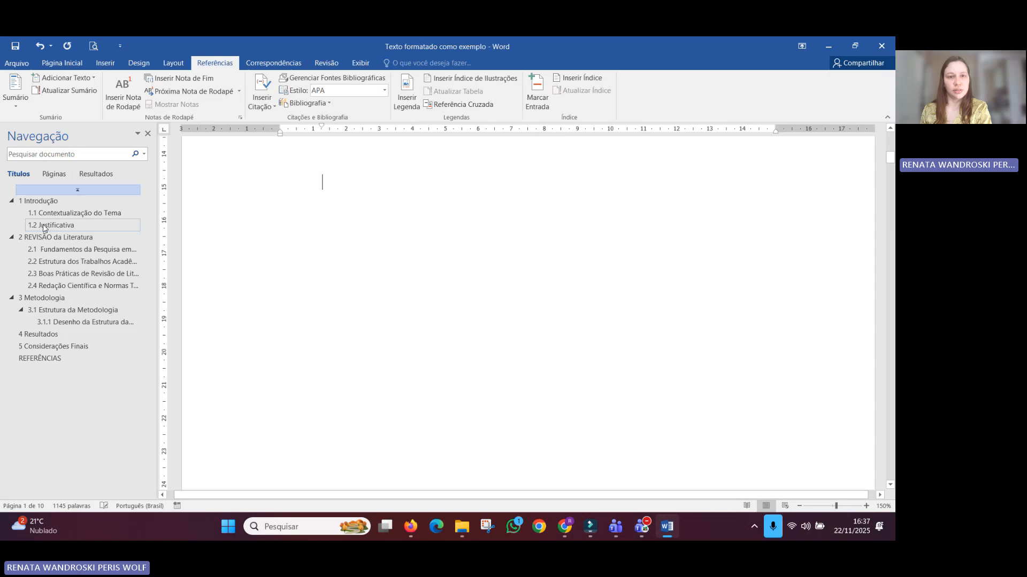
{"action": "left_click", "coordinate": [571, 385]}
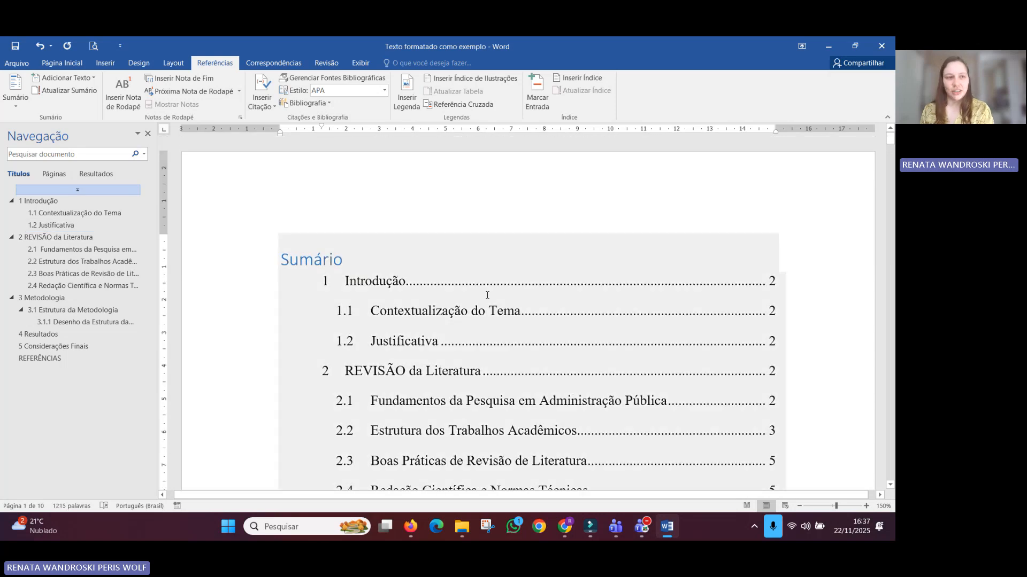
{"action": "scroll", "coordinate": [347, 242], "scroll_direction": "down", "scroll_amount": 1}
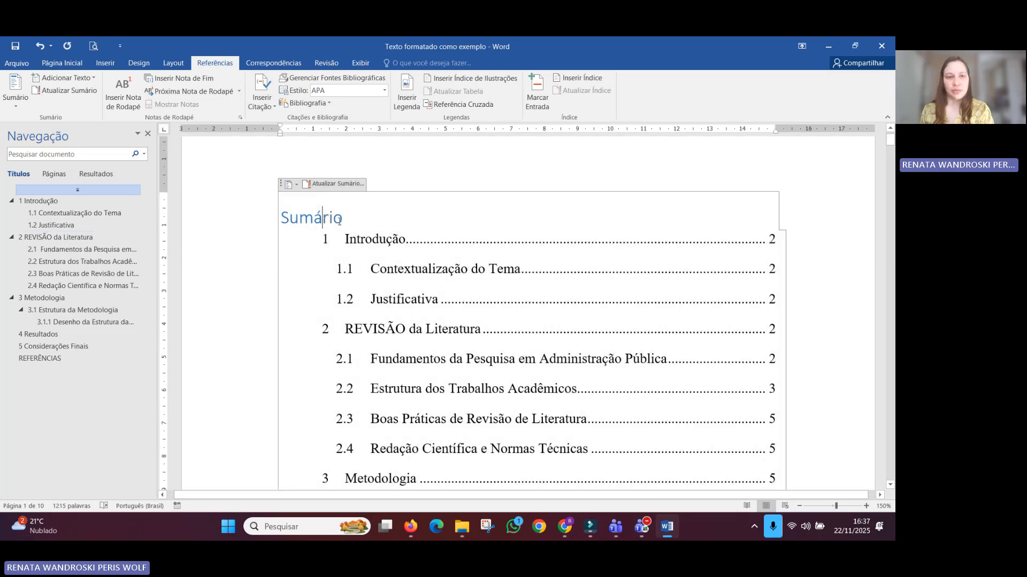
Step: Center the "Sumário" title of the table of contents and set its font to Times New Roman, size 12
{"action": "left_click_drag", "start_coordinate": [343, 220], "coordinate": [281, 218]}
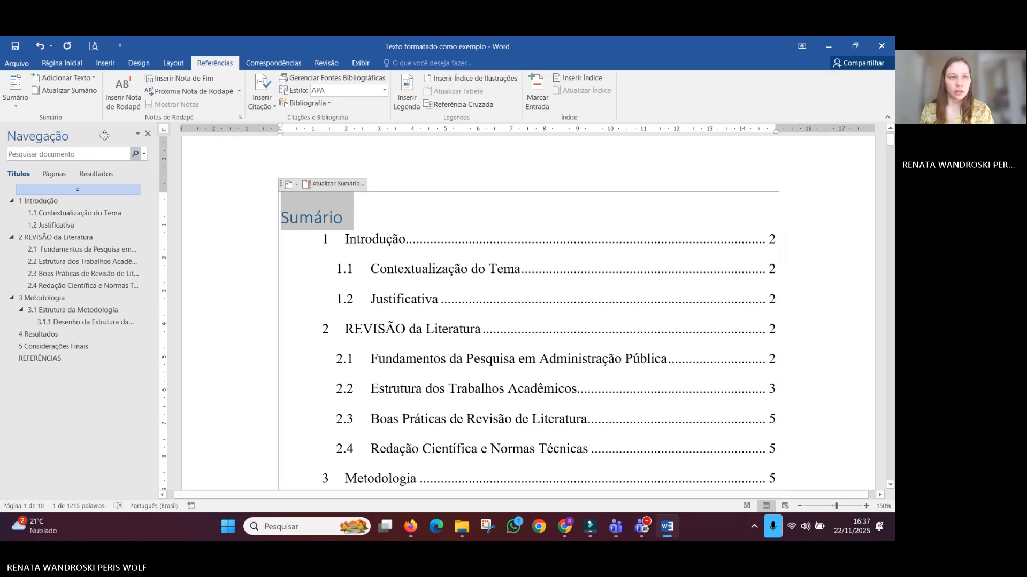
{"action": "left_click", "coordinate": [70, 62]}
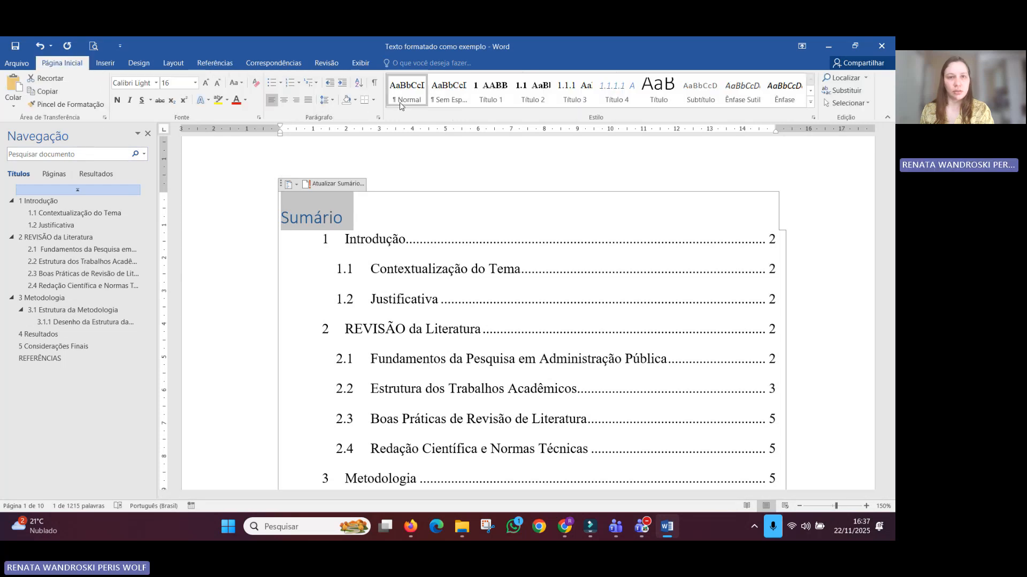
{"action": "left_click", "coordinate": [284, 100]}
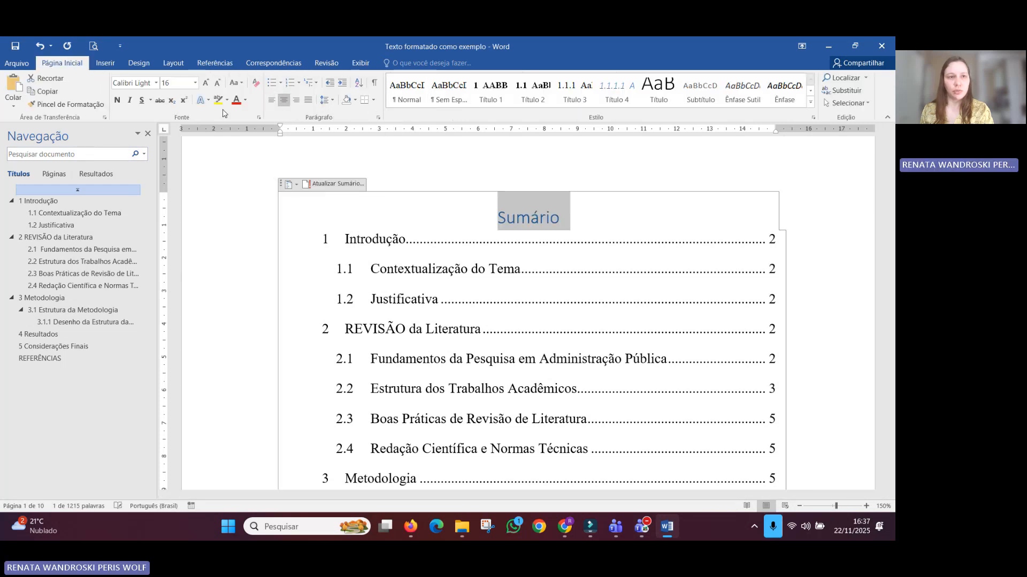
{"action": "left_click", "coordinate": [143, 83]}
{"action": "type", "text": "Times New Roman"}
{"action": "key", "text": "Return"}
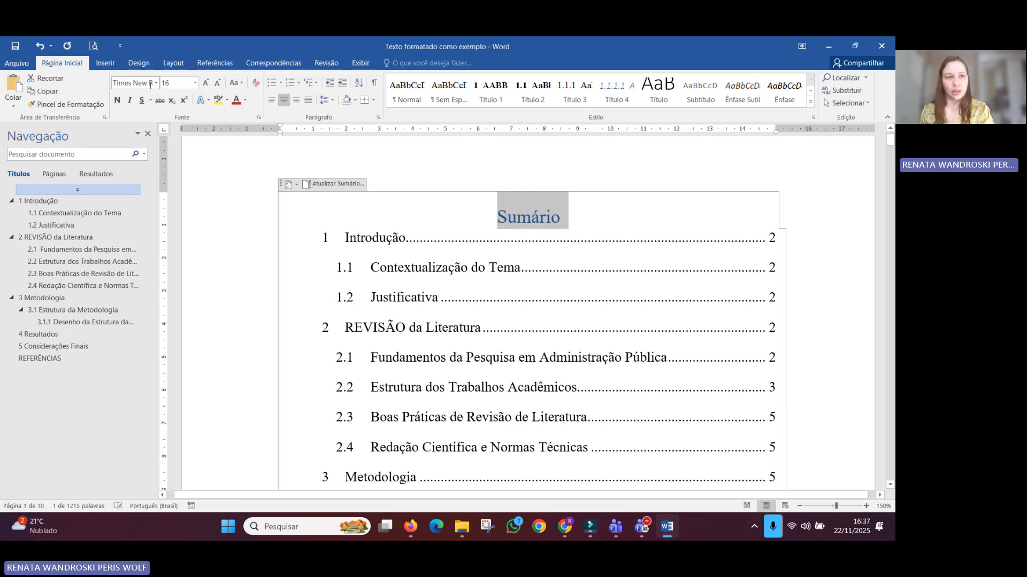
{"action": "left_click", "coordinate": [170, 84]}
{"action": "type", "text": "12"}
{"action": "key", "text": "Return"}
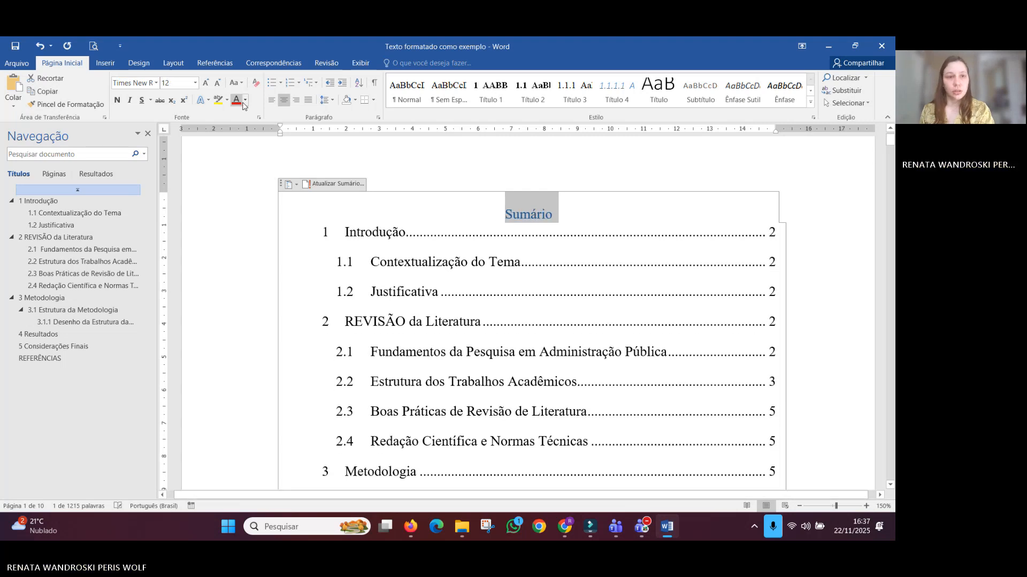
Step: Make the "Sumário" title black and bold, and convert it to uppercase
{"action": "left_click", "coordinate": [245, 100]}
{"action": "left_click", "coordinate": [251, 114]}
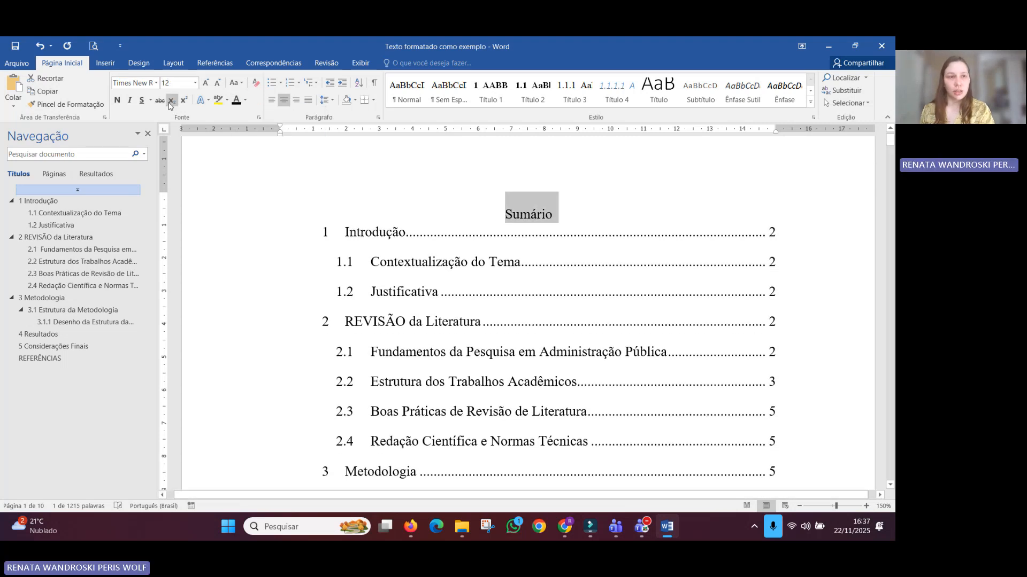
{"action": "left_click", "coordinate": [117, 100]}
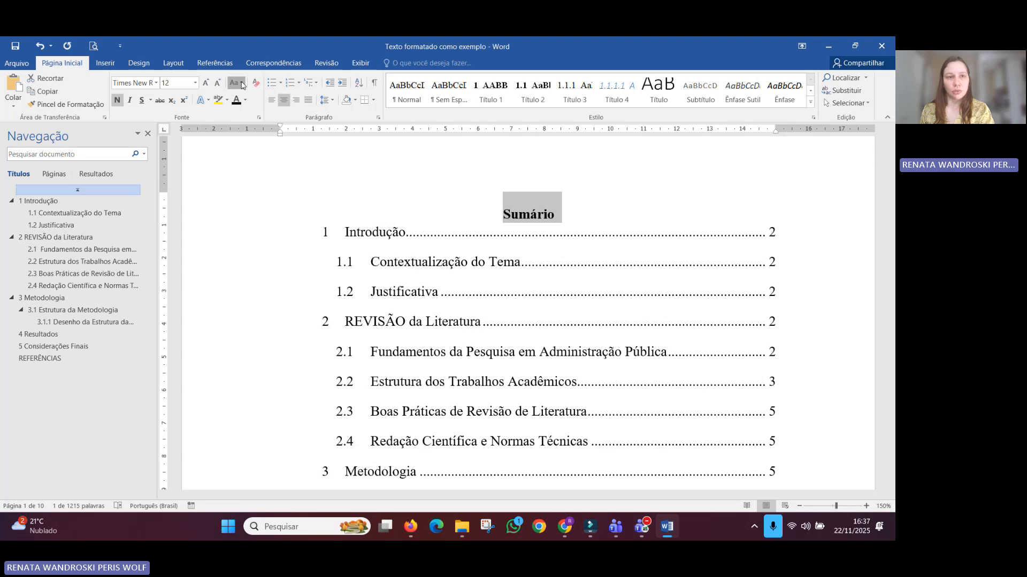
{"action": "left_click", "coordinate": [235, 83]}
{"action": "left_click", "coordinate": [249, 128]}
Step: Update the table of contents with the option that refreshes the entire index (Atualizar o índice inteiro)
{"action": "scroll", "coordinate": [595, 246], "scroll_direction": "down", "scroll_amount": 4}
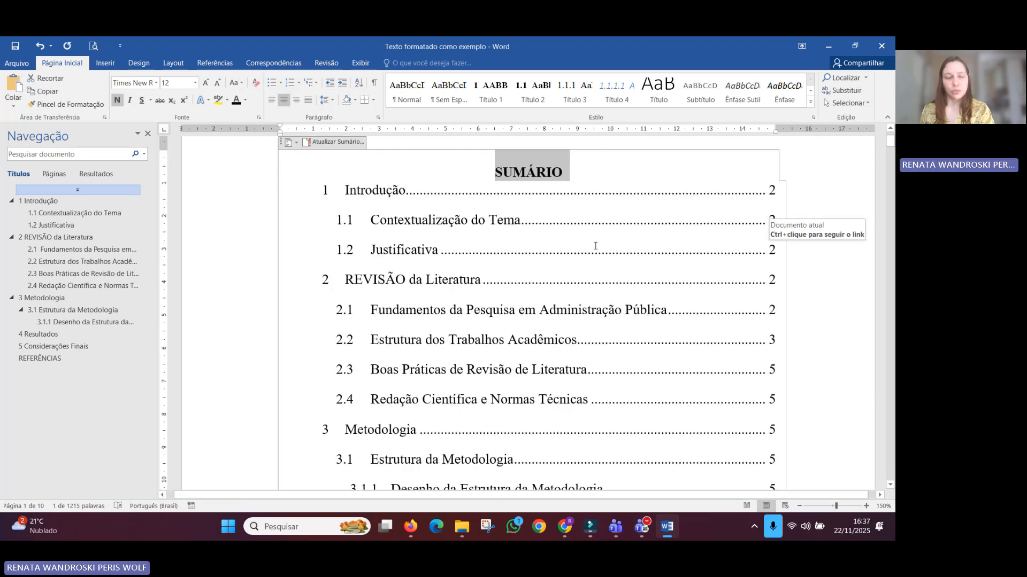
{"action": "scroll", "coordinate": [595, 246], "scroll_direction": "down", "scroll_amount": 3}
{"action": "left_click", "coordinate": [526, 337]}
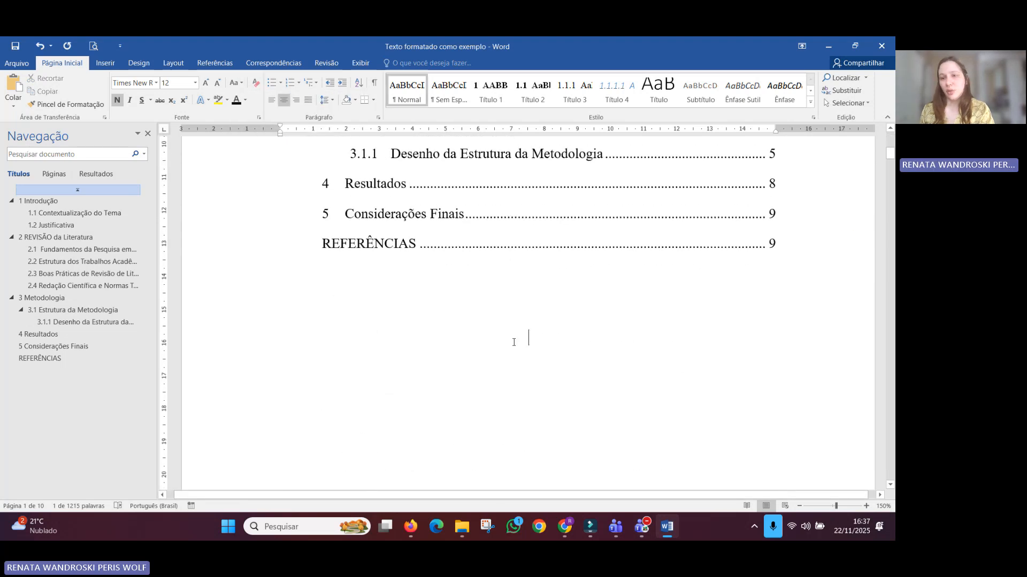
{"action": "scroll", "coordinate": [513, 338], "scroll_direction": "up", "scroll_amount": 8}
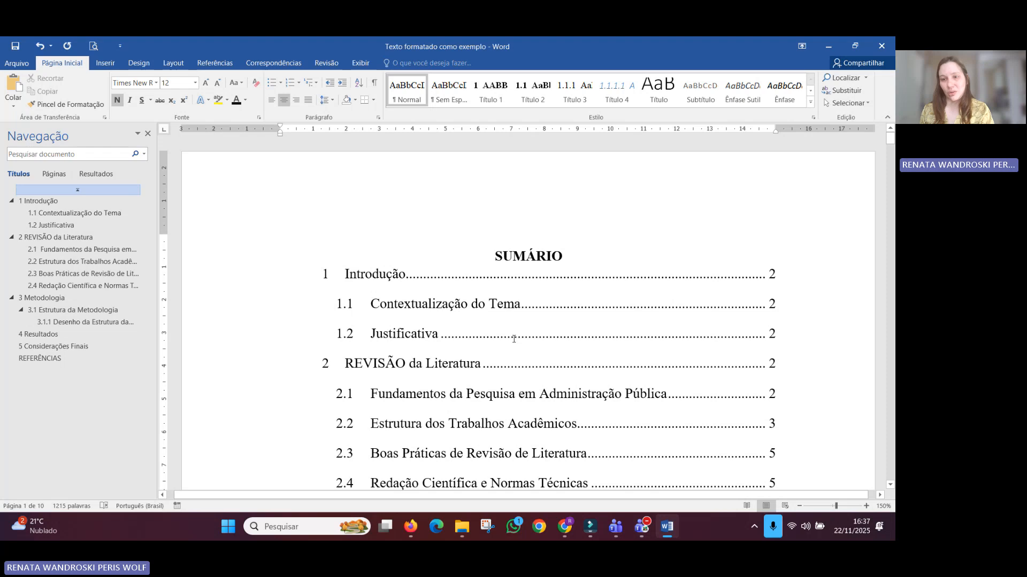
{"action": "left_click", "coordinate": [399, 274]}
{"action": "left_click", "coordinate": [317, 230]}
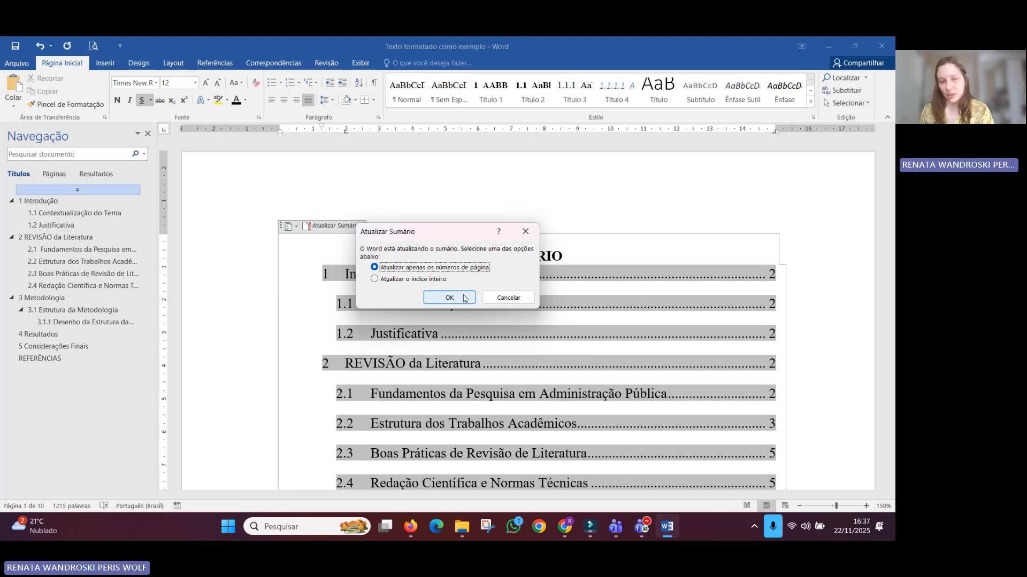
{"action": "left_click", "coordinate": [407, 280]}
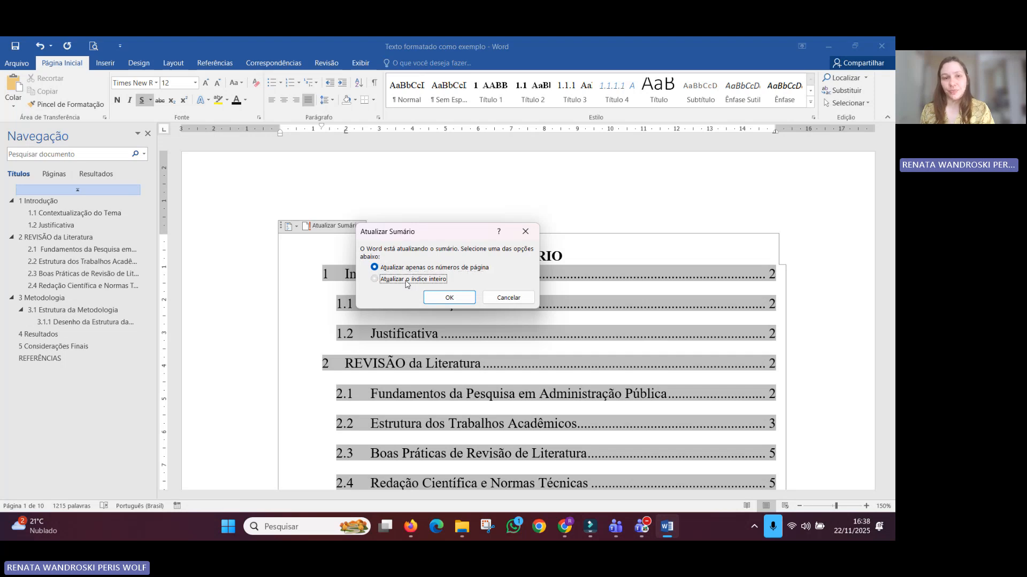
{"action": "left_click", "coordinate": [442, 298]}
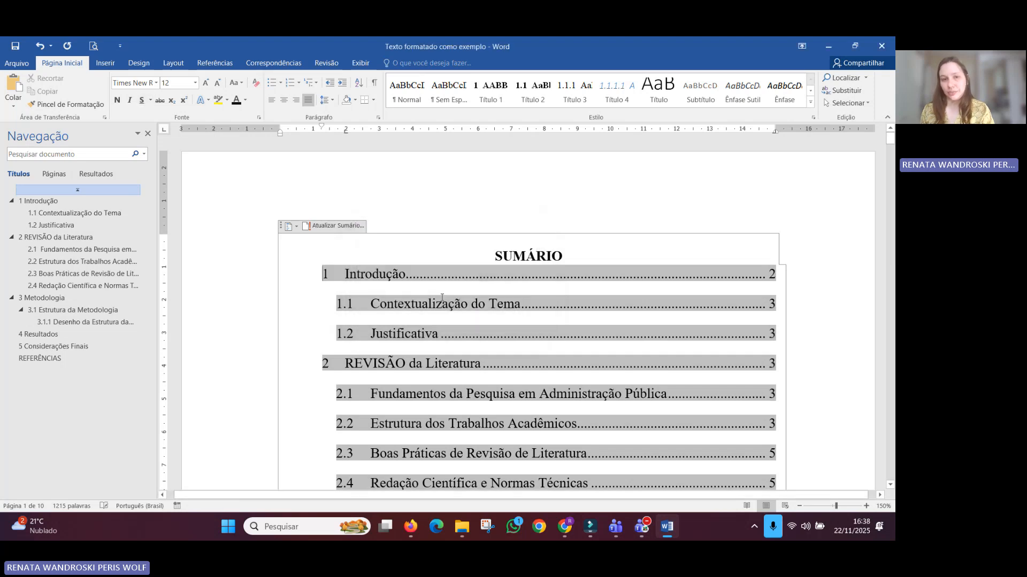
Step: Review the updated entries in the table of contents and follow the Introdução link to its section
{"action": "scroll", "coordinate": [441, 298], "scroll_direction": "down", "scroll_amount": 2}
{"action": "scroll", "coordinate": [442, 298], "scroll_direction": "down", "scroll_amount": 3}
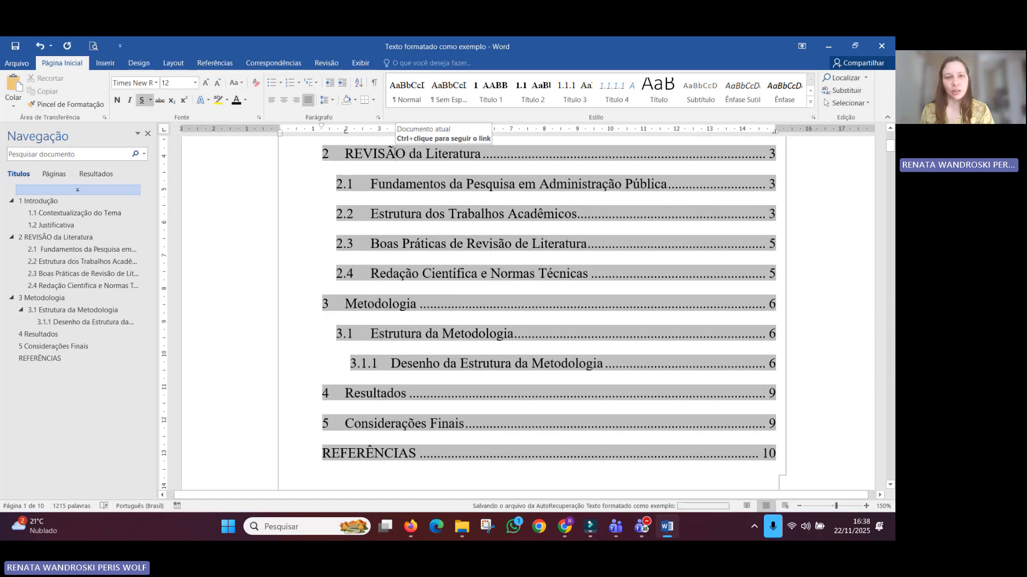
{"action": "left_click", "coordinate": [377, 306]}
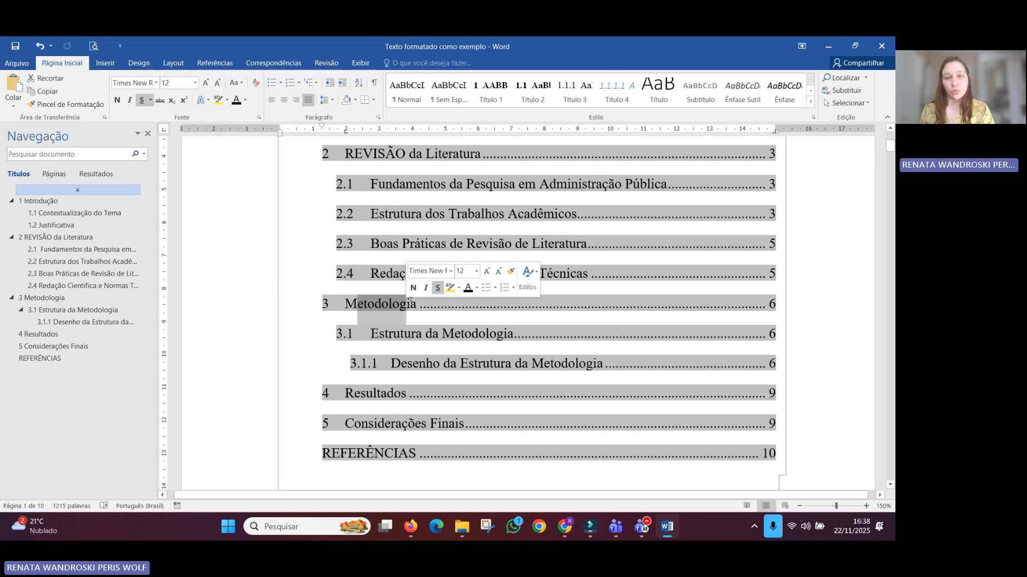
{"action": "scroll", "coordinate": [397, 302], "scroll_direction": "up", "scroll_amount": 6}
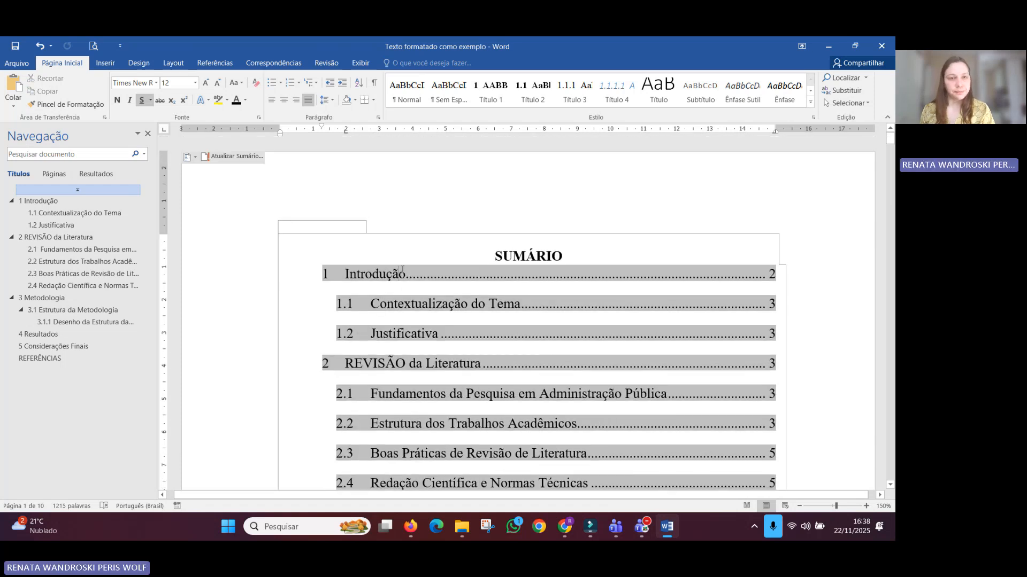
{"action": "left_click", "coordinate": [401, 271]}
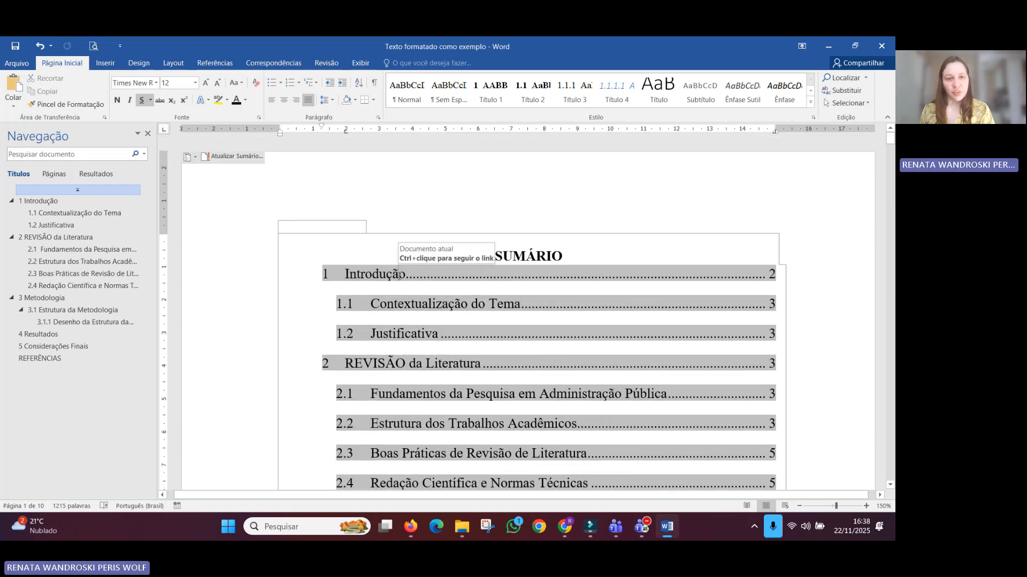
{"action": "left_click", "coordinate": [394, 275], "text": "ctrl"}
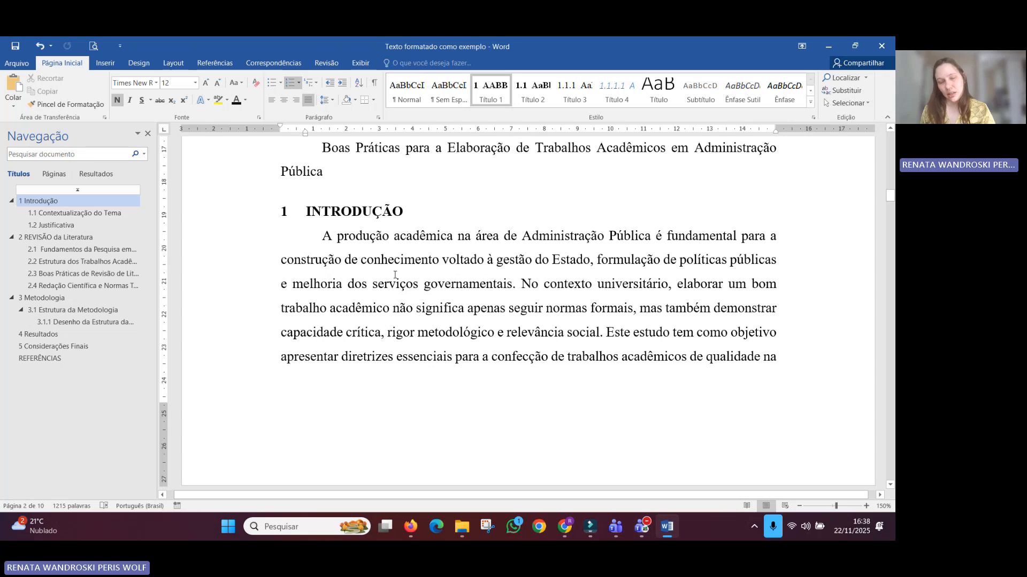
{"action": "scroll", "coordinate": [395, 275], "scroll_direction": "up", "scroll_amount": 1}
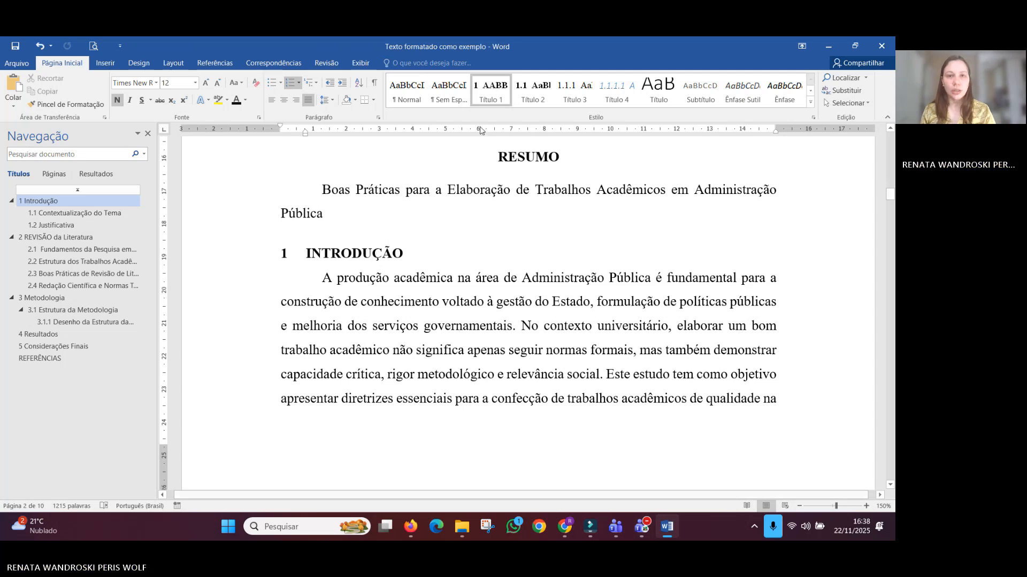
Step: Inspect the font settings of the Título 1 style, including its all-caps effect, and close the dialogs
{"action": "right_click", "coordinate": [497, 97]}
{"action": "left_click", "coordinate": [505, 121]}
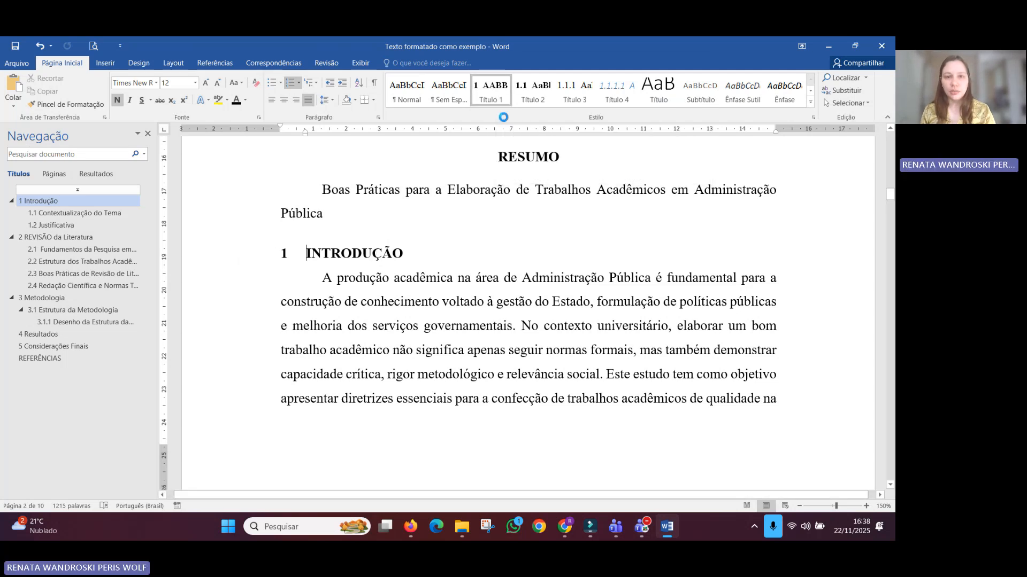
{"action": "left_click", "coordinate": [288, 416]}
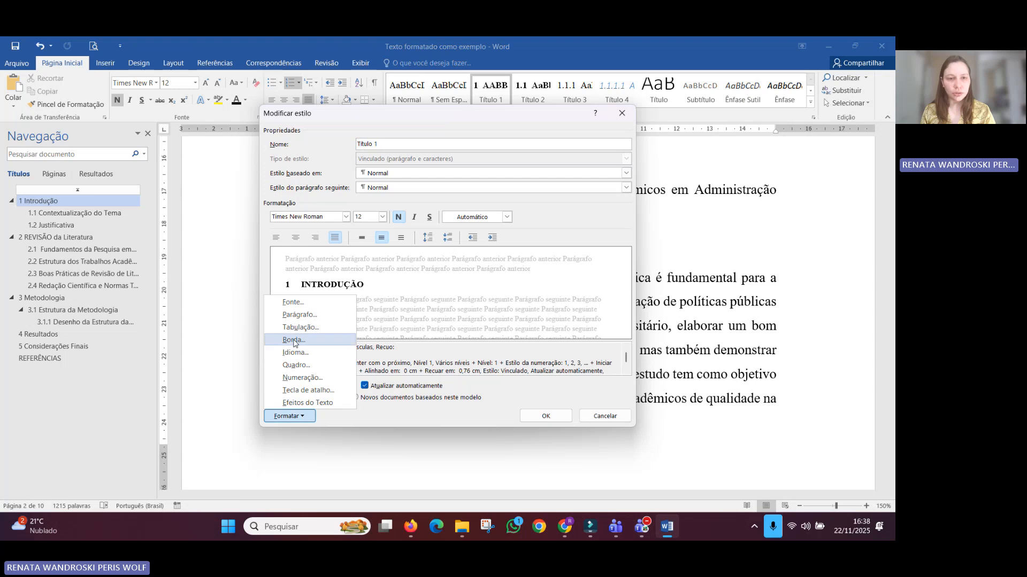
{"action": "left_click", "coordinate": [285, 301]}
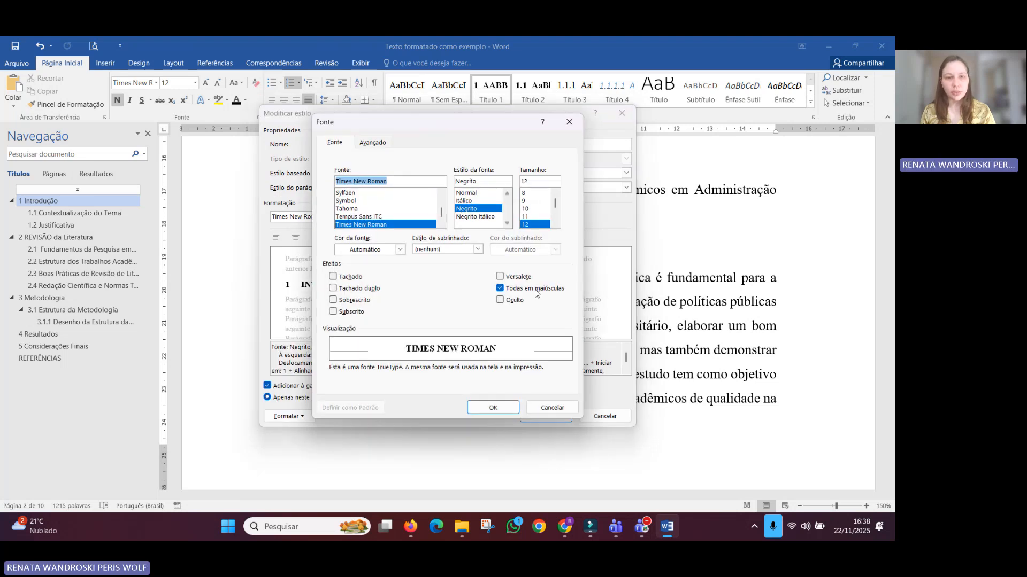
{"action": "left_click", "coordinate": [489, 412]}
{"action": "left_click", "coordinate": [528, 419]}
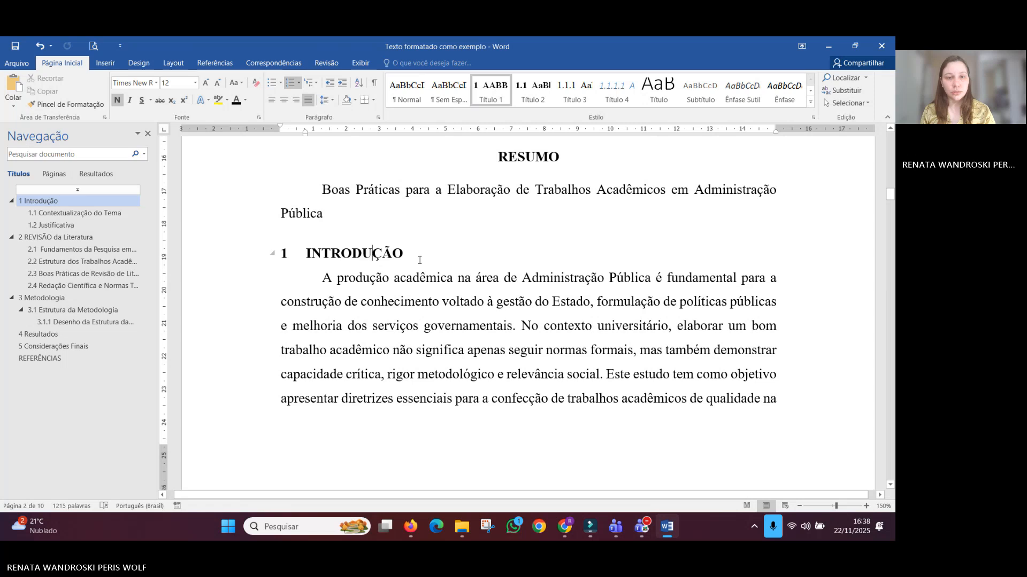
Step: Convert the text of the section 1 heading "Introdução" to uppercase with the change-case option MAIÚSCULAS
{"action": "left_click_drag", "start_coordinate": [420, 261], "coordinate": [303, 256]}
{"action": "left_click", "coordinate": [235, 83]}
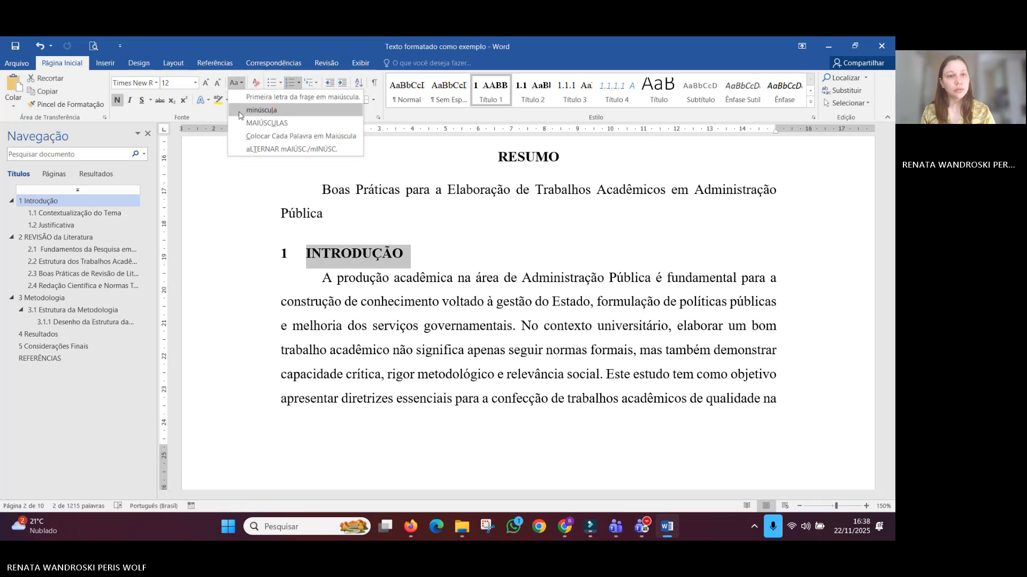
{"action": "left_click", "coordinate": [240, 122]}
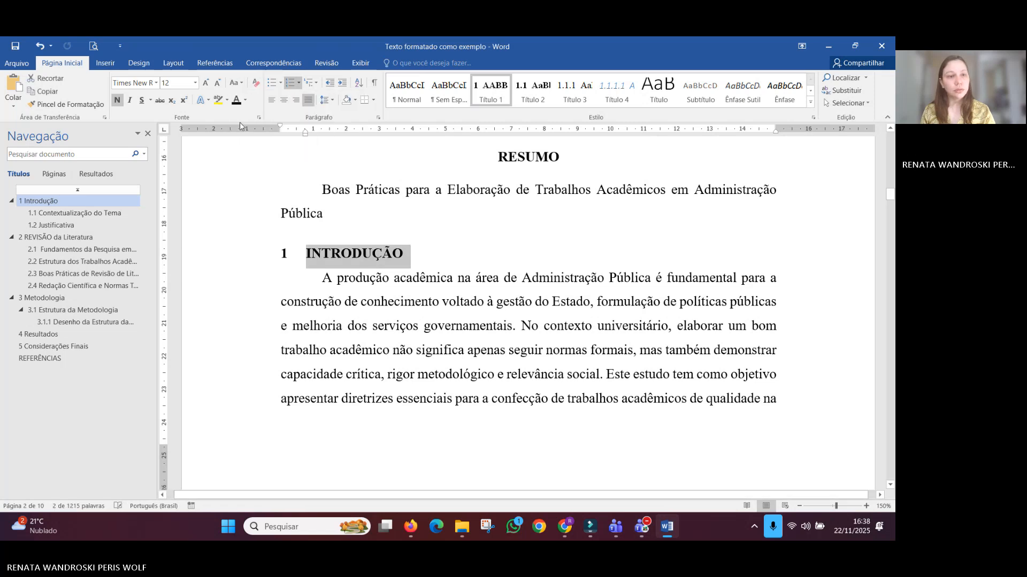
Step: Go to the section 2 heading "REVISÃO da Literatura" and convert all of its text to uppercase
{"action": "left_click", "coordinate": [91, 239]}
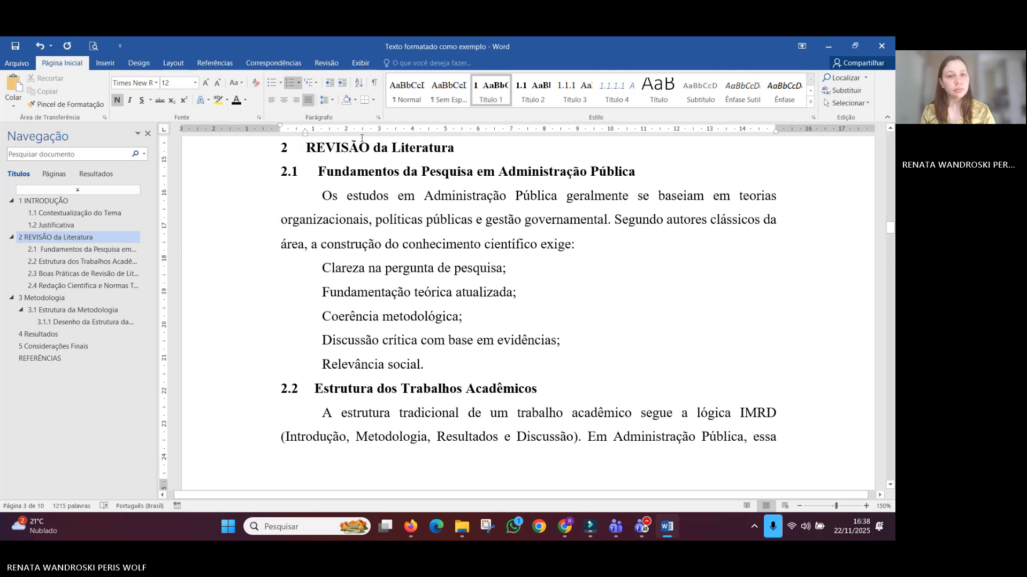
{"action": "scroll", "coordinate": [383, 170], "scroll_direction": "up", "scroll_amount": 1}
{"action": "left_click", "coordinate": [415, 189]}
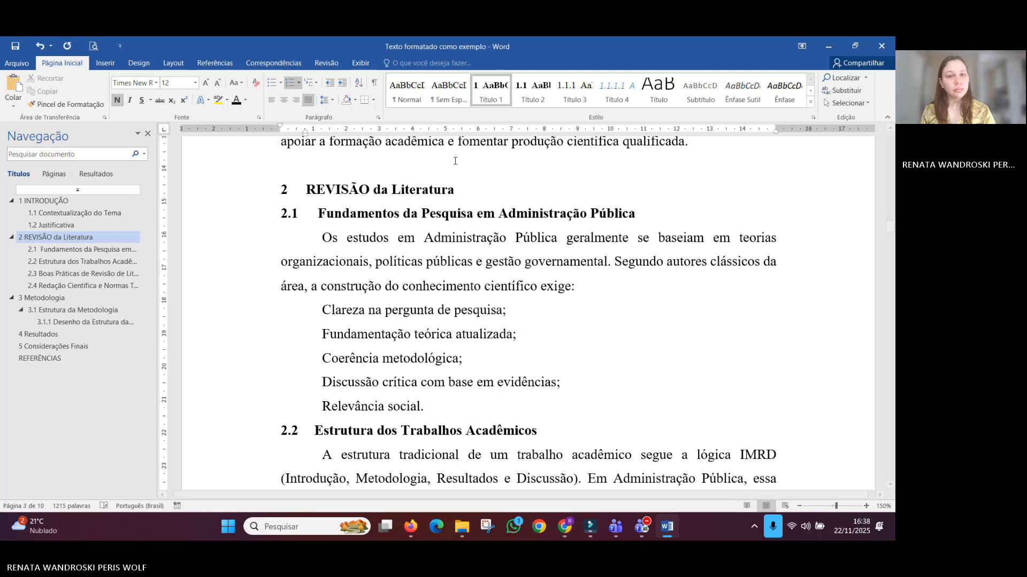
{"action": "left_click_drag", "start_coordinate": [460, 190], "coordinate": [306, 189]}
{"action": "left_click", "coordinate": [237, 83]}
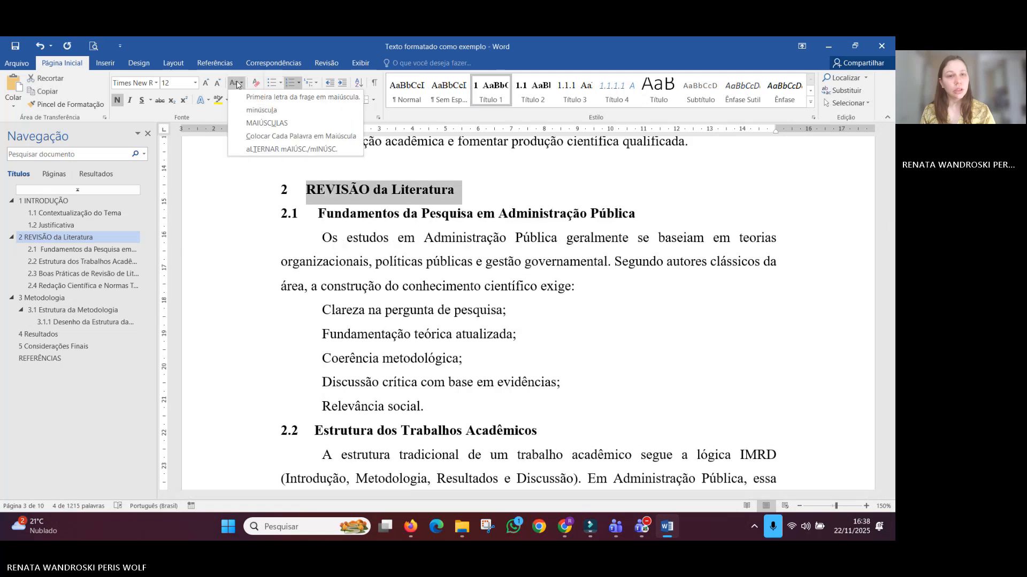
{"action": "left_click", "coordinate": [266, 123]}
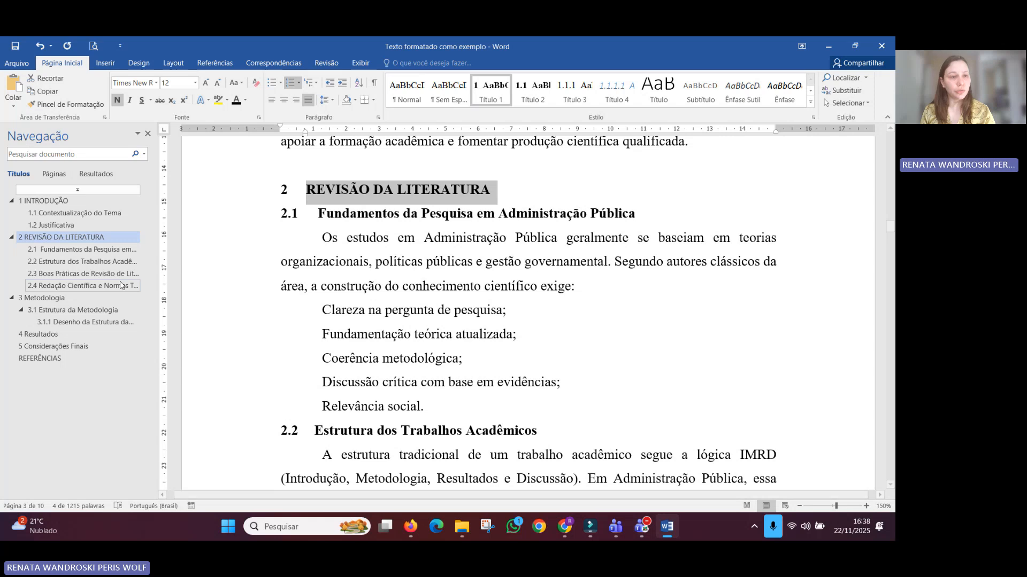
Step: Go to the section 3 heading "Metodologia" and convert its text to uppercase
{"action": "left_click", "coordinate": [66, 299]}
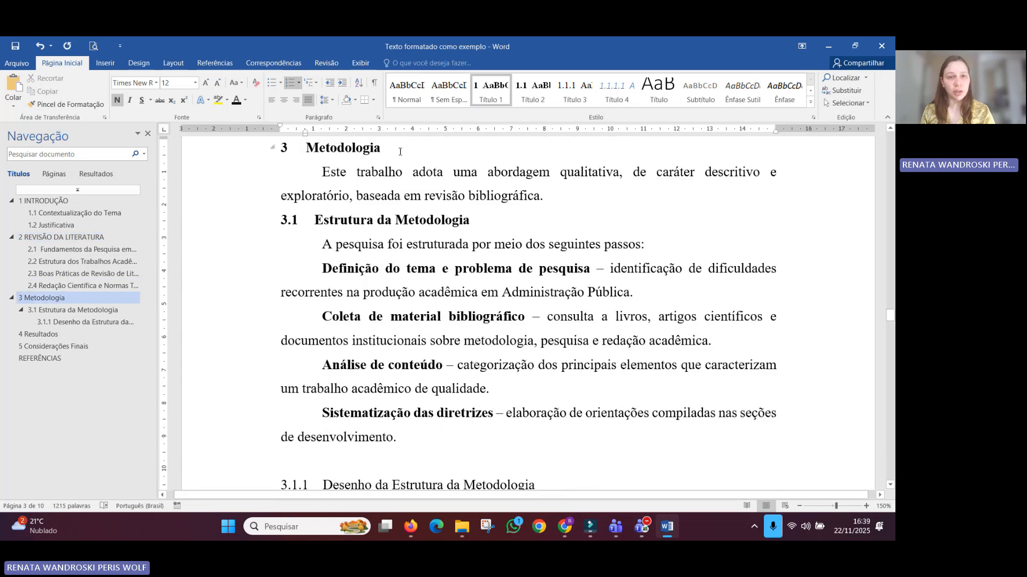
{"action": "left_click", "coordinate": [271, 147]}
{"action": "left_click", "coordinate": [235, 83]}
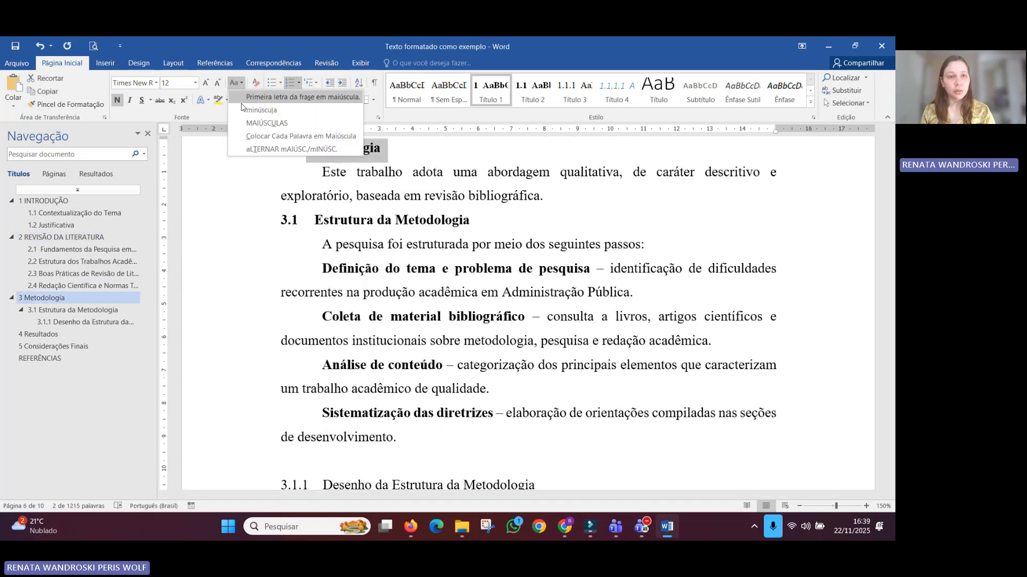
{"action": "left_click", "coordinate": [266, 123]}
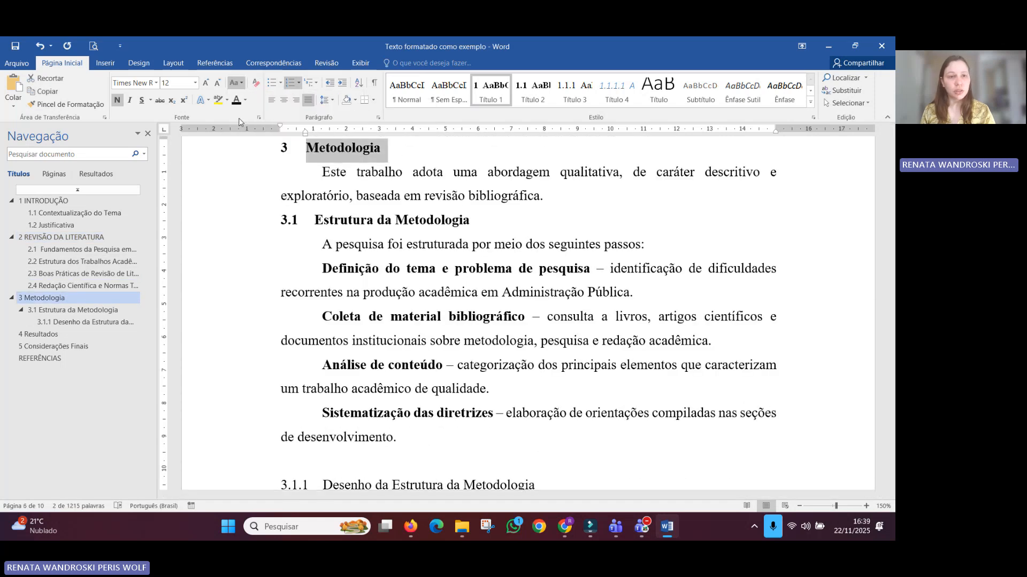
Step: Go to the section 4 heading "Resultados" and convert its text to uppercase
{"action": "left_click", "coordinate": [72, 333]}
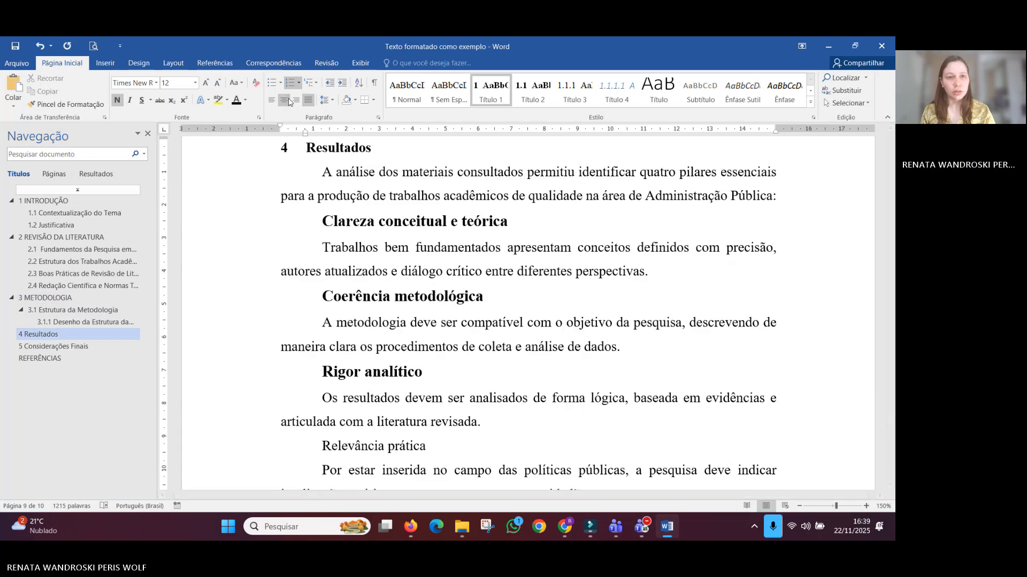
{"action": "triple_click", "coordinate": [387, 155]}
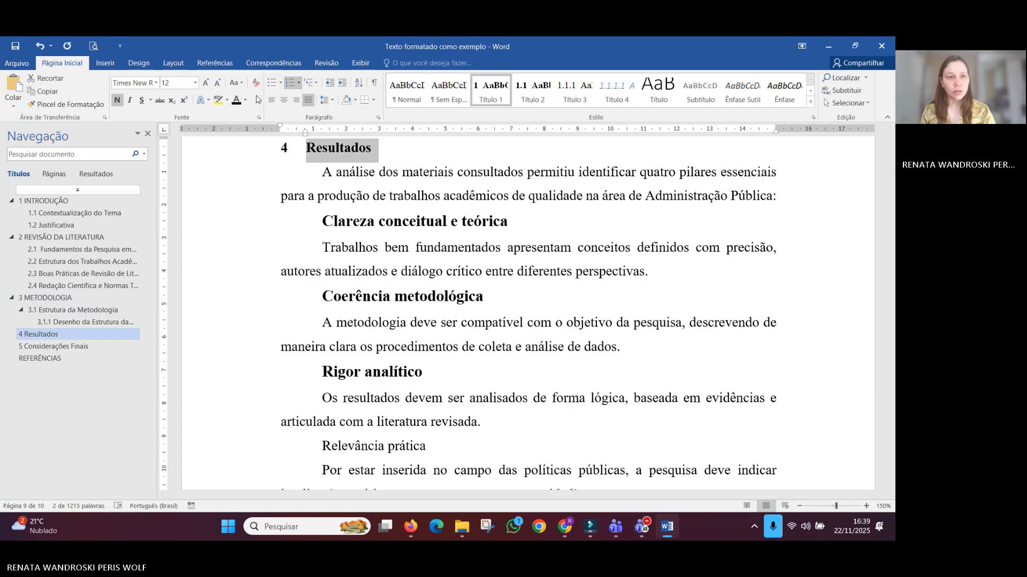
{"action": "left_click", "coordinate": [235, 83]}
{"action": "left_click", "coordinate": [253, 123]}
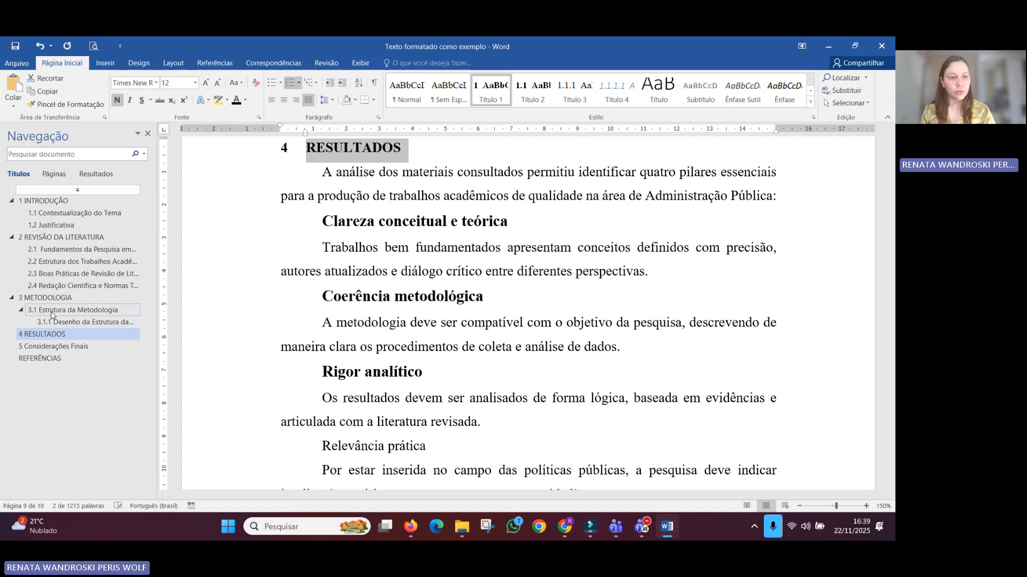
Step: Go to the section 5 heading "Considerações Finais" and convert its text to uppercase
{"action": "left_click", "coordinate": [53, 346]}
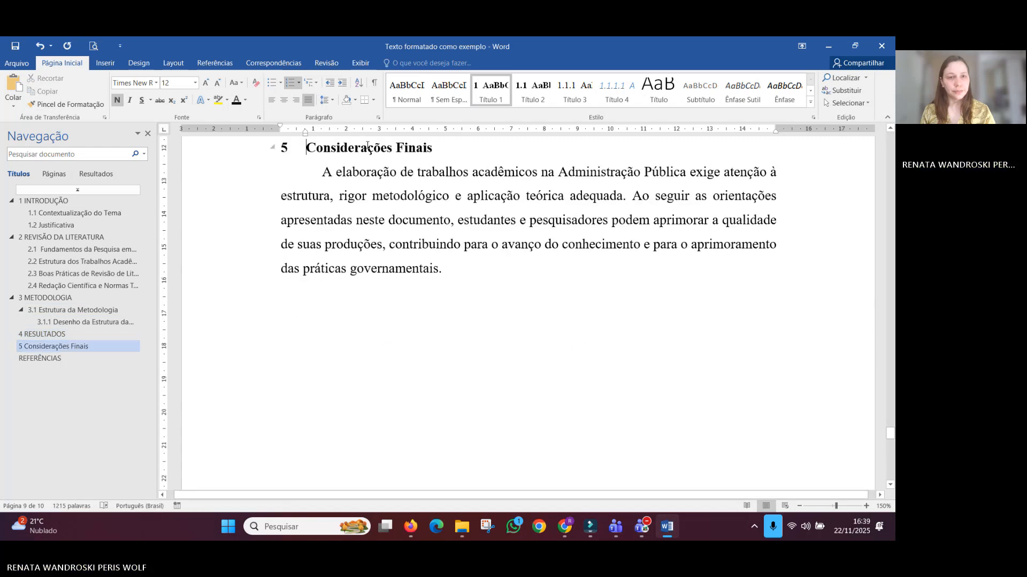
{"action": "triple_click", "coordinate": [400, 155]}
{"action": "left_click", "coordinate": [243, 83]}
{"action": "left_click", "coordinate": [253, 123]}
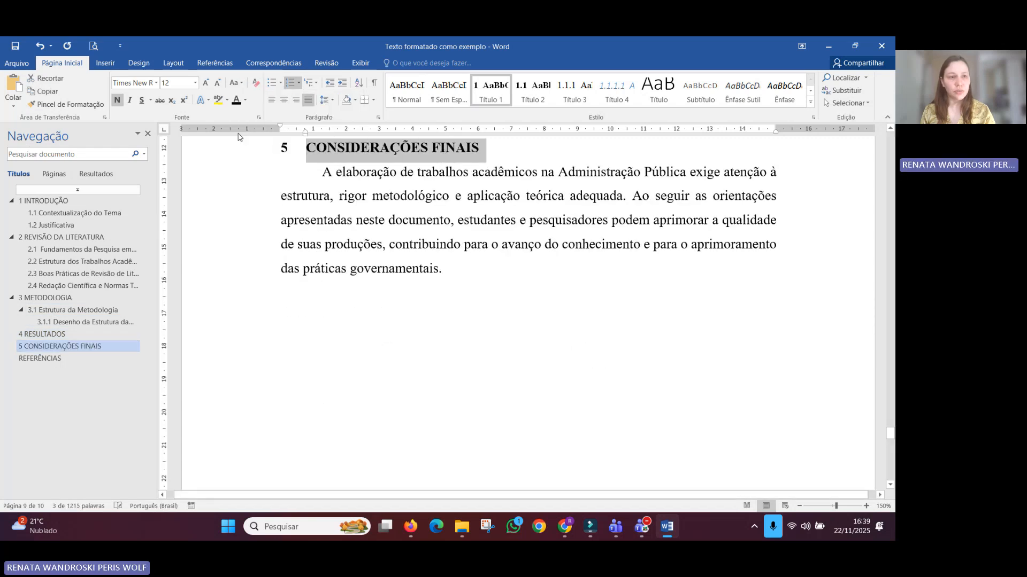
Step: Update the entire table of contents so its entries take over the uppercase section headings
{"action": "left_click", "coordinate": [59, 201]}
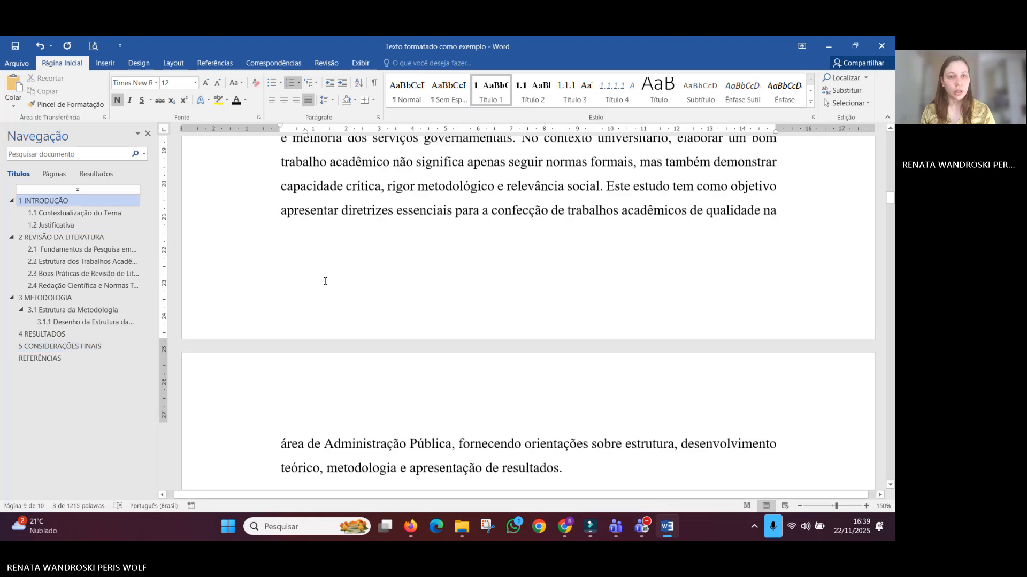
{"action": "scroll", "coordinate": [522, 301], "scroll_direction": "up", "scroll_amount": 12}
{"action": "scroll", "coordinate": [523, 301], "scroll_direction": "up", "scroll_amount": 10}
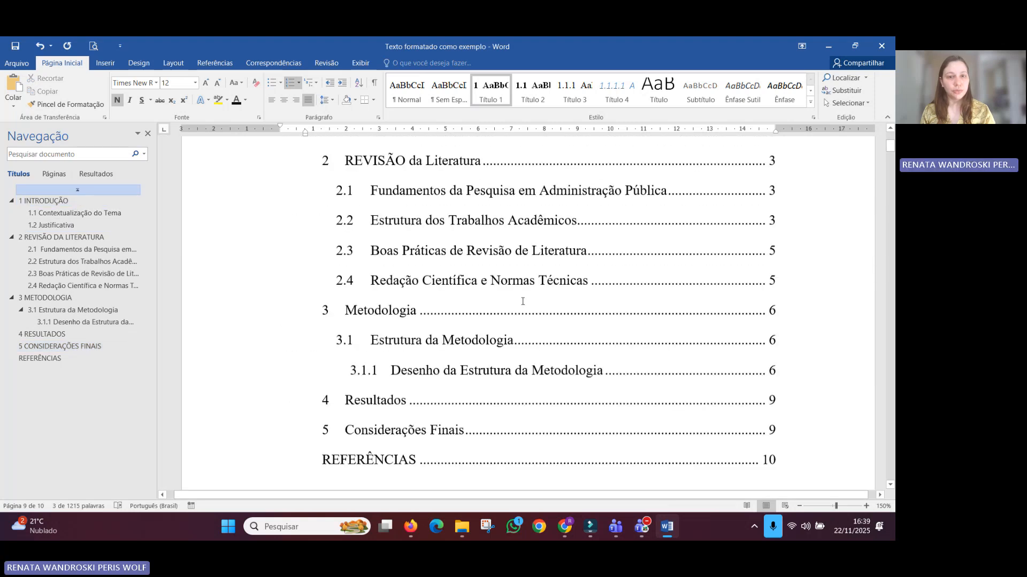
{"action": "left_click", "coordinate": [358, 311]}
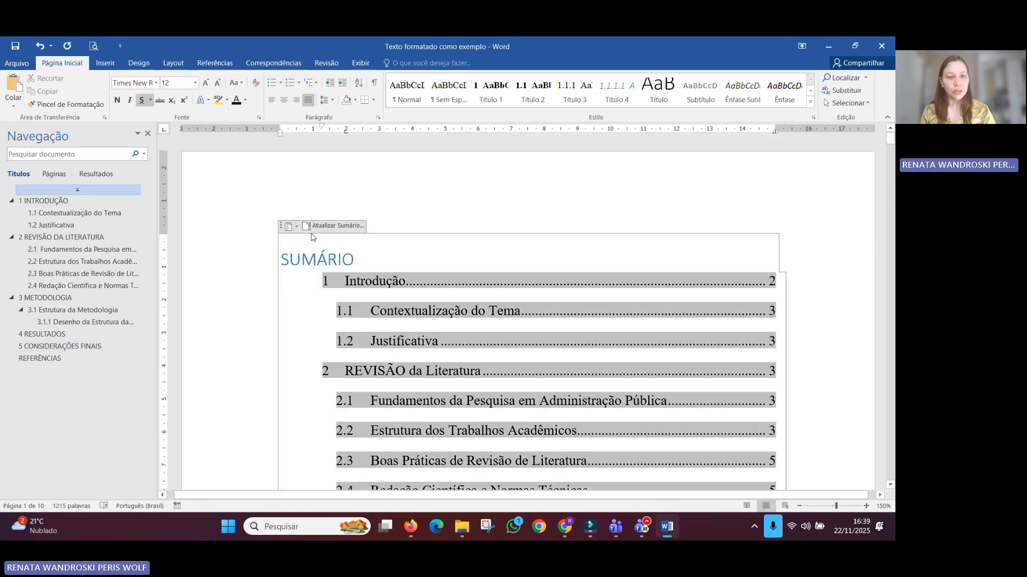
{"action": "left_click", "coordinate": [329, 226]}
{"action": "left_click", "coordinate": [420, 279]}
{"action": "left_click", "coordinate": [435, 299]}
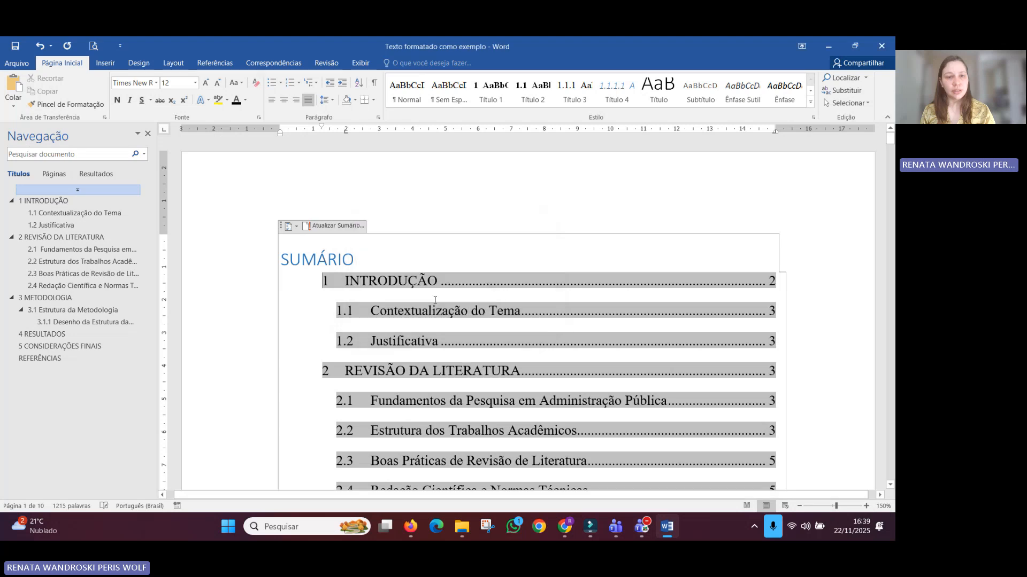
Step: Centre the table of contents title SUMÁRIO and format it in black, bold Times New Roman at size 12
{"action": "left_click_drag", "start_coordinate": [357, 260], "coordinate": [280, 260]}
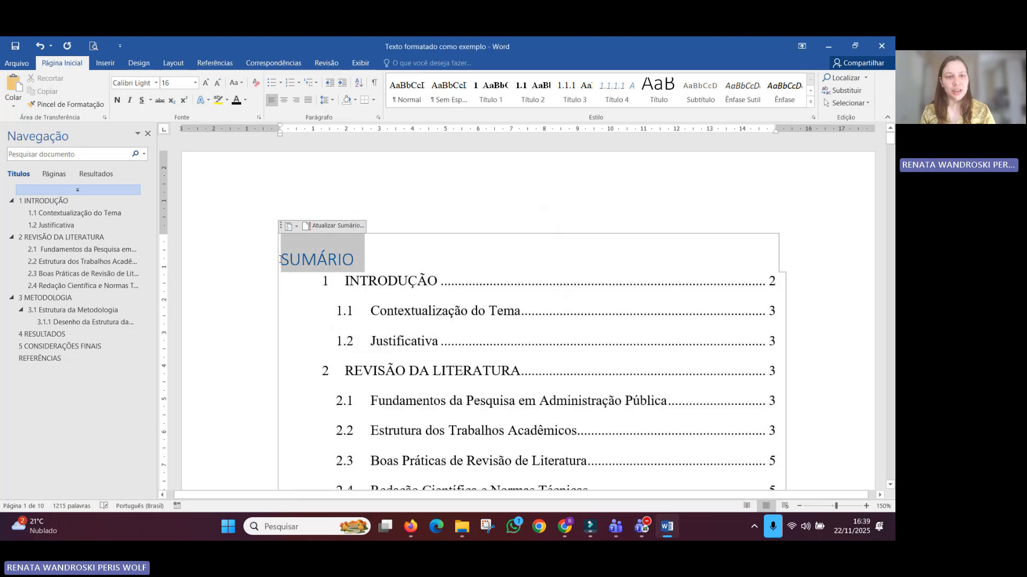
{"action": "left_click", "coordinate": [285, 100]}
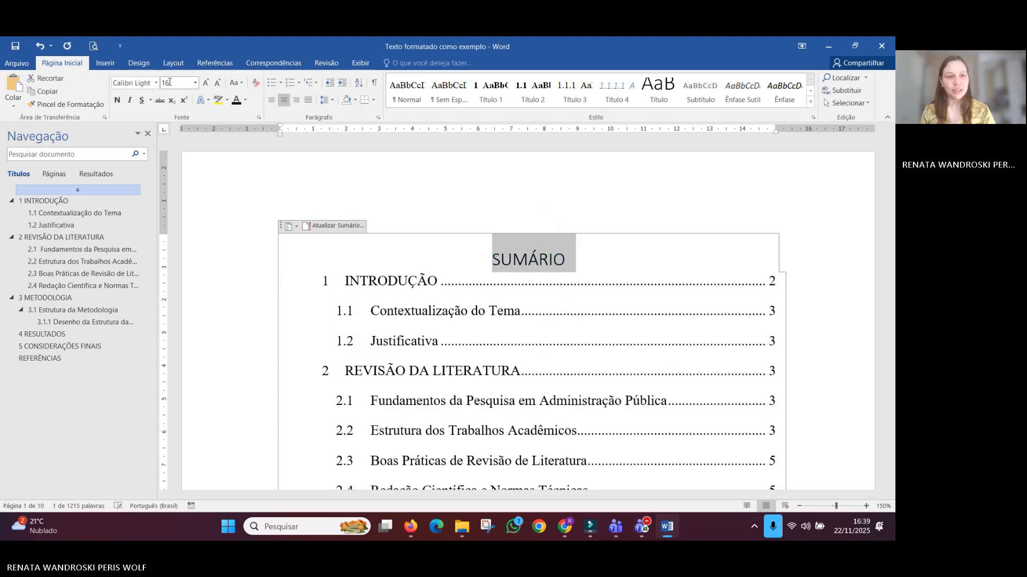
{"action": "left_click", "coordinate": [138, 82]}
{"action": "type", "text": "Times New Roman"}
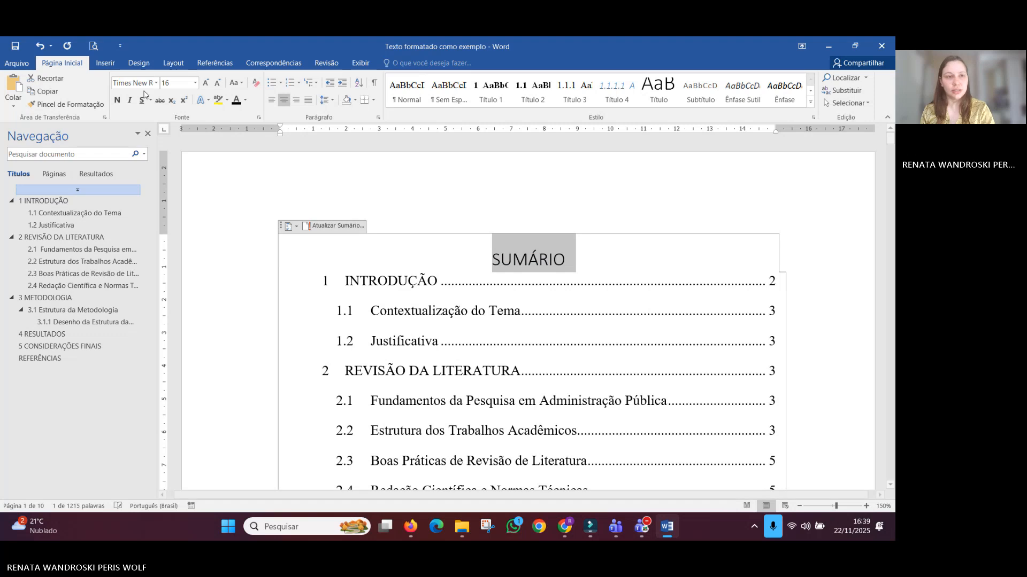
{"action": "left_click", "coordinate": [178, 86]}
{"action": "type", "text": "12"}
{"action": "key", "text": "Return"}
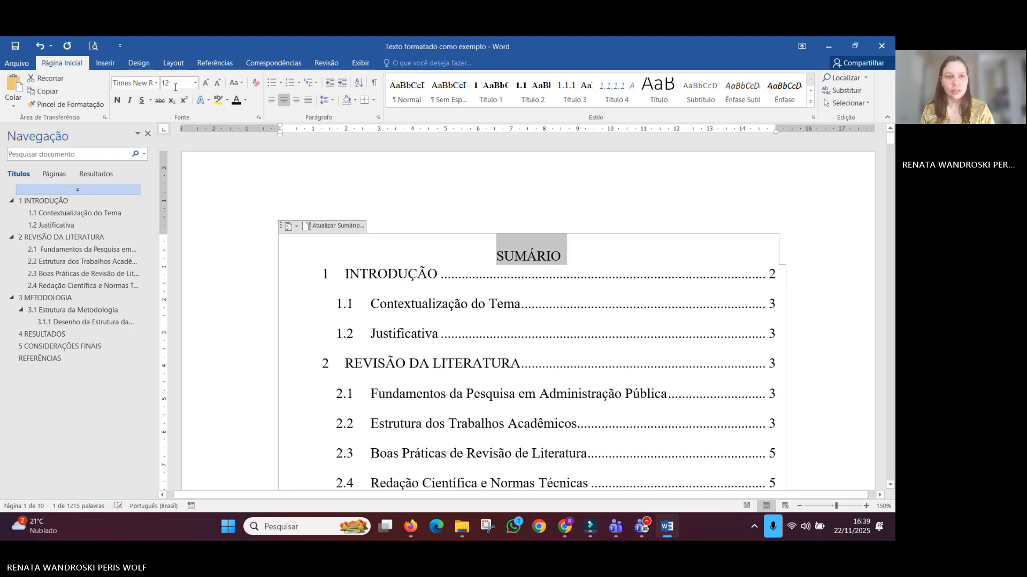
{"action": "scroll", "coordinate": [495, 237], "scroll_direction": "down", "scroll_amount": 4}
{"action": "left_click", "coordinate": [495, 237]}
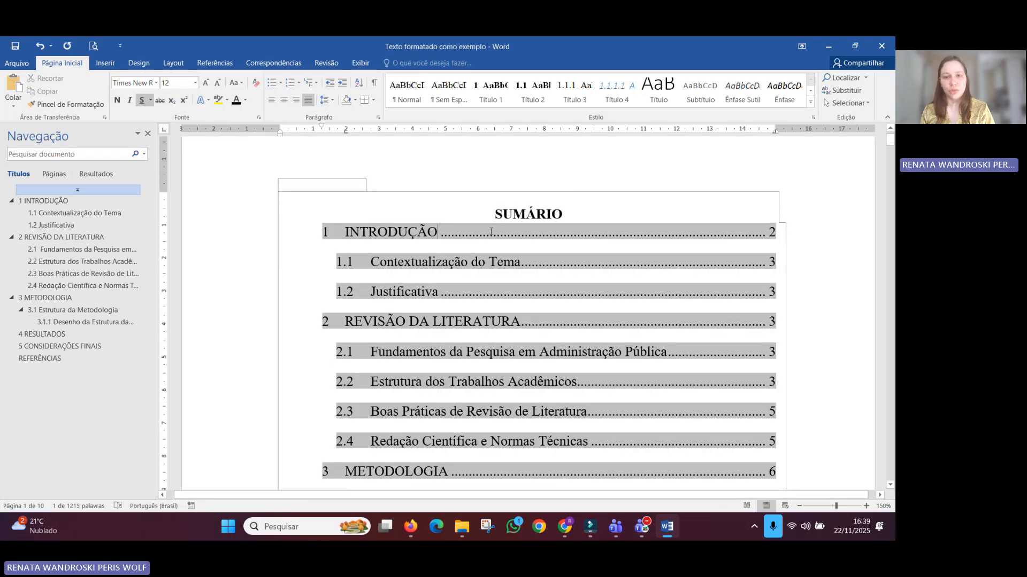
{"action": "scroll", "coordinate": [497, 240], "scroll_direction": "down", "scroll_amount": 5}
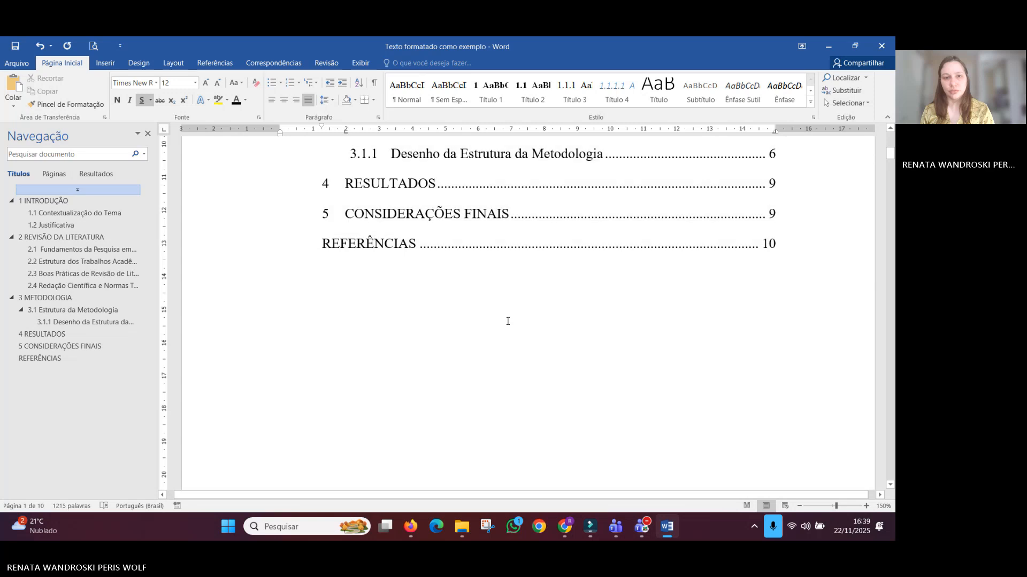
{"action": "left_click", "coordinate": [508, 320]}
{"action": "scroll", "coordinate": [508, 321], "scroll_direction": "up", "scroll_amount": 6}
{"action": "left_click", "coordinate": [530, 248]}
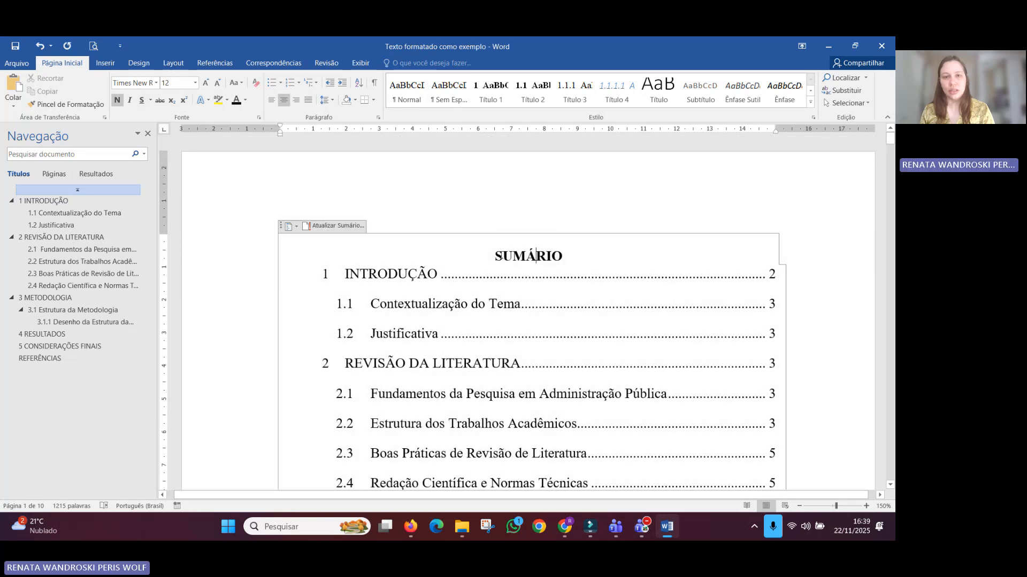
{"action": "double_click", "coordinate": [536, 255]}
{"action": "key", "text": "Delete"}
{"action": "double_click", "coordinate": [515, 216]}
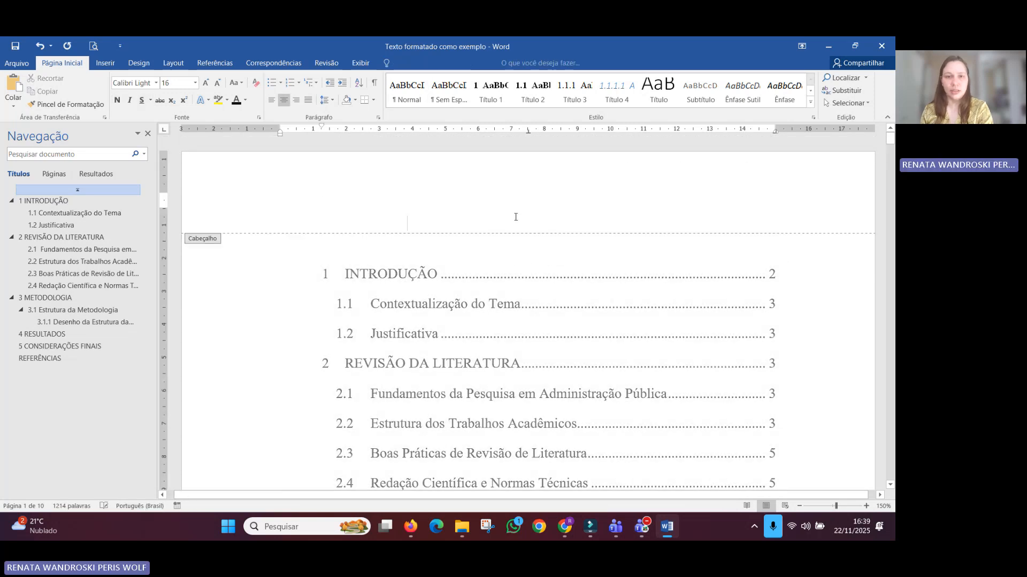
{"action": "double_click", "coordinate": [455, 252]}
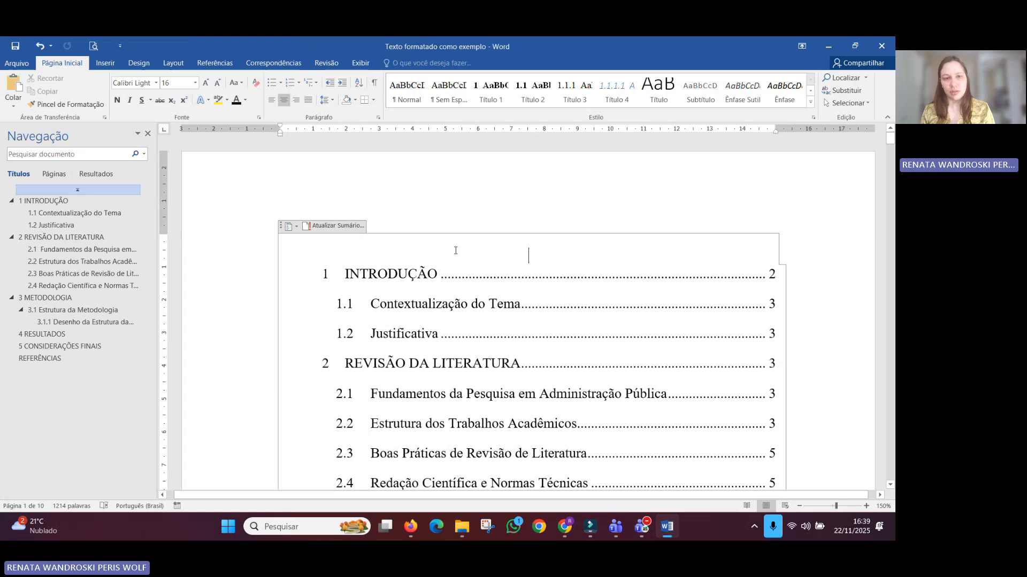
{"action": "key", "text": "ctrl+z"}
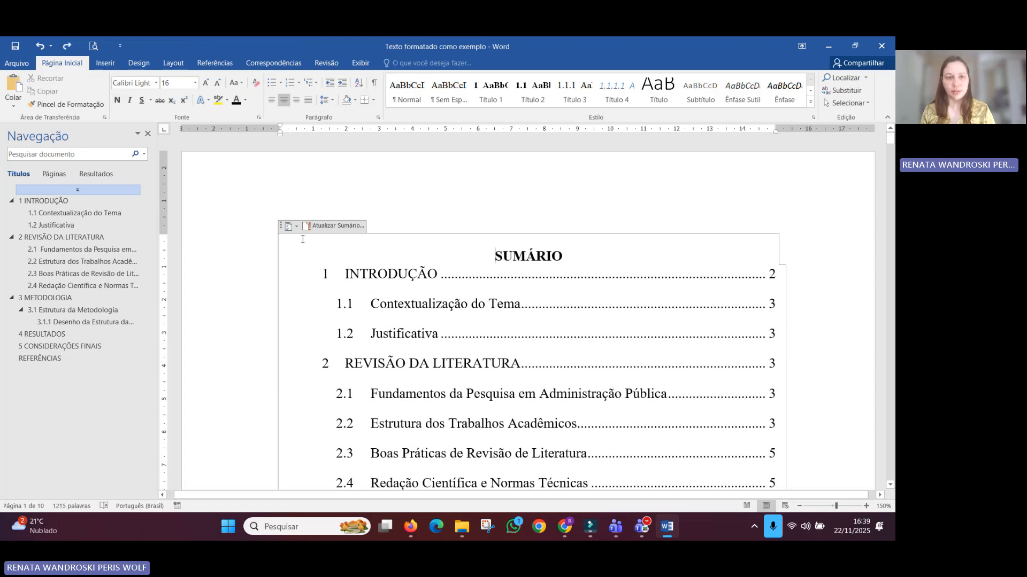
Step: Delete the blank paragraphs above the RESUMO heading on the page after the table of contents
{"action": "left_click", "coordinate": [232, 297]}
{"action": "scroll", "coordinate": [246, 295], "scroll_direction": "down", "scroll_amount": 10}
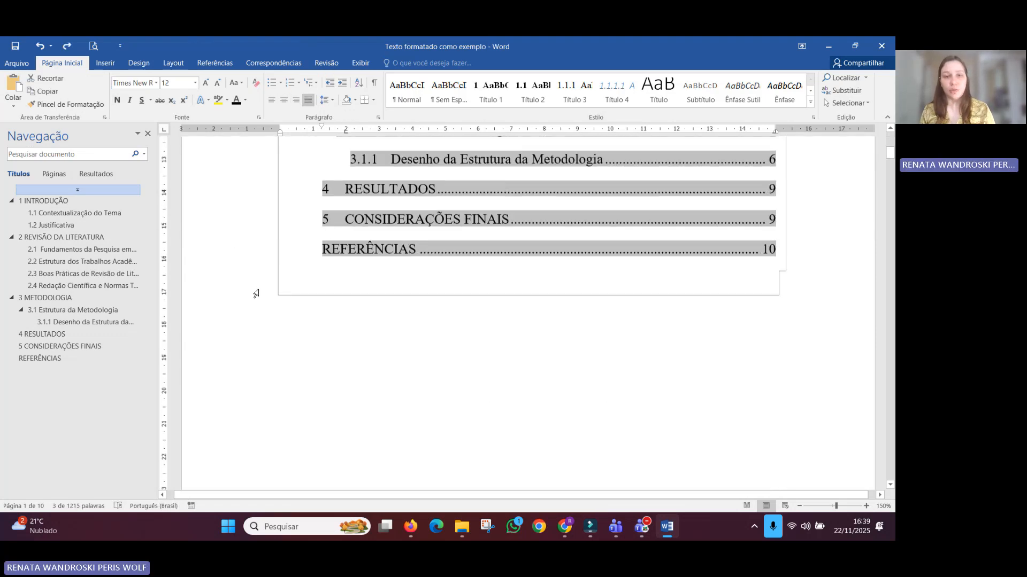
{"action": "scroll", "coordinate": [254, 288], "scroll_direction": "down", "scroll_amount": 5}
{"action": "scroll", "coordinate": [385, 241], "scroll_direction": "up", "scroll_amount": 2}
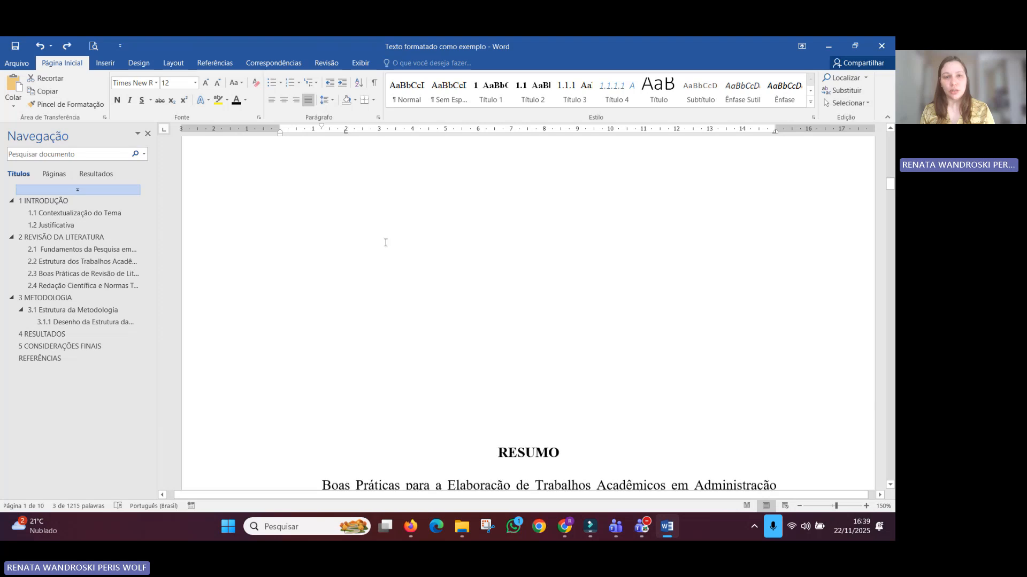
{"action": "left_click", "coordinate": [392, 217]}
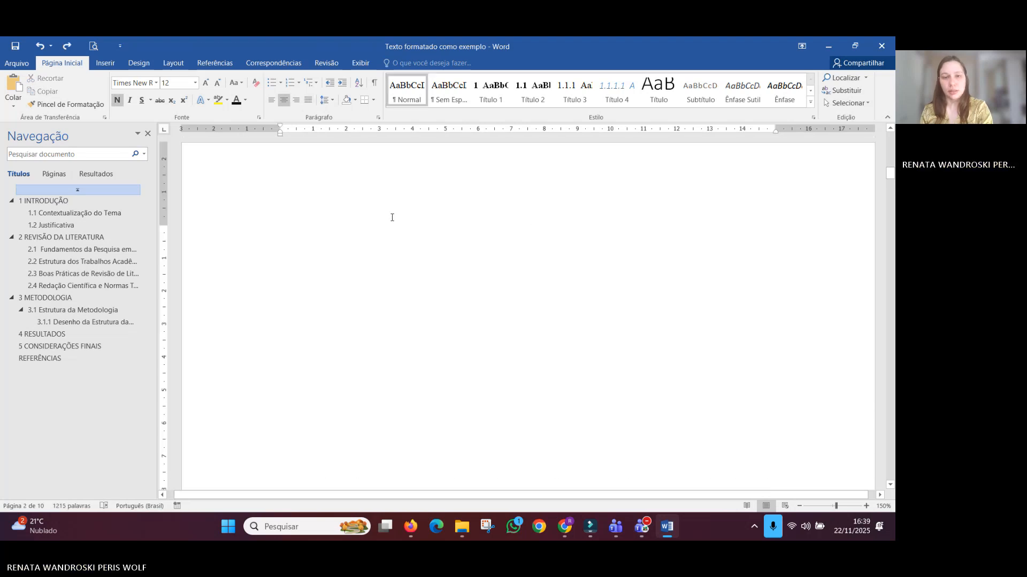
{"action": "key", "text": "Delete"}
{"action": "key", "text": "Delete"}
{"action": "key", "text": "Delete"}
{"action": "key", "text": "Delete"}
{"action": "key", "text": "Delete"}
{"action": "key", "text": "Delete"}
{"action": "key", "text": "Delete"}
{"action": "key", "text": "Delete"}
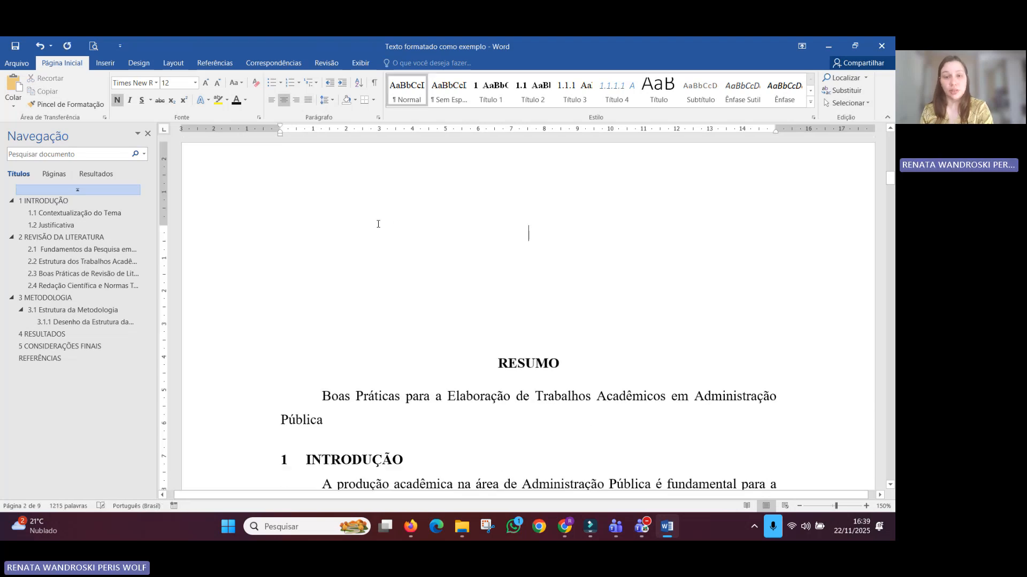
{"action": "key", "text": "Delete"}
{"action": "key", "text": "Delete"}
{"action": "key", "text": "Delete"}
{"action": "key", "text": "Delete"}
{"action": "key", "text": "Delete"}
{"action": "key", "text": "Delete"}
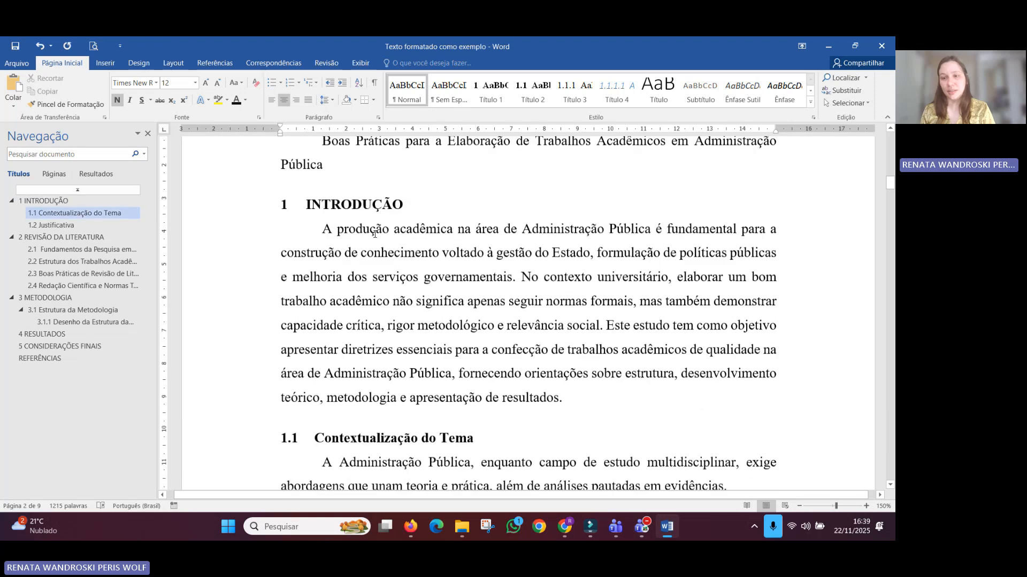
Step: Delete the RESUMO heading and its line of text so section 1 INTRODUÇÃO starts the page
{"action": "key", "text": "shift+Down"}
{"action": "key", "text": "shift+Down"}
{"action": "key", "text": "shift+Down"}
{"action": "key", "text": "Delete"}
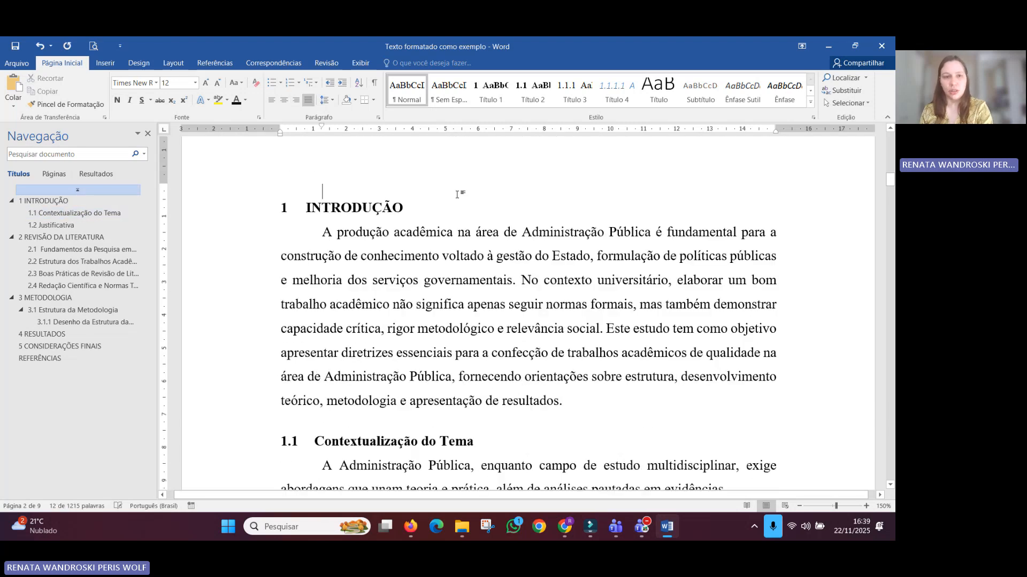
{"action": "scroll", "coordinate": [456, 199], "scroll_direction": "up", "scroll_amount": 3}
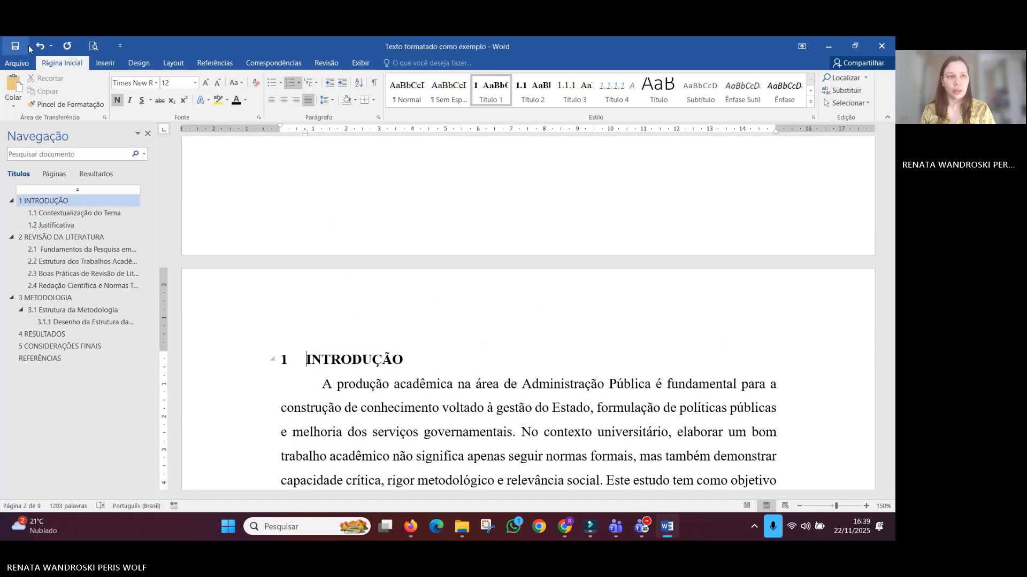
Step: Select the whole Quadro 1 table in section 2.2 and apply the plain grid table style with black borders on all cells
{"action": "scroll", "coordinate": [377, 313], "scroll_direction": "down", "scroll_amount": 20}
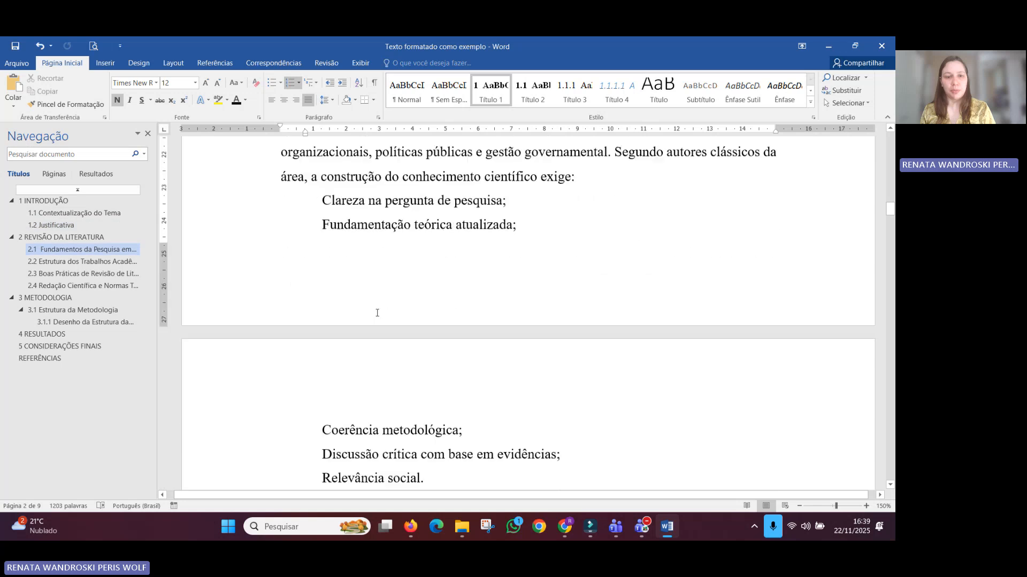
{"action": "scroll", "coordinate": [377, 313], "scroll_direction": "down", "scroll_amount": 5}
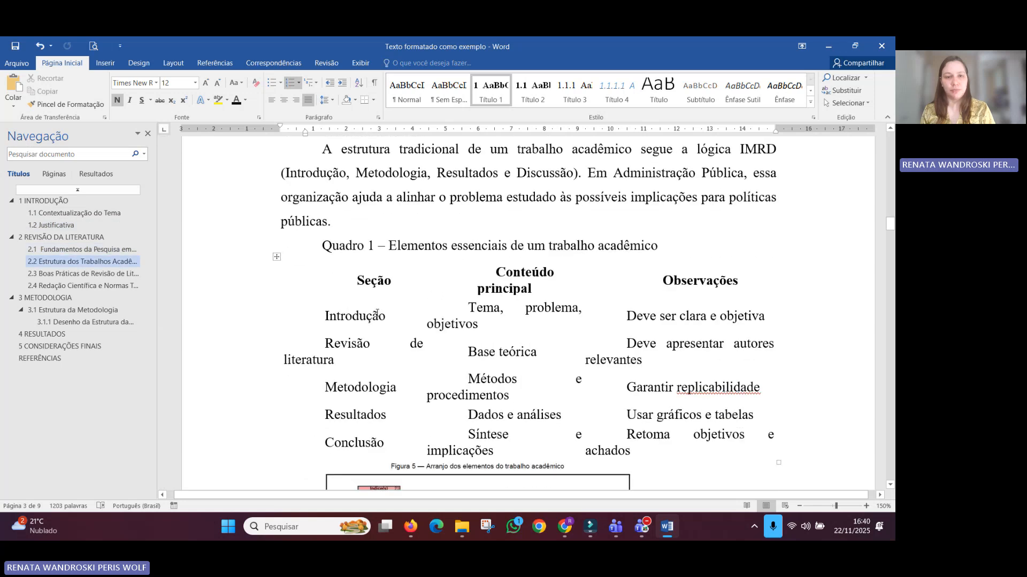
{"action": "scroll", "coordinate": [377, 313], "scroll_direction": "down", "scroll_amount": 2}
{"action": "left_click", "coordinate": [365, 233]}
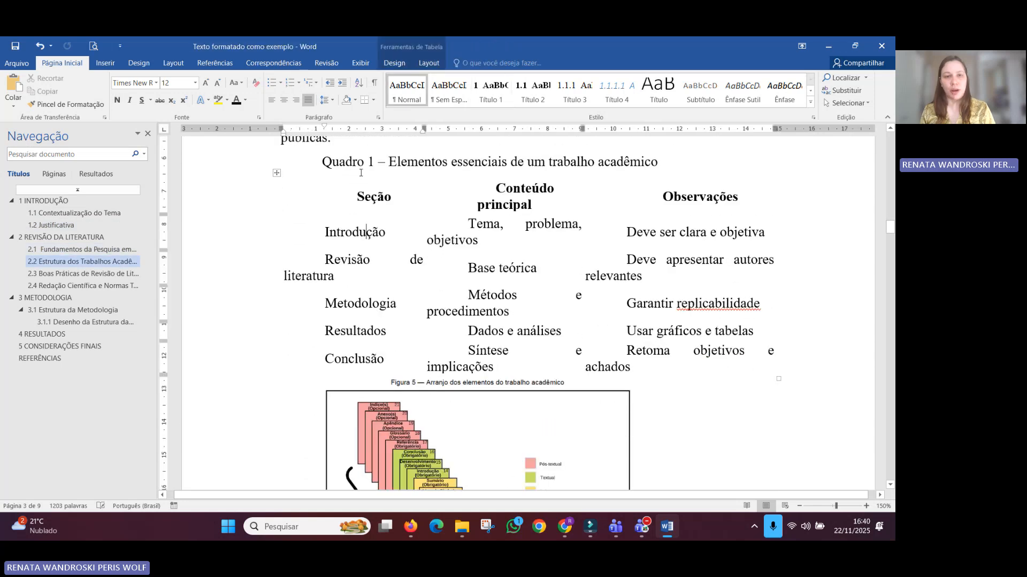
{"action": "left_click_drag", "start_coordinate": [371, 161], "coordinate": [663, 163]}
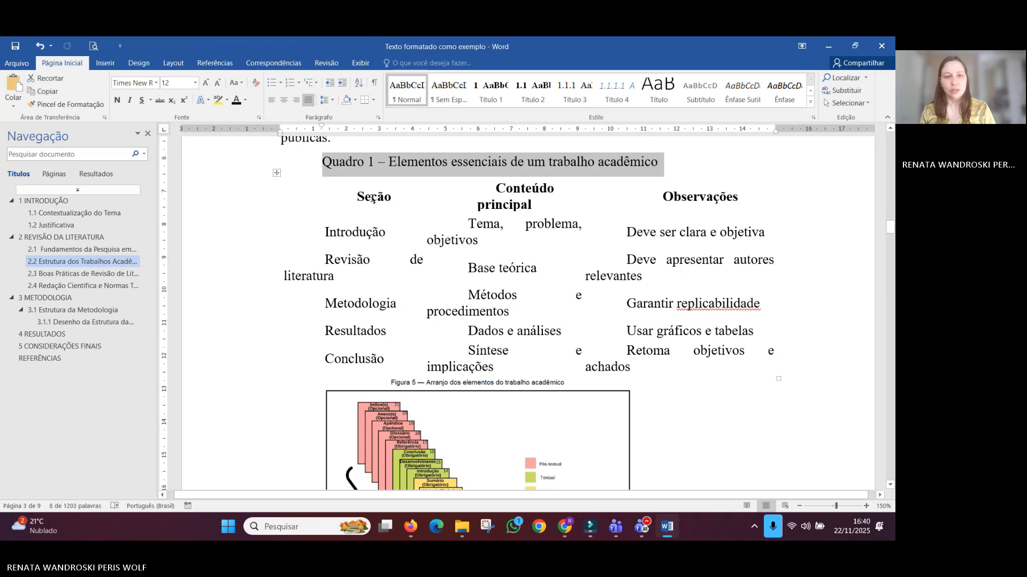
{"action": "left_click", "coordinate": [371, 197]}
{"action": "left_click", "coordinate": [275, 174]}
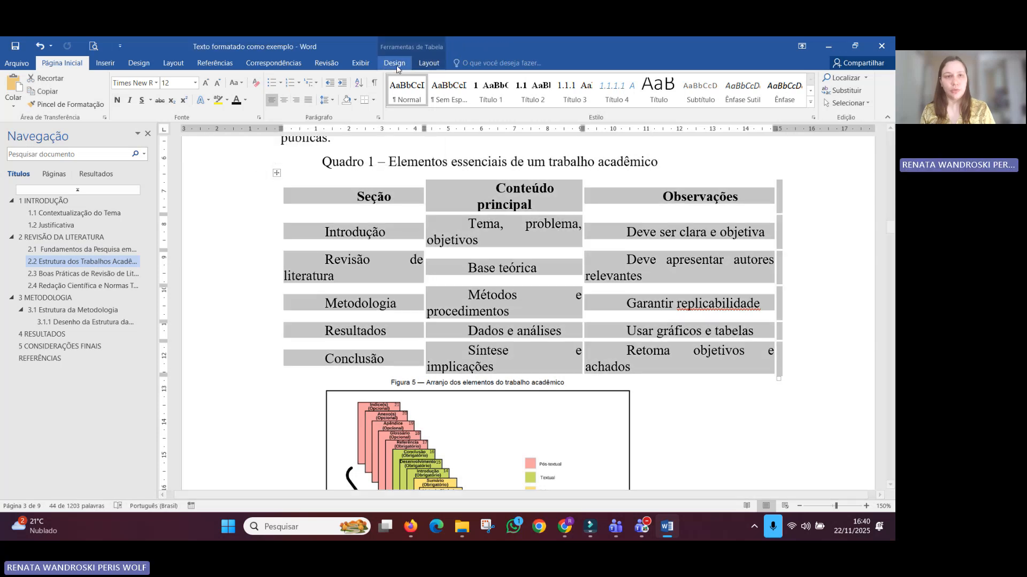
{"action": "left_click", "coordinate": [429, 63]}
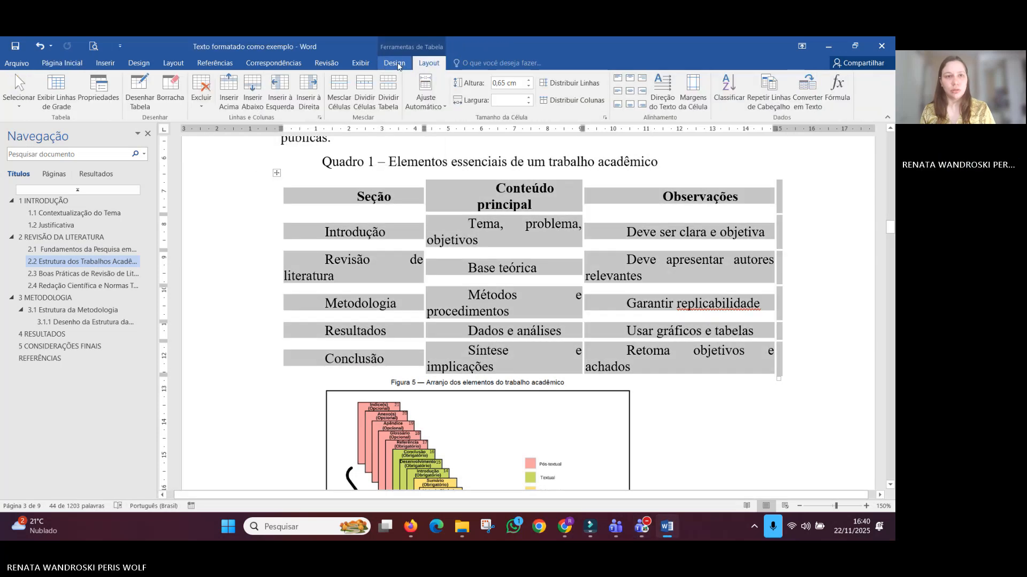
{"action": "left_click", "coordinate": [394, 63]}
{"action": "left_click", "coordinate": [169, 106]}
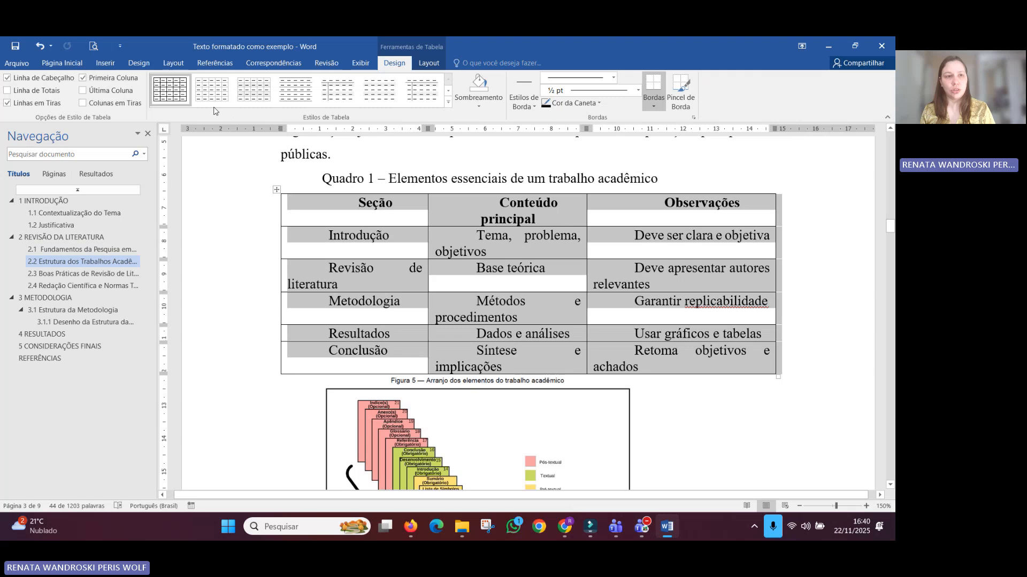
{"action": "left_click", "coordinate": [62, 63]}
{"action": "left_click", "coordinate": [349, 219]}
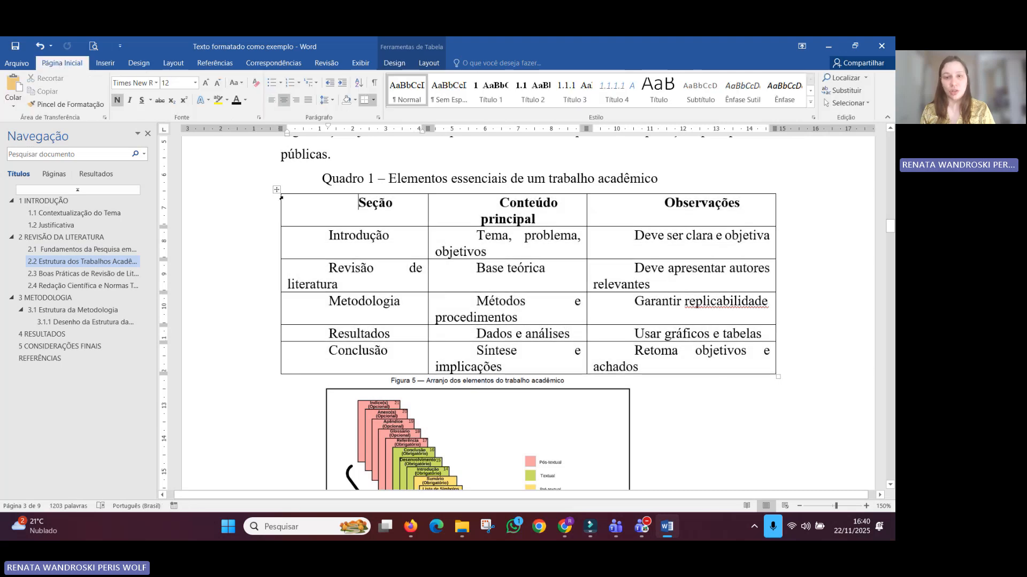
{"action": "left_click", "coordinate": [797, 311]}
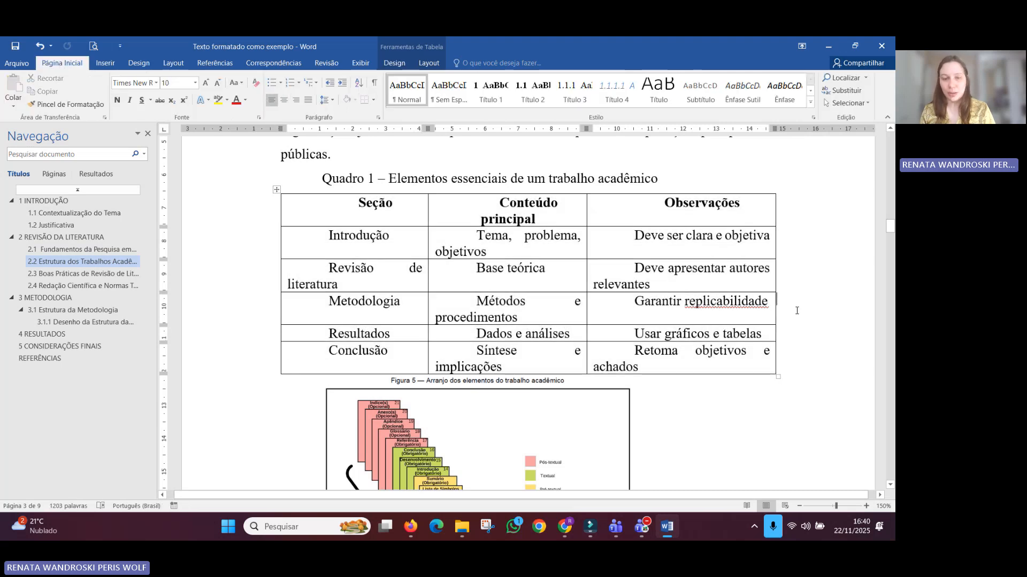
Step: Centre the text horizontally and vertically in every cell of the Quadro 1 table in section 2.2
{"action": "left_click", "coordinate": [359, 409]}
{"action": "left_click", "coordinate": [300, 398]}
{"action": "scroll", "coordinate": [310, 369], "scroll_direction": "down", "scroll_amount": 1}
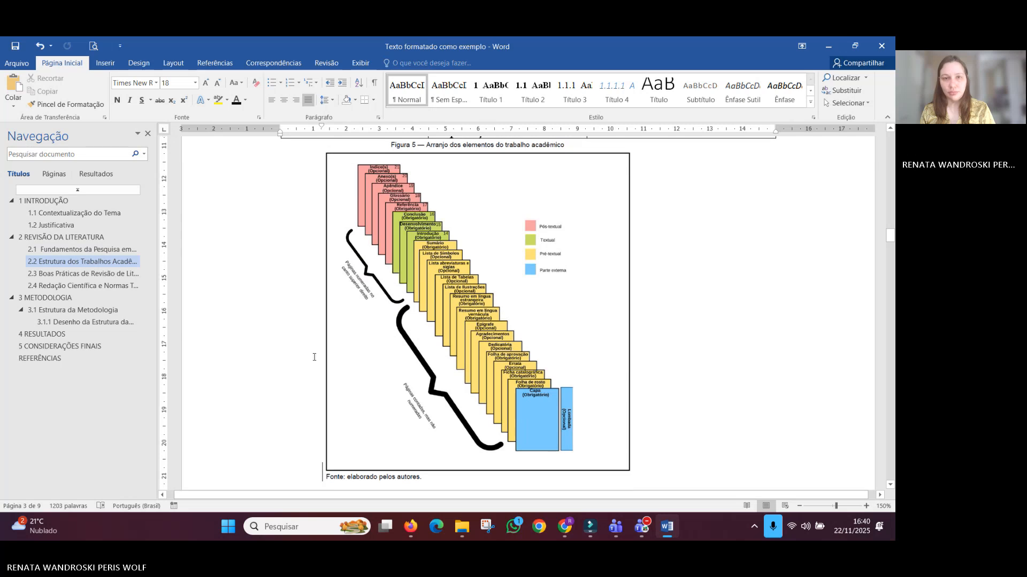
{"action": "scroll", "coordinate": [314, 350], "scroll_direction": "up", "scroll_amount": 7}
{"action": "scroll", "coordinate": [314, 345], "scroll_direction": "up", "scroll_amount": 1}
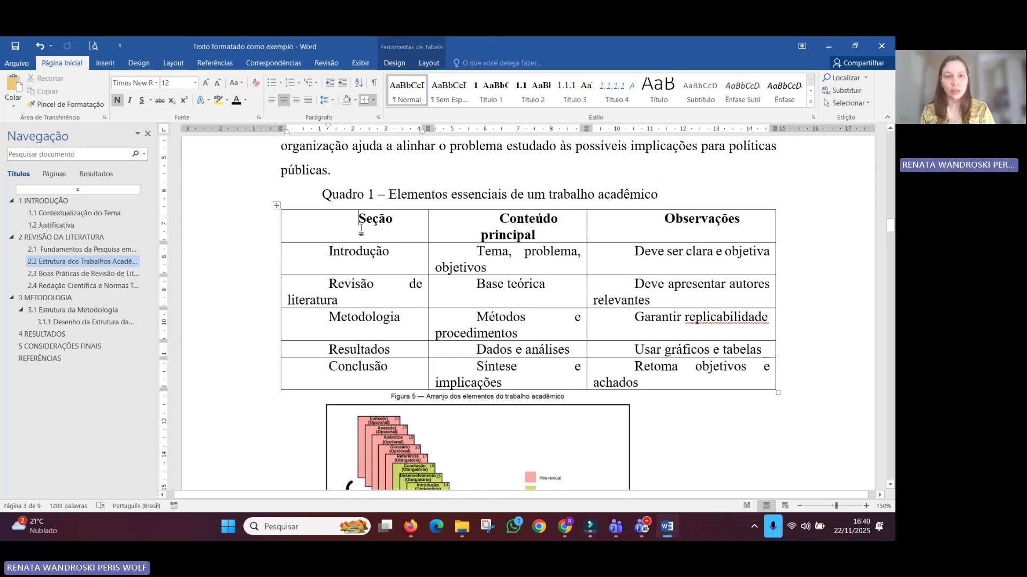
{"action": "left_click_drag", "start_coordinate": [361, 228], "coordinate": [650, 224]}
{"action": "left_click_drag", "start_coordinate": [352, 228], "coordinate": [657, 377]}
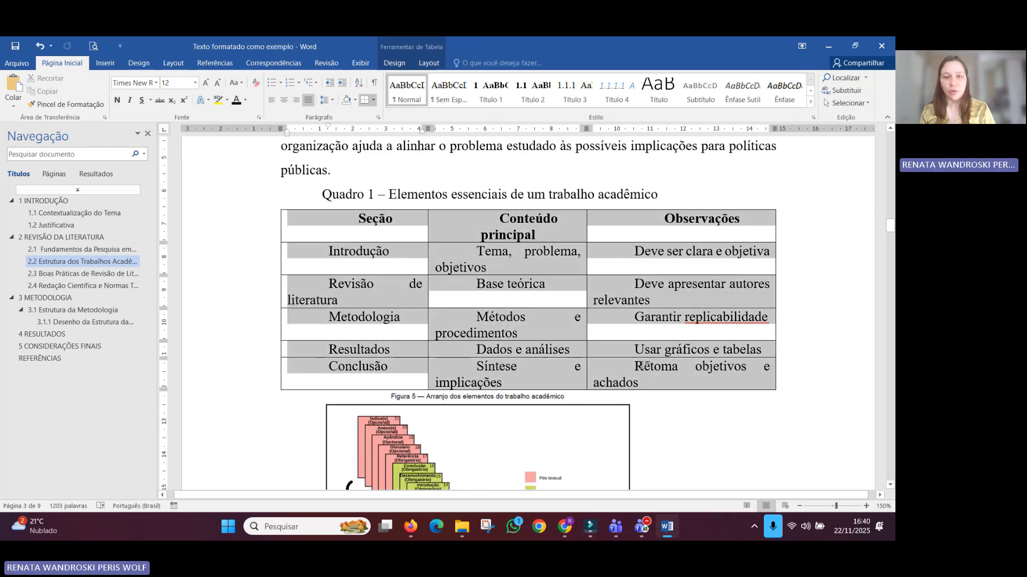
{"action": "left_click", "coordinate": [421, 65]}
{"action": "left_click", "coordinate": [631, 93]}
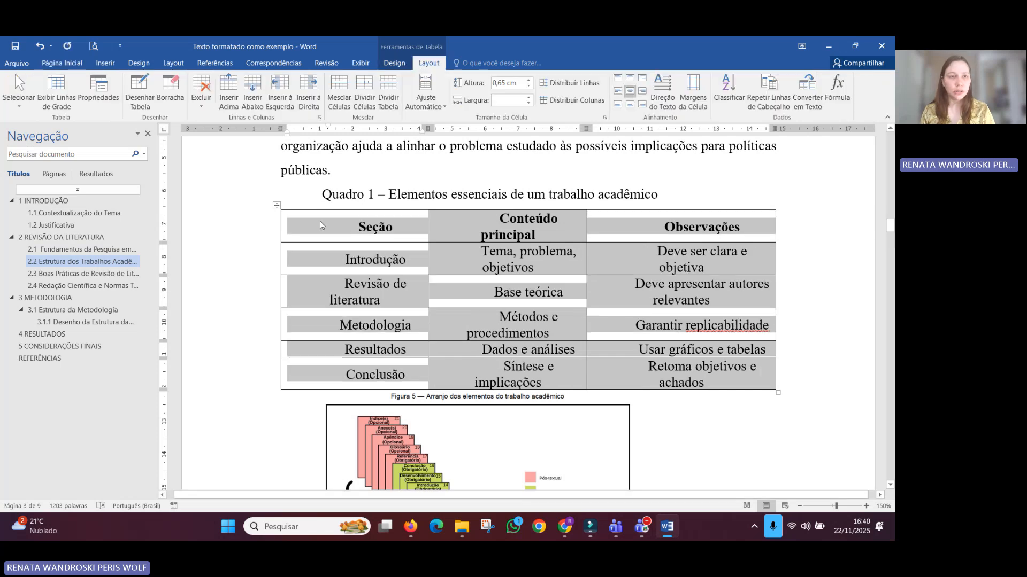
Step: Shade the header row of the Quadro 1 table light grey
{"action": "left_click", "coordinate": [62, 63]}
{"action": "left_click_drag", "start_coordinate": [335, 223], "coordinate": [632, 228]}
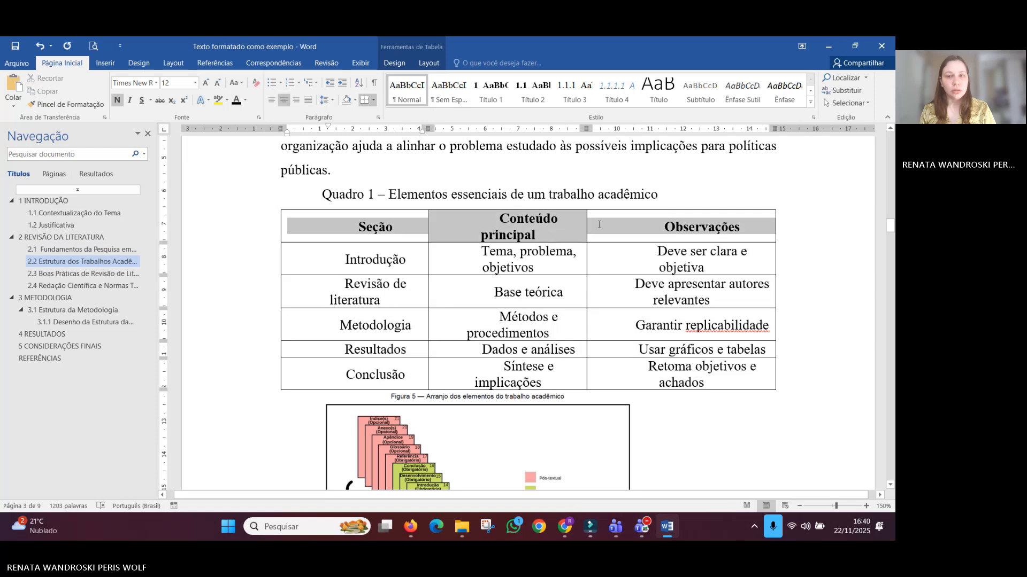
{"action": "left_click", "coordinate": [356, 100]}
{"action": "left_click", "coordinate": [363, 130]}
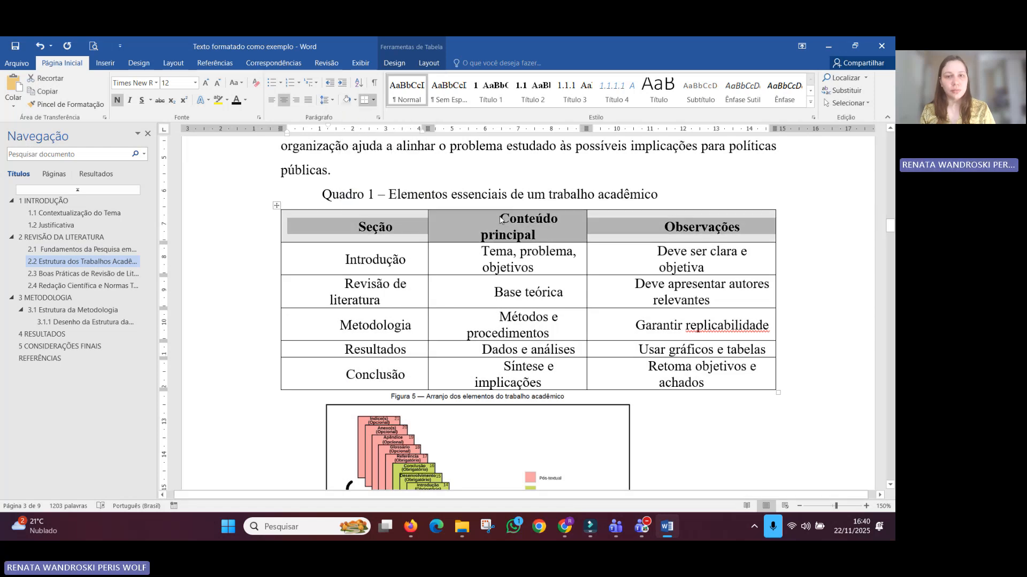
Step: Remove the first-line indent from the Conteúdo principal header cell and centre its text
{"action": "left_click", "coordinate": [501, 219]}
{"action": "key", "text": "BackSpace"}
{"action": "key", "text": "BackSpace"}
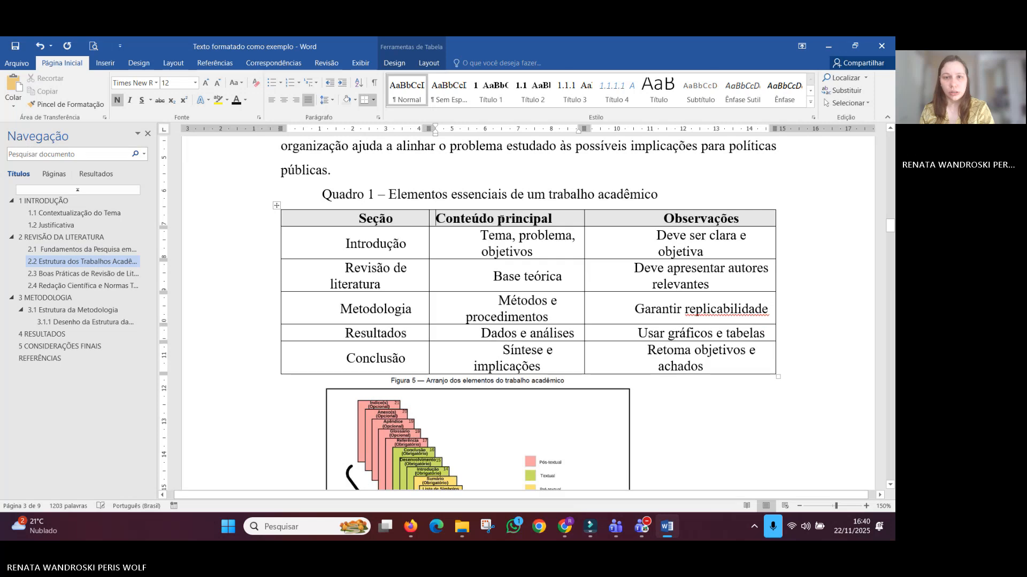
{"action": "left_click", "coordinate": [283, 100]}
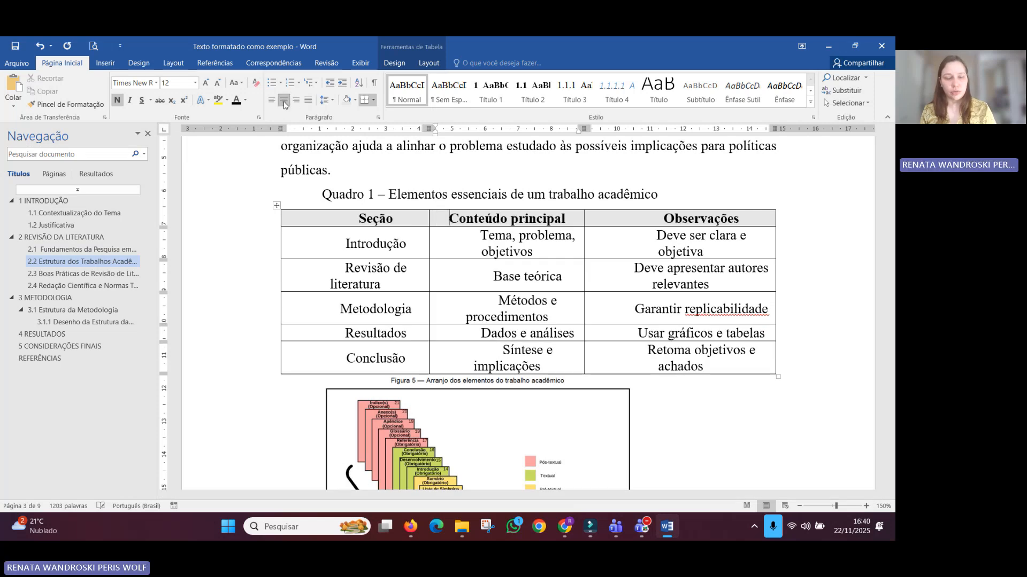
Step: Turn off centred alignment in the Observações and Seção header cells of Quadro 1
{"action": "key", "text": "Tab"}
{"action": "left_click", "coordinate": [284, 101]}
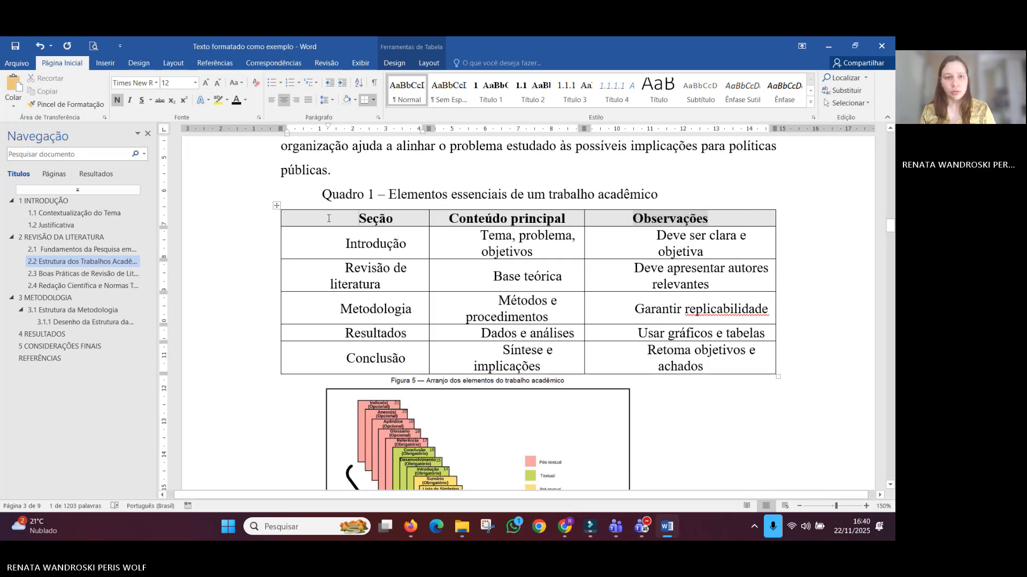
{"action": "left_click", "coordinate": [328, 219]}
{"action": "left_click", "coordinate": [281, 104]}
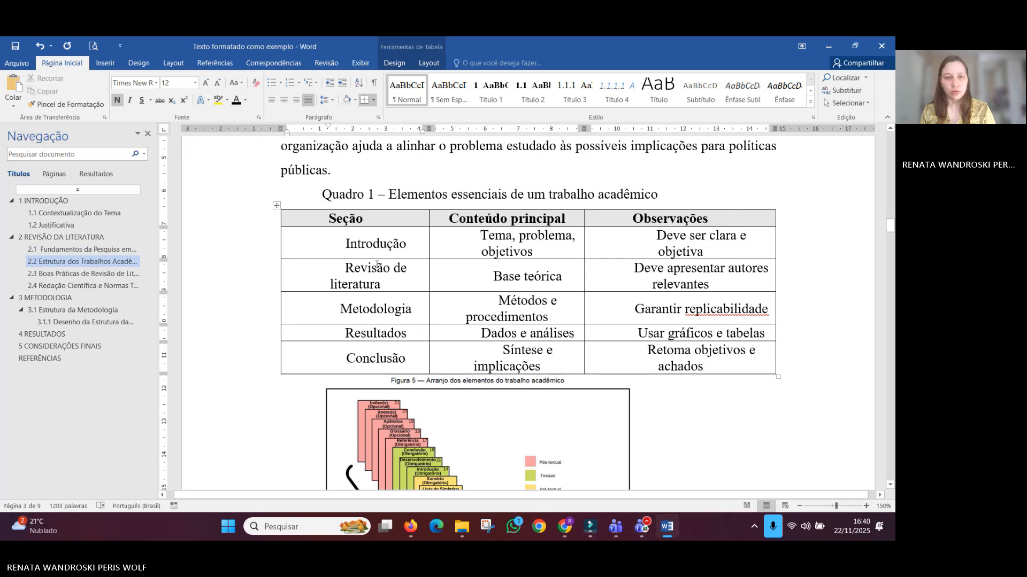
Step: Justify the text in all Quadro 1 rows below the header, from Introdução to Conclusão
{"action": "left_click_drag", "start_coordinate": [292, 238], "coordinate": [748, 367]}
{"action": "key", "text": "ctrl+j"}
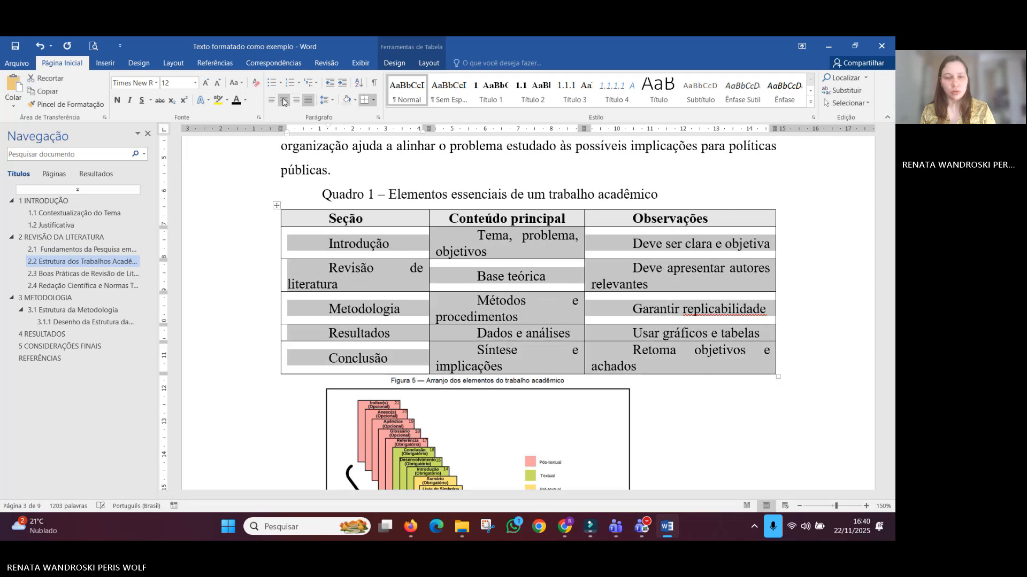
{"action": "left_click", "coordinate": [284, 101]}
{"action": "key", "text": "ctrl+j"}
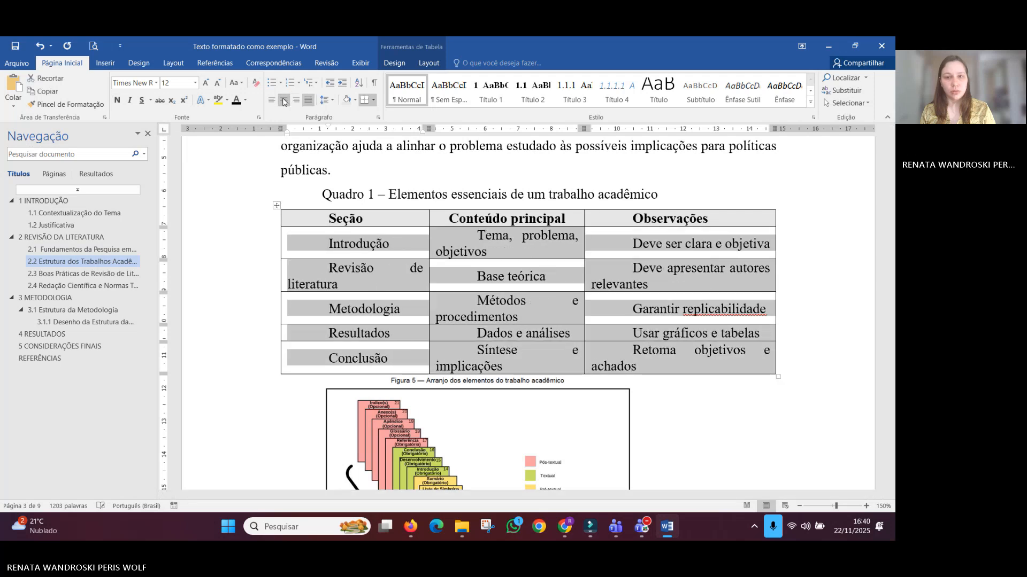
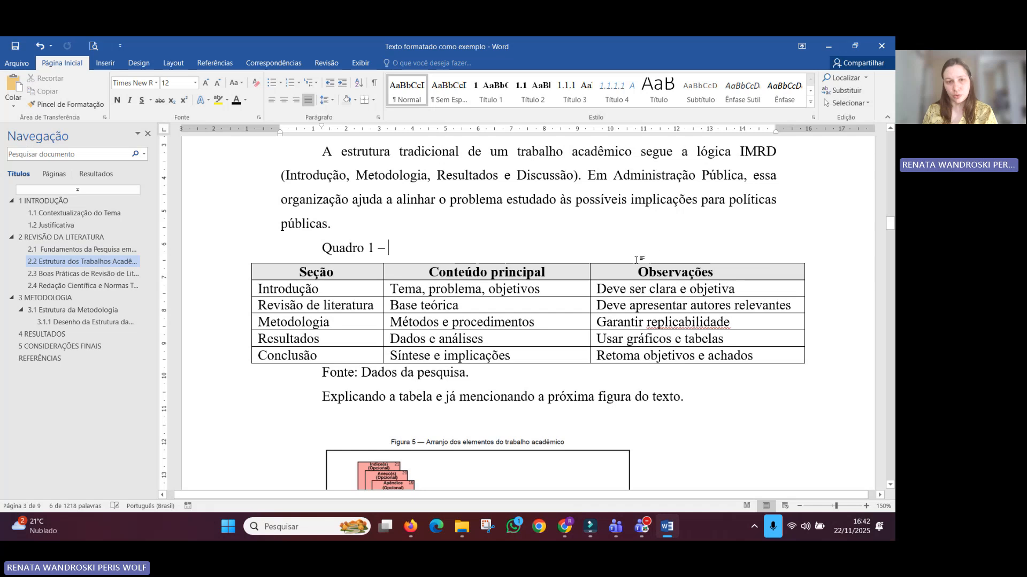
Step: Delete the manually typed Quadro 1 title above the table, leaving its line empty
{"action": "key", "text": "BackSpace"}
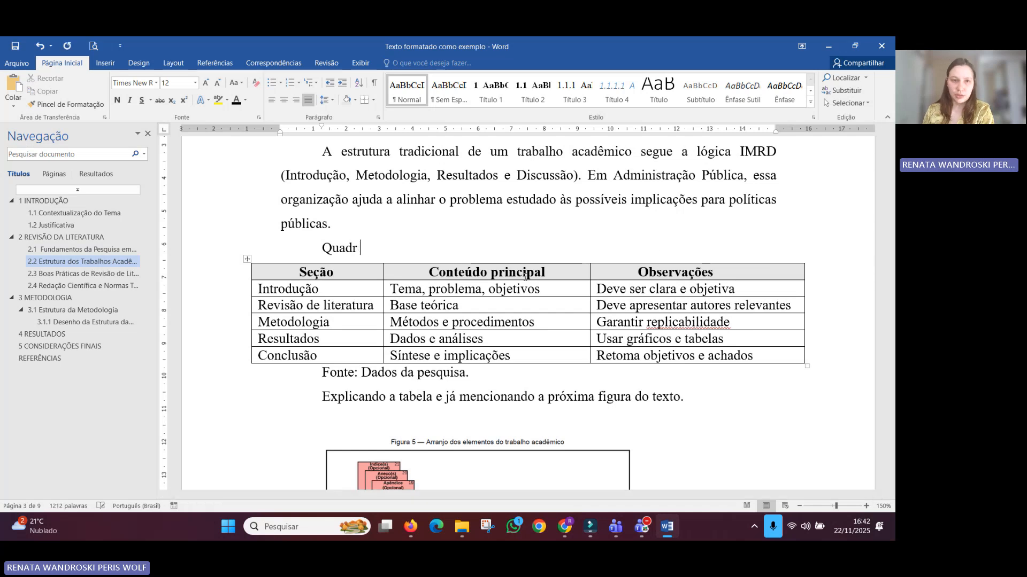
{"action": "key", "text": "BackSpace"}
{"action": "key", "text": "BackSpace"}
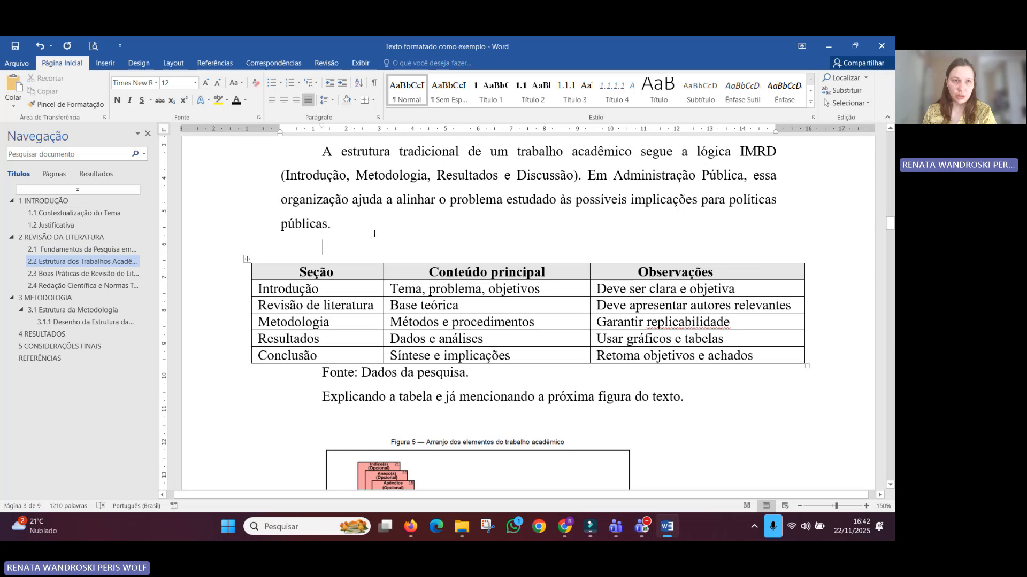
Step: Insert an automatic caption with the Figura label above the table, reading "Figura 1 – Quadro: Elementos essenciais de um trabalho acadêmico"
{"action": "left_click", "coordinate": [228, 63]}
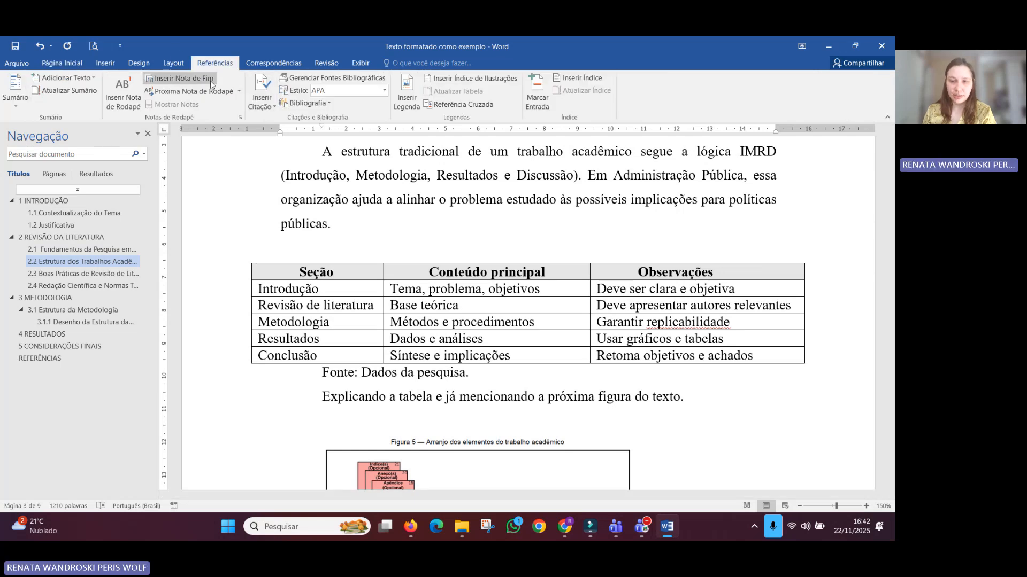
{"action": "left_click", "coordinate": [406, 96]}
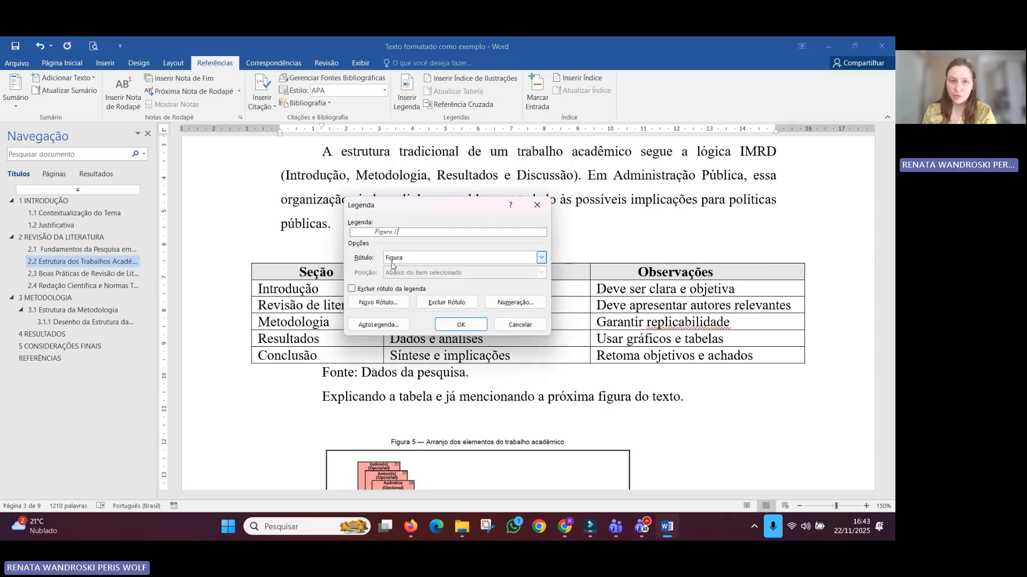
{"action": "left_click", "coordinate": [541, 257]}
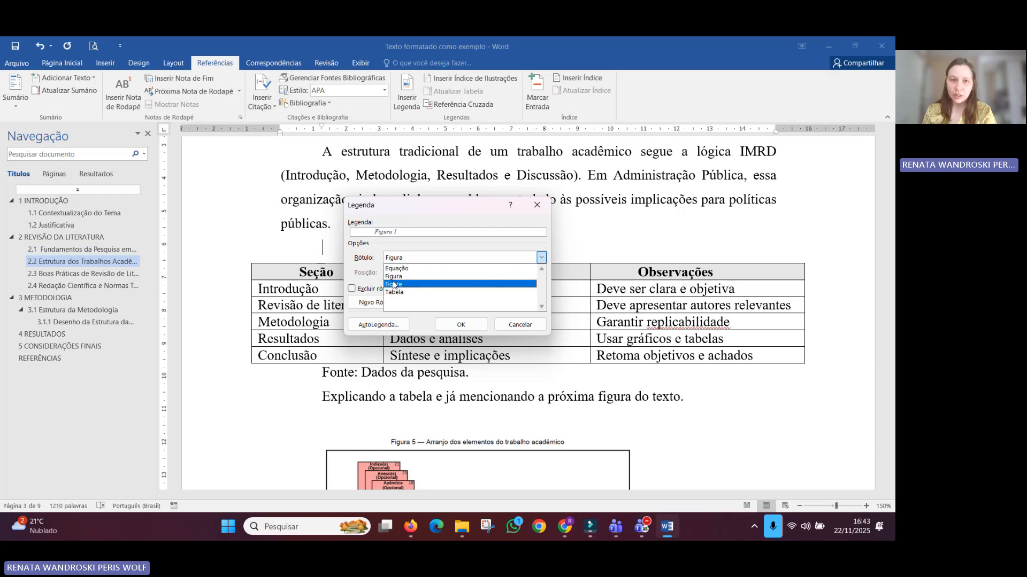
{"action": "left_click", "coordinate": [394, 277]}
{"action": "left_click", "coordinate": [425, 233]}
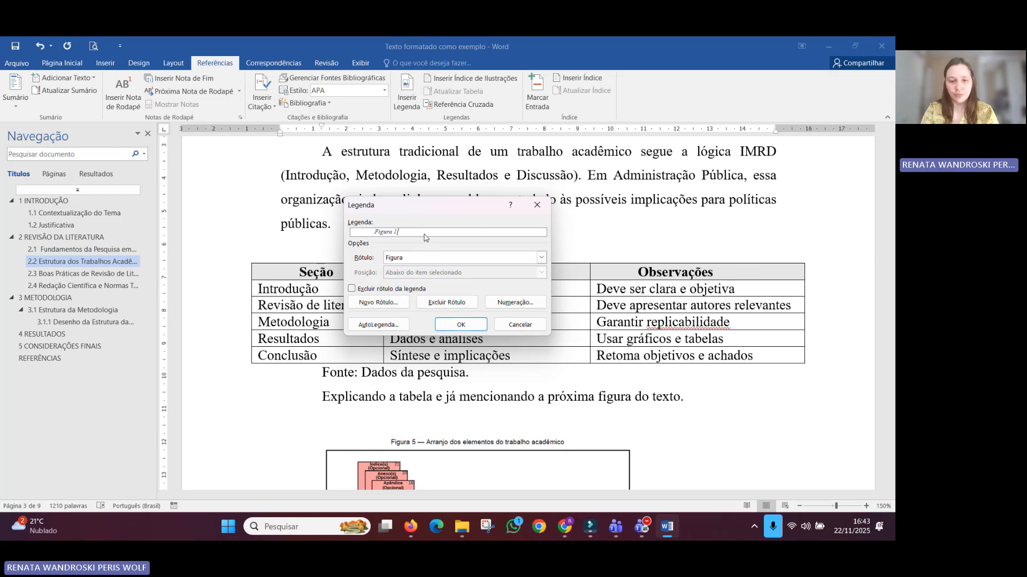
{"action": "type", "text": "-"}
{"action": "type", "text": "Elementos essenciais de um trabalho acadêmico"}
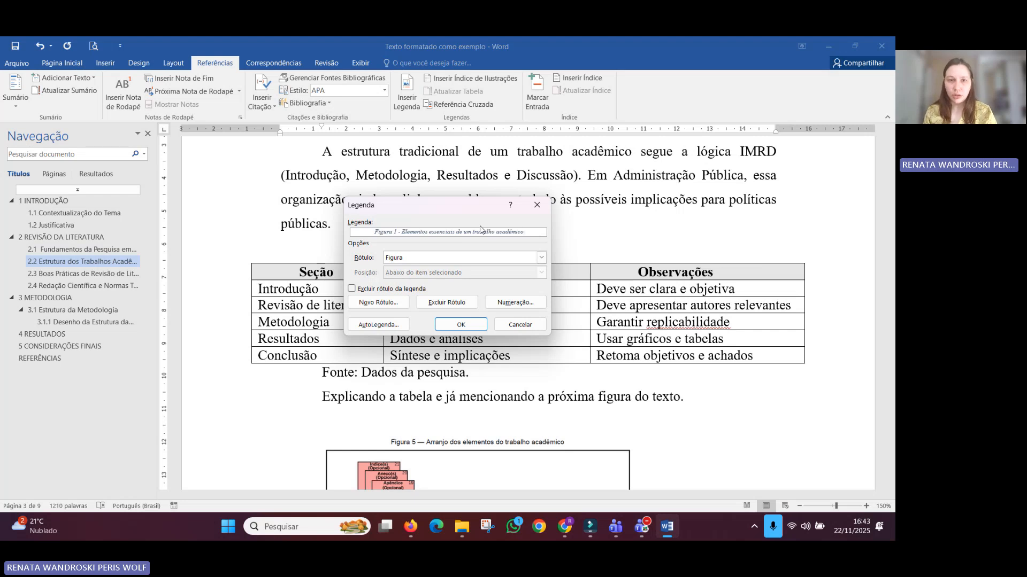
{"action": "left_click", "coordinate": [439, 325]}
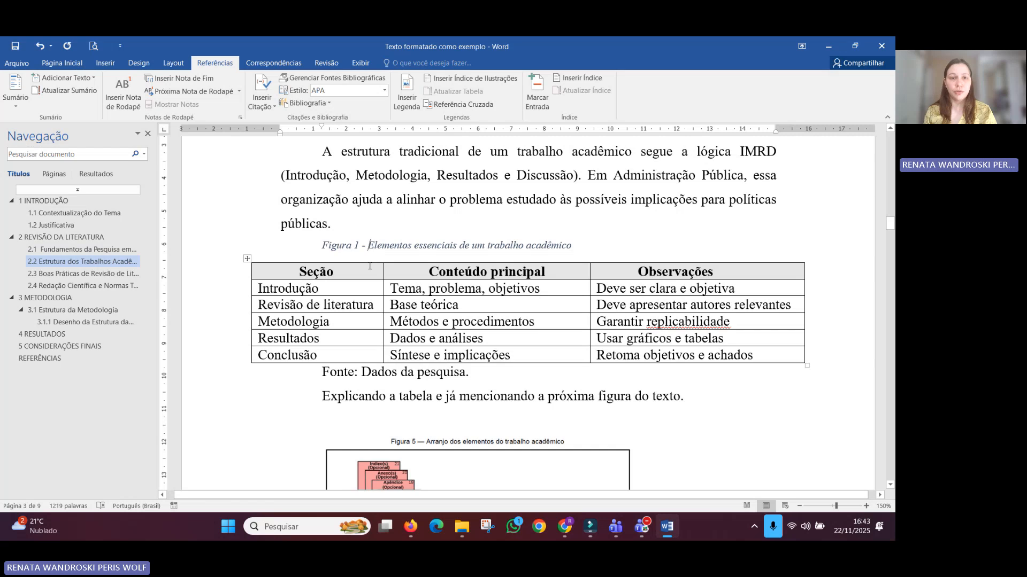
{"action": "type", "text": "Qu"}
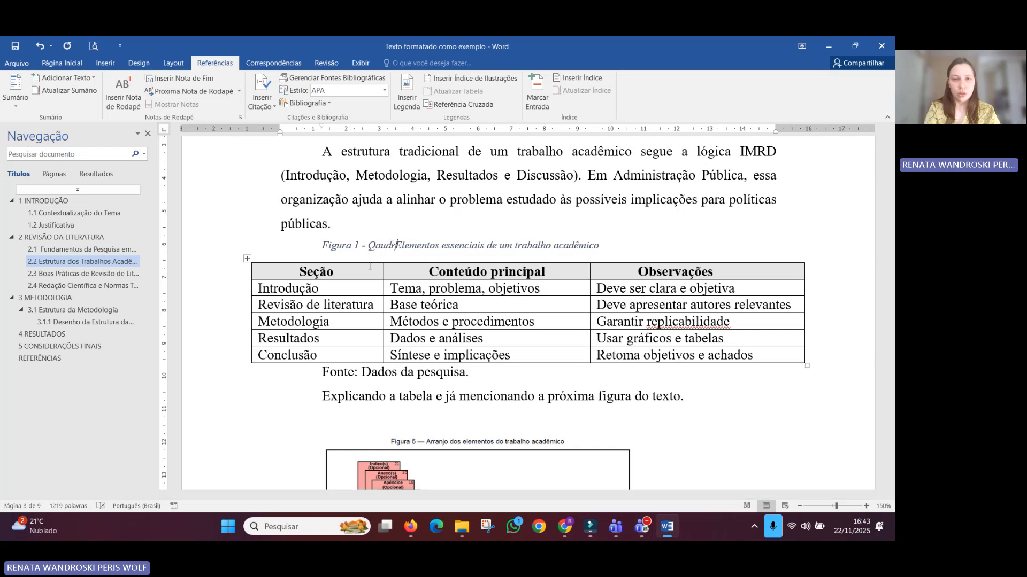
{"action": "type", "text": "adro:"}
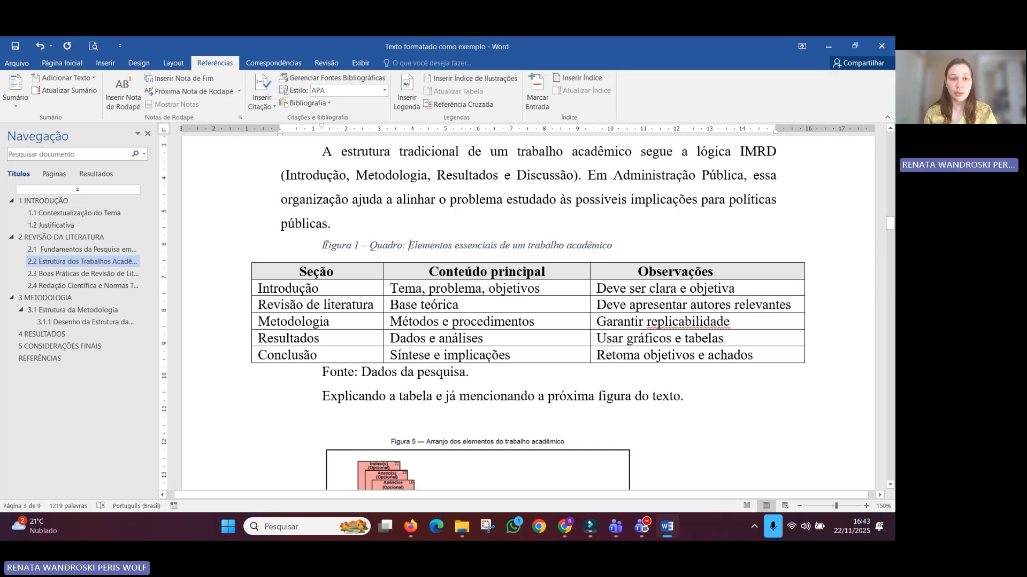
Step: Select the whole Figura 1 caption line and apply the Legenda style to it
{"action": "left_click_drag", "start_coordinate": [323, 245], "coordinate": [615, 250]}
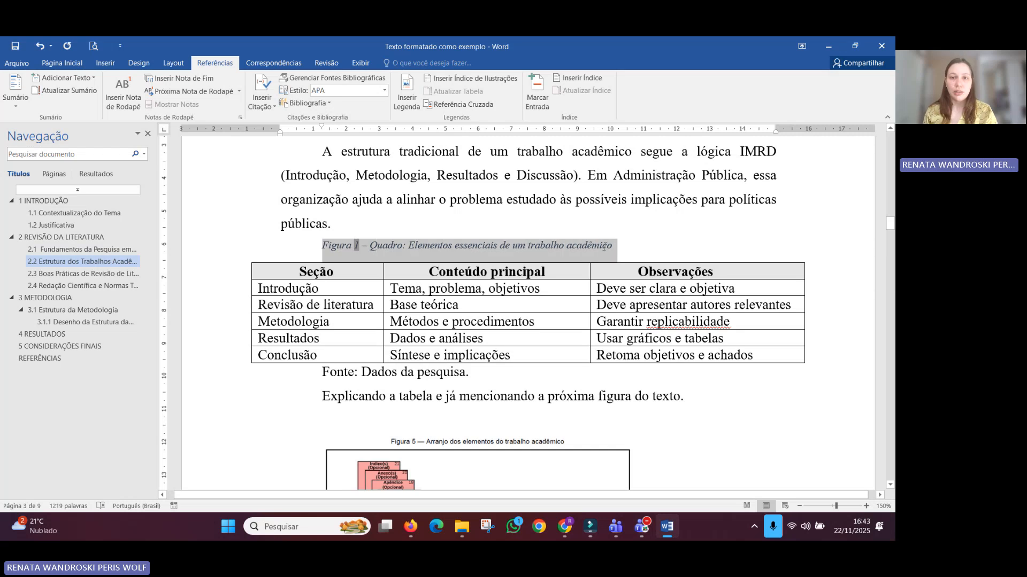
{"action": "left_click", "coordinate": [68, 65]}
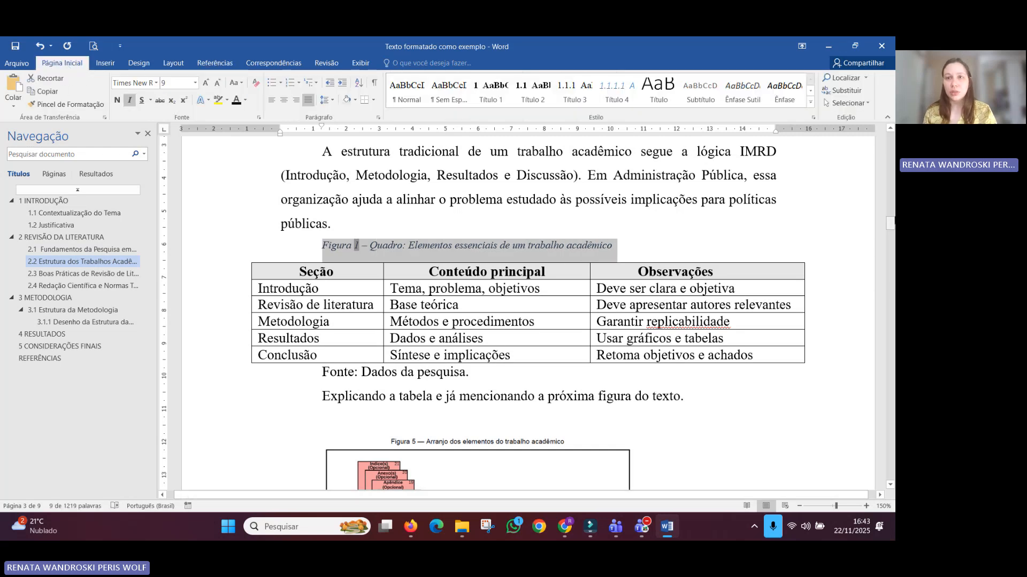
{"action": "left_click", "coordinate": [810, 102]}
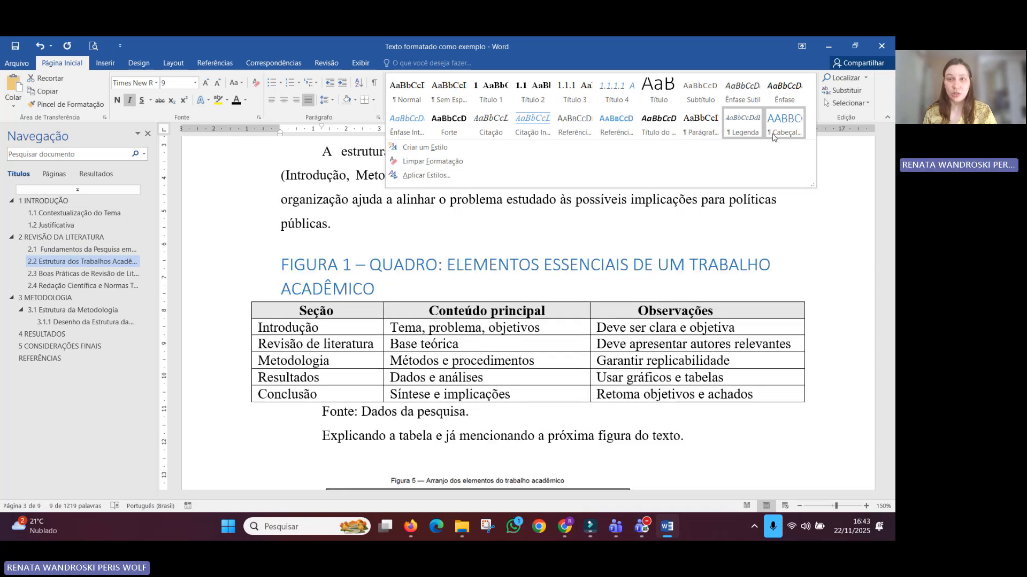
{"action": "left_click", "coordinate": [746, 131]}
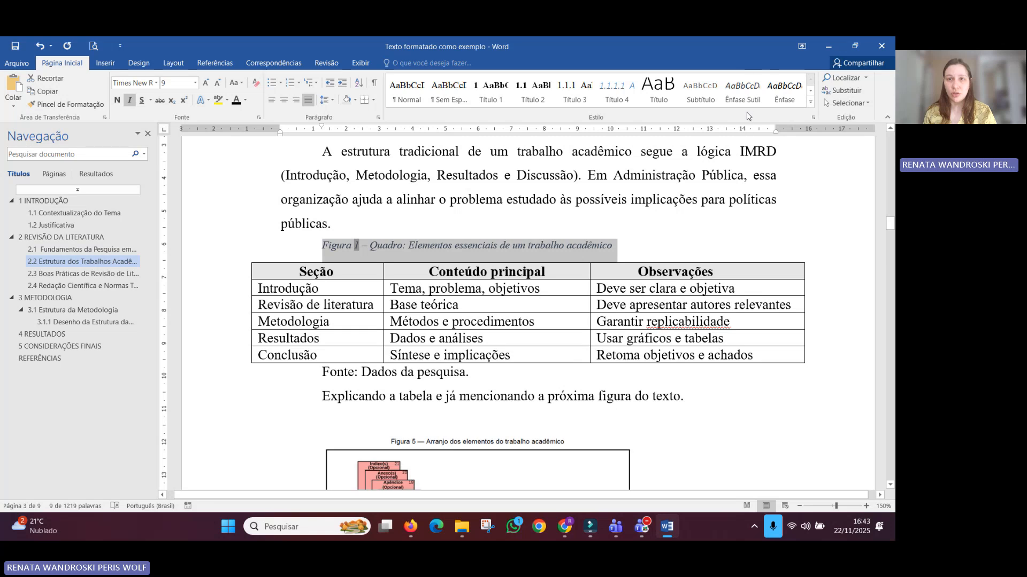
Step: Modify the Legenda style to automatic font colour, no italics, size 12 and 1.5 line spacing
{"action": "left_click", "coordinate": [809, 103]}
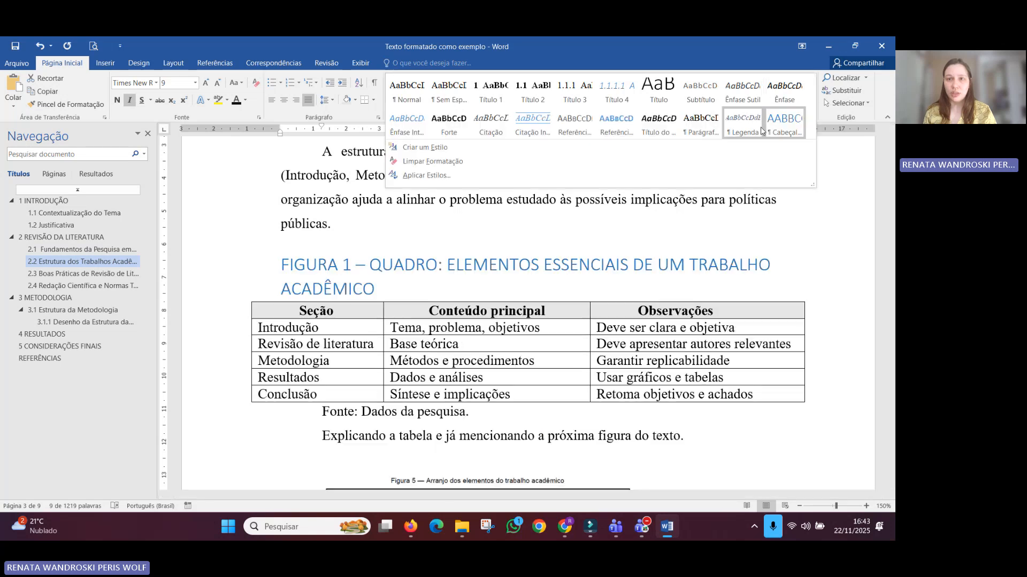
{"action": "right_click", "coordinate": [751, 125]}
{"action": "left_click", "coordinate": [688, 147]}
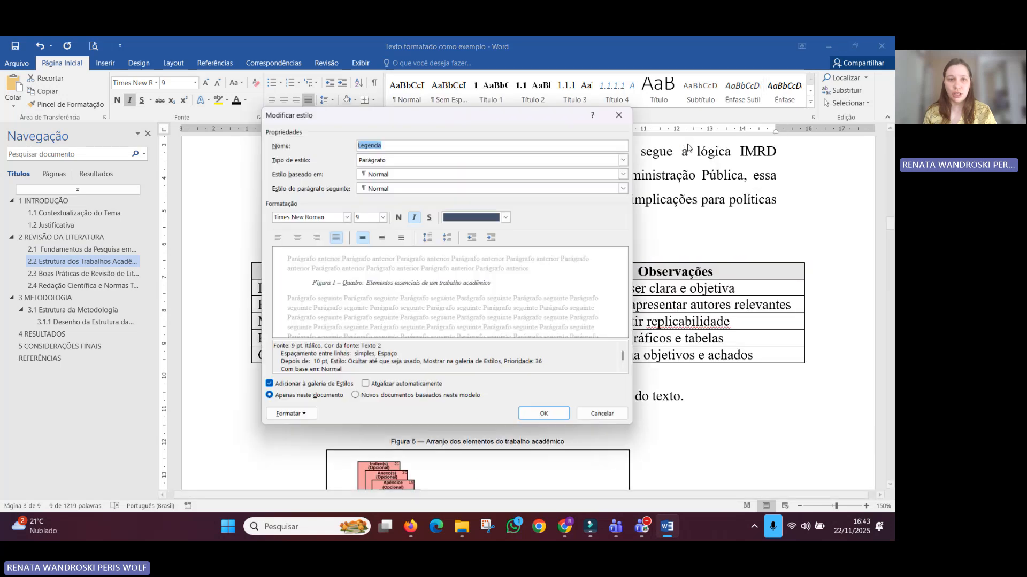
{"action": "left_click", "coordinate": [507, 217]}
{"action": "left_click", "coordinate": [432, 239]}
{"action": "left_click", "coordinate": [414, 216]}
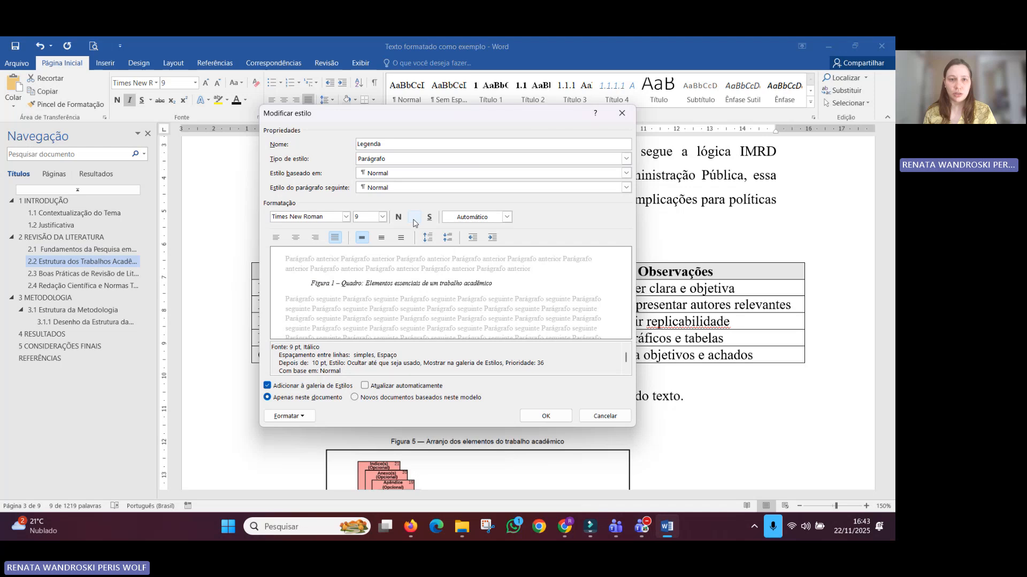
{"action": "left_click", "coordinate": [383, 217]}
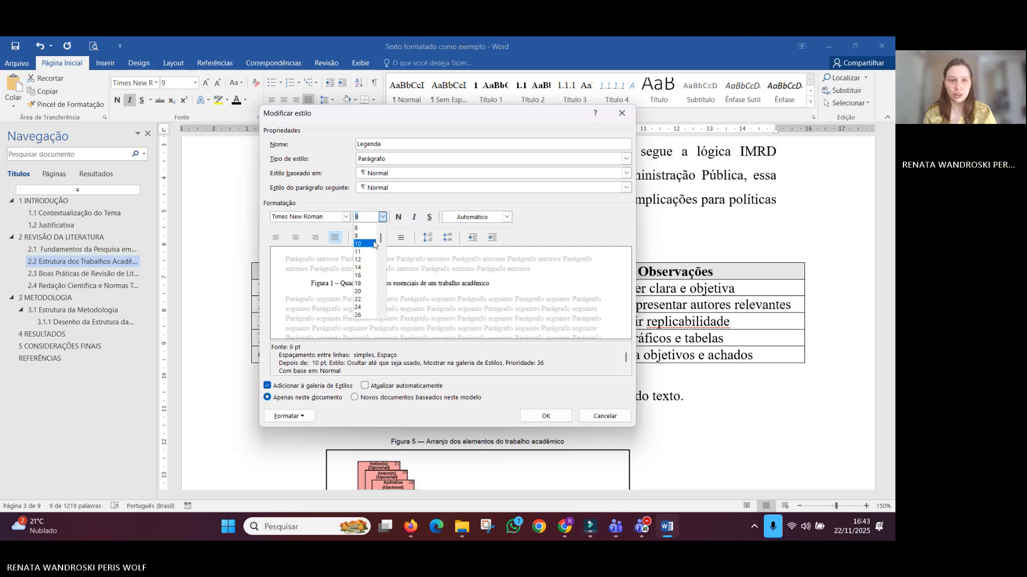
{"action": "left_click", "coordinate": [362, 263]}
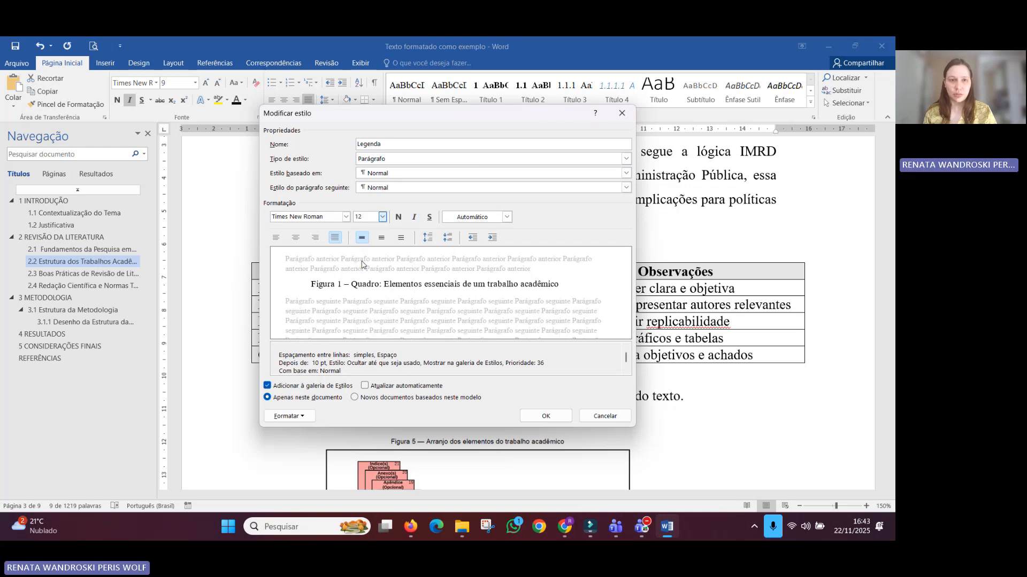
{"action": "left_click", "coordinate": [381, 239]}
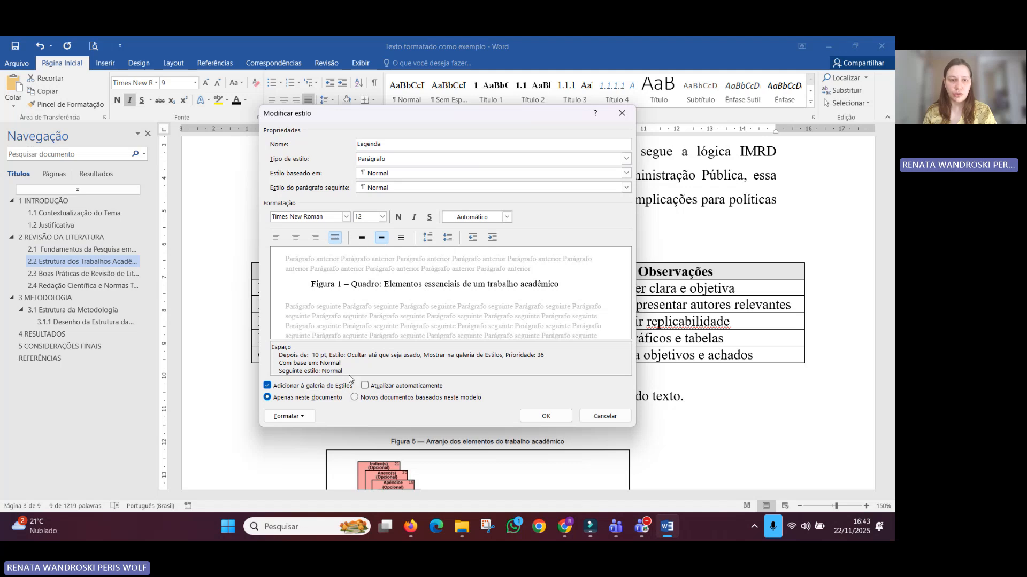
Step: Set the Legenda style to update automatically, with no special indent and 0 pt spacing after the paragraph
{"action": "left_click", "coordinate": [366, 386]}
{"action": "left_click", "coordinate": [304, 418]}
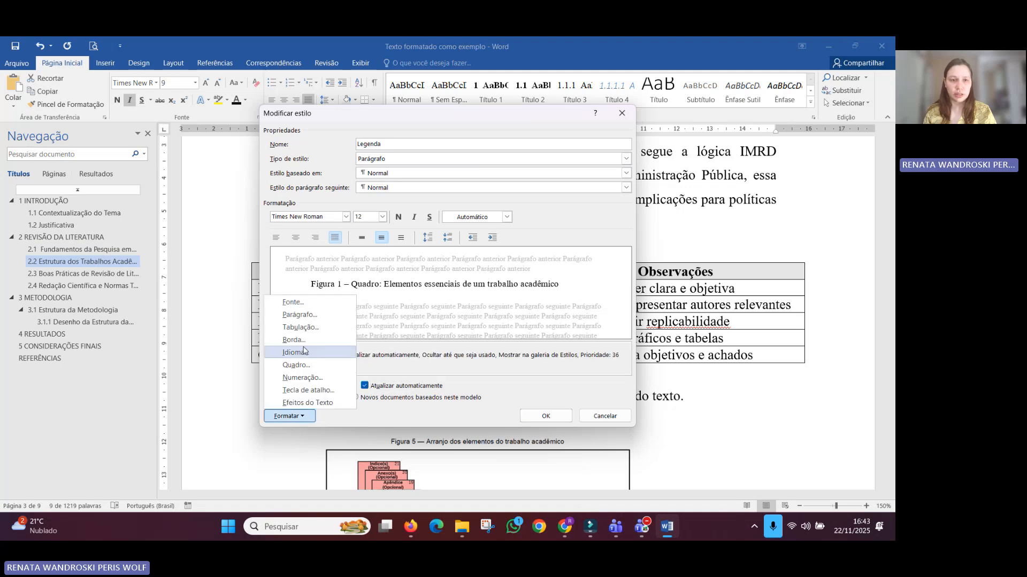
{"action": "left_click", "coordinate": [300, 315]}
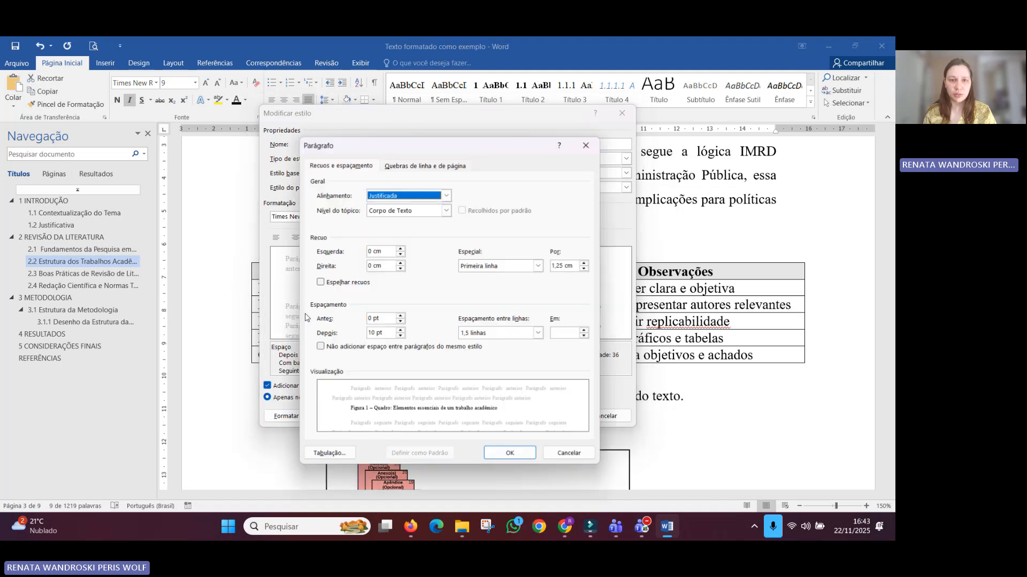
{"action": "left_click", "coordinate": [537, 266]}
{"action": "left_click", "coordinate": [511, 276]}
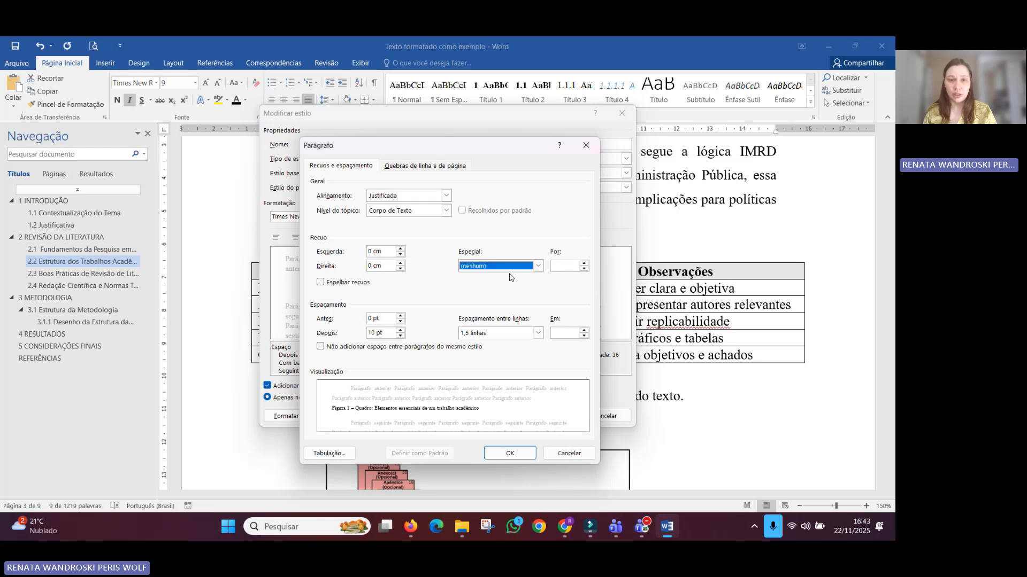
{"action": "left_click", "coordinate": [400, 335]}
{"action": "left_click", "coordinate": [400, 336]}
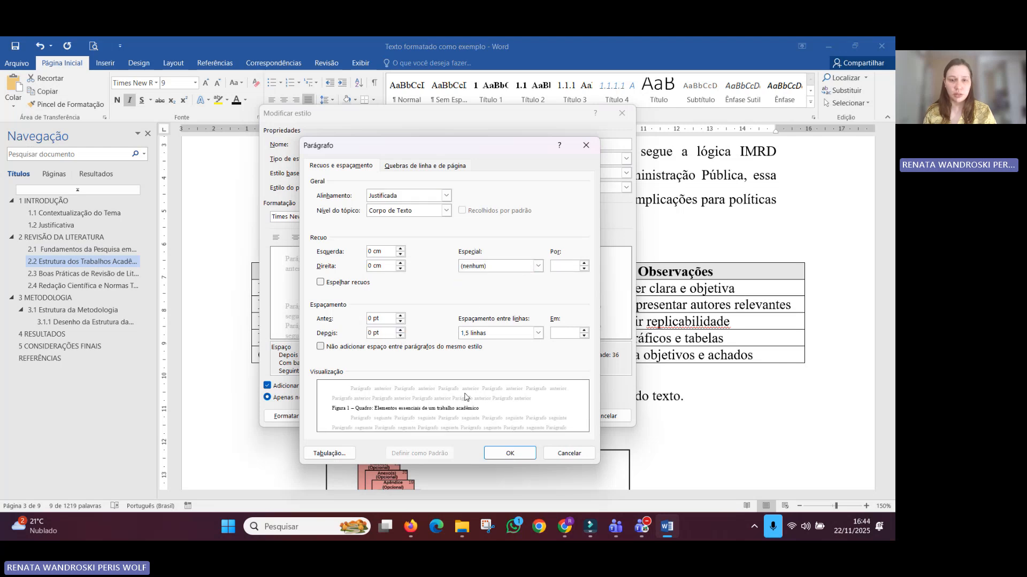
{"action": "left_click", "coordinate": [509, 453]}
{"action": "left_click", "coordinate": [539, 423]}
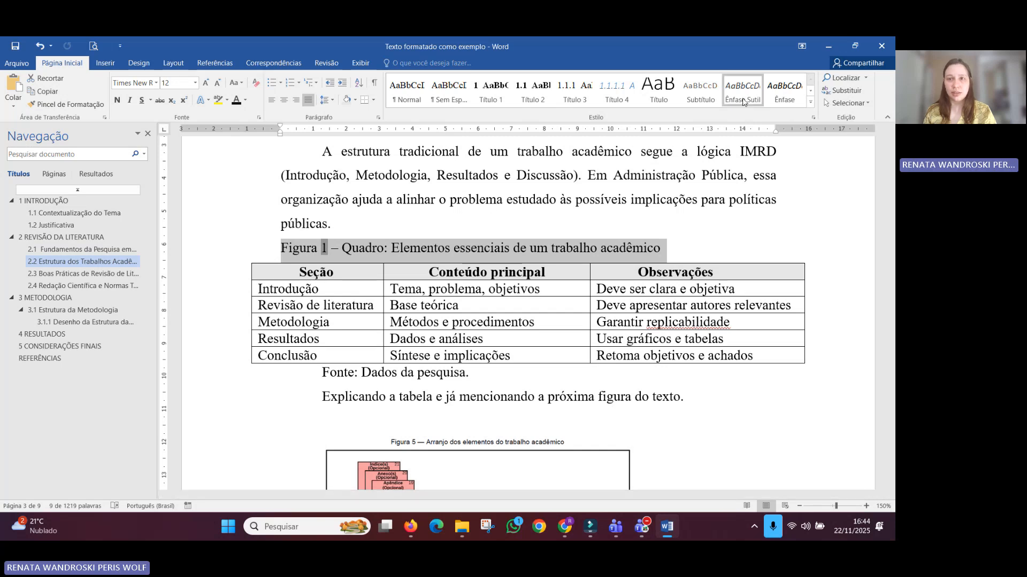
Step: Modify the Legenda style to centred alignment
{"action": "left_click", "coordinate": [812, 104]}
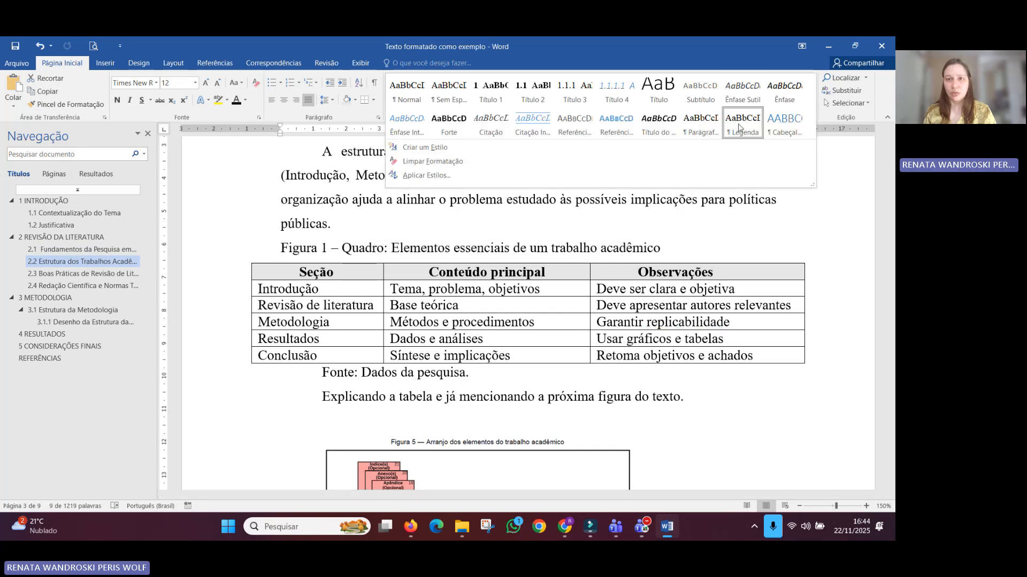
{"action": "right_click", "coordinate": [743, 128]}
{"action": "left_click", "coordinate": [652, 152]}
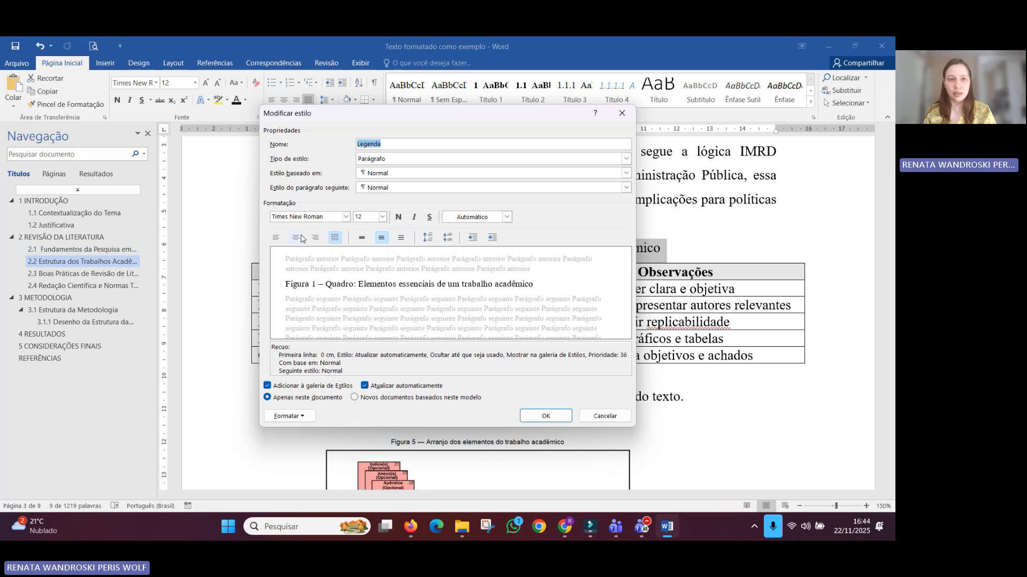
{"action": "left_click", "coordinate": [296, 238]}
{"action": "left_click", "coordinate": [561, 420]}
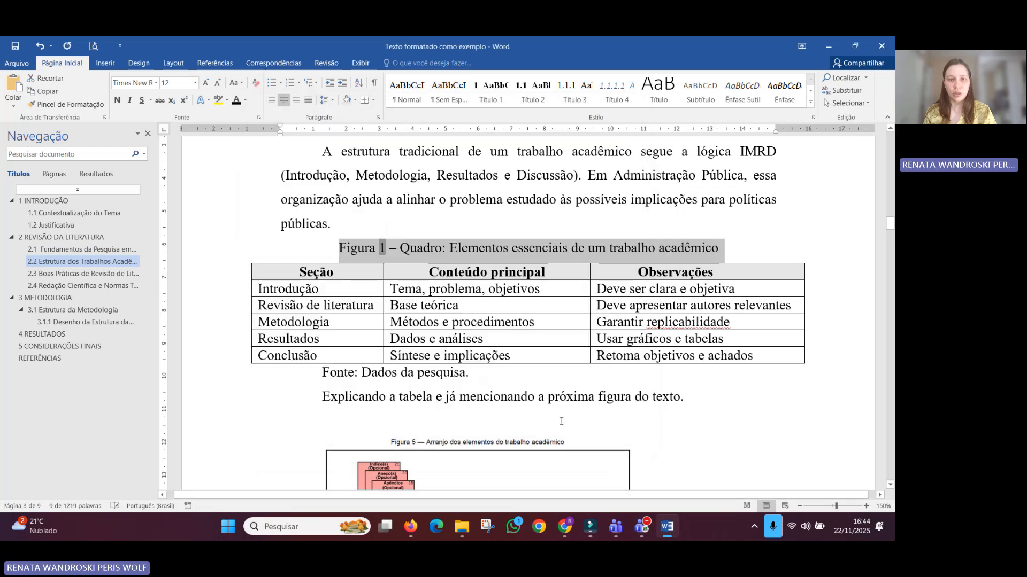
{"action": "left_click", "coordinate": [479, 248]}
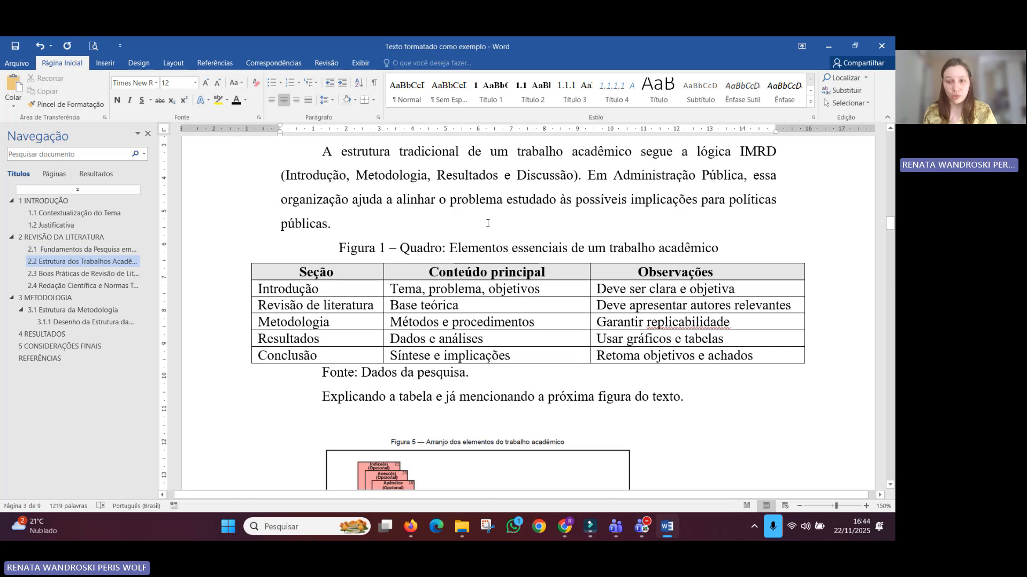
{"action": "scroll", "coordinate": [474, 306], "scroll_direction": "down", "scroll_amount": 2}
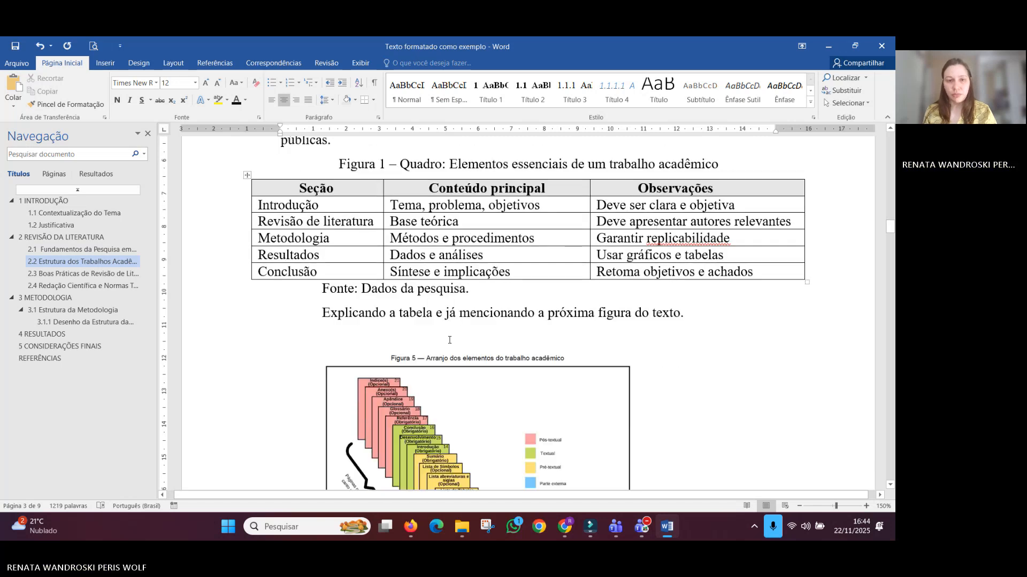
{"action": "left_click", "coordinate": [449, 340]}
{"action": "scroll", "coordinate": [448, 343], "scroll_direction": "down", "scroll_amount": 1}
{"action": "scroll", "coordinate": [448, 344], "scroll_direction": "down", "scroll_amount": 1}
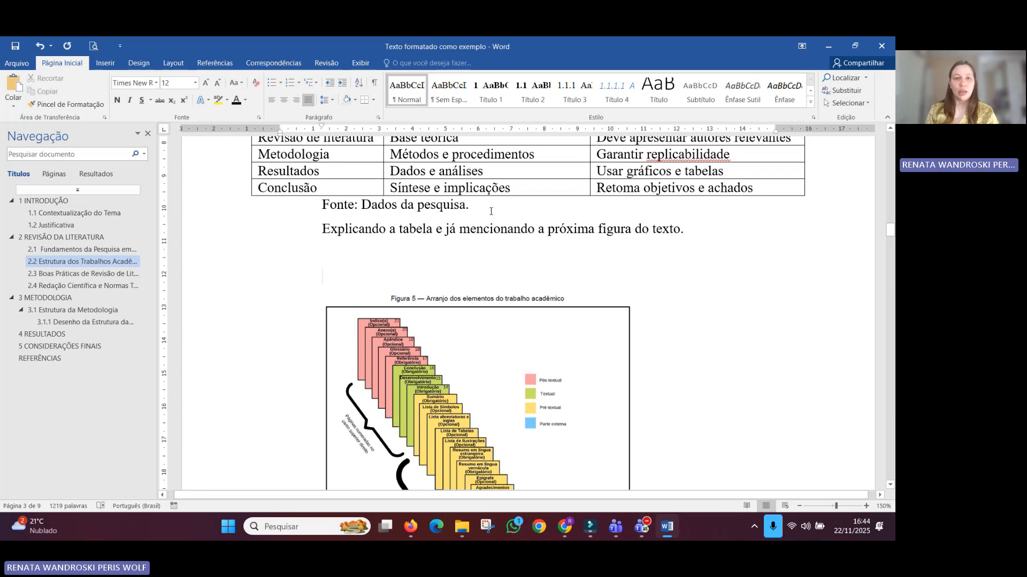
{"action": "left_click", "coordinate": [215, 62]}
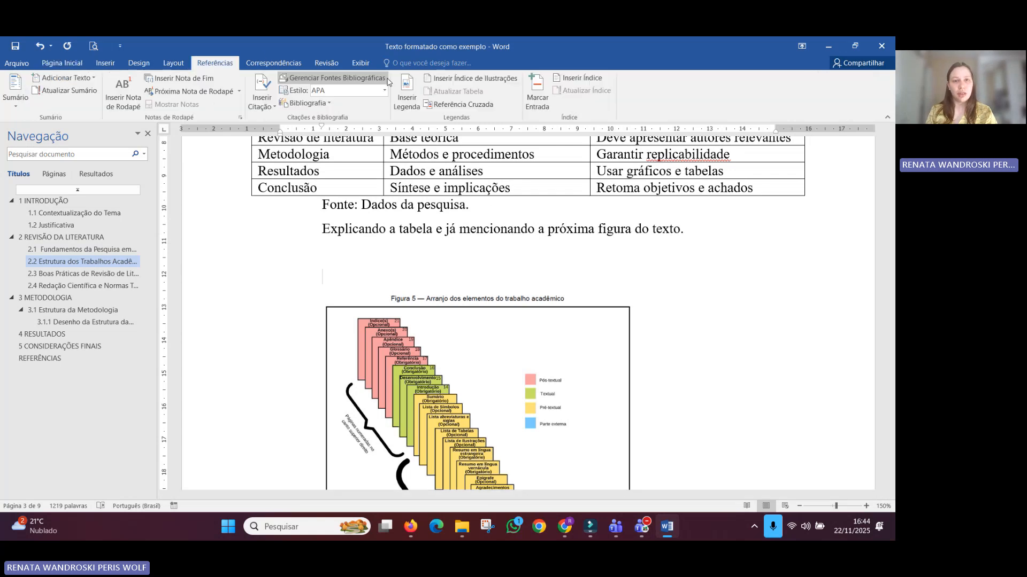
{"action": "left_click", "coordinate": [407, 94]}
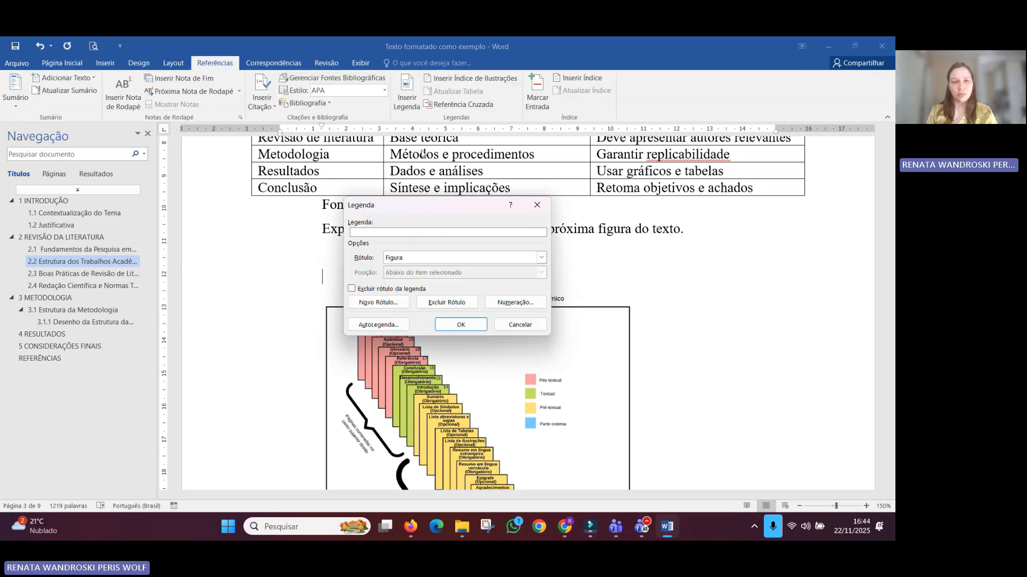
{"action": "left_click", "coordinate": [408, 257]}
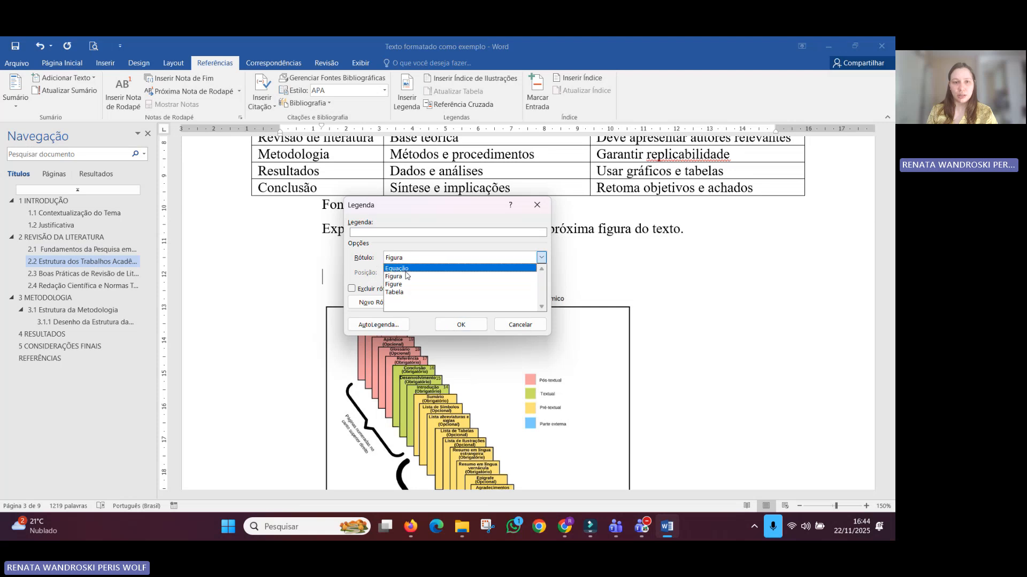
{"action": "left_click", "coordinate": [388, 247]}
{"action": "left_click", "coordinate": [517, 326]}
{"action": "left_click", "coordinate": [390, 295]}
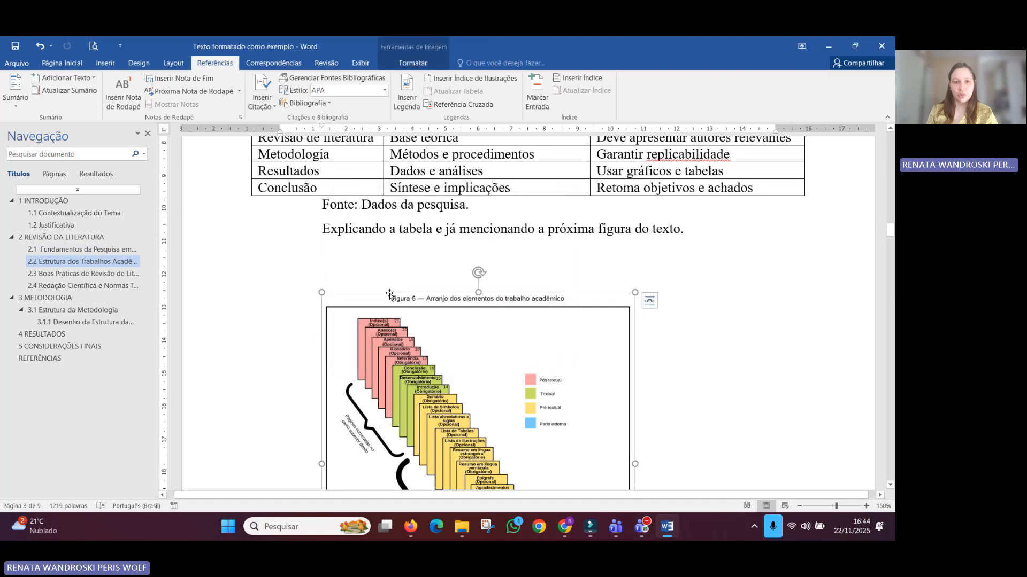
{"action": "left_click", "coordinate": [406, 97]}
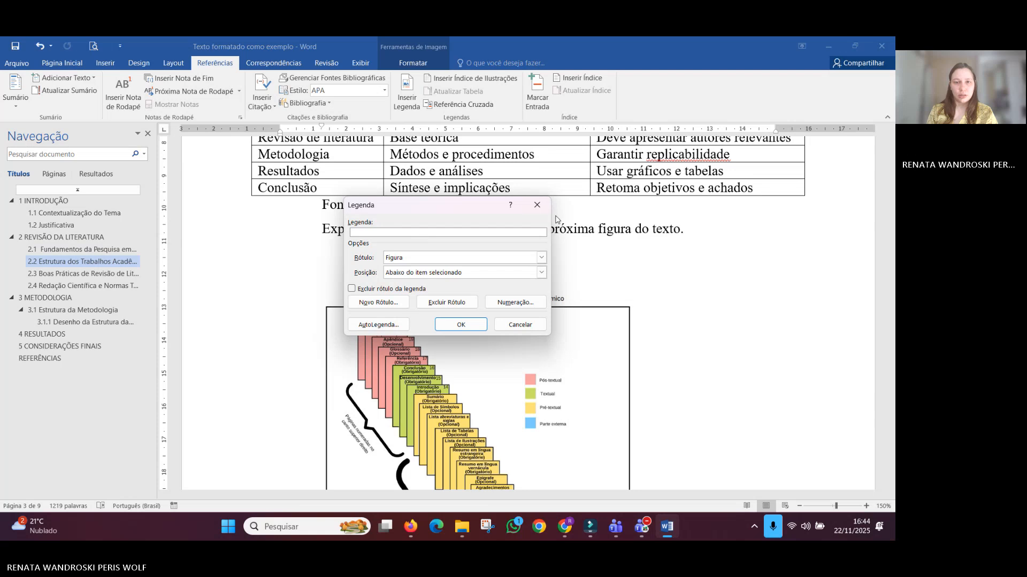
{"action": "left_click", "coordinate": [537, 205]}
Step: Write the title "Figura 2 – Arranjo dos elementos do trabalho academico" on the empty line above the figure
{"action": "left_click", "coordinate": [420, 275]}
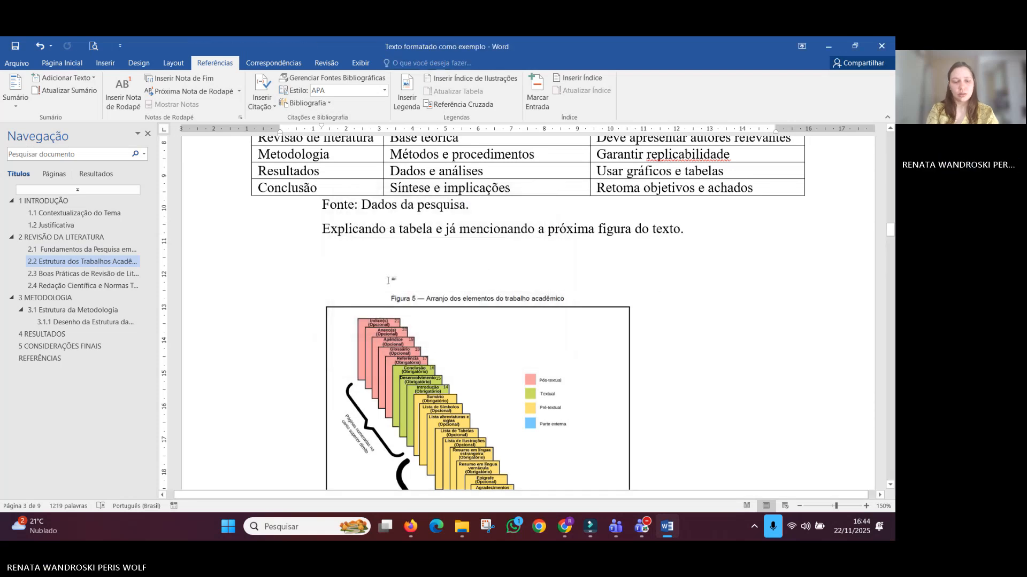
{"action": "type", "text": "Figura 2 - "}
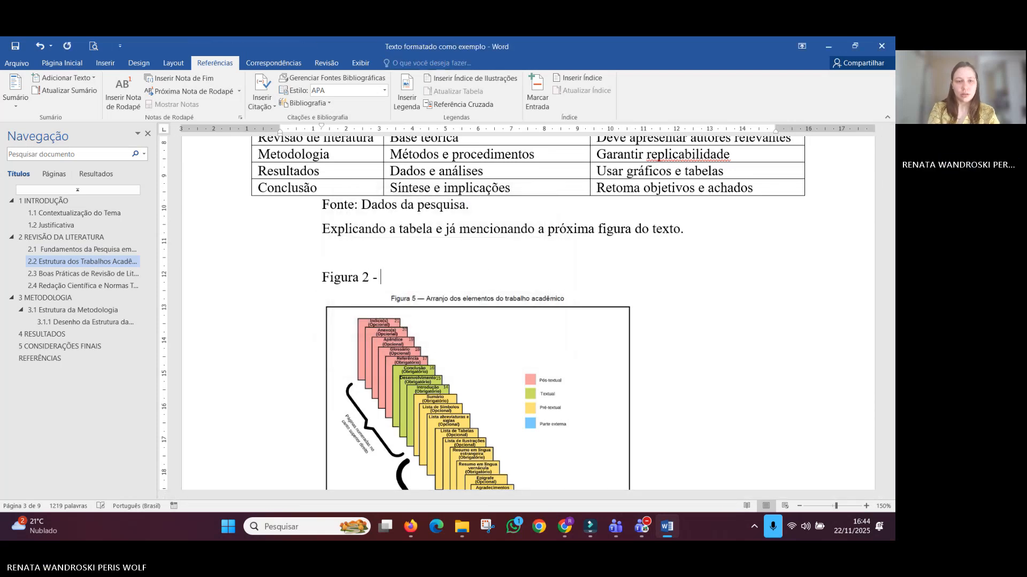
{"action": "type", "text": "Arranjo dos "}
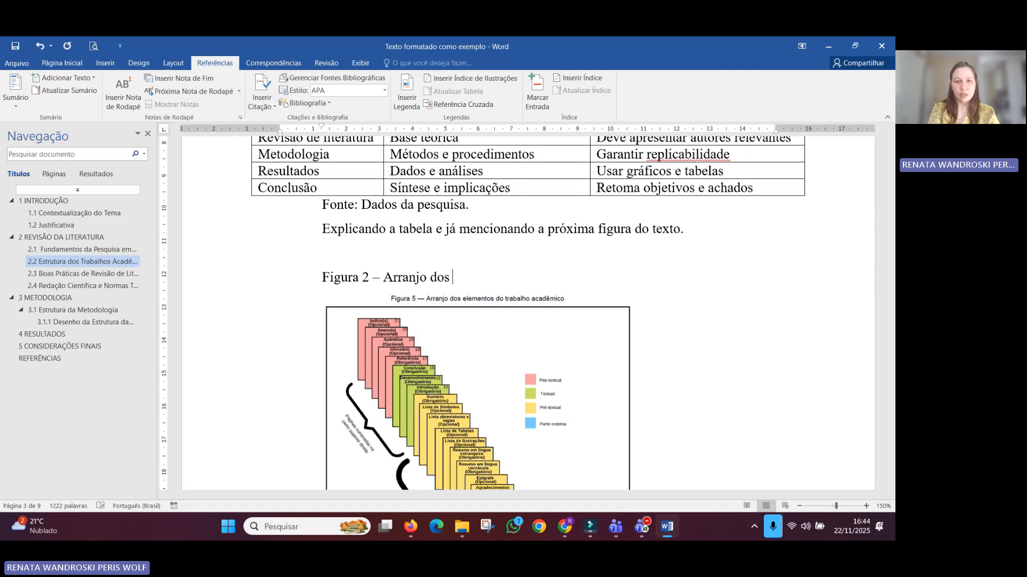
{"action": "type", "text": "elementos do trab"}
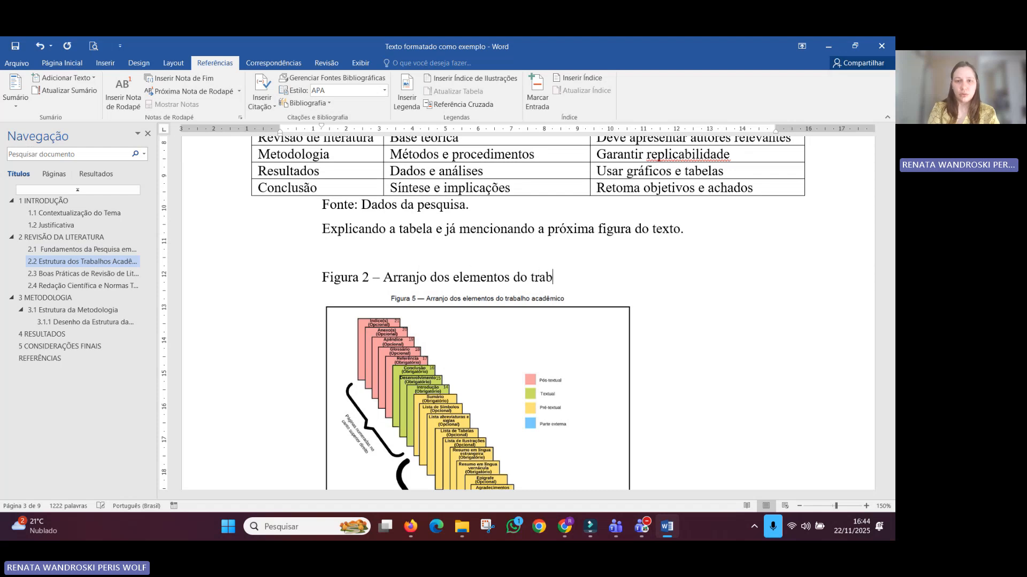
{"action": "type", "text": "alho academico"}
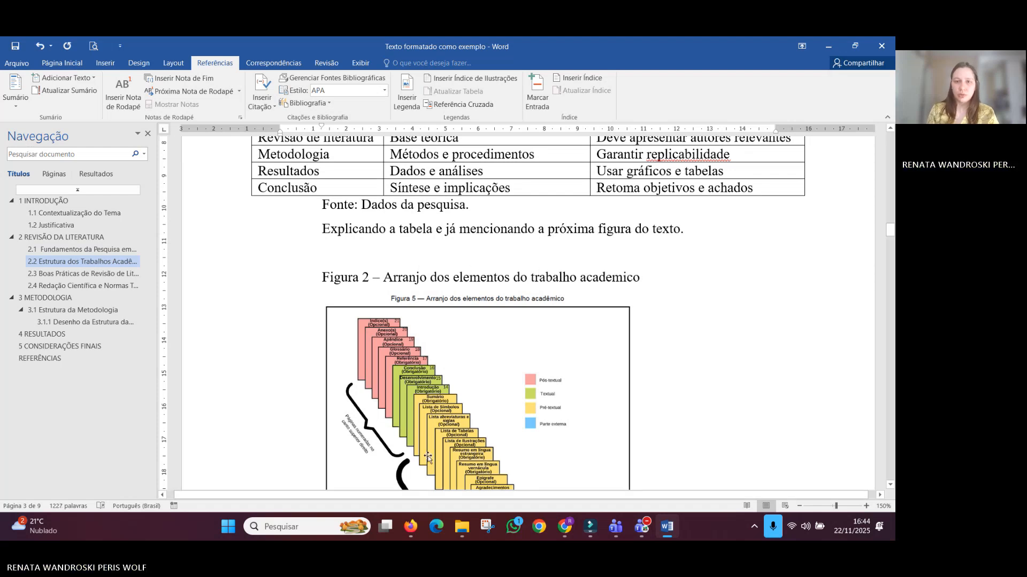
Step: Delete the manually typed Figura 2 title from the line above the figure
{"action": "left_click_drag", "start_coordinate": [610, 277], "coordinate": [383, 277]}
{"action": "type", "text": "ê"}
{"action": "key", "text": "BackSpace"}
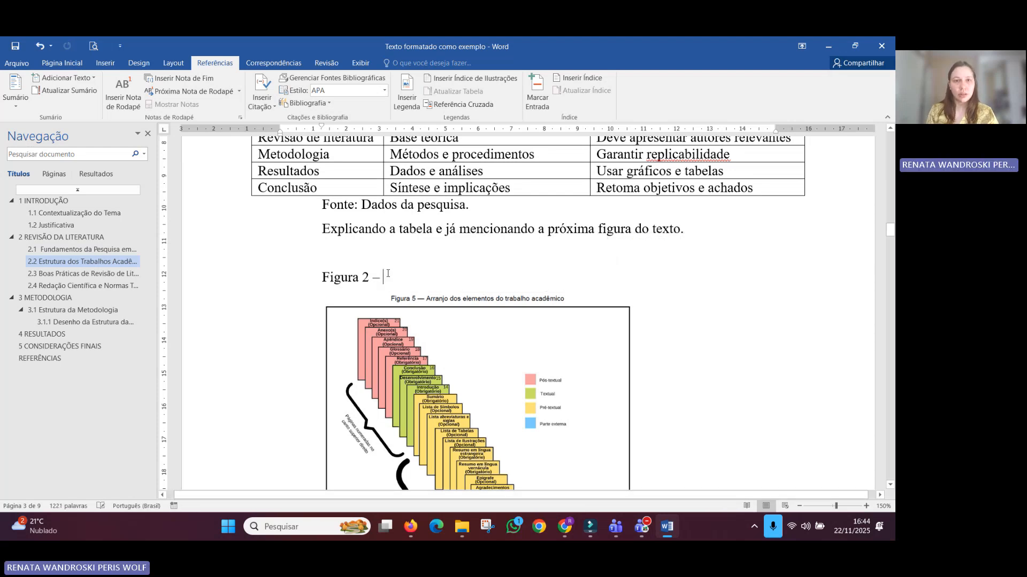
{"action": "left_click", "coordinate": [400, 106]}
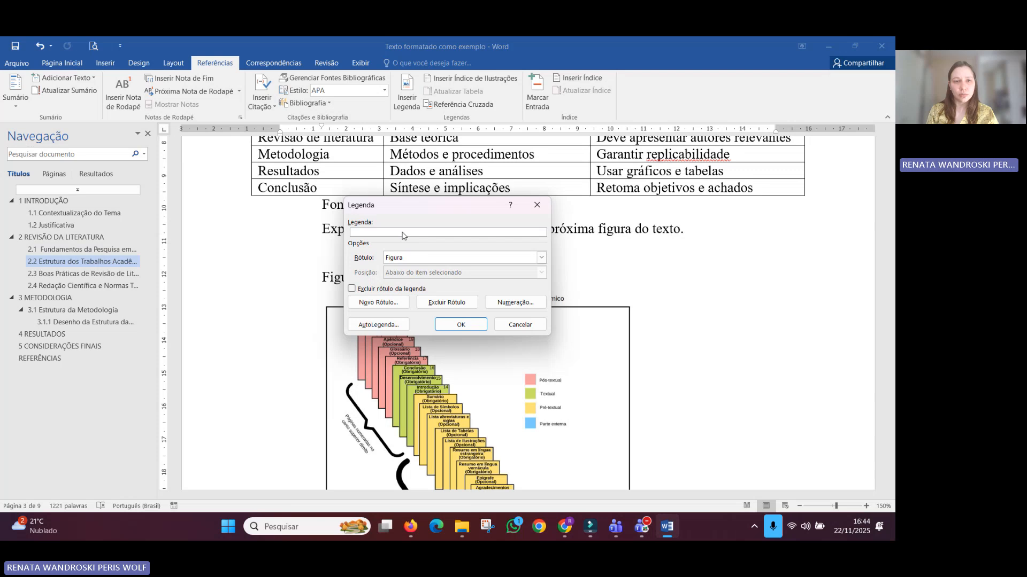
{"action": "left_click", "coordinate": [405, 258]}
{"action": "left_click", "coordinate": [405, 276]}
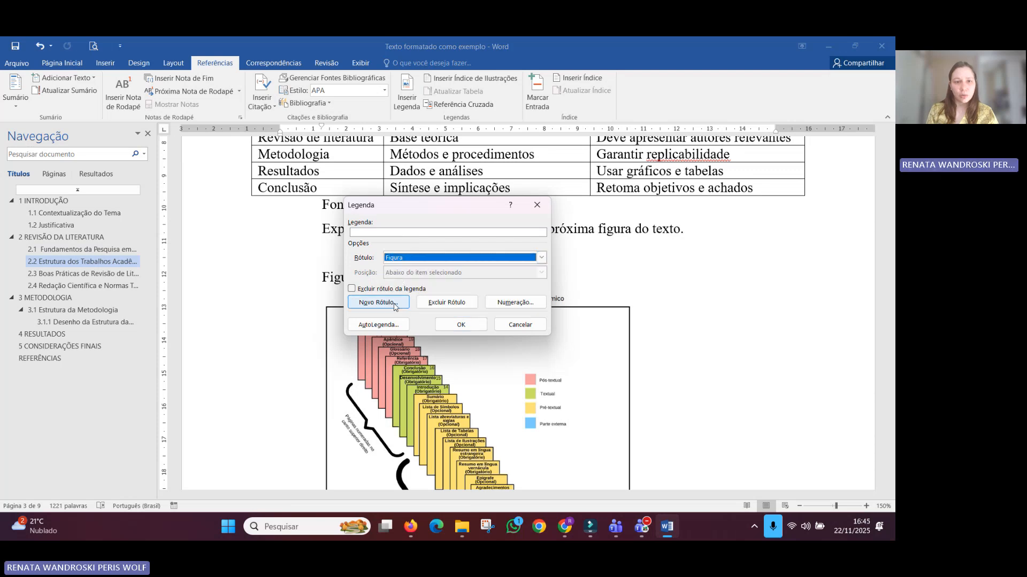
{"action": "left_click", "coordinate": [397, 234]}
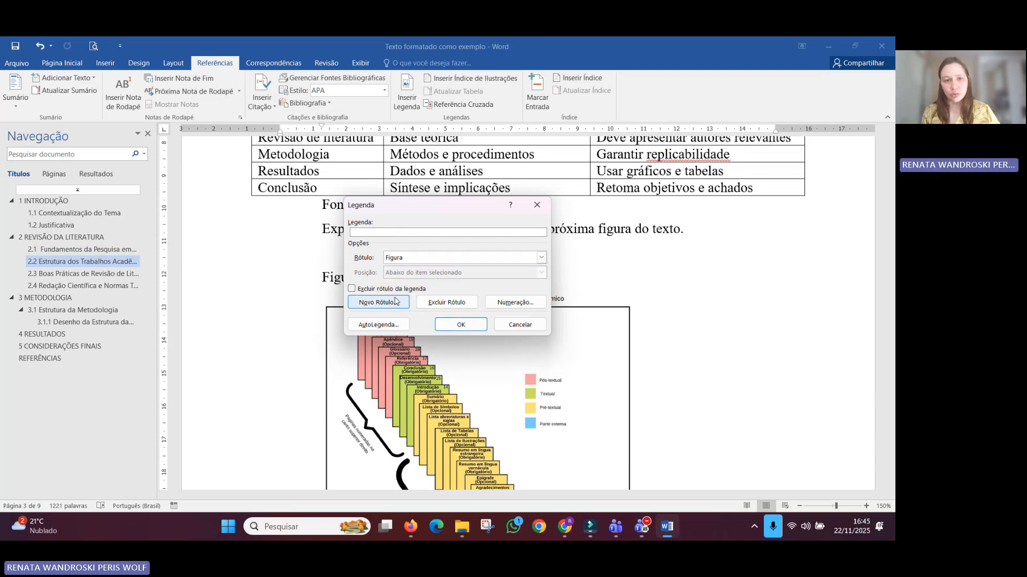
{"action": "left_click", "coordinate": [529, 324]}
{"action": "left_click", "coordinate": [452, 304]}
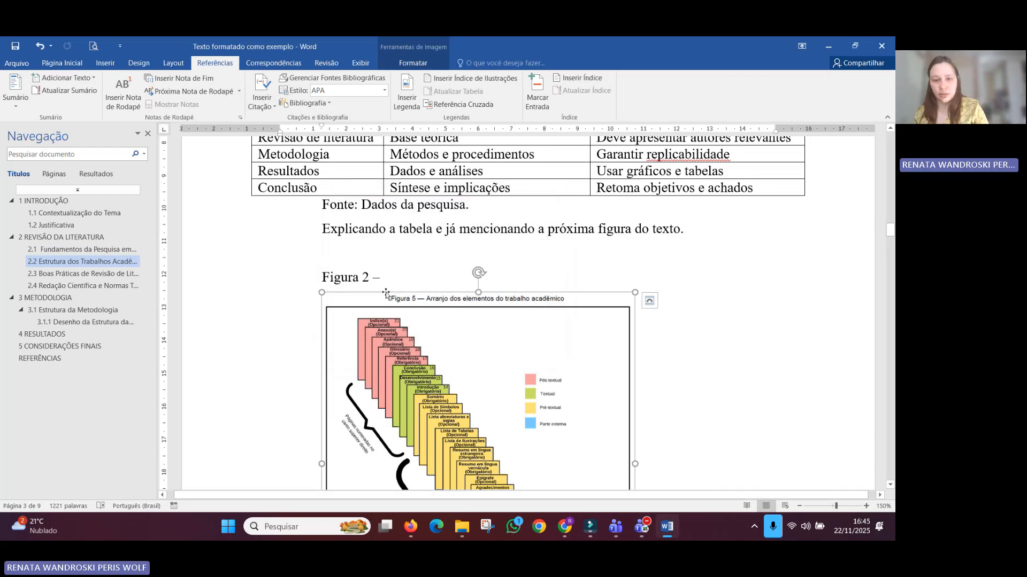
{"action": "left_click_drag", "start_coordinate": [383, 279], "coordinate": [324, 280]}
{"action": "key", "text": "Delete"}
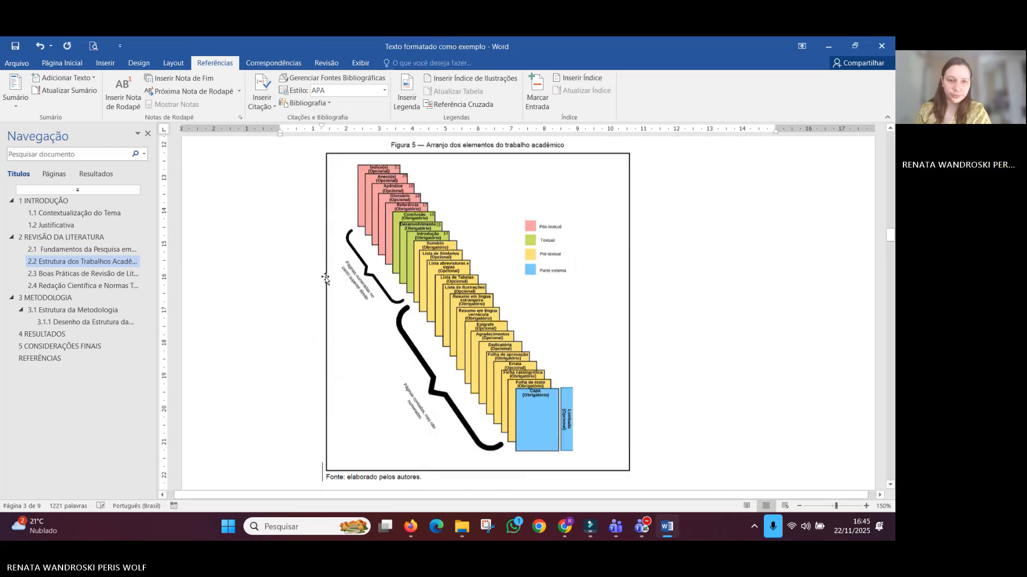
{"action": "scroll", "coordinate": [331, 271], "scroll_direction": "down", "scroll_amount": 10}
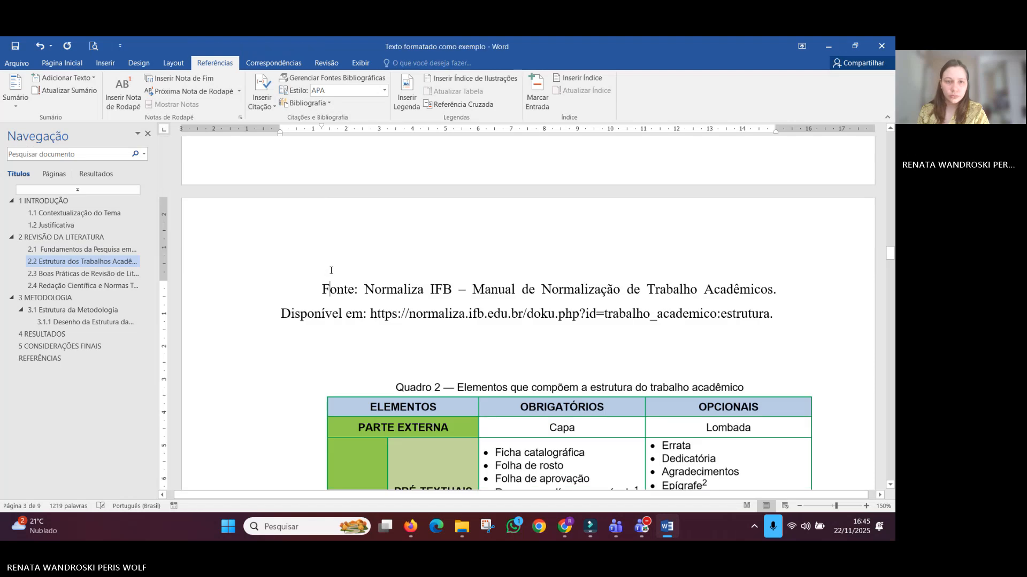
{"action": "scroll", "coordinate": [358, 336], "scroll_direction": "down", "scroll_amount": 3}
{"action": "left_click", "coordinate": [423, 245]}
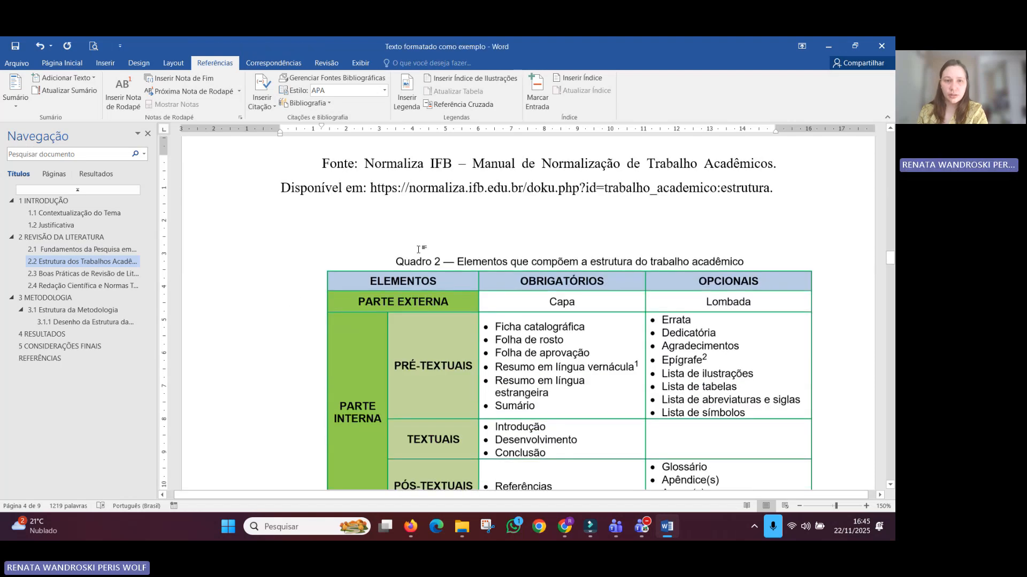
{"action": "key", "text": "Delete"}
{"action": "left_click", "coordinate": [424, 246]}
{"action": "left_click", "coordinate": [449, 218]}
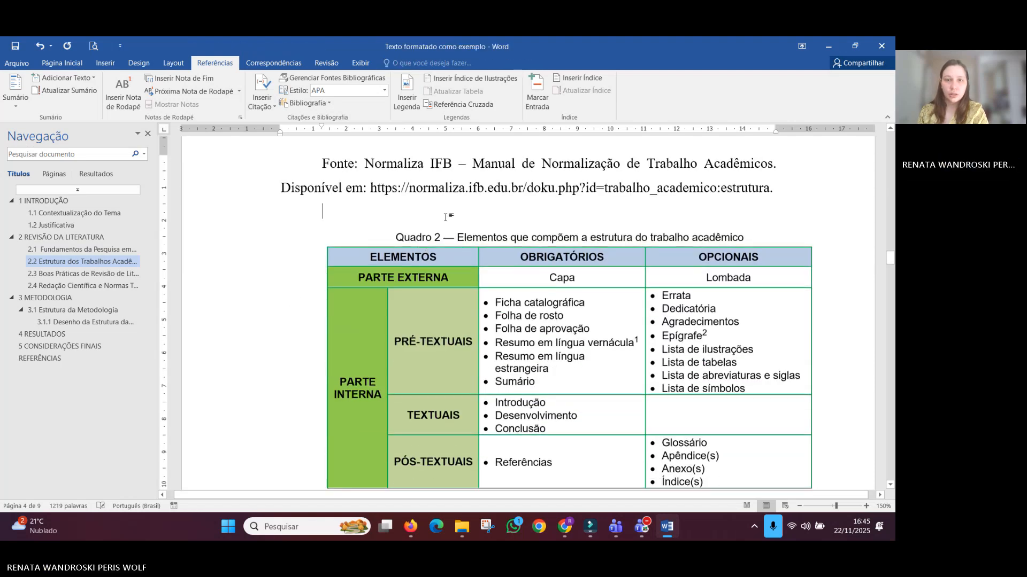
{"action": "key", "text": "Return"}
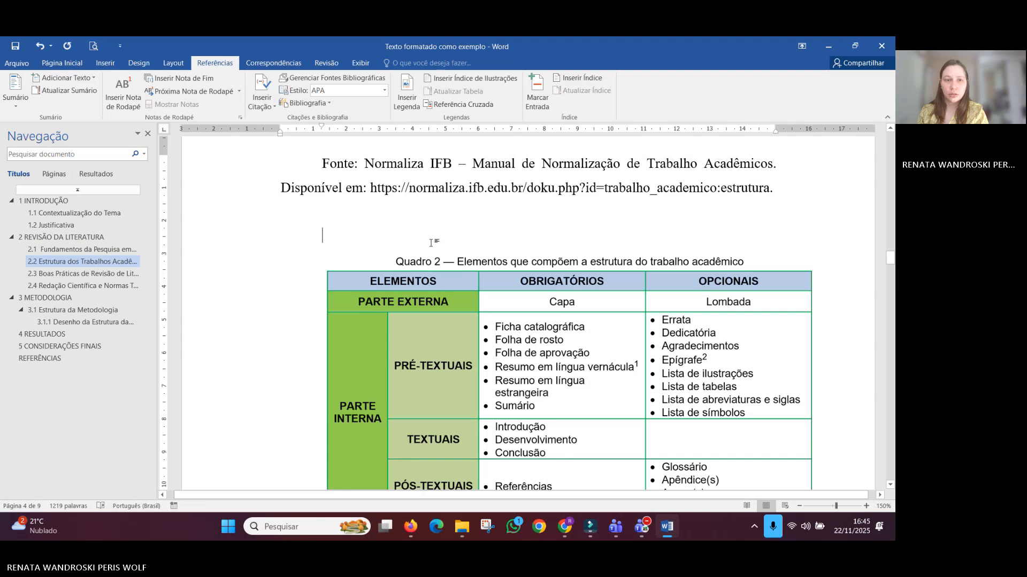
{"action": "left_click", "coordinate": [408, 105]}
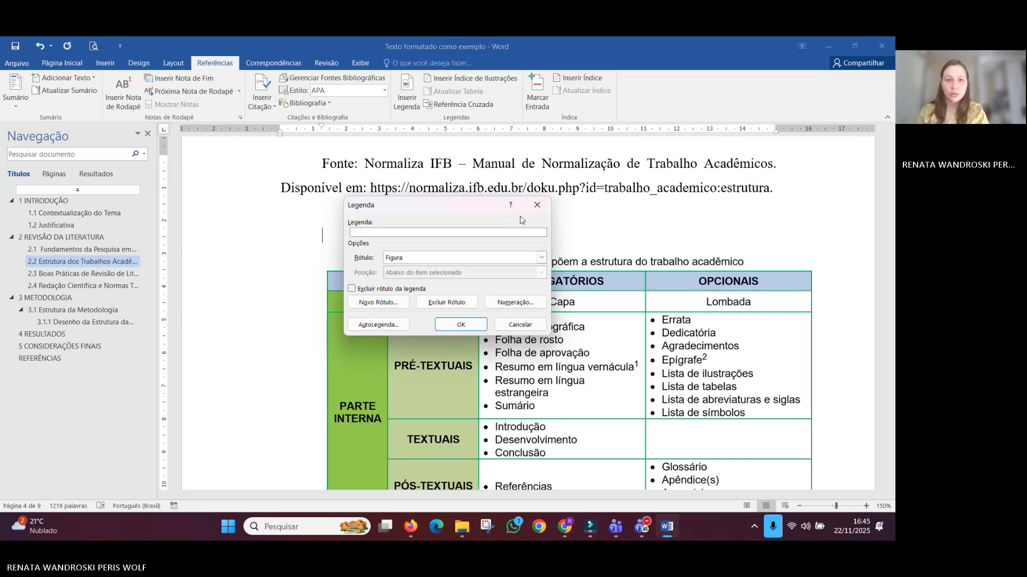
{"action": "left_click", "coordinate": [537, 205]}
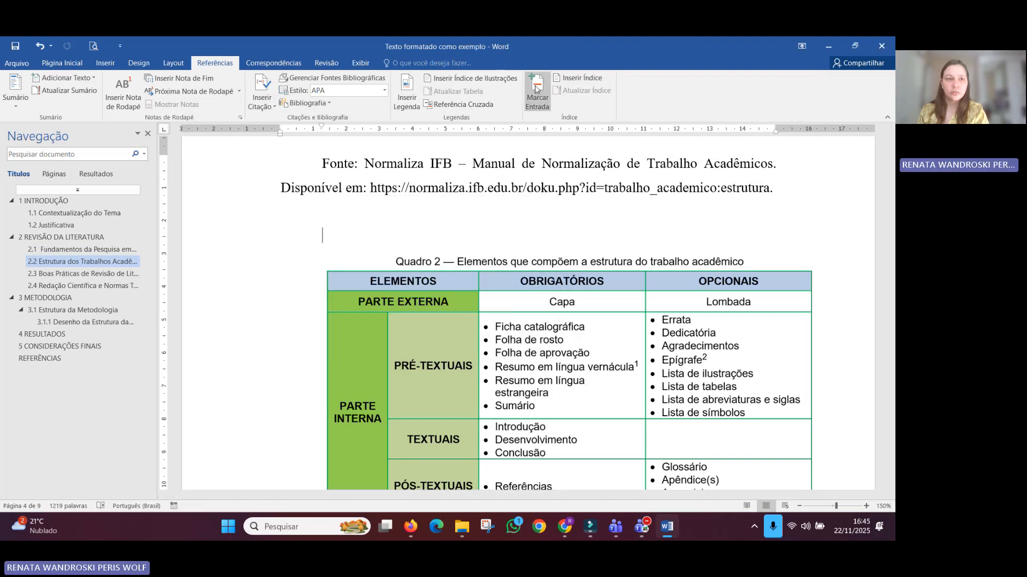
{"action": "left_click", "coordinate": [62, 62]}
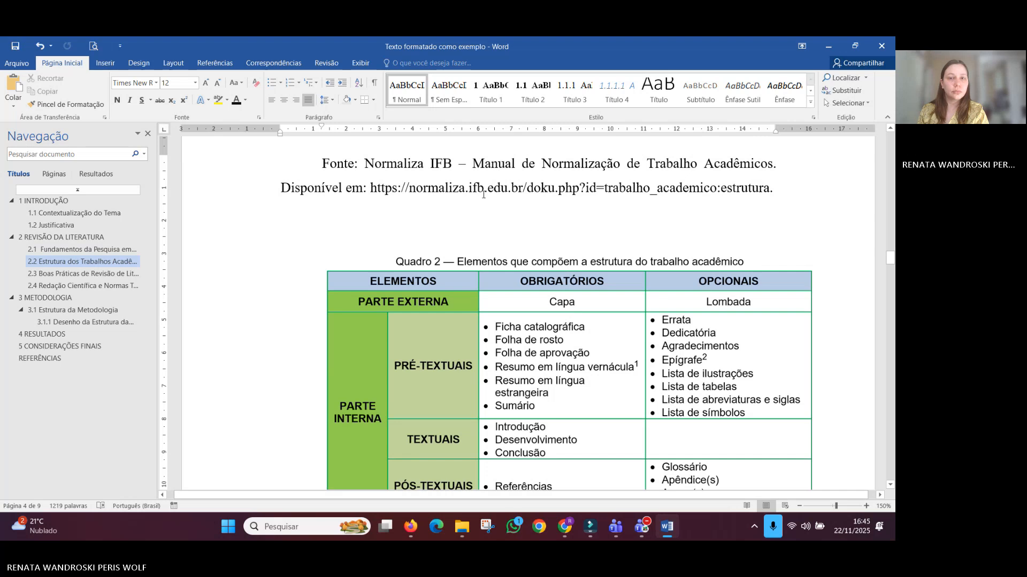
{"action": "scroll", "coordinate": [448, 260], "scroll_direction": "up", "scroll_amount": 5}
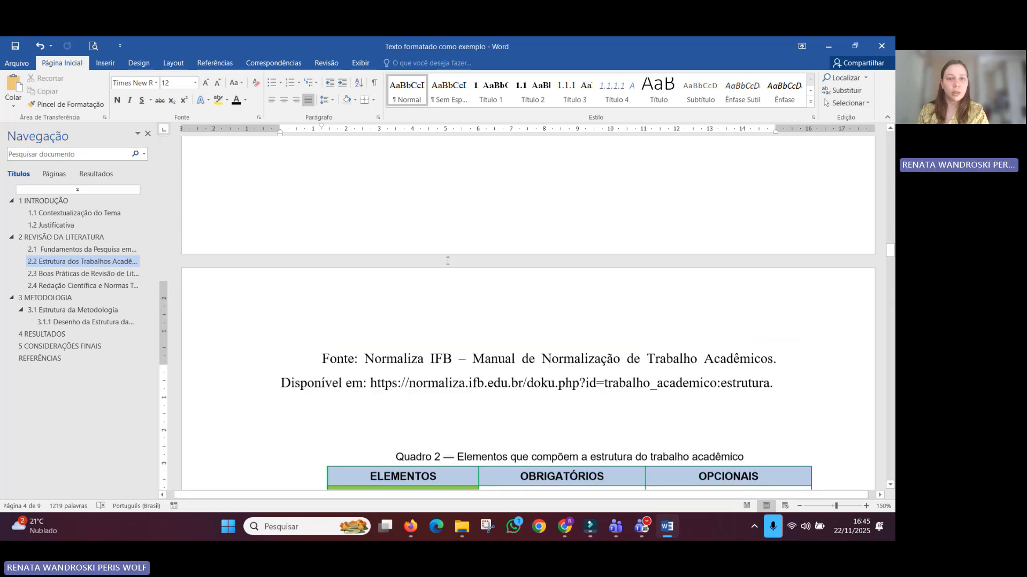
Step: Insert an automatic caption with the Figura label on the empty line above the figure of academic work elements
{"action": "scroll", "coordinate": [448, 260], "scroll_direction": "up", "scroll_amount": 15}
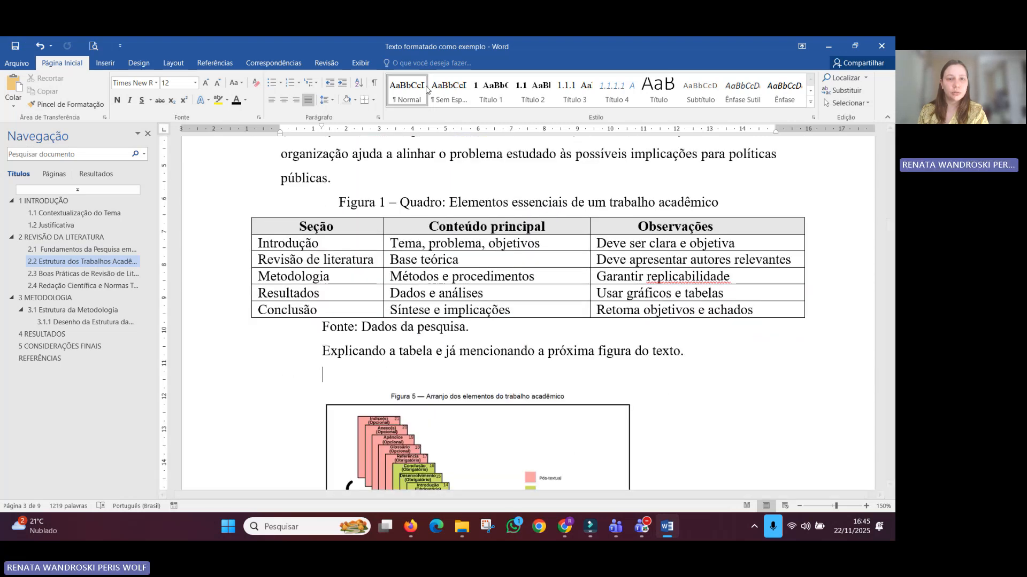
{"action": "left_click", "coordinate": [426, 88]}
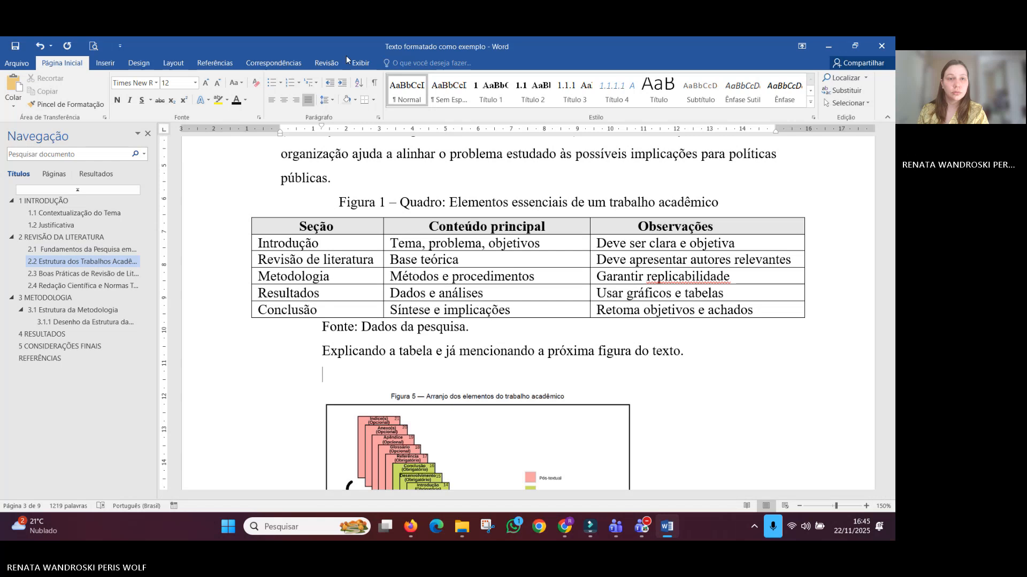
{"action": "left_click", "coordinate": [214, 63]}
{"action": "left_click", "coordinate": [407, 114]}
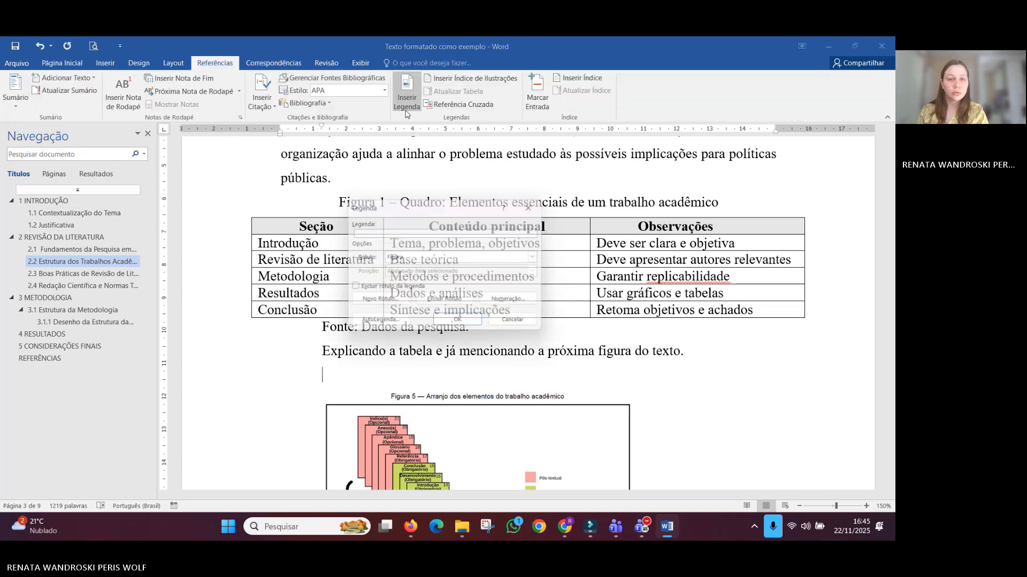
{"action": "left_click", "coordinate": [542, 258]}
{"action": "left_click", "coordinate": [395, 292]}
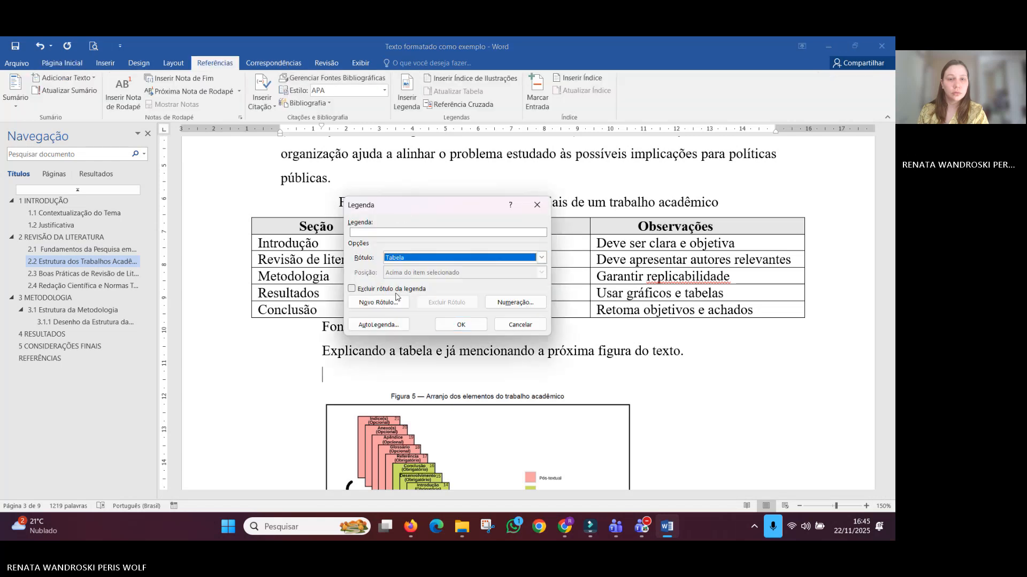
{"action": "left_click", "coordinate": [402, 258]}
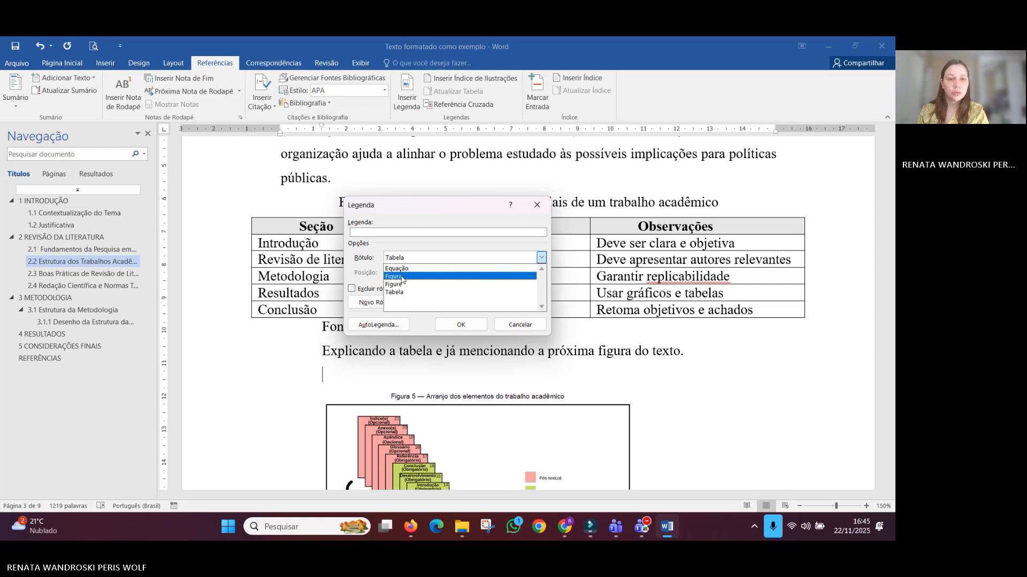
{"action": "left_click", "coordinate": [404, 275]}
{"action": "left_click", "coordinate": [459, 324]}
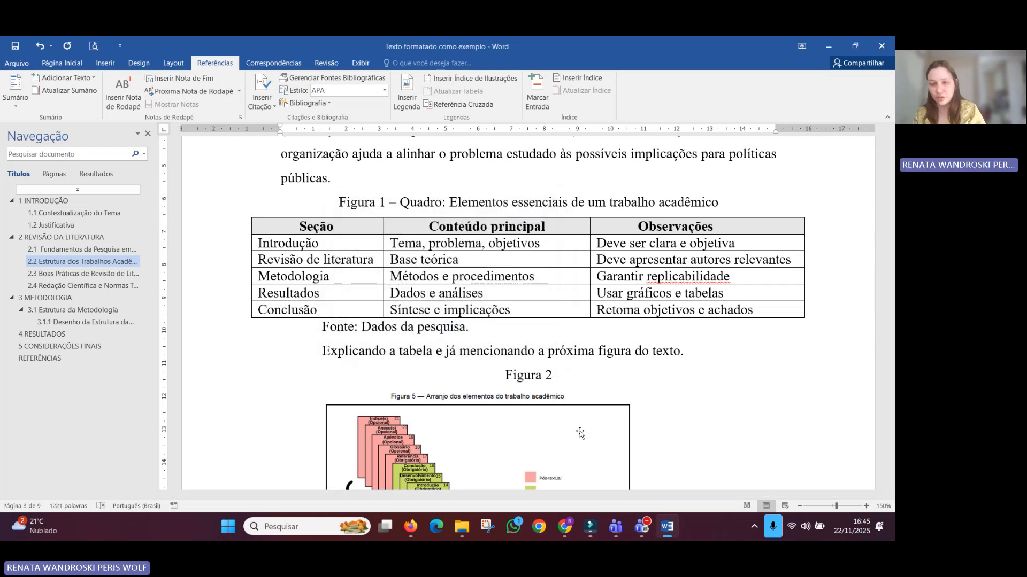
Step: Complete the Figura 2 caption with the text "– Arranjo dos elementos do trabalho acadêmico"
{"action": "type", "text": "-"}
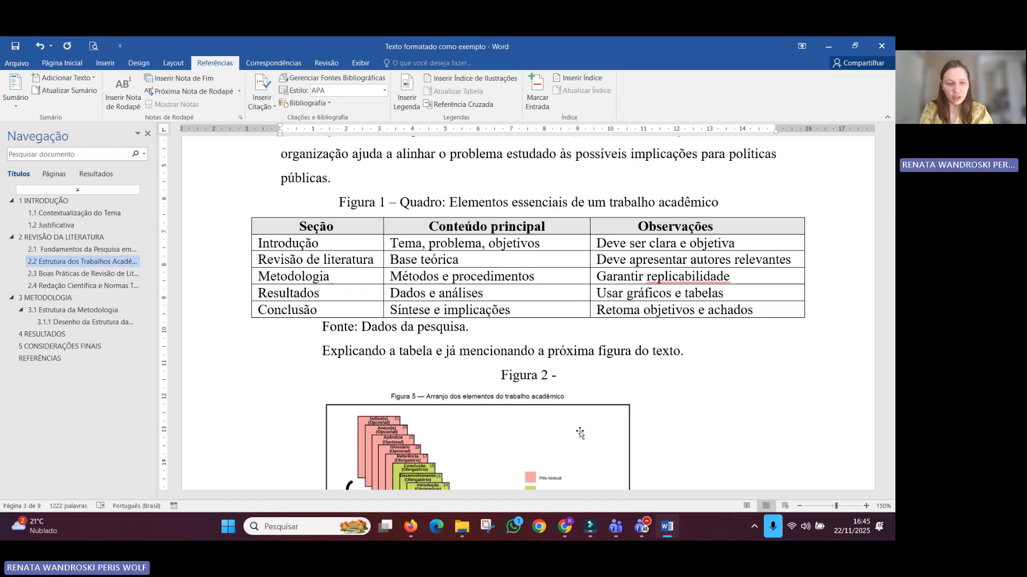
{"action": "type", "text": " Arranjo dos e"}
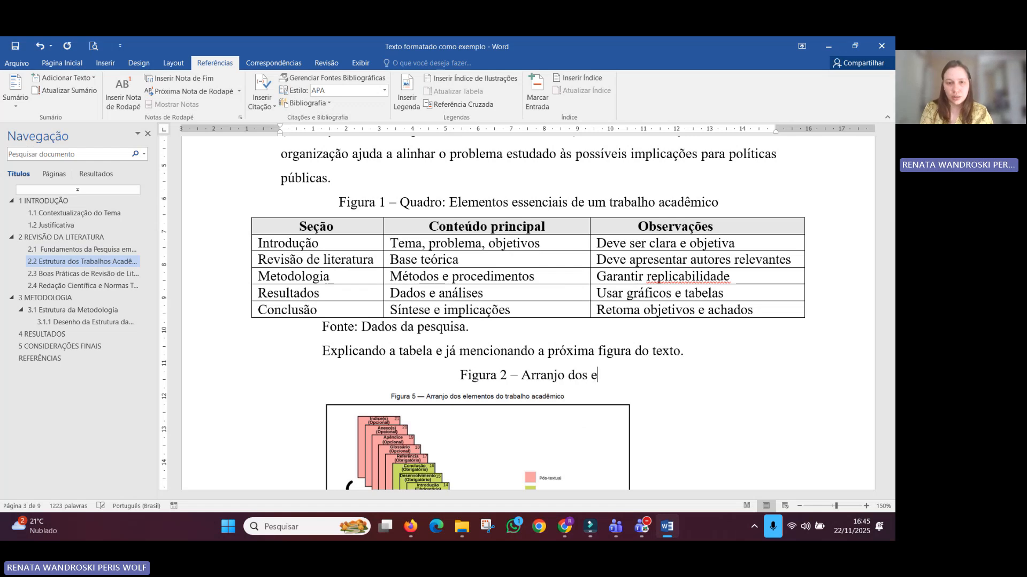
{"action": "type", "text": "lementos do tra"}
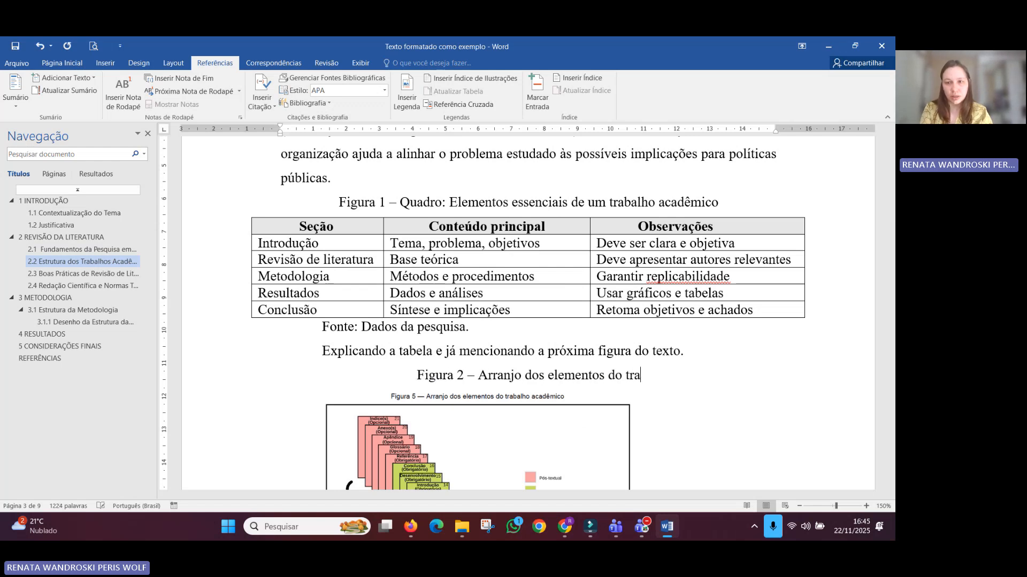
{"action": "type", "text": "balho acadêmi"}
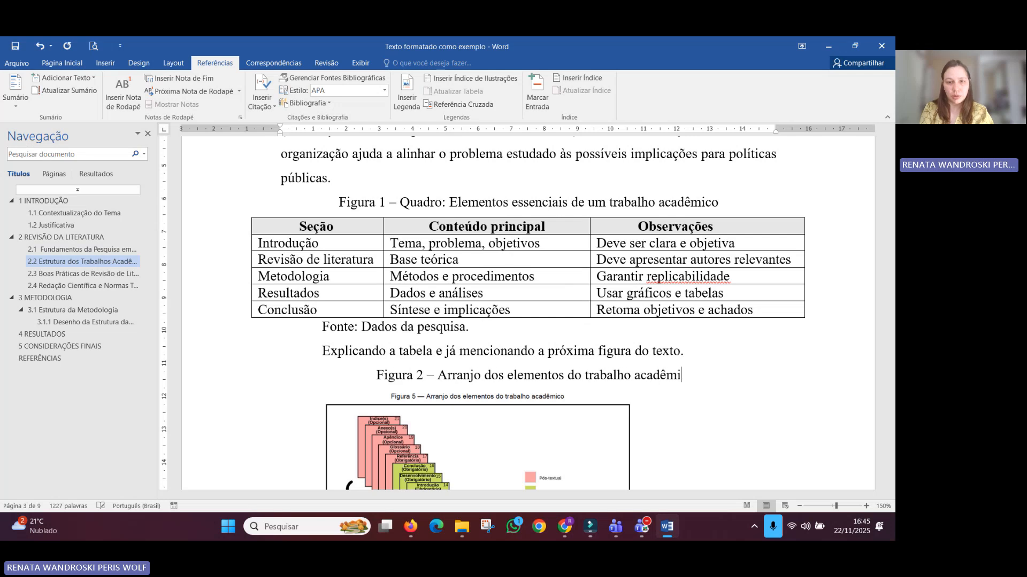
{"action": "type", "text": "co"}
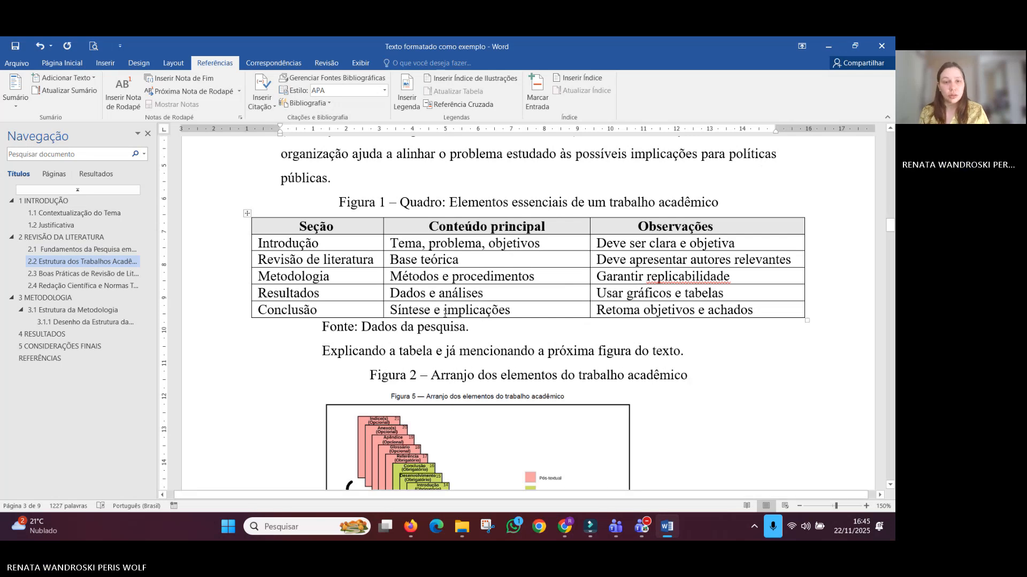
{"action": "scroll", "coordinate": [419, 384], "scroll_direction": "down", "scroll_amount": 3}
{"action": "scroll", "coordinate": [420, 384], "scroll_direction": "up", "scroll_amount": 3}
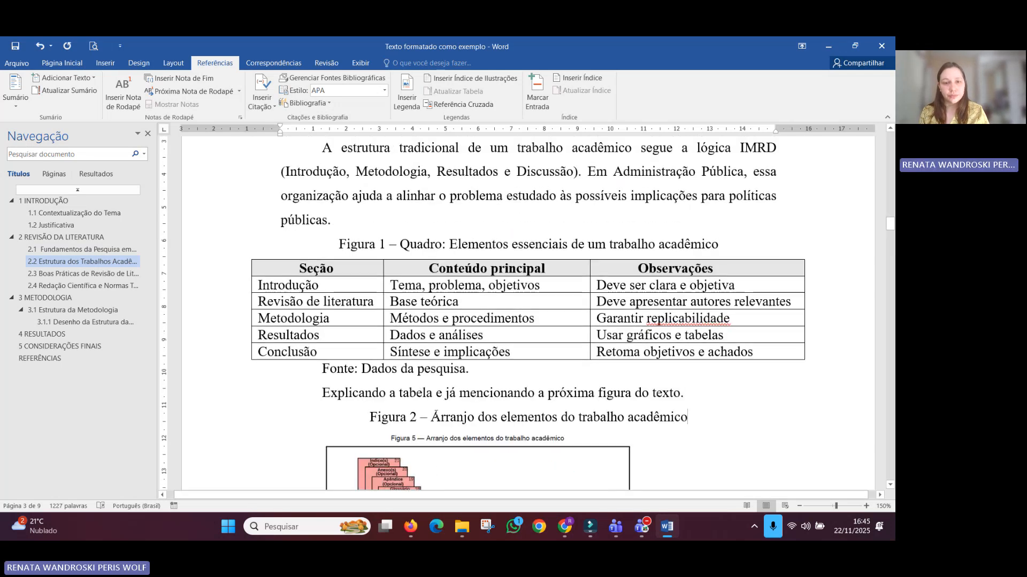
Step: Insert an automatic Figura caption on the empty line above the Quadro 2 image
{"action": "scroll", "coordinate": [436, 416], "scroll_direction": "down", "scroll_amount": 3}
{"action": "scroll", "coordinate": [435, 416], "scroll_direction": "down", "scroll_amount": 15}
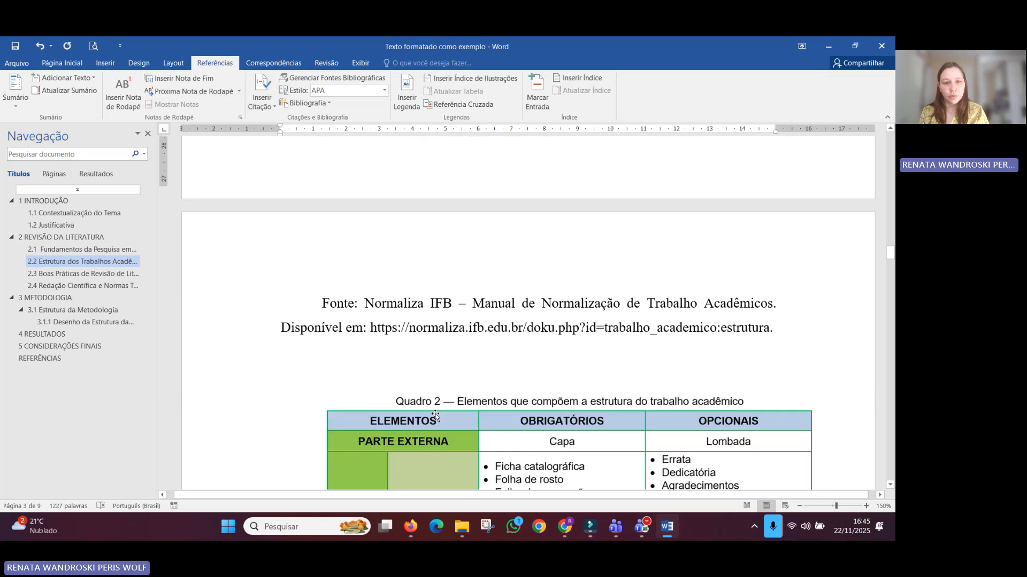
{"action": "left_click", "coordinate": [407, 370]}
{"action": "left_click", "coordinate": [407, 92]}
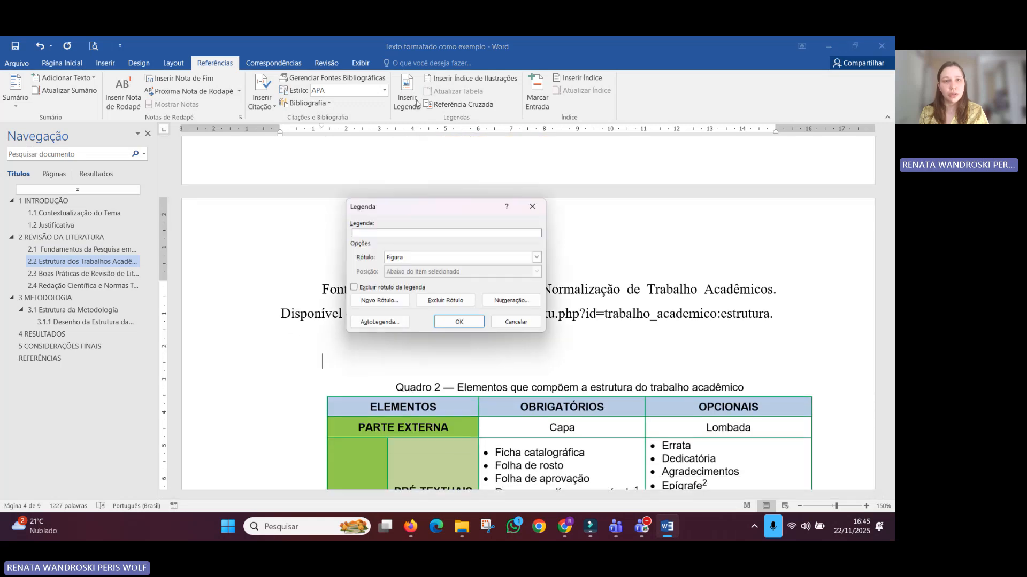
{"action": "left_click", "coordinate": [459, 321]}
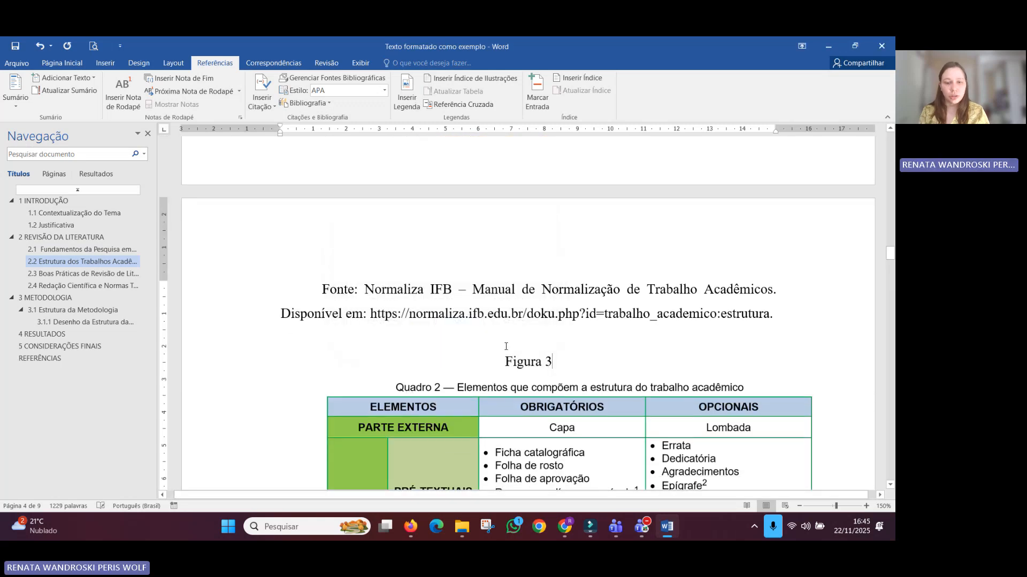
Step: Complete the Figura 3 caption with the text "– Quadro: Elementos que compõem a estrutura do trabalho acadêmico"
{"action": "type", "text": "- u"}
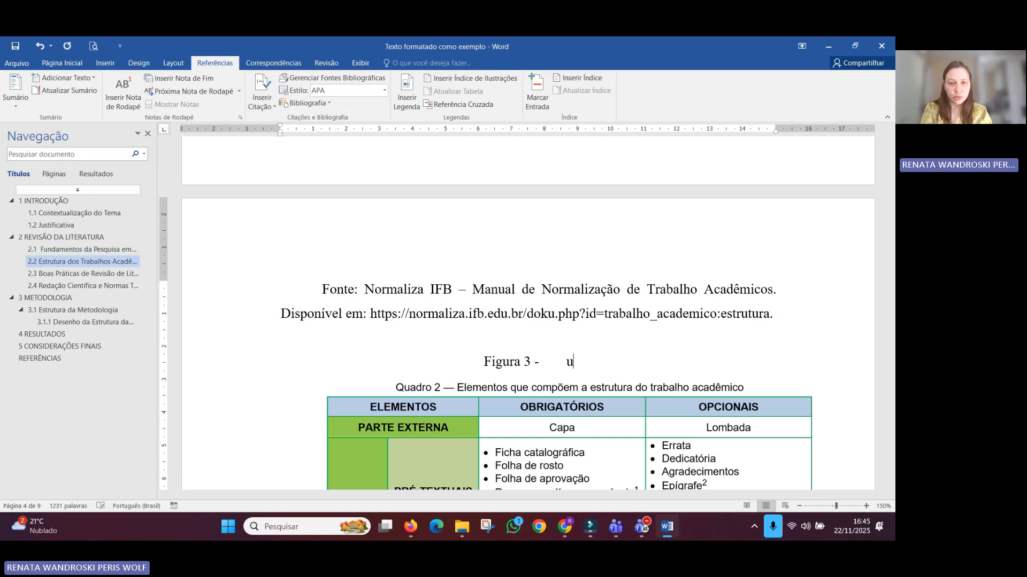
{"action": "type", "text": "Quadro"}
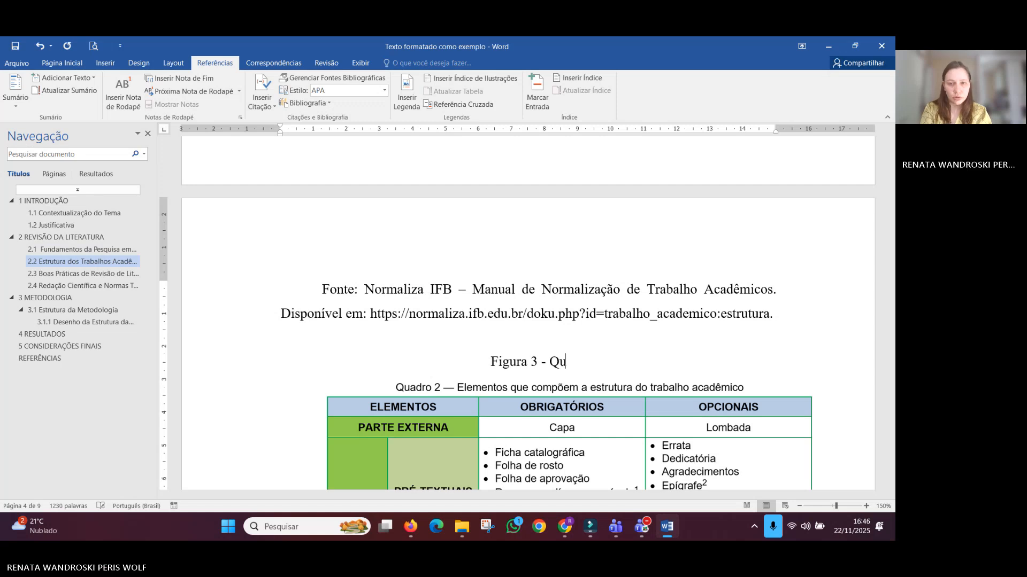
{"action": "type", "text": ": E"}
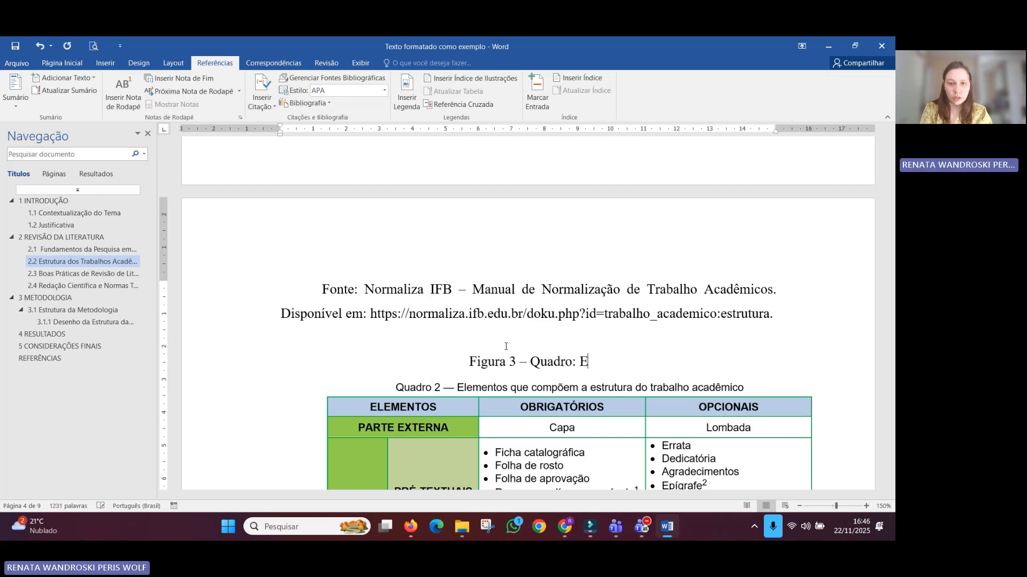
{"action": "type", "text": "lementos que comp"}
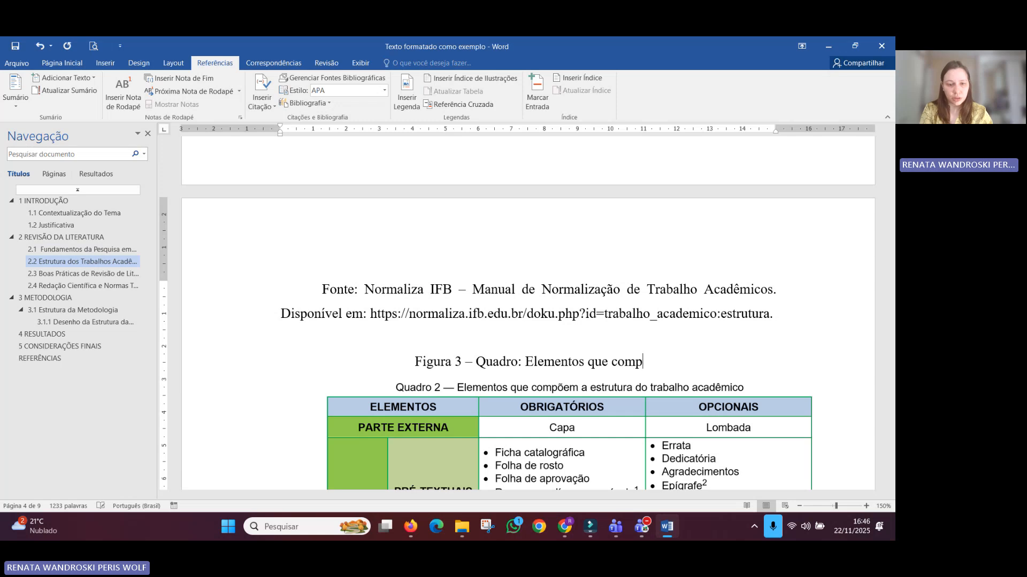
{"action": "type", "text": "õem"}
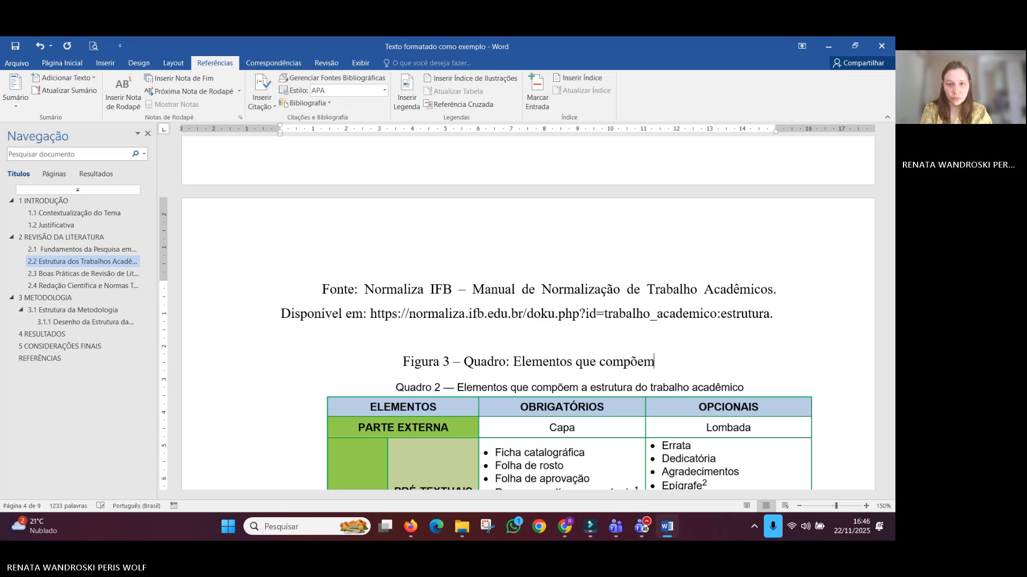
{"action": "type", "text": " a estrutura do"}
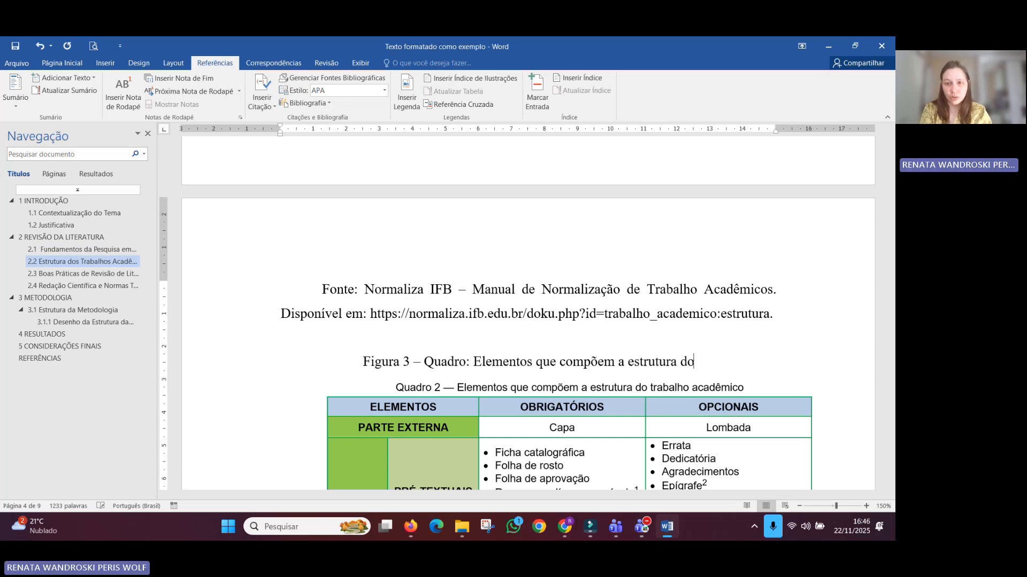
{"action": "type", "text": " trabalho acadêmico"}
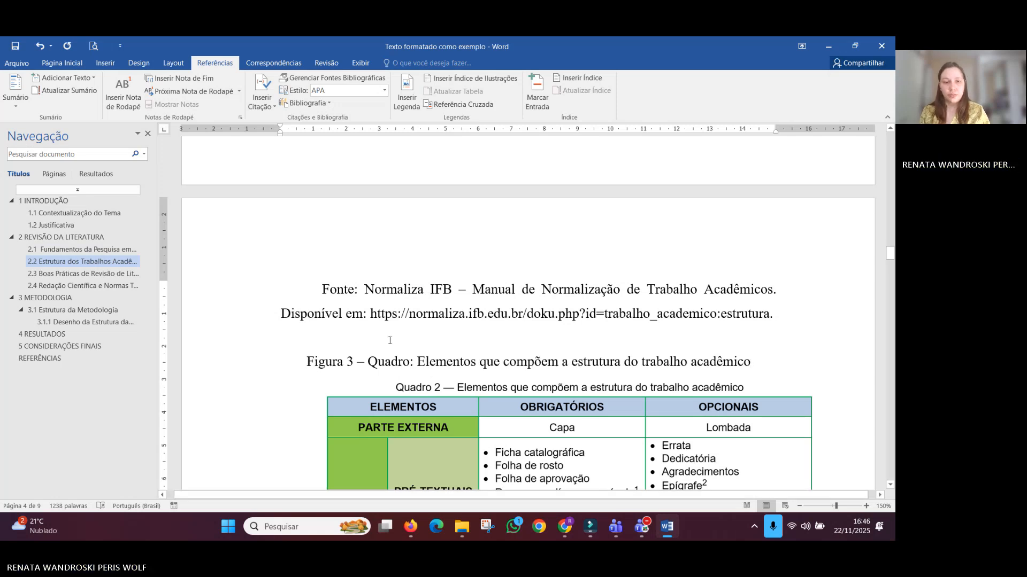
Step: Apply the Legenda style to the Figura 3 caption
{"action": "left_click", "coordinate": [62, 63]}
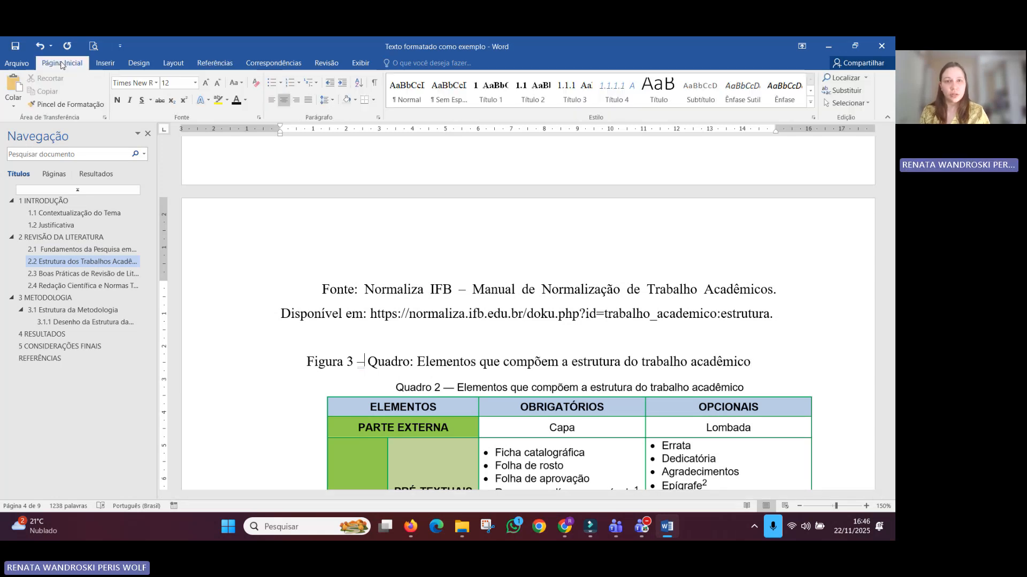
{"action": "left_click", "coordinate": [810, 104]}
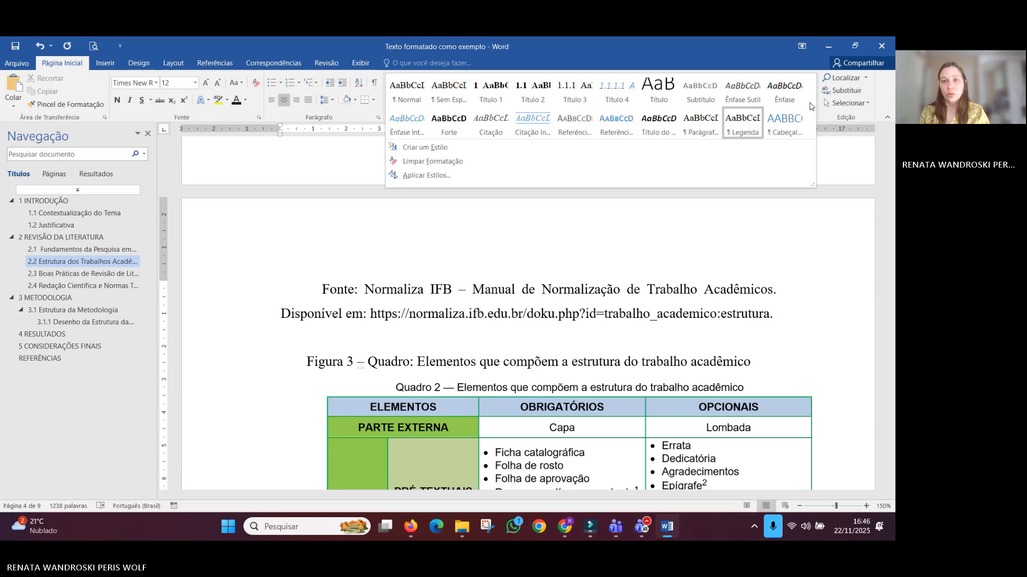
{"action": "left_click", "coordinate": [752, 126]}
Step: Centre the Quadro 2 image and the figure image under the Figura 2 caption
{"action": "scroll", "coordinate": [619, 285], "scroll_direction": "down", "scroll_amount": 2}
{"action": "left_click", "coordinate": [575, 302]}
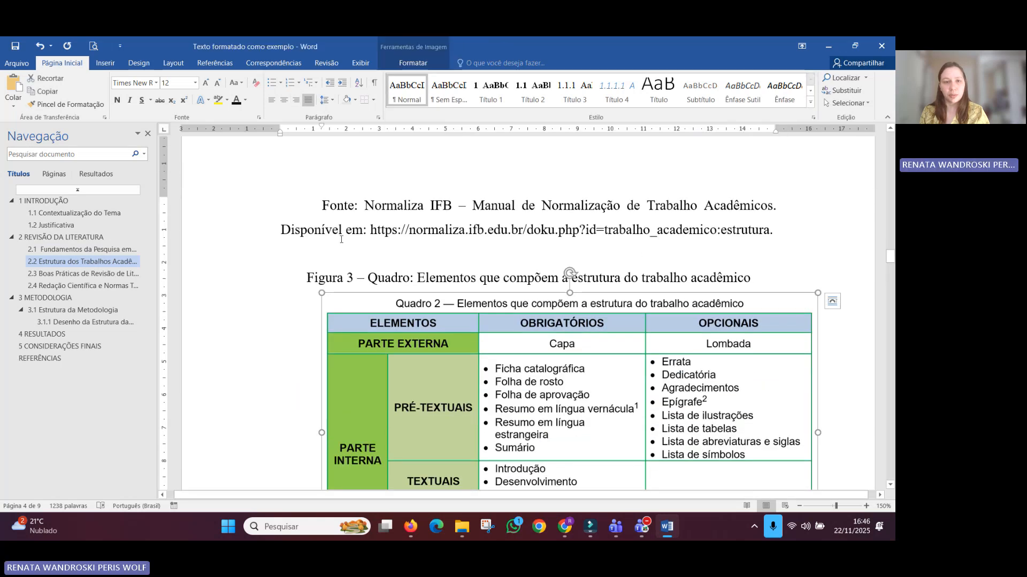
{"action": "left_click", "coordinate": [284, 106]}
{"action": "scroll", "coordinate": [764, 278], "scroll_direction": "up", "scroll_amount": 2}
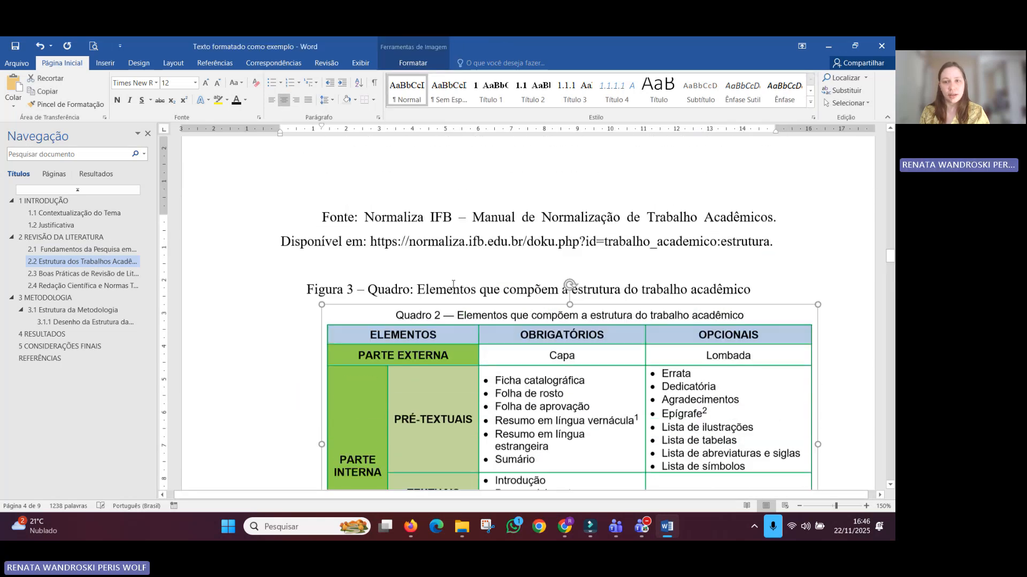
{"action": "scroll", "coordinate": [815, 302], "scroll_direction": "up", "scroll_amount": 8}
{"action": "left_click", "coordinate": [541, 289]}
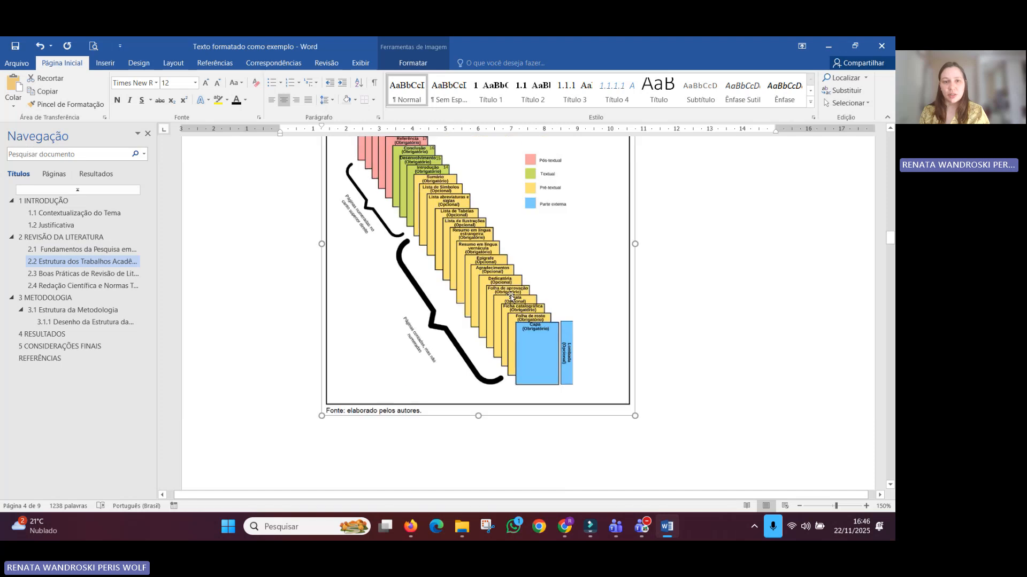
{"action": "left_click", "coordinate": [285, 100]}
{"action": "scroll", "coordinate": [411, 220], "scroll_direction": "down", "scroll_amount": 15}
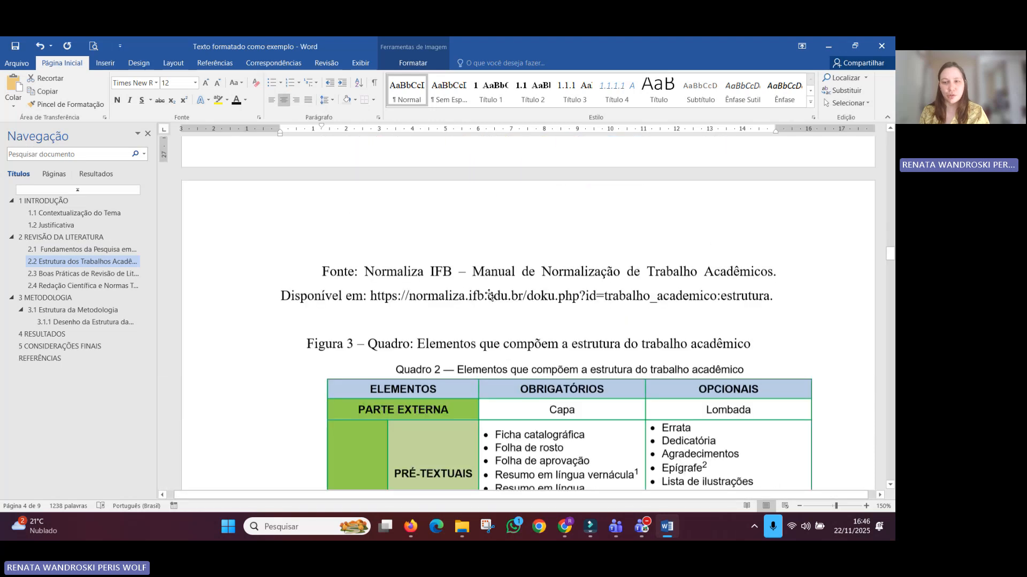
Step: Format the Normaliza IFB source text below the Quadro 2 image with single line spacing and font size 10
{"action": "left_click", "coordinate": [410, 220]}
{"action": "scroll", "coordinate": [411, 220], "scroll_direction": "up", "scroll_amount": 2}
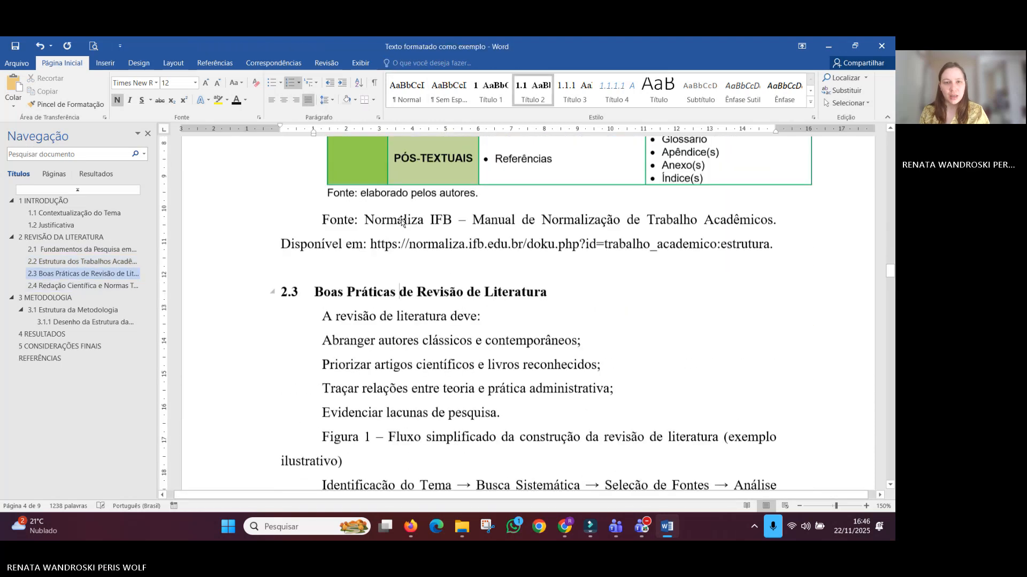
{"action": "left_click_drag", "start_coordinate": [322, 273], "coordinate": [778, 298]}
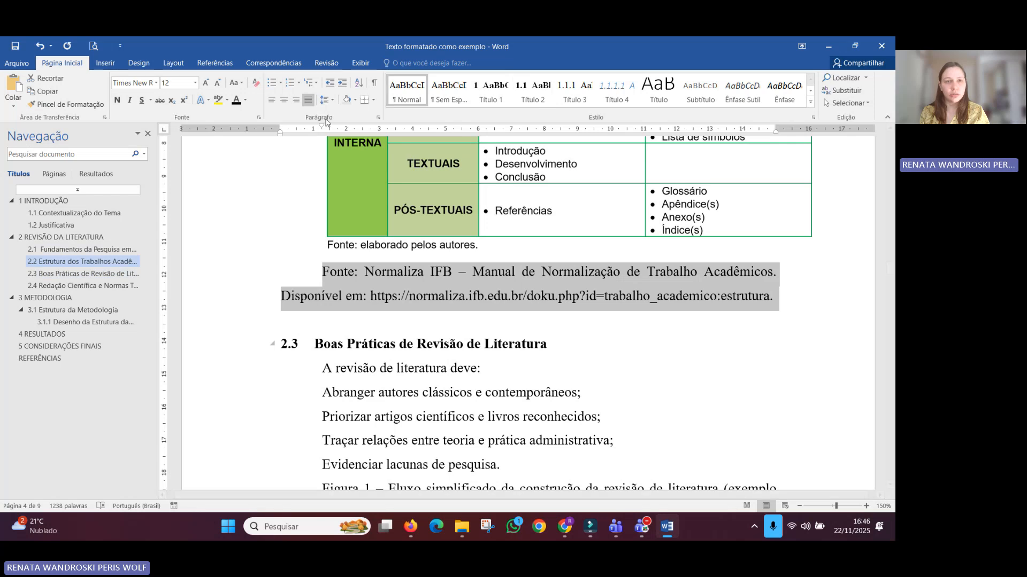
{"action": "left_click", "coordinate": [329, 101]}
{"action": "left_click", "coordinate": [329, 113]}
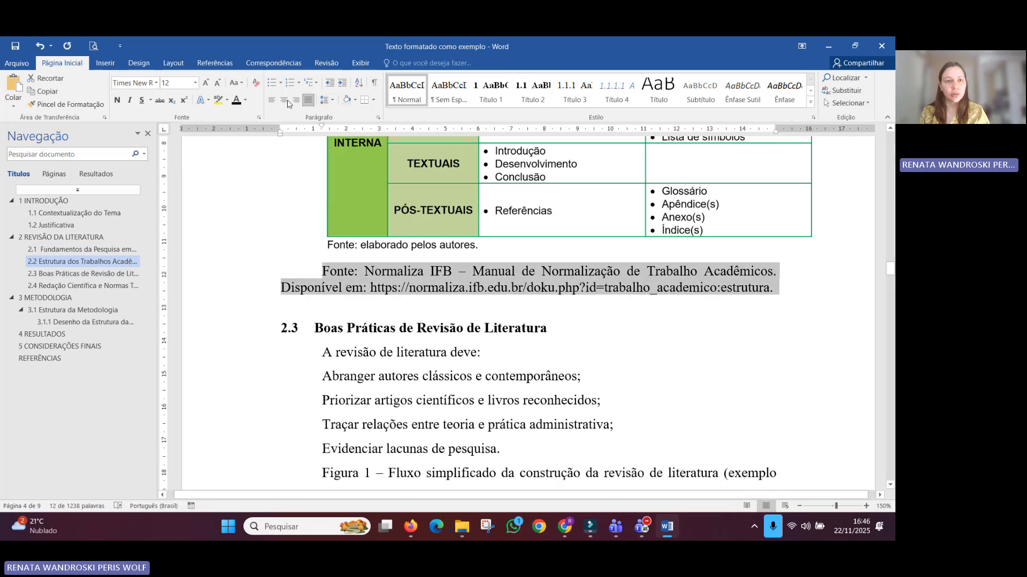
{"action": "left_click", "coordinate": [216, 87]}
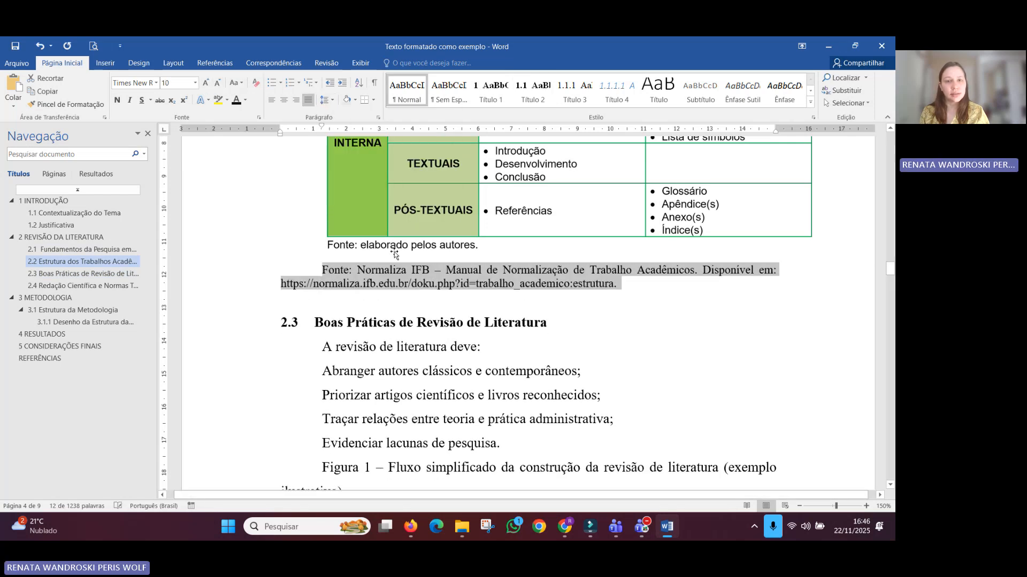
{"action": "left_click", "coordinate": [321, 260]}
{"action": "scroll", "coordinate": [321, 260], "scroll_direction": "up", "scroll_amount": 3}
{"action": "scroll", "coordinate": [317, 370], "scroll_direction": "up", "scroll_amount": 1}
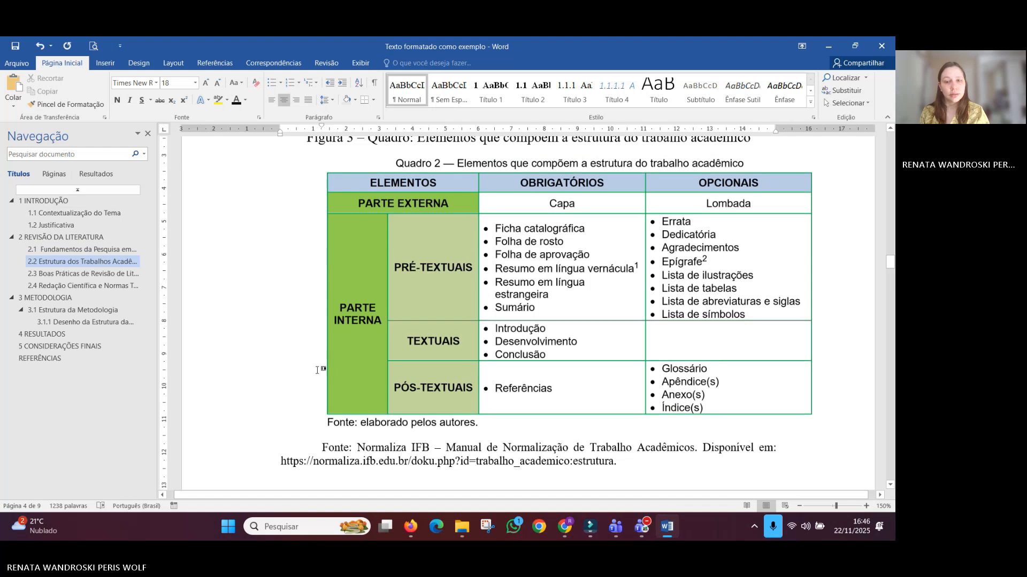
{"action": "scroll", "coordinate": [317, 370], "scroll_direction": "down", "scroll_amount": 5}
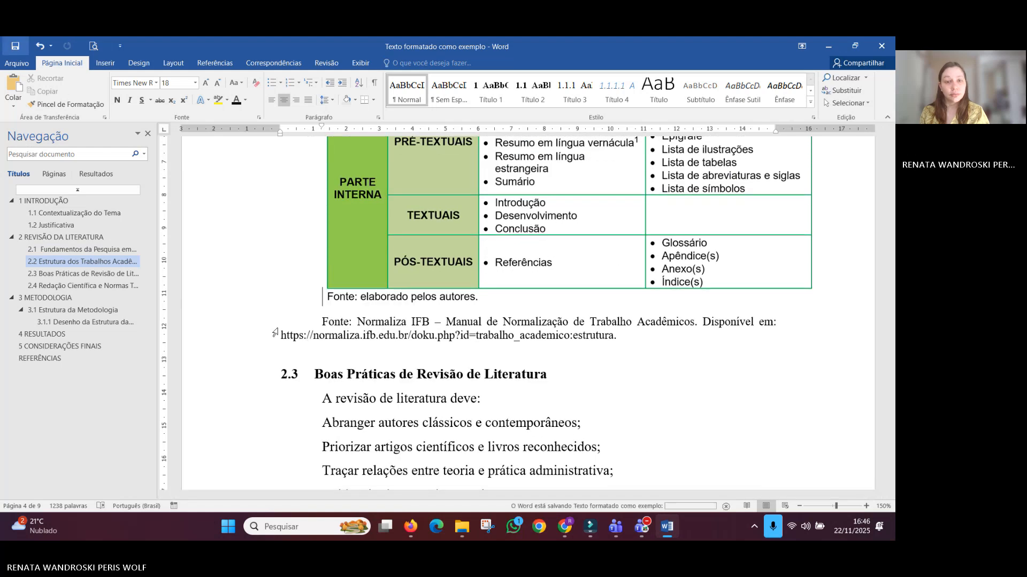
{"action": "scroll", "coordinate": [304, 345], "scroll_direction": "down", "scroll_amount": 8}
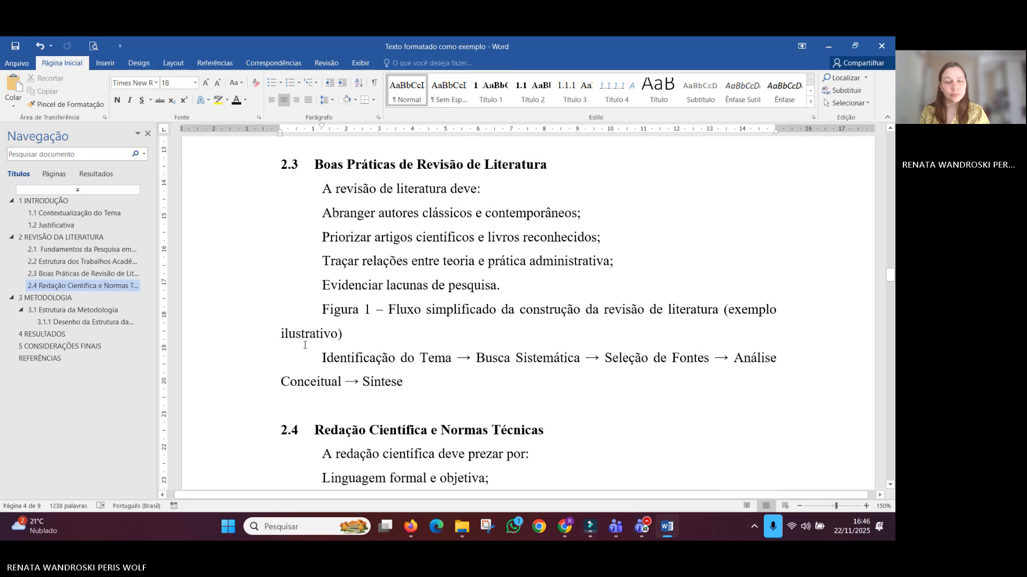
Step: Delete the plain-text Figura 1 caption "Fluxo simplificado da construção da revisão de literatura (exemplo ilustrativo)" from section 2.3
{"action": "left_click", "coordinate": [312, 334]}
{"action": "scroll", "coordinate": [312, 334], "scroll_direction": "down", "scroll_amount": 5}
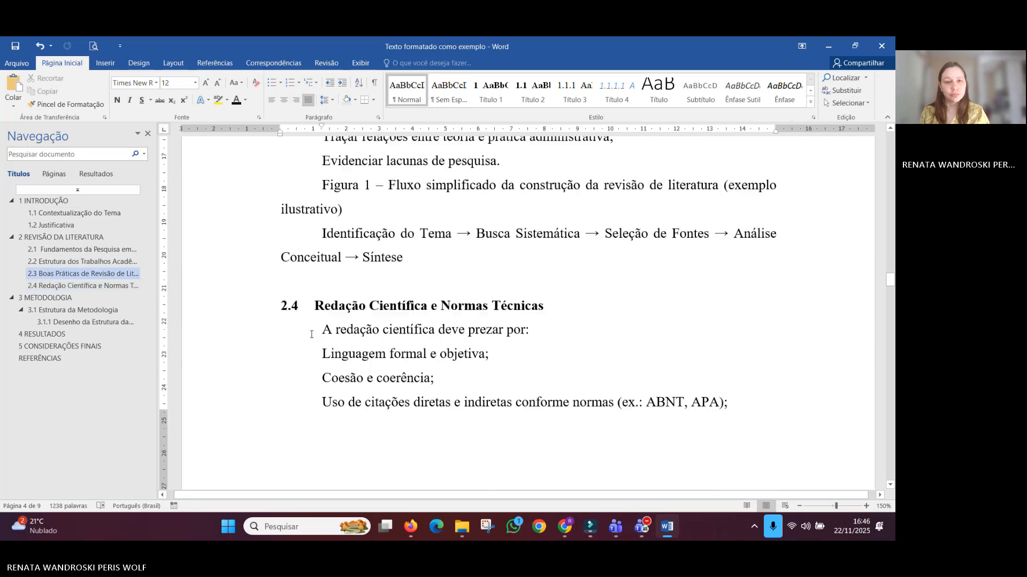
{"action": "scroll", "coordinate": [311, 336], "scroll_direction": "up", "scroll_amount": 2}
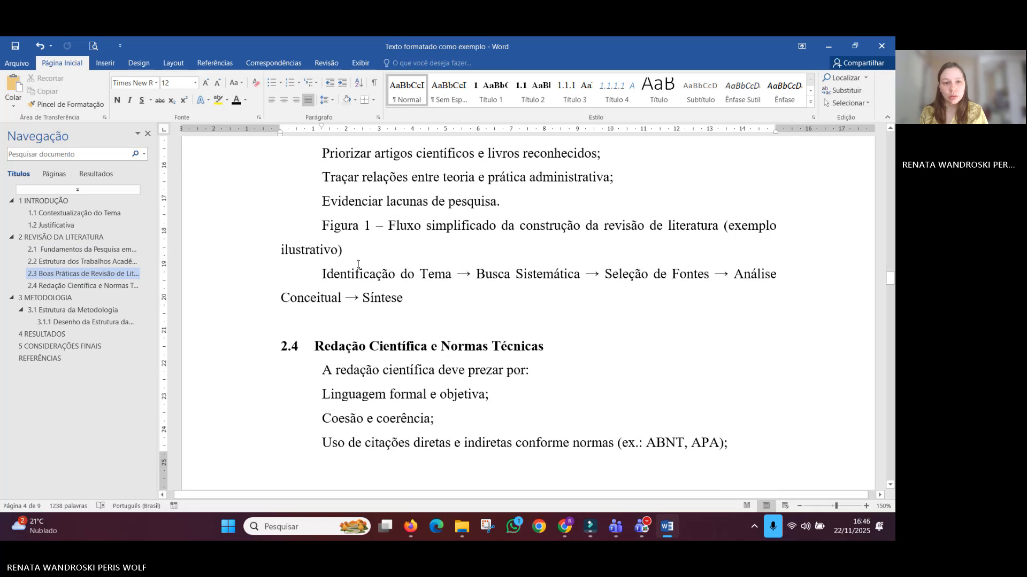
{"action": "triple_click", "coordinate": [333, 245]}
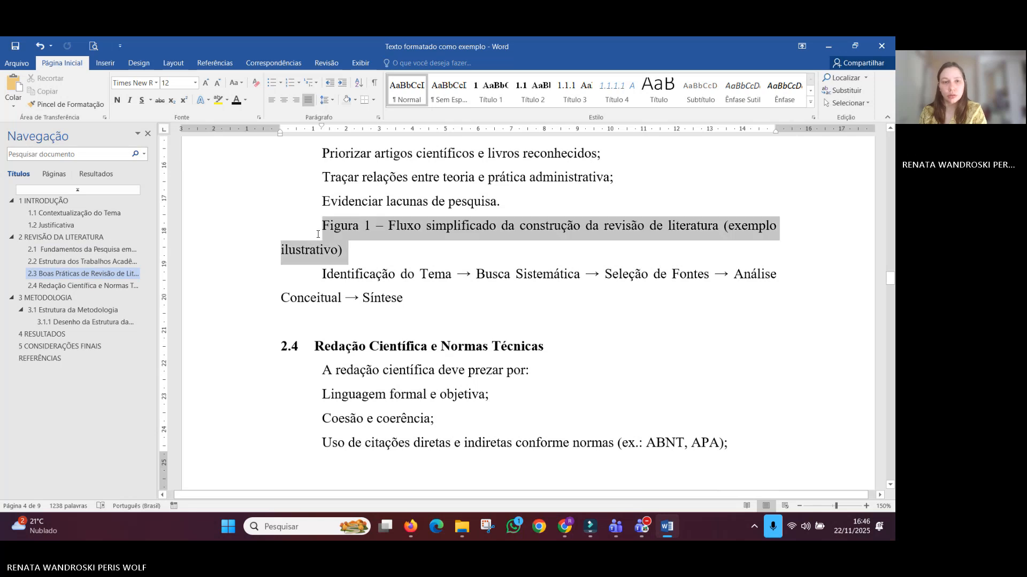
{"action": "key", "text": "Delete"}
Step: Apply all borders to the first three columns of the section 3.1.1 methodology table, from the header through row 3
{"action": "scroll", "coordinate": [321, 239], "scroll_direction": "down", "scroll_amount": 20}
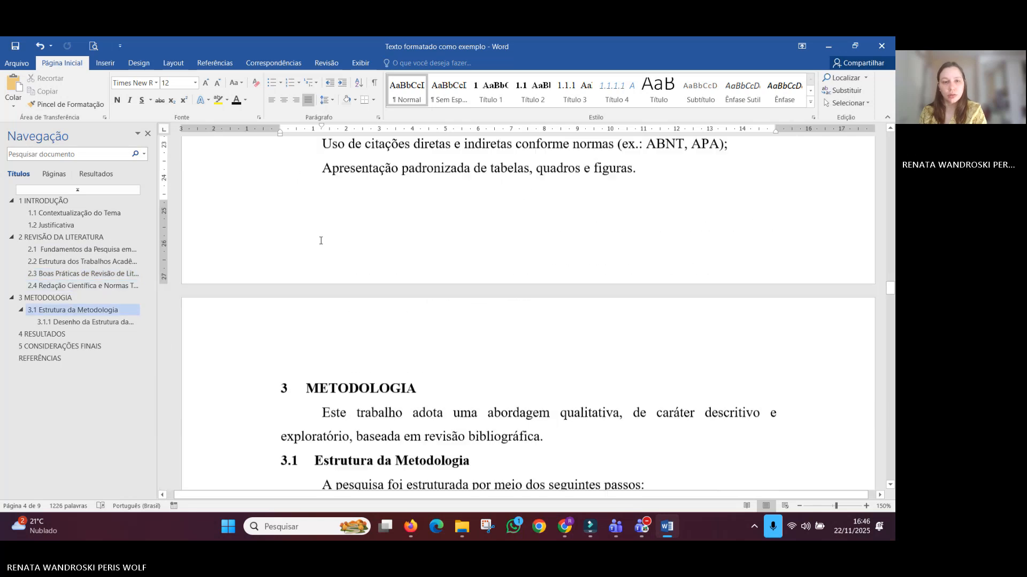
{"action": "left_click", "coordinate": [334, 223]}
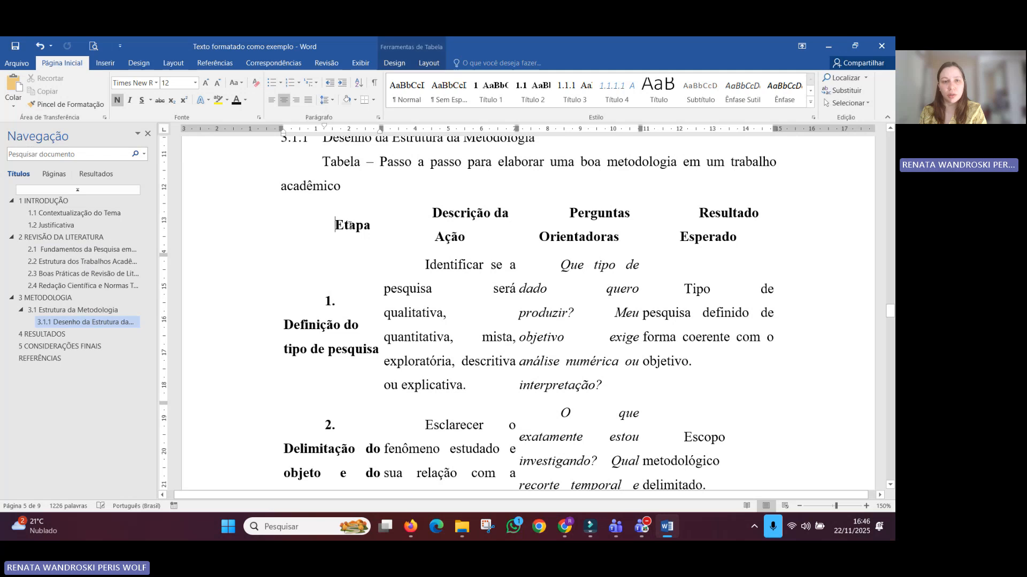
{"action": "scroll", "coordinate": [349, 225], "scroll_direction": "up", "scroll_amount": 1}
{"action": "left_click_drag", "start_coordinate": [358, 258], "coordinate": [653, 348]}
{"action": "scroll", "coordinate": [658, 348], "scroll_direction": "down", "scroll_amount": 8}
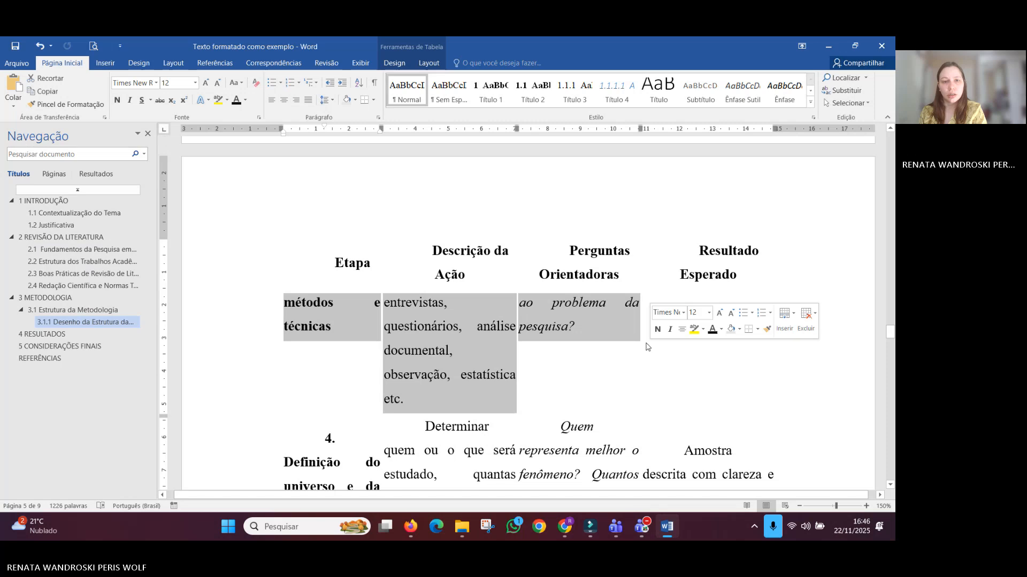
{"action": "scroll", "coordinate": [653, 348], "scroll_direction": "up", "scroll_amount": 8}
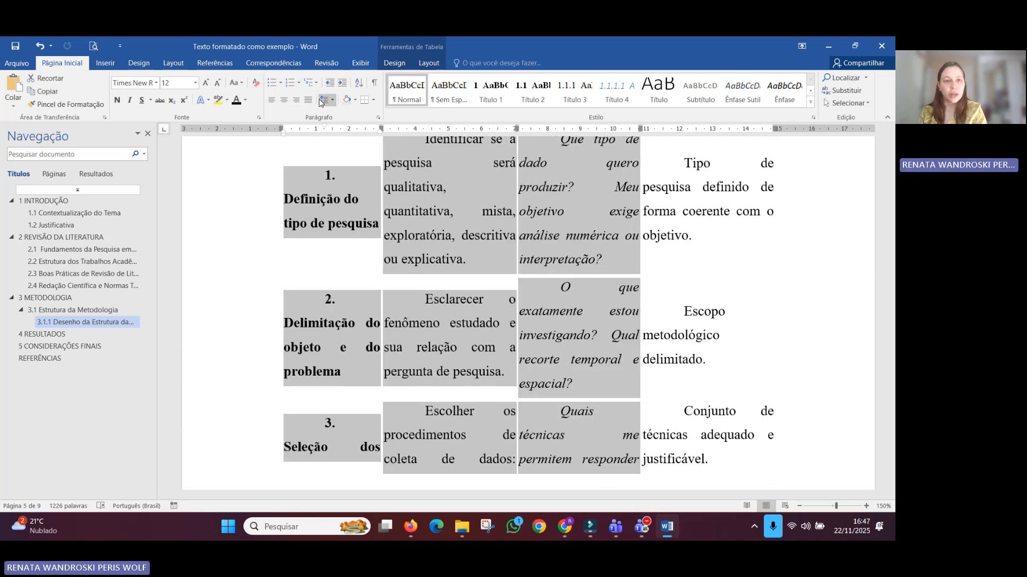
{"action": "left_click", "coordinate": [374, 100]}
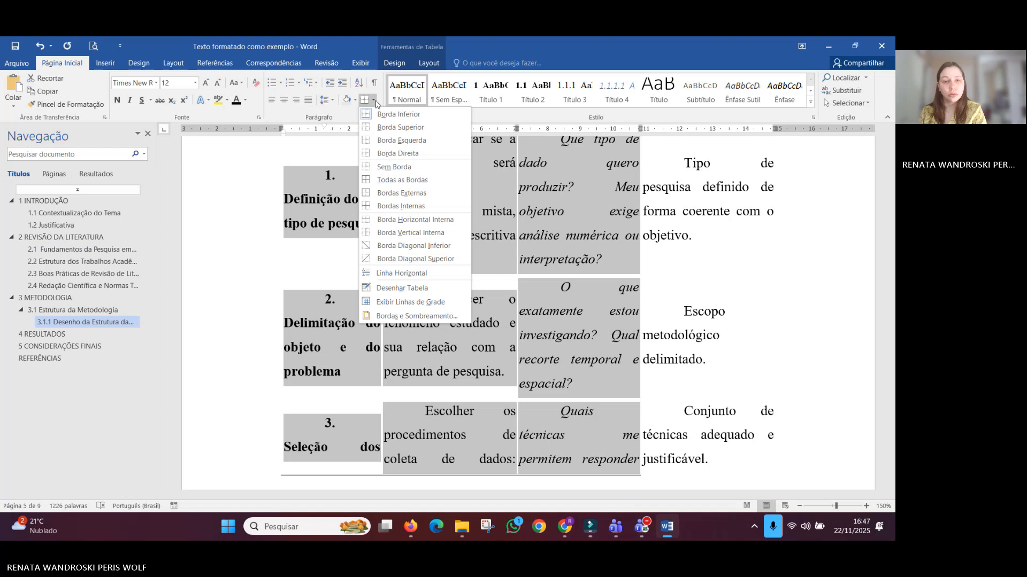
{"action": "left_click", "coordinate": [401, 180]}
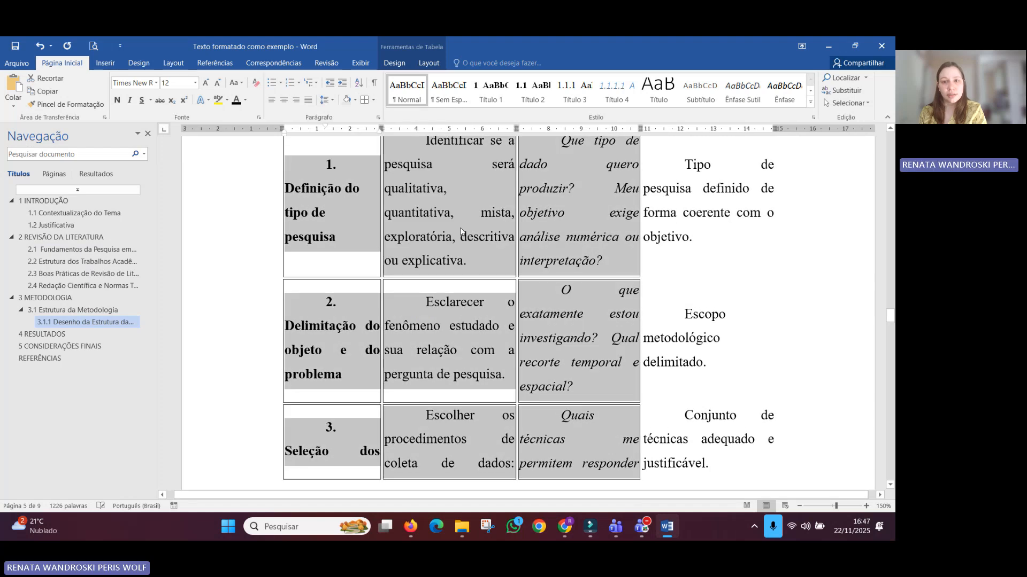
Step: Add borders to the Resultado Esperado cells of the methodology table, from the header through row 3
{"action": "scroll", "coordinate": [461, 231], "scroll_direction": "up", "scroll_amount": 4}
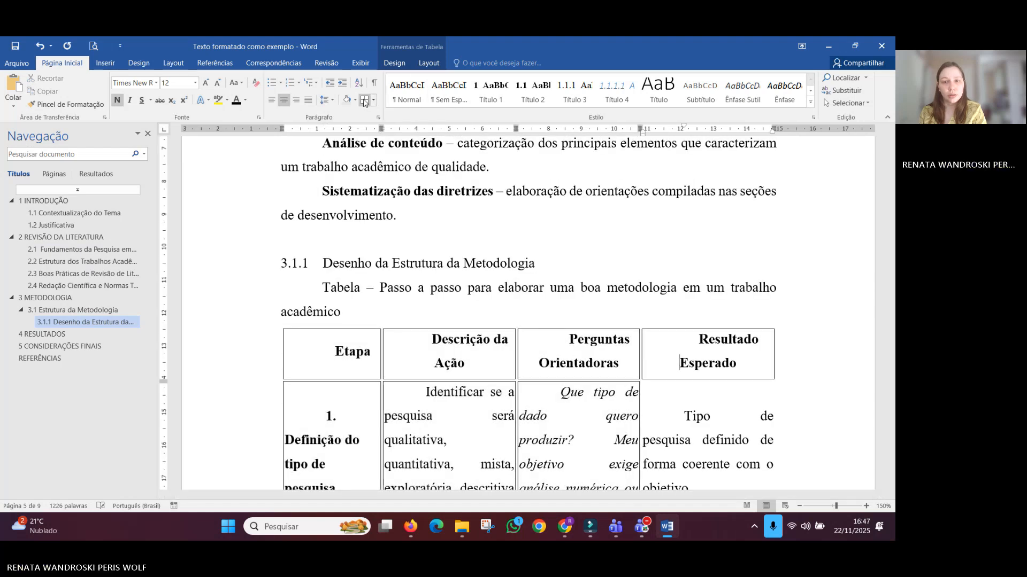
{"action": "left_click", "coordinate": [656, 441]}
{"action": "scroll", "coordinate": [657, 441], "scroll_direction": "down", "scroll_amount": 3}
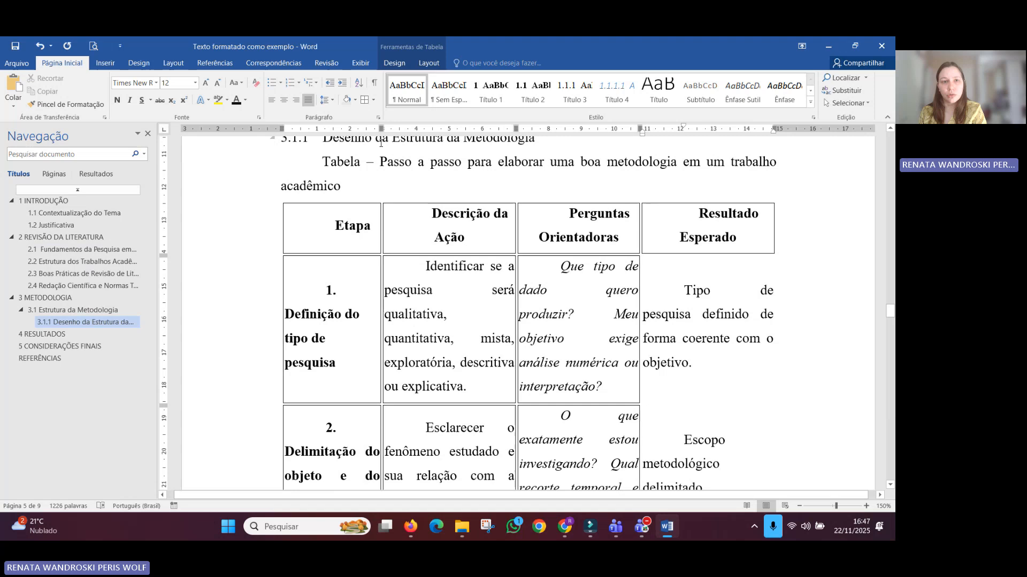
{"action": "left_click", "coordinate": [364, 102]}
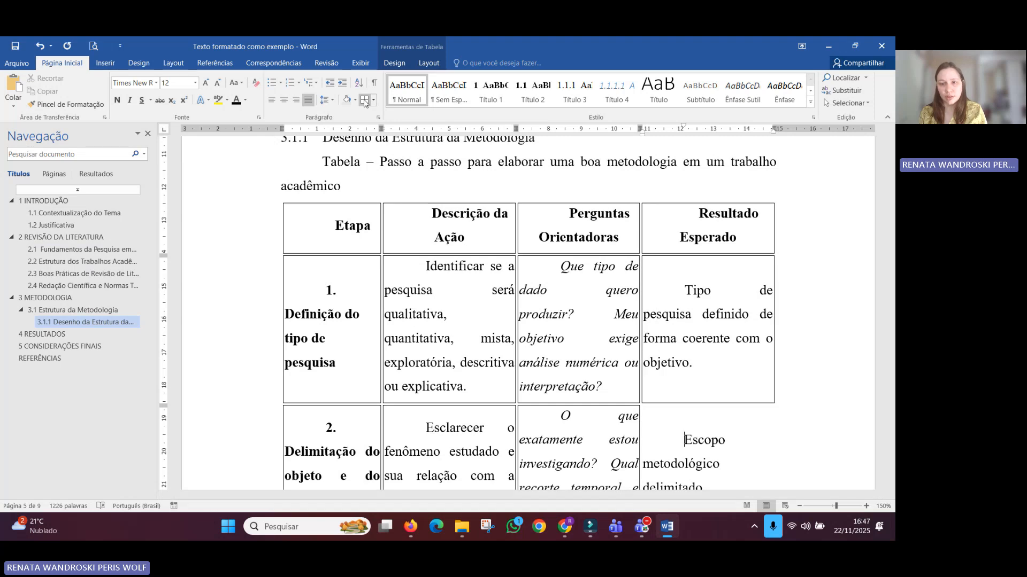
{"action": "left_click", "coordinate": [366, 103]}
{"action": "key", "text": "Down"}
{"action": "key", "text": "Down"}
{"action": "key", "text": "Down"}
{"action": "key", "text": "Down"}
{"action": "key", "text": "Down"}
{"action": "left_click", "coordinate": [365, 103]}
{"action": "key", "text": "Down"}
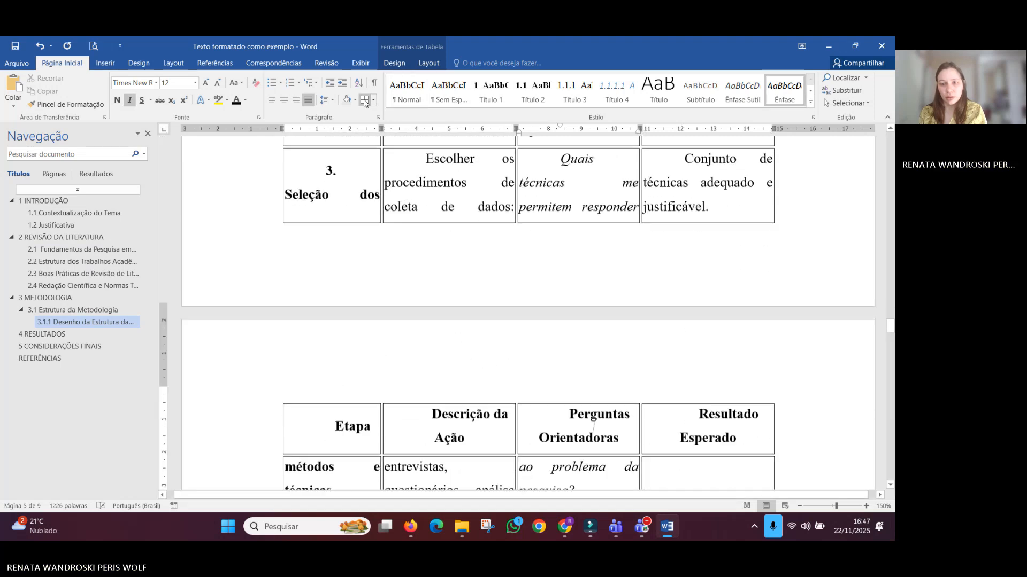
{"action": "key", "text": "Down"}
{"action": "key", "text": "Down"}
Step: Apply all borders to rows 4 through 8 of the methodology table
{"action": "scroll", "coordinate": [651, 387], "scroll_direction": "down", "scroll_amount": 3}
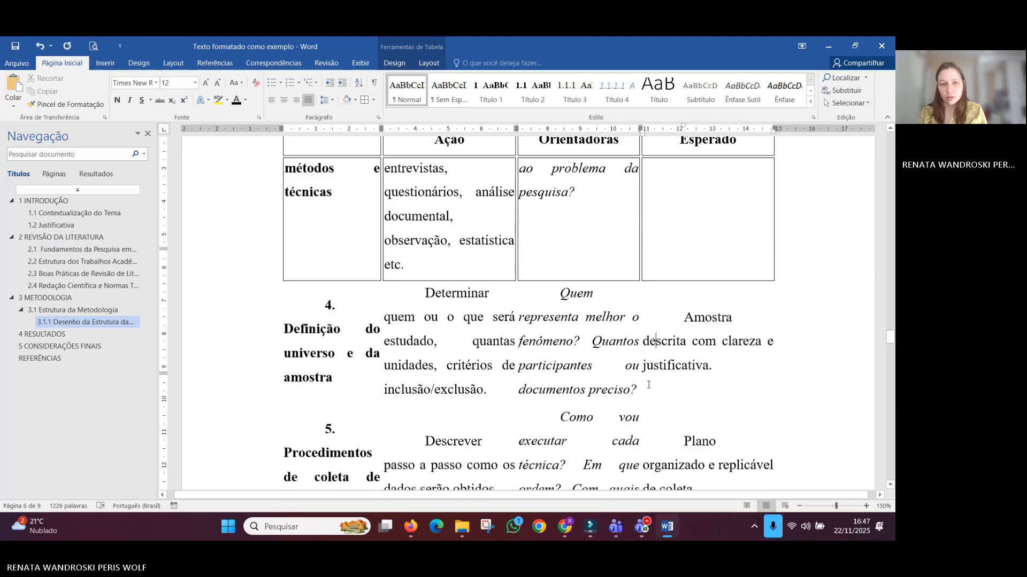
{"action": "scroll", "coordinate": [649, 385], "scroll_direction": "down", "scroll_amount": 1}
{"action": "left_click_drag", "start_coordinate": [339, 278], "coordinate": [700, 444]}
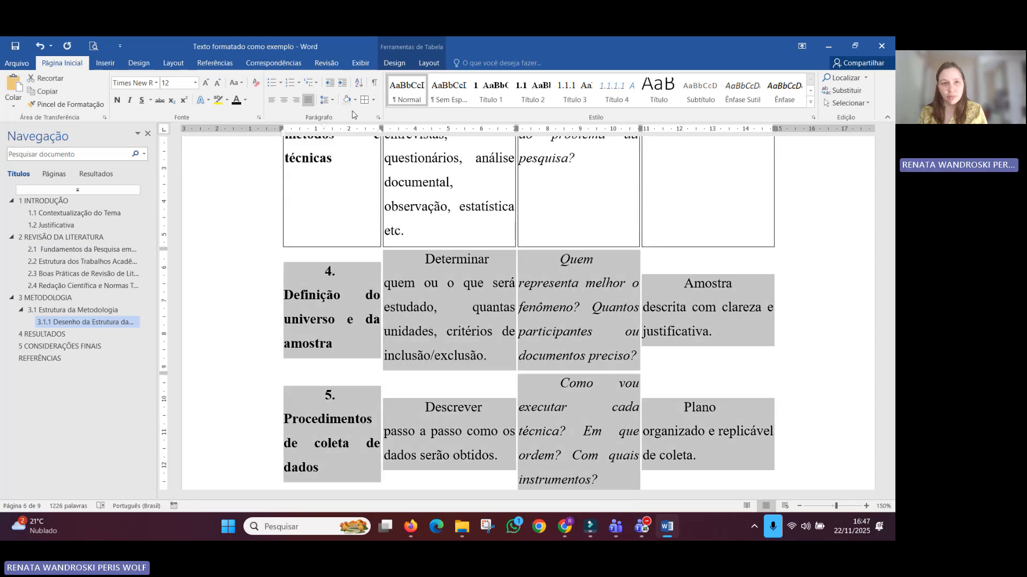
{"action": "left_click", "coordinate": [366, 100]}
{"action": "scroll", "coordinate": [401, 268], "scroll_direction": "down", "scroll_amount": 3}
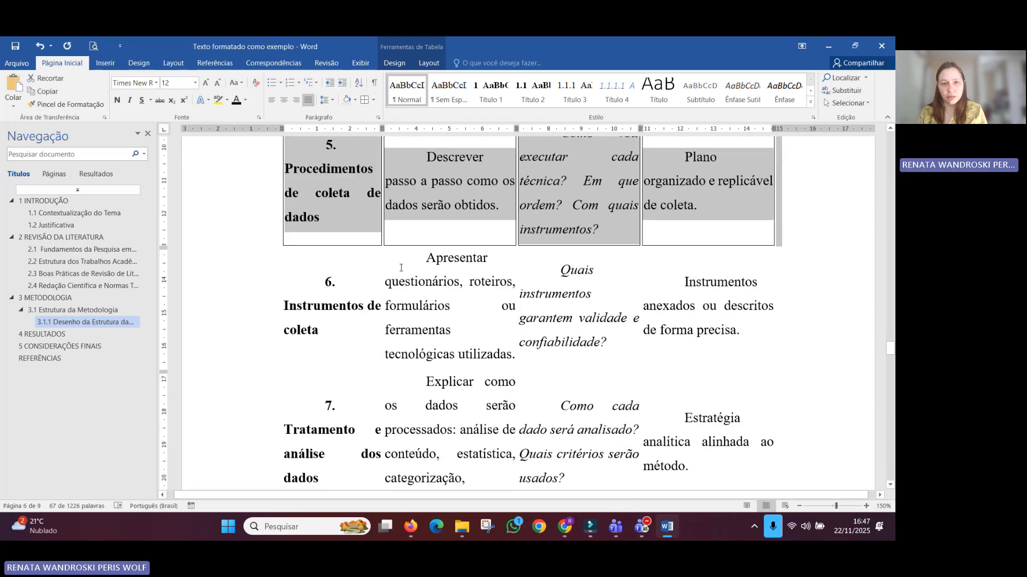
{"action": "left_click_drag", "start_coordinate": [342, 286], "coordinate": [714, 422]}
{"action": "left_click", "coordinate": [365, 100]}
{"action": "scroll", "coordinate": [510, 316], "scroll_direction": "down", "scroll_amount": 4}
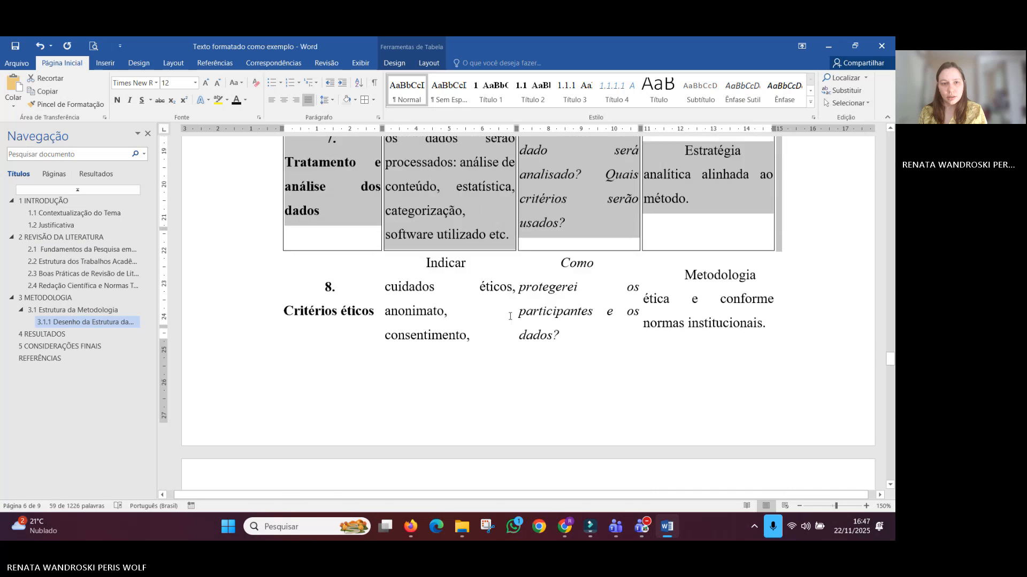
{"action": "scroll", "coordinate": [510, 316], "scroll_direction": "down", "scroll_amount": 1}
{"action": "left_click_drag", "start_coordinate": [372, 277], "coordinate": [711, 284]}
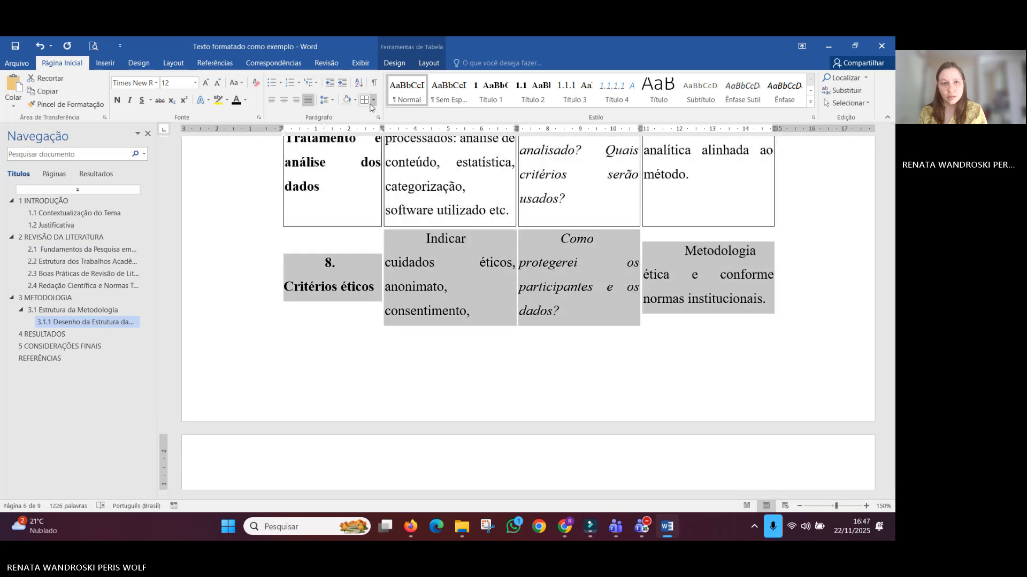
{"action": "left_click", "coordinate": [365, 100]}
Step: Apply all borders to rows 9 and 10 of the methodology table and a right border to the final Resultado Esperado cell
{"action": "scroll", "coordinate": [485, 284], "scroll_direction": "down", "scroll_amount": 6}
{"action": "scroll", "coordinate": [482, 289], "scroll_direction": "down", "scroll_amount": 1}
{"action": "left_click", "coordinate": [480, 246]}
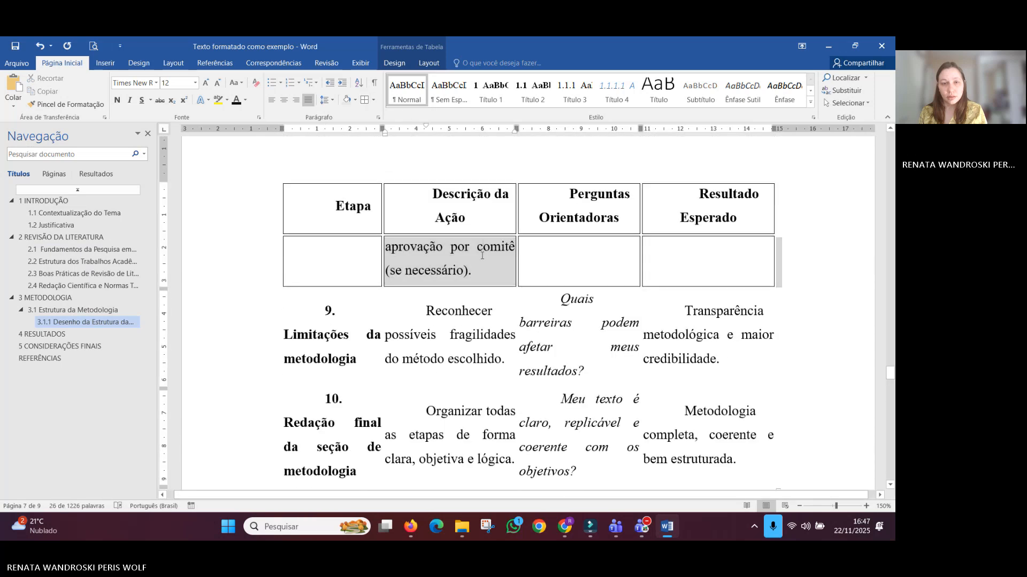
{"action": "scroll", "coordinate": [434, 305], "scroll_direction": "down", "scroll_amount": 2}
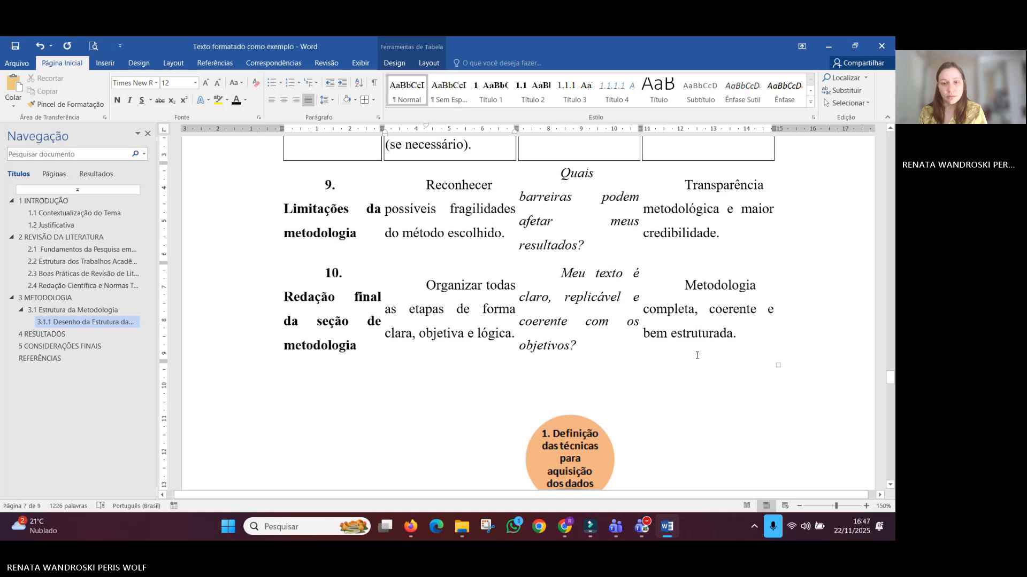
{"action": "left_click_drag", "start_coordinate": [697, 355], "coordinate": [300, 182]}
{"action": "left_click", "coordinate": [362, 99]}
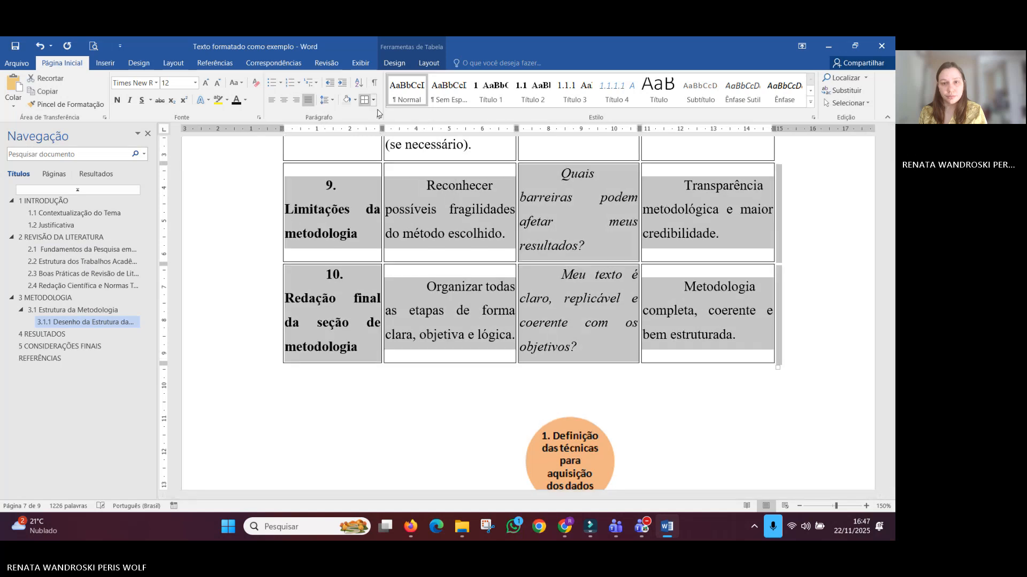
{"action": "left_click", "coordinate": [490, 285]}
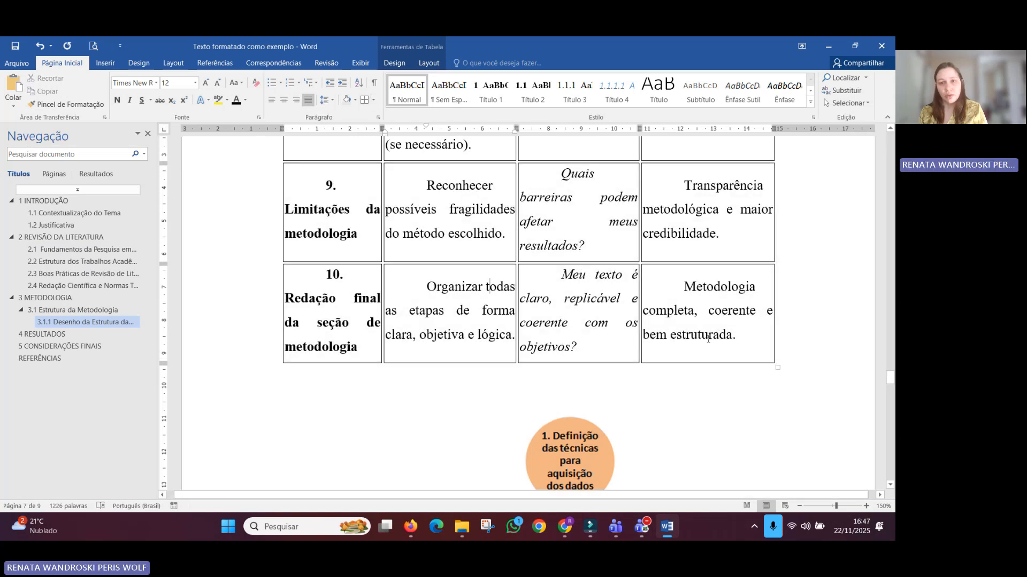
{"action": "left_click", "coordinate": [375, 101]}
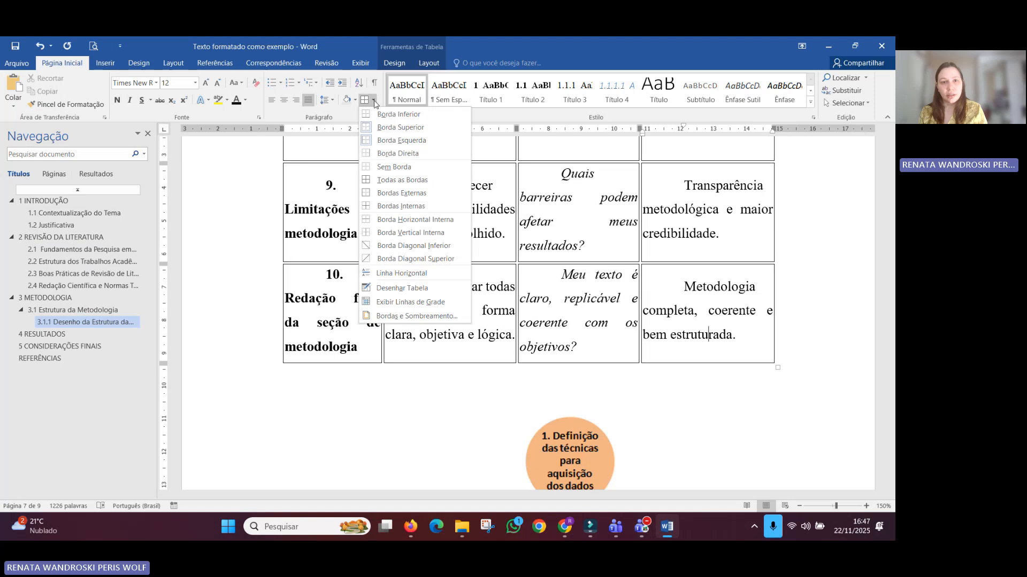
{"action": "left_click", "coordinate": [381, 153]}
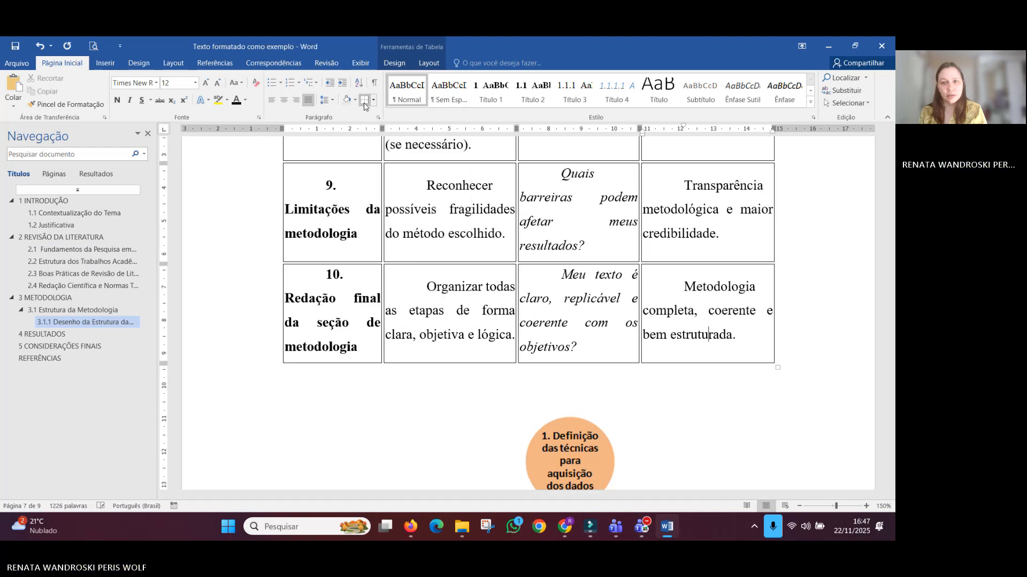
Step: Apply the full-grid table style to the entire methodology table in section 3.1.1
{"action": "scroll", "coordinate": [595, 216], "scroll_direction": "up", "scroll_amount": 20}
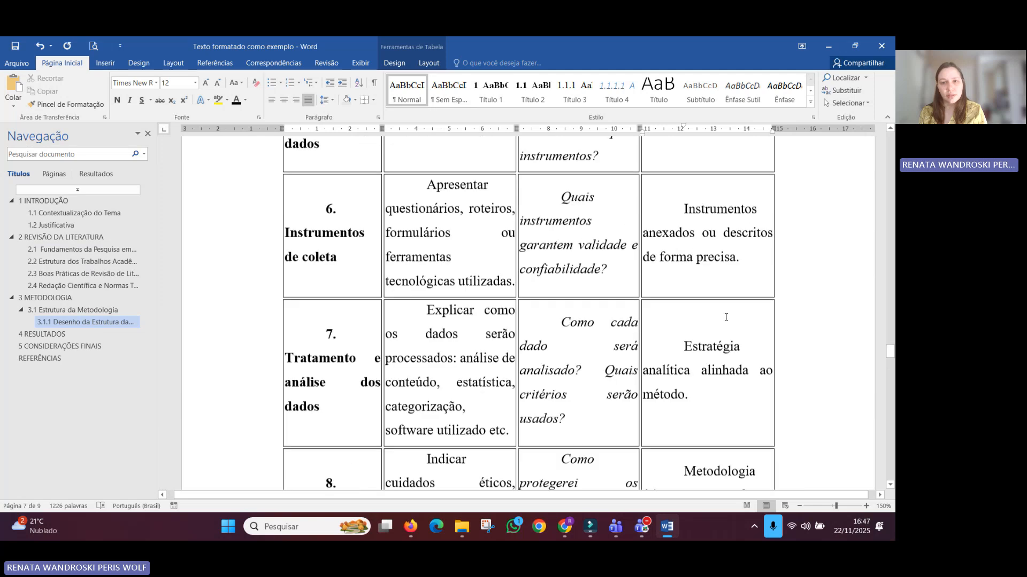
{"action": "scroll", "coordinate": [726, 317], "scroll_direction": "up", "scroll_amount": 15}
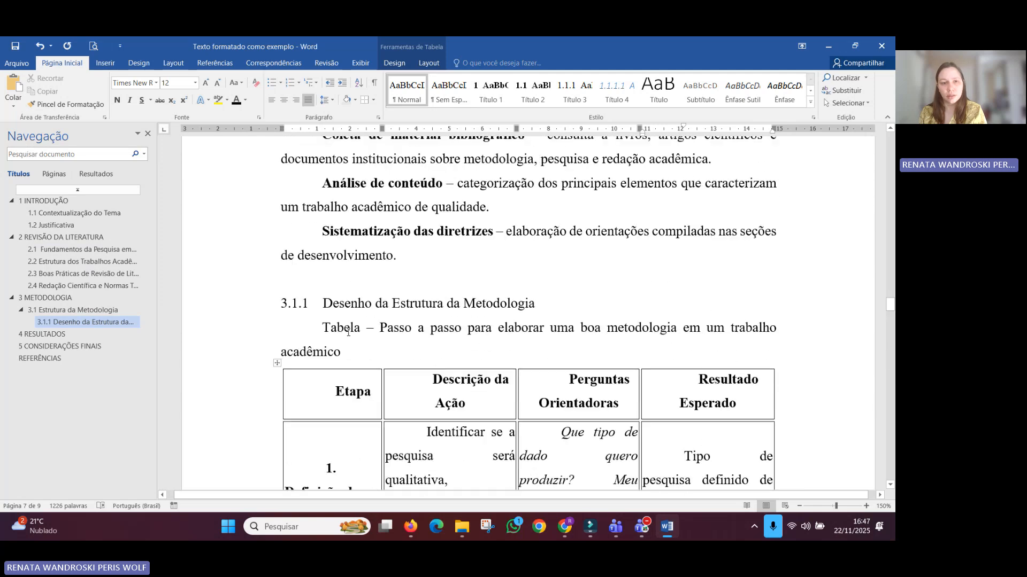
{"action": "left_click", "coordinate": [276, 364]}
{"action": "scroll", "coordinate": [521, 315], "scroll_direction": "down", "scroll_amount": 4}
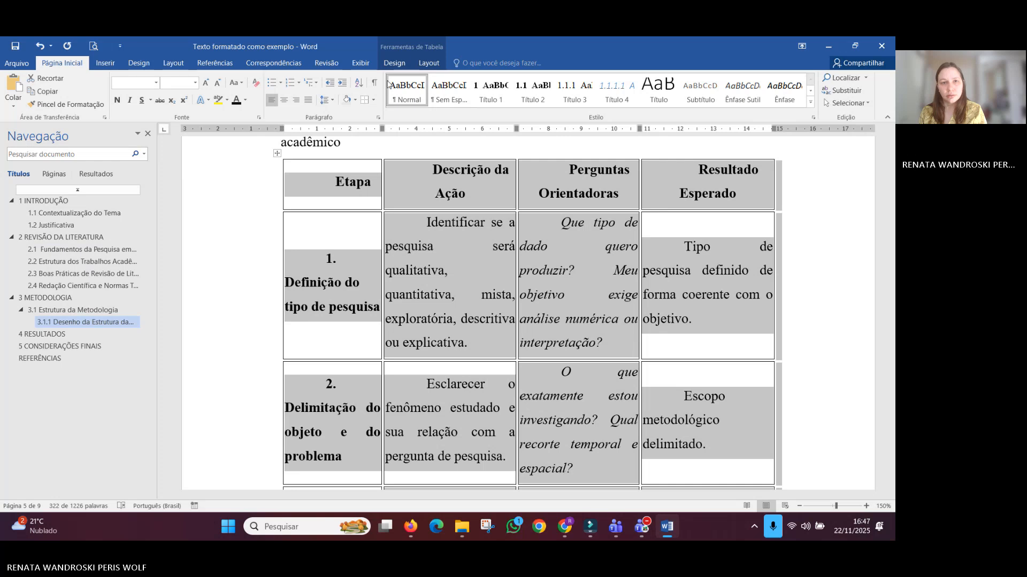
{"action": "left_click", "coordinate": [429, 63]}
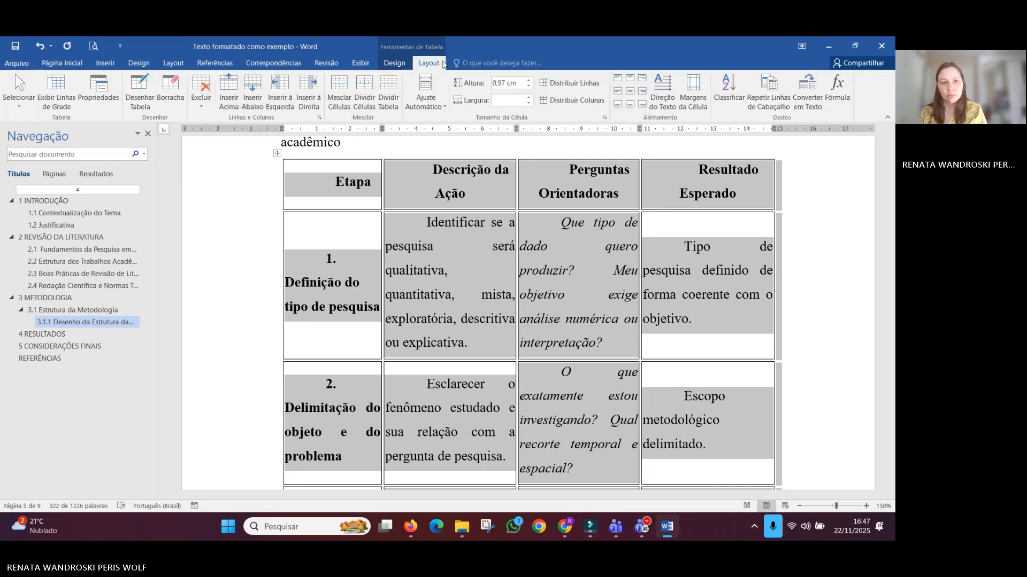
{"action": "left_click", "coordinate": [394, 63]}
{"action": "left_click", "coordinate": [167, 90]}
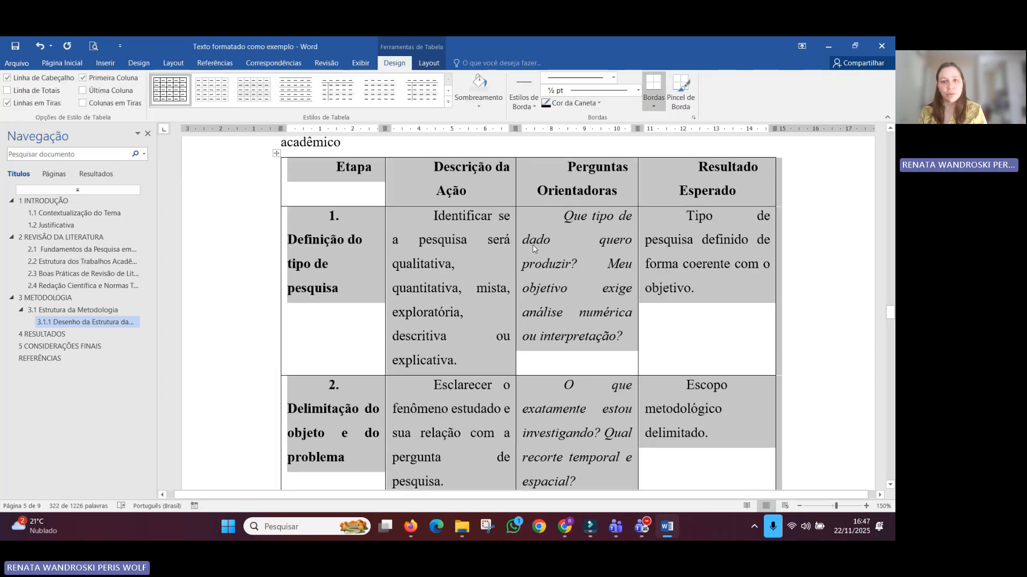
Step: Try several plain table styles on the methodology table and apply the one with only thin horizontal lines between rows
{"action": "left_click", "coordinate": [706, 264]}
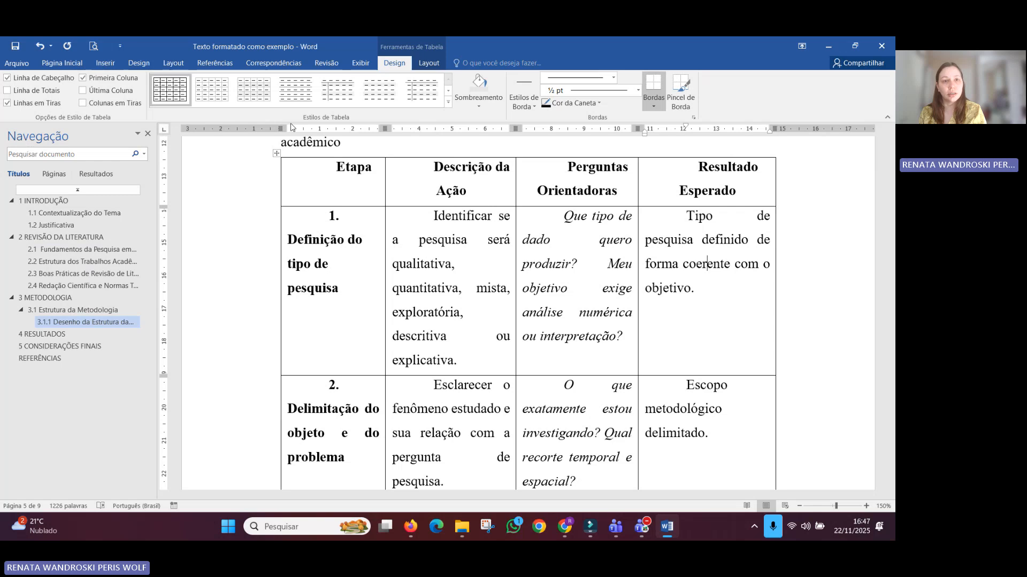
{"action": "left_click", "coordinate": [334, 102]}
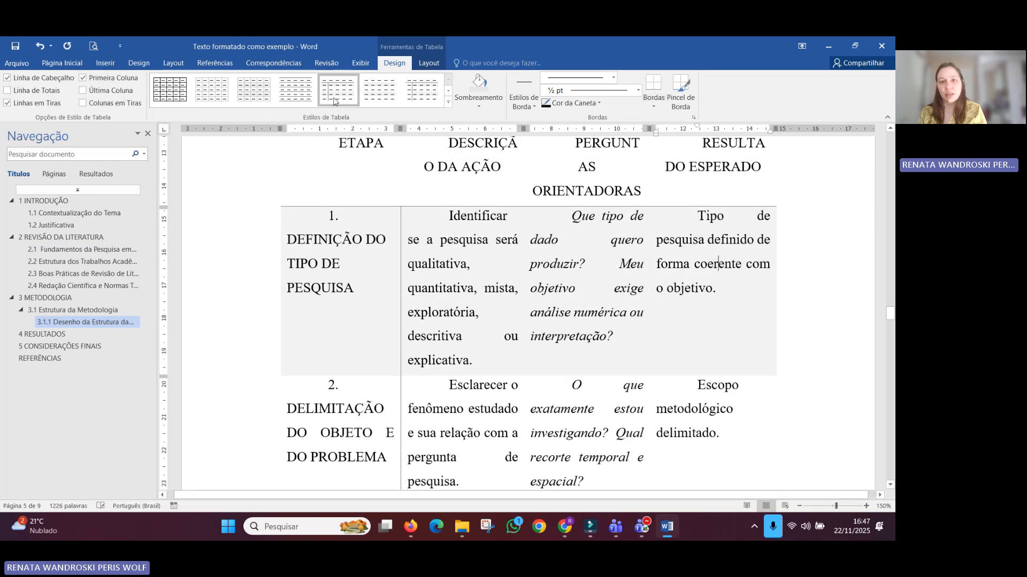
{"action": "scroll", "coordinate": [597, 396], "scroll_direction": "up", "scroll_amount": 1}
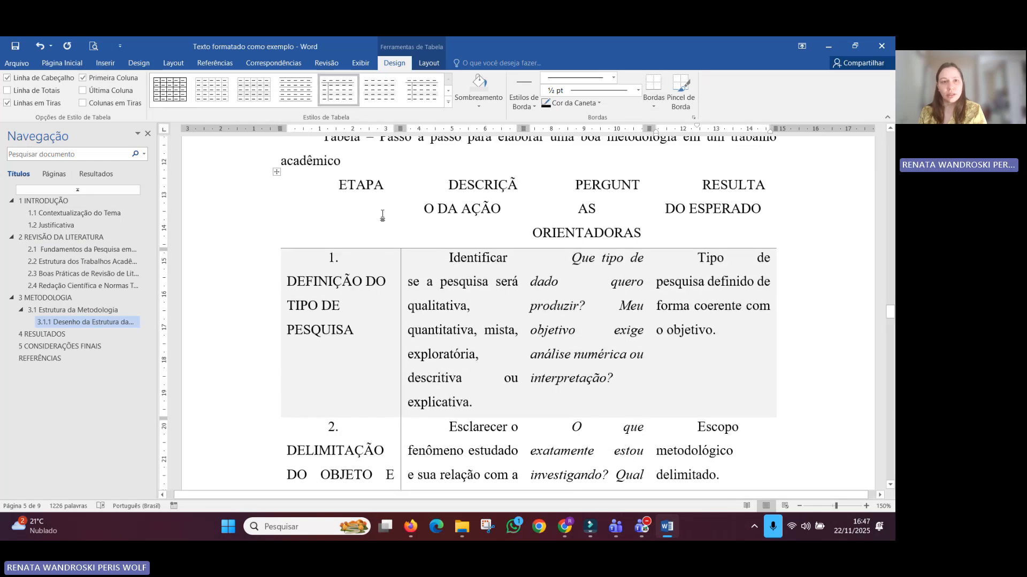
{"action": "left_click", "coordinate": [375, 104]}
{"action": "left_click", "coordinate": [420, 95]}
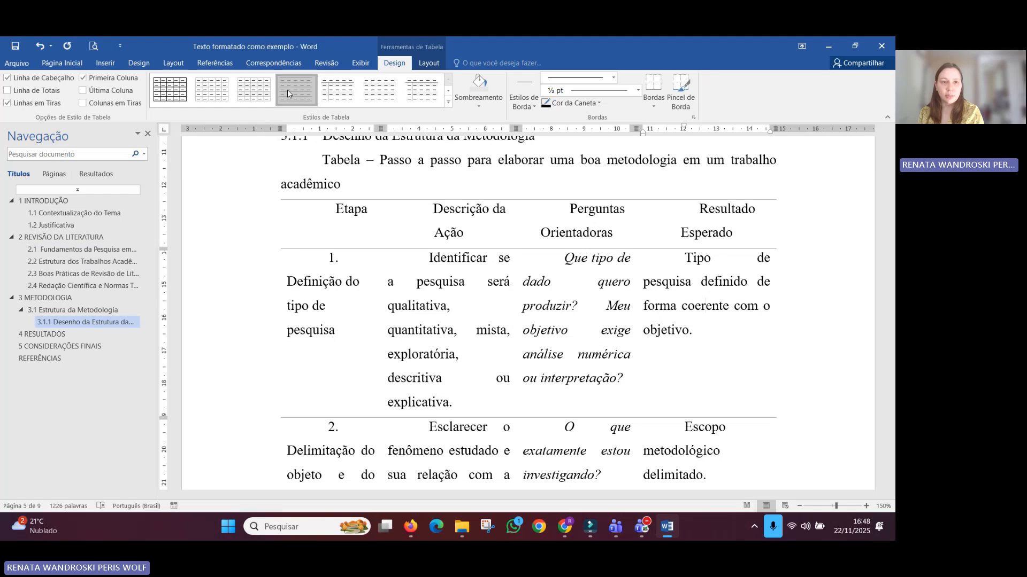
{"action": "left_click", "coordinate": [288, 95]}
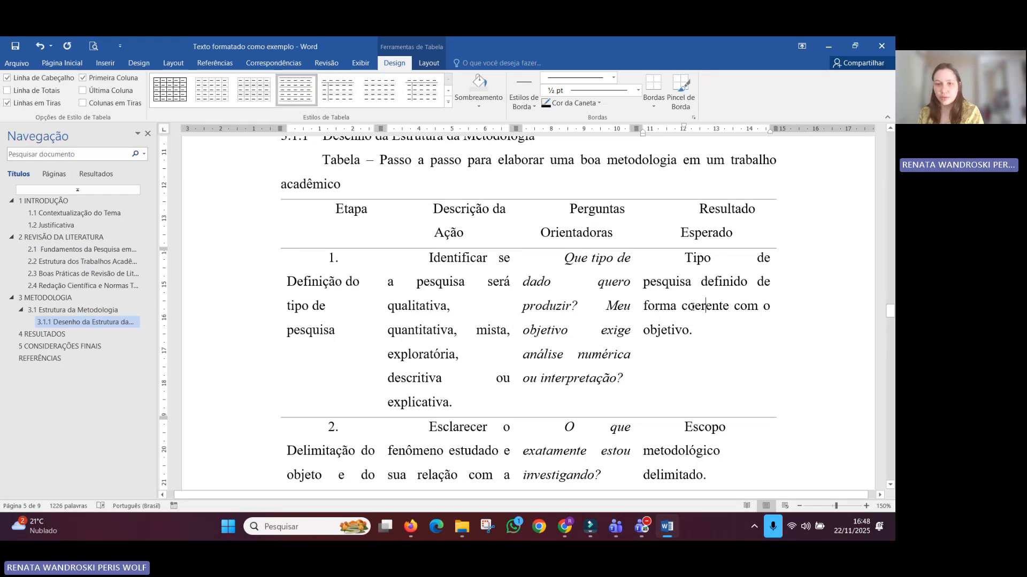
Step: Make the methodology table's header row bold and shade it light grey
{"action": "left_click", "coordinate": [62, 63]}
{"action": "left_click_drag", "start_coordinate": [347, 222], "coordinate": [653, 227]}
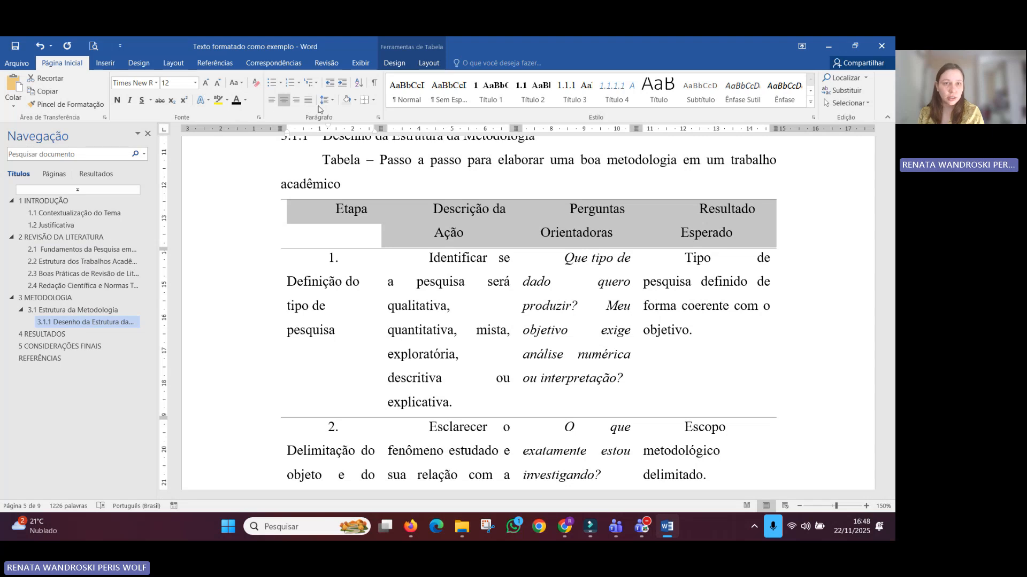
{"action": "key", "text": "ctrl+n"}
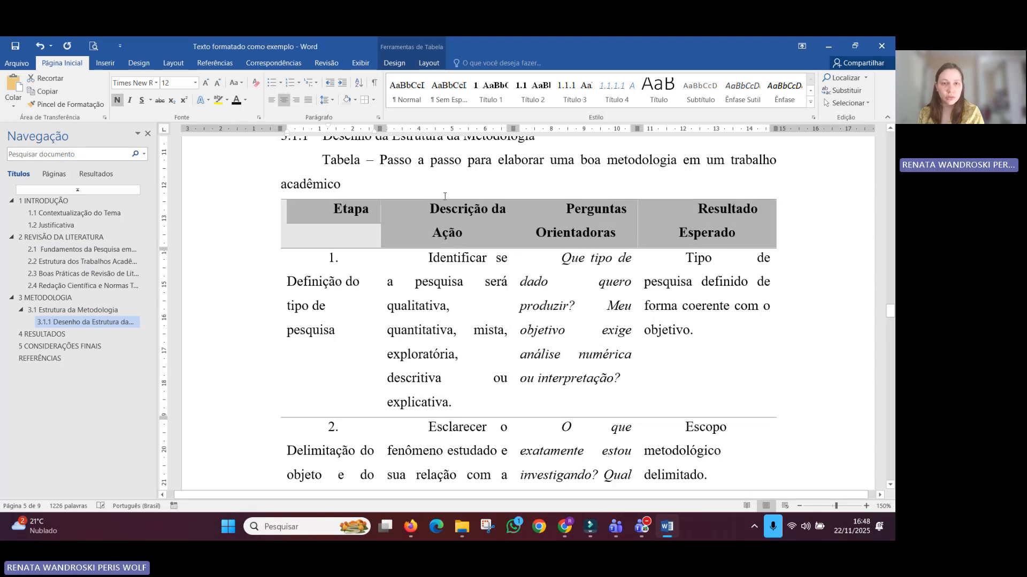
Step: Set the methodology table's header row to repeat at the start of each page the table spans
{"action": "left_click", "coordinate": [315, 216]}
{"action": "left_click_drag", "start_coordinate": [314, 216], "coordinate": [673, 227]}
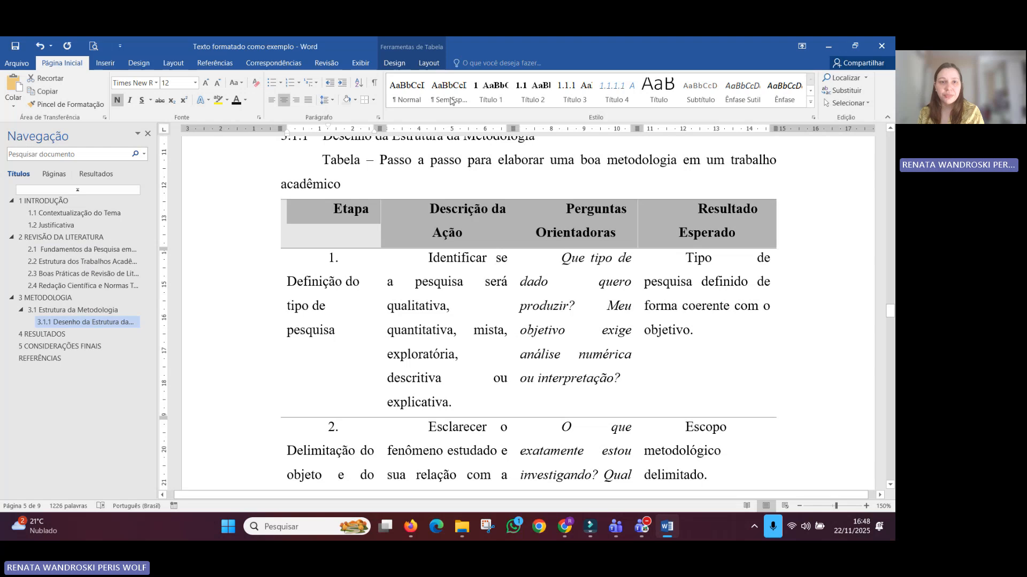
{"action": "left_click", "coordinate": [404, 65]}
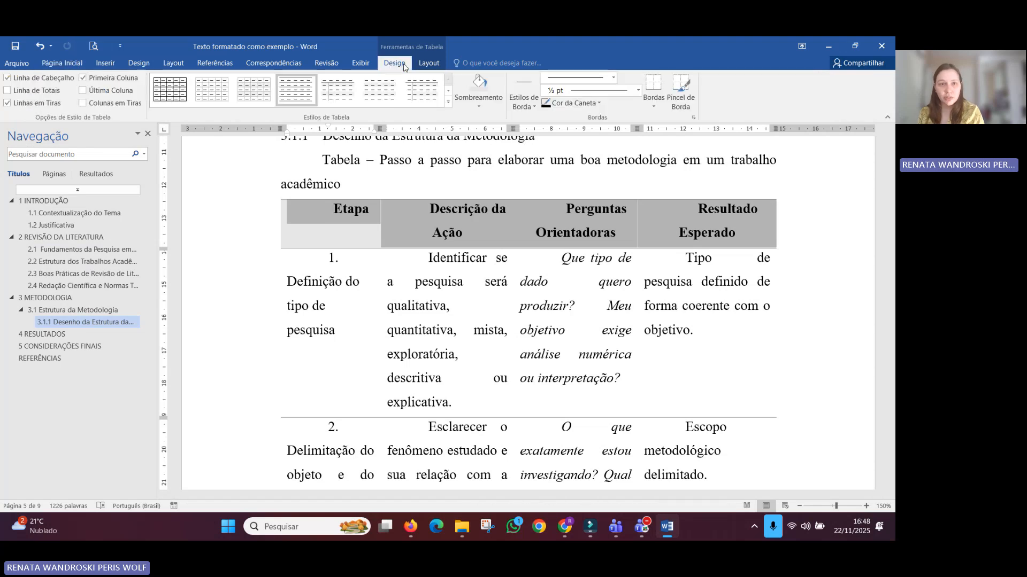
{"action": "left_click", "coordinate": [418, 64]}
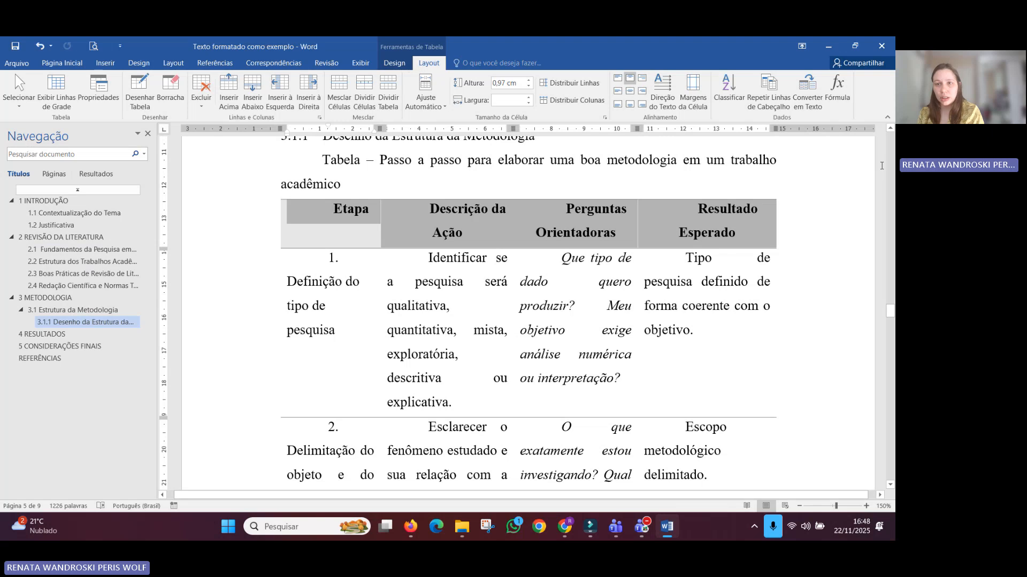
{"action": "left_click", "coordinate": [773, 93]}
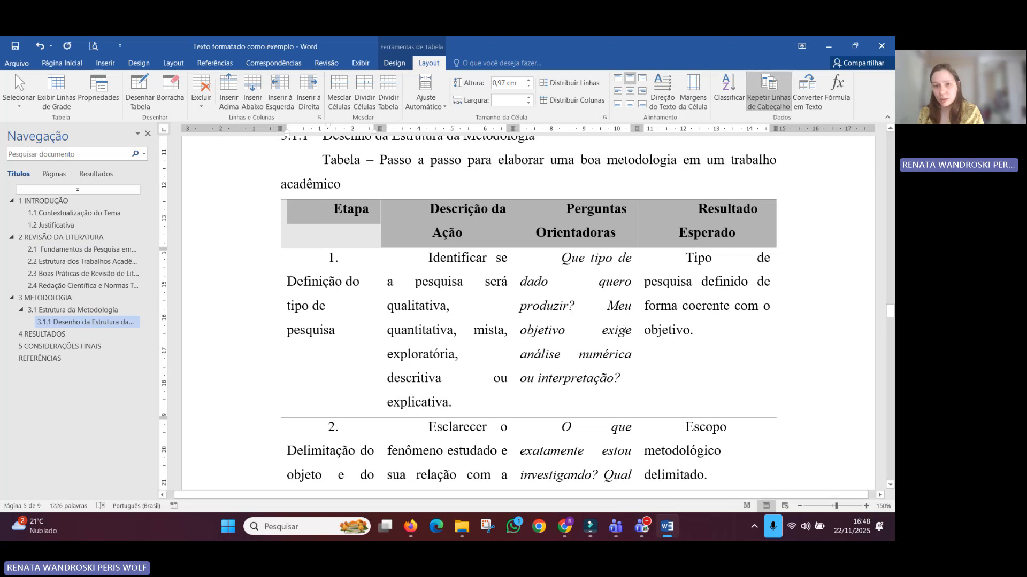
{"action": "scroll", "coordinate": [357, 235], "scroll_direction": "down", "scroll_amount": 10}
{"action": "left_click_drag", "start_coordinate": [357, 235], "coordinate": [658, 230]}
{"action": "scroll", "coordinate": [411, 296], "scroll_direction": "up", "scroll_amount": 10}
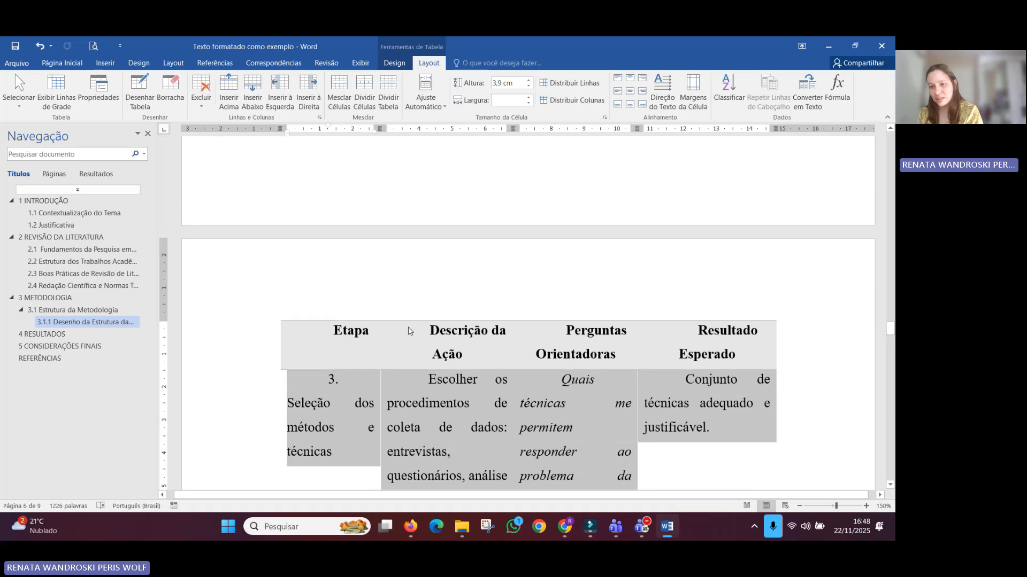
Step: Remove the first-line indents from the Descrição da Ação, Perguntas Orientadoras and Resultado Esperado header cells
{"action": "left_click_drag", "start_coordinate": [338, 254], "coordinate": [664, 252]}
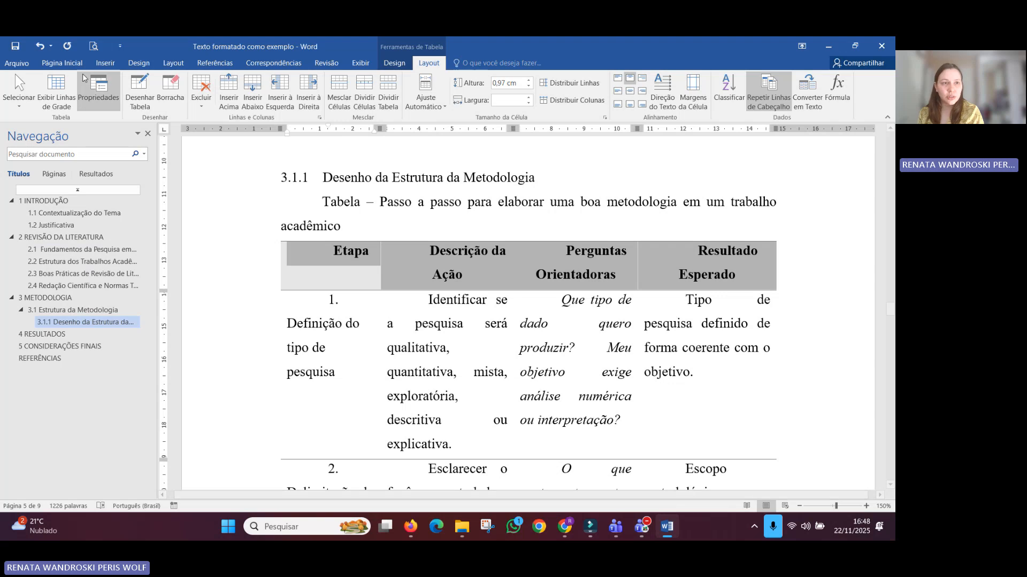
{"action": "left_click", "coordinate": [62, 63]}
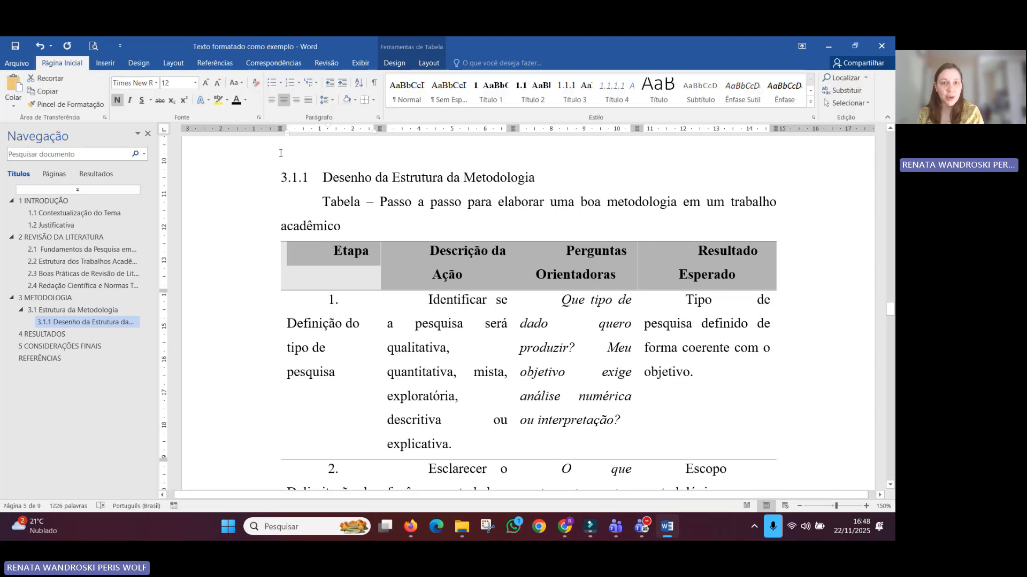
{"action": "left_click", "coordinate": [431, 256]}
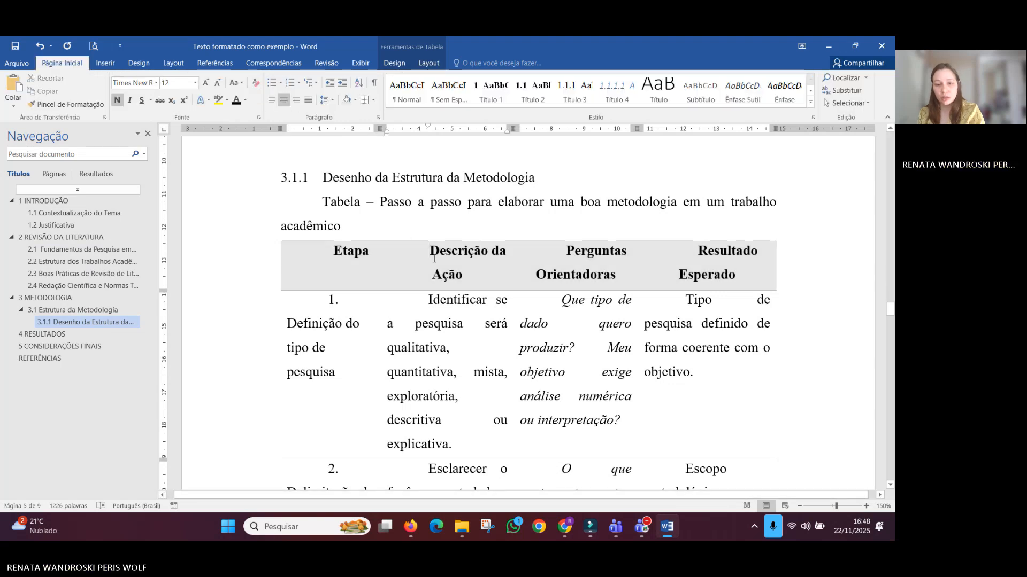
{"action": "key", "text": "BackSpace"}
{"action": "key", "text": "BackSpace"}
{"action": "left_click", "coordinate": [561, 250]}
{"action": "key", "text": "BackSpace"}
{"action": "key", "text": "BackSpace"}
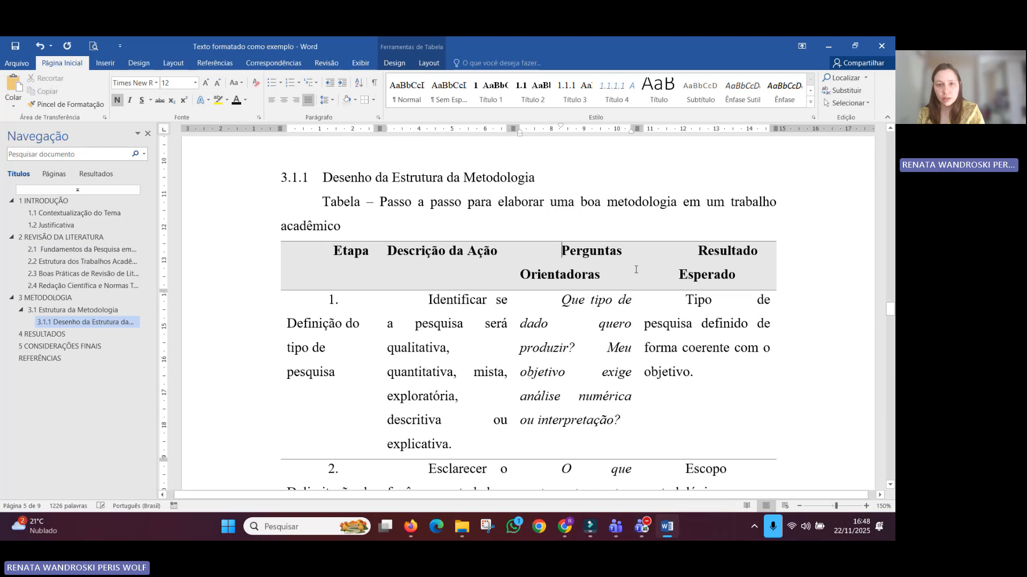
{"action": "left_click", "coordinate": [698, 250]}
{"action": "key", "text": "BackSpace"}
{"action": "key", "text": "BackSpace"}
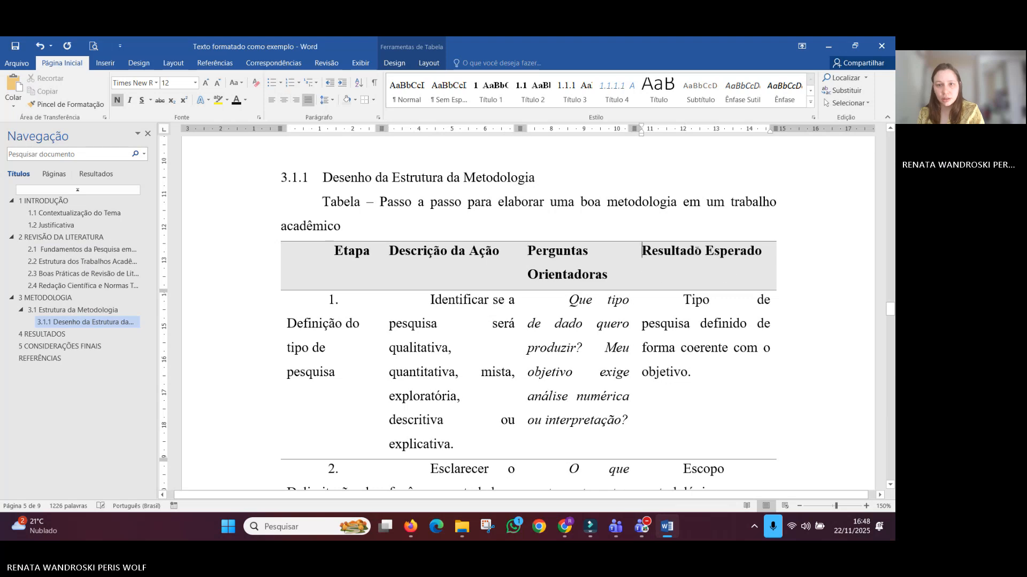
{"action": "left_click", "coordinate": [639, 272]}
{"action": "left_click", "coordinate": [594, 249]}
Step: Set the line spacing of the entire methodology table to 1,0
{"action": "left_click_drag", "start_coordinate": [321, 258], "coordinate": [664, 336]}
{"action": "scroll", "coordinate": [604, 286], "scroll_direction": "down", "scroll_amount": 11}
{"action": "scroll", "coordinate": [644, 322], "scroll_direction": "down", "scroll_amount": 10}
{"action": "scroll", "coordinate": [662, 342], "scroll_direction": "down", "scroll_amount": 8}
{"action": "left_click", "coordinate": [327, 101]}
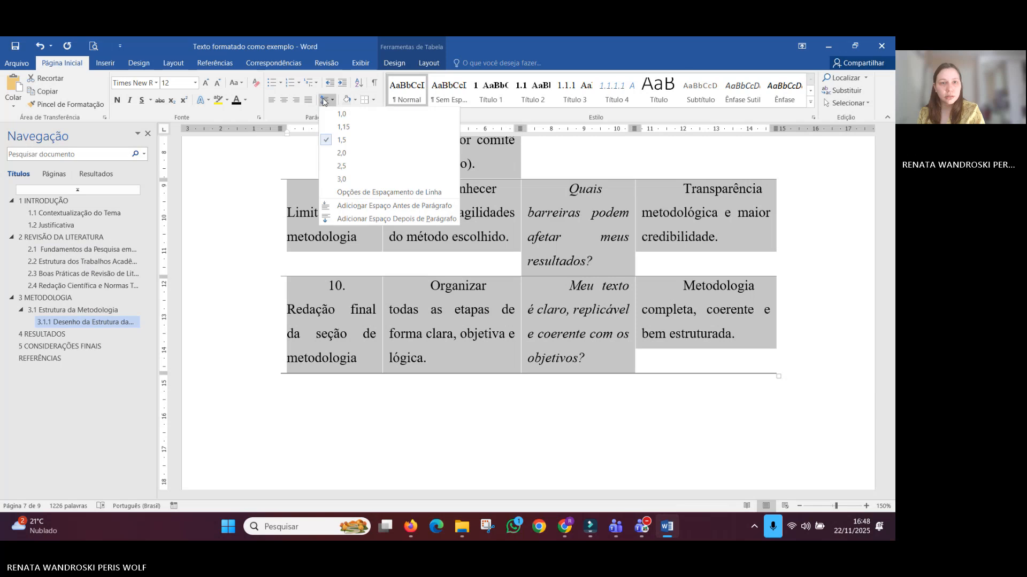
{"action": "left_click", "coordinate": [333, 113]}
{"action": "left_click", "coordinate": [327, 103]}
{"action": "left_click", "coordinate": [328, 104]}
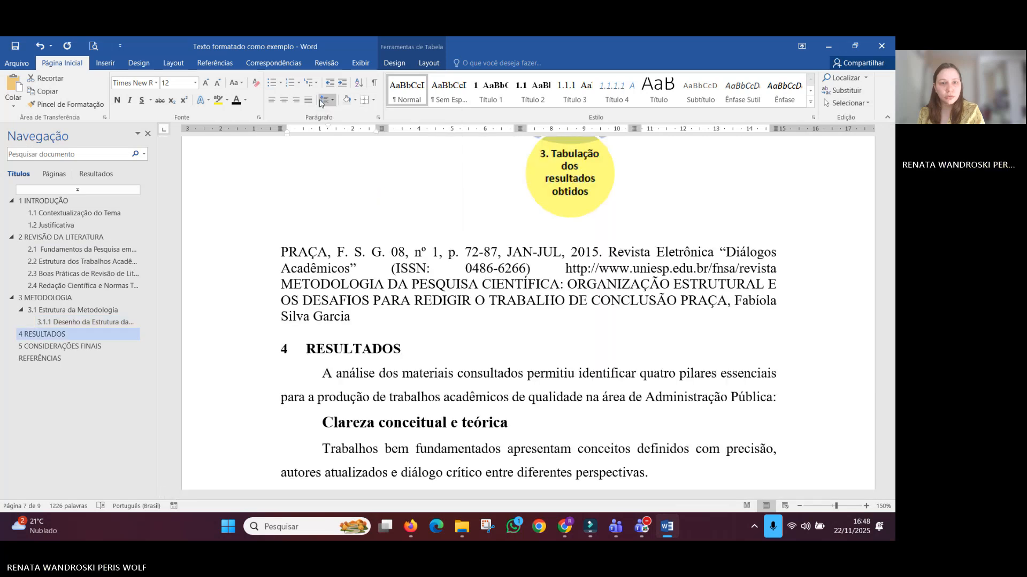
{"action": "scroll", "coordinate": [354, 252], "scroll_direction": "up", "scroll_amount": 3}
{"action": "scroll", "coordinate": [354, 253], "scroll_direction": "down", "scroll_amount": 10}
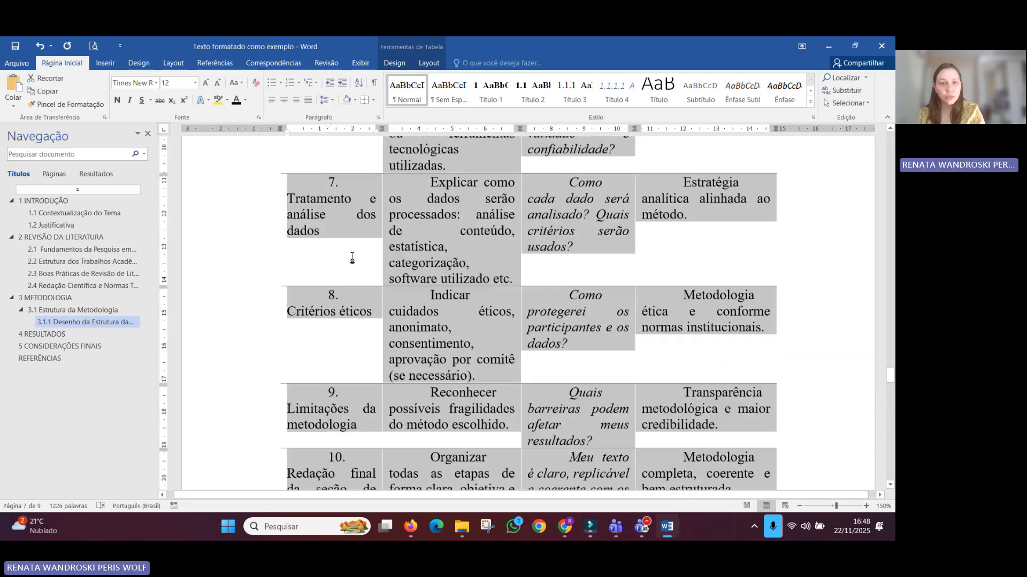
Step: Reduce the font size of the entire methodology table to 10
{"action": "scroll", "coordinate": [354, 252], "scroll_direction": "up", "scroll_amount": 2}
{"action": "left_click", "coordinate": [215, 83]}
{"action": "left_click", "coordinate": [216, 84]}
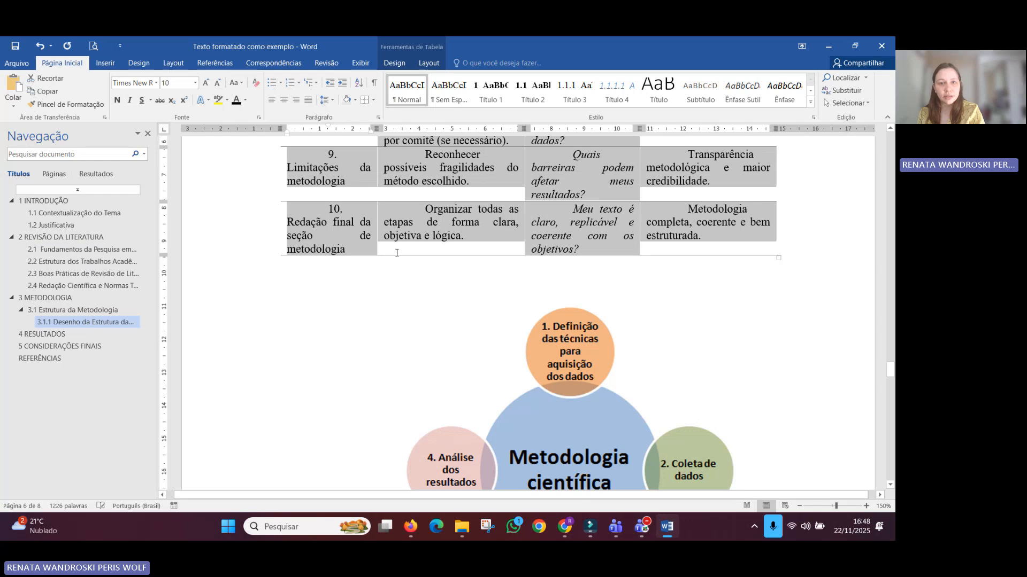
{"action": "scroll", "coordinate": [400, 257], "scroll_direction": "up", "scroll_amount": 8}
{"action": "scroll", "coordinate": [400, 258], "scroll_direction": "down", "scroll_amount": 2}
{"action": "scroll", "coordinate": [400, 258], "scroll_direction": "up", "scroll_amount": 6}
{"action": "scroll", "coordinate": [404, 246], "scroll_direction": "down", "scroll_amount": 4}
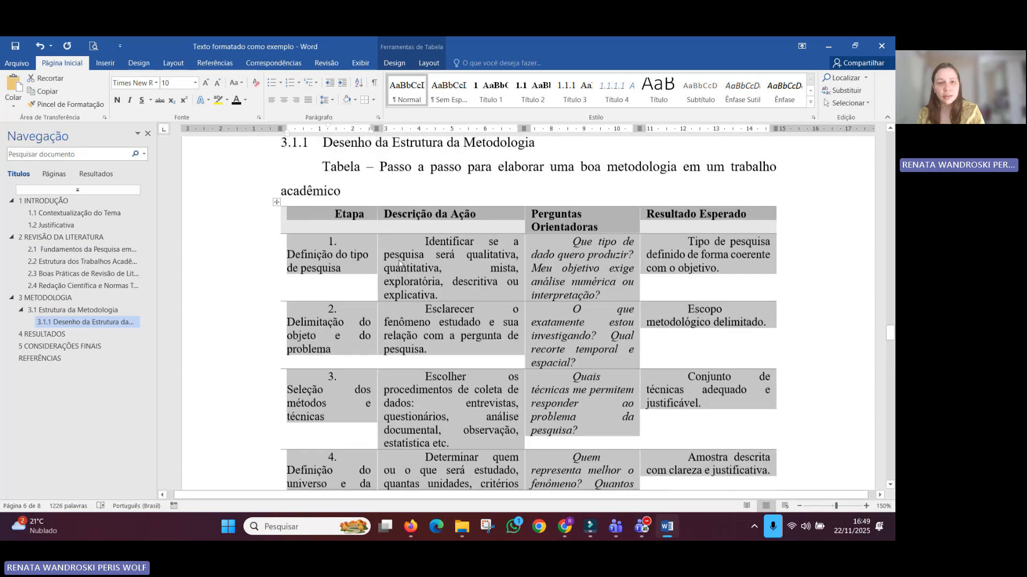
Step: Centre the methodology table's header row horizontally and vertically within its cells
{"action": "left_click", "coordinate": [347, 216]}
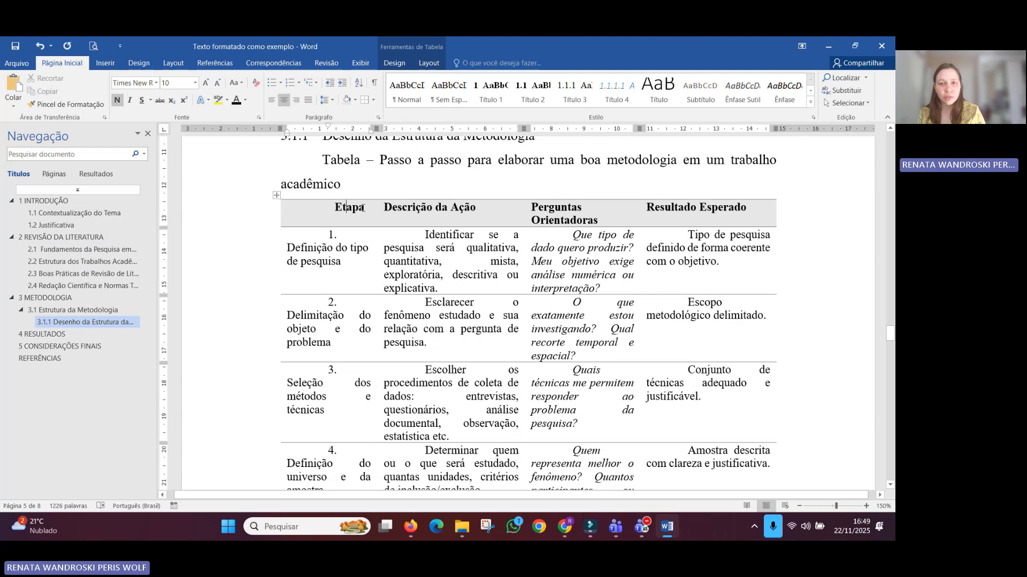
{"action": "left_click_drag", "start_coordinate": [299, 211], "coordinate": [653, 217]}
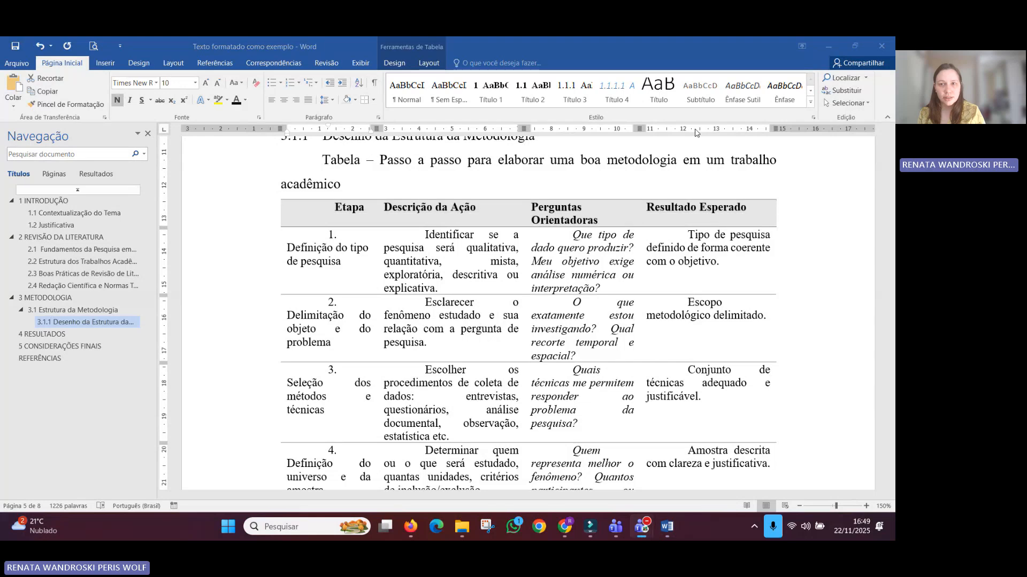
{"action": "left_click", "coordinate": [357, 211]}
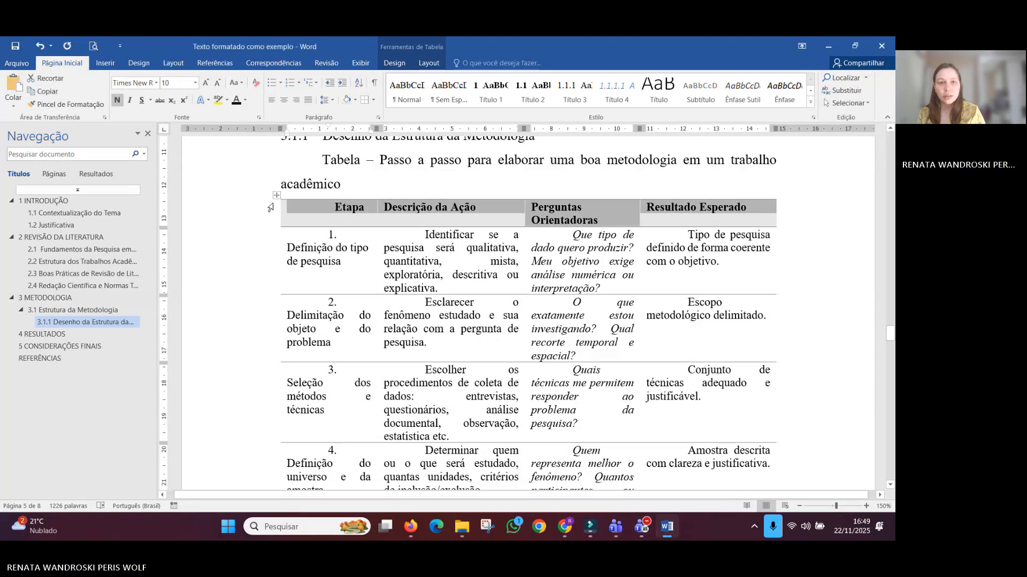
{"action": "left_click", "coordinate": [429, 63]}
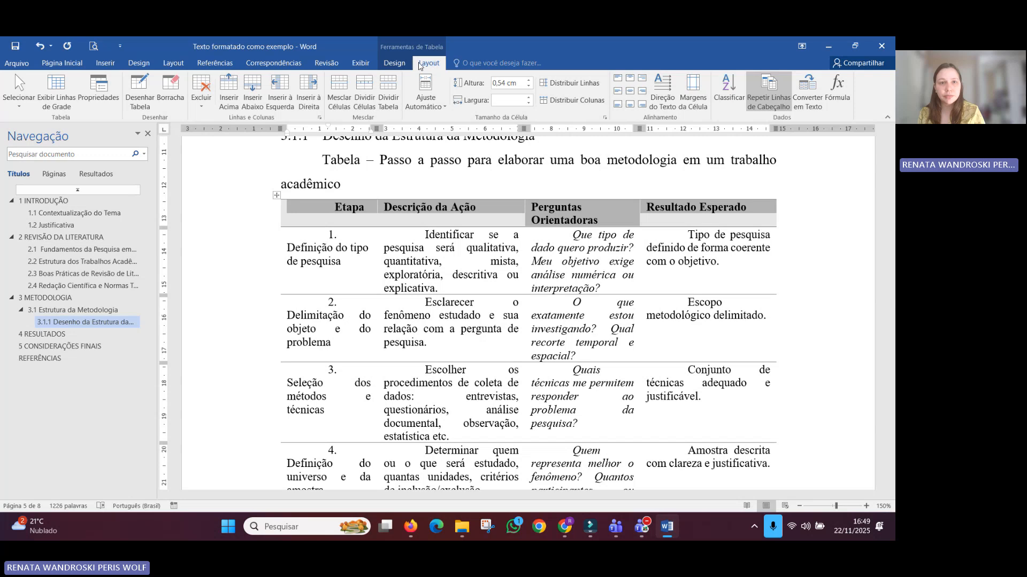
{"action": "left_click", "coordinate": [630, 91]}
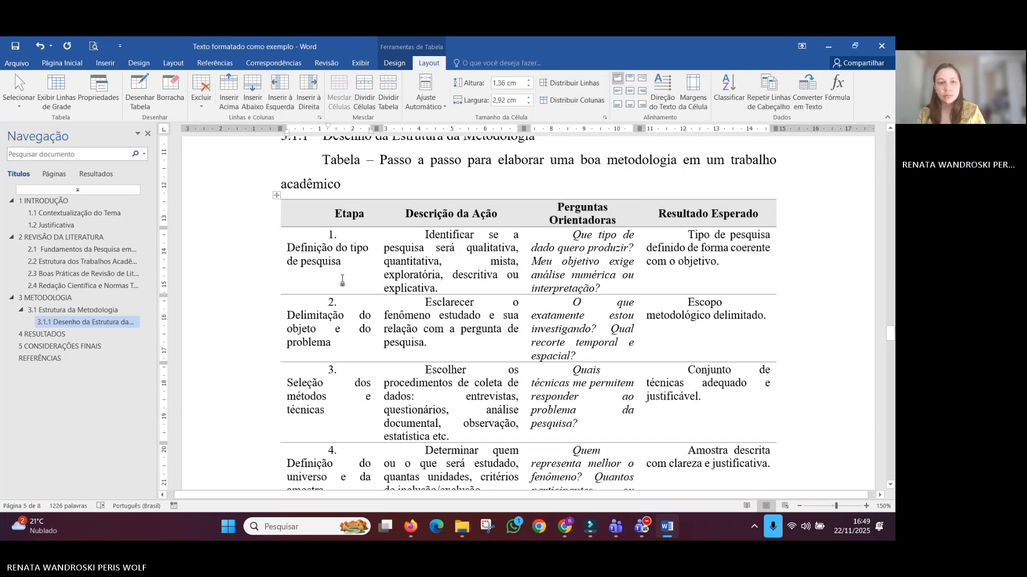
Step: Remove the first-line indent from the Etapa cells of rows 1 through 4 in the methodology table
{"action": "key", "text": "BackSpace"}
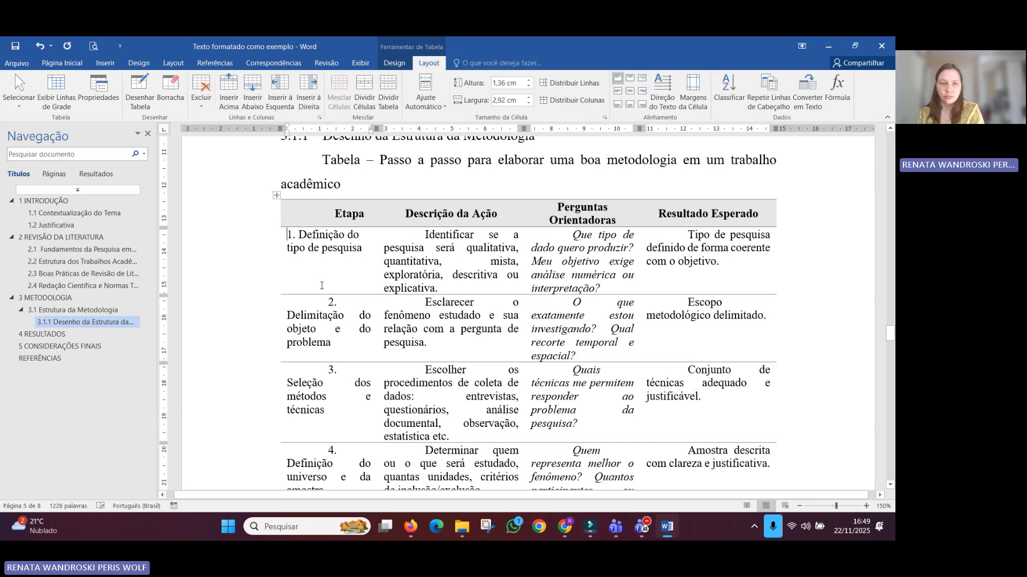
{"action": "left_click", "coordinate": [328, 303]}
{"action": "key", "text": "BackSpace"}
{"action": "left_click", "coordinate": [328, 369]}
{"action": "key", "text": "BackSpace"}
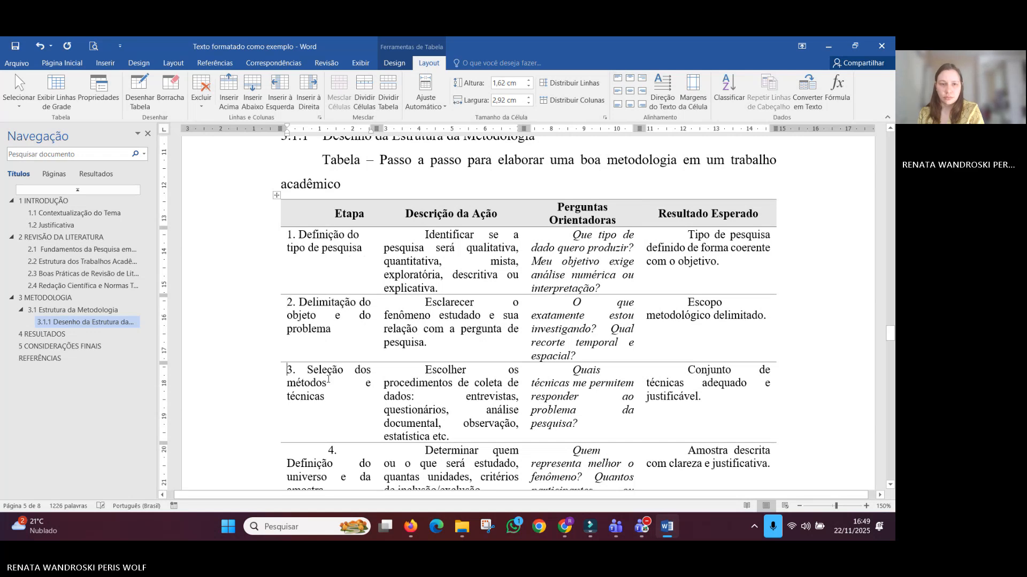
{"action": "scroll", "coordinate": [328, 370], "scroll_direction": "down", "scroll_amount": 3}
{"action": "left_click", "coordinate": [328, 366]}
{"action": "key", "text": "BackSpace"}
Step: Remove the first-line indent from the Etapa cells of rows 5 through 7 in the methodology table
{"action": "scroll", "coordinate": [326, 366], "scroll_direction": "down", "scroll_amount": 3}
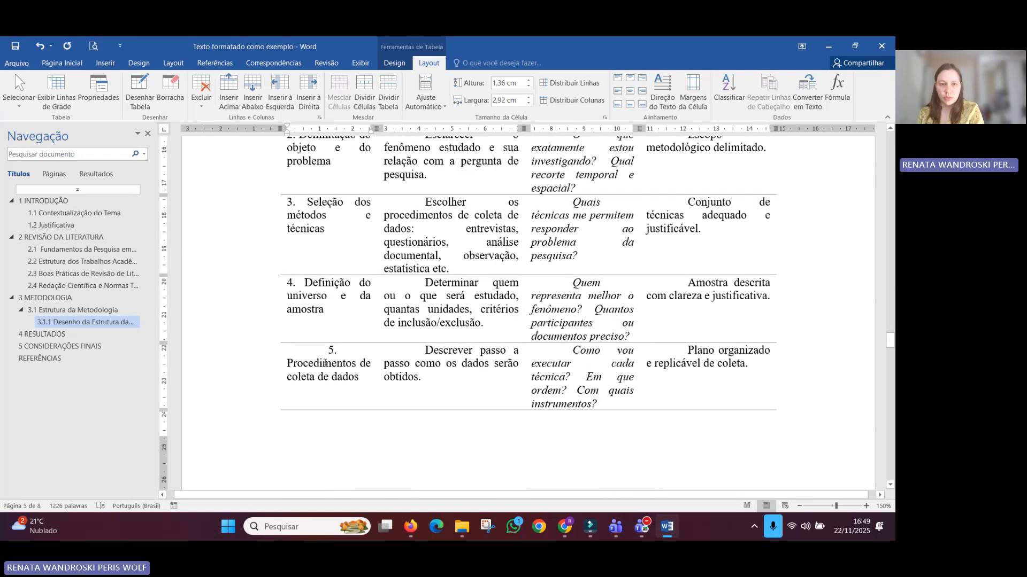
{"action": "left_click", "coordinate": [326, 352]}
{"action": "key", "text": "BackSpace"}
{"action": "scroll", "coordinate": [325, 352], "scroll_direction": "down", "scroll_amount": 4}
{"action": "scroll", "coordinate": [325, 351], "scroll_direction": "down", "scroll_amount": 4}
{"action": "left_click", "coordinate": [328, 378]}
{"action": "key", "text": "BackSpace"}
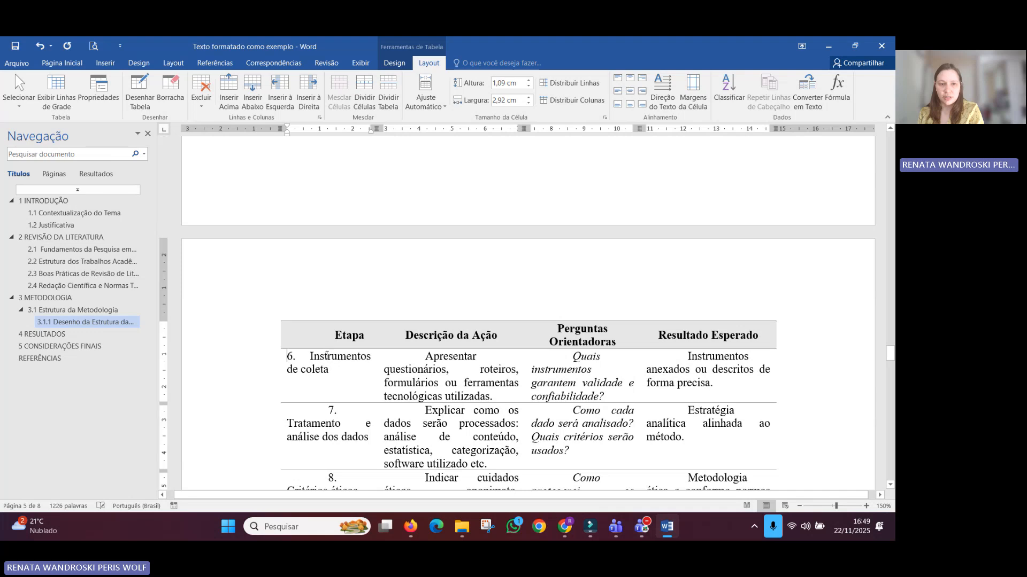
{"action": "scroll", "coordinate": [335, 297], "scroll_direction": "down", "scroll_amount": 2}
{"action": "left_click", "coordinate": [329, 289]}
{"action": "key", "text": "BackSpace"}
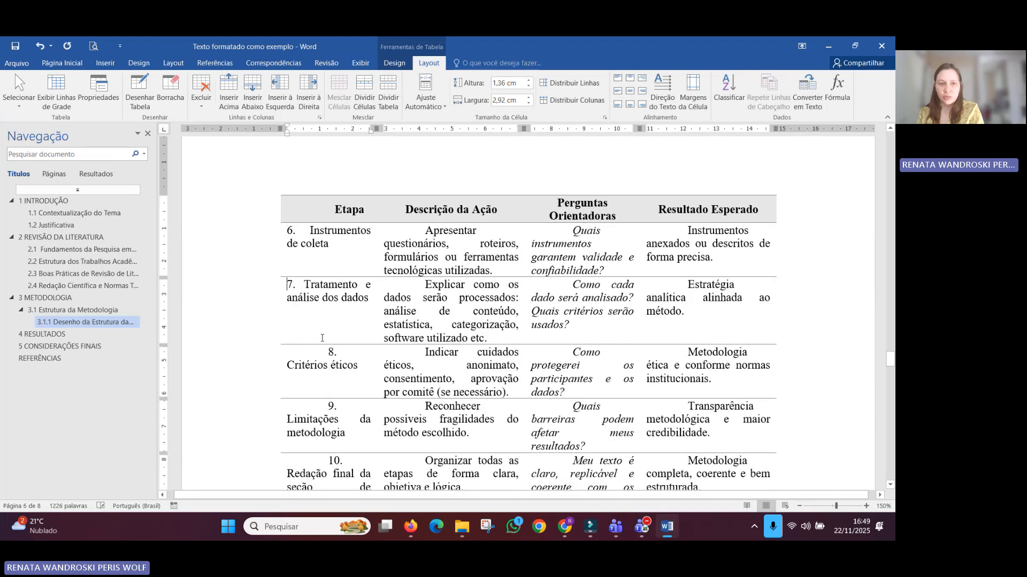
Step: Remove the first-line indent from the Etapa cells of rows 8 through 10 in the methodology table
{"action": "left_click", "coordinate": [322, 351]}
{"action": "key", "text": "BackSpace"}
{"action": "scroll", "coordinate": [324, 328], "scroll_direction": "down", "scroll_amount": 2}
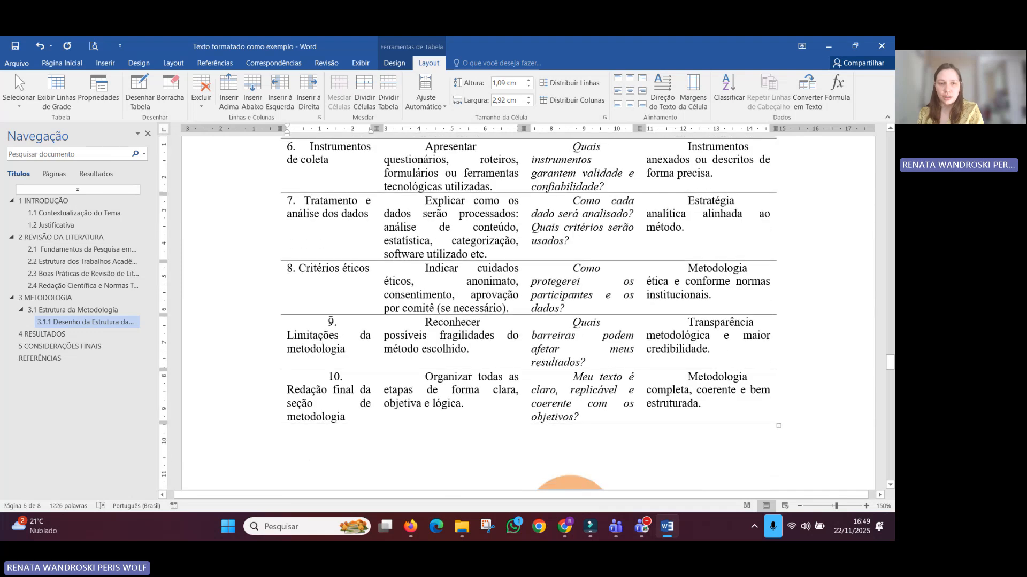
{"action": "left_click", "coordinate": [330, 321]}
{"action": "key", "text": "BackSpace"}
{"action": "key", "text": "BackSpace"}
{"action": "scroll", "coordinate": [329, 377], "scroll_direction": "down", "scroll_amount": 4}
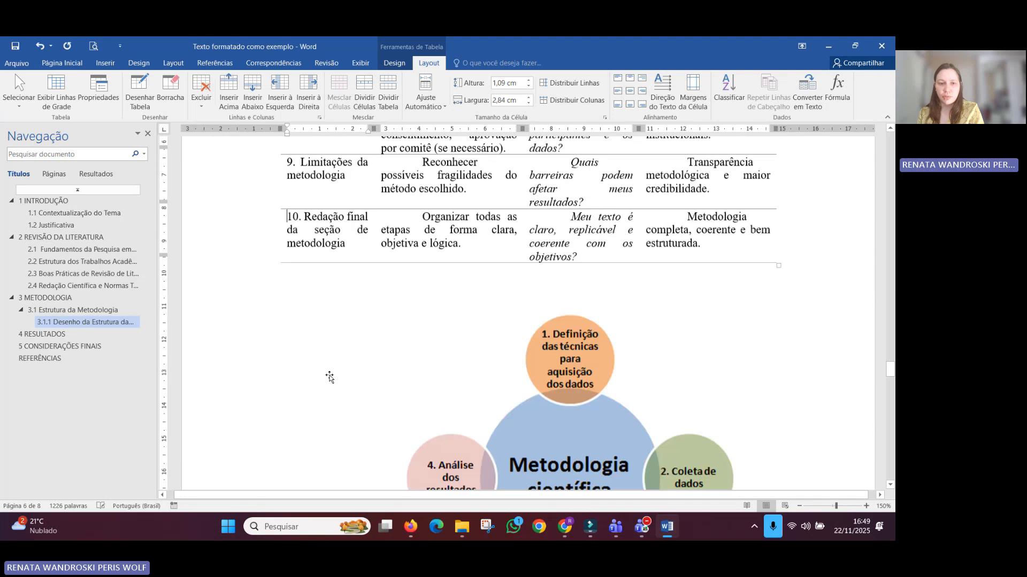
Step: Remove the first-line indents from the Resultado Esperado and Perguntas Orientadoras cells of rows 6 and 7
{"action": "scroll", "coordinate": [330, 358], "scroll_direction": "up", "scroll_amount": 9}
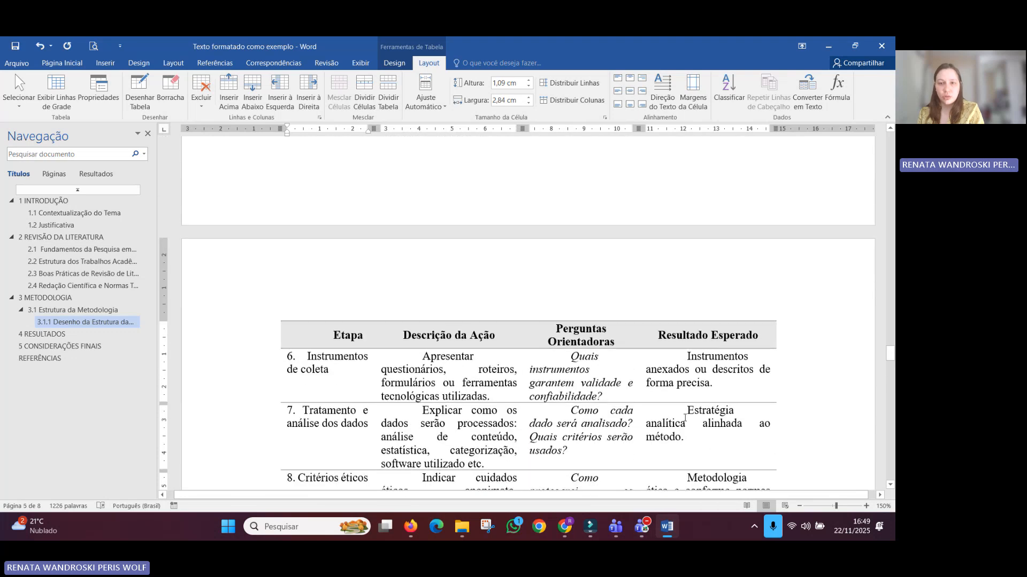
{"action": "left_click", "coordinate": [685, 418]}
{"action": "key", "text": "BackSpace"}
{"action": "left_click", "coordinate": [688, 356]}
{"action": "key", "text": "BackSpace"}
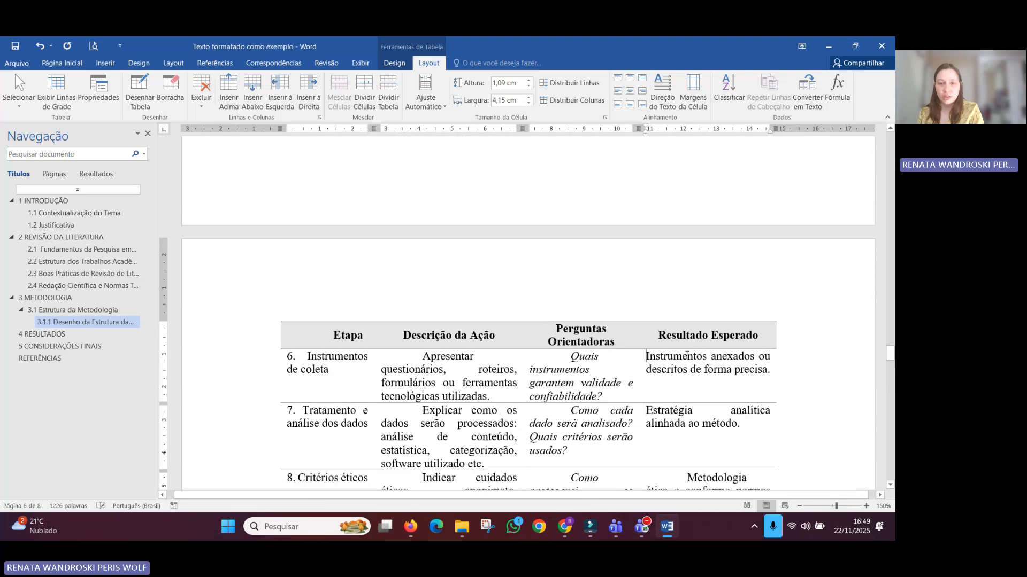
{"action": "left_click", "coordinate": [571, 356]}
{"action": "key", "text": "BackSpace"}
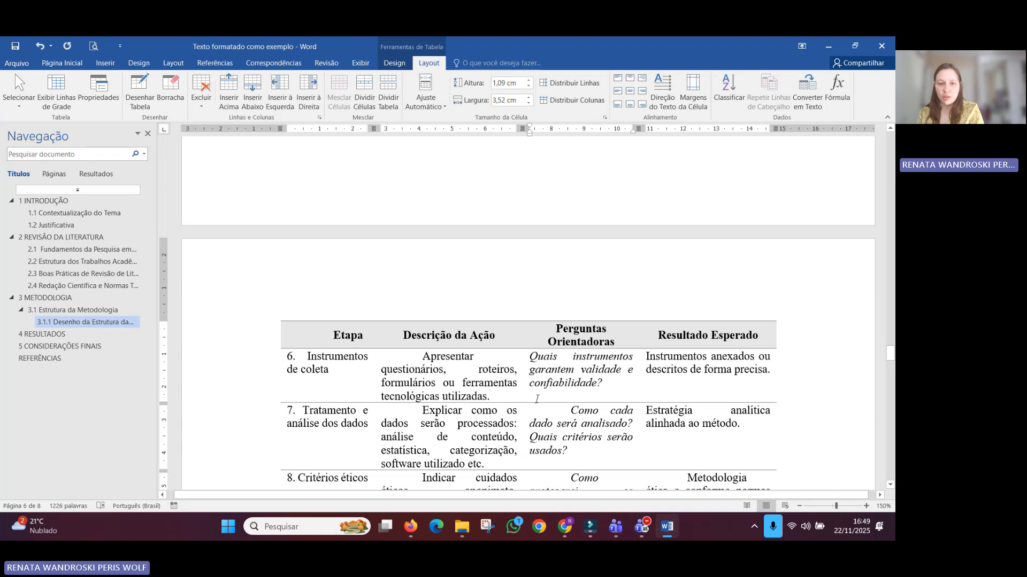
{"action": "left_click", "coordinate": [570, 410]}
{"action": "key", "text": "BackSpace"}
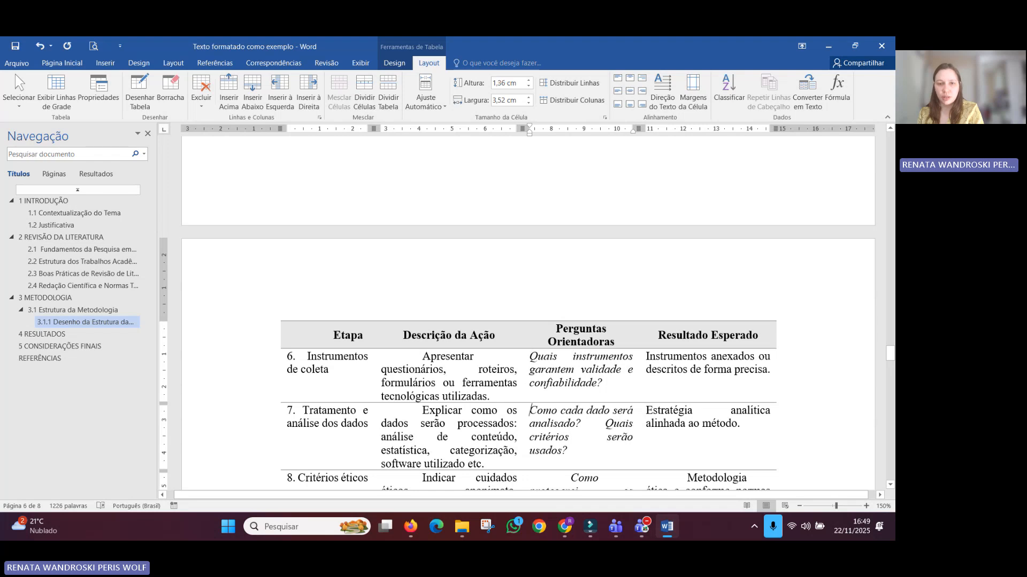
Step: Remove the first-line indent from the Descrição da Ação cells of rows 6 through 8
{"action": "left_click", "coordinate": [422, 356]}
{"action": "key", "text": "BackSpace"}
{"action": "scroll", "coordinate": [421, 353], "scroll_direction": "down", "scroll_amount": 2}
{"action": "left_click", "coordinate": [422, 327]}
{"action": "key", "text": "BackSpace"}
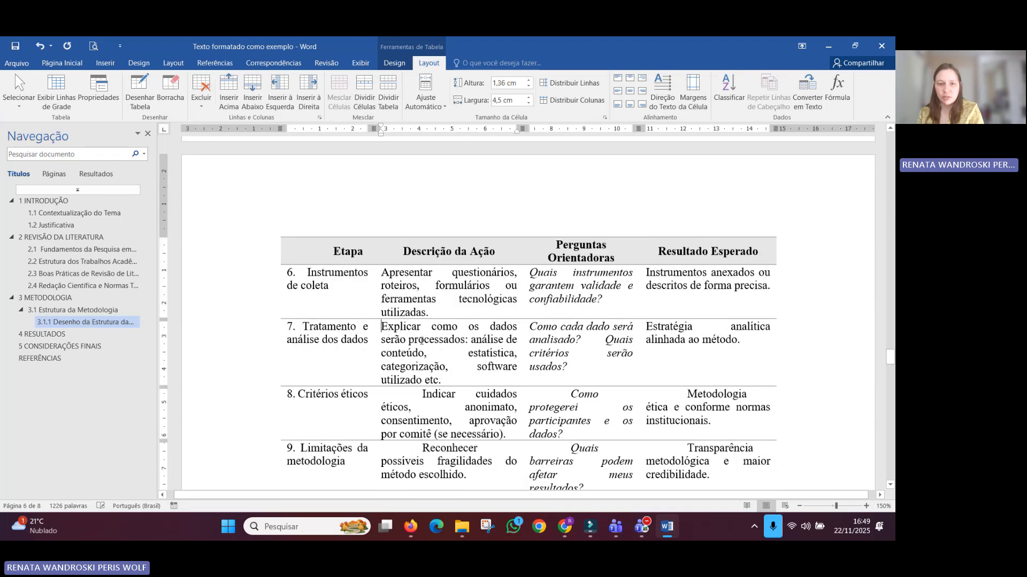
{"action": "left_click", "coordinate": [423, 393]}
{"action": "key", "text": "BackSpace"}
{"action": "scroll", "coordinate": [422, 374], "scroll_direction": "down", "scroll_amount": 3}
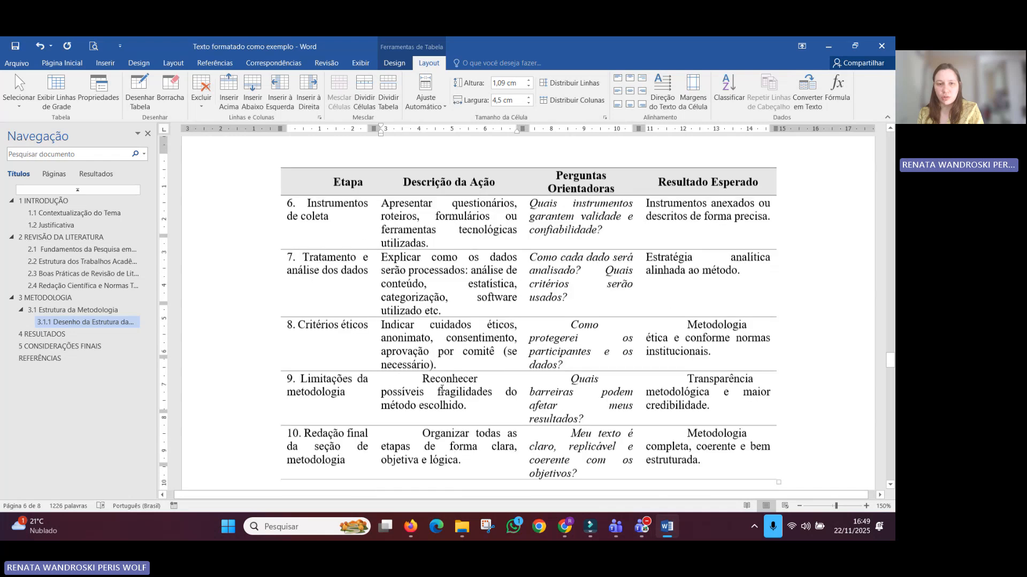
Step: Remove the first-line indent from the Descrição da Ação cells of rows 9 and 10
{"action": "left_click", "coordinate": [420, 364]}
{"action": "key", "text": "BackSpace"}
{"action": "left_click", "coordinate": [425, 419]}
{"action": "key", "text": "BackSpace"}
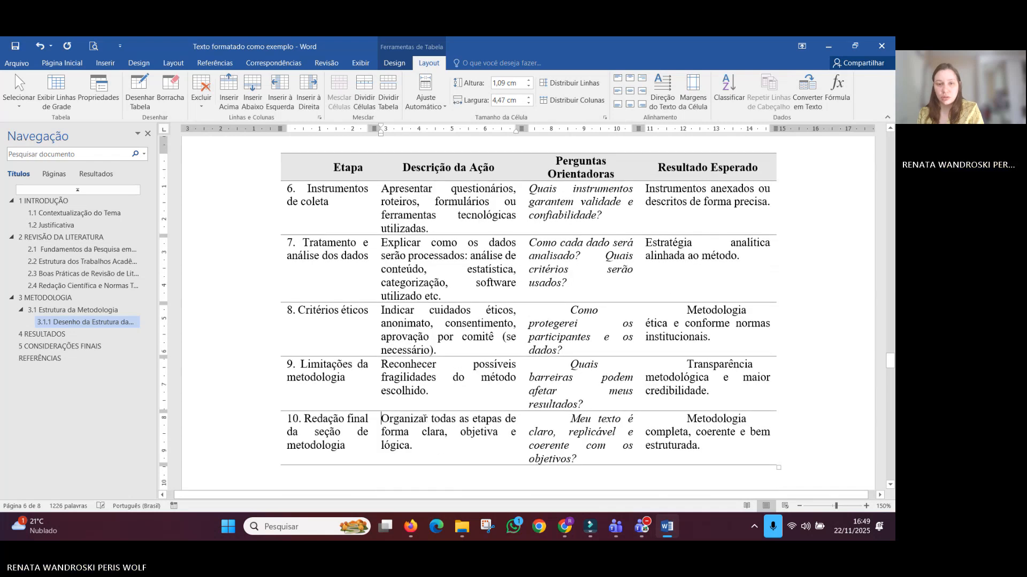
Step: Remove the first-line indent from the Perguntas Orientadoras cells of rows 8 through 10
{"action": "left_click", "coordinate": [569, 310]}
{"action": "key", "text": "BackSpace"}
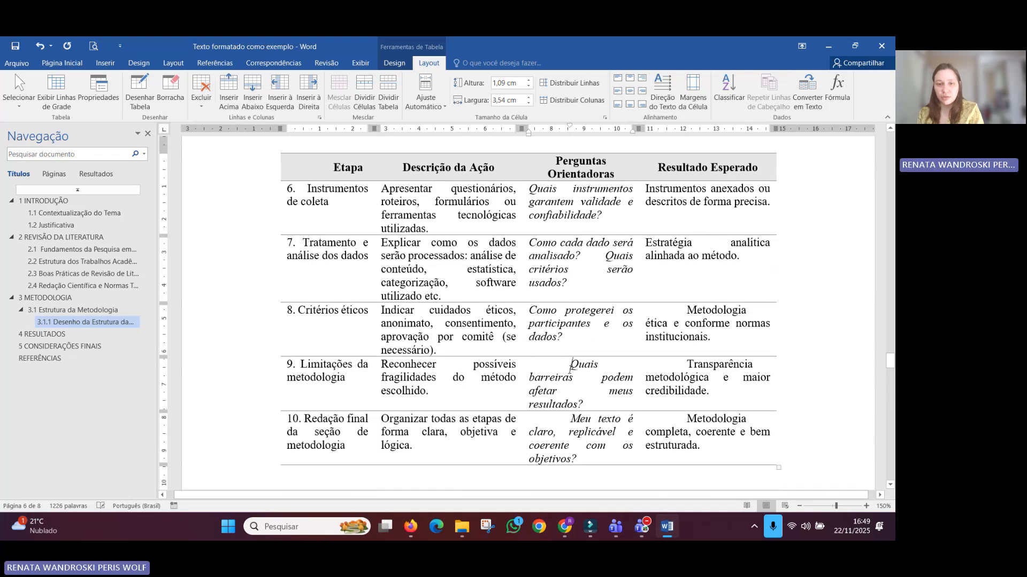
{"action": "left_click", "coordinate": [571, 365]}
{"action": "key", "text": "BackSpace"}
{"action": "left_click", "coordinate": [571, 405]}
{"action": "key", "text": "BackSpace"}
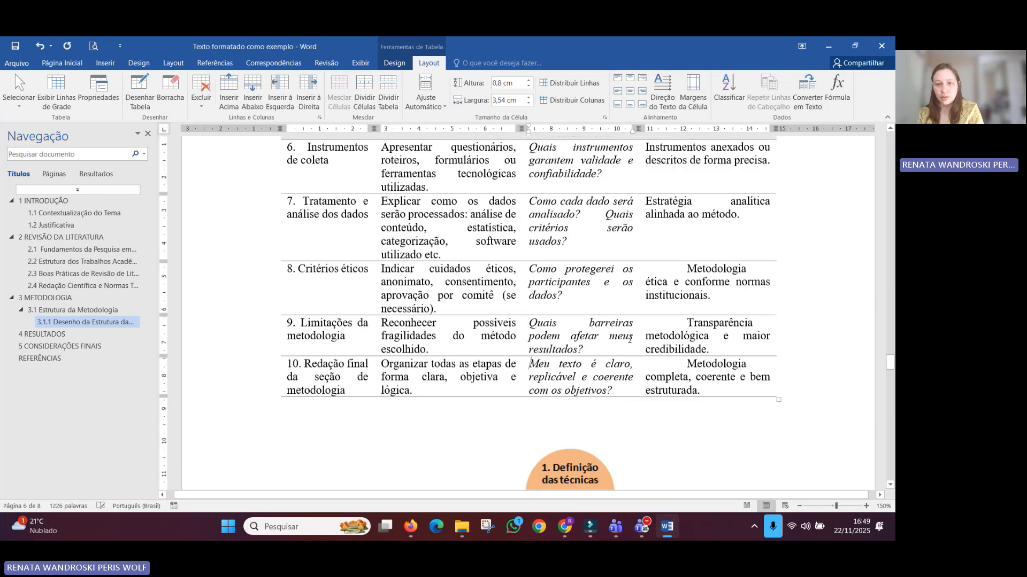
Step: Remove the first-line indent from the Resultado Esperado cells of rows 9 and 10
{"action": "scroll", "coordinate": [679, 322], "scroll_direction": "down", "scroll_amount": 1}
{"action": "left_click", "coordinate": [687, 321]}
{"action": "key", "text": "BackSpace"}
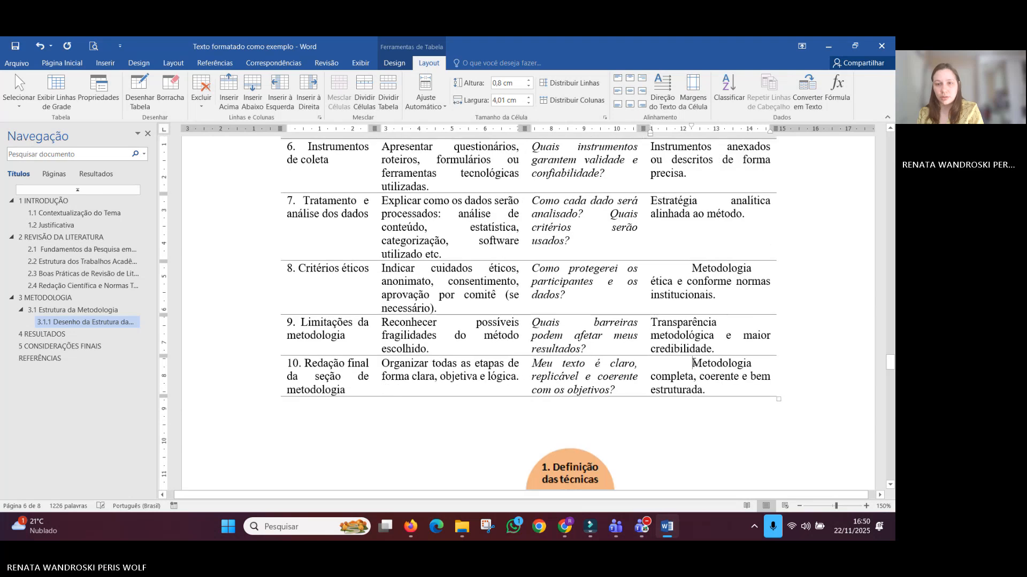
{"action": "left_click", "coordinate": [692, 364]}
{"action": "key", "text": "BackSpace"}
{"action": "key", "text": "BackSpace"}
{"action": "scroll", "coordinate": [679, 286], "scroll_direction": "down", "scroll_amount": 4}
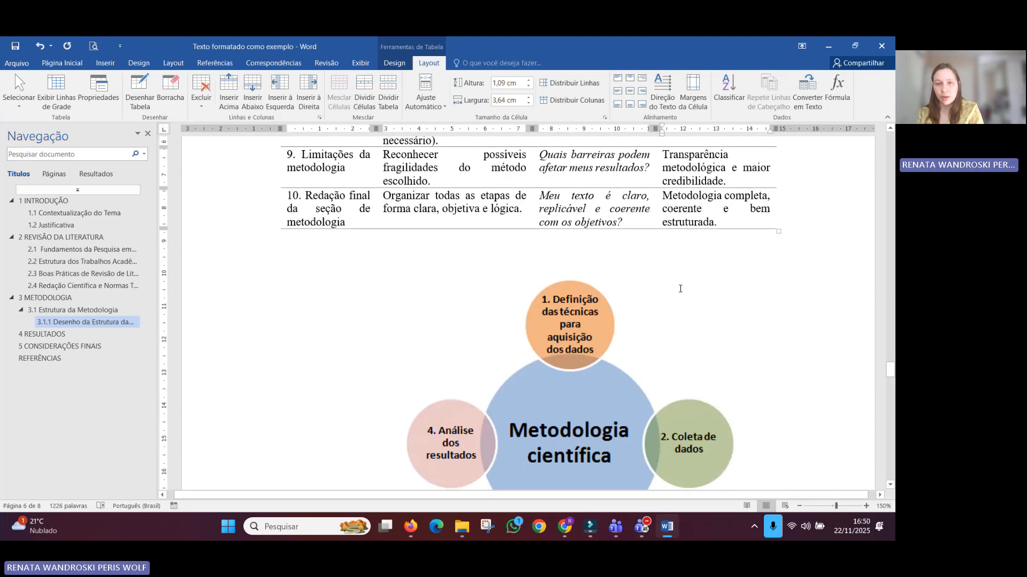
Step: Remove the first-line indent from the Resultado Esperado cells of rows 3 through 5
{"action": "scroll", "coordinate": [679, 289], "scroll_direction": "up", "scroll_amount": 15}
{"action": "left_click", "coordinate": [688, 350]}
{"action": "key", "text": "BackSpace"}
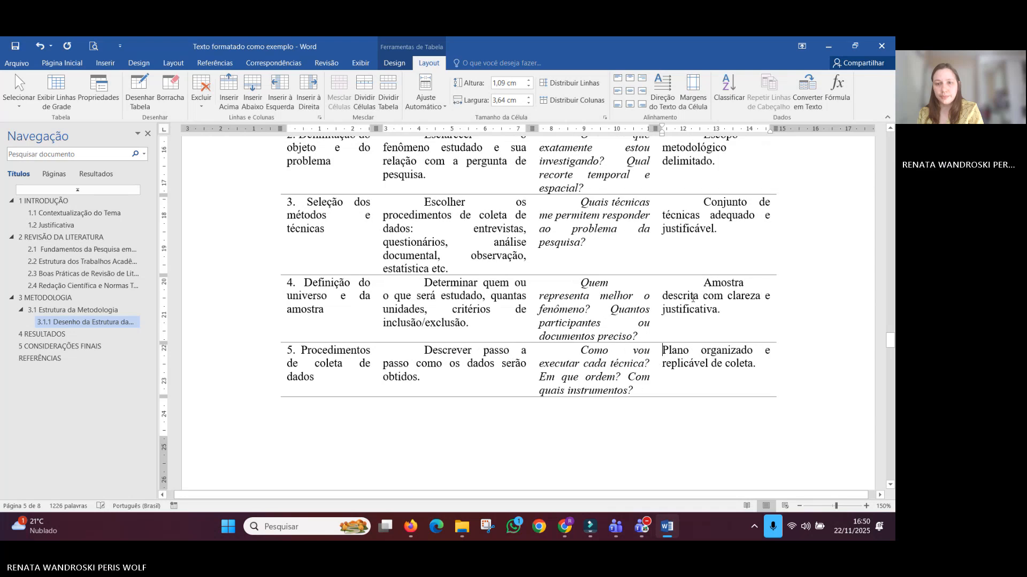
{"action": "left_click", "coordinate": [703, 283]}
{"action": "key", "text": "BackSpace"}
{"action": "left_click", "coordinate": [701, 202]}
{"action": "key", "text": "BackSpace"}
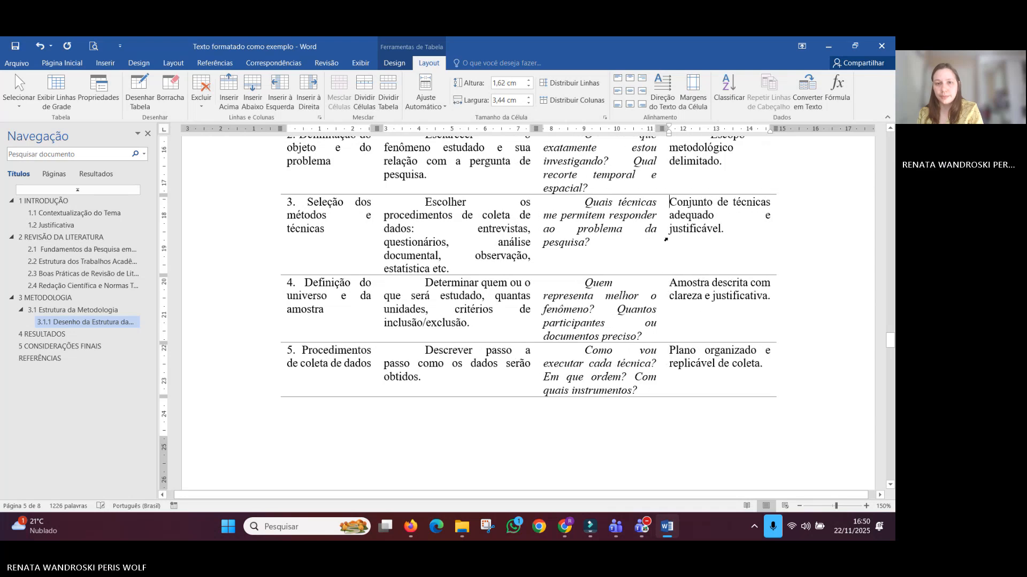
Step: Remove the first-line indent from the Perguntas Orientadoras cells of rows 3 through 5
{"action": "left_click", "coordinate": [576, 206]}
{"action": "key", "text": "BackSpace"}
{"action": "left_click", "coordinate": [585, 283]}
{"action": "key", "text": "BackSpace"}
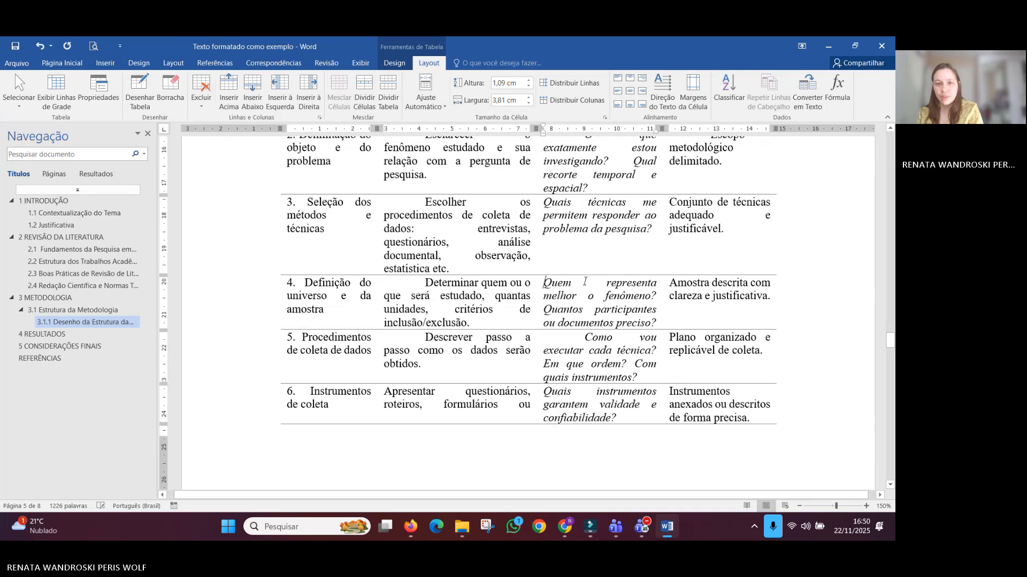
{"action": "left_click", "coordinate": [583, 337]}
{"action": "key", "text": "BackSpace"}
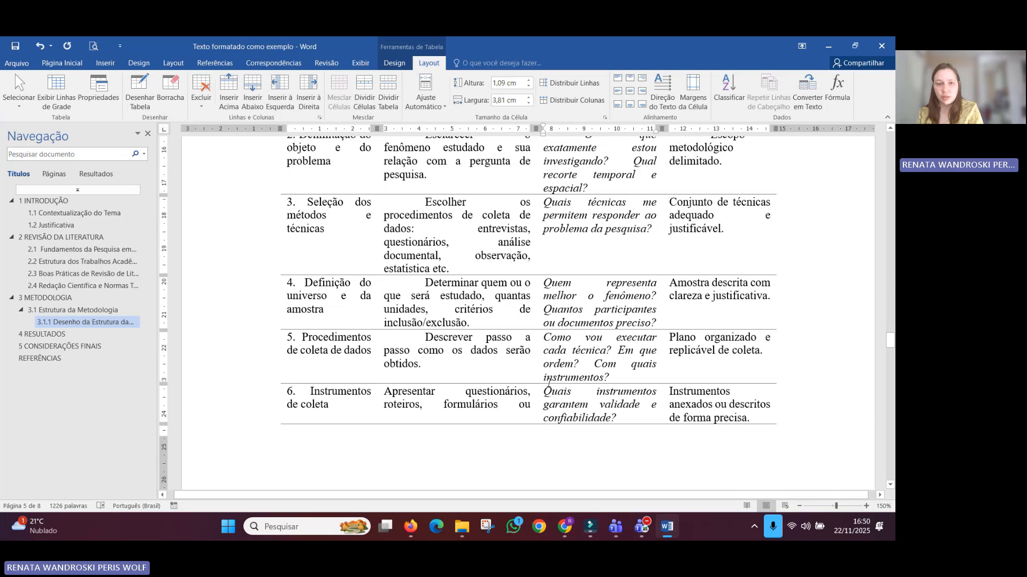
Step: Remove the first-line indent from the Descrição da Ação cells of rows 3 through 5
{"action": "left_click", "coordinate": [423, 340]}
{"action": "key", "text": "BackSpace"}
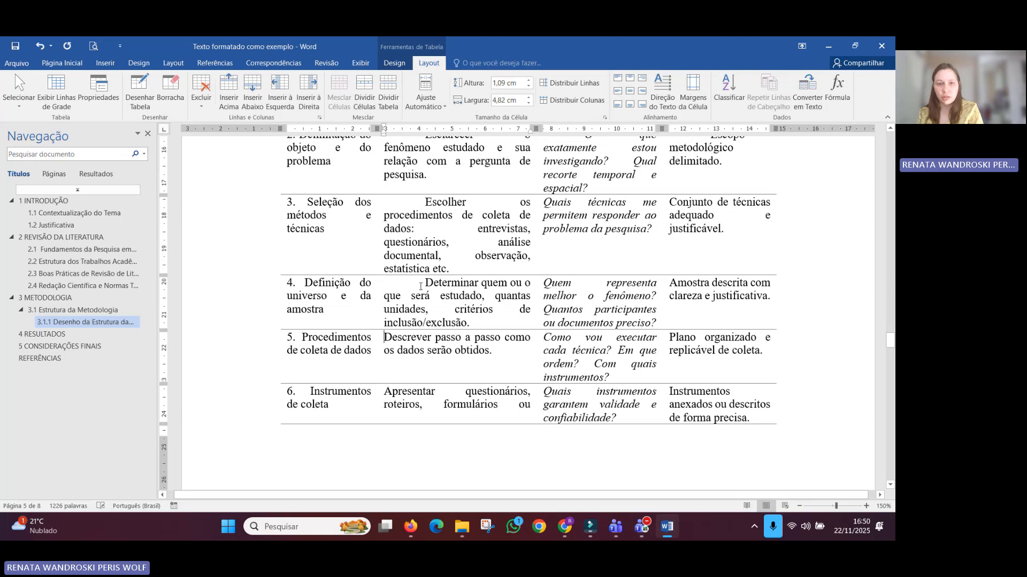
{"action": "left_click", "coordinate": [425, 283]}
{"action": "key", "text": "BackSpace"}
{"action": "scroll", "coordinate": [424, 287], "scroll_direction": "up", "scroll_amount": 2}
{"action": "left_click", "coordinate": [425, 286]}
{"action": "key", "text": "BackSpace"}
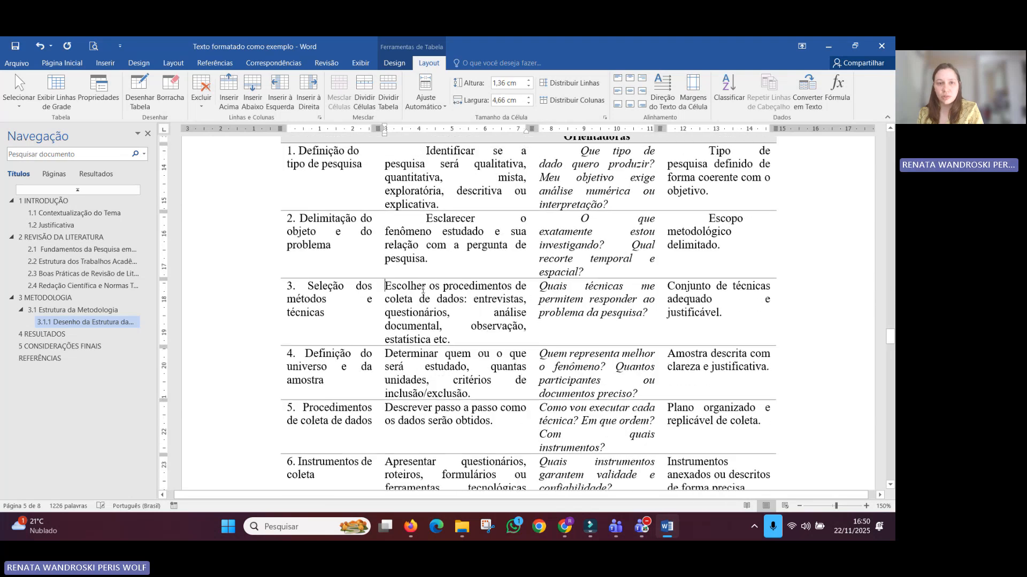
Step: Remove the first-line indent from the Descrição da Ação cells of rows 1 and 2
{"action": "scroll", "coordinate": [425, 287], "scroll_direction": "up", "scroll_amount": 3}
{"action": "left_click", "coordinate": [425, 302]}
{"action": "key", "text": "BackSpace"}
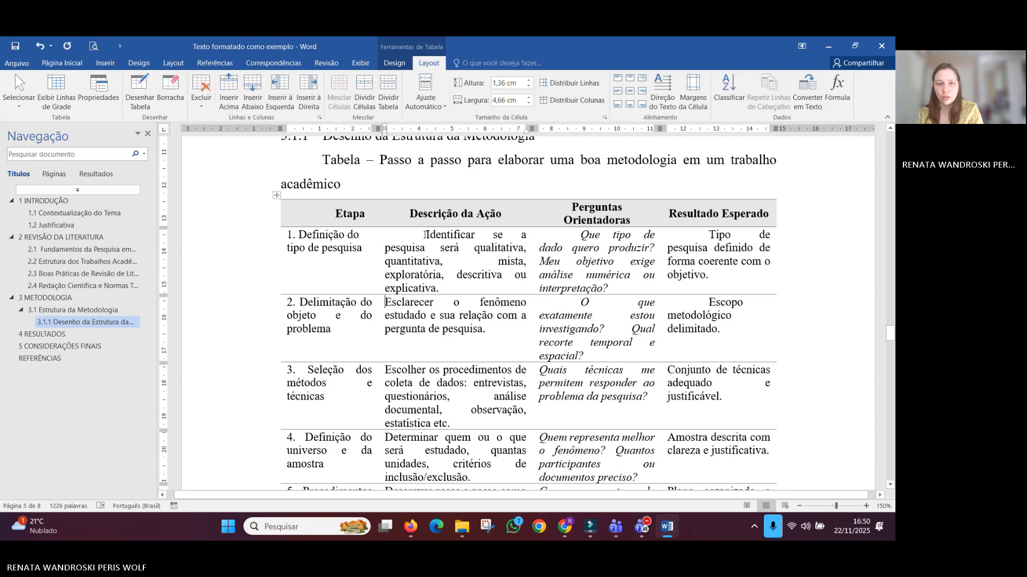
{"action": "left_click", "coordinate": [426, 234]}
{"action": "key", "text": "BackSpace"}
Step: Remove the first-line indents from the Perguntas Orientadoras cell of row 1 and the Resultado Esperado cells of rows 1 and 2
{"action": "left_click", "coordinate": [580, 234]}
{"action": "key", "text": "BackSpace"}
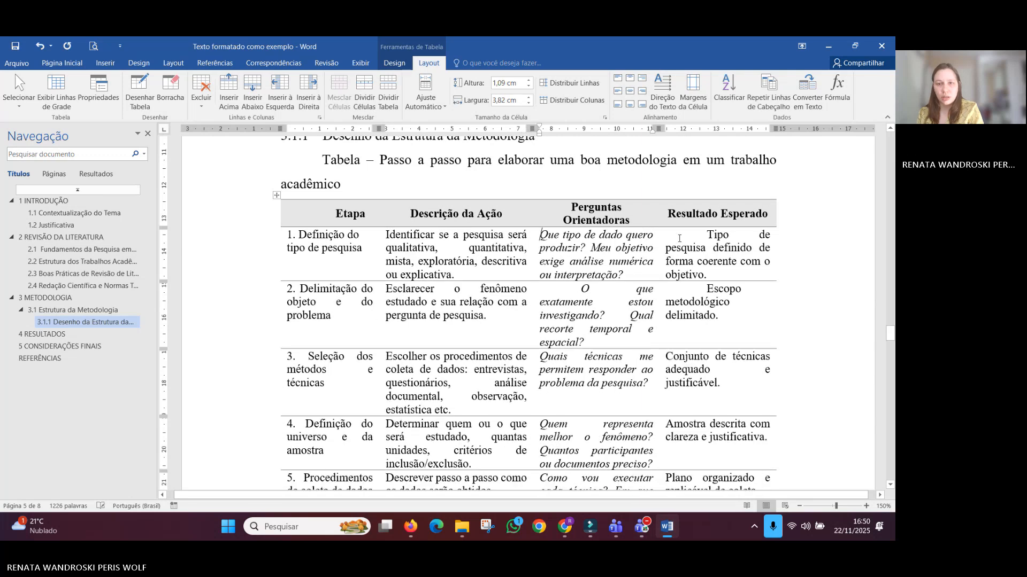
{"action": "left_click", "coordinate": [708, 235]}
{"action": "key", "text": "BackSpace"}
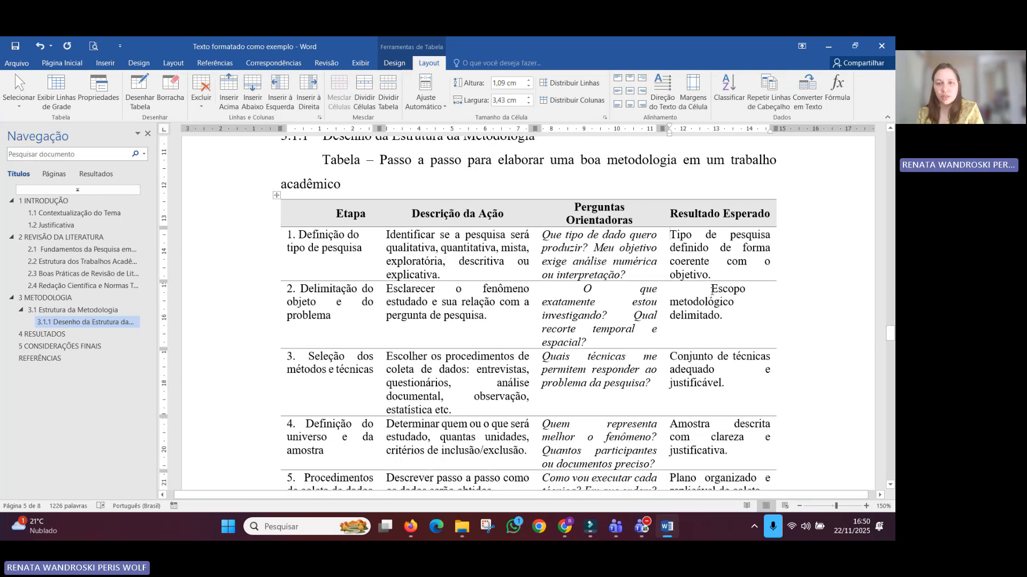
{"action": "left_click", "coordinate": [711, 289]}
{"action": "key", "text": "BackSpace"}
Step: Apply AutoFit to Contents (AutoAjuste de Conteúdo) to the whole methodology table
{"action": "left_click", "coordinate": [278, 196]}
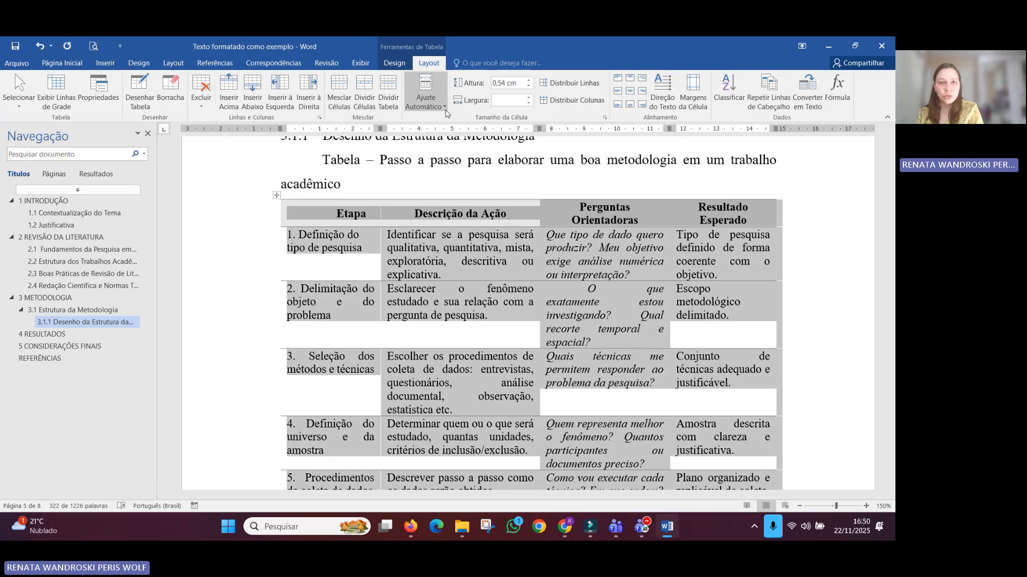
{"action": "left_click", "coordinate": [425, 100]}
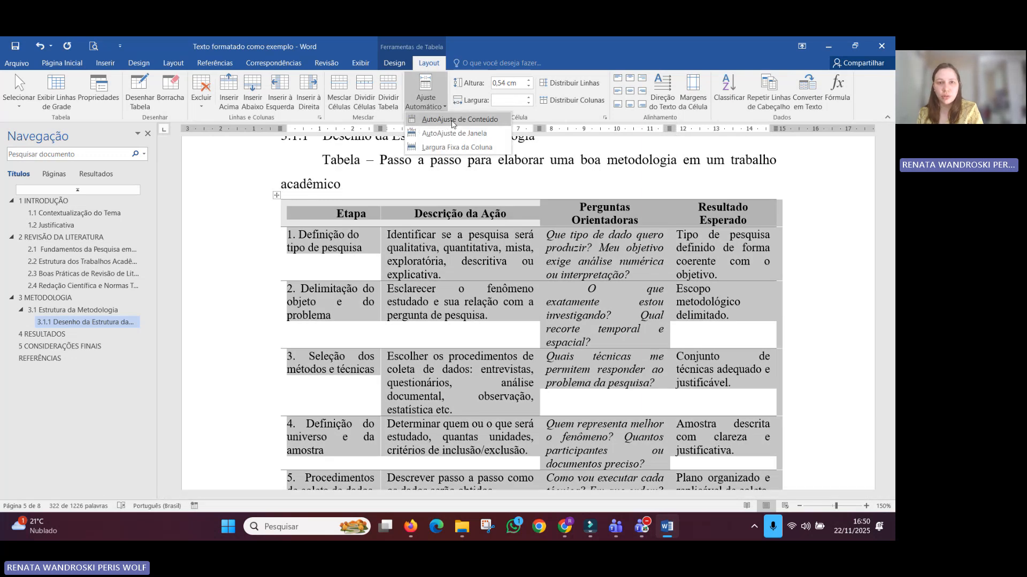
{"action": "left_click", "coordinate": [452, 119]}
{"action": "scroll", "coordinate": [464, 248], "scroll_direction": "down", "scroll_amount": 4}
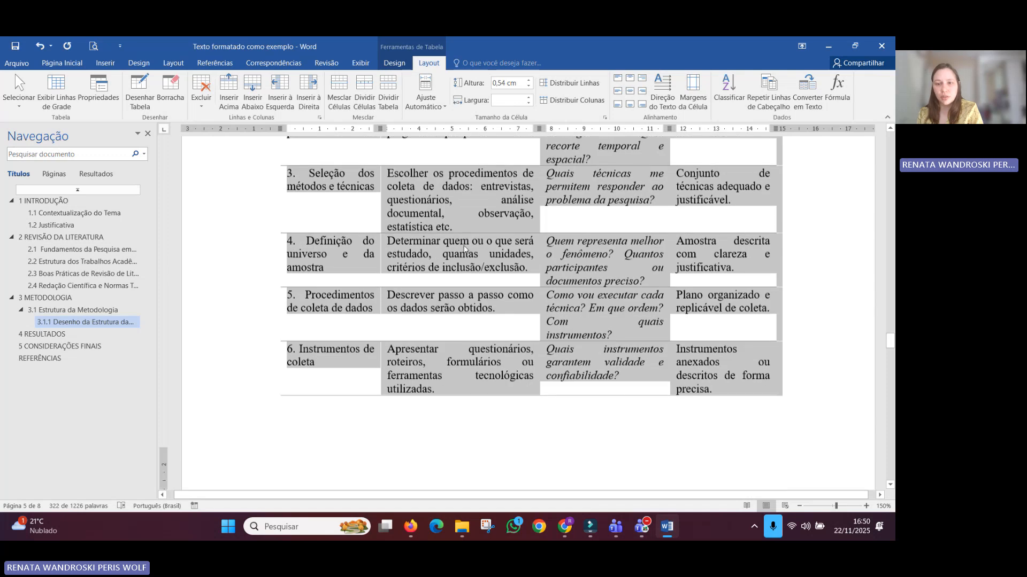
{"action": "scroll", "coordinate": [464, 249], "scroll_direction": "up", "scroll_amount": 5}
{"action": "left_click", "coordinate": [464, 251]}
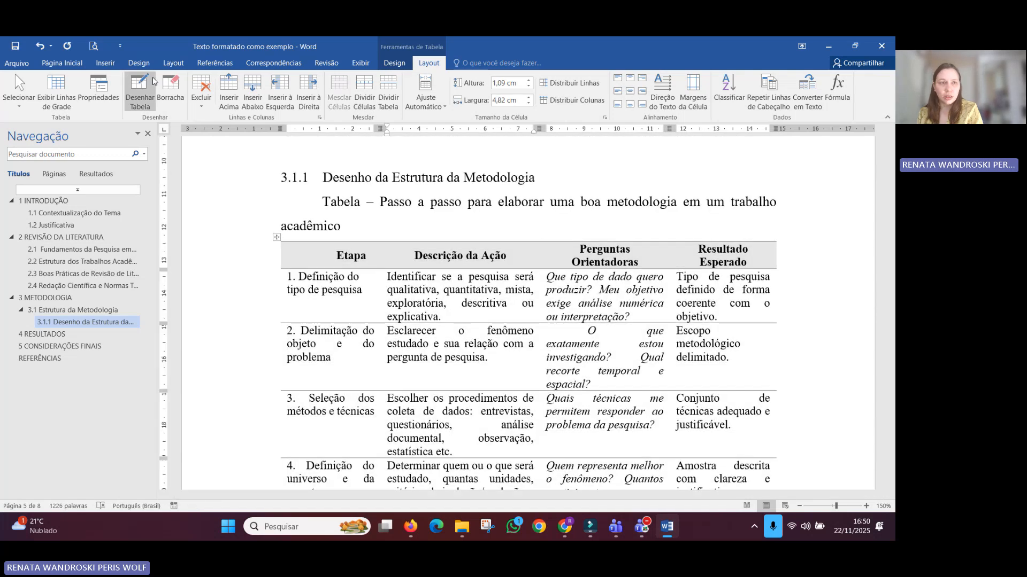
Step: Widen the Descrição da Ação column slightly and centre the methodology table on the page
{"action": "left_click", "coordinate": [62, 63]}
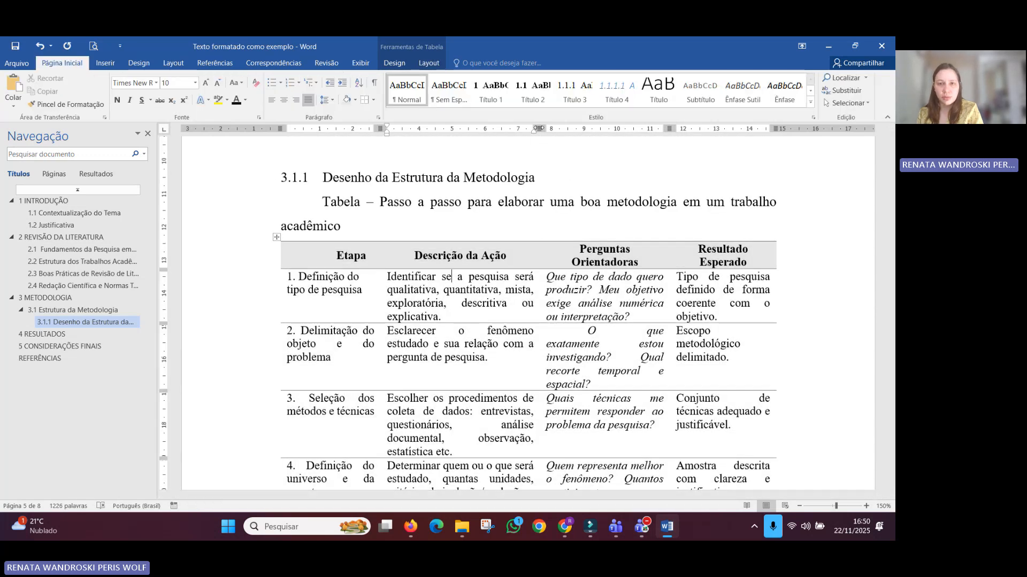
{"action": "left_click_drag", "start_coordinate": [539, 128], "coordinate": [559, 128]}
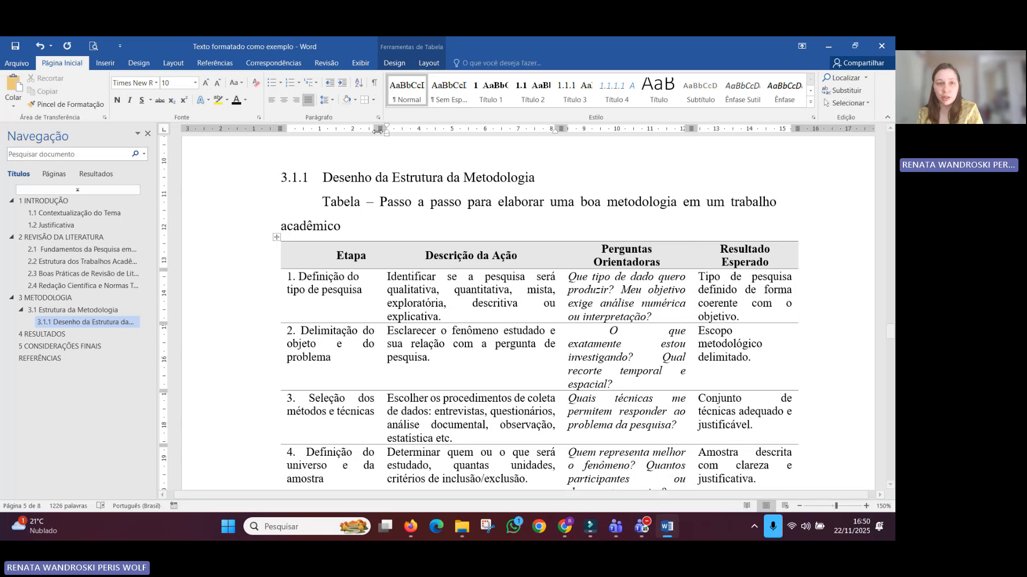
{"action": "left_click", "coordinate": [277, 237]}
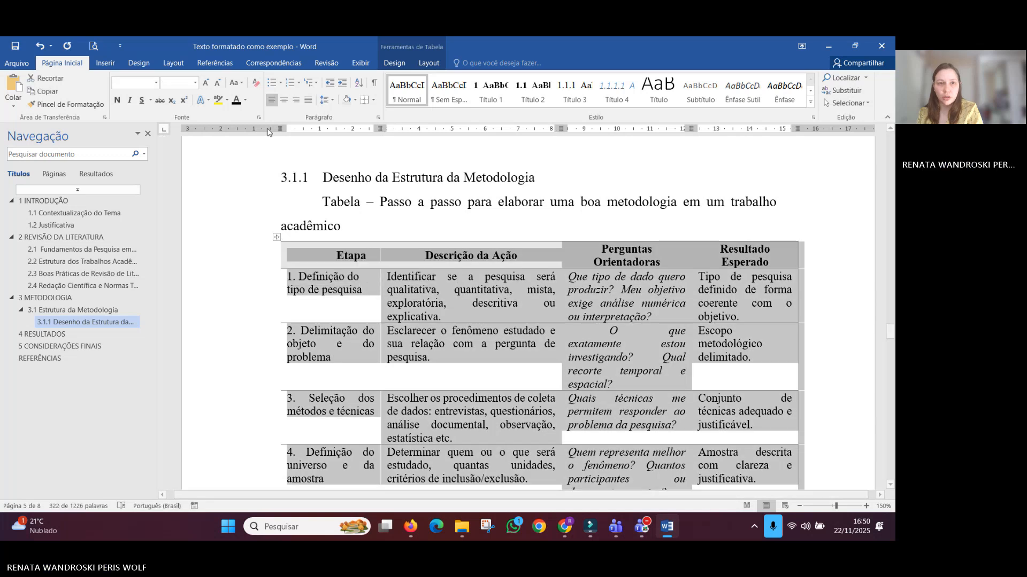
{"action": "left_click", "coordinate": [284, 100]}
{"action": "left_click", "coordinate": [632, 256]}
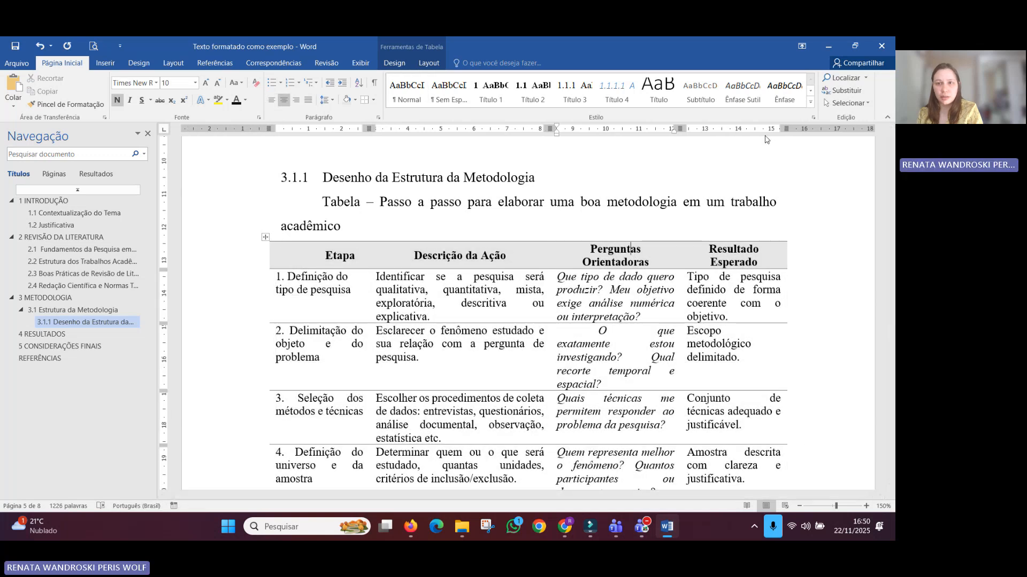
Step: Widen the Resultado Esperado and Perguntas Orientadoras columns so their headings each fit on one line
{"action": "left_click_drag", "start_coordinate": [782, 128], "coordinate": [815, 129]}
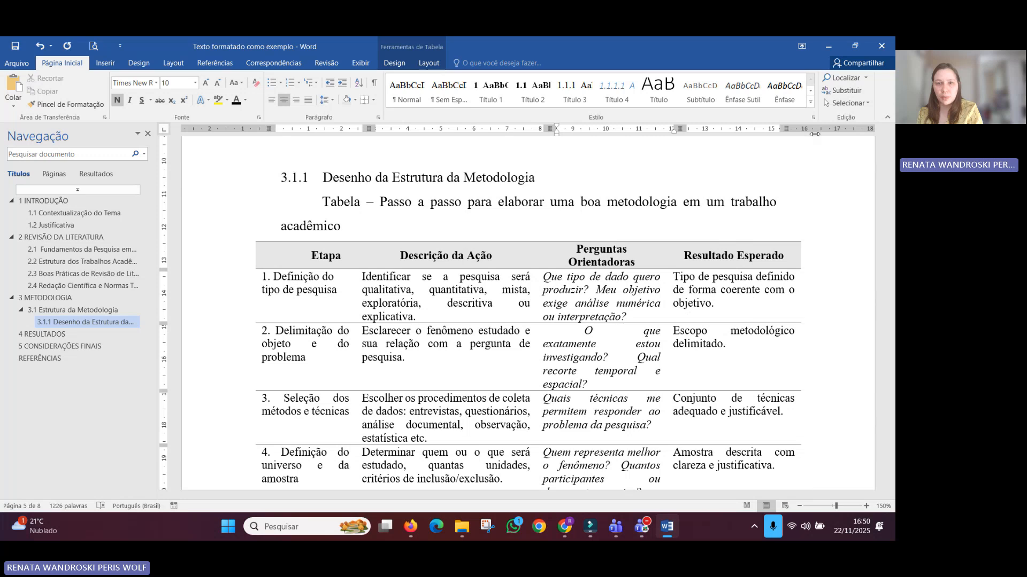
{"action": "left_click_drag", "start_coordinate": [663, 129], "coordinate": [683, 128]}
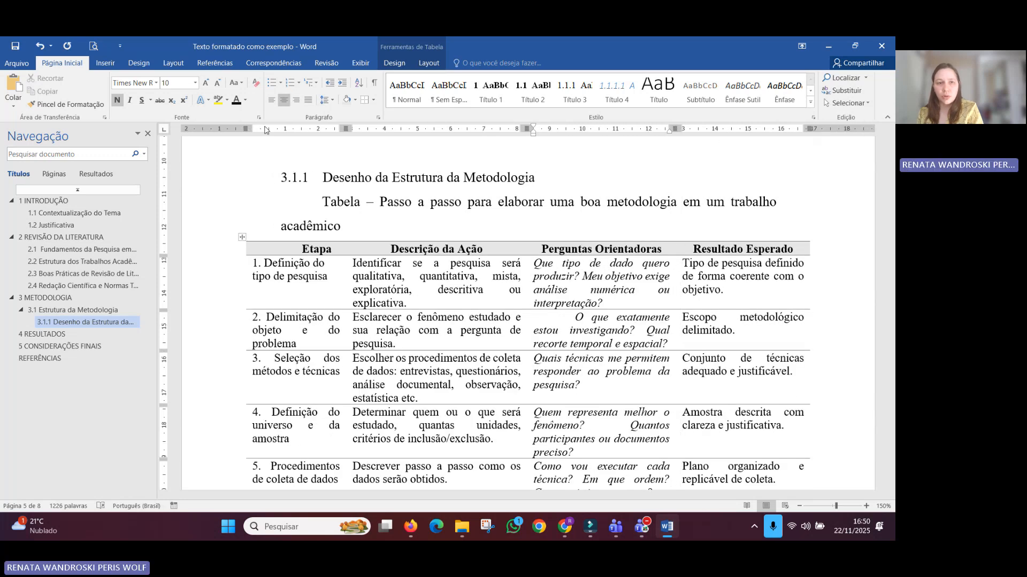
Step: Hide the ruler and show it again
{"action": "left_click", "coordinate": [361, 62]}
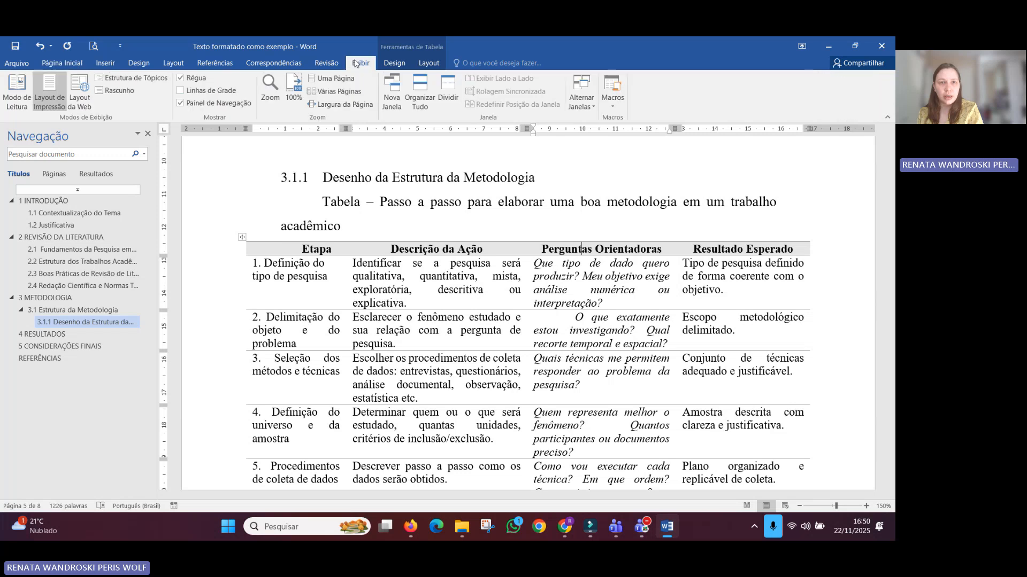
{"action": "left_click", "coordinate": [190, 81]}
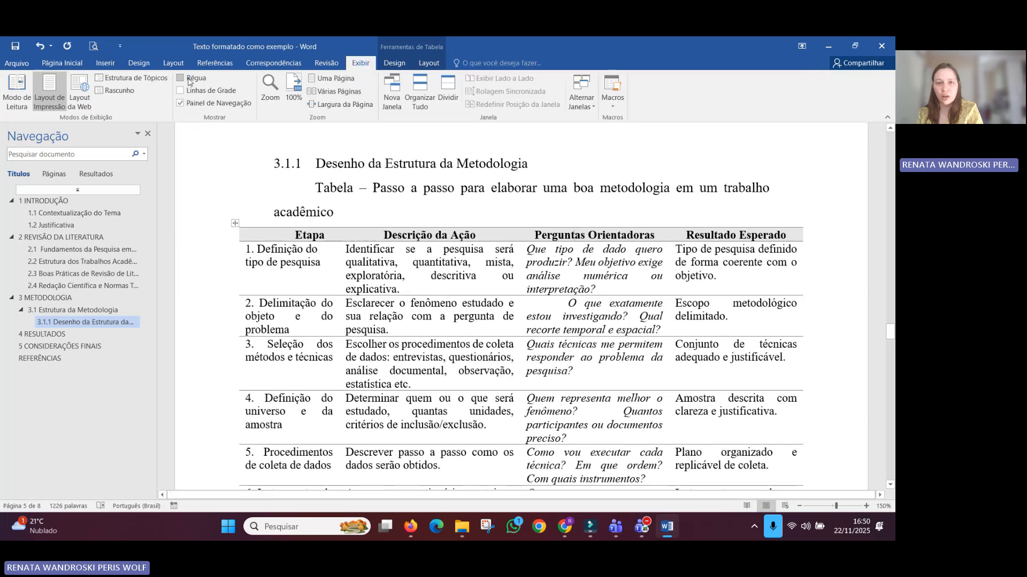
{"action": "left_click", "coordinate": [190, 80]}
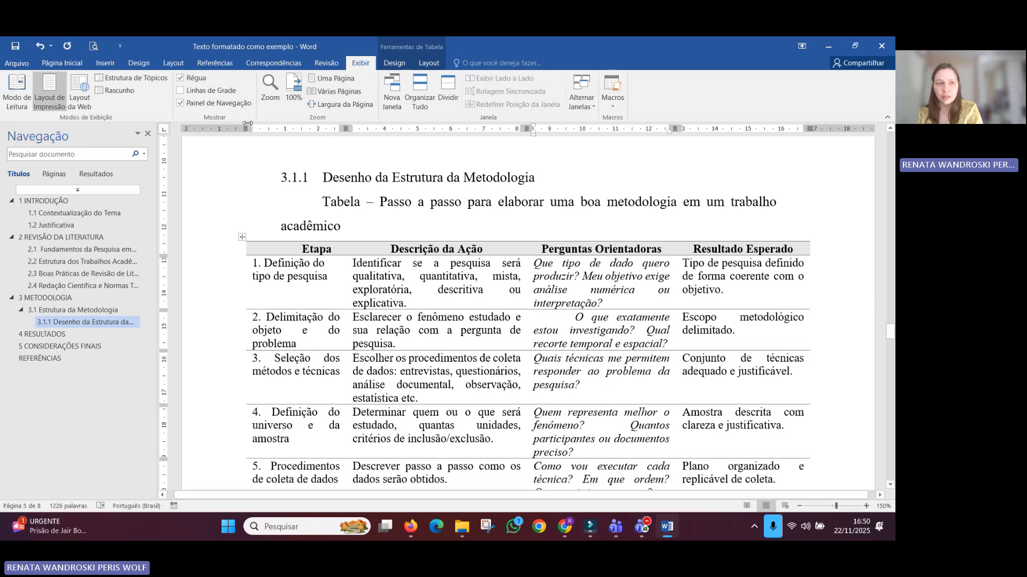
Step: Copy the title text of the methodology table and delete the manually written caption line above the table
{"action": "left_click", "coordinate": [62, 63]}
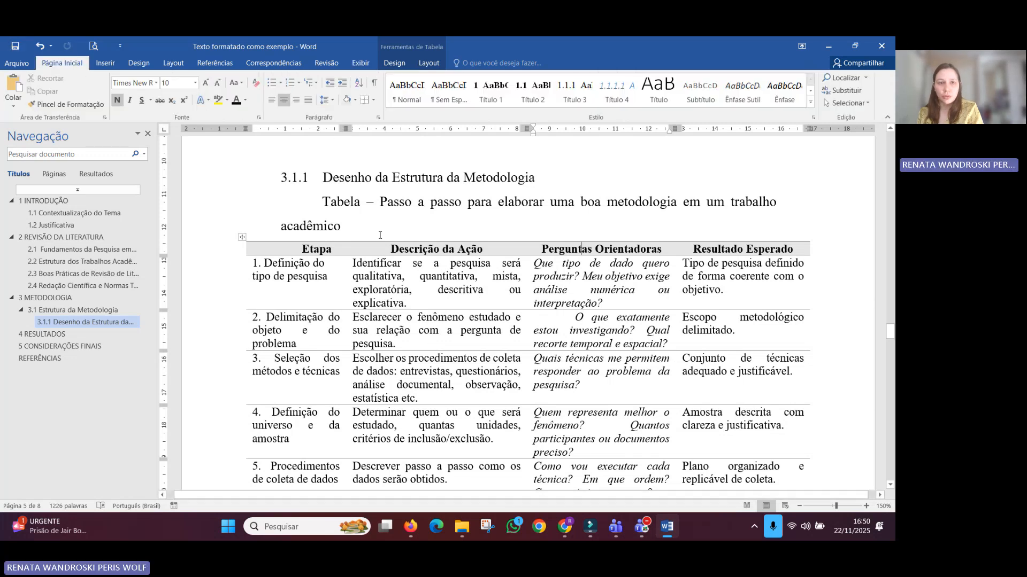
{"action": "scroll", "coordinate": [363, 257], "scroll_direction": "up", "scroll_amount": 2}
{"action": "left_click_drag", "start_coordinate": [379, 286], "coordinate": [383, 306]}
{"action": "key", "text": "ctrl+c"}
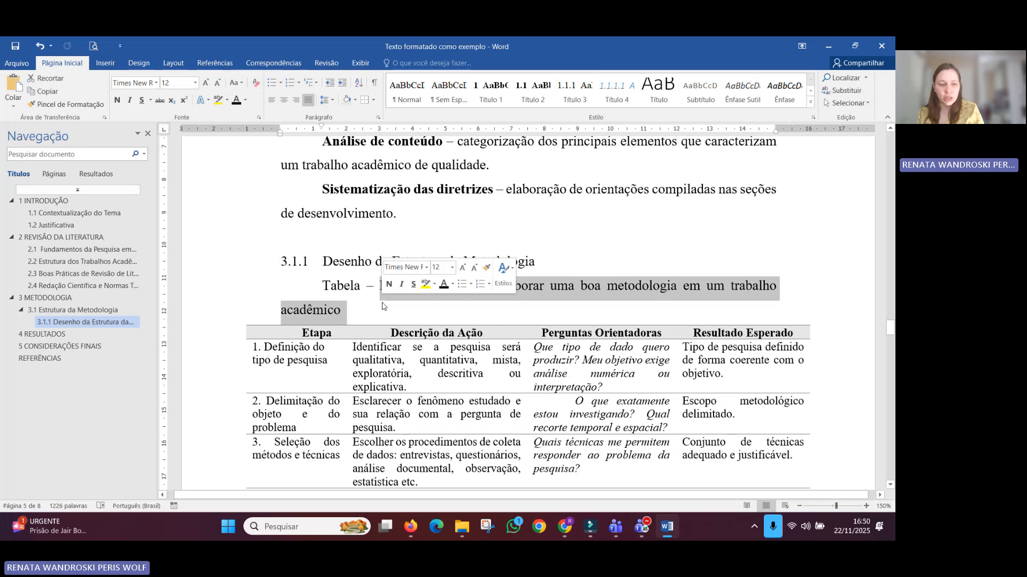
{"action": "key", "text": "BackSpace"}
{"action": "key", "text": "BackSpace"}
{"action": "key", "text": "BackSpace"}
{"action": "key", "text": "BackSpace"}
{"action": "key", "text": "BackSpace"}
{"action": "key", "text": "BackSpace"}
{"action": "key", "text": "BackSpace"}
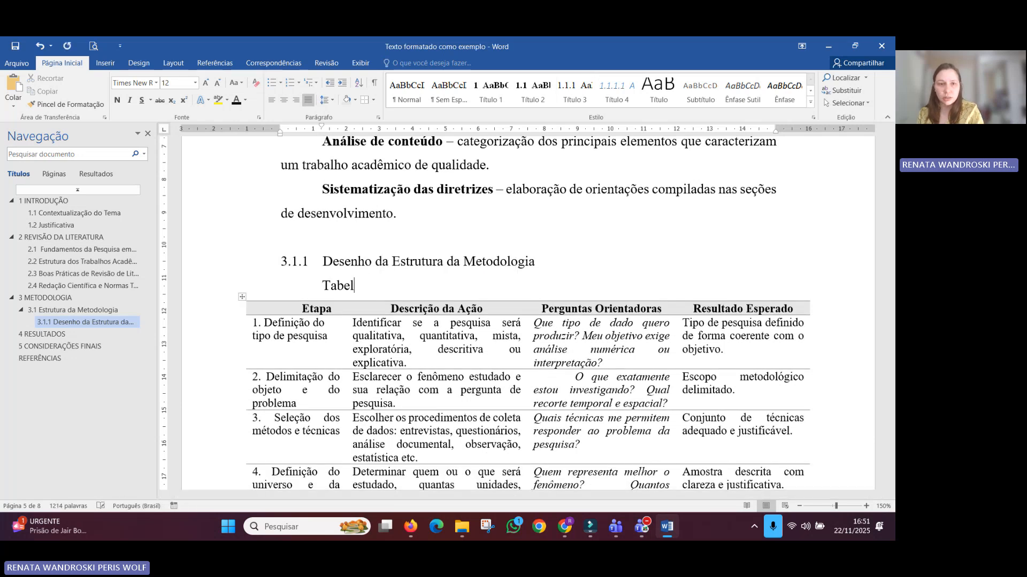
{"action": "key", "text": "BackSpace"}
{"action": "key", "text": "BackSpace"}
{"action": "key", "text": "BackSpace"}
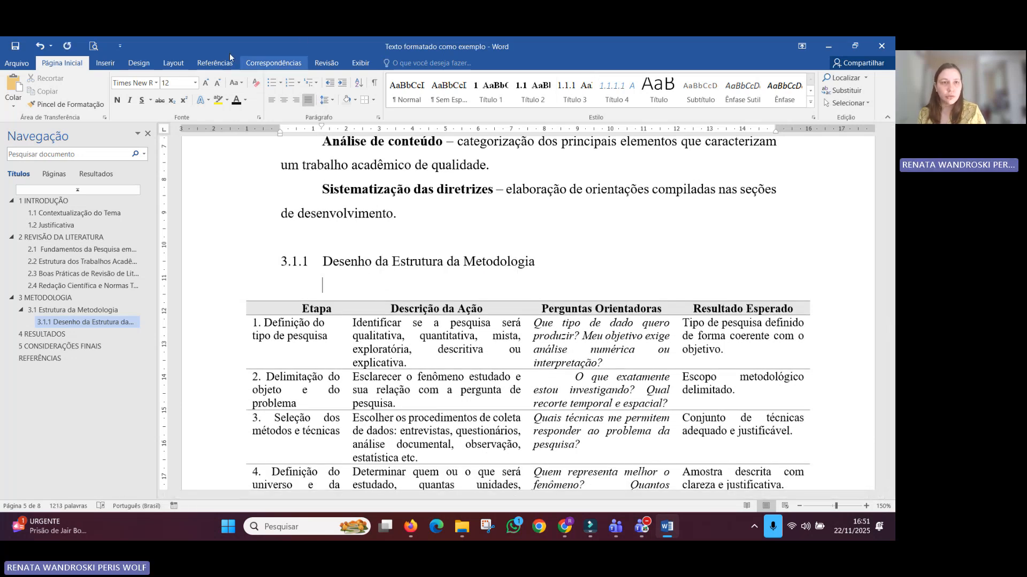
Step: Insert an automatic Tabela caption above the table, followed by a hyphen and the copied title "Passo a passo para elaborar uma boa metodologia em um trabalho acadêmico"
{"action": "left_click", "coordinate": [214, 63]}
{"action": "left_click", "coordinate": [406, 91]}
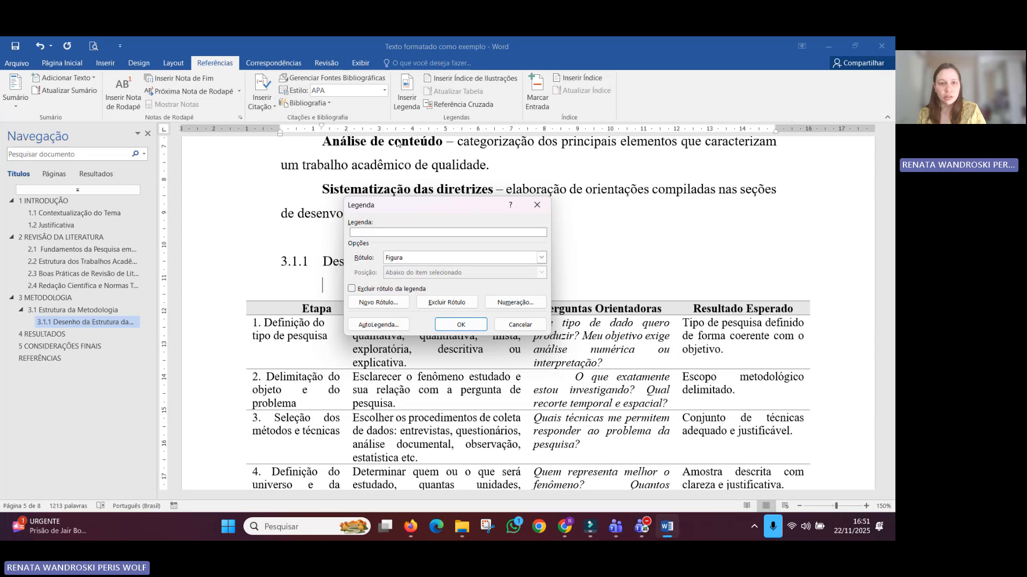
{"action": "left_click", "coordinate": [403, 259]}
{"action": "left_click", "coordinate": [406, 289]}
{"action": "left_click", "coordinate": [456, 328]}
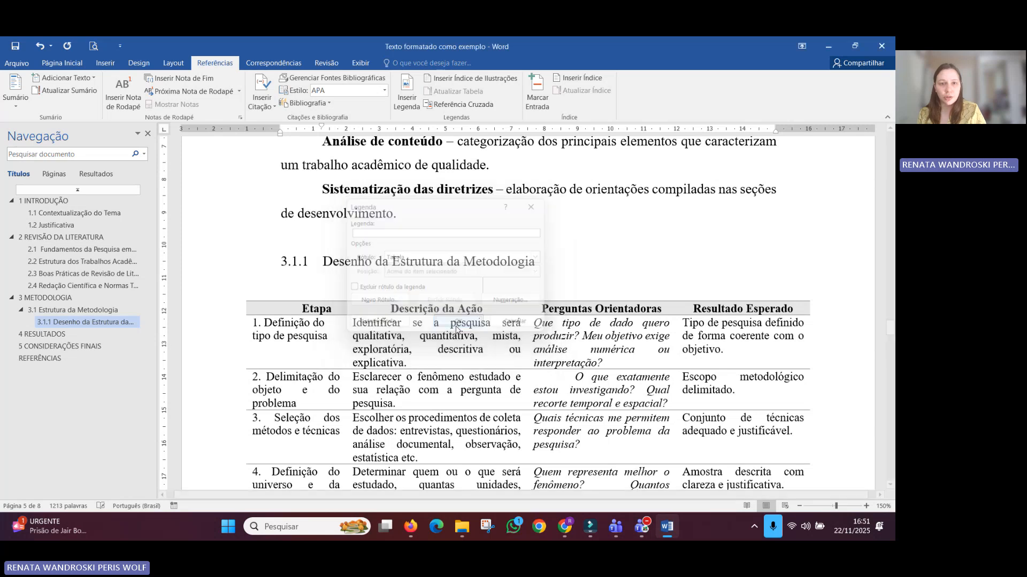
{"action": "type", "text": "-"}
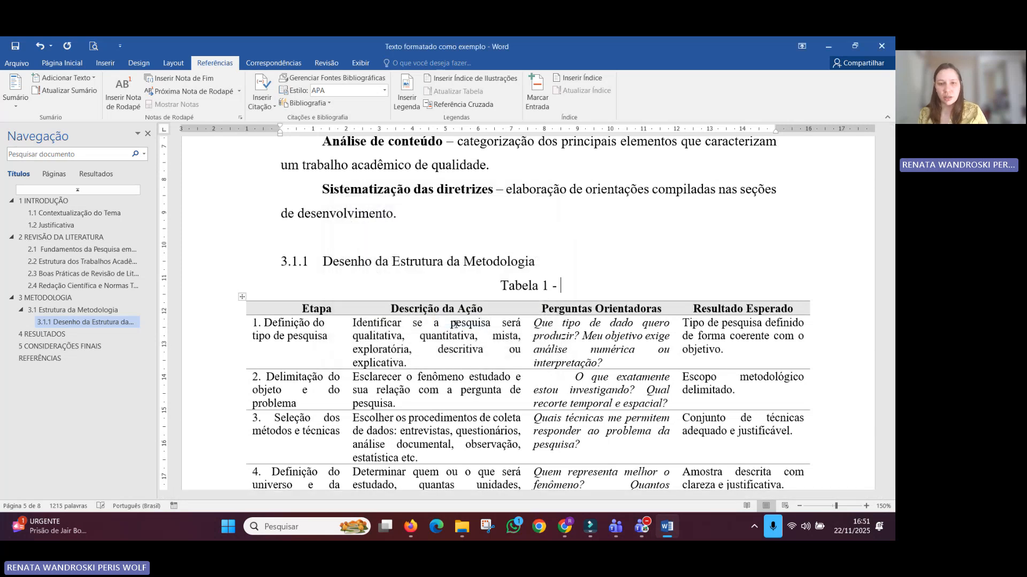
{"action": "key", "text": "ctrl+v"}
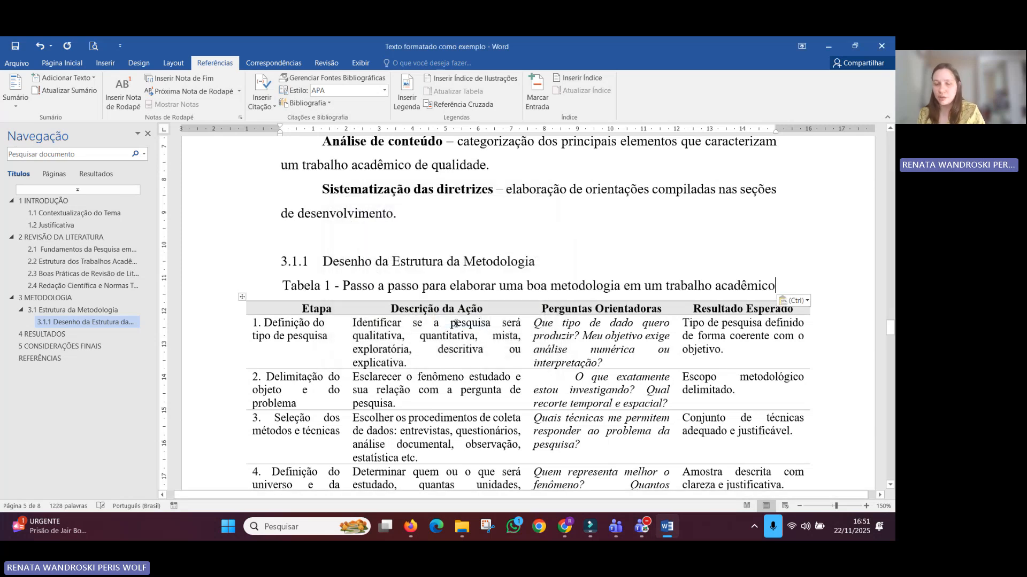
Step: Review the methodology step paragraphs in section 3.1 and the automatic number in the methodology table's caption
{"action": "left_click", "coordinate": [452, 288]}
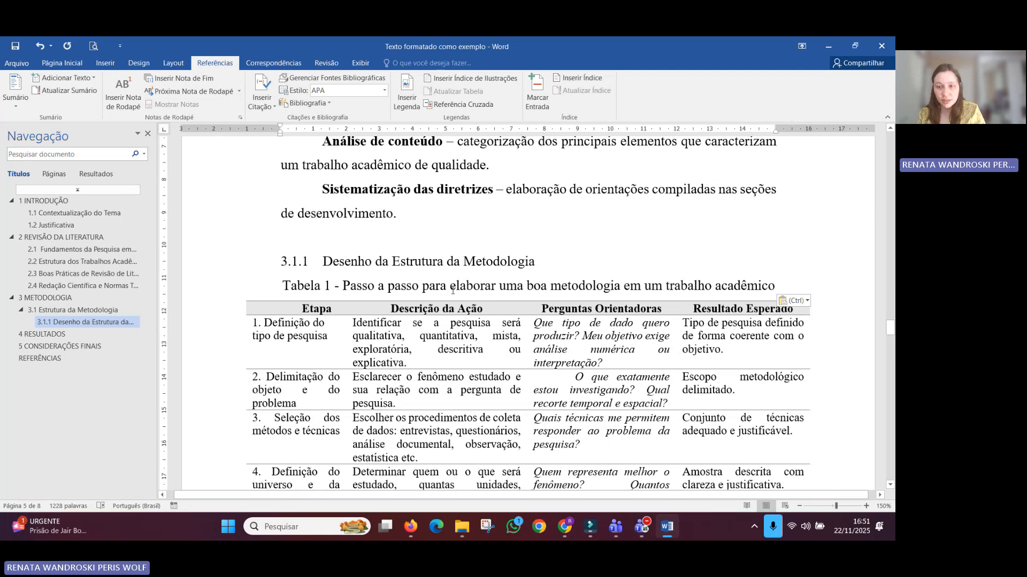
{"action": "scroll", "coordinate": [452, 290], "scroll_direction": "up", "scroll_amount": 5}
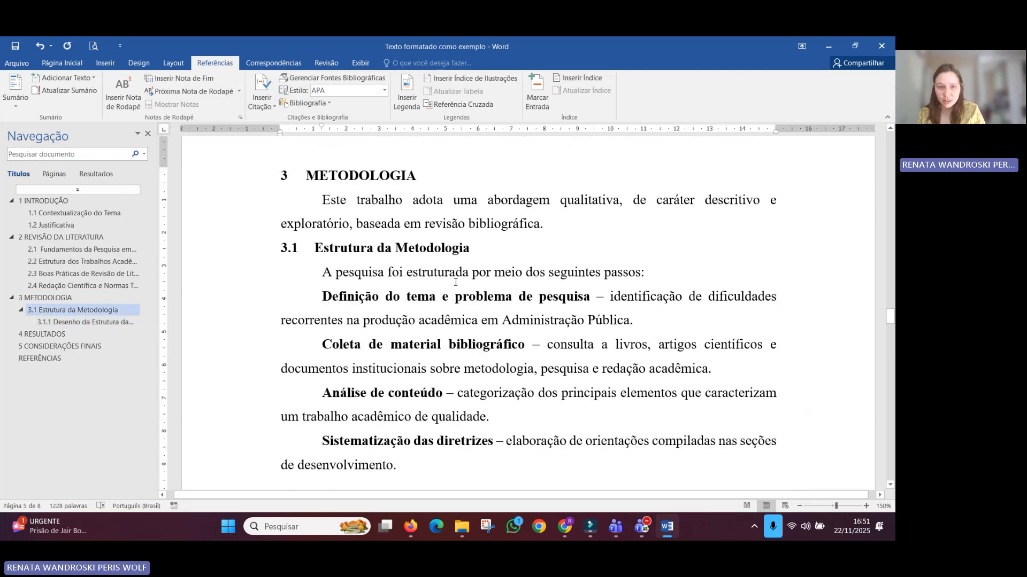
{"action": "left_click", "coordinate": [455, 295]}
{"action": "scroll", "coordinate": [339, 308], "scroll_direction": "down", "scroll_amount": 2}
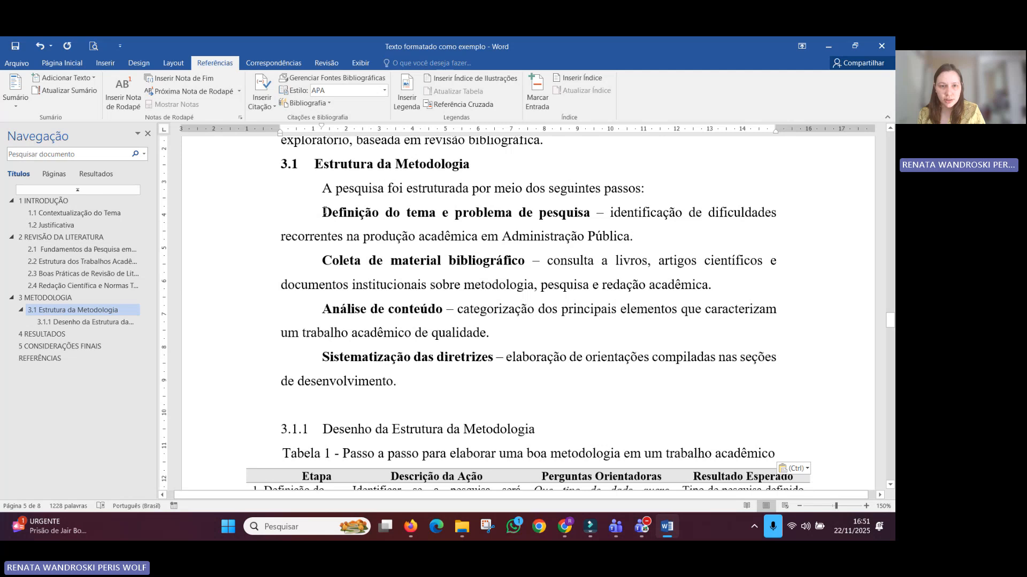
{"action": "left_click_drag", "start_coordinate": [324, 210], "coordinate": [416, 371]}
{"action": "scroll", "coordinate": [417, 370], "scroll_direction": "down", "scroll_amount": 1}
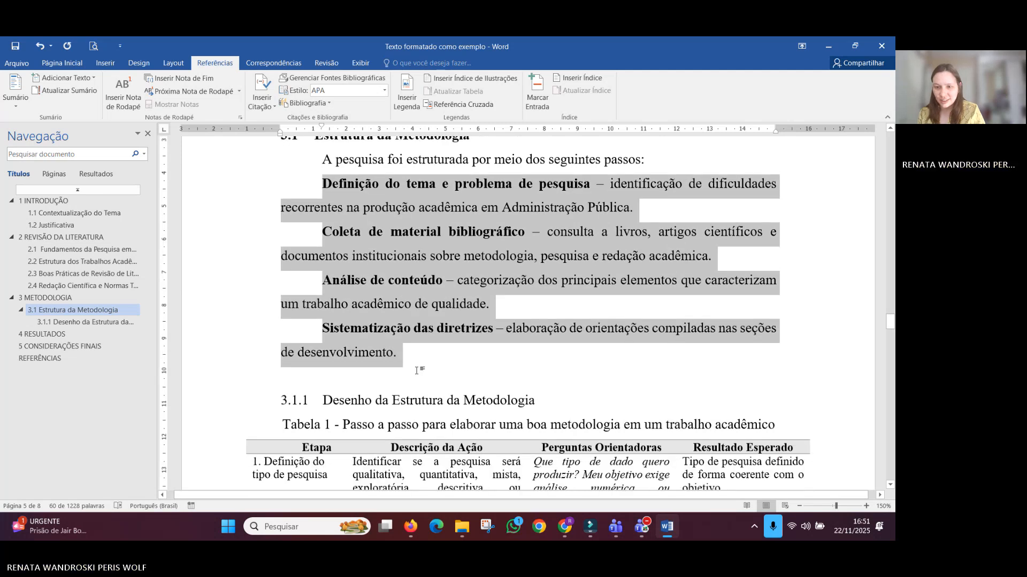
{"action": "scroll", "coordinate": [417, 371], "scroll_direction": "down", "scroll_amount": 3}
{"action": "scroll", "coordinate": [329, 242], "scroll_direction": "down", "scroll_amount": 4}
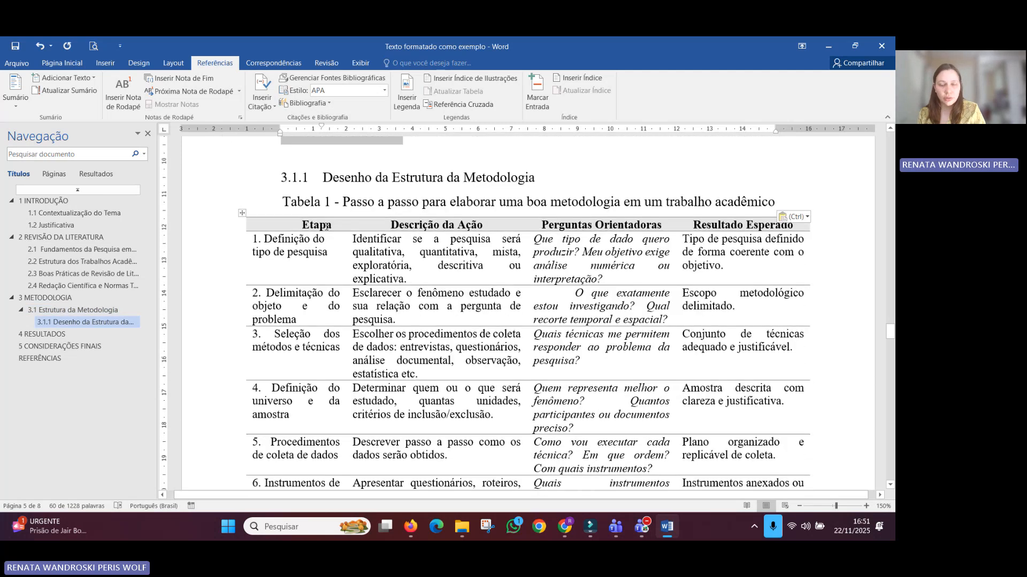
{"action": "double_click", "coordinate": [327, 202]}
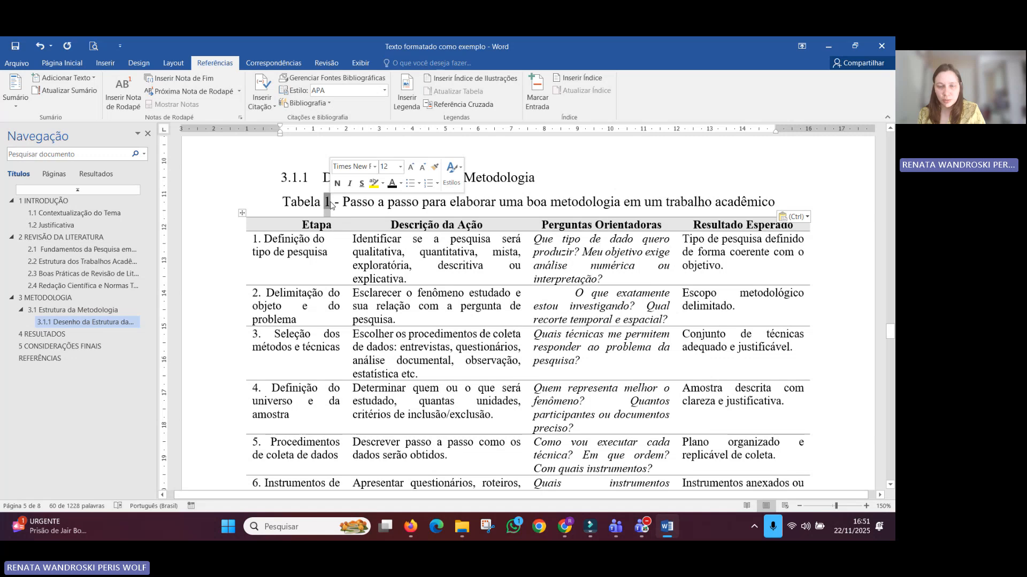
{"action": "scroll", "coordinate": [317, 249], "scroll_direction": "up", "scroll_amount": 9}
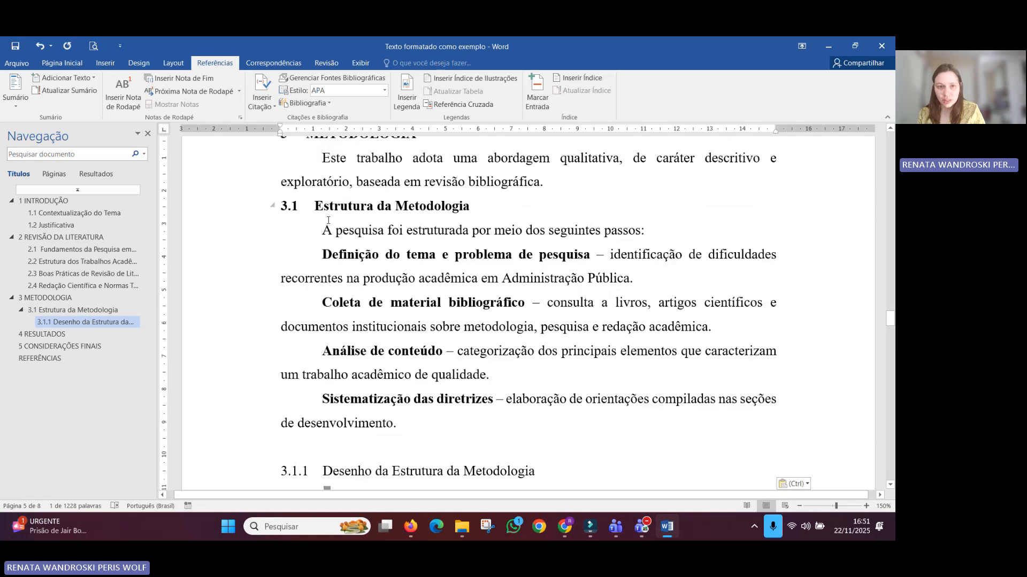
Step: Try to enclose the four methodology step paragraphs of section 3.1 in a hand-drawn table
{"action": "left_click", "coordinate": [324, 257]}
{"action": "left_click_drag", "start_coordinate": [328, 267], "coordinate": [404, 425]}
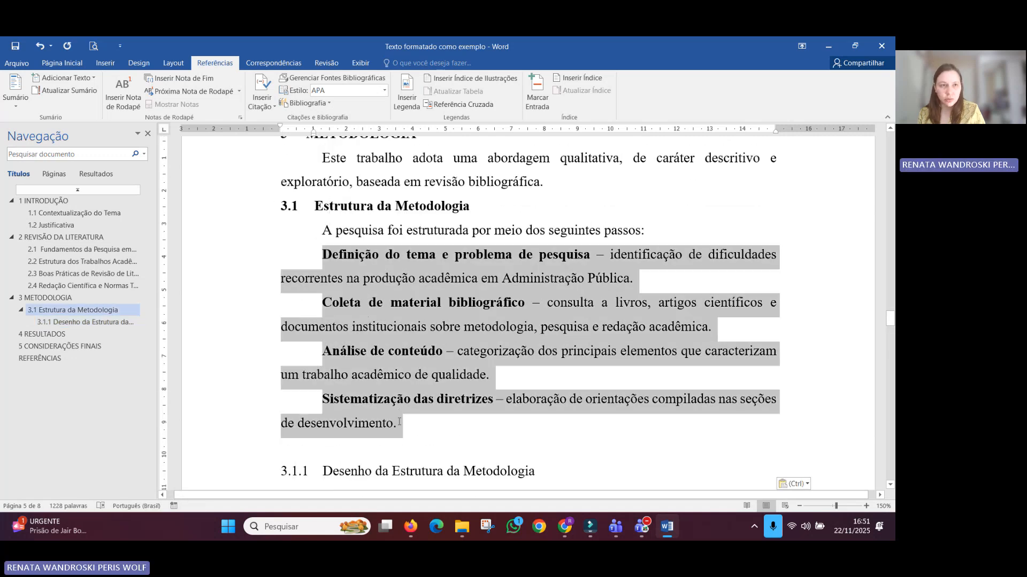
{"action": "left_click", "coordinate": [105, 63]}
{"action": "left_click", "coordinate": [88, 91]}
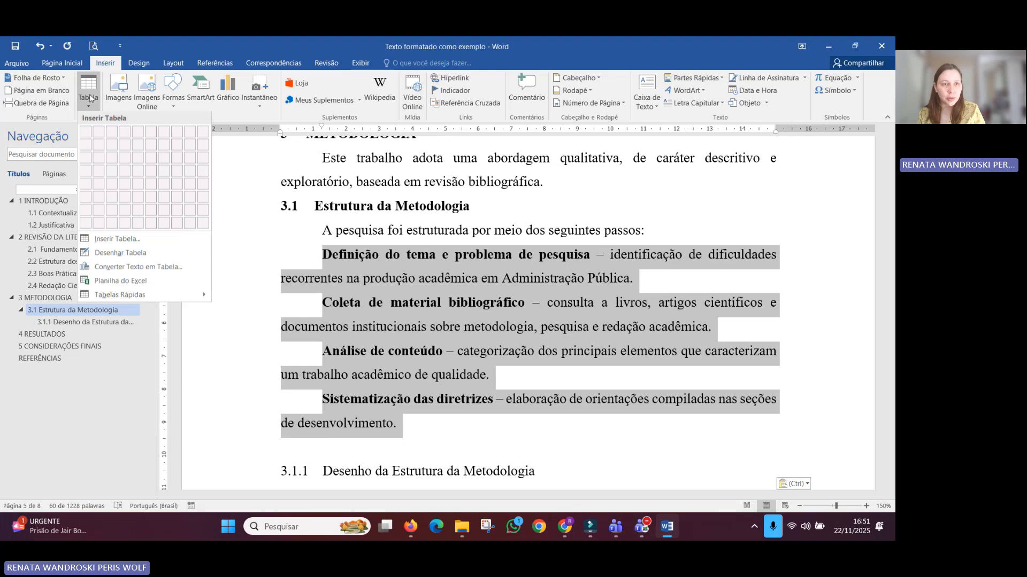
{"action": "left_click", "coordinate": [120, 253]}
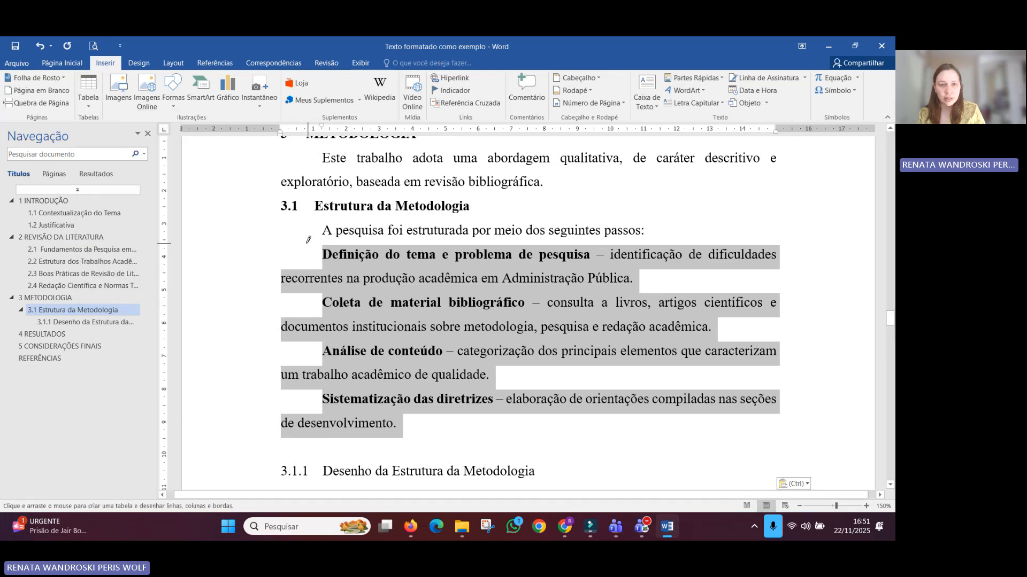
{"action": "mouse_move", "coordinate": [283, 237]}
{"action": "left_mouse_down"}
{"action": "mouse_move", "coordinate": [790, 254]}
{"action": "mouse_move", "coordinate": [794, 337]}
{"action": "mouse_move", "coordinate": [773, 463]}
{"action": "left_mouse_up"}
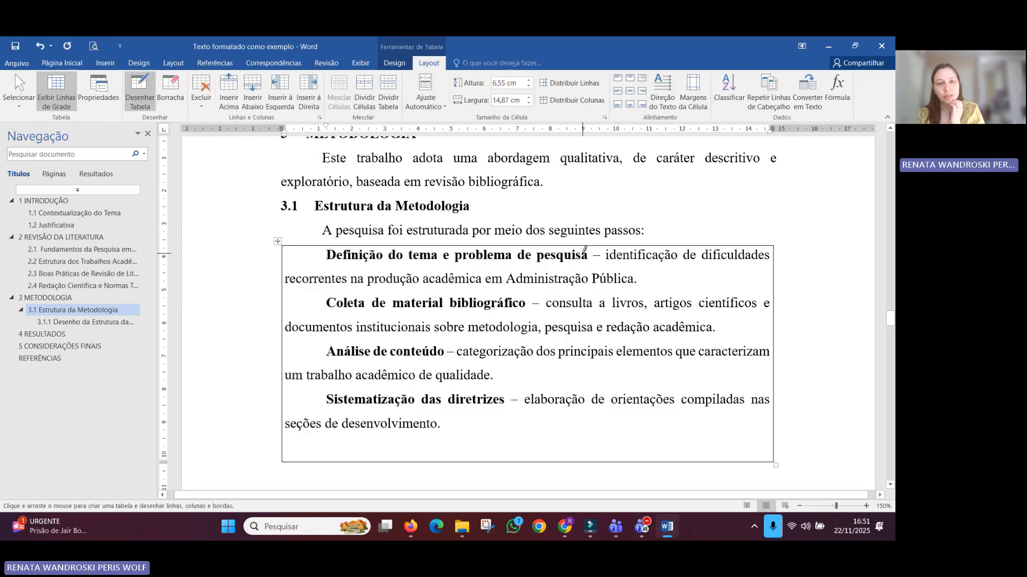
Step: Try to divide the drawn table with a vertical line, undo the whole table drawing and leave the drawing mode
{"action": "mouse_move", "coordinate": [516, 246]}
{"action": "left_mouse_down"}
{"action": "mouse_move", "coordinate": [511, 398]}
{"action": "mouse_move", "coordinate": [520, 455]}
{"action": "left_mouse_up"}
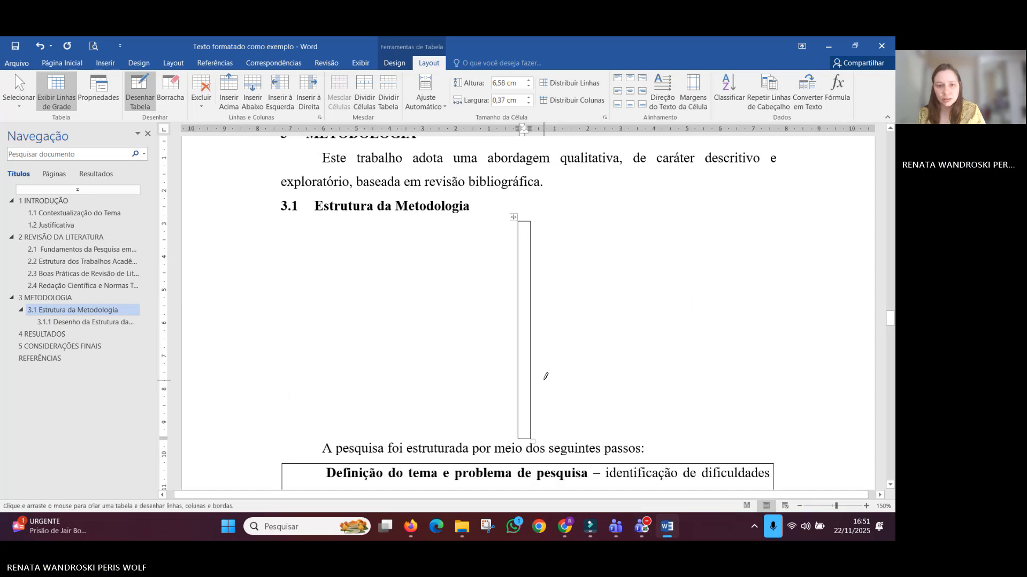
{"action": "key", "text": "ctrl+z"}
{"action": "scroll", "coordinate": [497, 324], "scroll_direction": "down", "scroll_amount": 2}
{"action": "scroll", "coordinate": [497, 323], "scroll_direction": "up", "scroll_amount": 3}
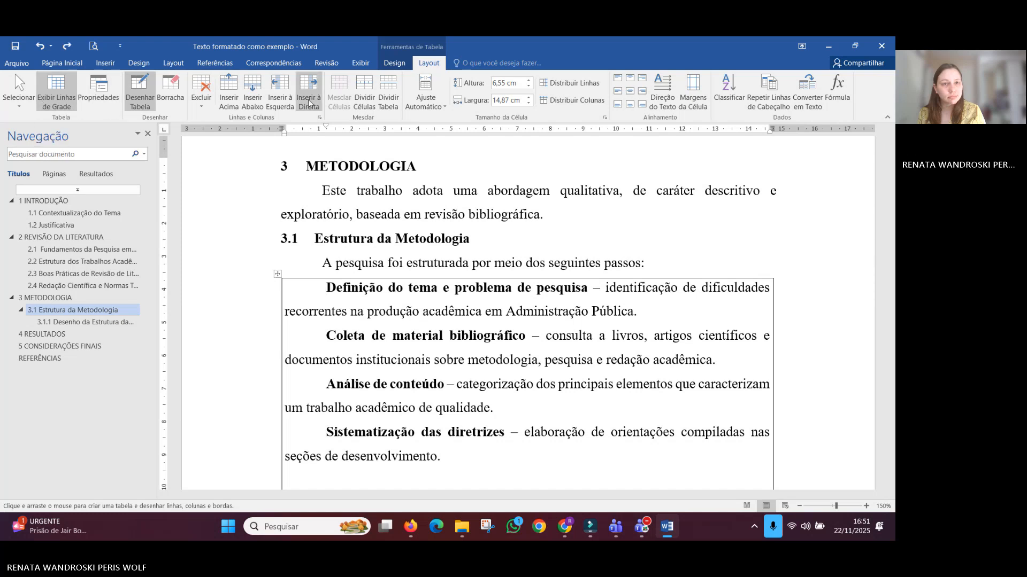
{"action": "scroll", "coordinate": [347, 294], "scroll_direction": "down", "scroll_amount": 1}
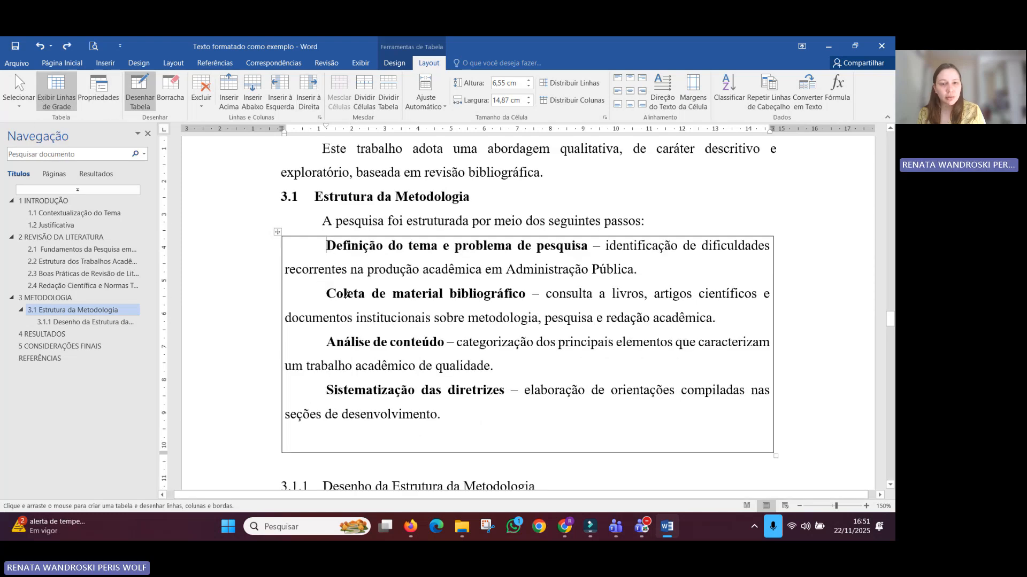
{"action": "mouse_move", "coordinate": [342, 255]}
{"action": "left_mouse_down"}
{"action": "mouse_move", "coordinate": [529, 412]}
{"action": "mouse_move", "coordinate": [527, 427]}
{"action": "mouse_move", "coordinate": [569, 454]}
{"action": "left_mouse_up"}
{"action": "key", "text": "ctrl+z"}
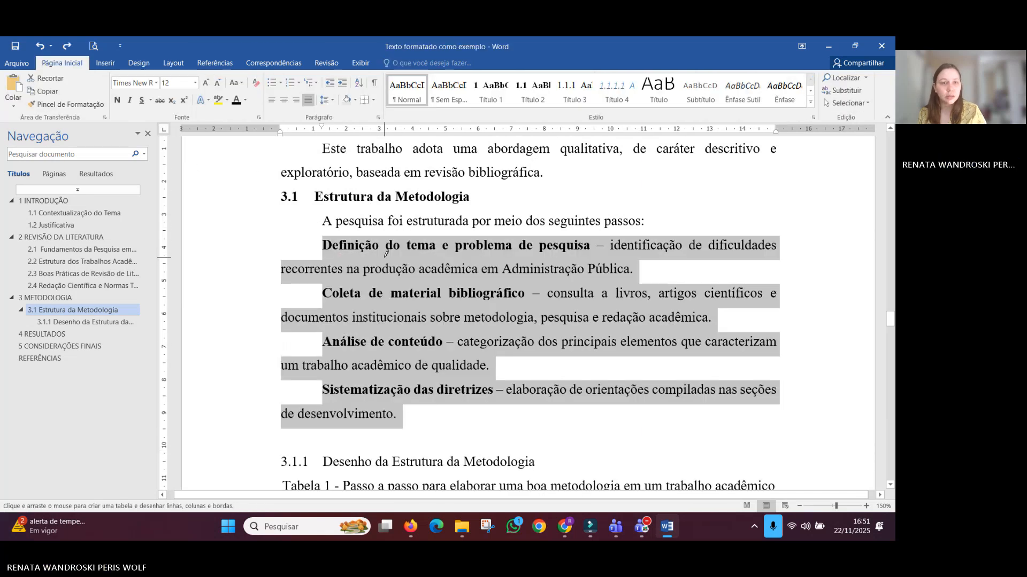
{"action": "key", "text": "Escape"}
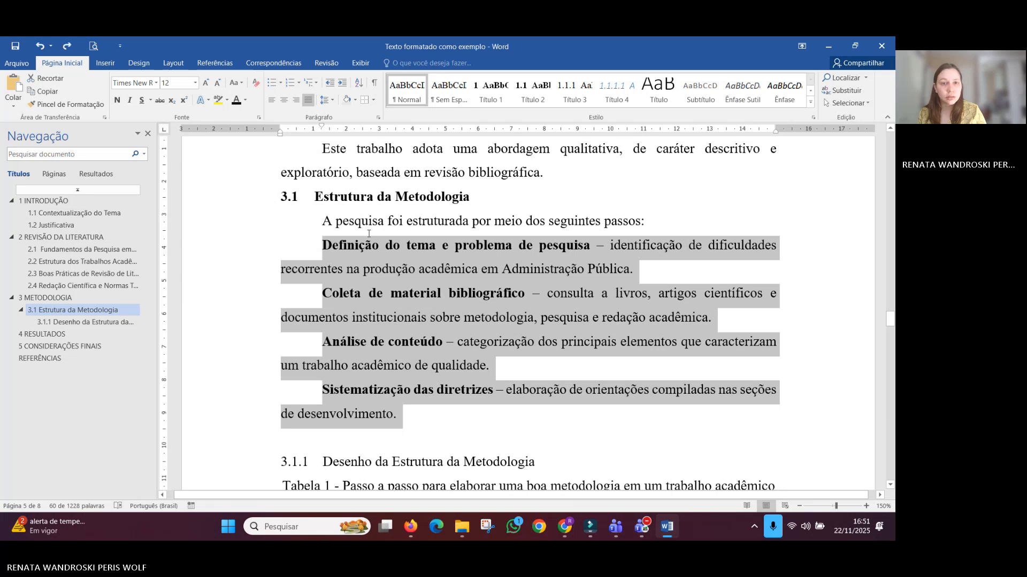
{"action": "left_click", "coordinate": [331, 263]}
Step: Insert a table of 2 columns and 6 rows below the sentence "A pesquisa foi estruturada por meio dos seguintes passos:"
{"action": "left_click", "coordinate": [644, 222]}
{"action": "key", "text": "Return"}
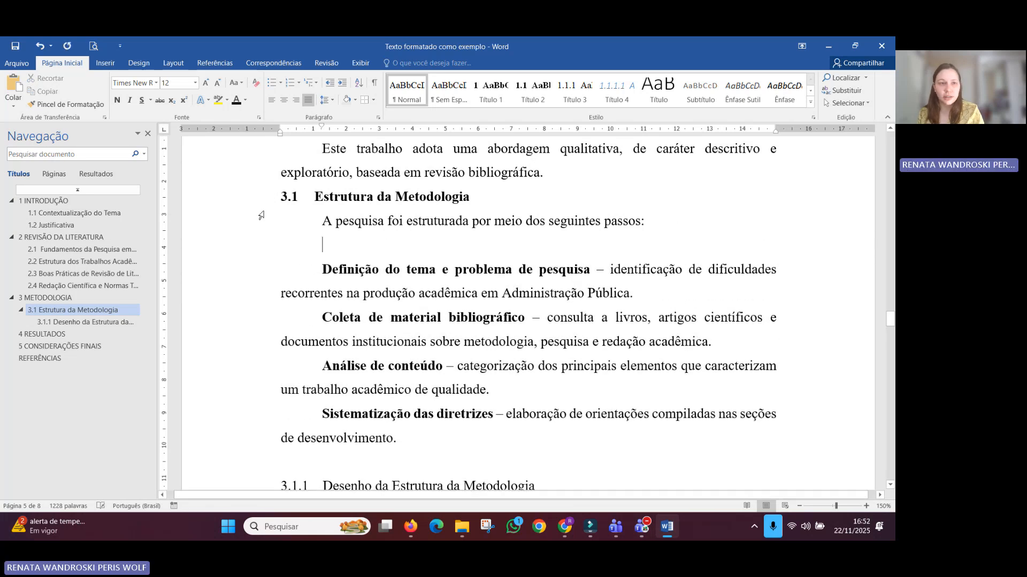
{"action": "left_click", "coordinate": [106, 62]}
{"action": "left_click", "coordinate": [88, 89]}
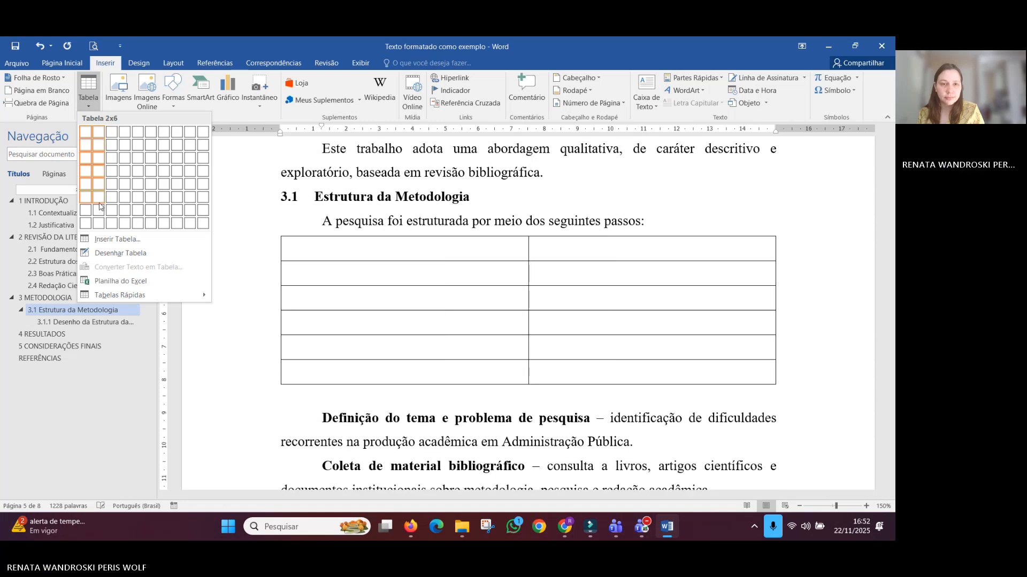
{"action": "left_click", "coordinate": [99, 197]}
Step: Move "Definição do tema e problema de pesquisa" and its description into the two cells of the new table's second row
{"action": "scroll", "coordinate": [527, 334], "scroll_direction": "down", "scroll_amount": 2}
{"action": "left_click_drag", "start_coordinate": [527, 335], "coordinate": [591, 335]}
{"action": "key", "text": "ctrl+c"}
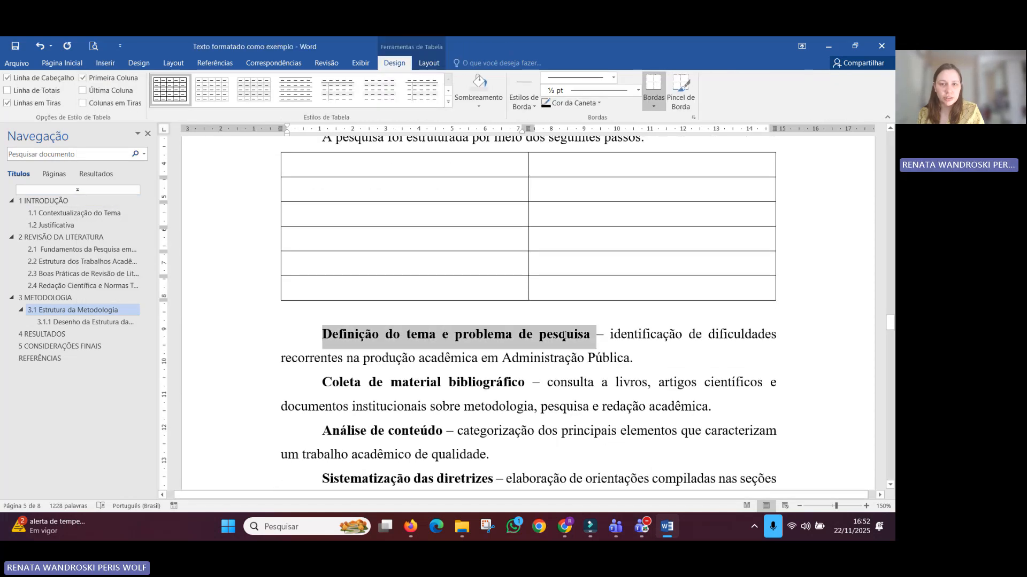
{"action": "key", "text": "Delete"}
{"action": "left_click", "coordinate": [328, 198]}
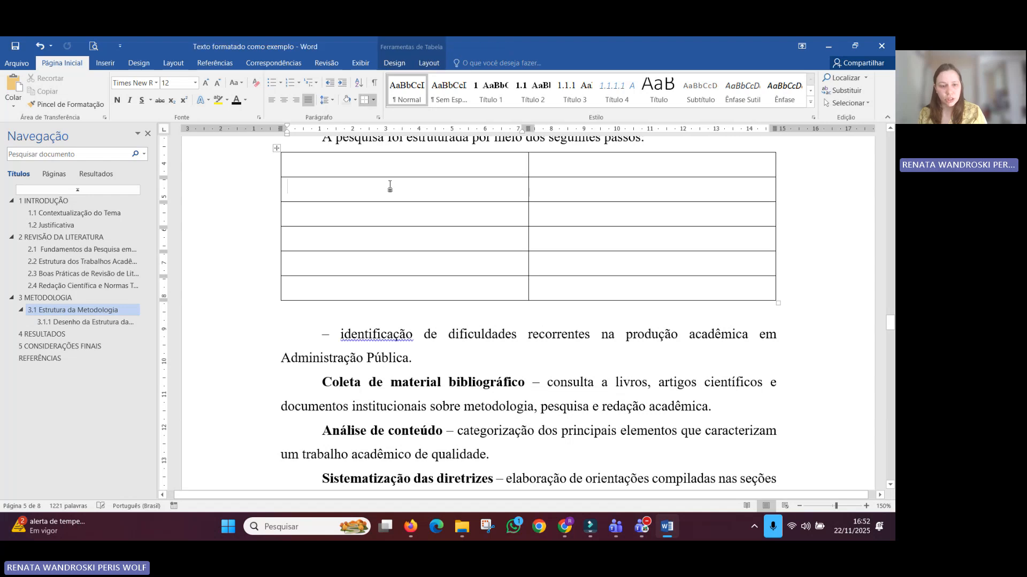
{"action": "key", "text": "ctrl+v"}
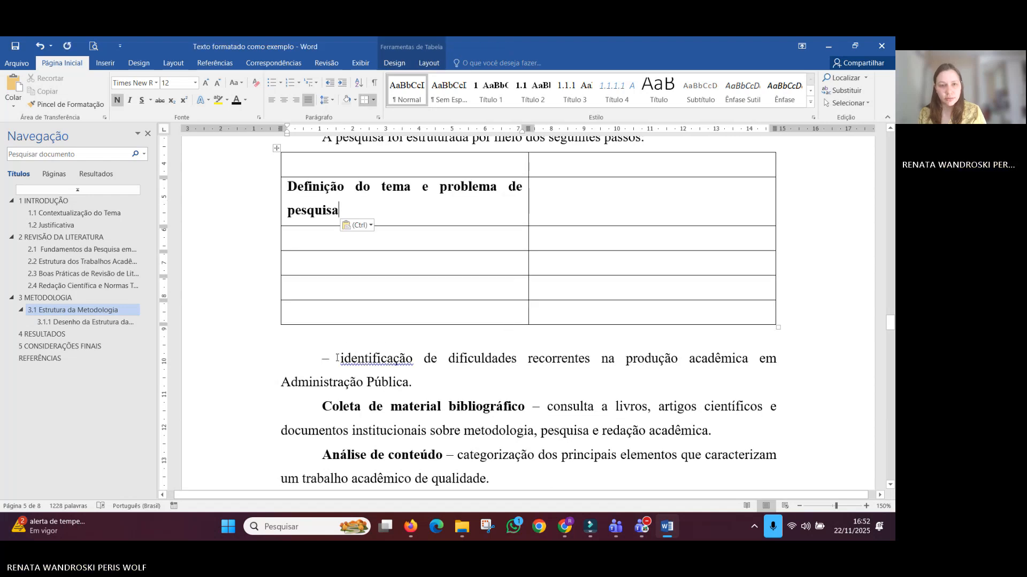
{"action": "left_click_drag", "start_coordinate": [330, 355], "coordinate": [422, 383]}
{"action": "key", "text": "ctrl+x"}
{"action": "left_click", "coordinate": [551, 201]}
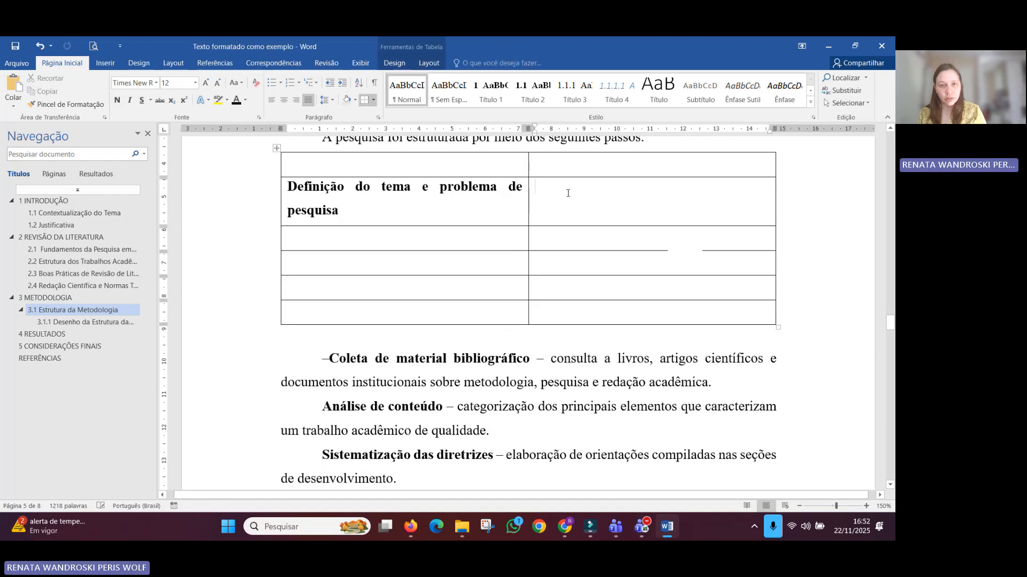
{"action": "key", "text": "ctrl+v"}
Step: Move "Coleta de material bibliográfico" and its description into the table's third row and delete the leftover dash line below the table
{"action": "left_click_drag", "start_coordinate": [330, 406], "coordinate": [538, 407]}
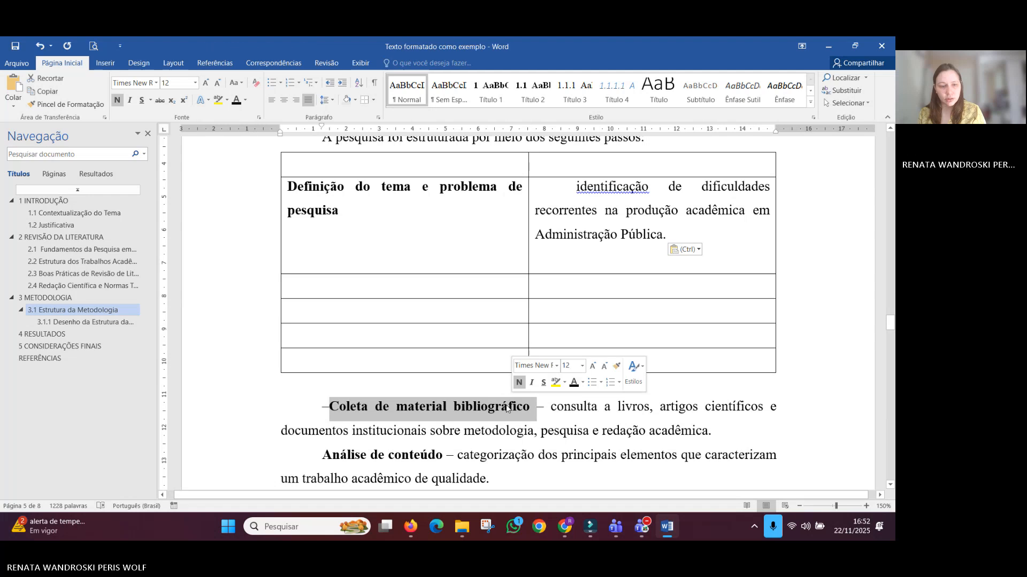
{"action": "key", "text": "ctrl+x"}
{"action": "left_click", "coordinate": [398, 283]}
{"action": "key", "text": "ctrl+v"}
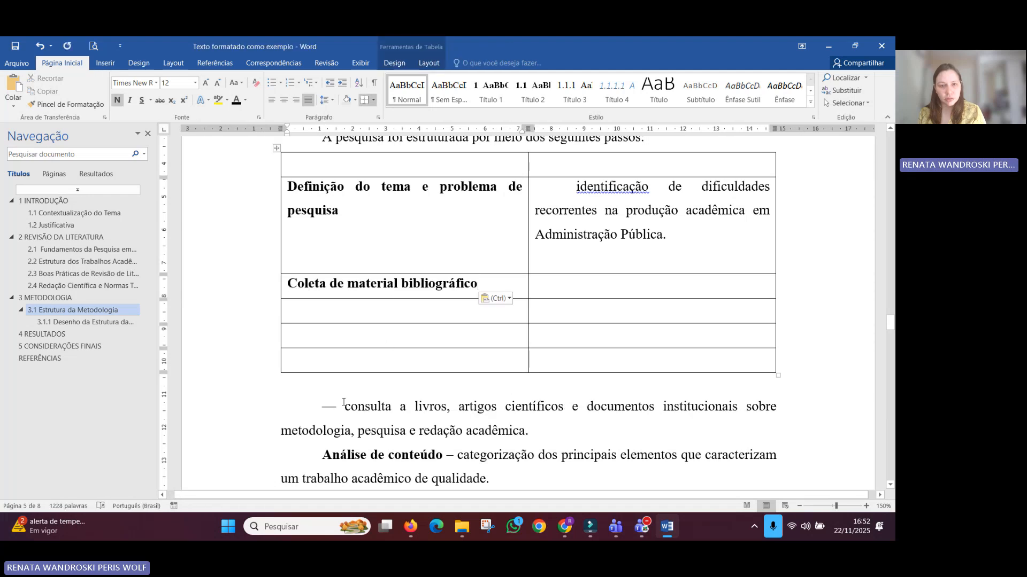
{"action": "left_click_drag", "start_coordinate": [344, 406], "coordinate": [524, 431]}
{"action": "key", "text": "ctrl+x"}
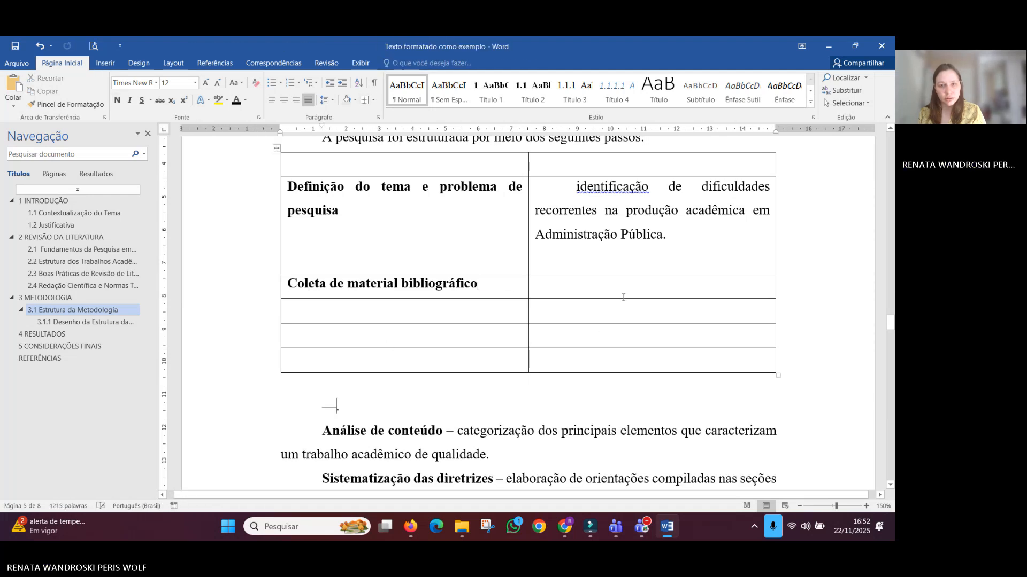
{"action": "left_click", "coordinate": [627, 291]}
{"action": "key", "text": "ctrl+v"}
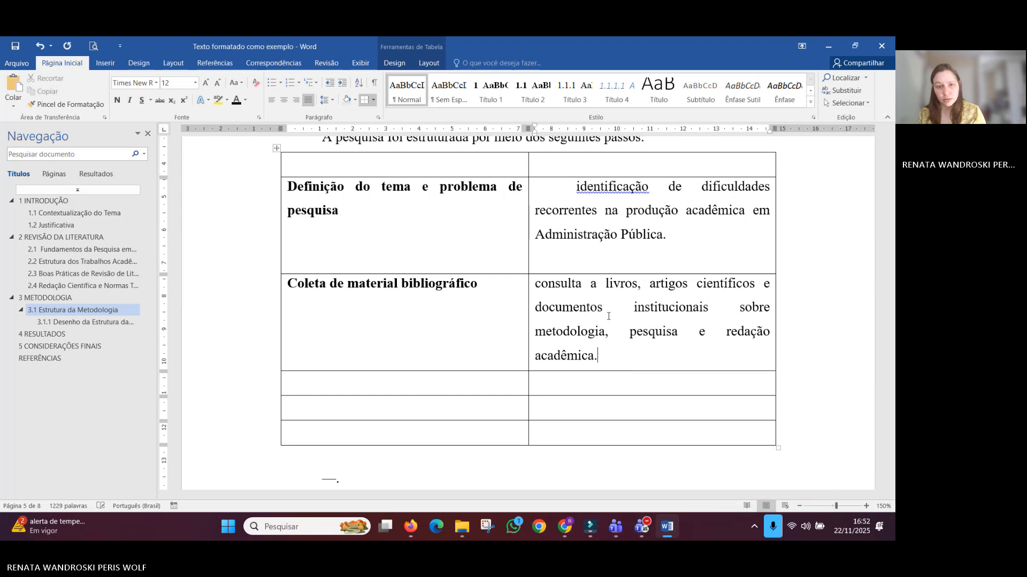
{"action": "scroll", "coordinate": [458, 403], "scroll_direction": "down", "scroll_amount": 2}
{"action": "left_click_drag", "start_coordinate": [344, 396], "coordinate": [322, 396]}
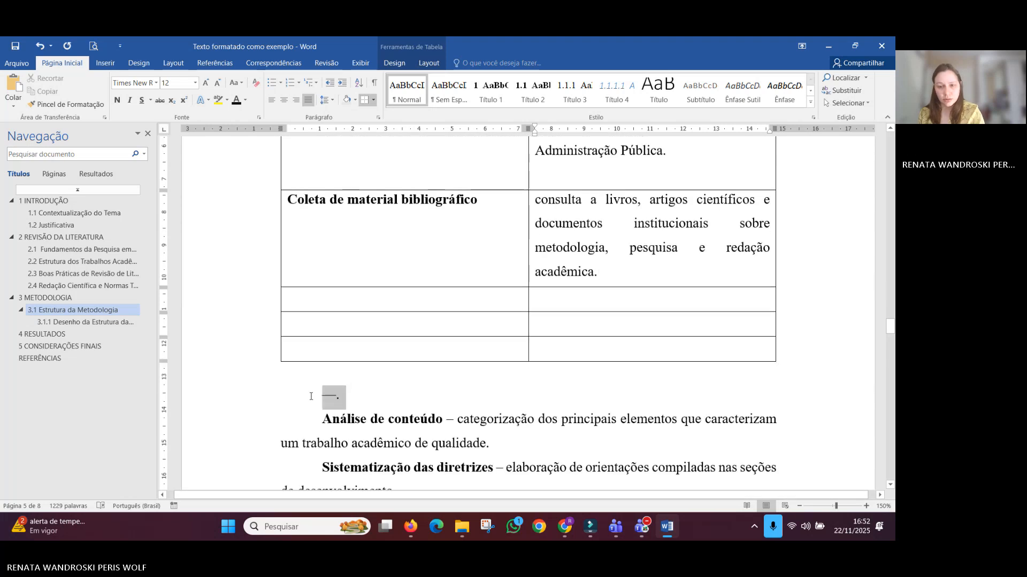
{"action": "key", "text": "Delete"}
Step: Move "Análise de conteúdo" and its description into the table's fourth row and delete the leftover dash line below the table
{"action": "left_click_drag", "start_coordinate": [443, 396], "coordinate": [322, 396]}
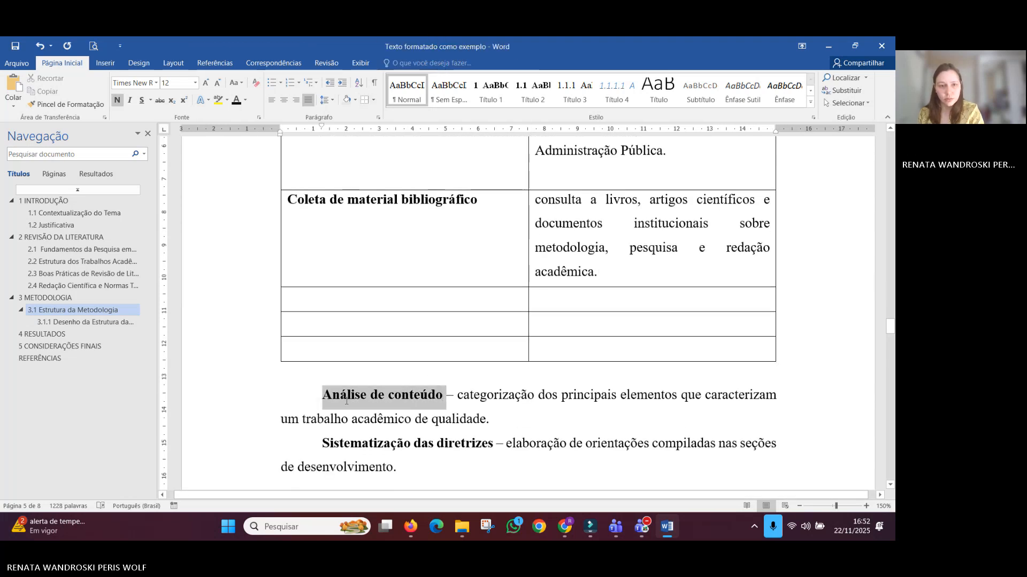
{"action": "key", "text": "ctrl+x"}
{"action": "left_click", "coordinate": [400, 296]}
{"action": "key", "text": "ctrl+v"}
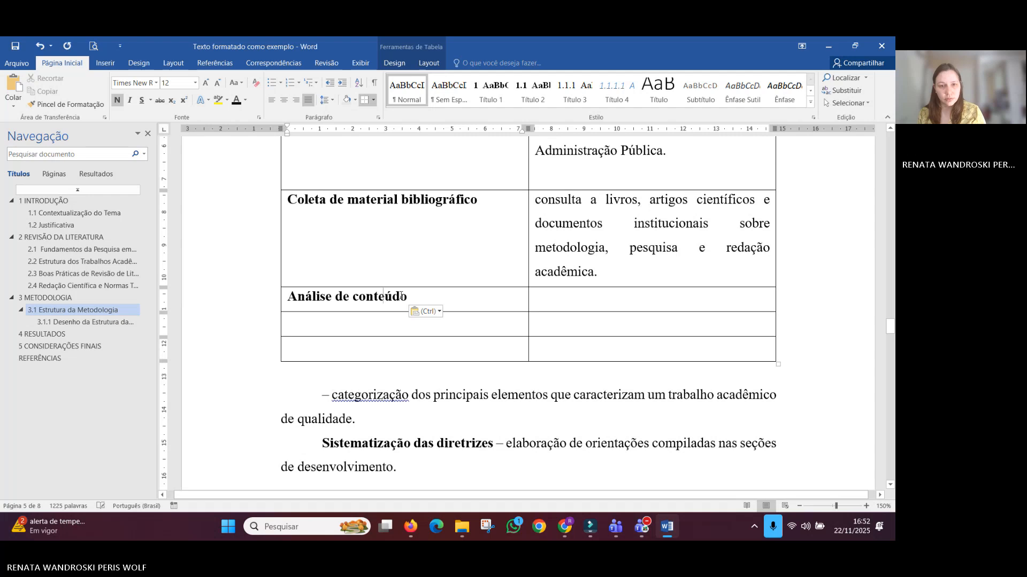
{"action": "left_click_drag", "start_coordinate": [340, 414], "coordinate": [331, 396]}
{"action": "key", "text": "ctrl+x"}
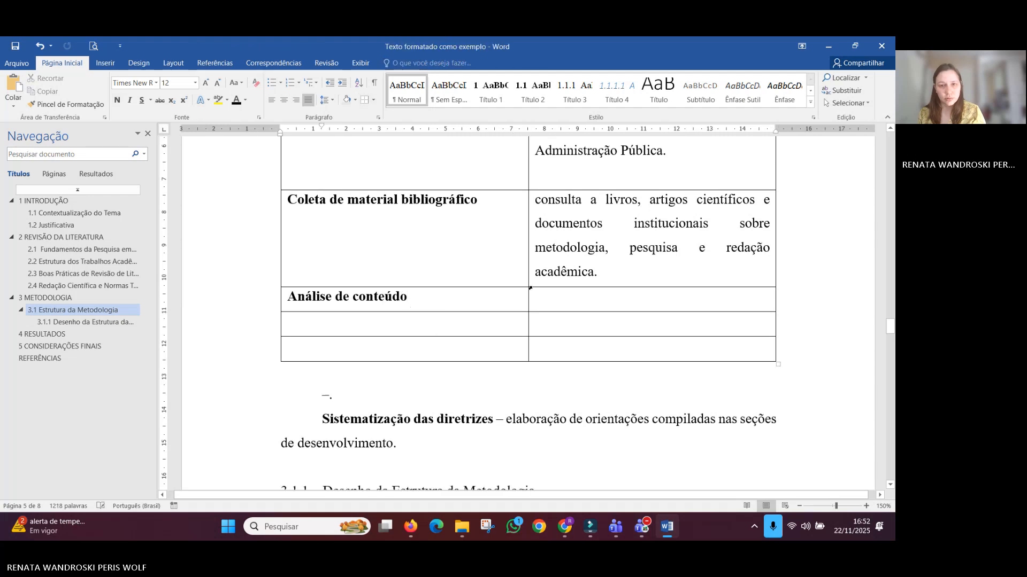
{"action": "left_click", "coordinate": [548, 294]}
{"action": "key", "text": "ctrl+v"}
{"action": "scroll", "coordinate": [427, 321], "scroll_direction": "down", "scroll_amount": 3}
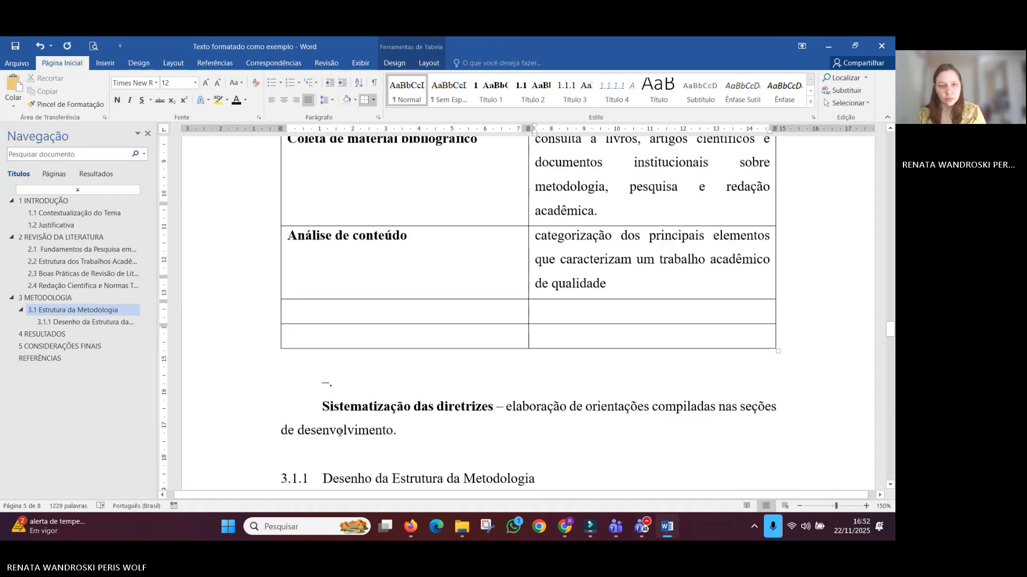
{"action": "left_click_drag", "start_coordinate": [338, 366], "coordinate": [308, 370]}
{"action": "key", "text": "Delete"}
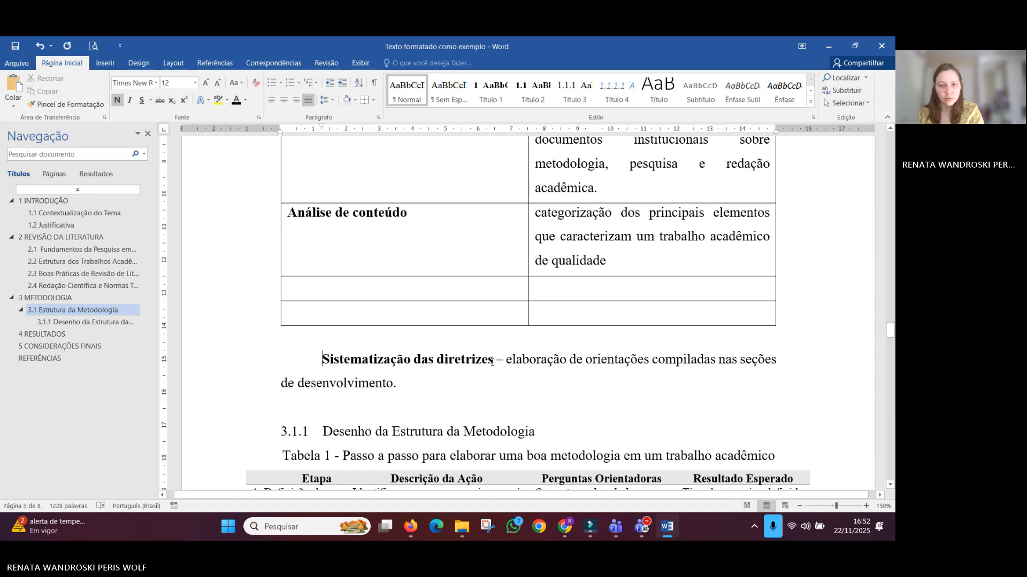
Step: Move "Sistematização das diretrizes" into the first cell of the table's fifth row
{"action": "left_click_drag", "start_coordinate": [494, 367], "coordinate": [347, 377]}
{"action": "key", "text": "ctrl+x"}
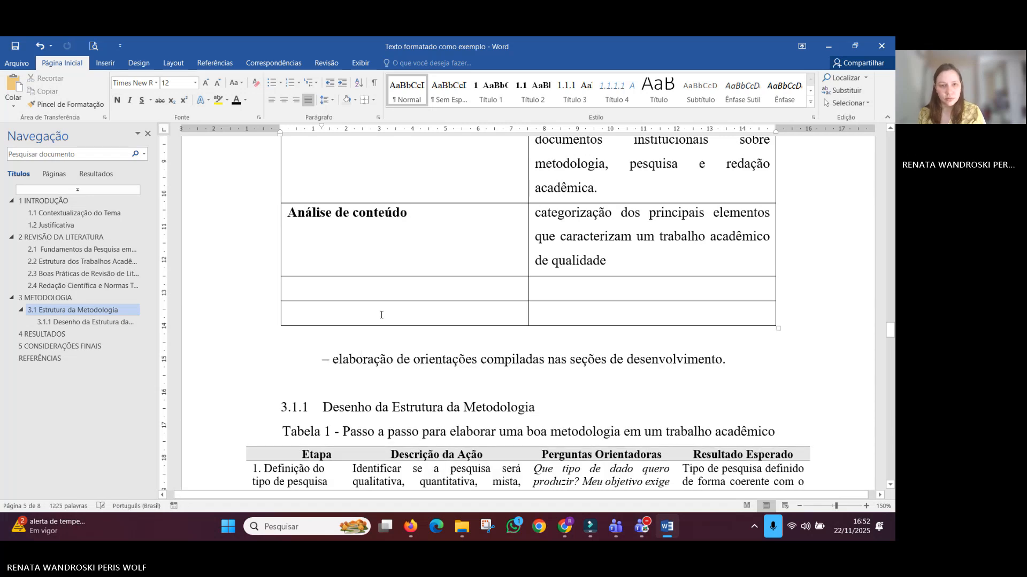
{"action": "left_click", "coordinate": [412, 282]}
{"action": "key", "text": "ctrl+v"}
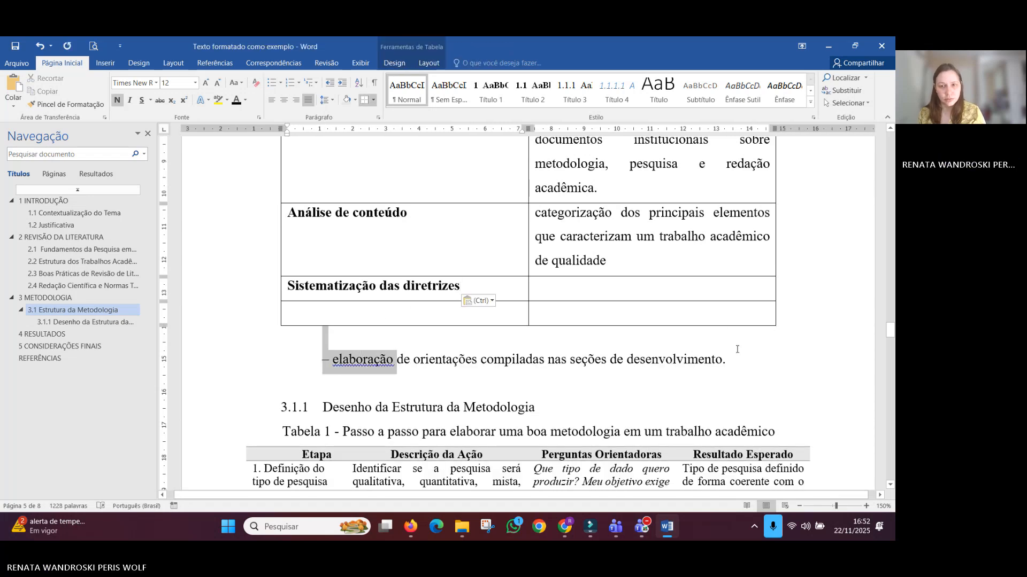
Step: Move the text "elaboração de orientações compiladas nas seções de desenvolvimento." into the empty cell beside "Sistematização das diretrizes"
{"action": "left_click_drag", "start_coordinate": [737, 349], "coordinate": [737, 349]}
{"action": "key", "text": "ctrl+x"}
{"action": "left_click", "coordinate": [743, 289]}
{"action": "key", "text": "ctrl+v"}
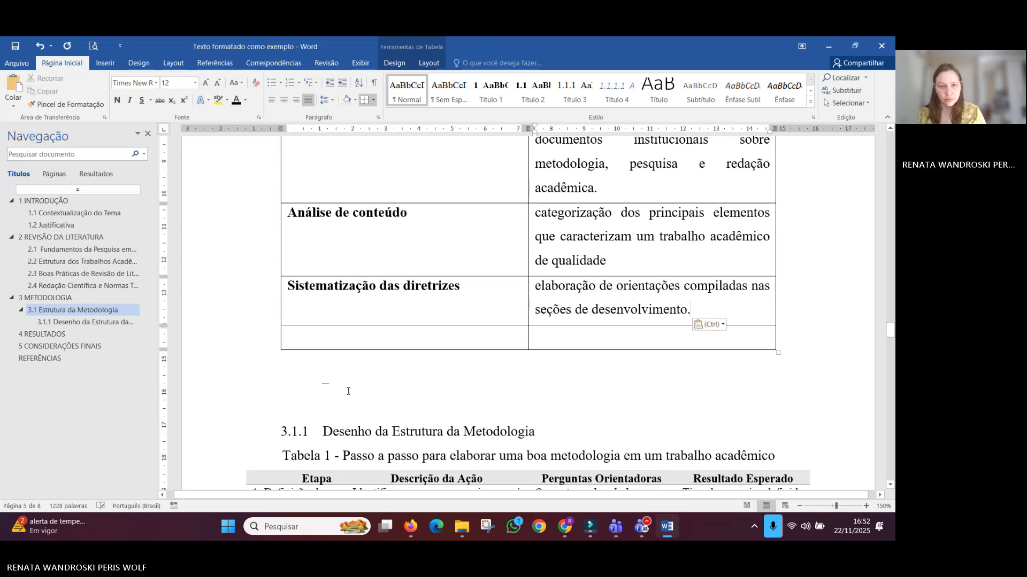
Step: Delete the leftover dash and blank lines below the table, and remove the table's empty last row
{"action": "left_click", "coordinate": [348, 392]}
{"action": "key", "text": "BackSpace"}
{"action": "key", "text": "Delete"}
{"action": "key", "text": "Delete"}
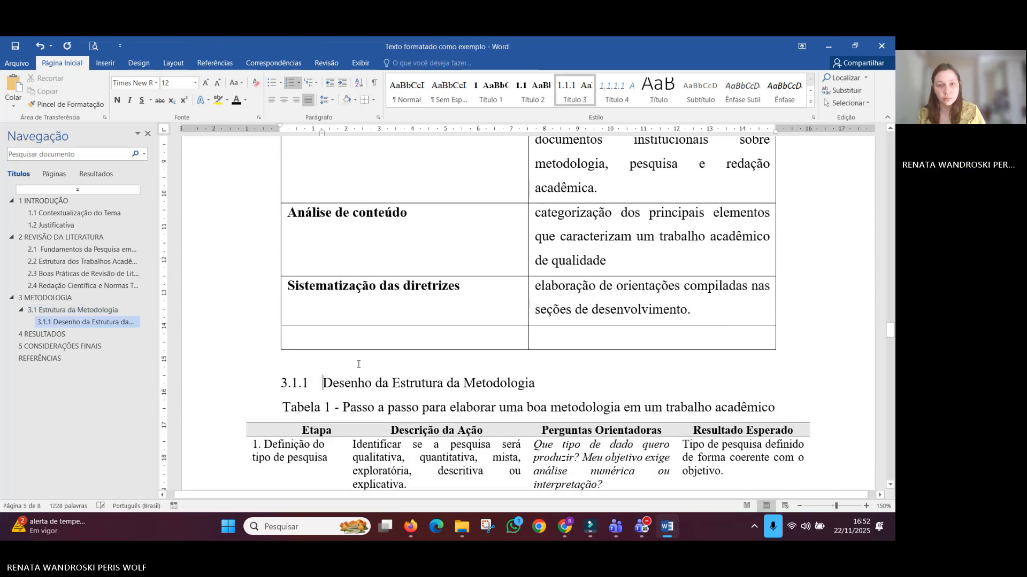
{"action": "left_click_drag", "start_coordinate": [395, 337], "coordinate": [615, 338]}
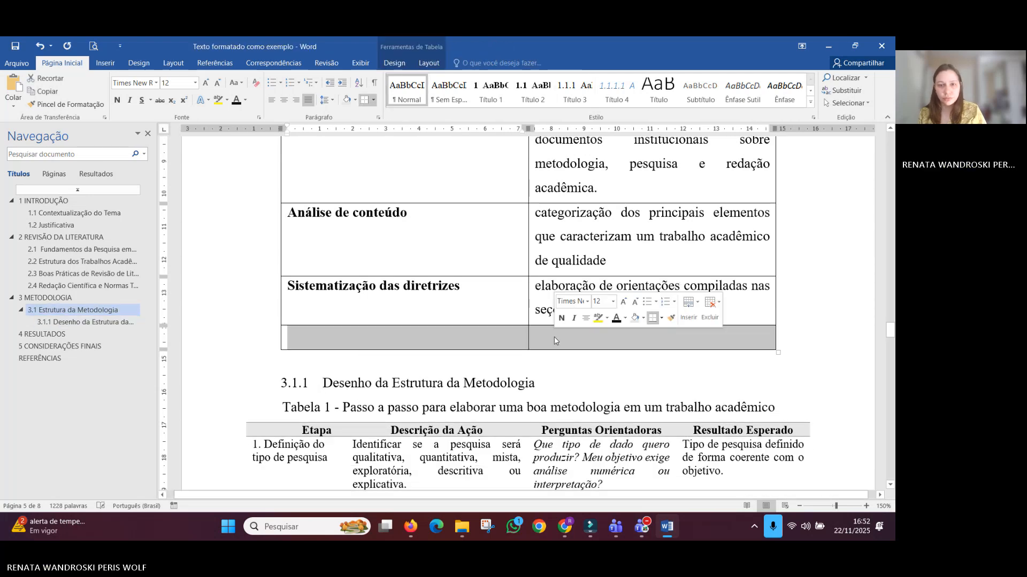
{"action": "left_click", "coordinate": [710, 305]}
{"action": "left_click", "coordinate": [720, 363]}
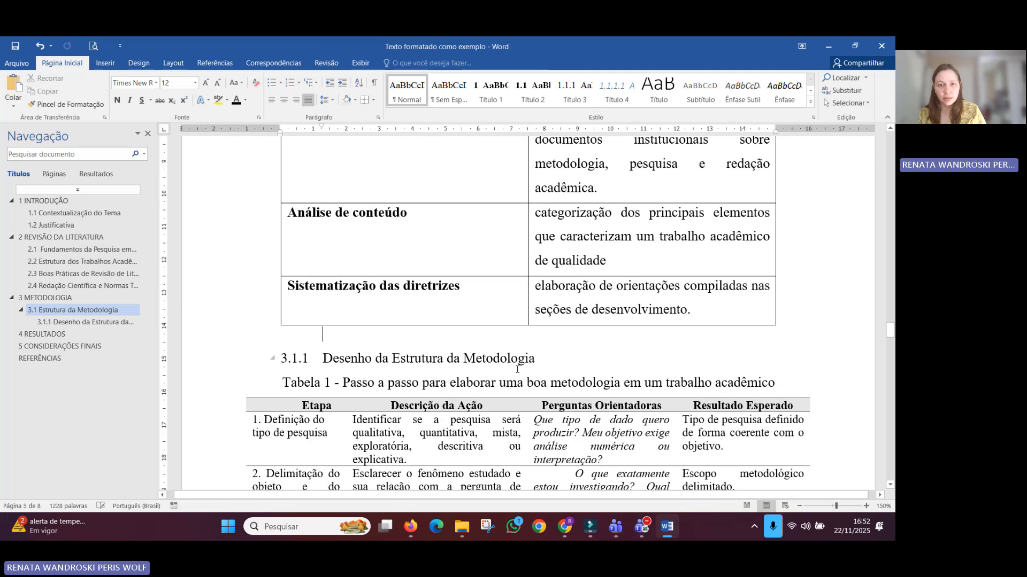
Step: Remove the indent from the first description cell and capitalize its opening word as "Identificação"
{"action": "scroll", "coordinate": [577, 319], "scroll_direction": "up", "scroll_amount": 8}
{"action": "left_click", "coordinate": [577, 319]}
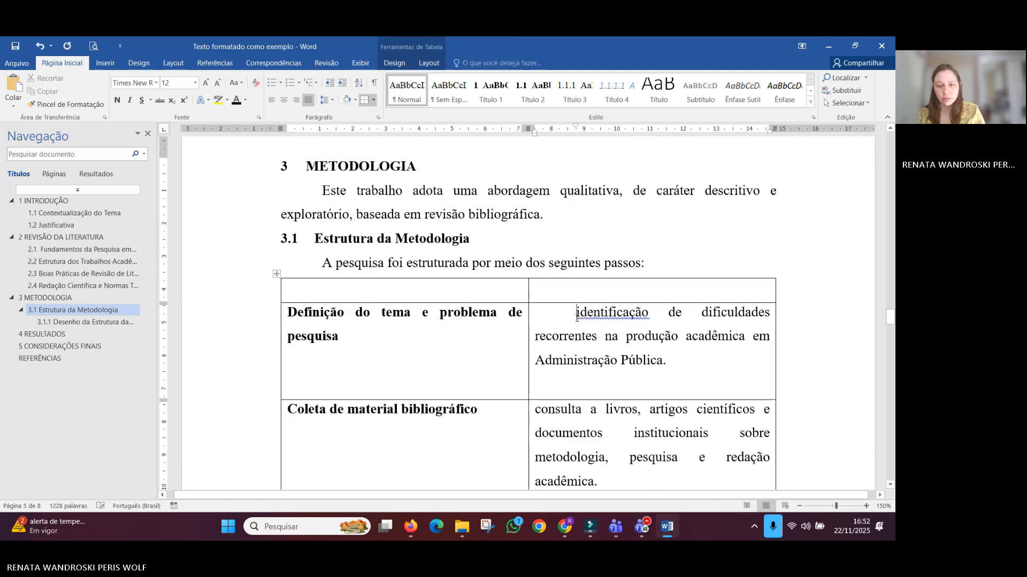
{"action": "key", "text": "BackSpace"}
{"action": "key", "text": "Delete"}
{"action": "type", "text": "I"}
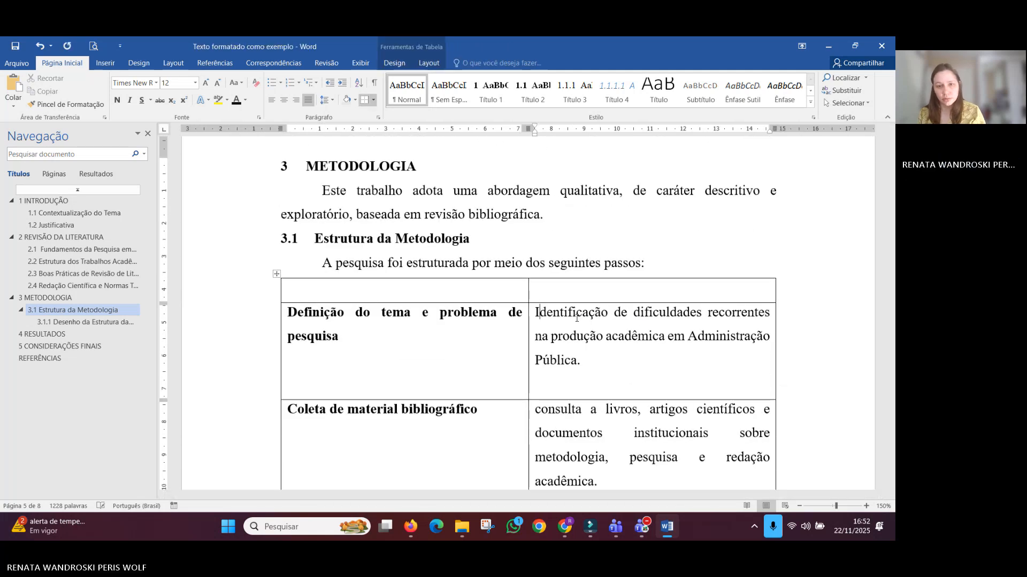
Step: Capitalize the opening words of the other three description cells as "Consulta", "Categorização" and "Elaboração"
{"action": "left_click_drag", "start_coordinate": [536, 410], "coordinate": [540, 409]}
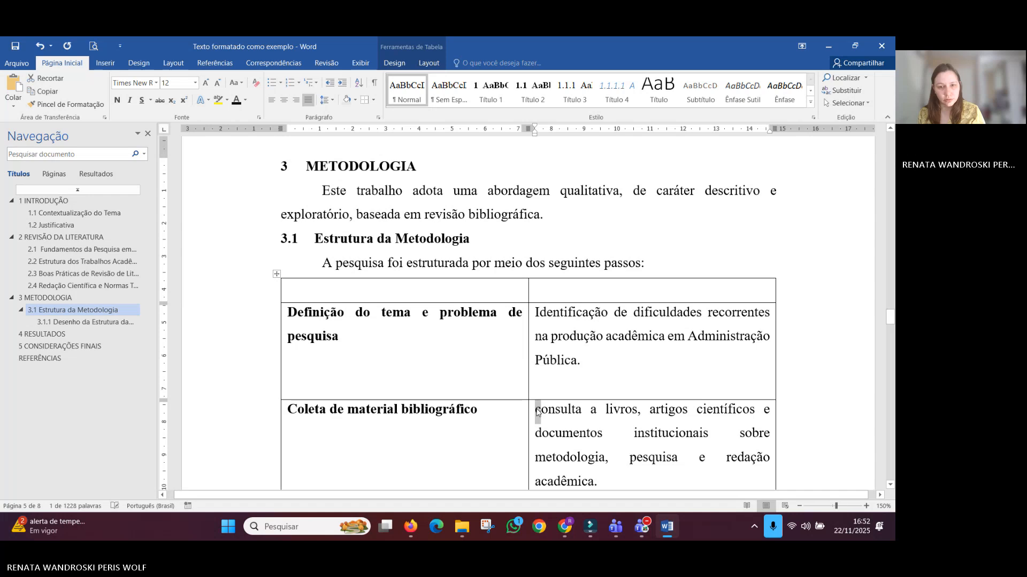
{"action": "type", "text": "C"}
{"action": "scroll", "coordinate": [537, 387], "scroll_direction": "down", "scroll_amount": 3}
{"action": "type", "text": "C"}
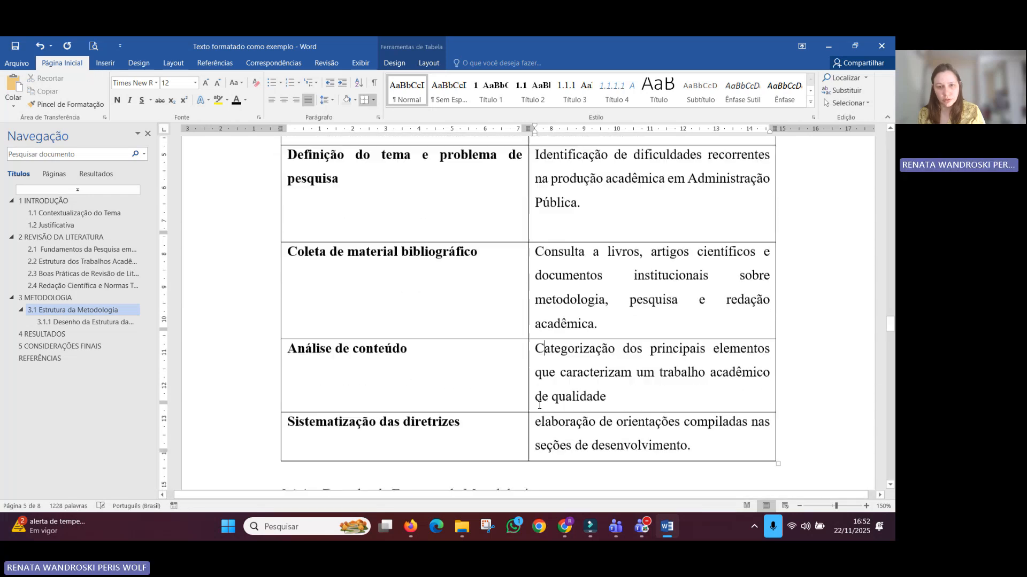
{"action": "scroll", "coordinate": [537, 380], "scroll_direction": "down", "scroll_amount": 2}
{"action": "left_click_drag", "start_coordinate": [535, 412], "coordinate": [540, 412]}
{"action": "type", "text": "E"}
{"action": "scroll", "coordinate": [536, 411], "scroll_direction": "down", "scroll_amount": 3}
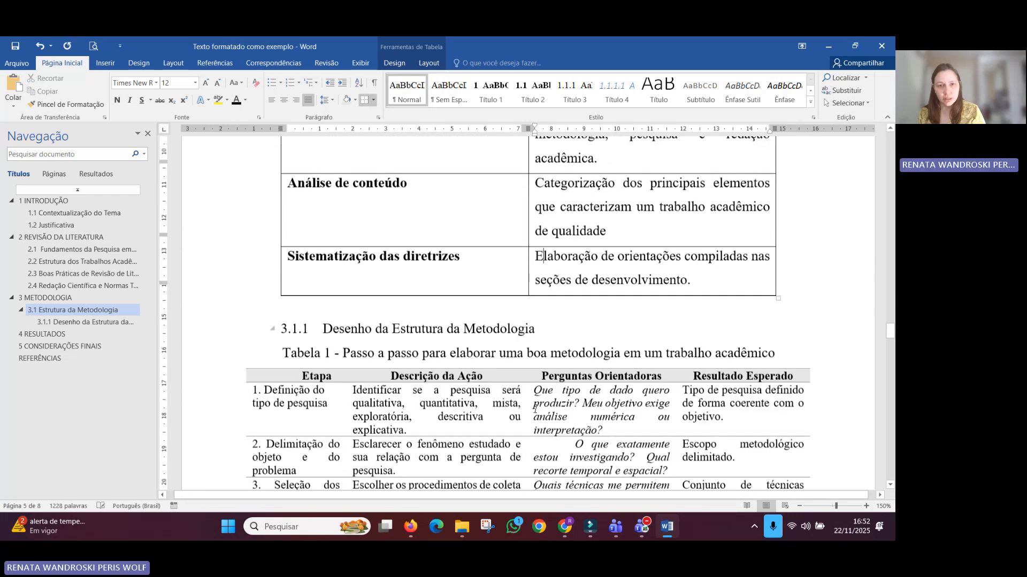
Step: Shade both cells of the empty first table row light gray
{"action": "scroll", "coordinate": [433, 289], "scroll_direction": "up", "scroll_amount": 5}
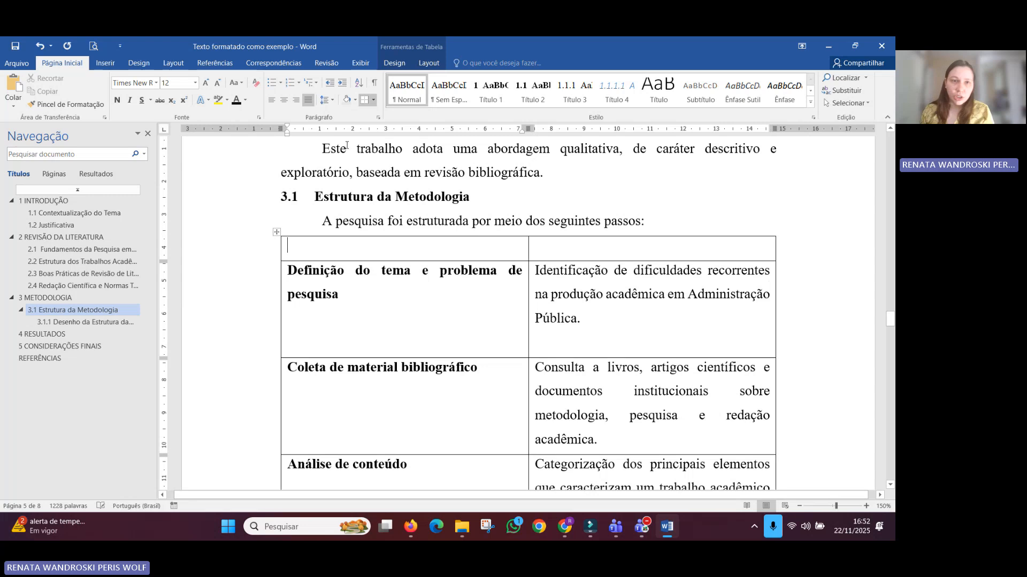
{"action": "left_click", "coordinate": [347, 104]}
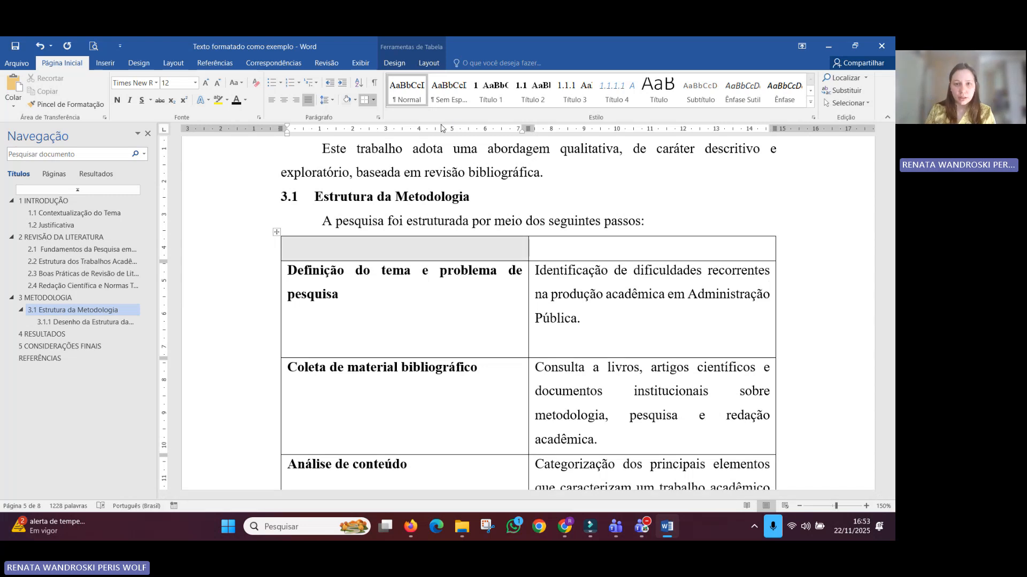
{"action": "key", "text": "Tab"}
{"action": "left_click", "coordinate": [347, 102]}
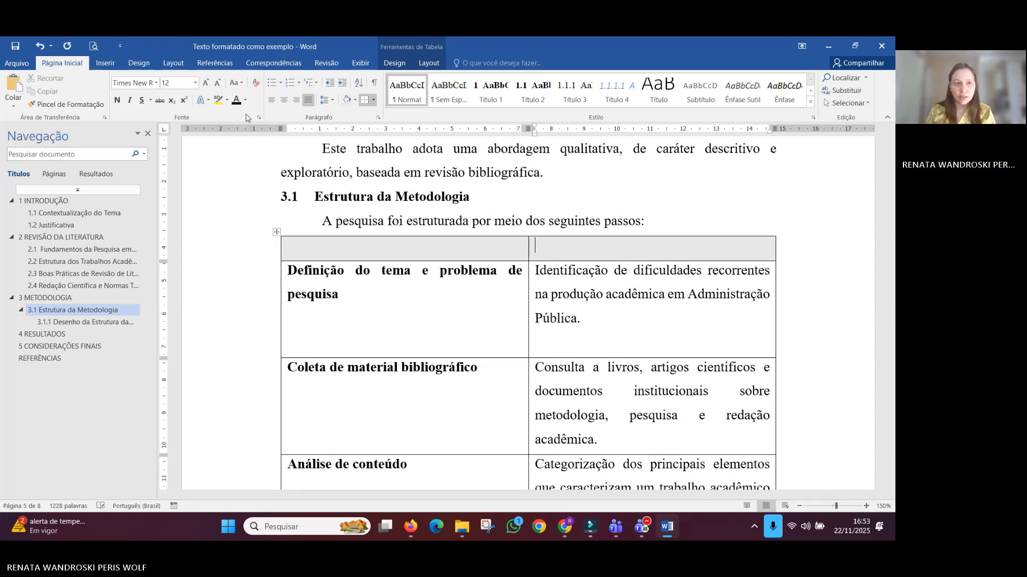
Step: Enter the bold, centered column headings "Etapa" and "Descrição" in the shaded first row
{"action": "left_click", "coordinate": [117, 100]}
{"action": "key", "text": "ctrl+n"}
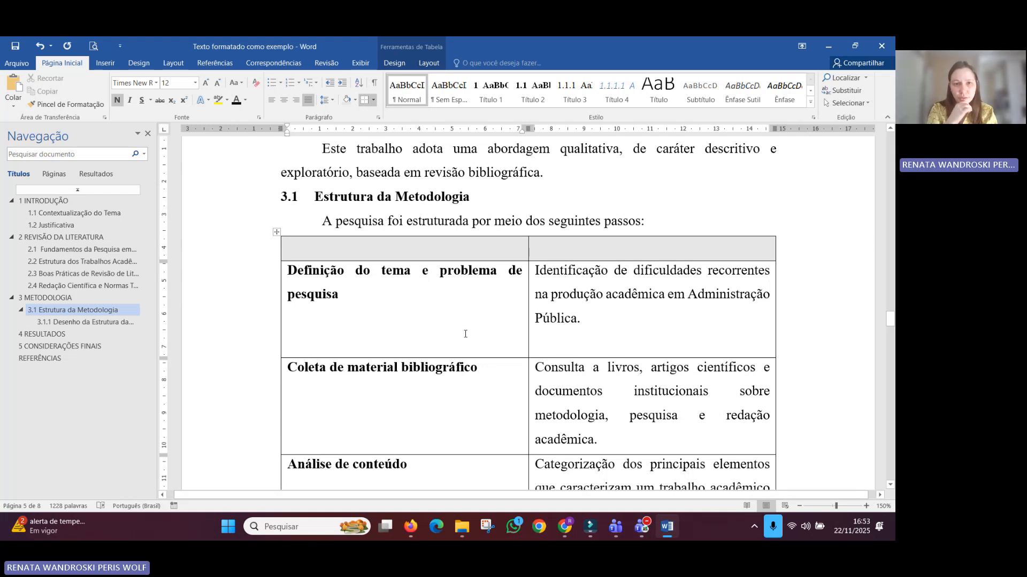
{"action": "type", "text": "p"}
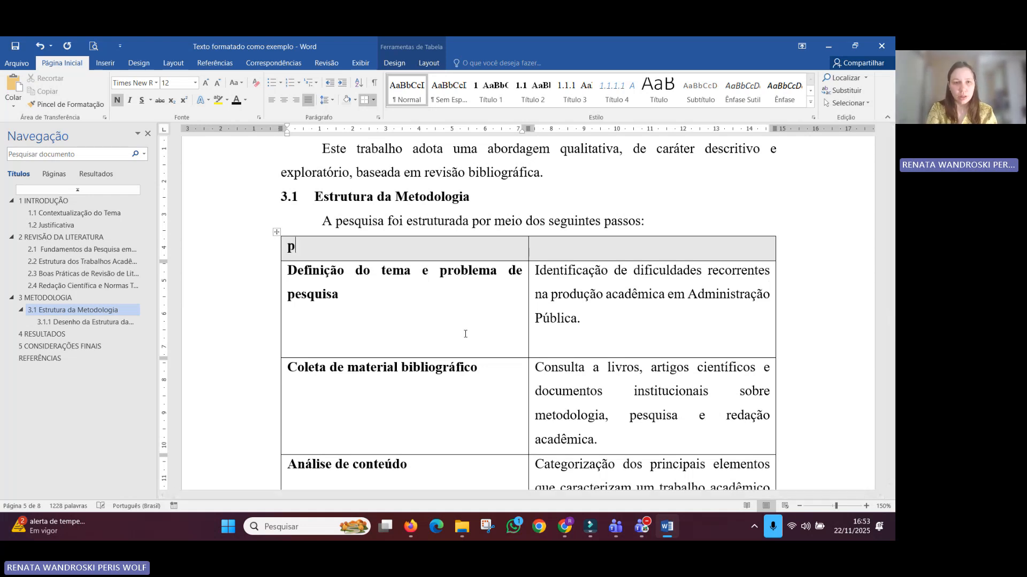
{"action": "key", "text": "BackSpace"}
{"action": "key", "text": "BackSpace"}
{"action": "type", "text": "E"}
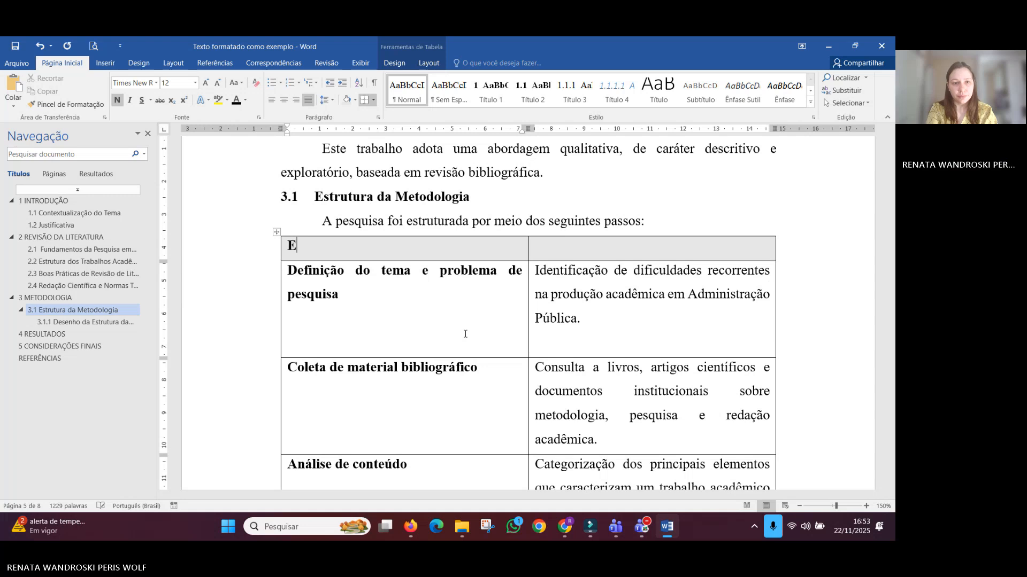
{"action": "type", "text": "Ds"}
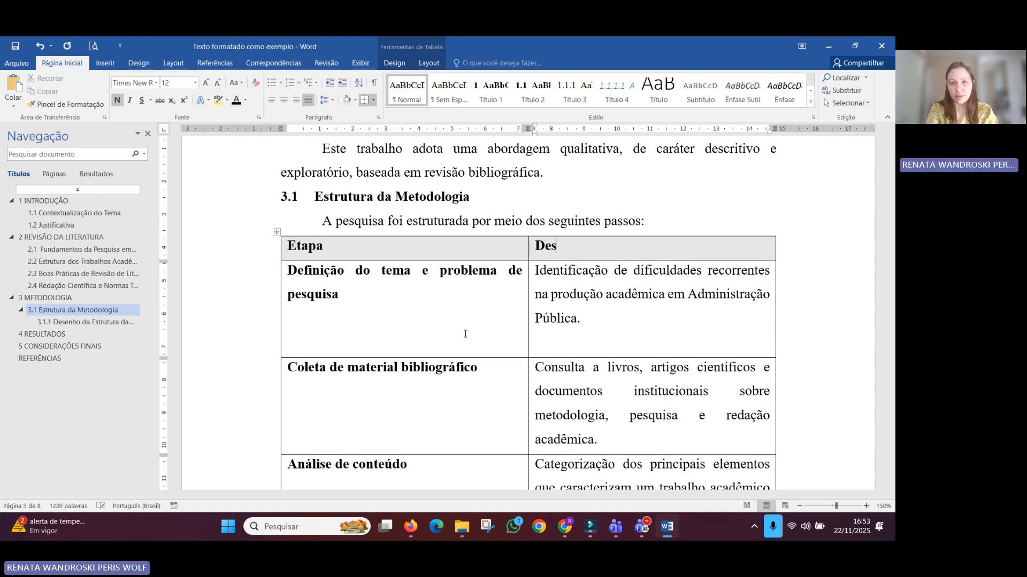
{"action": "type", "text": "crição"}
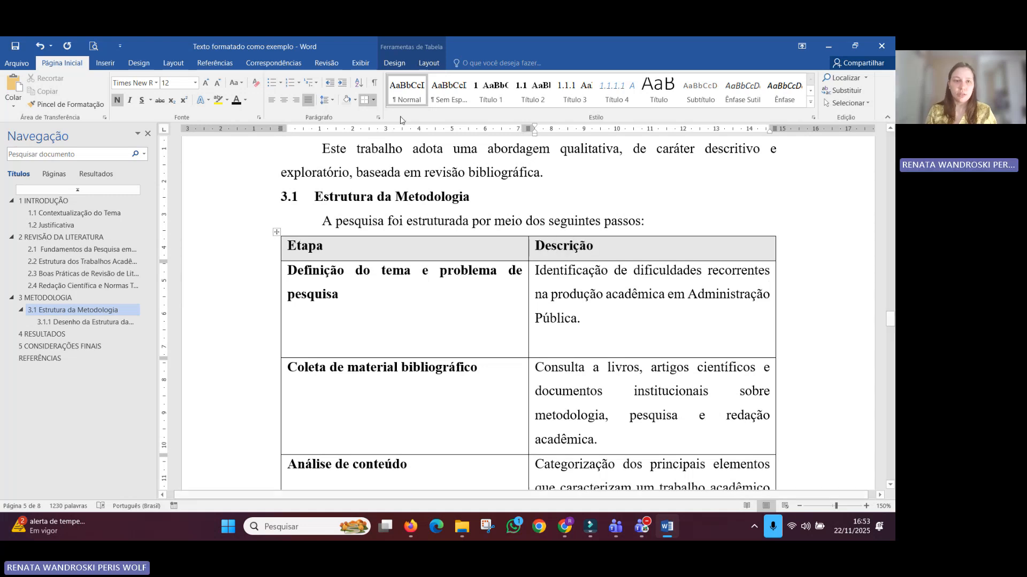
{"action": "left_click", "coordinate": [283, 100]}
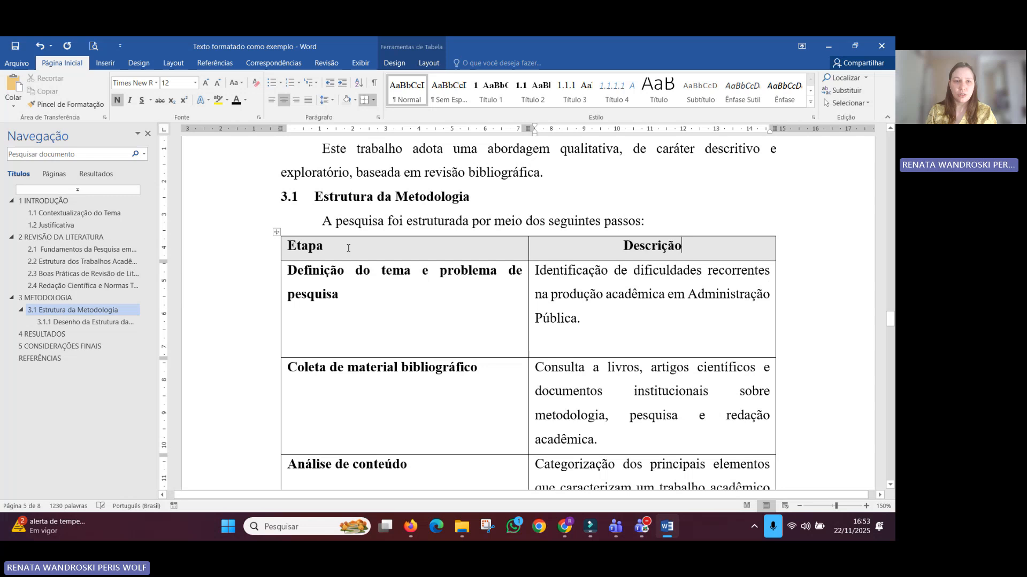
{"action": "left_click", "coordinate": [284, 100]}
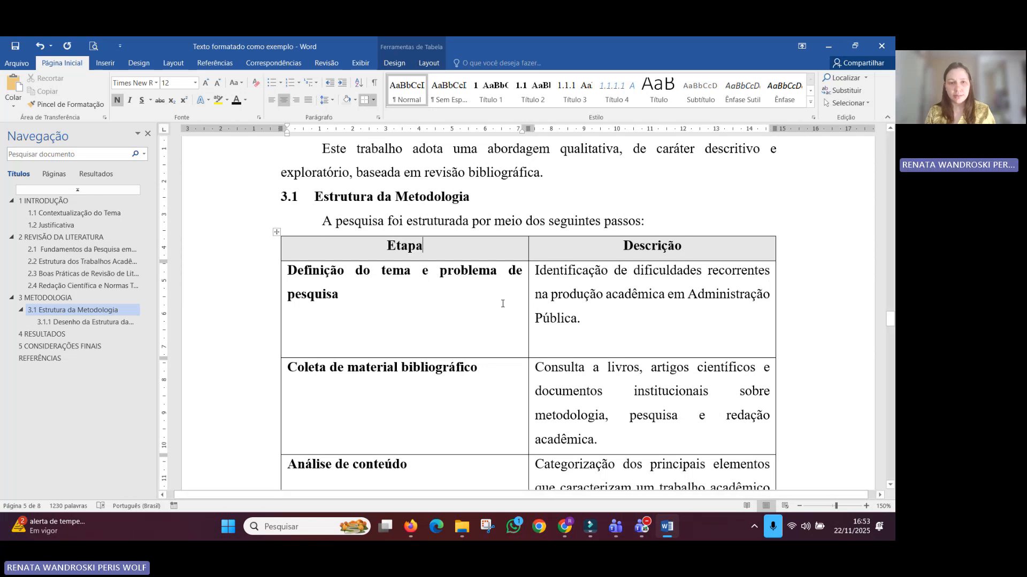
Step: Reduce the font size of the whole table to 10
{"action": "left_click", "coordinate": [276, 232]}
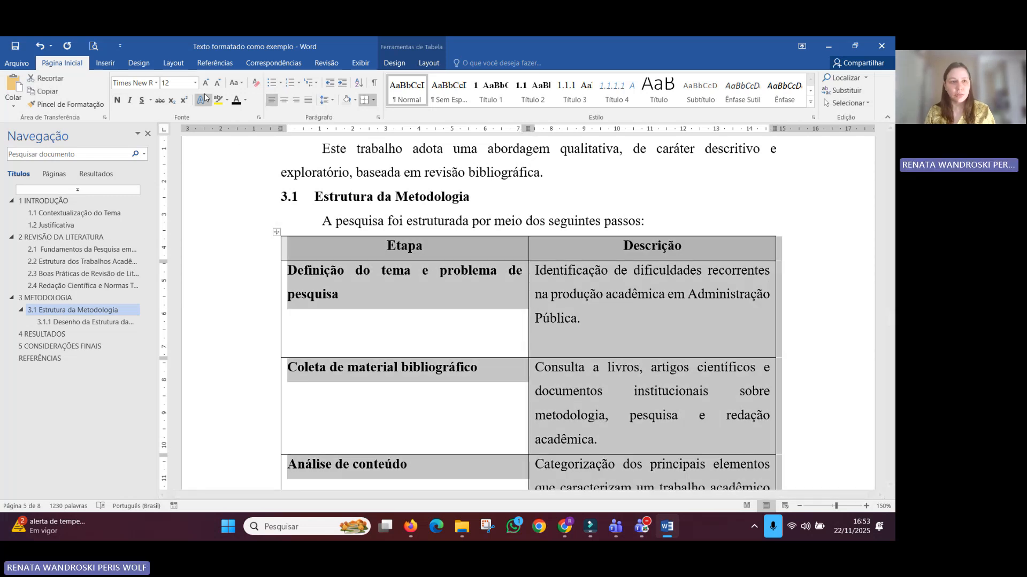
{"action": "left_click", "coordinate": [216, 84]}
{"action": "left_click", "coordinate": [217, 84]}
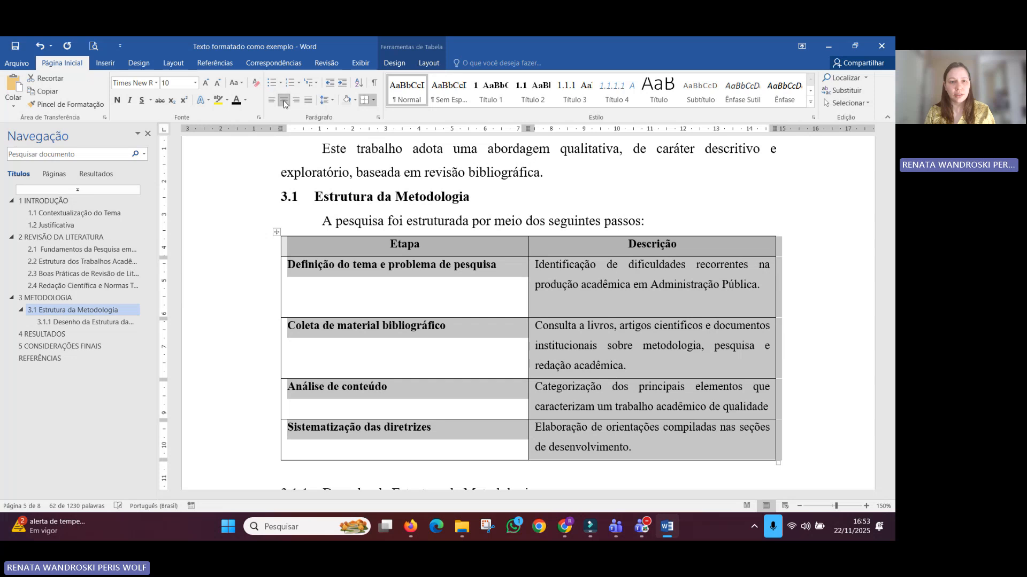
{"action": "left_click", "coordinate": [342, 280]}
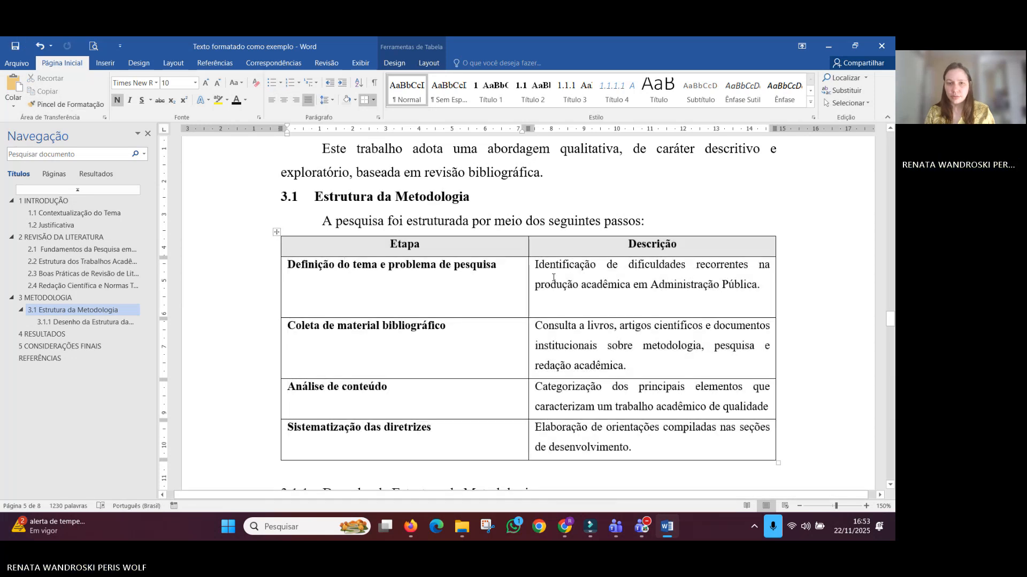
Step: Remove bold from the four entries under "Etapa" and delete the blank line in the first description cell
{"action": "left_click_drag", "start_coordinate": [467, 280], "coordinate": [465, 436]}
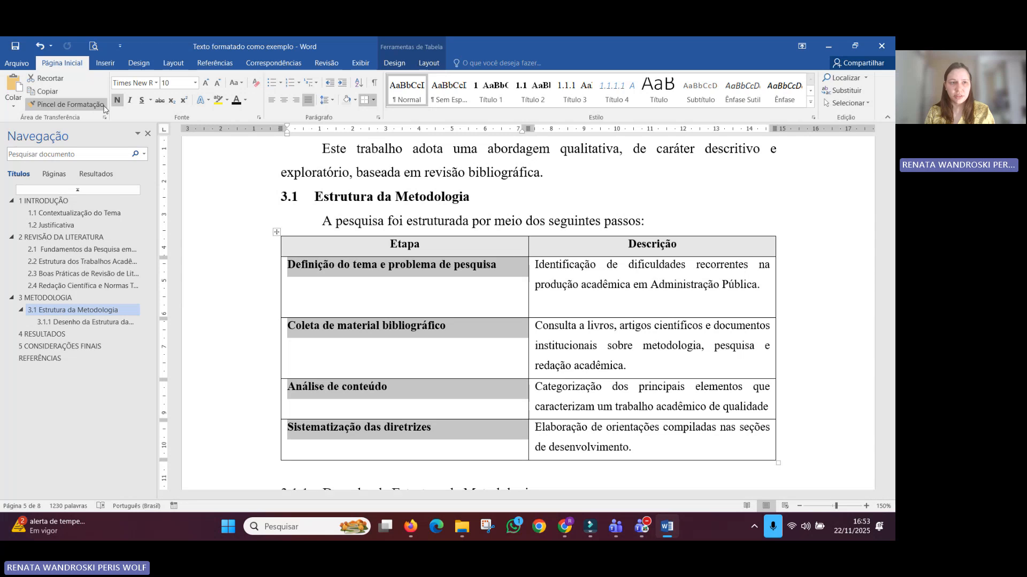
{"action": "left_click", "coordinate": [119, 101]}
{"action": "left_click", "coordinate": [496, 266]}
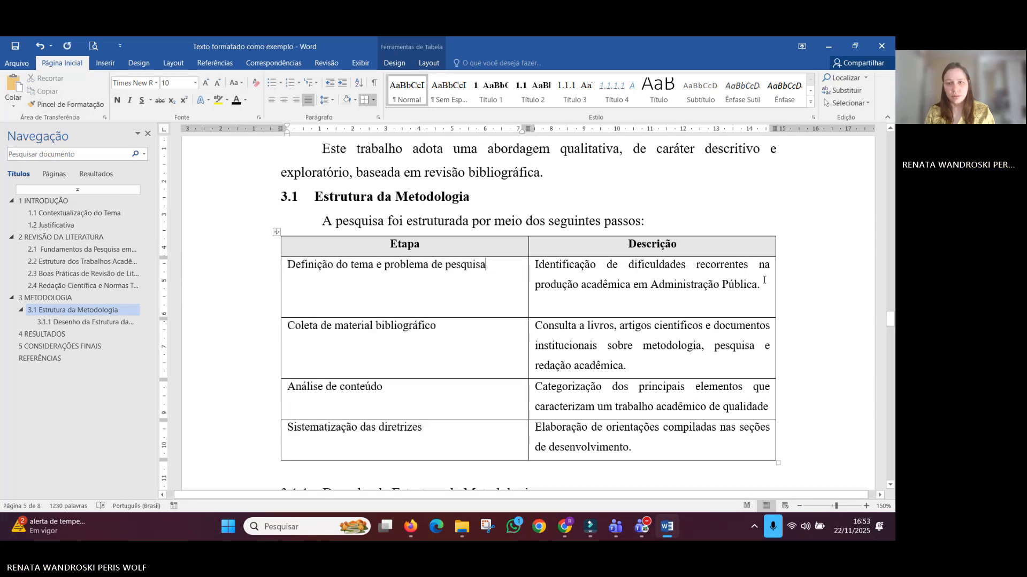
{"action": "key", "text": "Delete"}
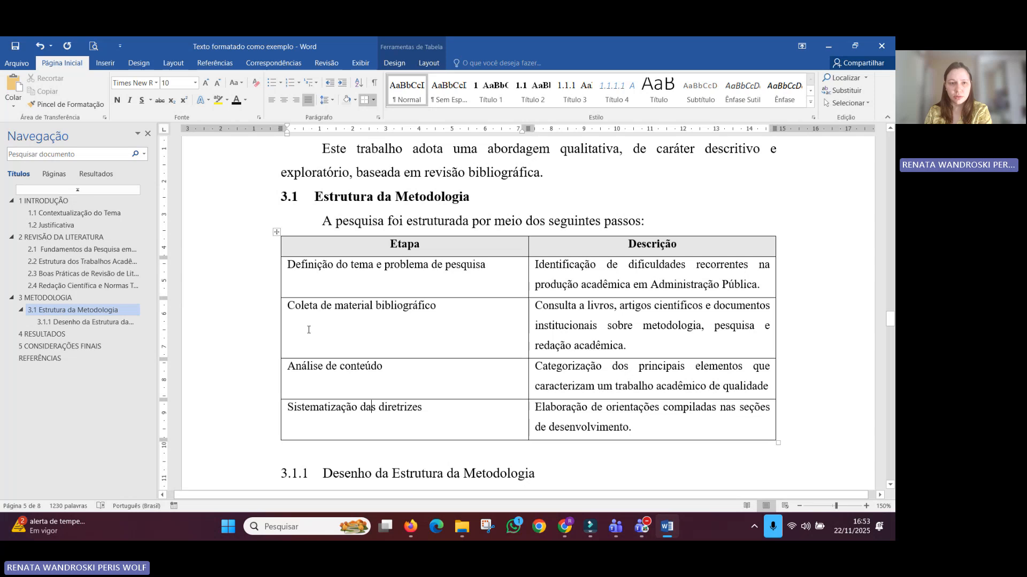
Step: Center the four entries under "Etapa" vertically in their cells while keeping them left-aligned
{"action": "left_click_drag", "start_coordinate": [300, 264], "coordinate": [299, 411]}
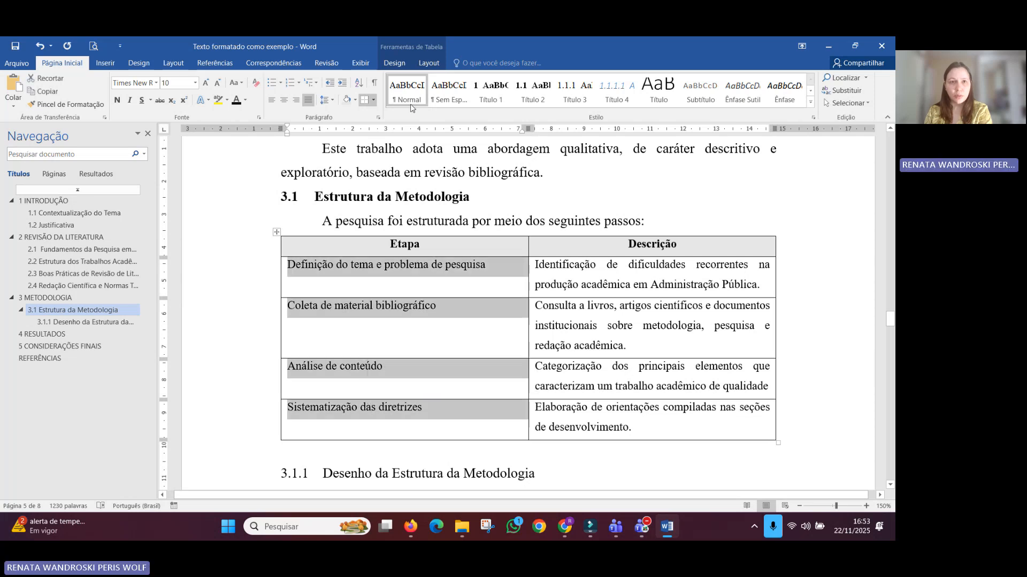
{"action": "left_click", "coordinate": [429, 64]}
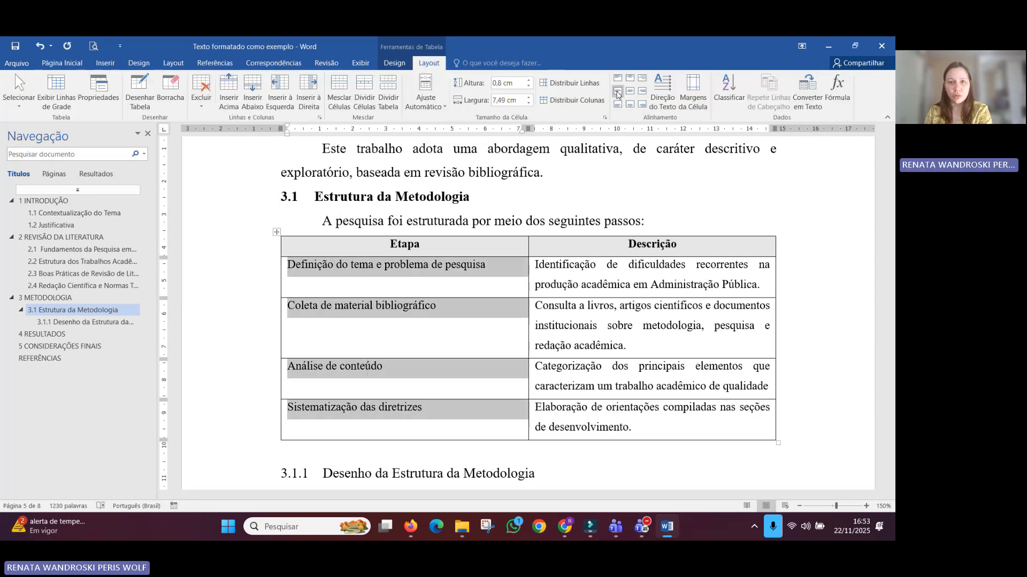
{"action": "left_click", "coordinate": [617, 93]}
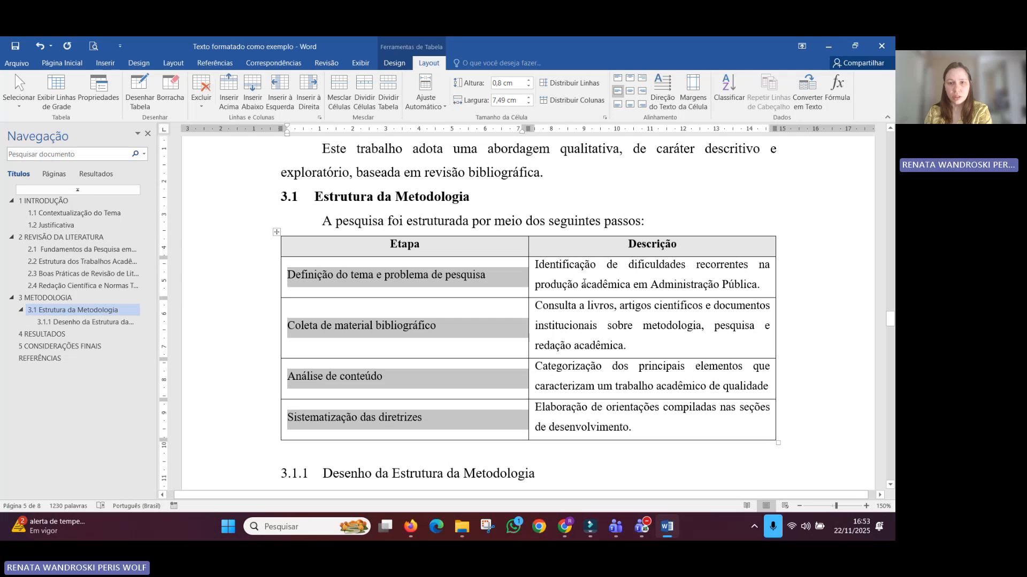
Step: Center the four description cells vertically and justify their text
{"action": "left_click_drag", "start_coordinate": [583, 283], "coordinate": [614, 426]}
{"action": "left_click", "coordinate": [630, 91]}
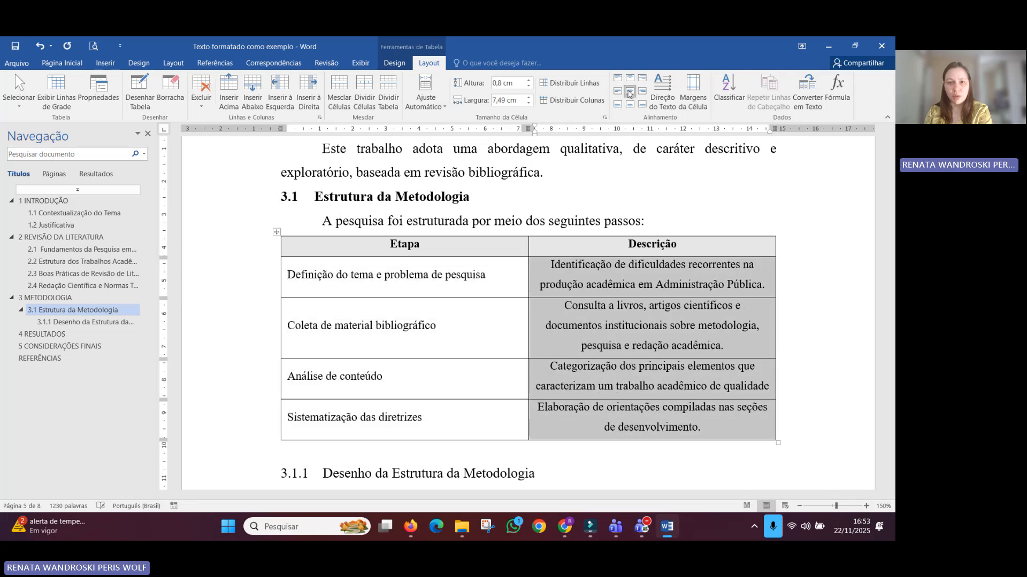
{"action": "left_click", "coordinate": [68, 67]}
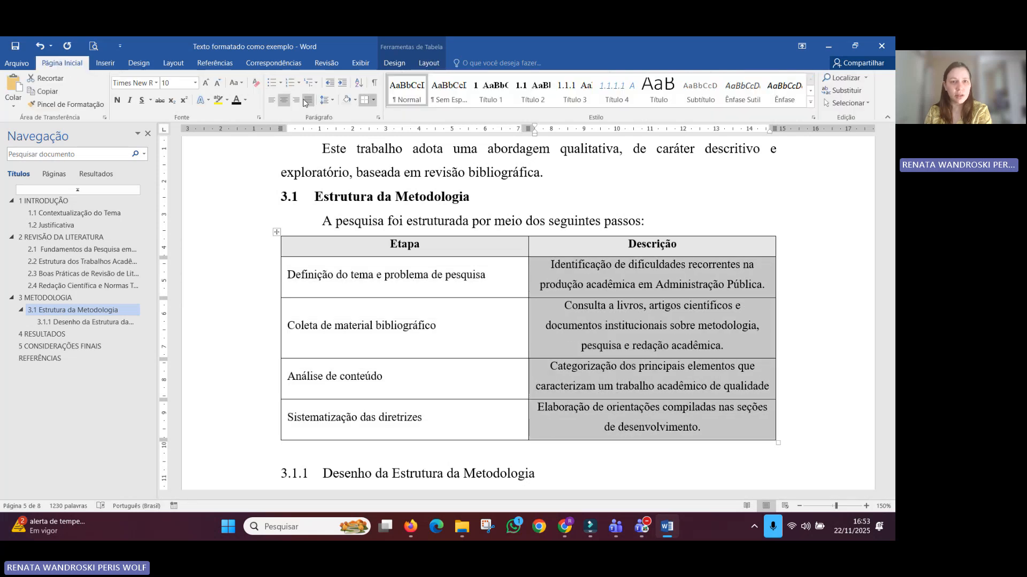
{"action": "left_click", "coordinate": [307, 101]}
{"action": "left_click", "coordinate": [657, 332]}
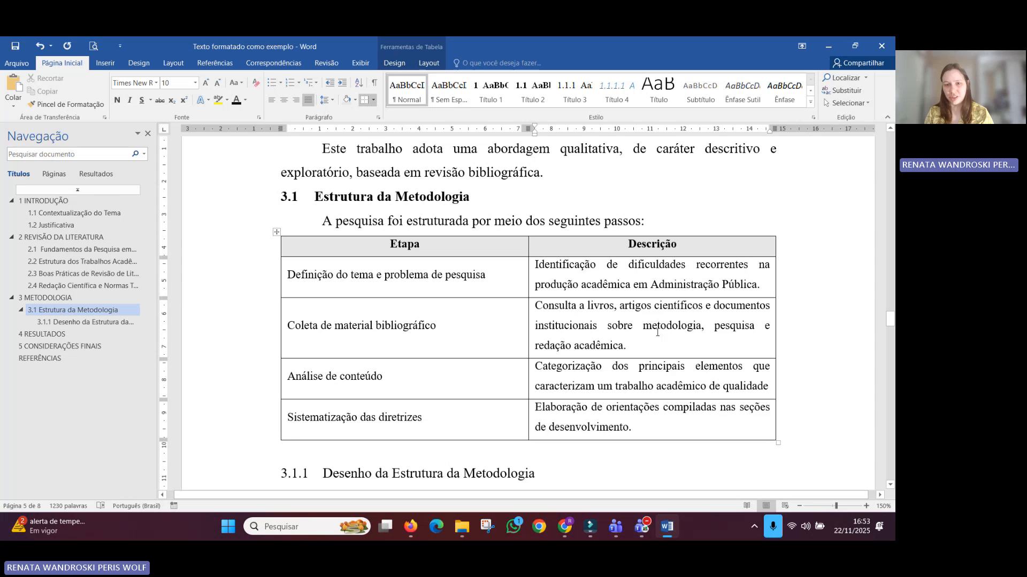
Step: Set the "Etapa" and "Descrição" row to repeat as the table's header row across pages
{"action": "scroll", "coordinate": [643, 344], "scroll_direction": "down", "scroll_amount": 1}
{"action": "left_click", "coordinate": [465, 204]}
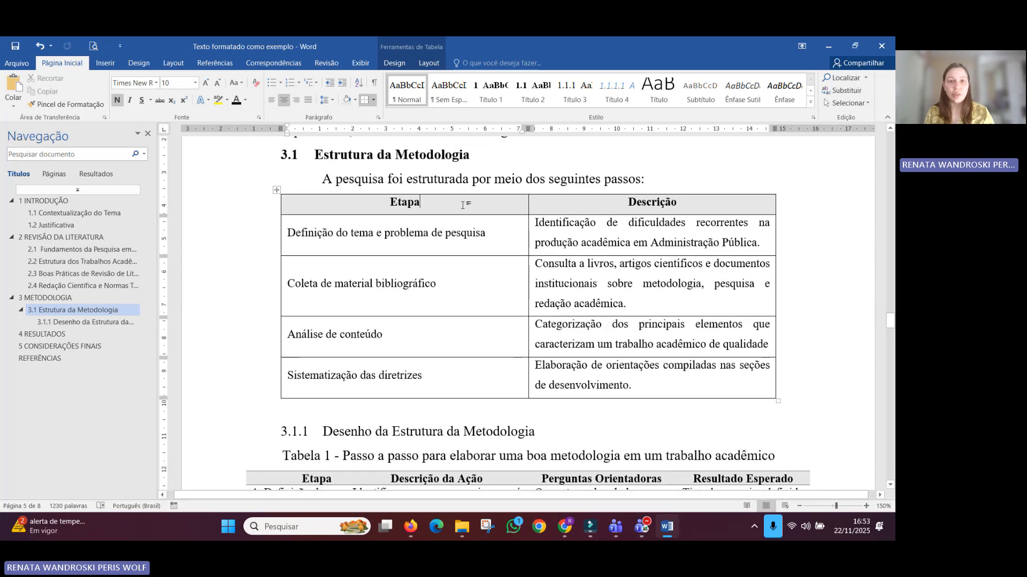
{"action": "left_click", "coordinate": [429, 63]}
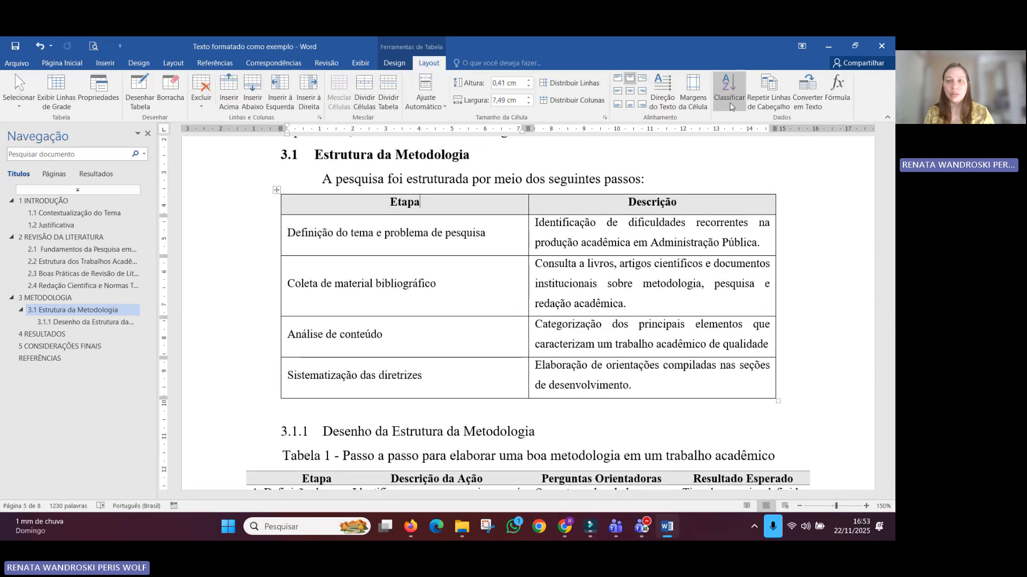
{"action": "left_click", "coordinate": [760, 100]}
{"action": "scroll", "coordinate": [604, 400], "scroll_direction": "up", "scroll_amount": 1}
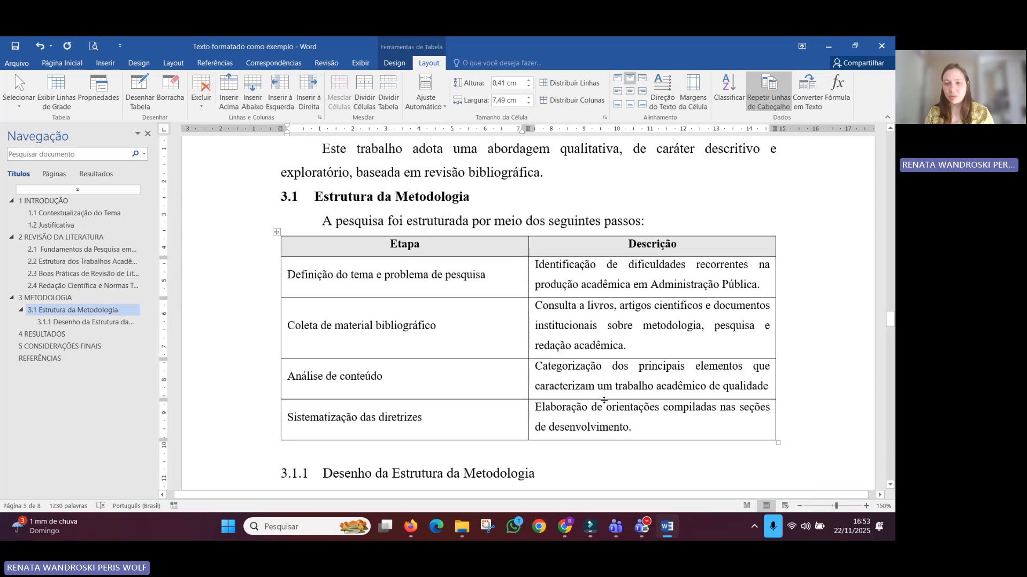
{"action": "scroll", "coordinate": [582, 368], "scroll_direction": "up", "scroll_amount": 1}
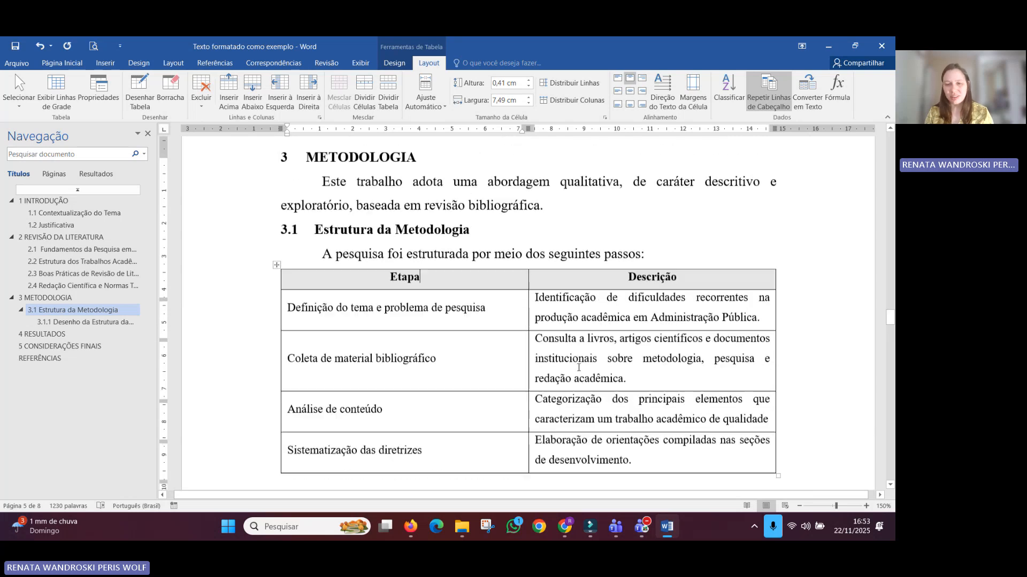
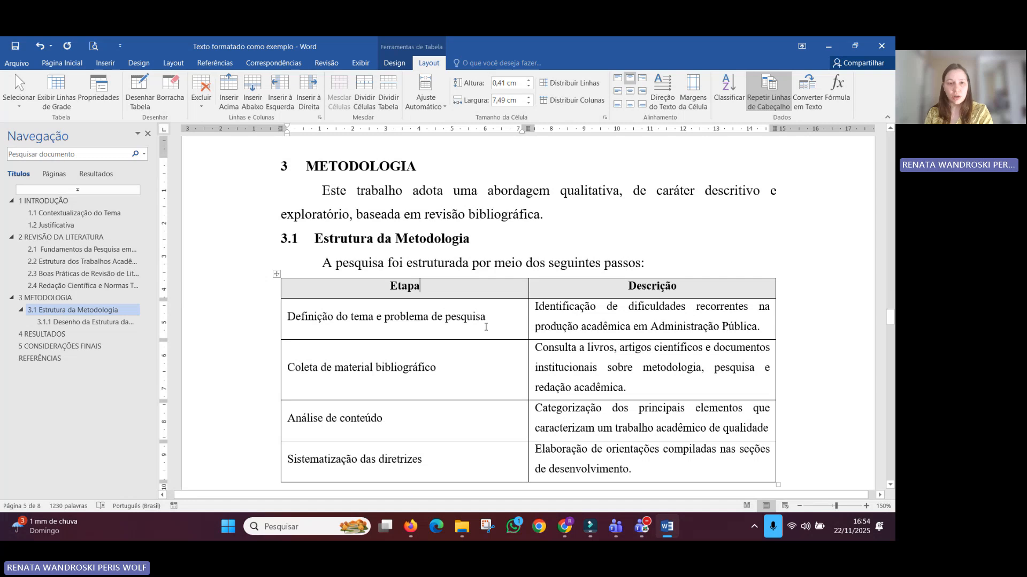
Step: Remove the outer left border from the whole "Etapa" column, including its header cell
{"action": "left_click_drag", "start_coordinate": [318, 292], "coordinate": [374, 463]}
{"action": "left_click", "coordinate": [62, 62]}
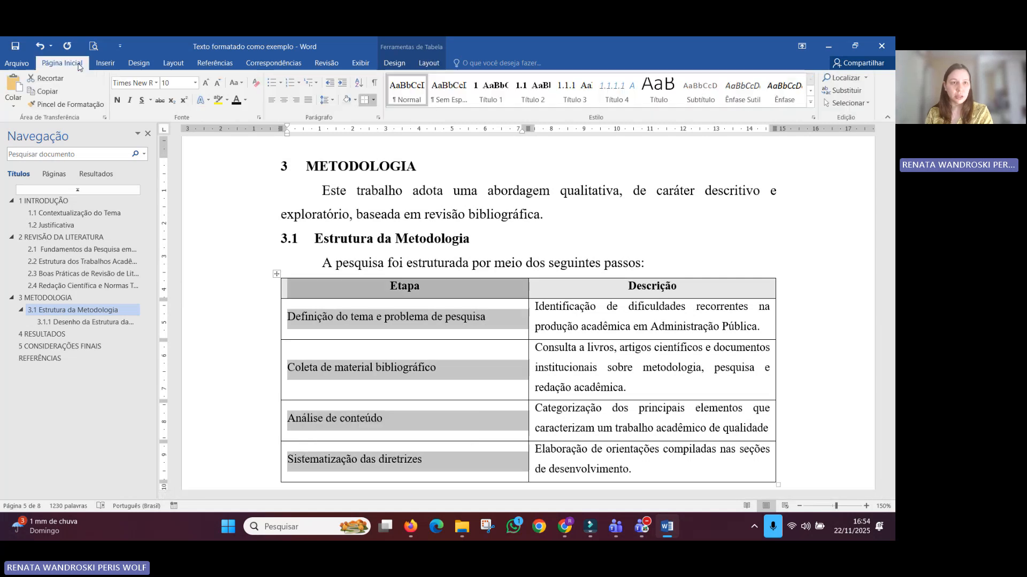
{"action": "left_click", "coordinate": [375, 101]}
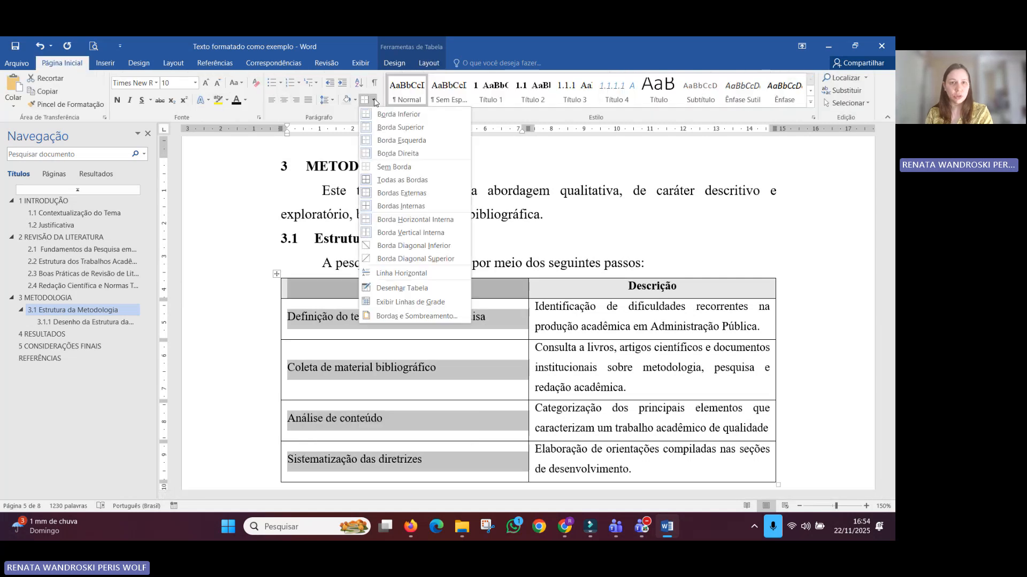
{"action": "left_click", "coordinate": [386, 141]}
{"action": "scroll", "coordinate": [503, 298], "scroll_direction": "down", "scroll_amount": 1}
{"action": "scroll", "coordinate": [504, 297], "scroll_direction": "down", "scroll_amount": 1}
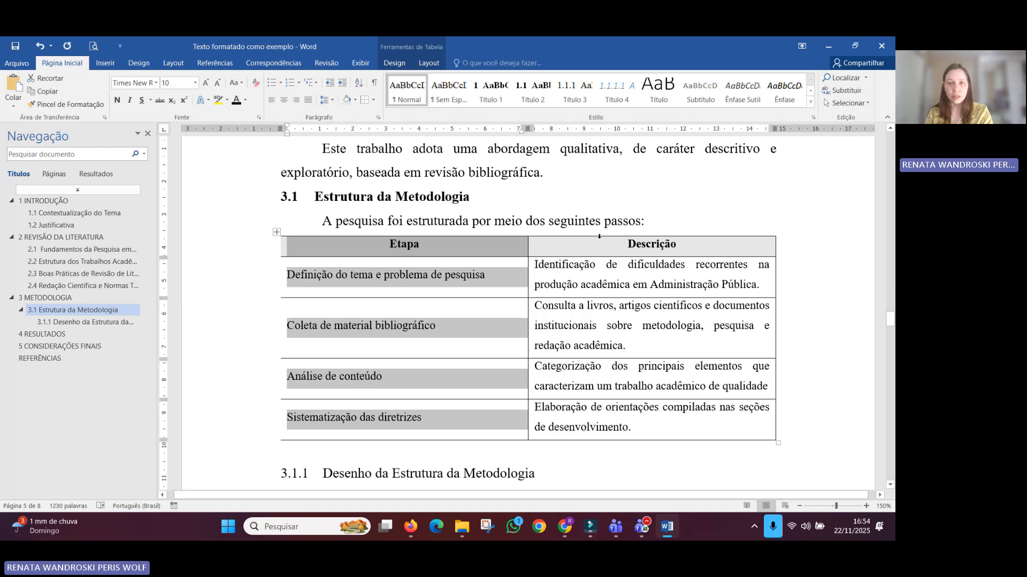
Step: Remove the outer right border from the whole "Descrição" column, including its header cell
{"action": "left_click_drag", "start_coordinate": [595, 244], "coordinate": [641, 427]}
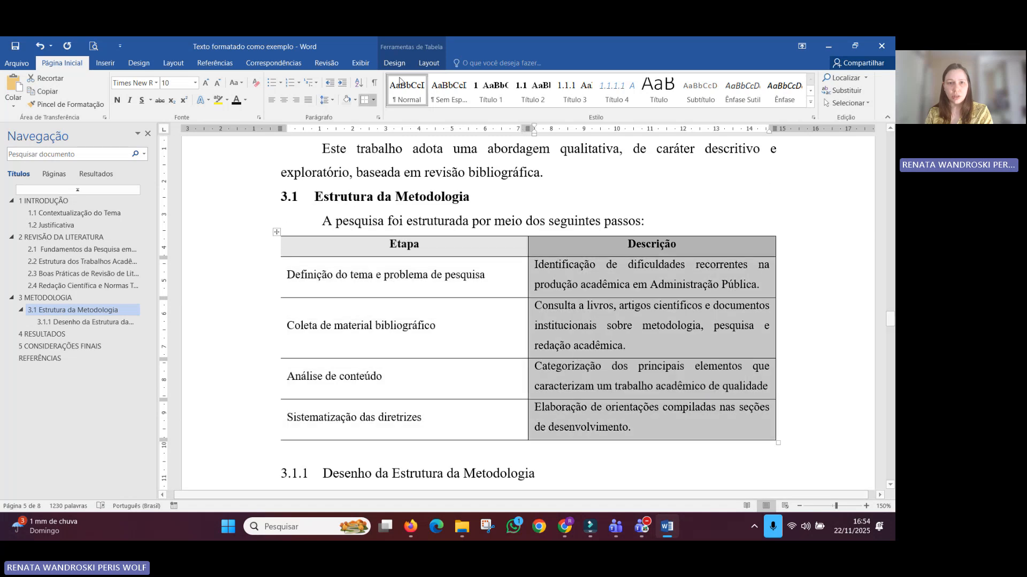
{"action": "left_click", "coordinate": [375, 101]}
{"action": "left_click", "coordinate": [395, 148]}
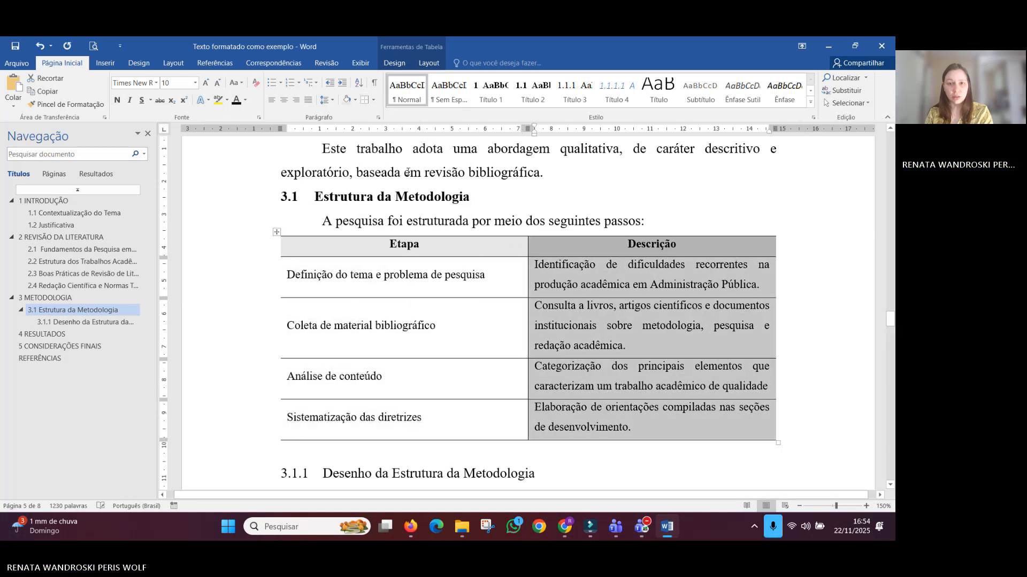
{"action": "left_click", "coordinate": [462, 278]}
{"action": "scroll", "coordinate": [462, 281], "scroll_direction": "down", "scroll_amount": 1}
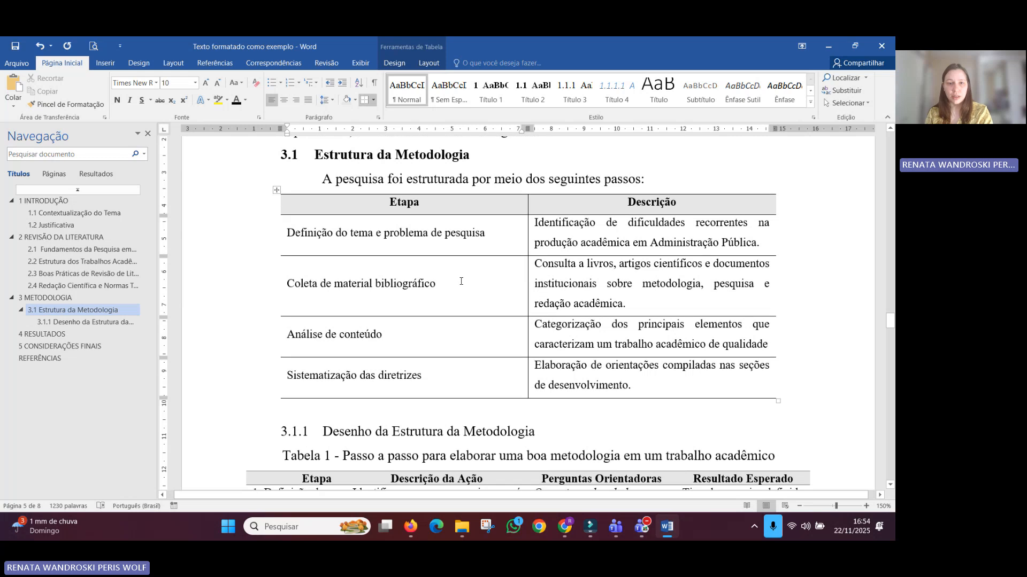
Step: Remove the horizontal lines beneath the first three body rows of the table, keeping the header's lower line and the table's closing line
{"action": "left_click_drag", "start_coordinate": [461, 248], "coordinate": [594, 372]}
{"action": "left_click_drag", "start_coordinate": [455, 235], "coordinate": [546, 246]}
{"action": "left_click", "coordinate": [374, 103]}
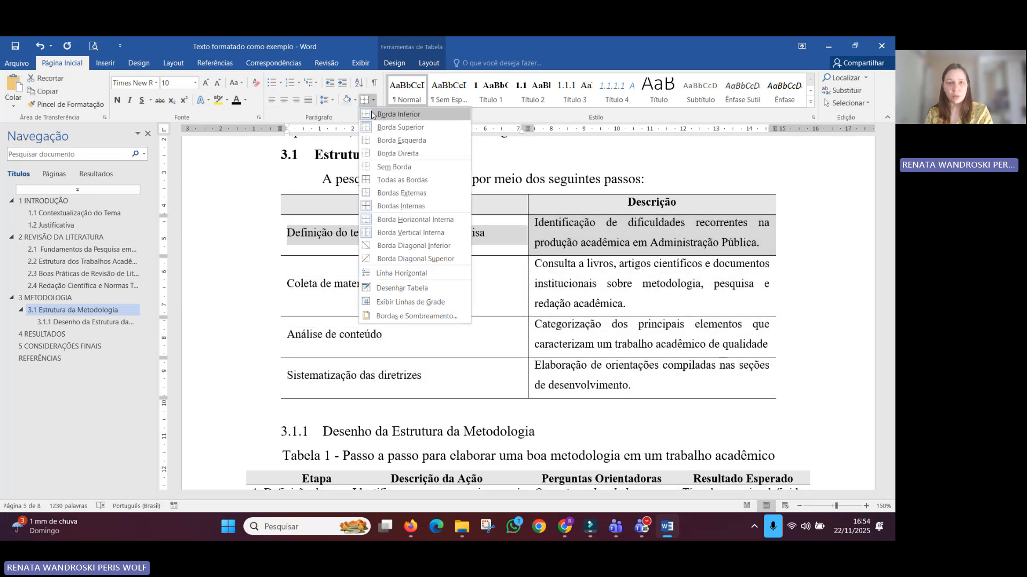
{"action": "left_click", "coordinate": [395, 115]}
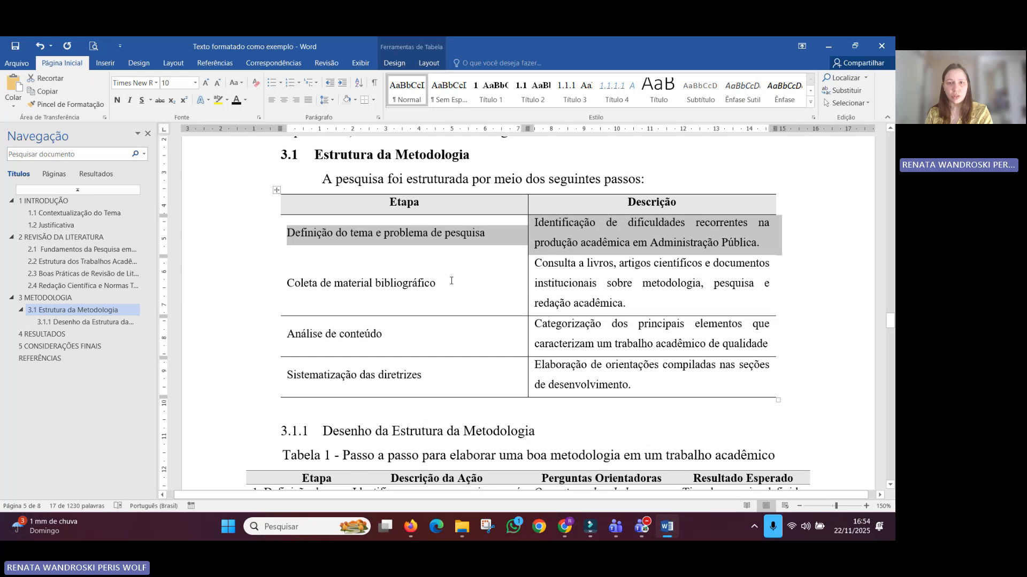
{"action": "left_click_drag", "start_coordinate": [451, 281], "coordinate": [599, 275]}
{"action": "left_click", "coordinate": [363, 101]}
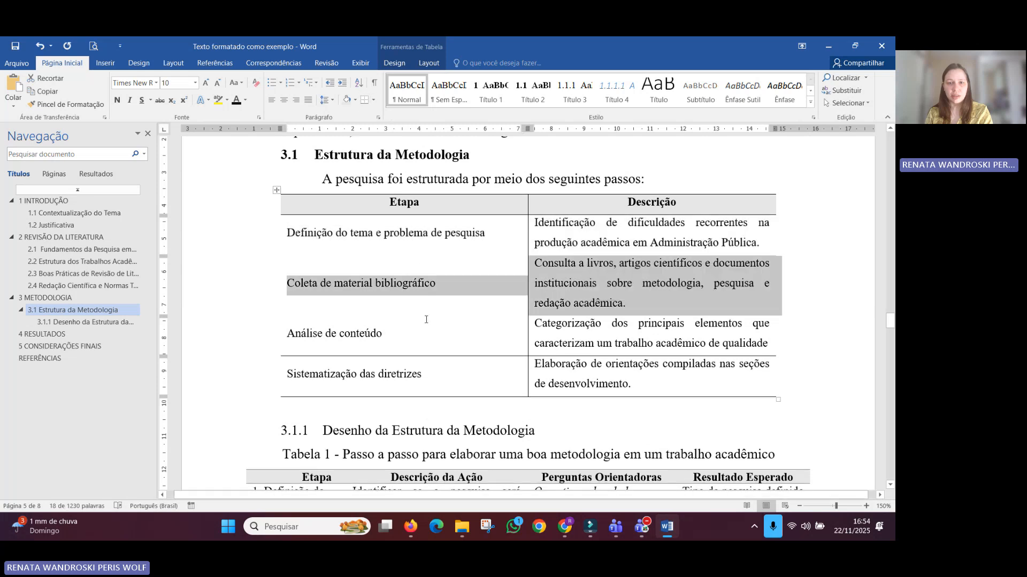
{"action": "left_click_drag", "start_coordinate": [454, 332], "coordinate": [599, 332]}
{"action": "left_click", "coordinate": [364, 101]}
{"action": "left_click", "coordinate": [515, 236]}
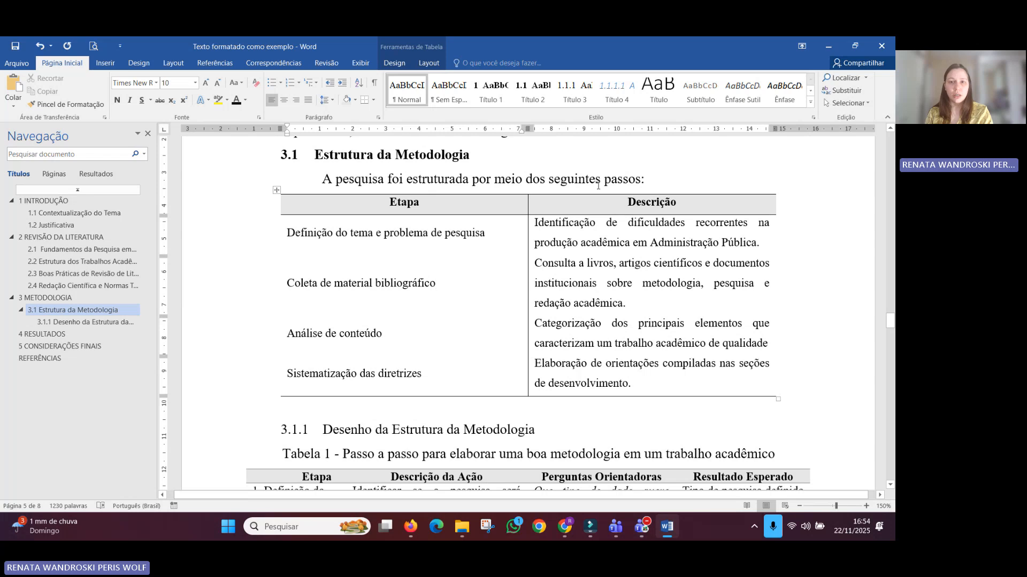
Step: Add a line after "A pesquisa foi estruturada por meio dos seguintes passos:" and insert an automatically numbered caption with the label "Tabela" there
{"action": "left_click", "coordinate": [649, 179]}
{"action": "key", "text": "Return"}
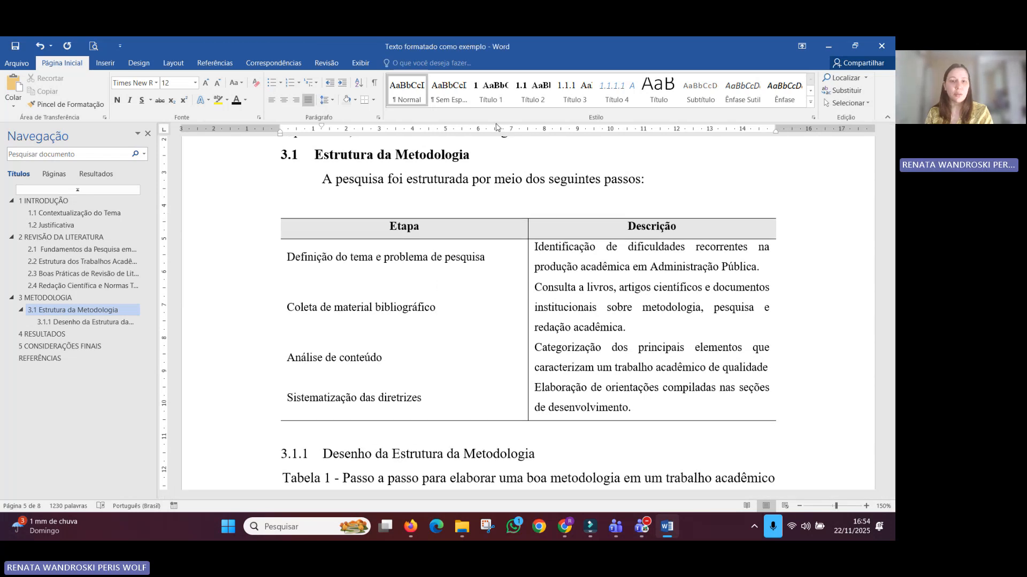
{"action": "left_click", "coordinate": [214, 63]}
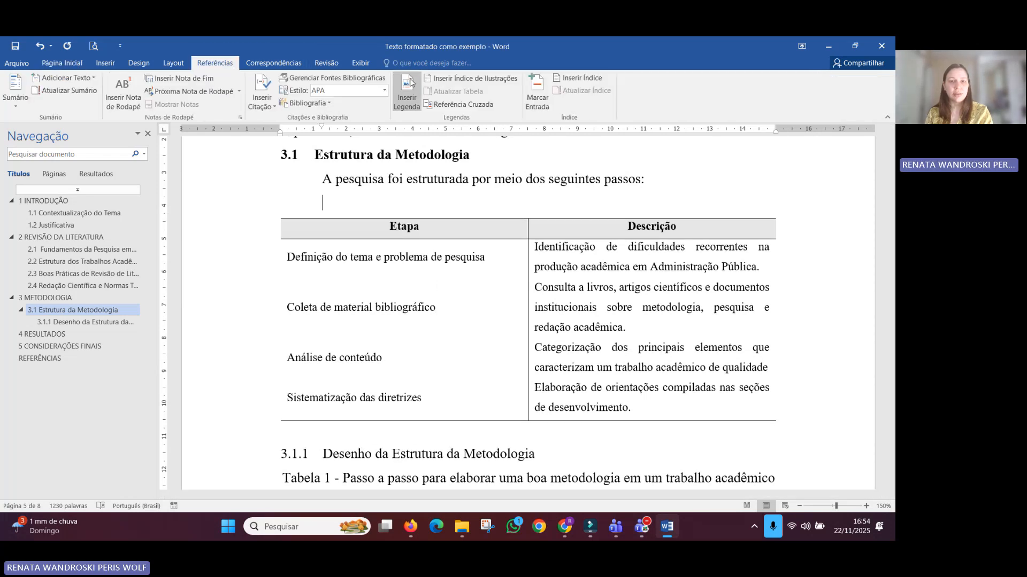
{"action": "left_click", "coordinate": [409, 87]}
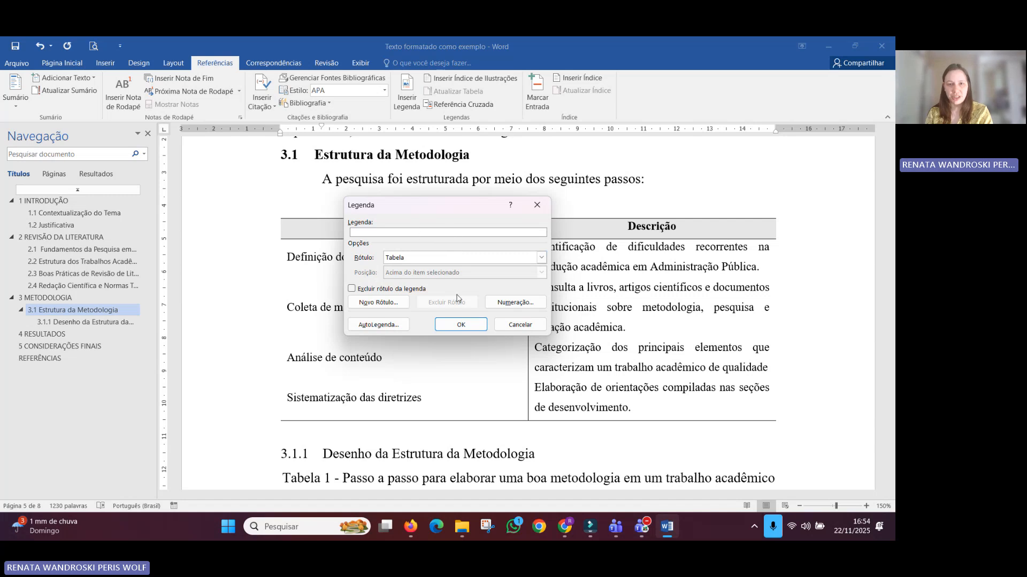
{"action": "left_click", "coordinate": [460, 325]}
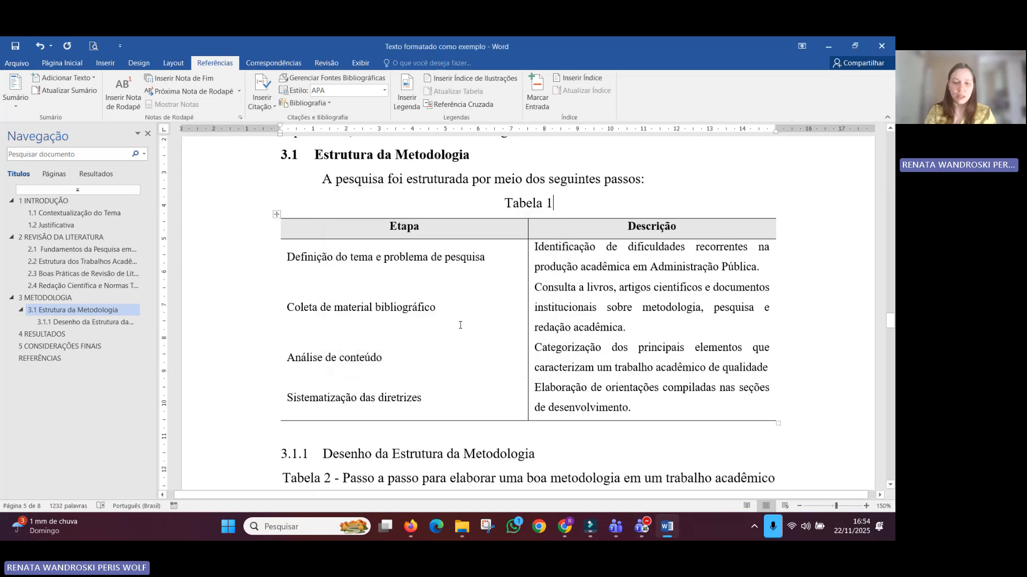
Step: Complete the new table caption with a dash and the title "Etapas da Metodologia"
{"action": "type", "text": "- "}
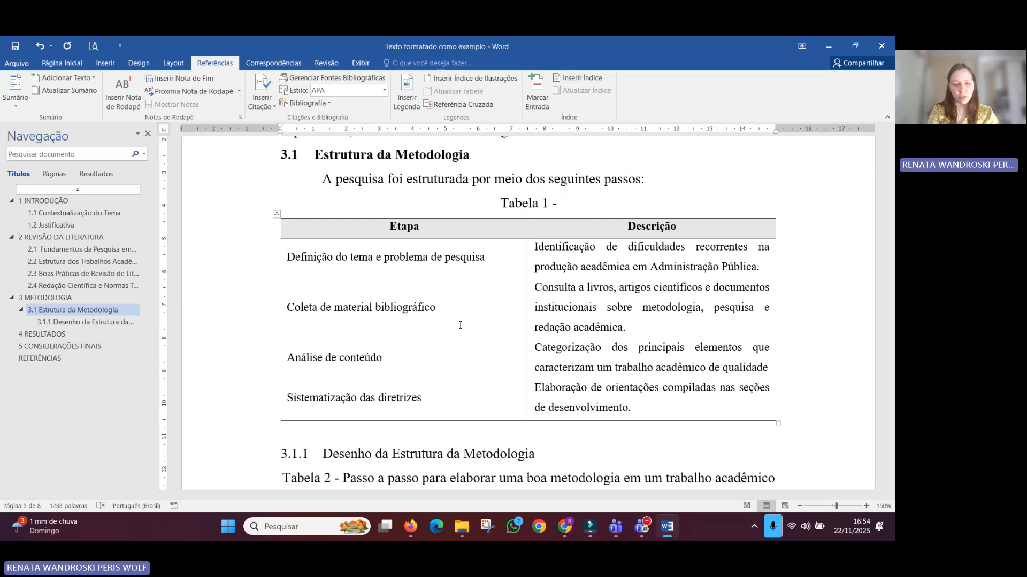
{"action": "type", "text": "Estru"}
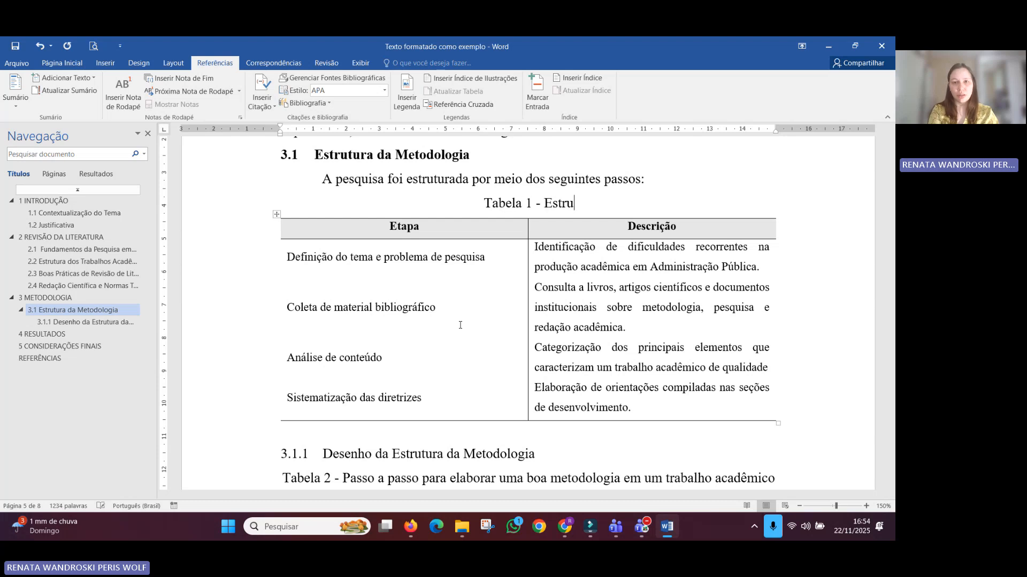
{"action": "key", "text": "BackSpace"}
{"action": "key", "text": "BackSpace"}
{"action": "key", "text": "BackSpace"}
{"action": "type", "text": "tapas "}
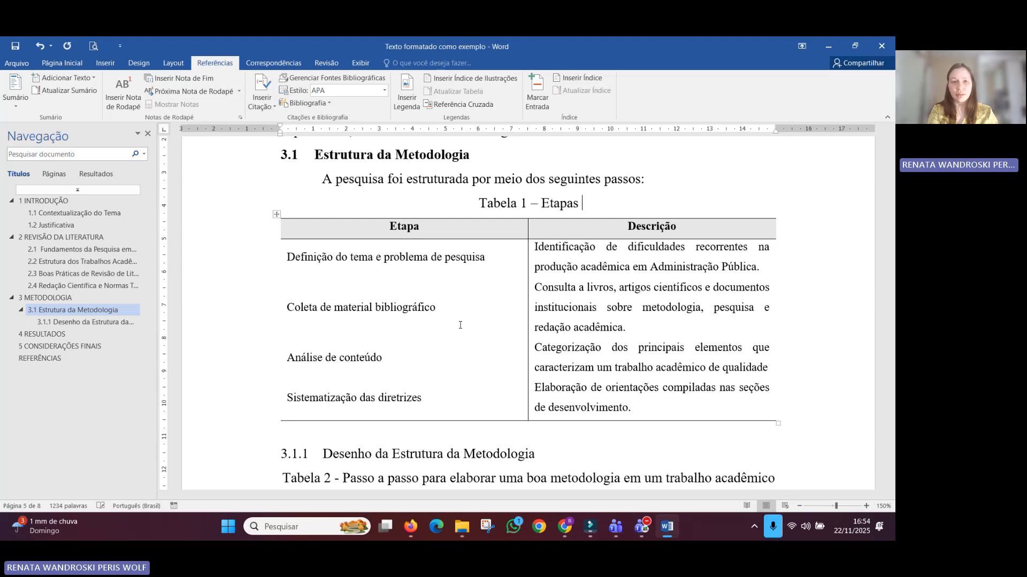
{"action": "type", "text": "da MEtodologi"}
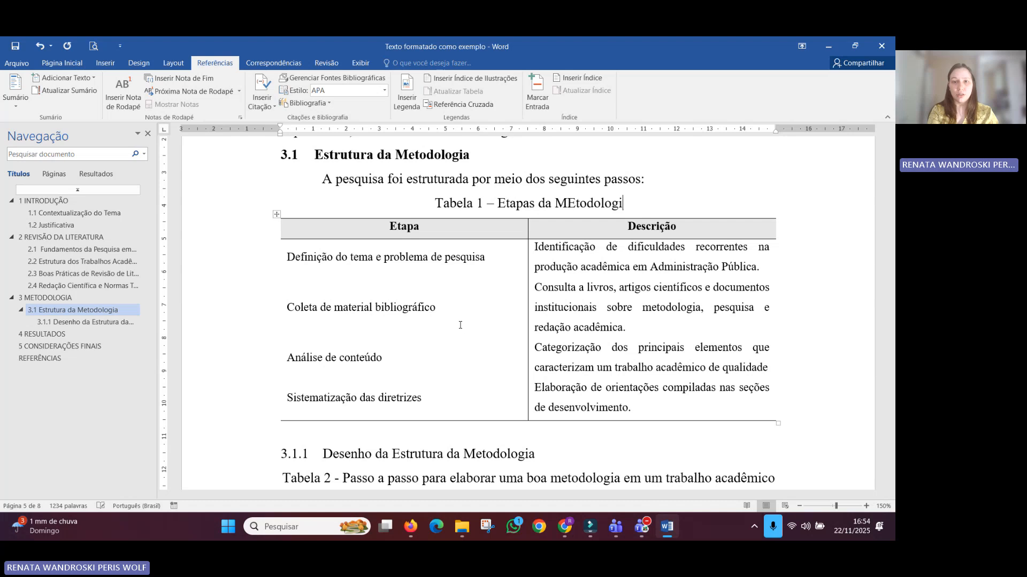
{"action": "type", "text": "a"}
Step: Check the label and number in the caption of the four-column table under section 3.1.1
{"action": "scroll", "coordinate": [373, 395], "scroll_direction": "down", "scroll_amount": 3}
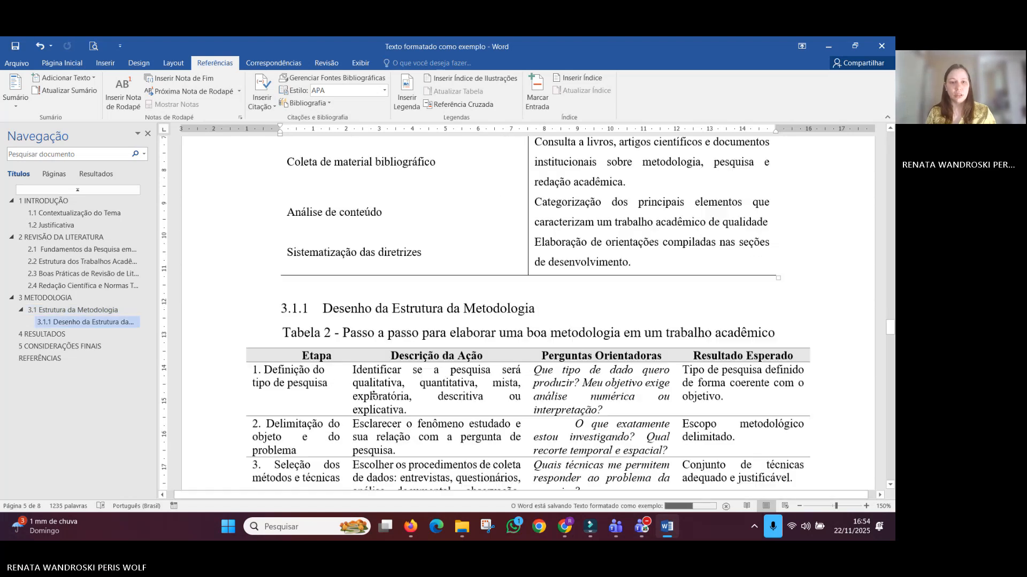
{"action": "scroll", "coordinate": [373, 396], "scroll_direction": "down", "scroll_amount": 1}
{"action": "left_click_drag", "start_coordinate": [309, 309], "coordinate": [345, 308]}
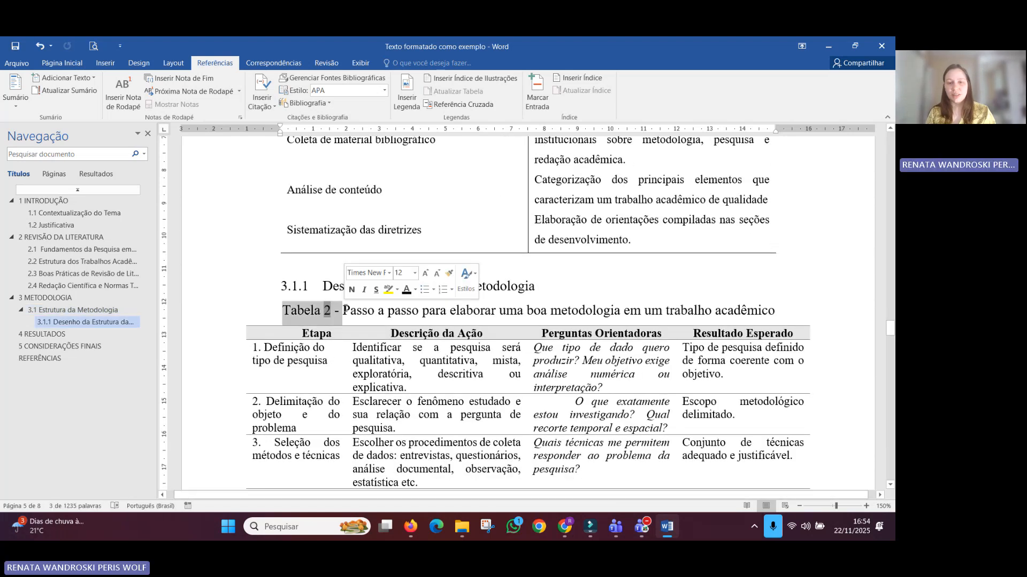
{"action": "left_click", "coordinate": [297, 312]}
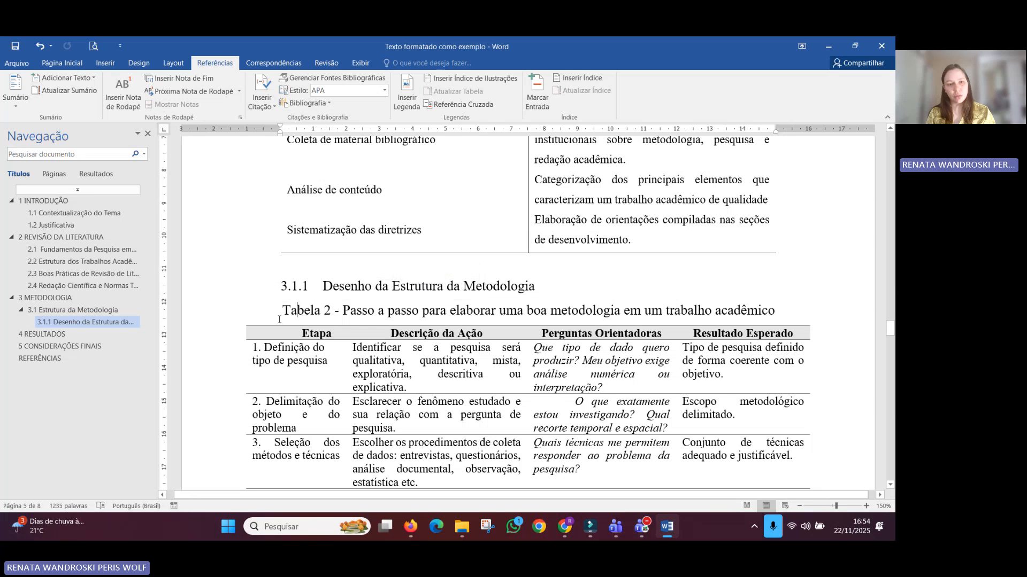
{"action": "left_click_drag", "start_coordinate": [283, 310], "coordinate": [331, 310]}
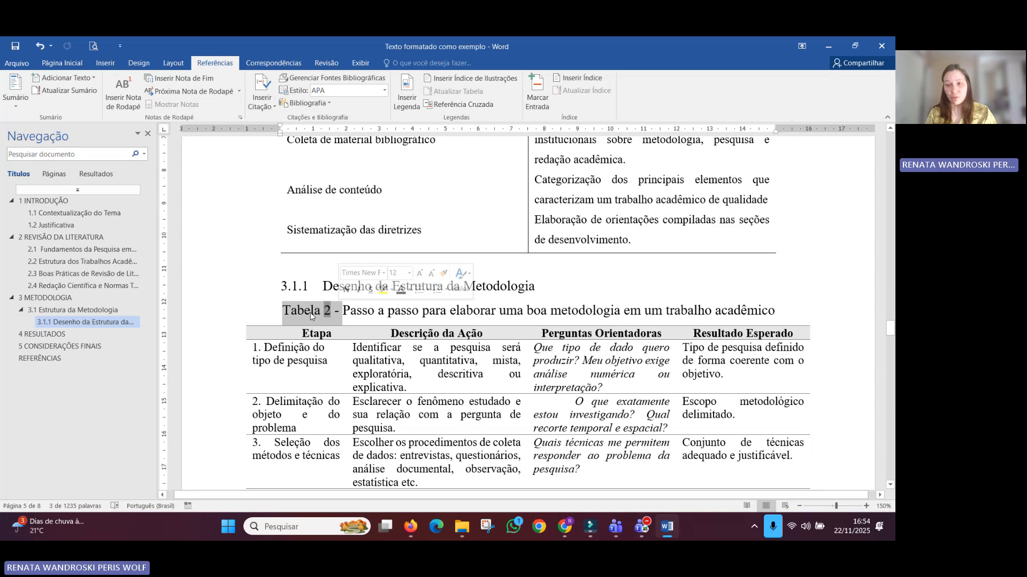
Step: Insert an automatically numbered caption with the label "Figura" below the "Metodologia científica" diagram
{"action": "scroll", "coordinate": [344, 453], "scroll_direction": "down", "scroll_amount": 12}
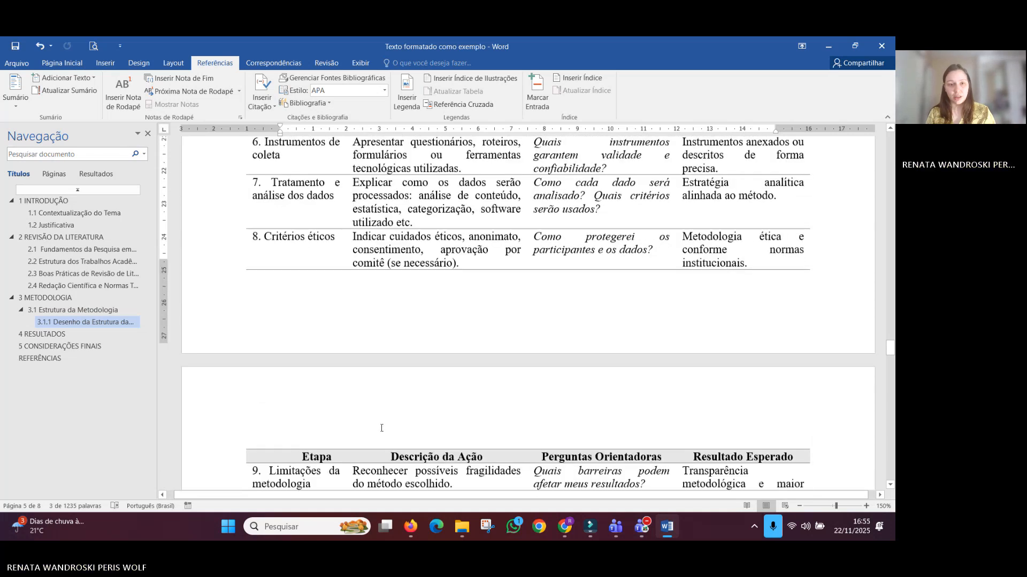
{"action": "scroll", "coordinate": [375, 353], "scroll_direction": "up", "scroll_amount": 2}
{"action": "left_click", "coordinate": [374, 351]}
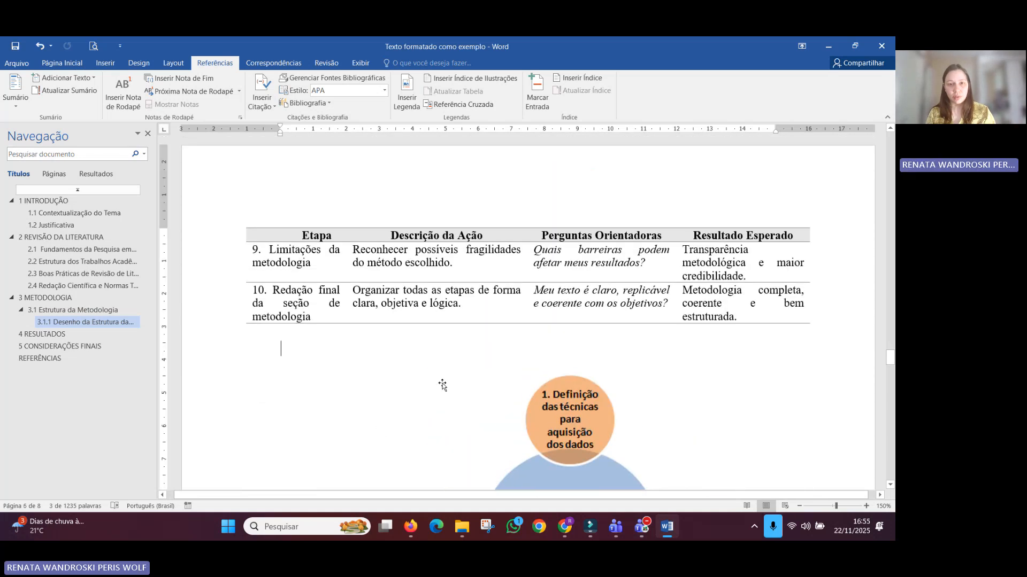
{"action": "scroll", "coordinate": [535, 364], "scroll_direction": "down", "scroll_amount": 3}
{"action": "left_click", "coordinate": [567, 347]}
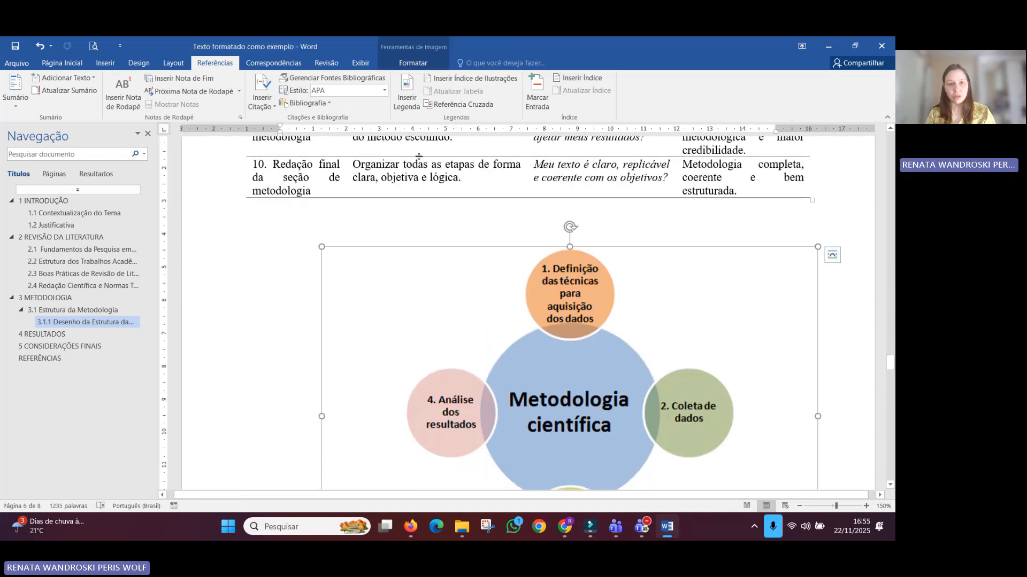
{"action": "left_click", "coordinate": [407, 97]}
{"action": "left_click", "coordinate": [422, 258]}
{"action": "left_click", "coordinate": [421, 278]}
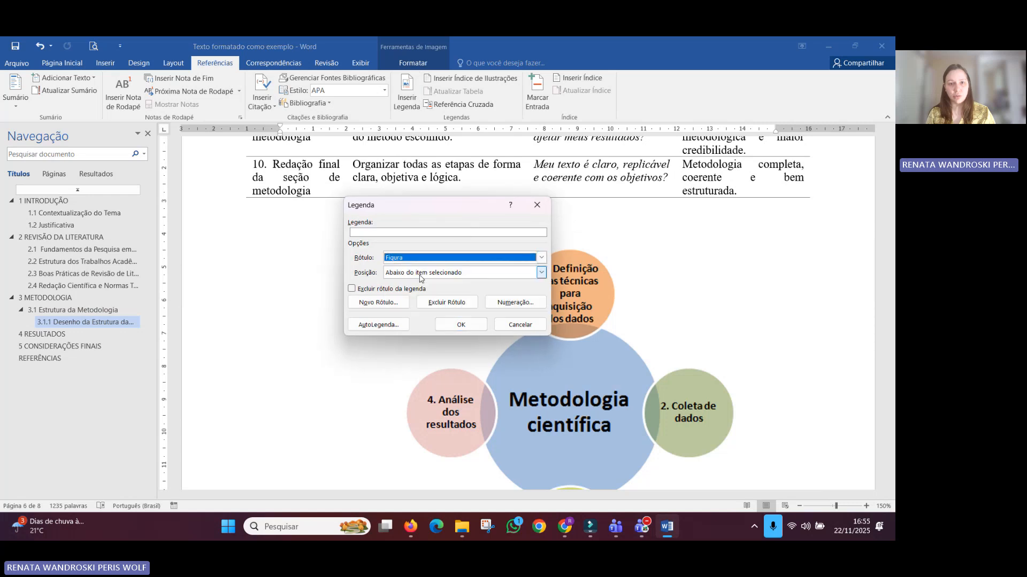
{"action": "left_click", "coordinate": [460, 325]}
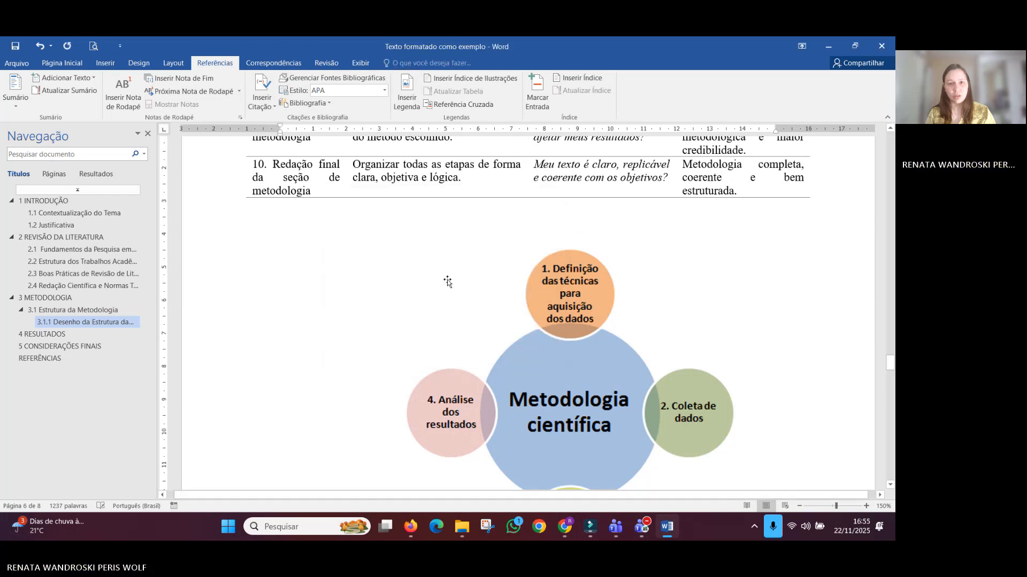
Step: Move the figure caption from below the "Metodologia científica" diagram to a new line above it, adding blank lines after the preceding table
{"action": "scroll", "coordinate": [448, 282], "scroll_direction": "up", "scroll_amount": 1}
{"action": "scroll", "coordinate": [448, 282], "scroll_direction": "down", "scroll_amount": 8}
{"action": "scroll", "coordinate": [441, 287], "scroll_direction": "up", "scroll_amount": 2}
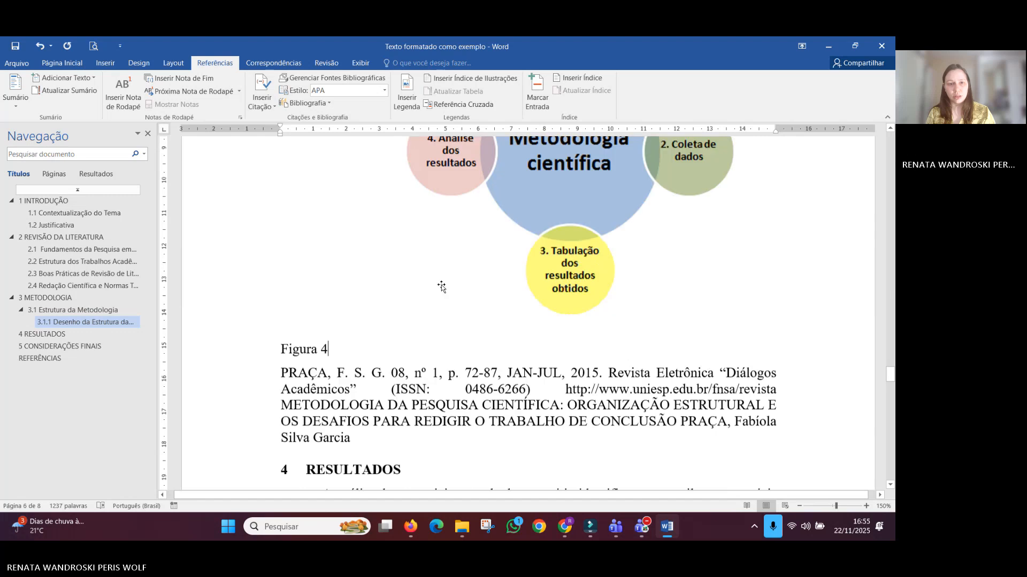
{"action": "triple_click", "coordinate": [312, 359]}
{"action": "key", "text": "ctrl+c"}
{"action": "key", "text": "Delete"}
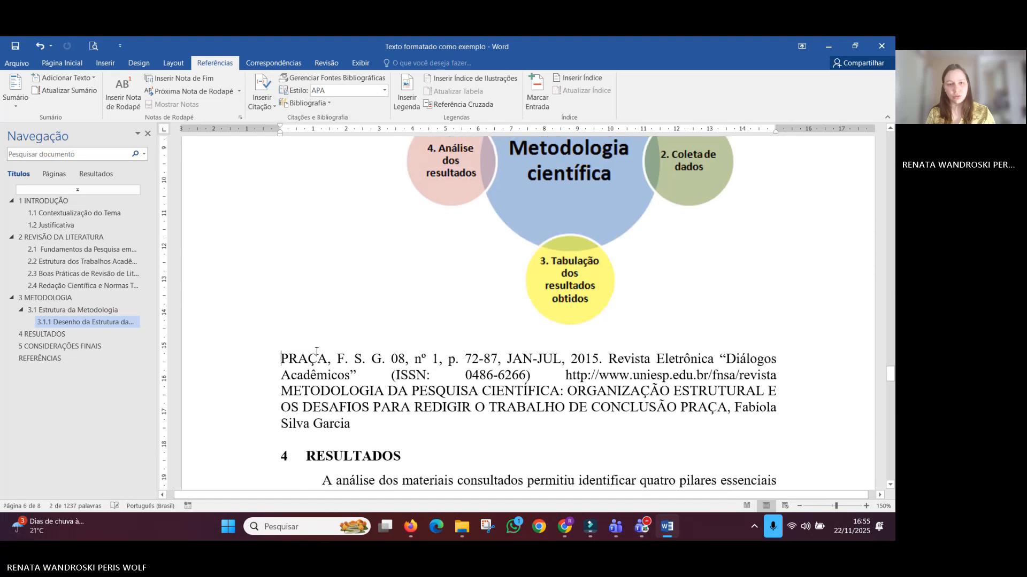
{"action": "scroll", "coordinate": [447, 307], "scroll_direction": "up", "scroll_amount": 6}
{"action": "left_click", "coordinate": [510, 322]}
{"action": "key", "text": "Return"}
{"action": "key", "text": "Return"}
{"action": "key", "text": "Return"}
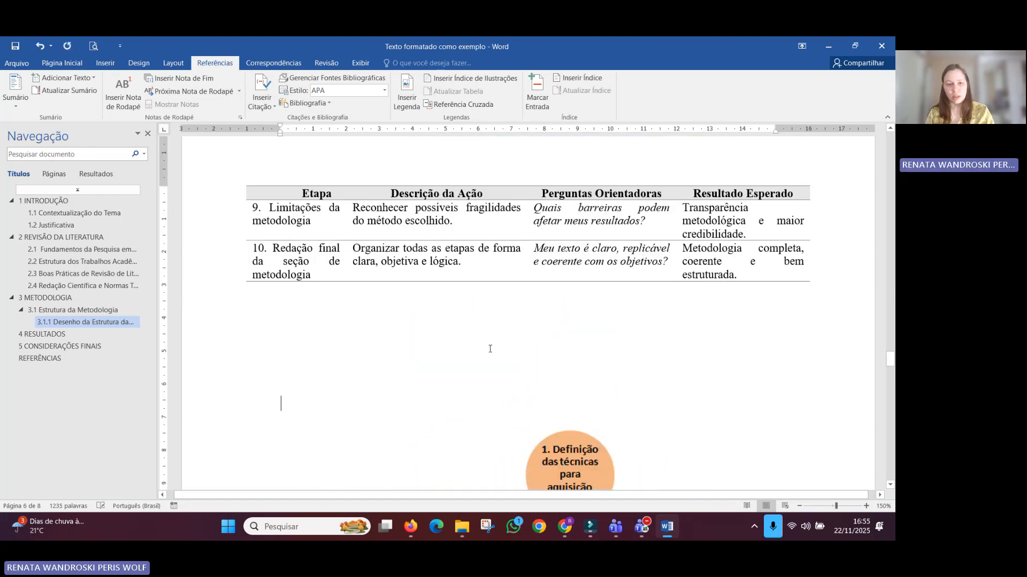
{"action": "key", "text": "ctrl+v"}
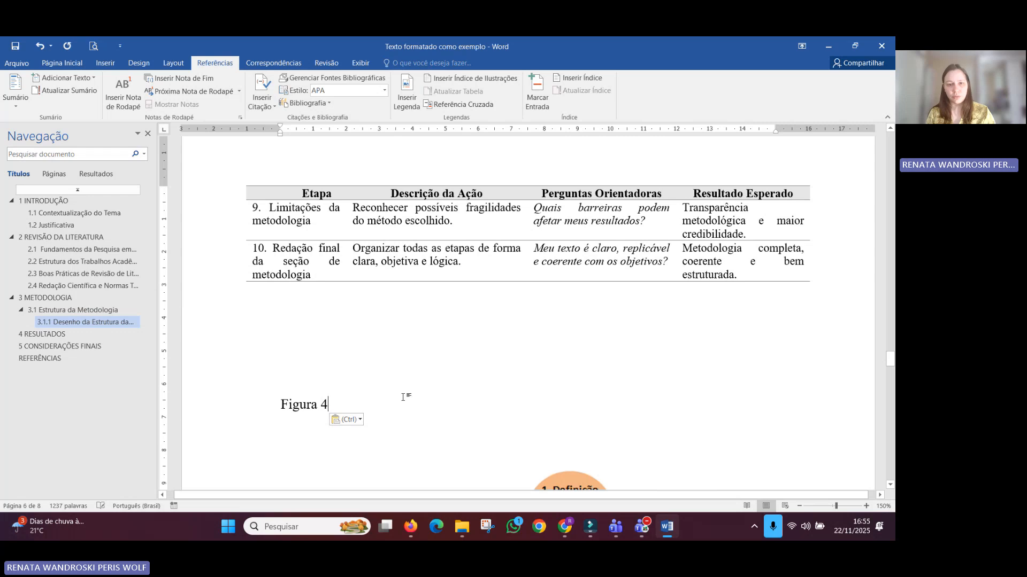
Step: Complete the "Figura 4" caption with a dash and the title "Metodologia Científica e suas etapas"
{"action": "scroll", "coordinate": [404, 395], "scroll_direction": "down", "scroll_amount": 5}
{"action": "type", "text": "-"}
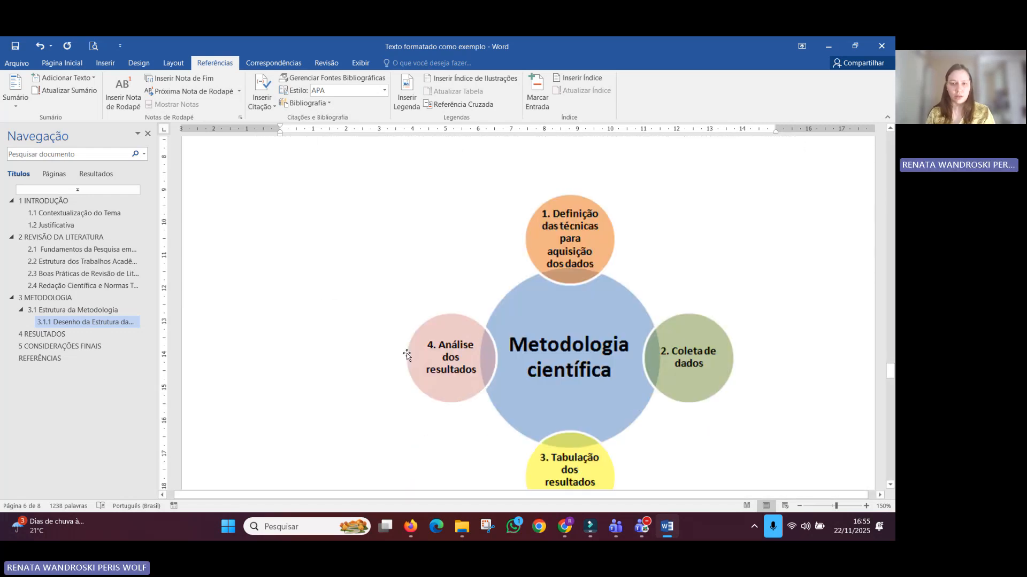
{"action": "scroll", "coordinate": [406, 356], "scroll_direction": "up", "scroll_amount": 2}
{"action": "scroll", "coordinate": [407, 356], "scroll_direction": "down", "scroll_amount": 5}
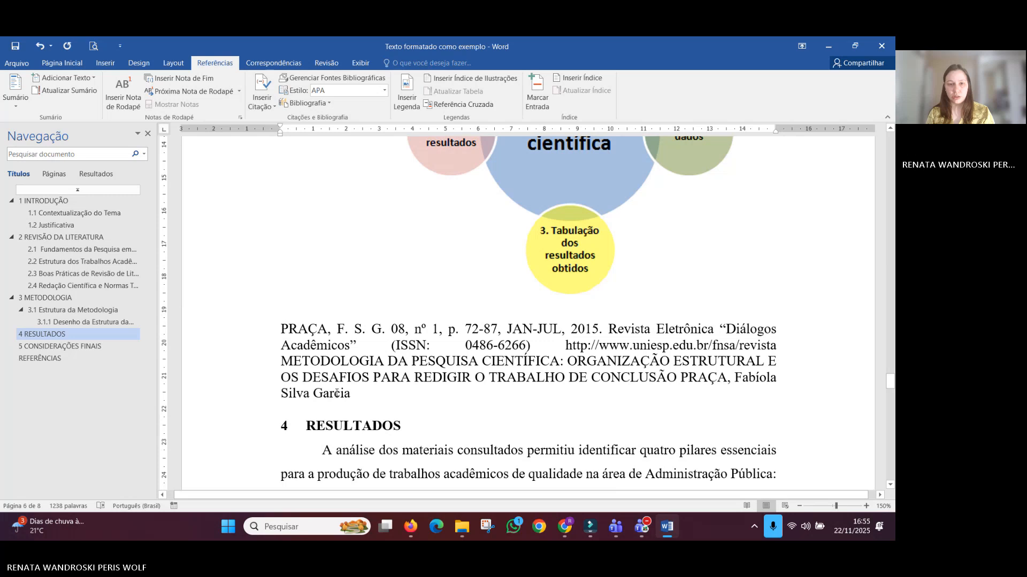
{"action": "scroll", "coordinate": [335, 394], "scroll_direction": "up", "scroll_amount": 5}
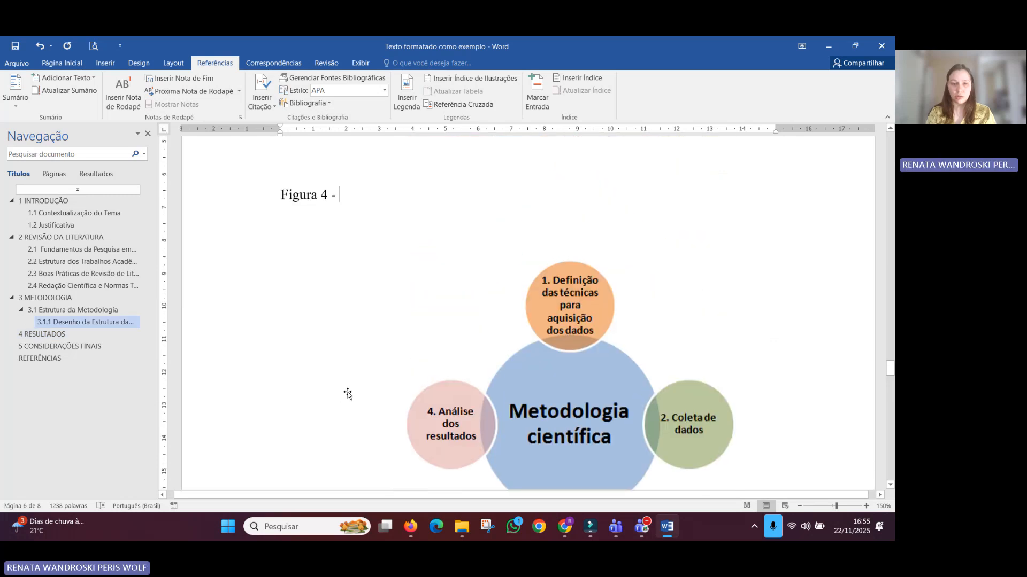
{"action": "type", "text": "MEtodologi"}
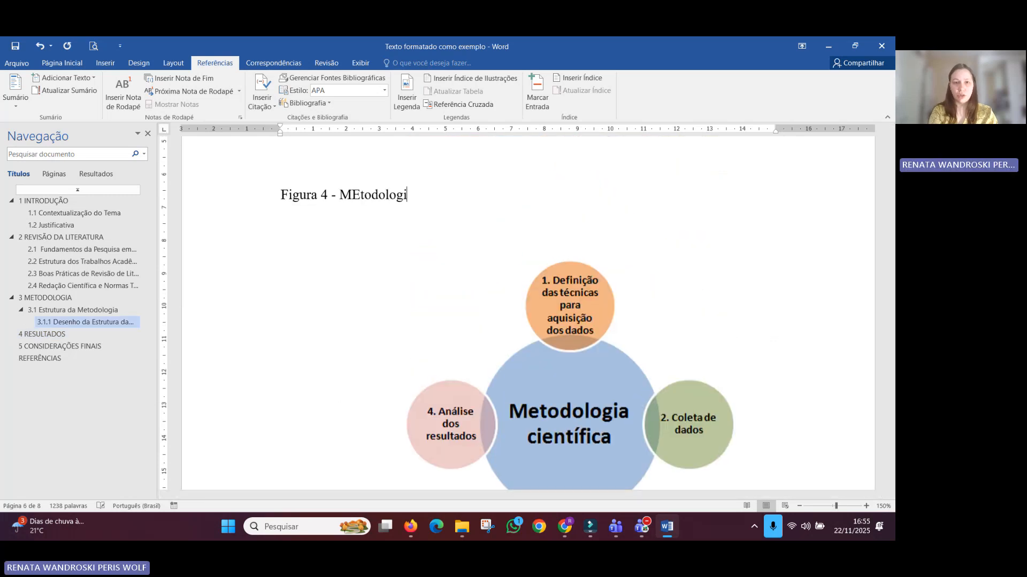
{"action": "type", "text": "a Científica e "}
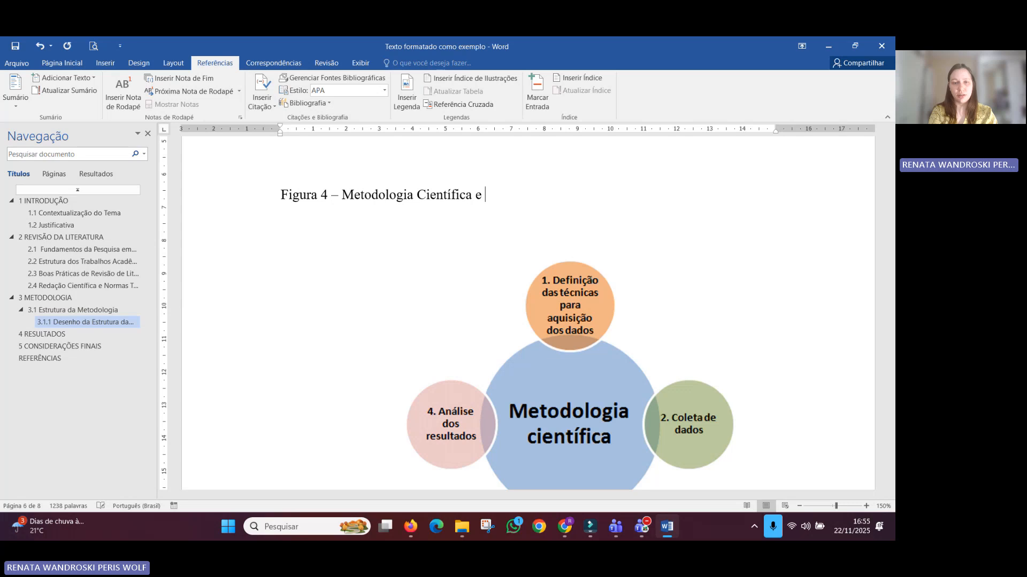
{"action": "type", "text": "suas etapas"}
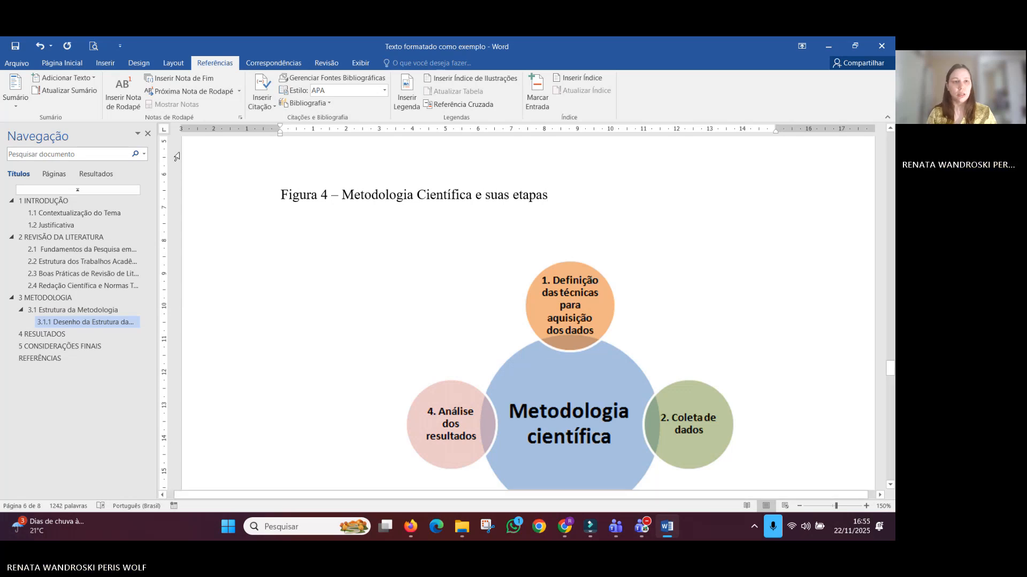
Step: Centre the "Figura 4" caption horizontally on the page
{"action": "left_click", "coordinate": [62, 62]}
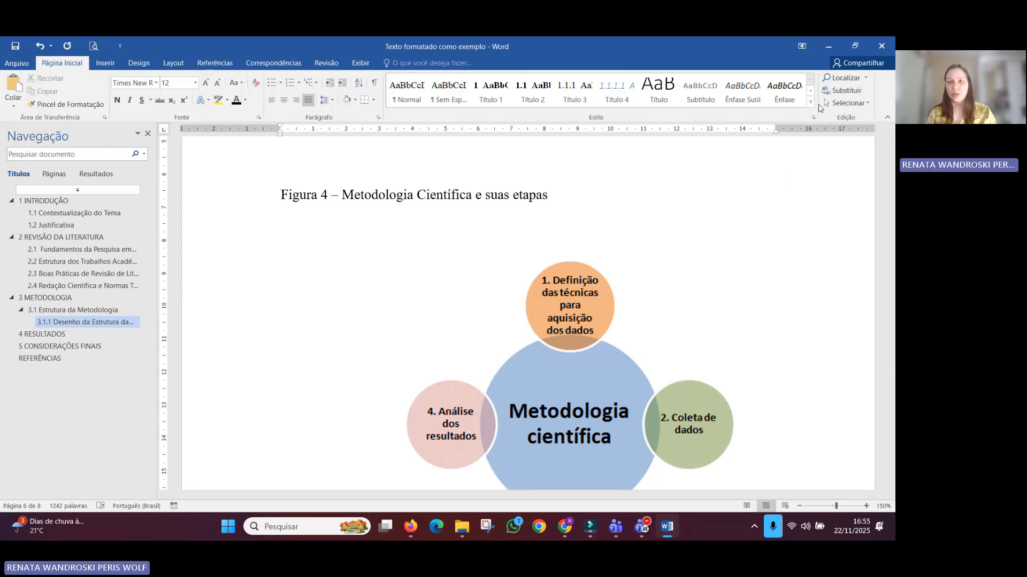
{"action": "left_click", "coordinate": [811, 104]}
{"action": "left_click", "coordinate": [747, 124]}
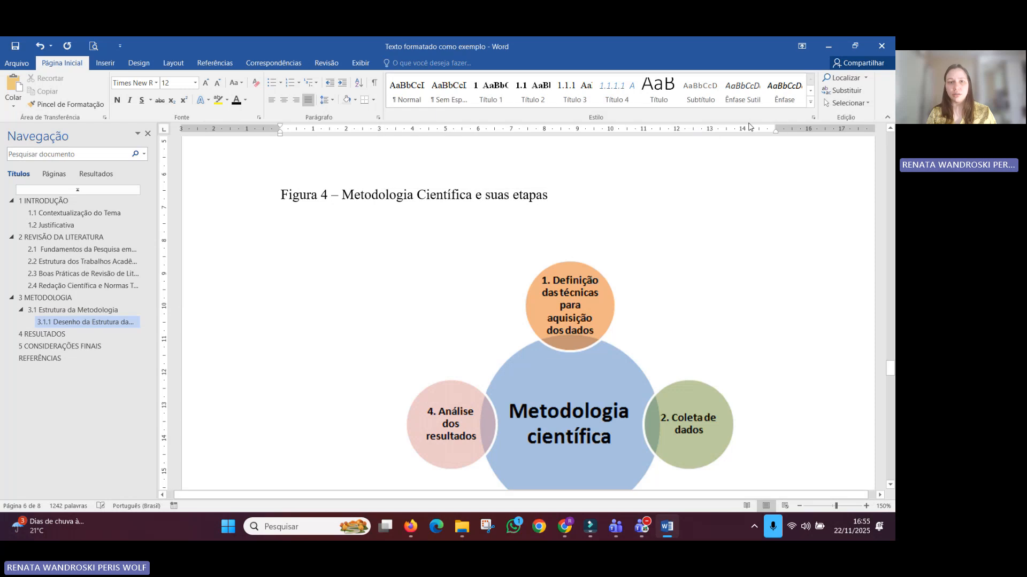
{"action": "left_click", "coordinate": [284, 101]}
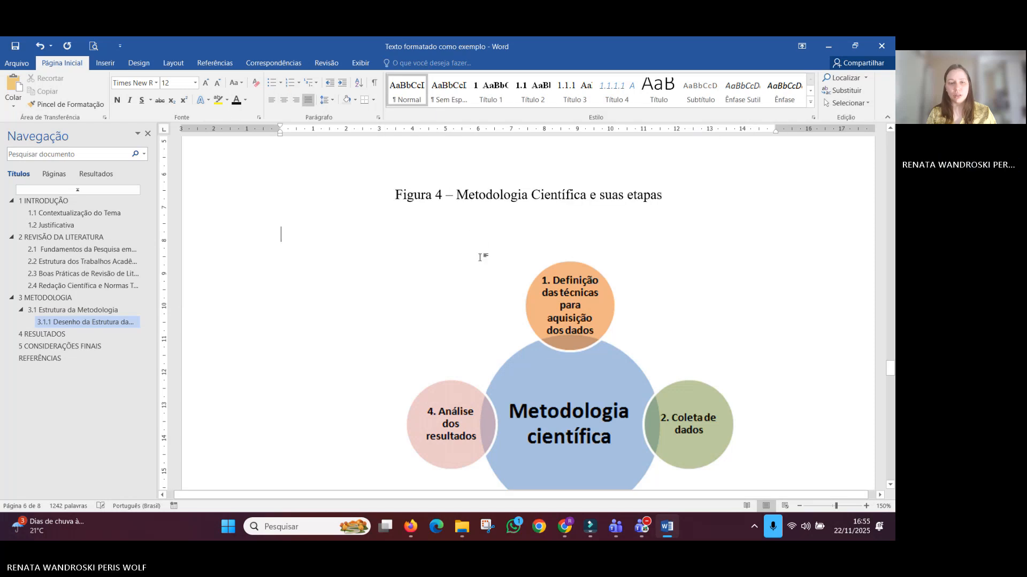
Step: Shrink the "Metodologia científica" diagram to about 10 cm wide and centre it below its caption
{"action": "left_click", "coordinate": [574, 325]}
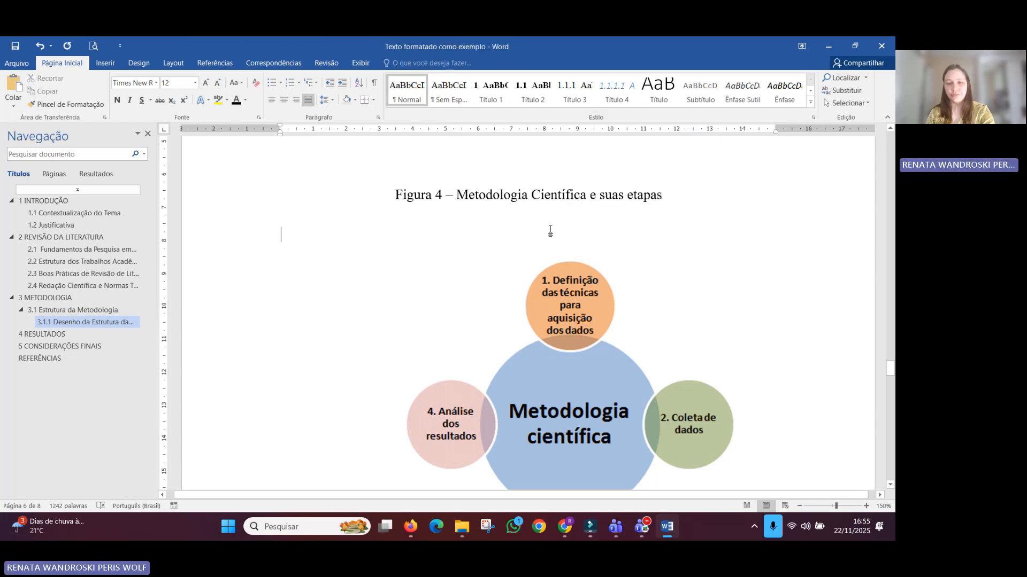
{"action": "scroll", "coordinate": [279, 232], "scroll_direction": "down", "scroll_amount": 1}
{"action": "left_click_drag", "start_coordinate": [818, 226], "coordinate": [660, 337]}
{"action": "left_click_drag", "start_coordinate": [510, 325], "coordinate": [516, 328]}
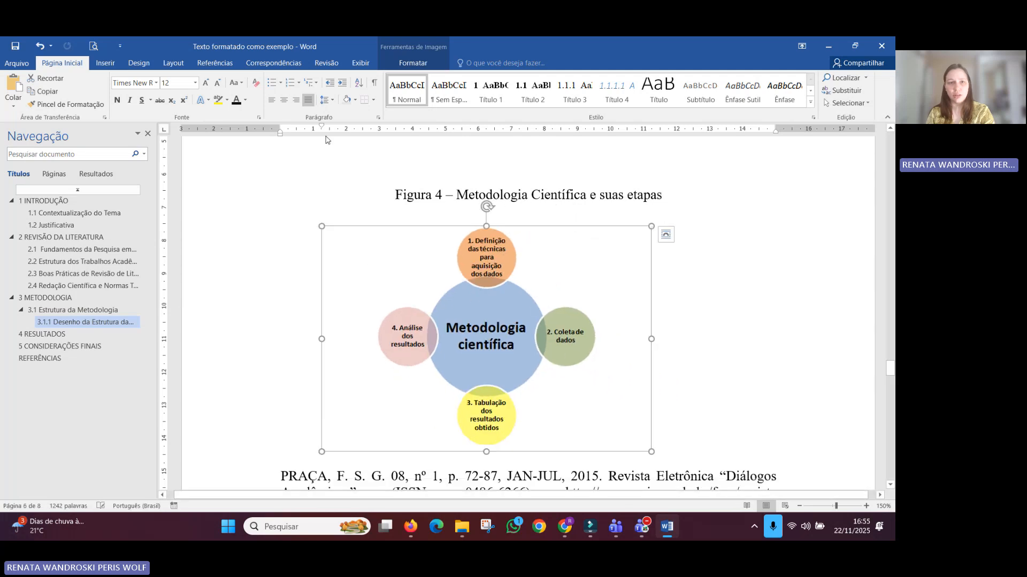
{"action": "key", "text": "ctrl+e"}
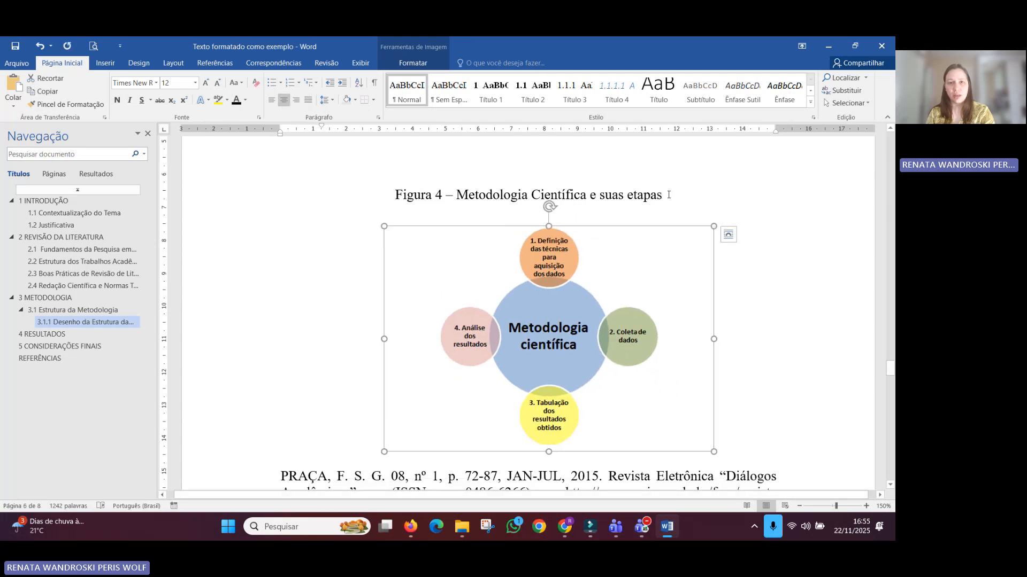
Step: Add a source line below the diagram, reading "Fonte:" followed by the cited author's surname and "(2015)."
{"action": "scroll", "coordinate": [415, 361], "scroll_direction": "down", "scroll_amount": 3}
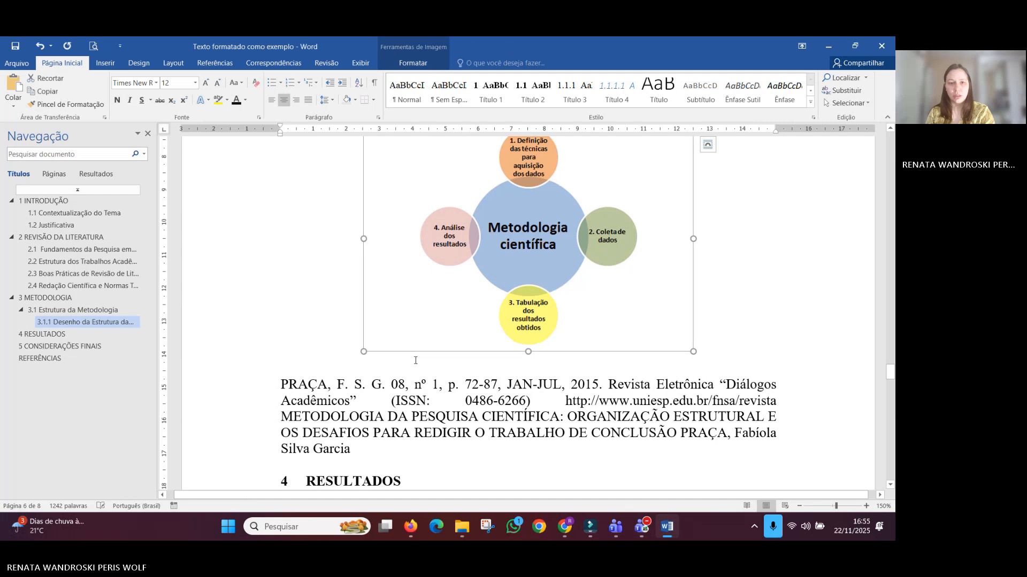
{"action": "left_click", "coordinate": [405, 385]}
{"action": "left_click_drag", "start_coordinate": [292, 374], "coordinate": [354, 451]}
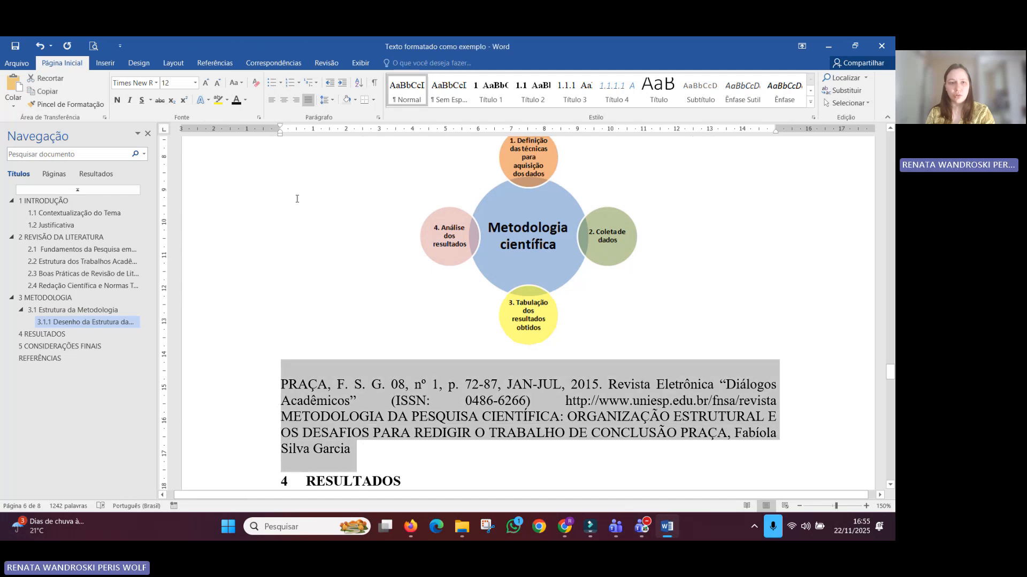
{"action": "left_click", "coordinate": [329, 370]}
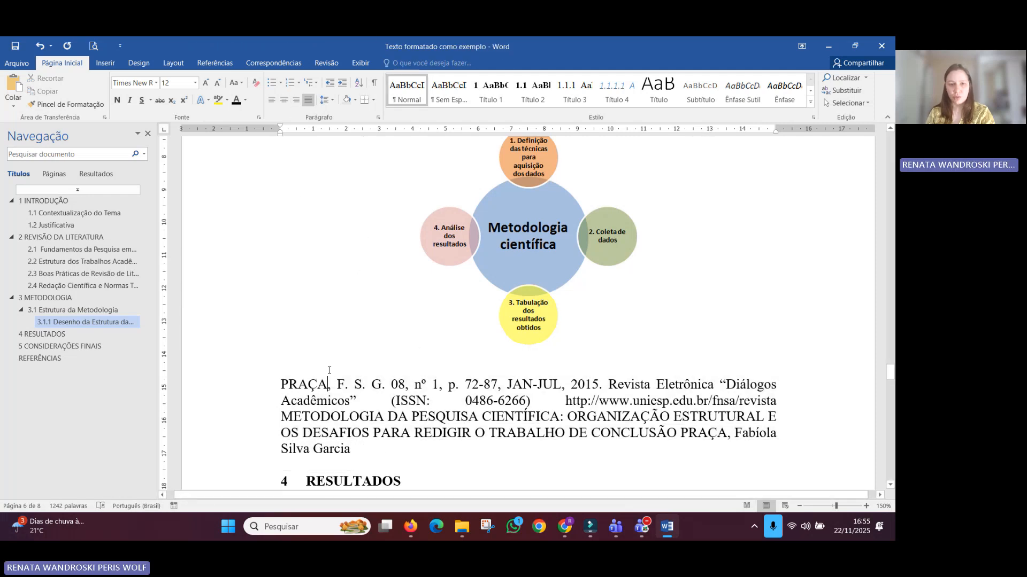
{"action": "key", "text": "Return"}
{"action": "key", "text": "Up"}
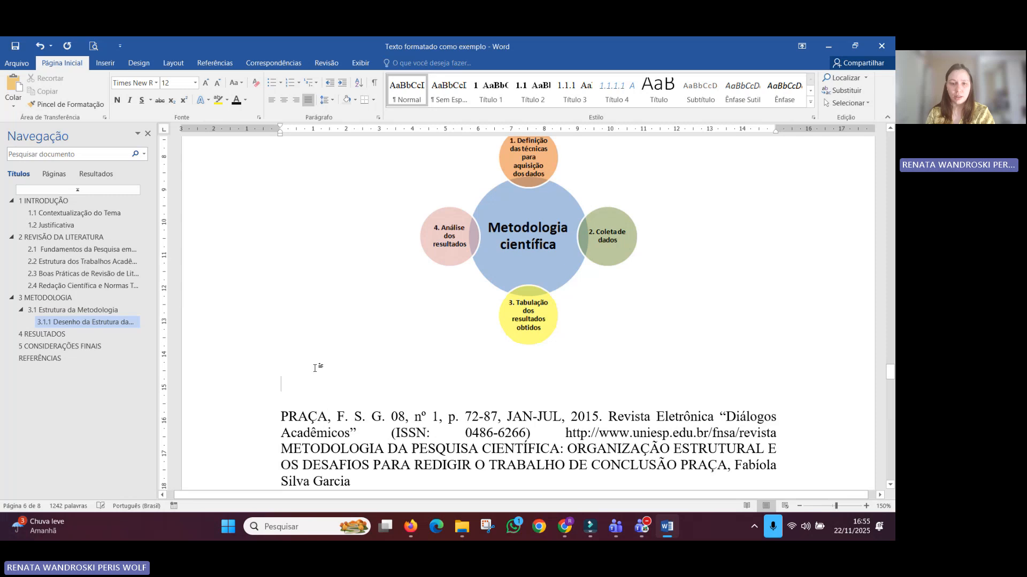
{"action": "type", "text": "pra"}
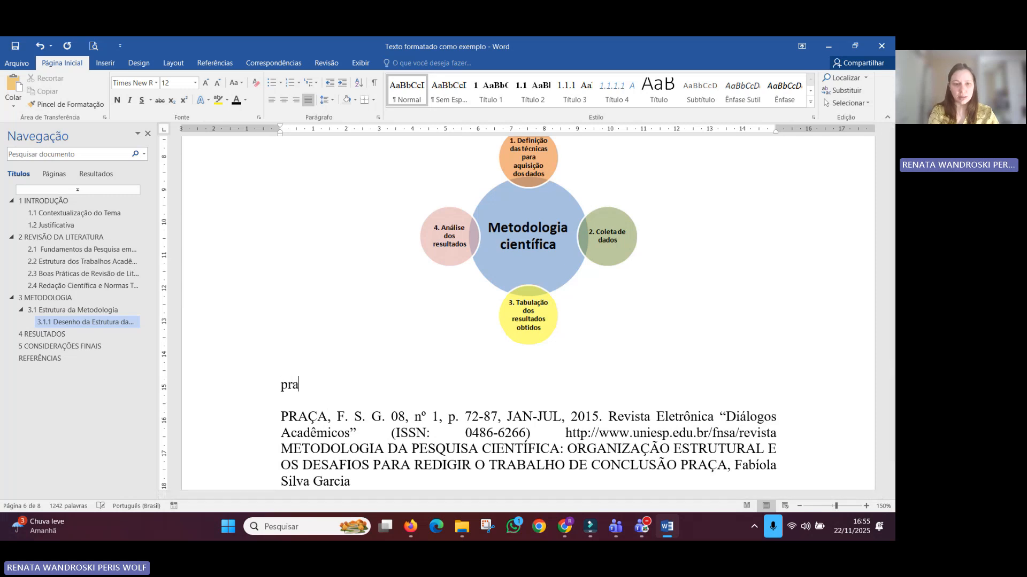
{"action": "type", "text": "Pr"}
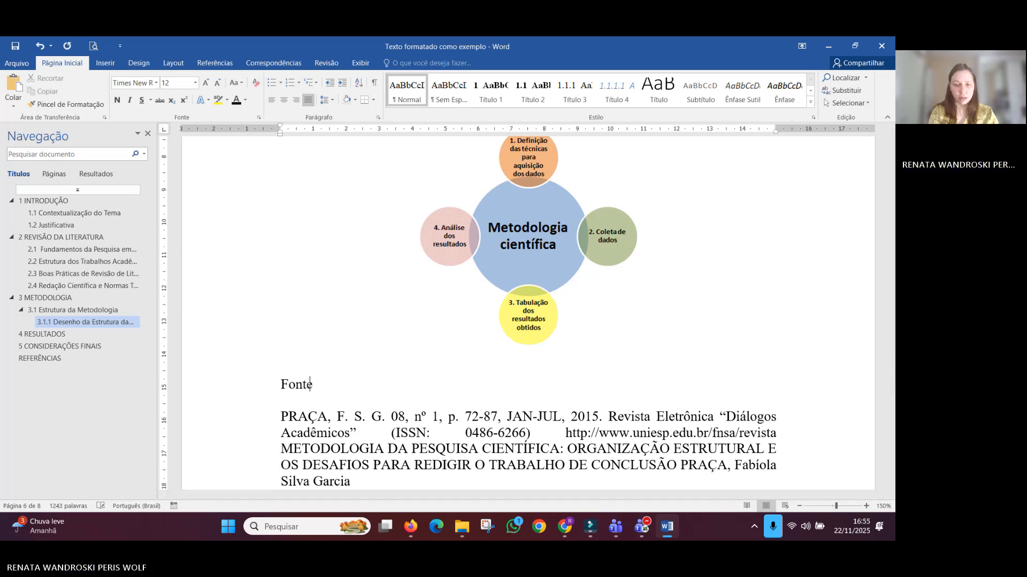
{"action": "type", "text": "aça (2"}
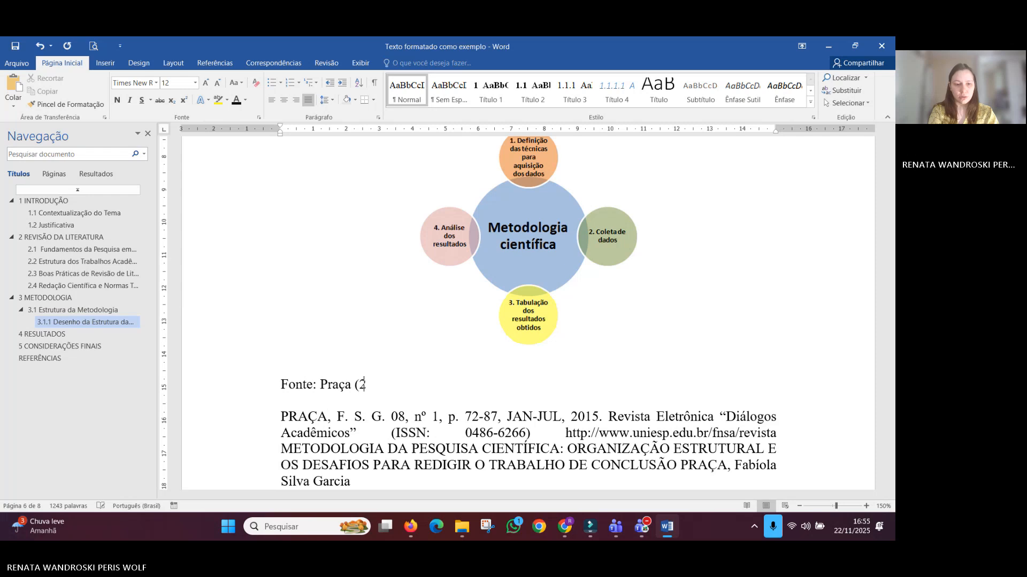
{"action": "type", "text": "015)."}
Step: Move the full 2015 article reference from below the source line to a new line under the "REFERÊNCIAS" heading
{"action": "scroll", "coordinate": [529, 320], "scroll_direction": "down", "scroll_amount": 3}
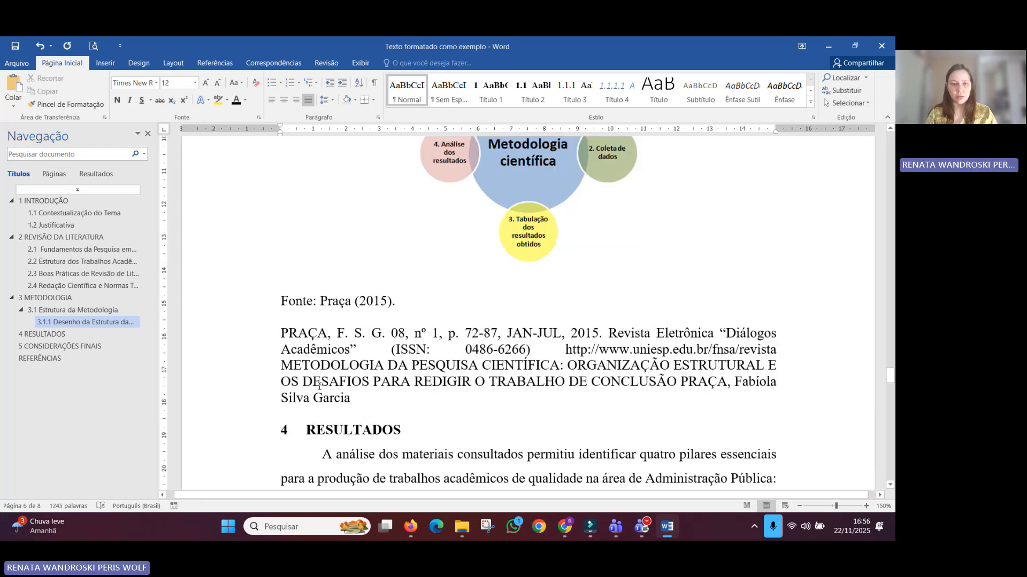
{"action": "left_click_drag", "start_coordinate": [380, 415], "coordinate": [271, 332]}
{"action": "key", "text": "ctrl+c"}
{"action": "key", "text": "Delete"}
{"action": "scroll", "coordinate": [298, 317], "scroll_direction": "down", "scroll_amount": 10}
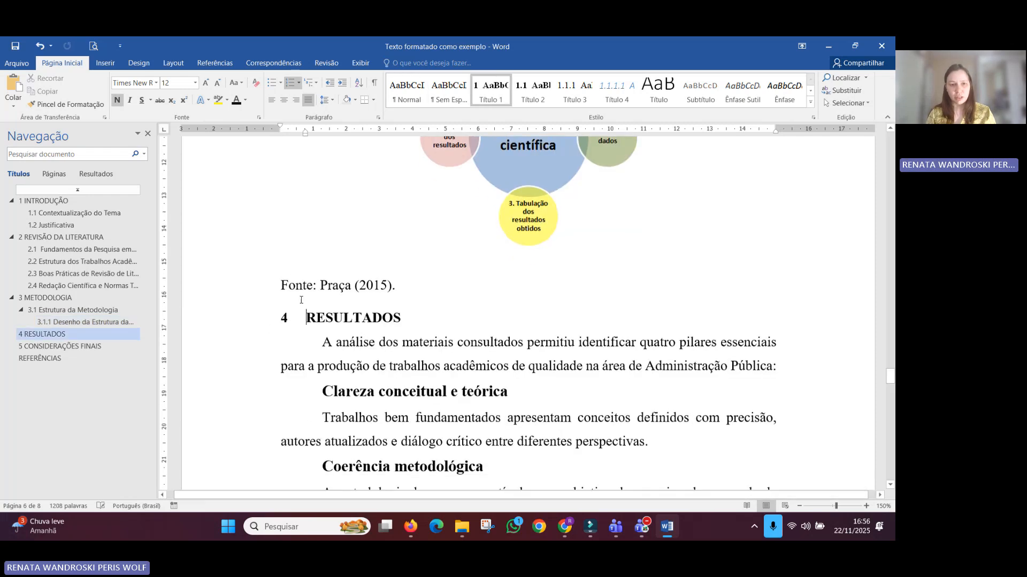
{"action": "scroll", "coordinate": [299, 317], "scroll_direction": "down", "scroll_amount": 15}
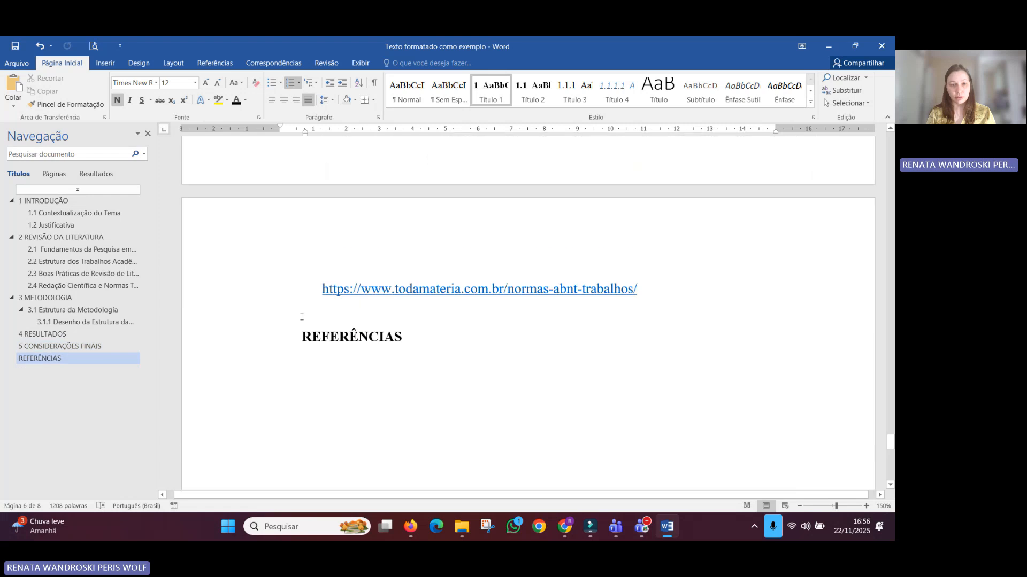
{"action": "key", "text": "Return"}
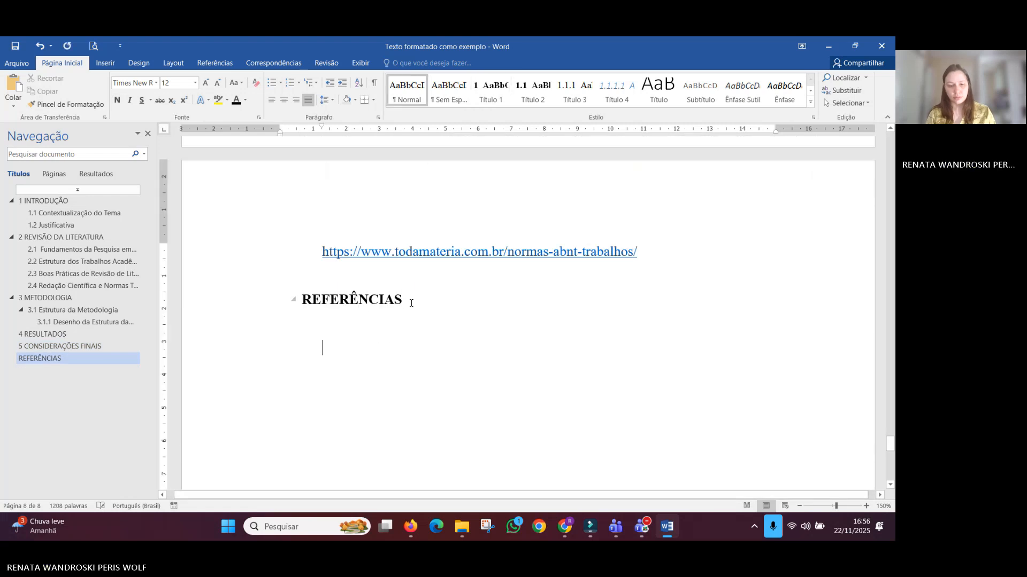
{"action": "key", "text": "ctrl+v"}
Step: Cut the "SUMÁRIO" image from section 5 and move the "Normas da ABNT" title and link below the article reference
{"action": "scroll", "coordinate": [380, 352], "scroll_direction": "up", "scroll_amount": 10}
{"action": "left_click", "coordinate": [379, 352]}
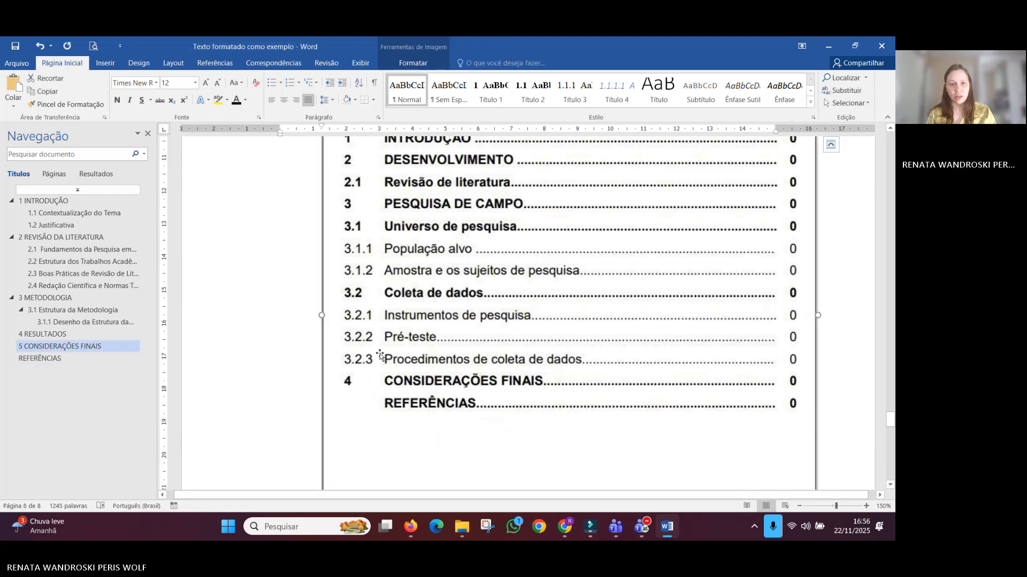
{"action": "scroll", "coordinate": [374, 358], "scroll_direction": "up", "scroll_amount": 4}
{"action": "left_click", "coordinate": [470, 253]}
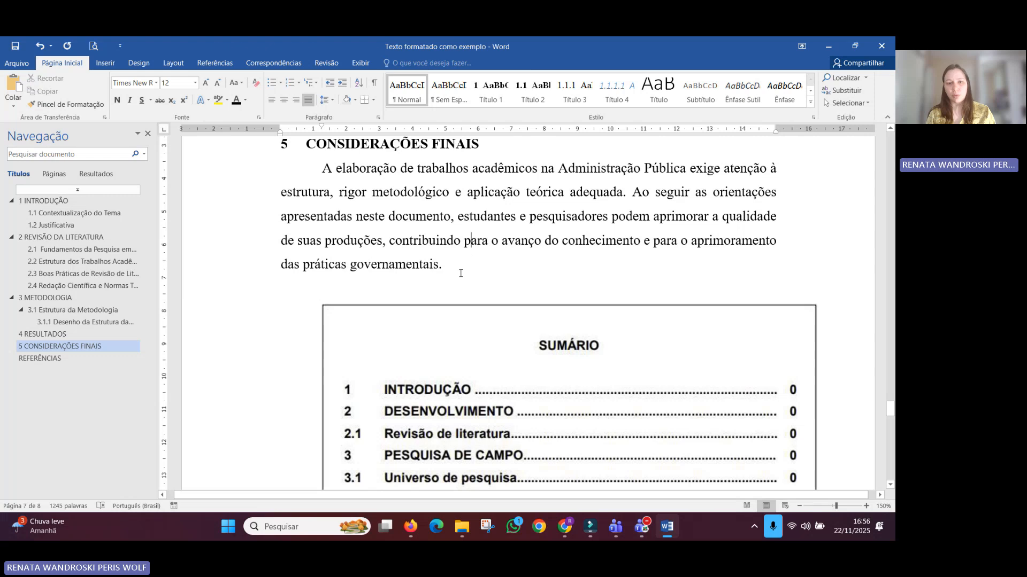
{"action": "scroll", "coordinate": [451, 285], "scroll_direction": "down", "scroll_amount": 1}
{"action": "left_click", "coordinate": [451, 312]}
{"action": "key", "text": "Delete"}
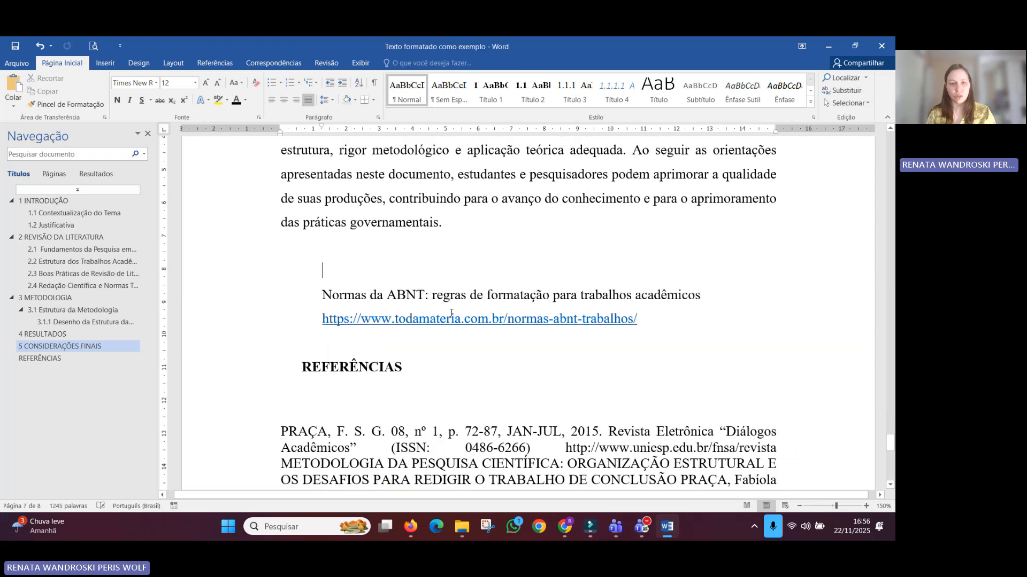
{"action": "scroll", "coordinate": [481, 279], "scroll_direction": "down", "scroll_amount": 1}
{"action": "left_click_drag", "start_coordinate": [641, 273], "coordinate": [350, 469]}
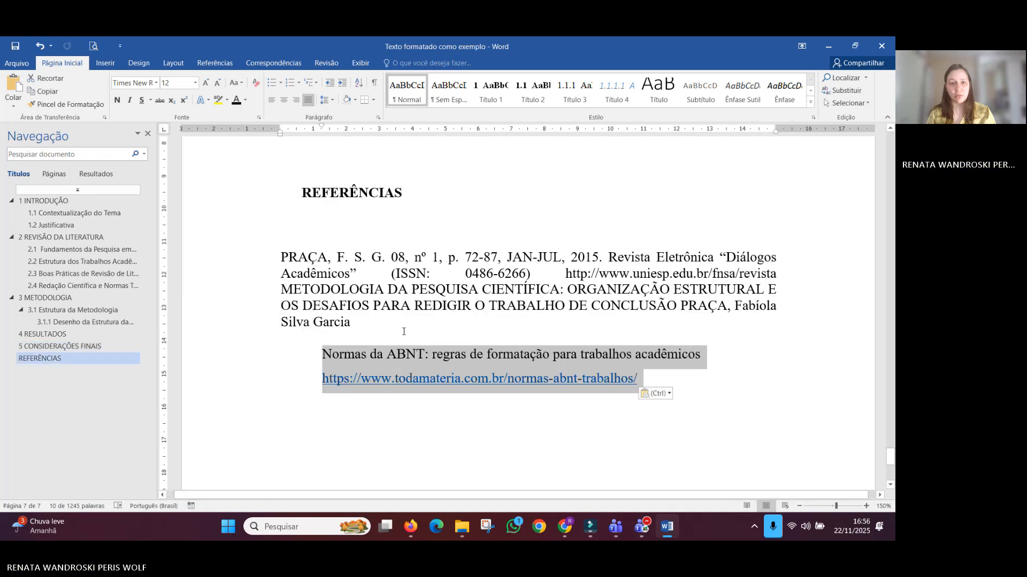
Step: Add an unnumbered "ANEXOS" heading in the Título 1 style after the article reference and paste the "SUMÁRIO" image under it
{"action": "left_click", "coordinate": [347, 324]}
{"action": "key", "text": "Return"}
{"action": "key", "text": "Return"}
{"action": "type", "text": "AN"}
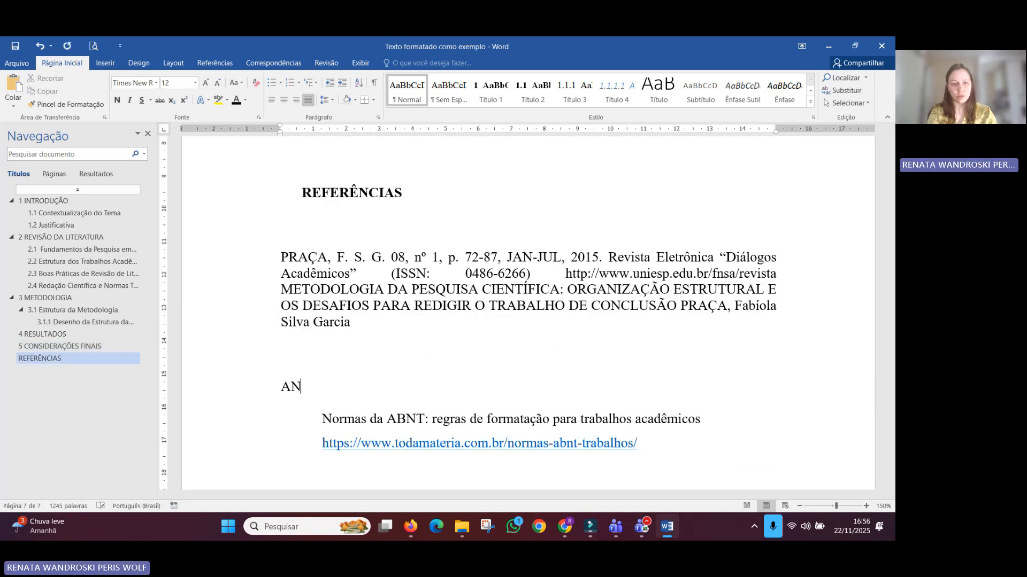
{"action": "type", "text": "EXOS"}
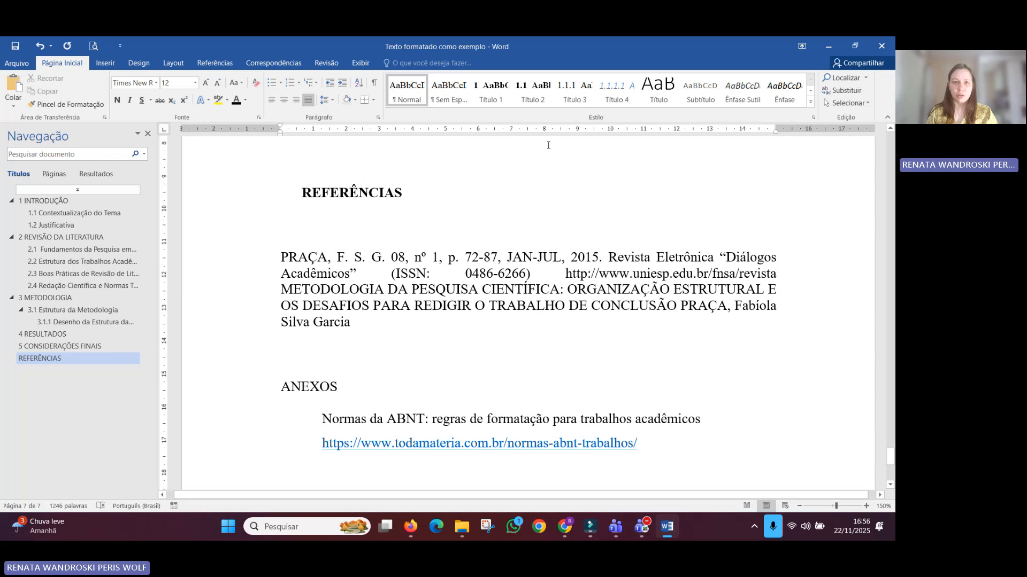
{"action": "left_click", "coordinate": [490, 90]}
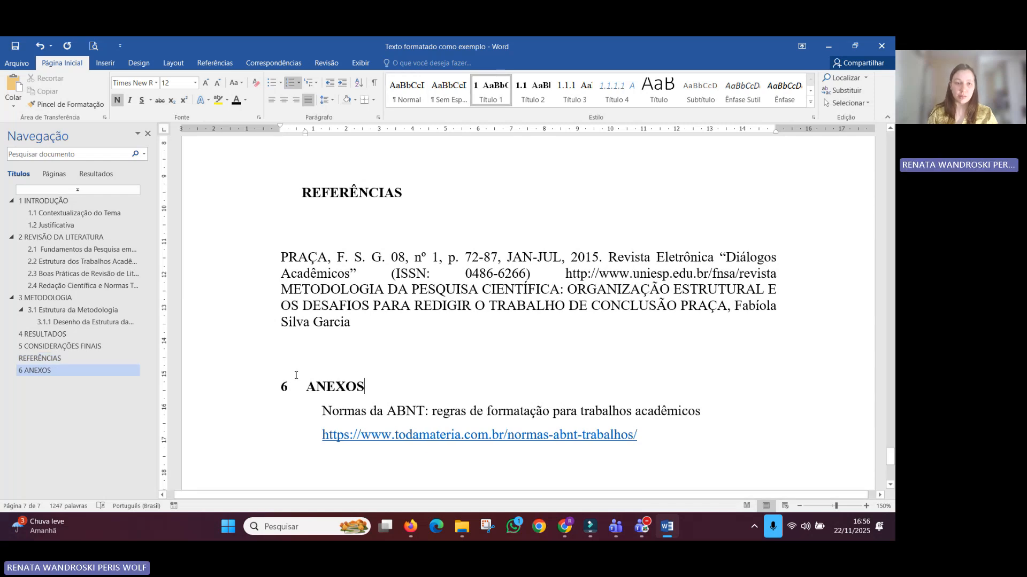
{"action": "key", "text": "BackSpace"}
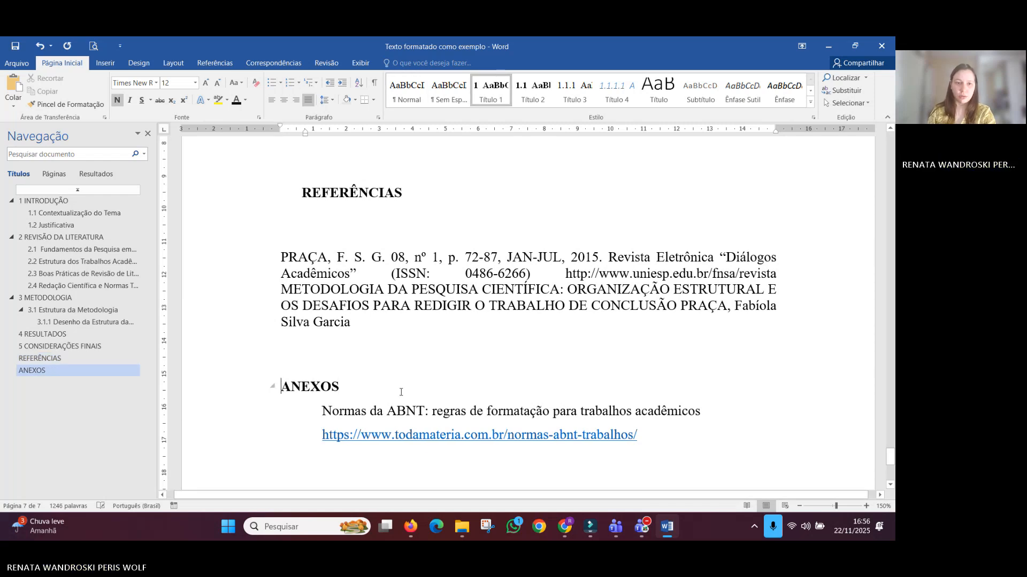
{"action": "key", "text": "Return"}
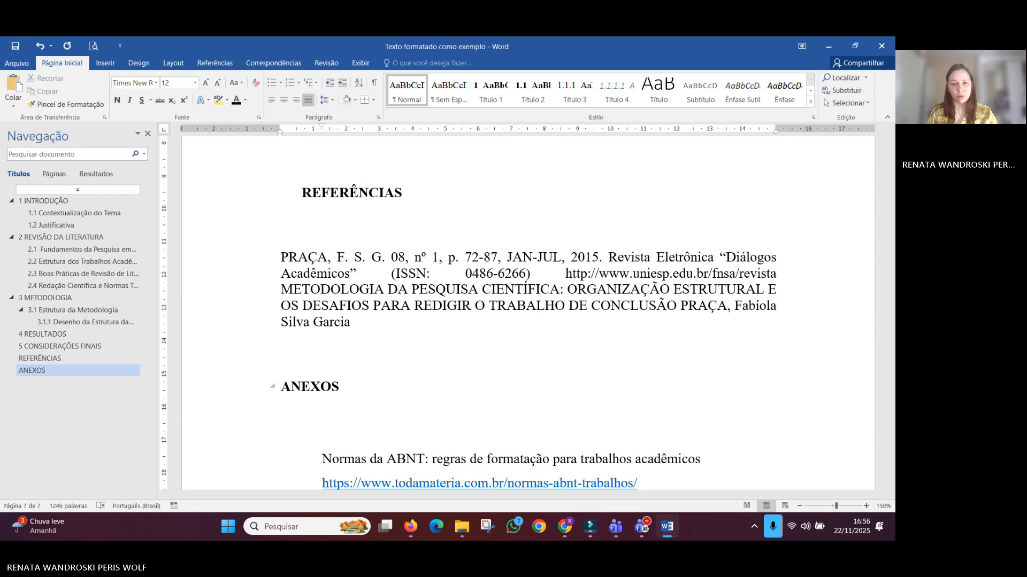
{"action": "key", "text": "ctrl+v"}
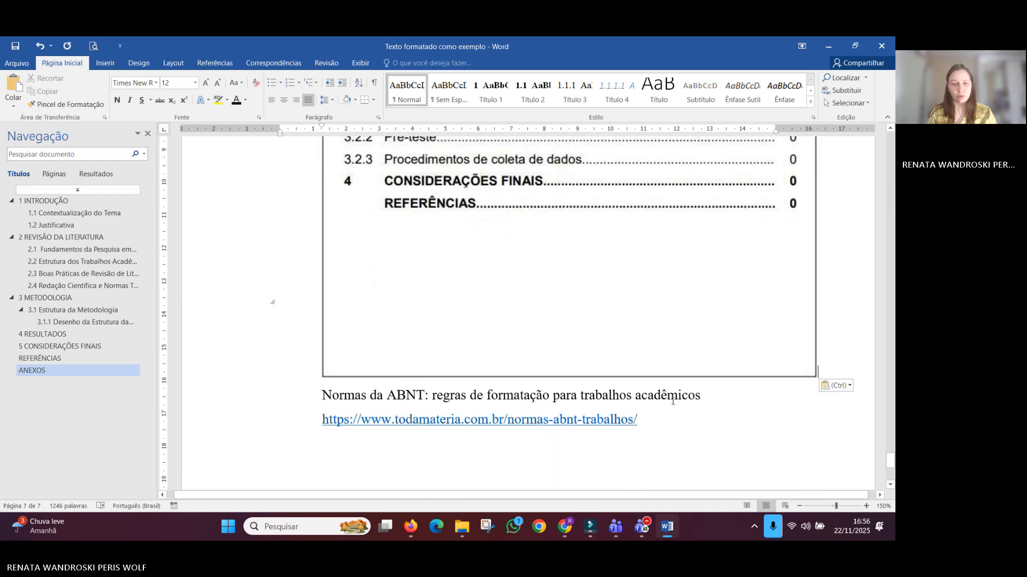
Step: Move the "Normas da ABNT" title and link from below the "SUMÁRIO" image to the "REFERÊNCIAS" section, above the article reference
{"action": "left_click_drag", "start_coordinate": [672, 412], "coordinate": [322, 396]}
{"action": "key", "text": "ctrl+c"}
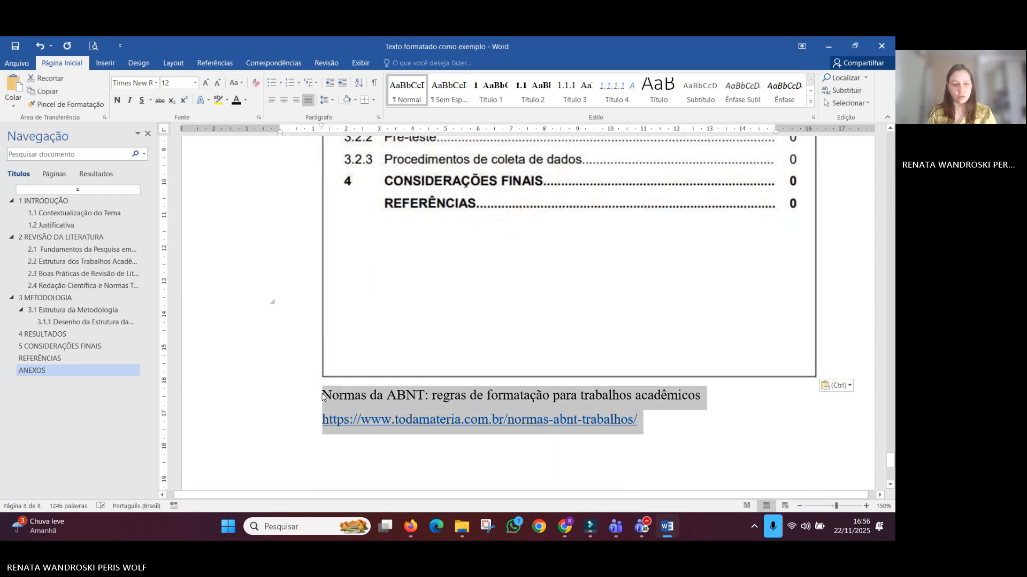
{"action": "key", "text": "BackSpace"}
{"action": "scroll", "coordinate": [323, 393], "scroll_direction": "up", "scroll_amount": 10}
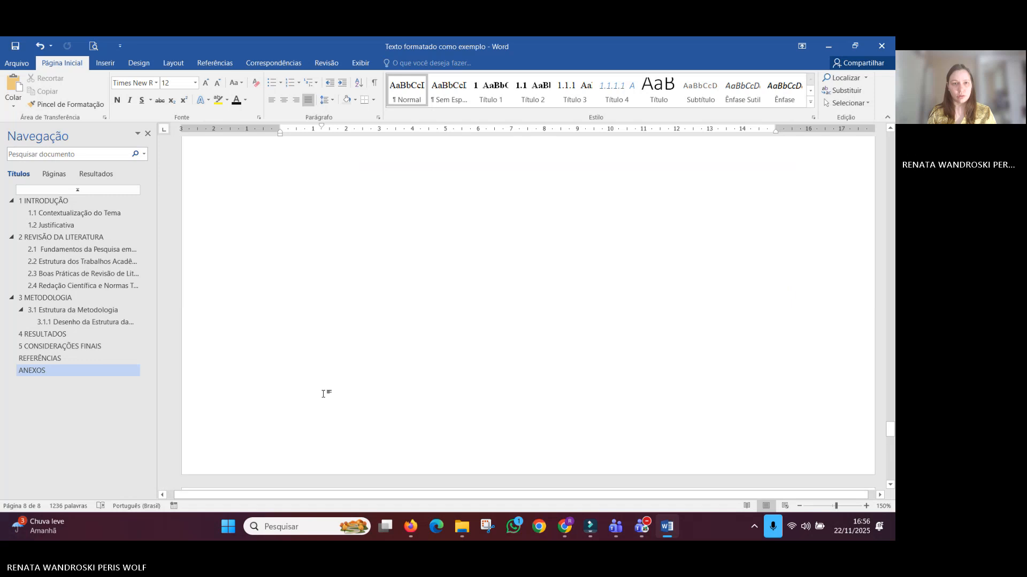
{"action": "left_click", "coordinate": [364, 302]}
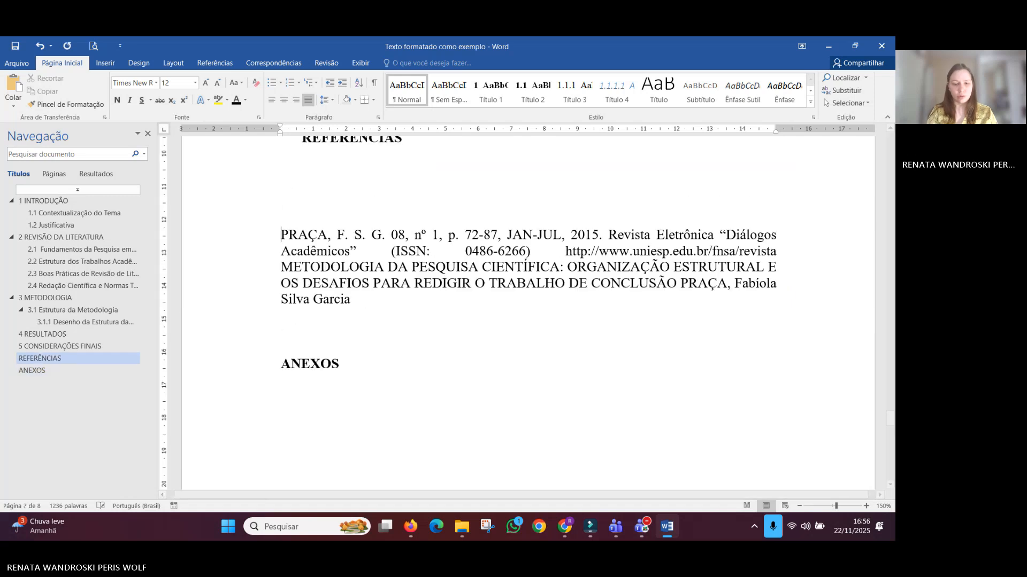
{"action": "key", "text": "ctrl+v"}
Step: Remove the indents from the "Normas da ABNT" reference, end its title with a period, and delete the extra blank line below its link
{"action": "left_click", "coordinate": [318, 186]}
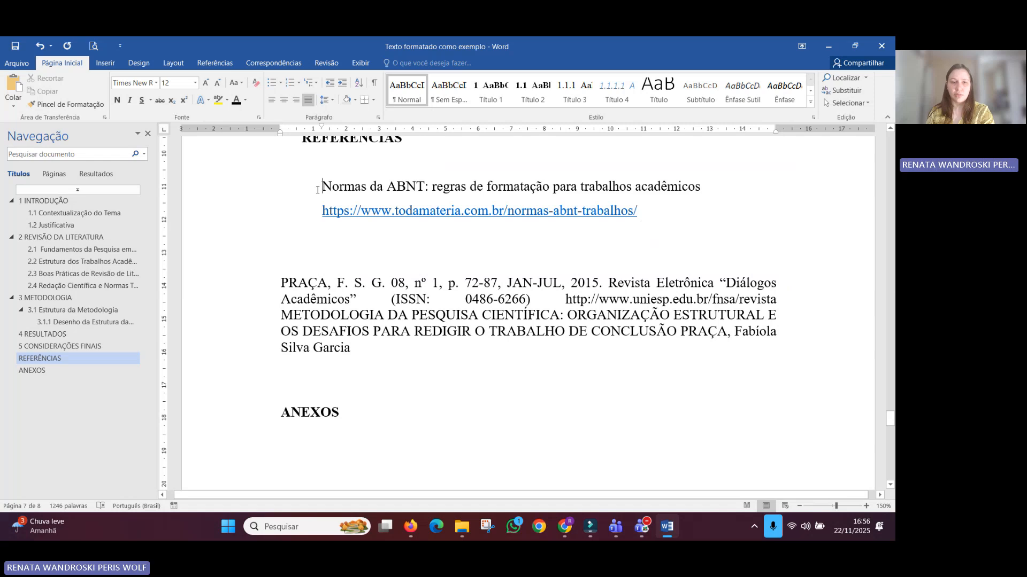
{"action": "key", "text": "BackSpace"}
{"action": "left_click", "coordinate": [320, 215]}
{"action": "key", "text": "BackSpace"}
{"action": "key", "text": "BackSpace"}
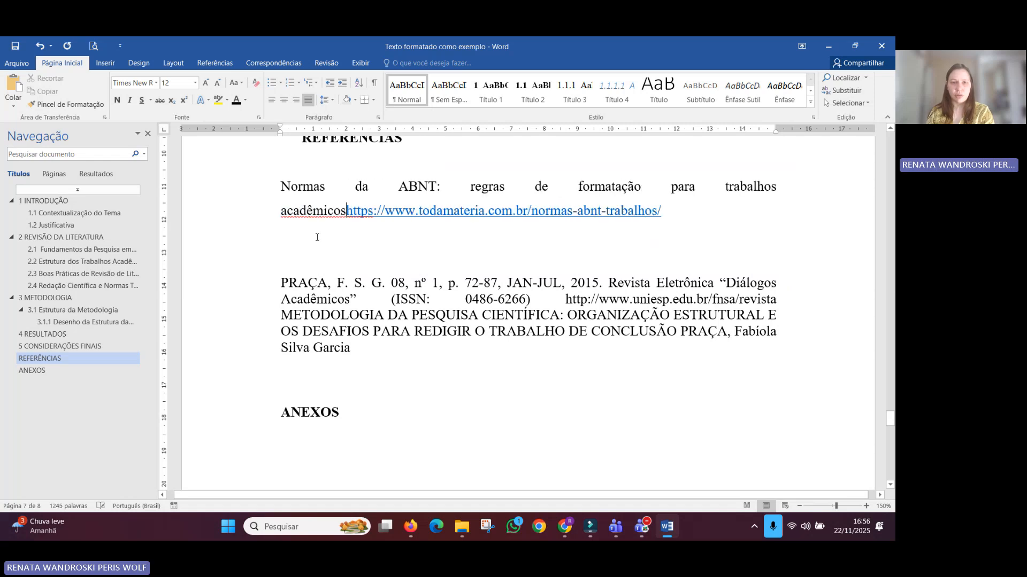
{"action": "type", "text": "."}
{"action": "key", "text": "Return"}
{"action": "left_click", "coordinate": [514, 237]}
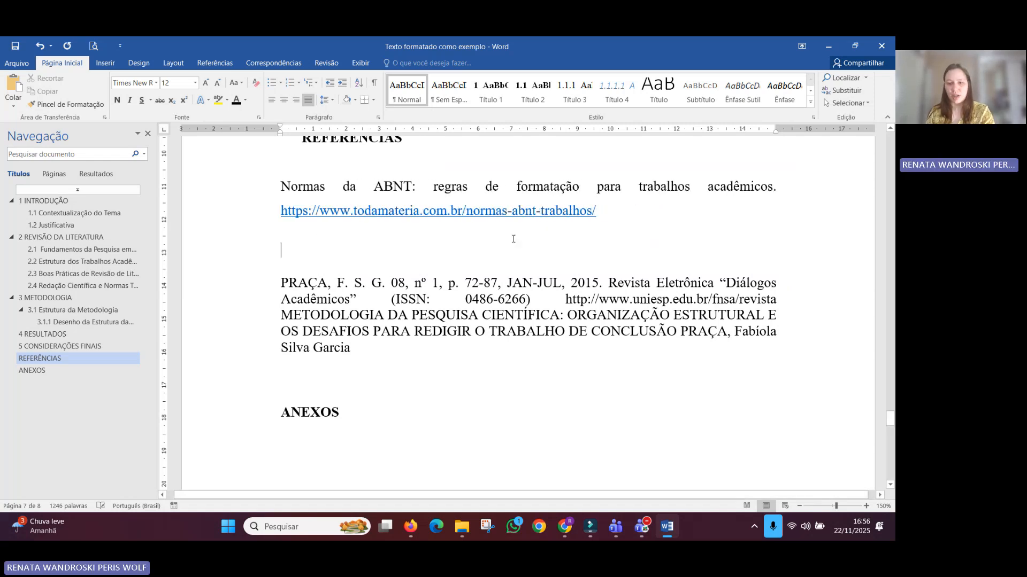
{"action": "key", "text": "Delete"}
Step: Insert blank lines between the article reference and the "ANEXOS" heading to push the heading down to the next page
{"action": "left_click", "coordinate": [350, 372]}
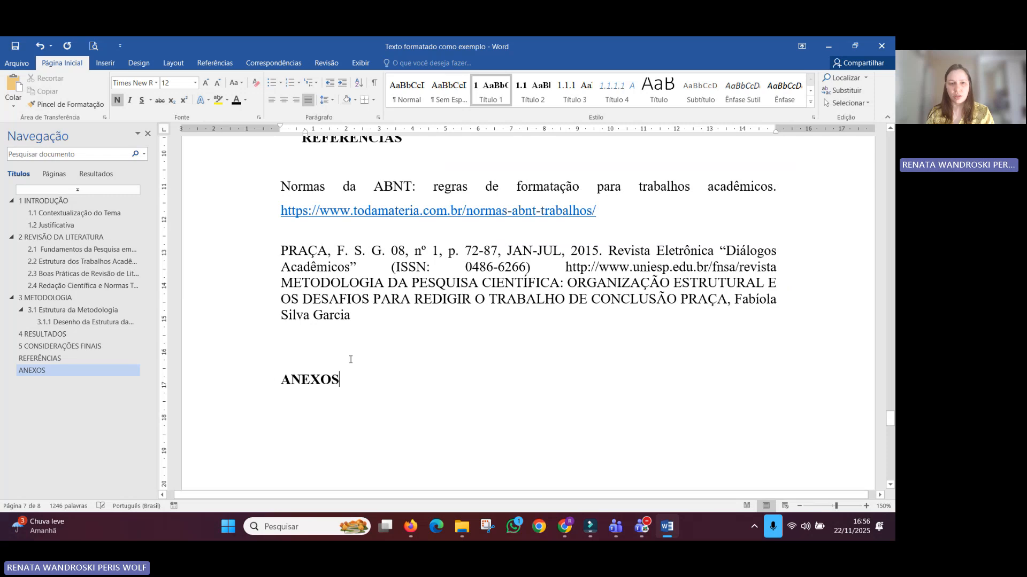
{"action": "left_click", "coordinate": [351, 359]}
{"action": "key", "text": "Return"}
{"action": "key", "text": "Return"}
{"action": "key", "text": "Return"}
{"action": "key", "text": "Return"}
{"action": "key", "text": "Return"}
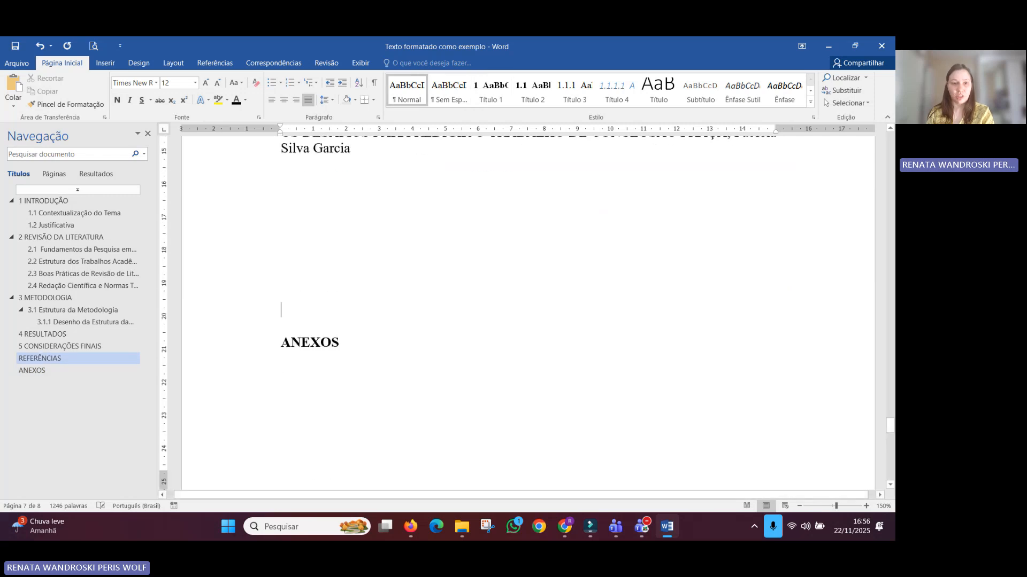
{"action": "key", "text": "Return"}
{"action": "key", "text": "Return"}
{"action": "key", "text": "Return"}
{"action": "key", "text": "Return"}
{"action": "scroll", "coordinate": [351, 357], "scroll_direction": "down", "scroll_amount": 2}
{"action": "scroll", "coordinate": [355, 363], "scroll_direction": "up", "scroll_amount": 4}
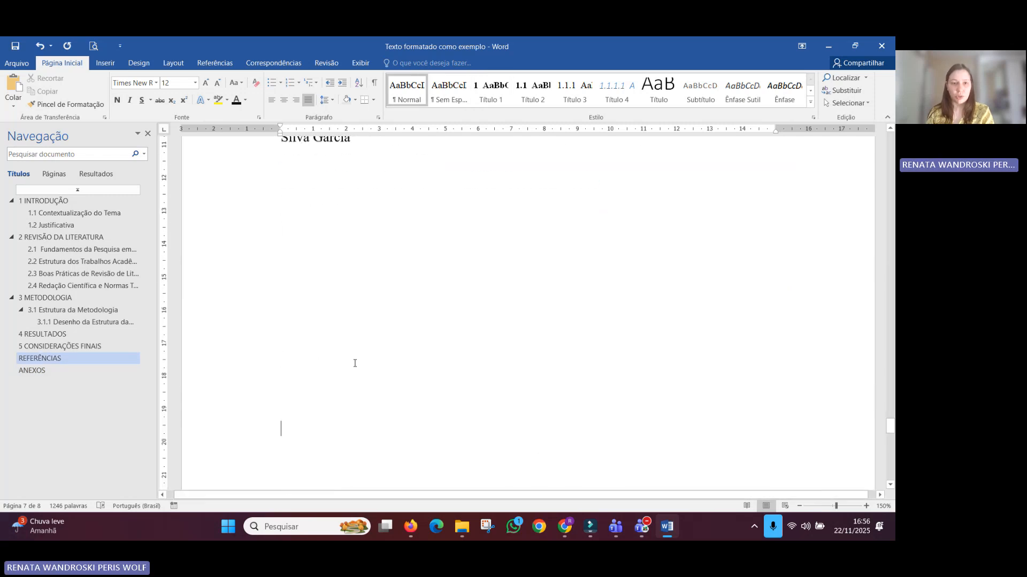
Step: Insert blank lines above the "2 REVISÃO DA LITERATURA" heading so that the section starts on a new page
{"action": "scroll", "coordinate": [354, 363], "scroll_direction": "up", "scroll_amount": 6}
{"action": "left_click", "coordinate": [314, 229]}
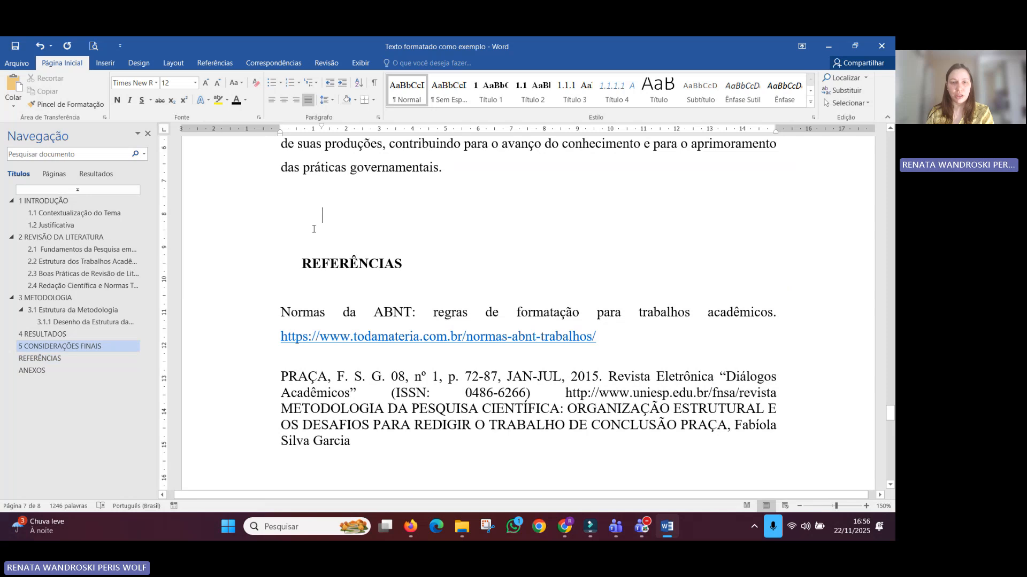
{"action": "scroll", "coordinate": [318, 266], "scroll_direction": "up", "scroll_amount": 5}
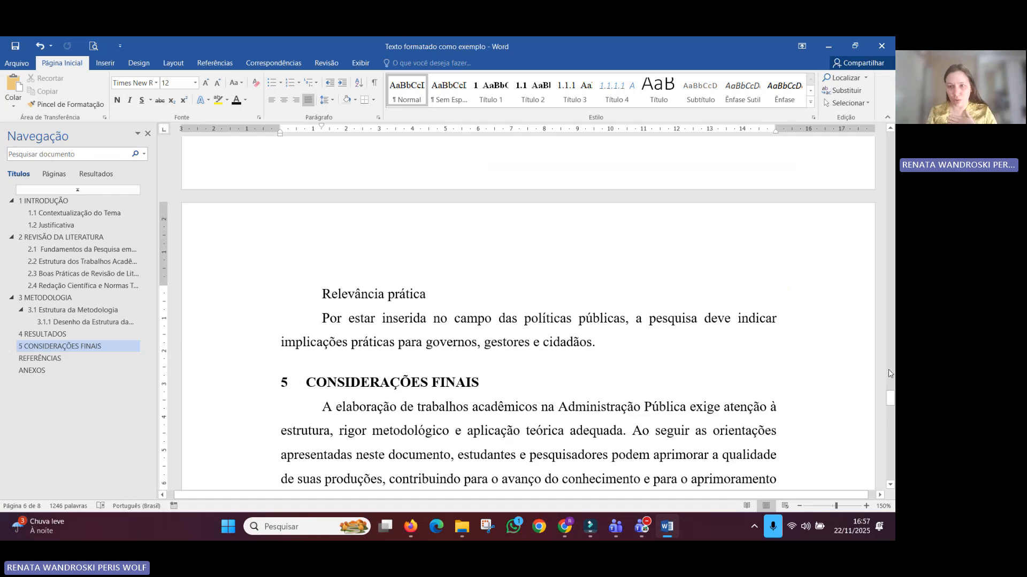
{"action": "left_click_drag", "start_coordinate": [892, 408], "coordinate": [890, 140]}
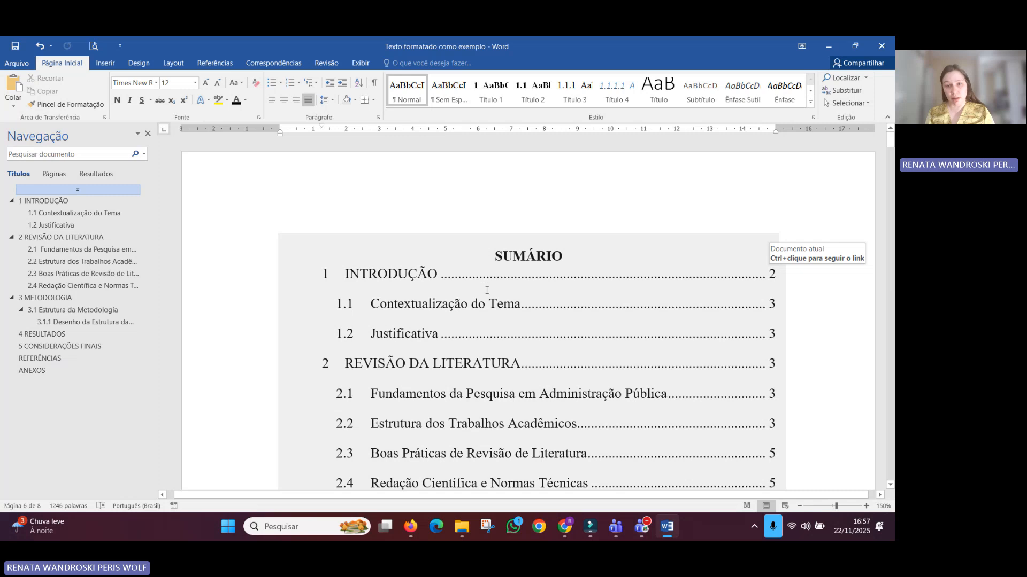
{"action": "left_click", "coordinate": [35, 202]}
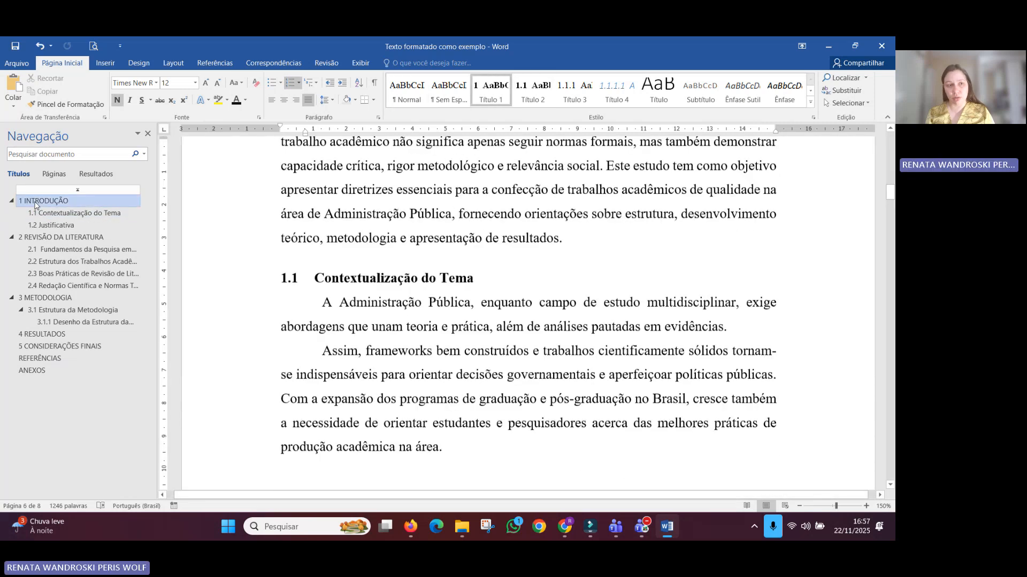
{"action": "left_click", "coordinate": [58, 237]}
{"action": "scroll", "coordinate": [368, 253], "scroll_direction": "up", "scroll_amount": 2}
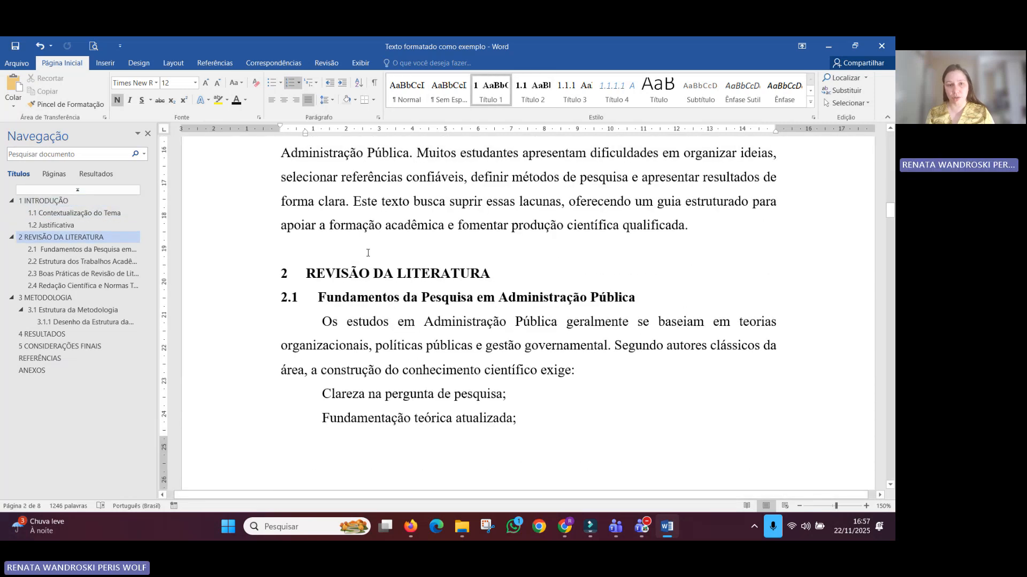
{"action": "left_click", "coordinate": [368, 253]}
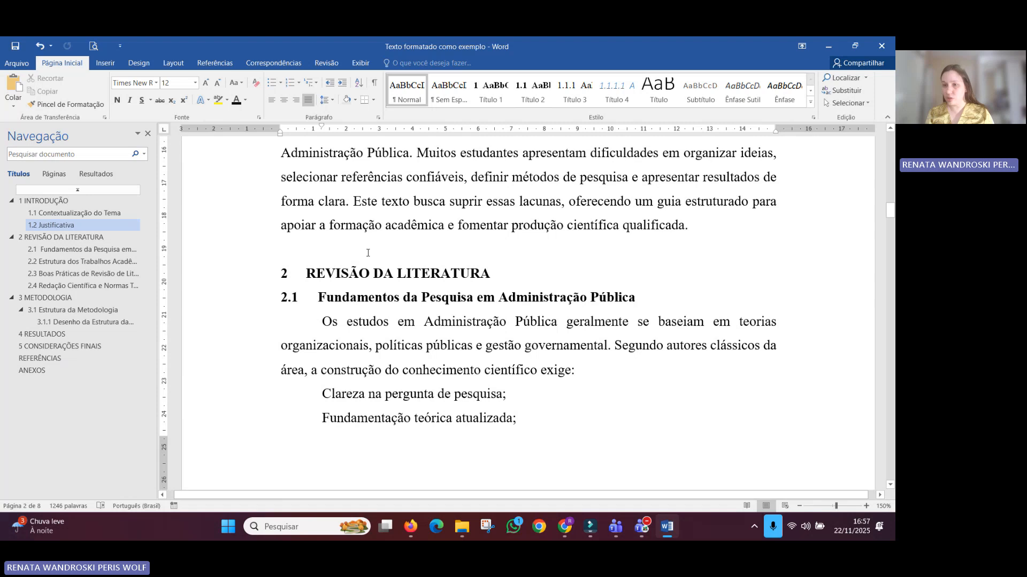
{"action": "key", "text": "Return"}
{"action": "key", "text": "Return"}
{"action": "key", "text": "Return"}
{"action": "key", "text": "Return"}
{"action": "key", "text": "Return"}
{"action": "key", "text": "Return"}
{"action": "key", "text": "Return"}
{"action": "key", "text": "Return"}
{"action": "key", "text": "Return"}
{"action": "key", "text": "Return"}
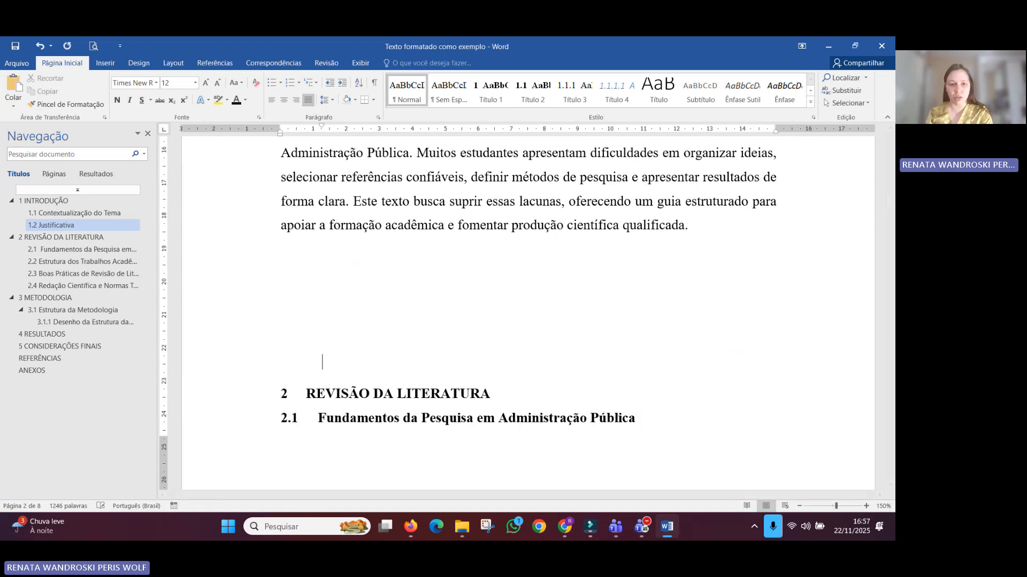
{"action": "scroll", "coordinate": [337, 273], "scroll_direction": "down", "scroll_amount": 10}
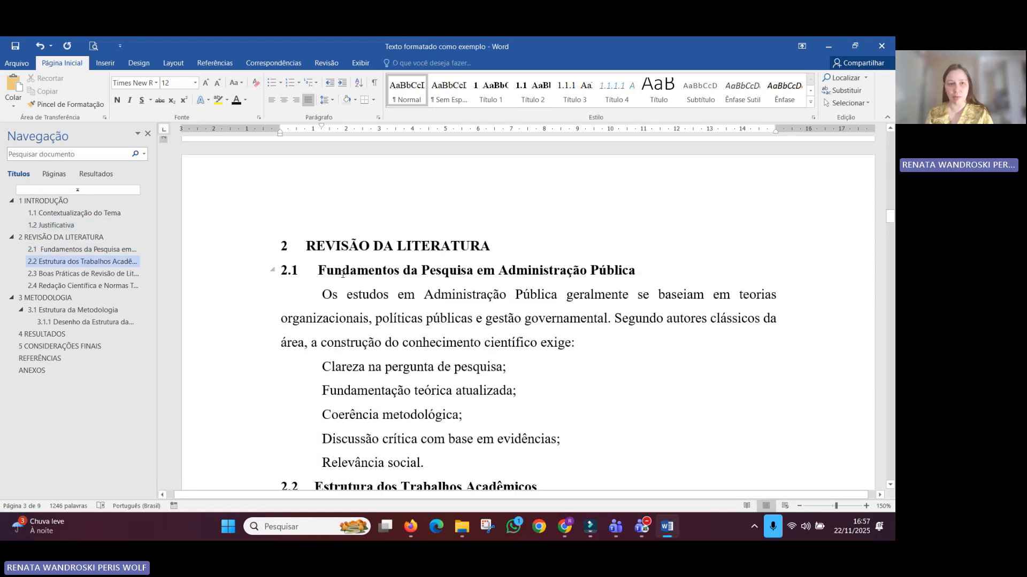
Step: Shrink the "Arranjo dos elementos do trabalho acadêmico" image proportionally so it fits on the same page as its Figura 2 caption
{"action": "scroll", "coordinate": [337, 273], "scroll_direction": "down", "scroll_amount": 3}
{"action": "scroll", "coordinate": [337, 276], "scroll_direction": "up", "scroll_amount": 4}
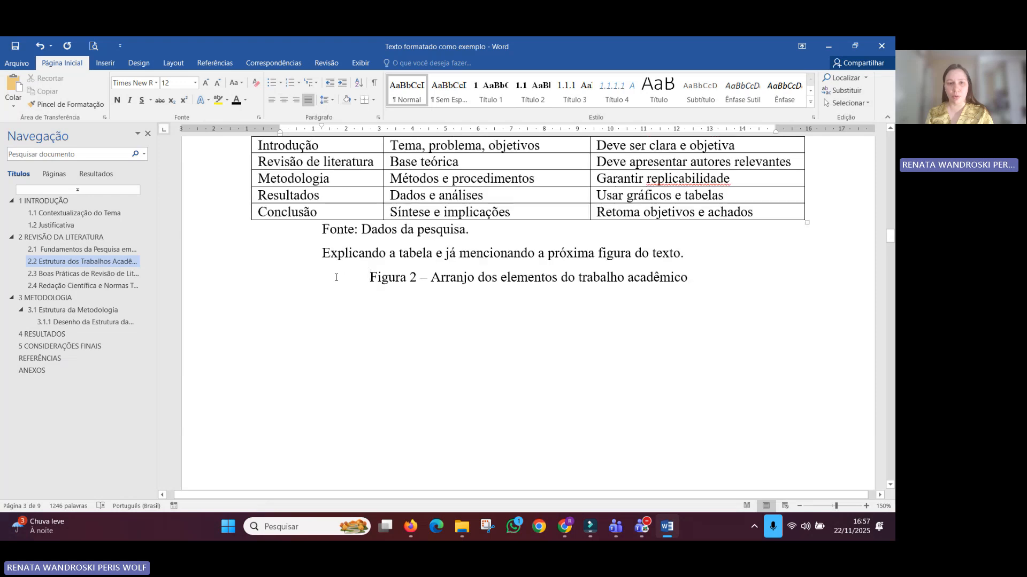
{"action": "left_click", "coordinate": [337, 277]}
{"action": "scroll", "coordinate": [367, 321], "scroll_direction": "down", "scroll_amount": 10}
{"action": "left_click", "coordinate": [661, 413]}
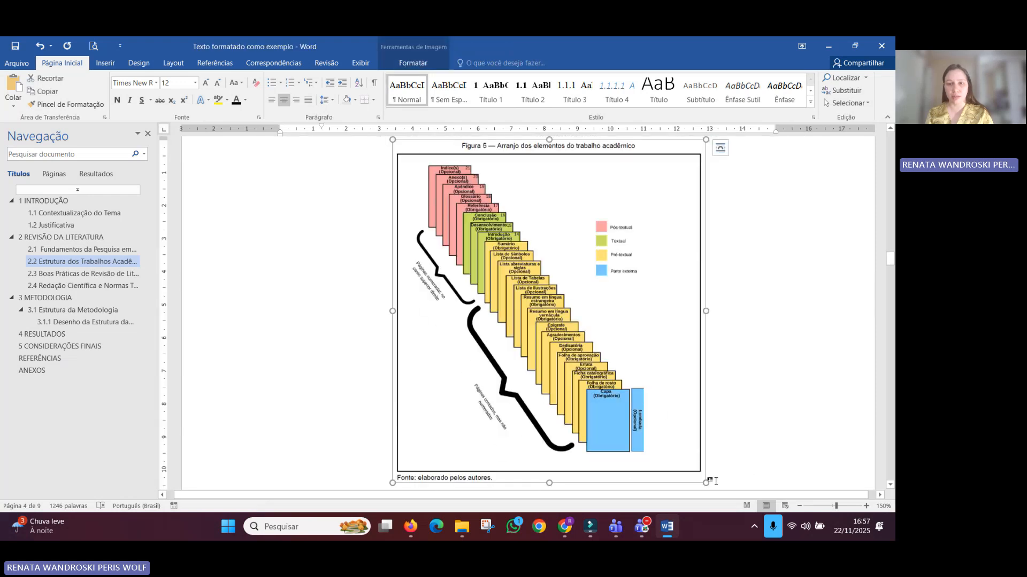
{"action": "left_click_drag", "start_coordinate": [705, 483], "coordinate": [623, 392]}
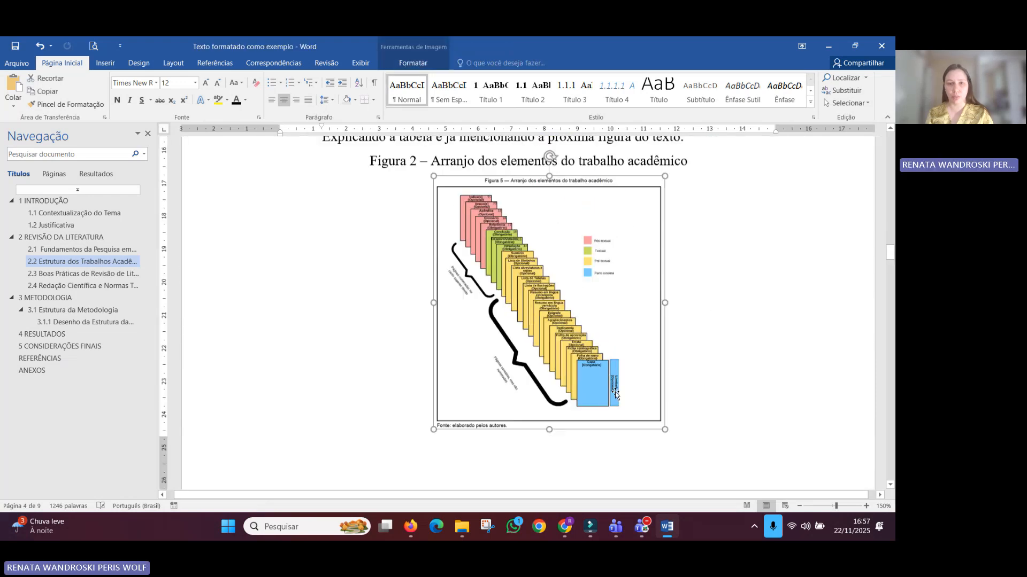
Step: Set the line spacing of the two-line "Fonte: Normaliza IFB" source below Figura 2 to 1,0
{"action": "scroll", "coordinate": [497, 369], "scroll_direction": "down", "scroll_amount": 5}
{"action": "left_click", "coordinate": [497, 370]}
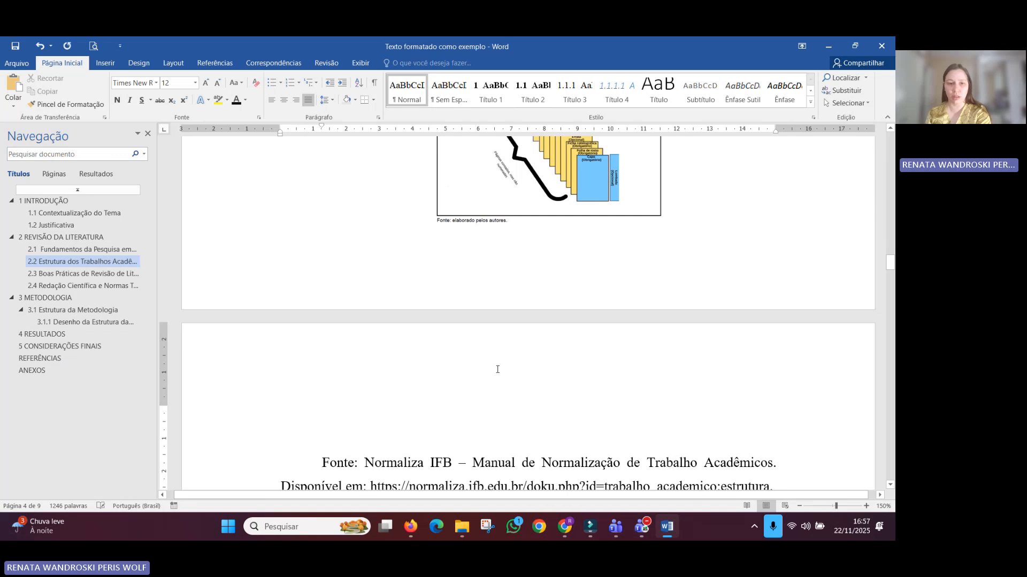
{"action": "scroll", "coordinate": [497, 369], "scroll_direction": "down", "scroll_amount": 1}
{"action": "scroll", "coordinate": [421, 420], "scroll_direction": "down", "scroll_amount": 2}
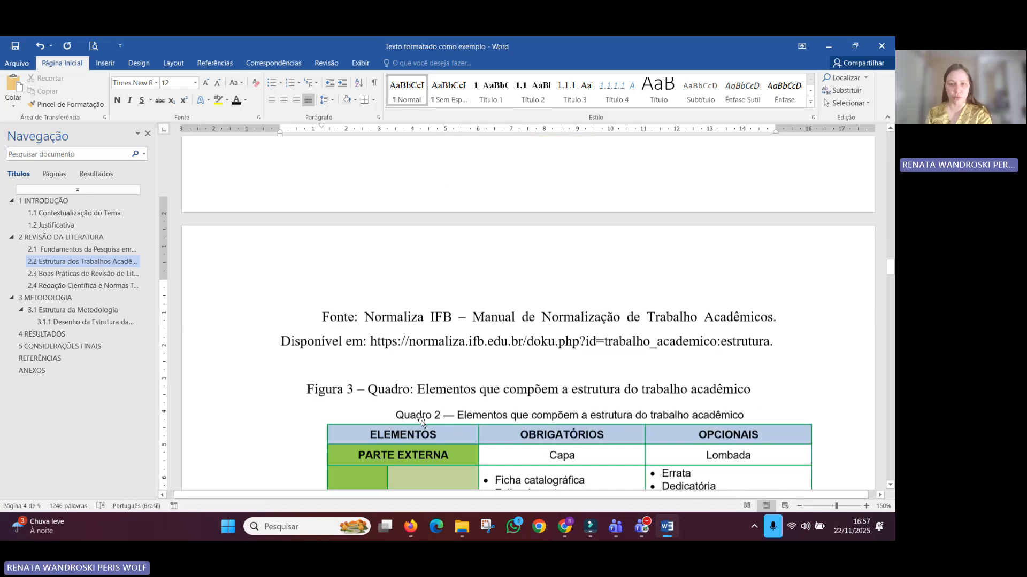
{"action": "scroll", "coordinate": [422, 420], "scroll_direction": "down", "scroll_amount": 1}
{"action": "left_click_drag", "start_coordinate": [777, 313], "coordinate": [345, 290]}
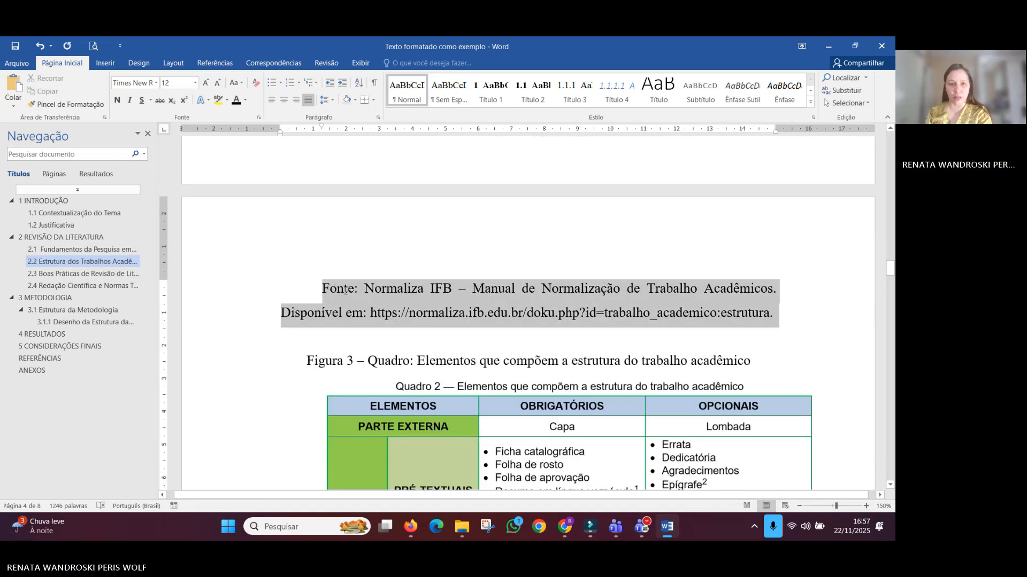
{"action": "left_click", "coordinate": [324, 100]}
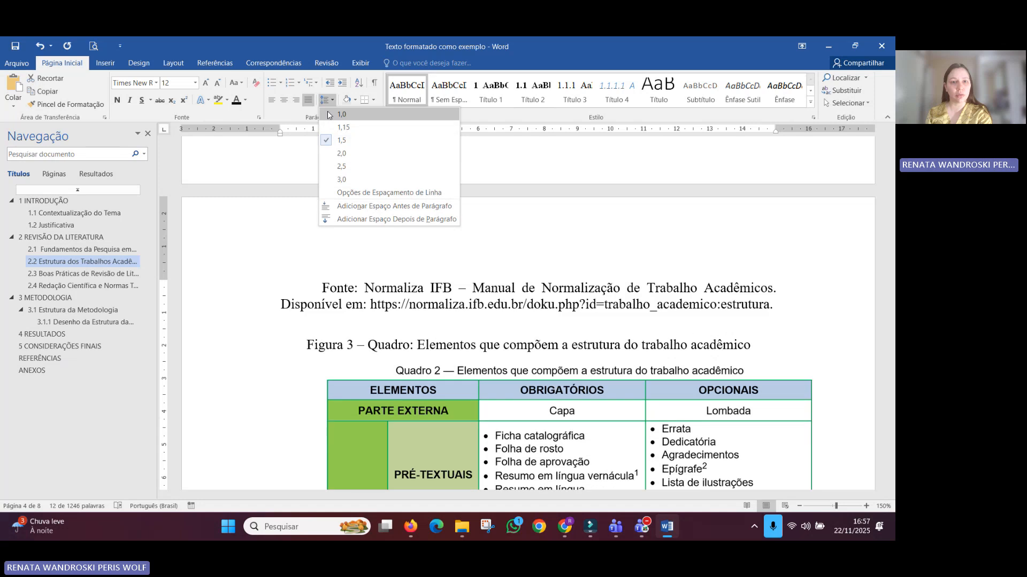
{"action": "left_click", "coordinate": [329, 115]}
Step: Set the line spacing of the paragraph holding the Figura 2 image to 1,0
{"action": "scroll", "coordinate": [678, 284], "scroll_direction": "up", "scroll_amount": 3}
{"action": "left_click", "coordinate": [682, 261]}
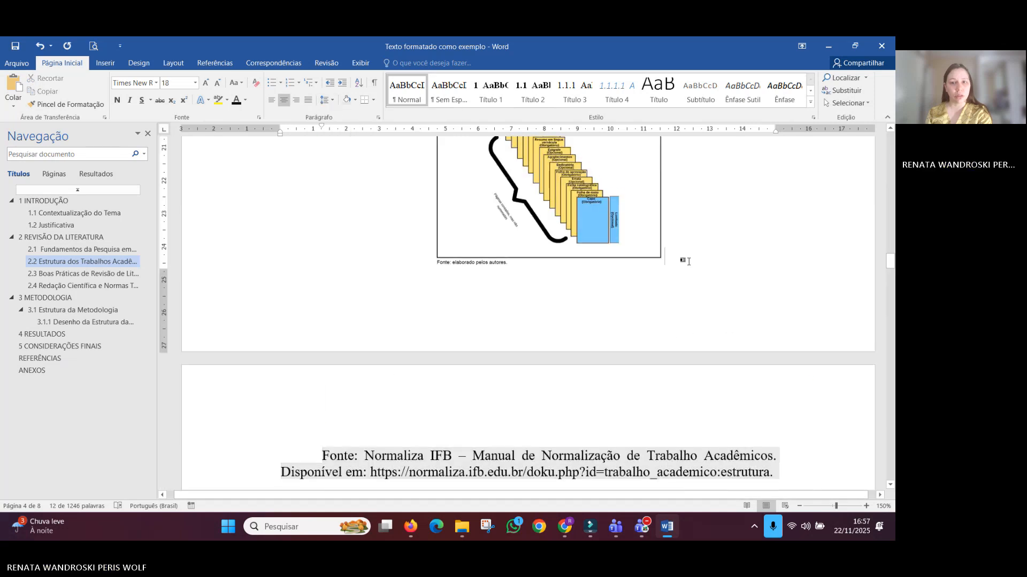
{"action": "left_click", "coordinate": [325, 99]}
{"action": "left_click", "coordinate": [342, 118]}
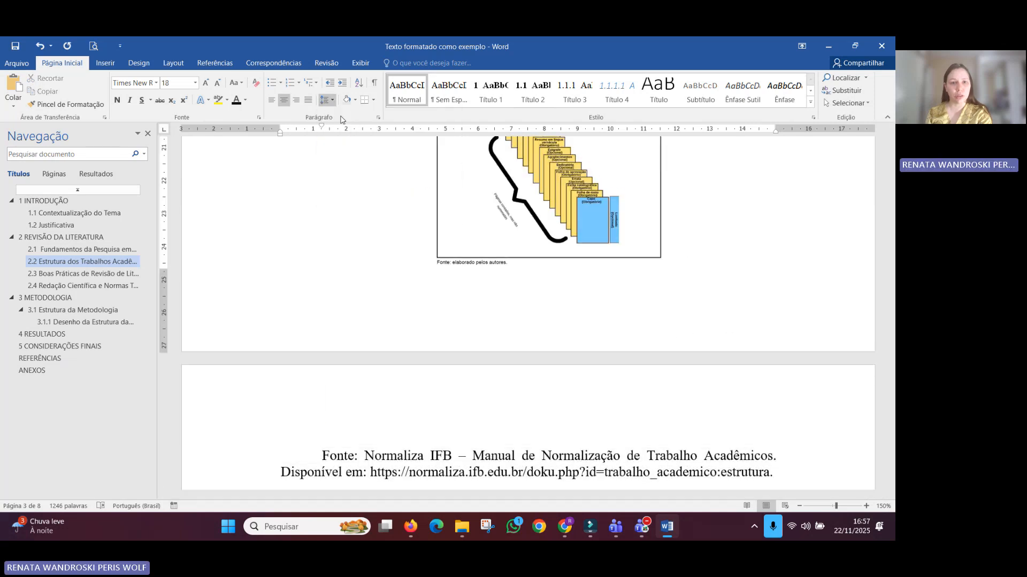
{"action": "left_click", "coordinate": [327, 101]}
{"action": "left_click", "coordinate": [327, 102]}
Step: Merge the five list lines in section 2.1, from "Clareza na pergunta de pesquisa" to "Relevância social", into one running paragraph
{"action": "scroll", "coordinate": [453, 352], "scroll_direction": "up", "scroll_amount": 3}
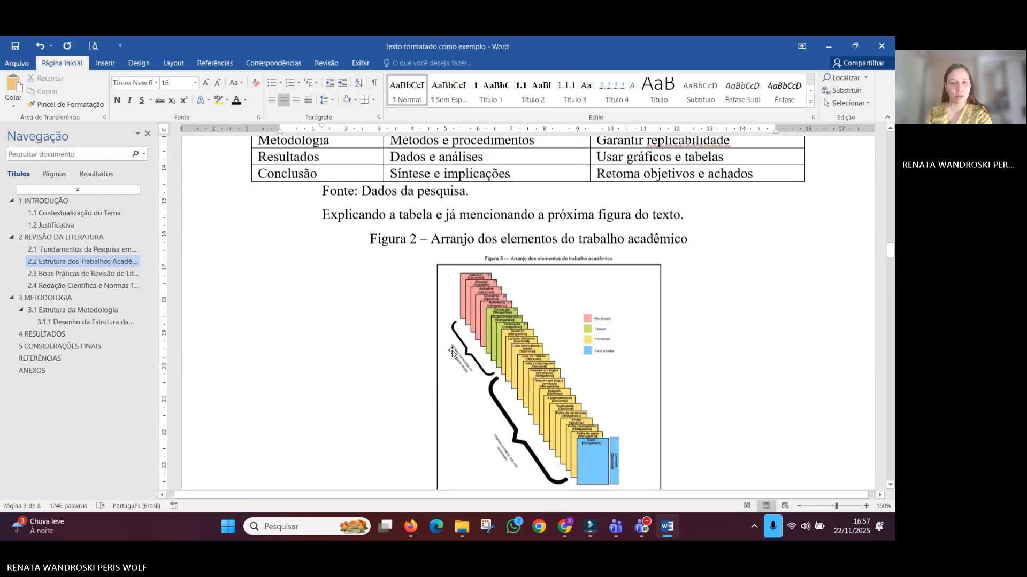
{"action": "scroll", "coordinate": [452, 351], "scroll_direction": "up", "scroll_amount": 1}
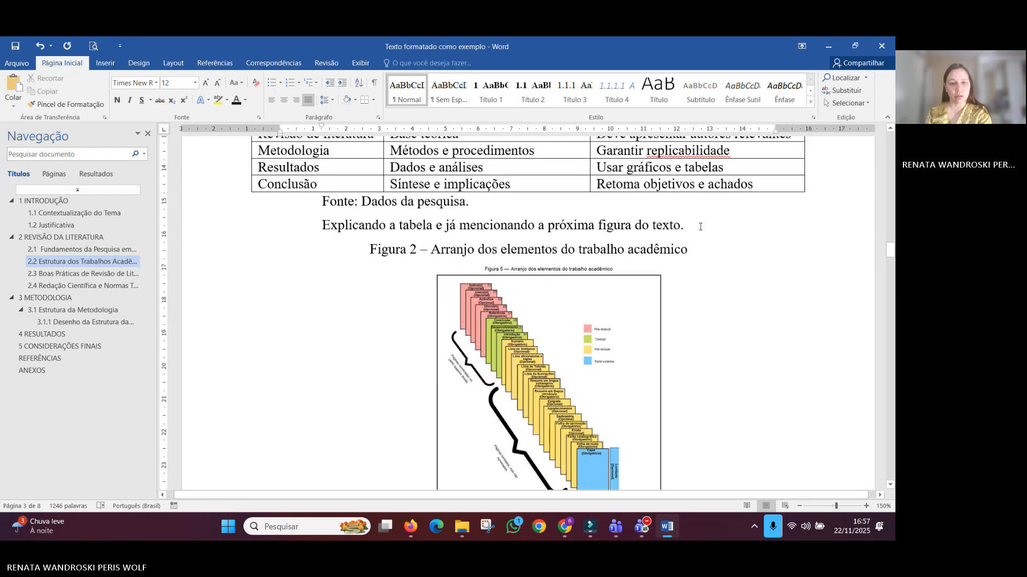
{"action": "scroll", "coordinate": [555, 271], "scroll_direction": "up", "scroll_amount": 5}
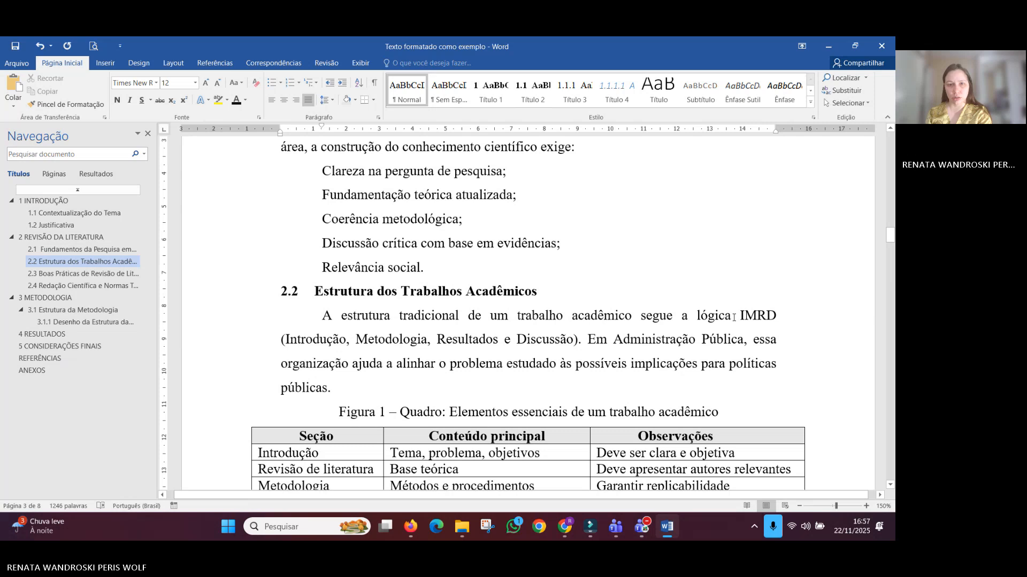
{"action": "scroll", "coordinate": [459, 322], "scroll_direction": "up", "scroll_amount": 3}
{"action": "left_click", "coordinate": [542, 340]}
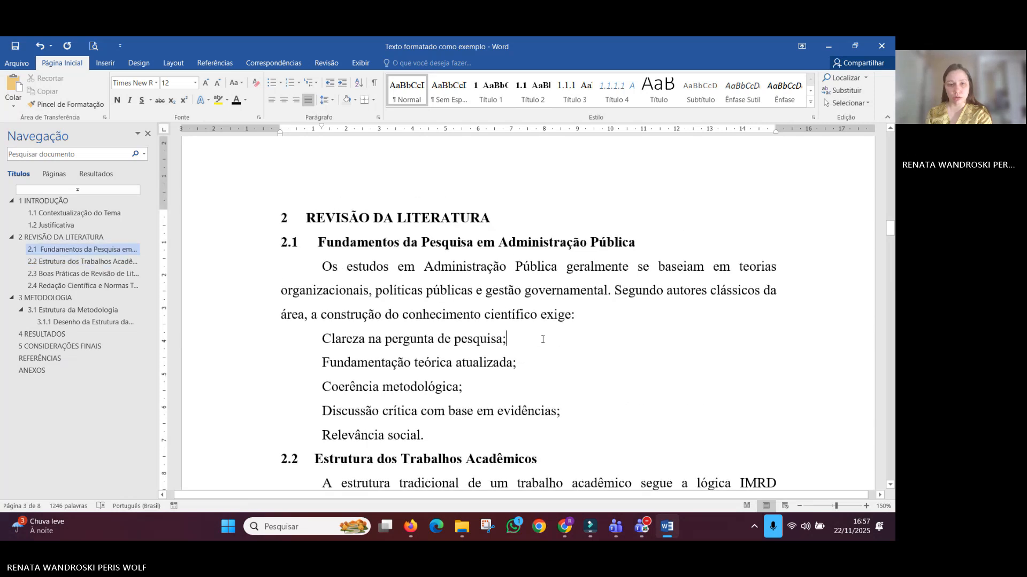
{"action": "key", "text": "Delete"}
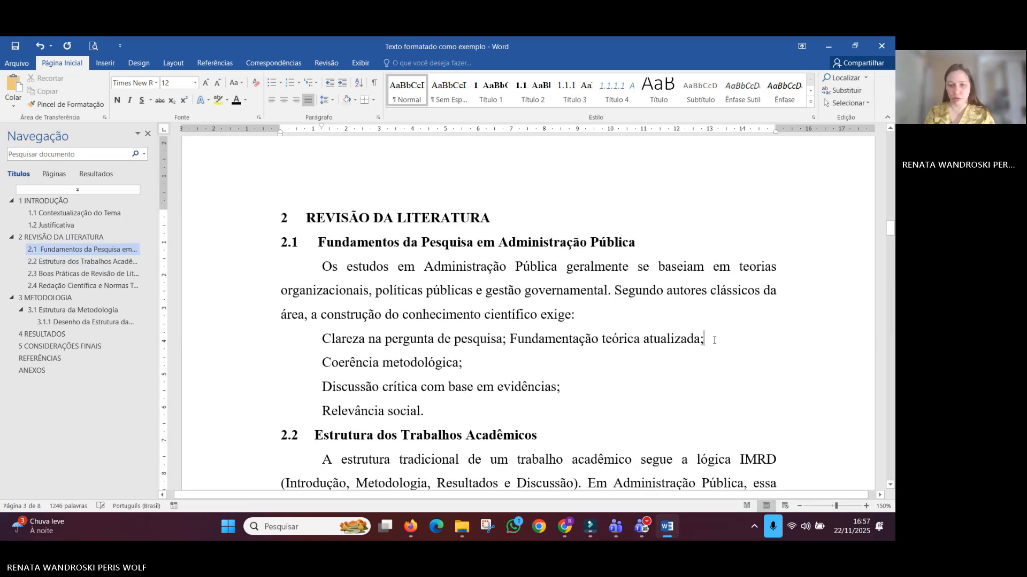
{"action": "key", "text": "Delete"}
{"action": "key", "text": "Delete"}
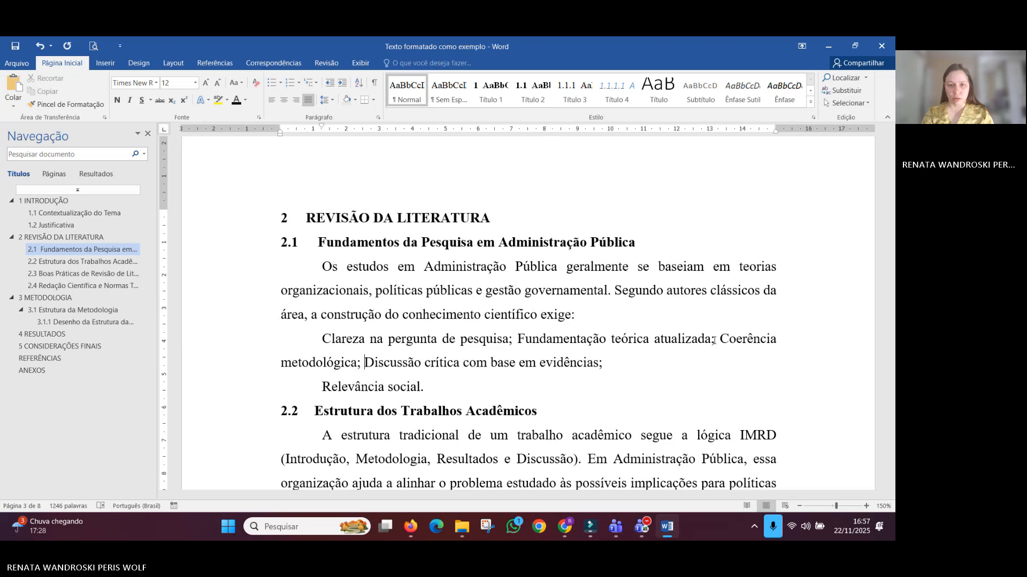
{"action": "key", "text": "Delete"}
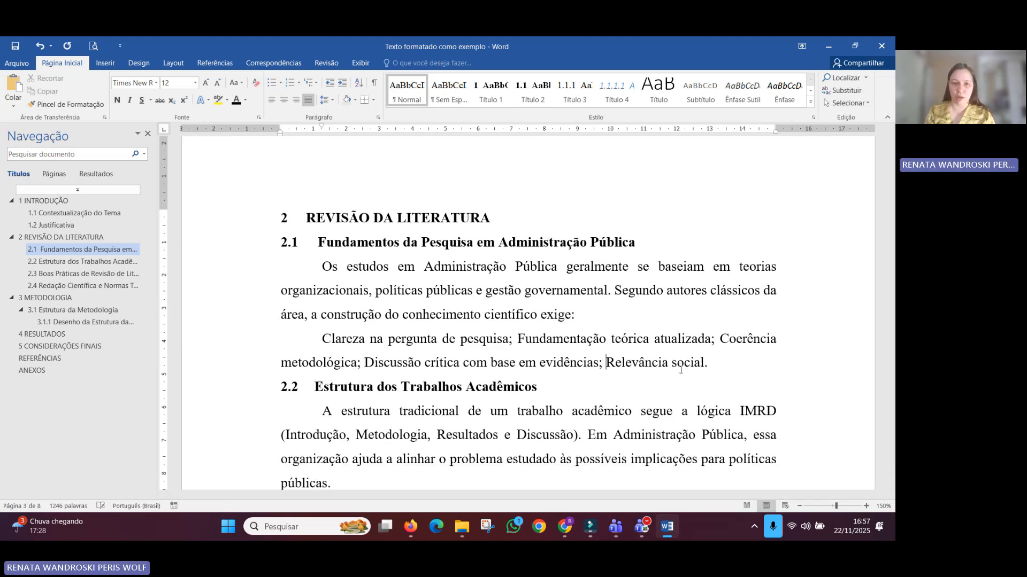
Step: Insert a blank line before the 2.2 heading and another between the "2 REVISÃO DA LITERATURA" and 2.1 headings
{"action": "left_click", "coordinate": [710, 366]}
{"action": "key", "text": "Return"}
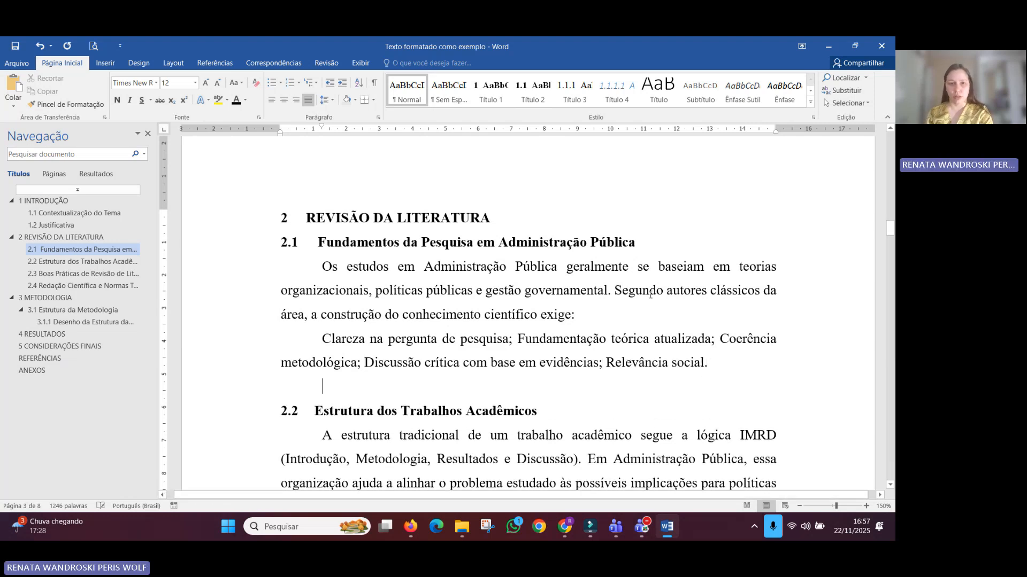
{"action": "left_click", "coordinate": [530, 215]}
{"action": "key", "text": "Return"}
{"action": "scroll", "coordinate": [506, 363], "scroll_direction": "down", "scroll_amount": 10}
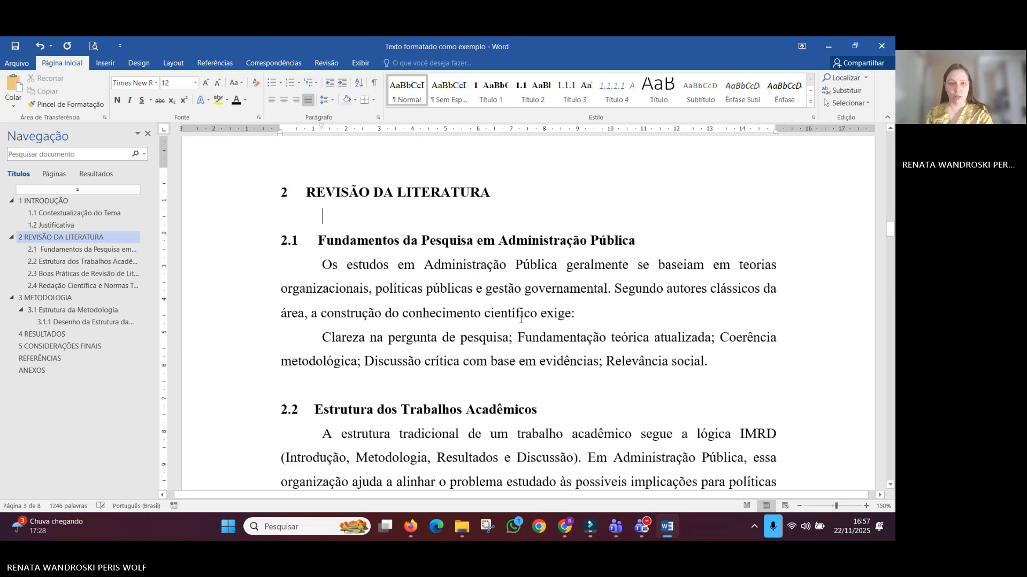
{"action": "scroll", "coordinate": [505, 362], "scroll_direction": "down", "scroll_amount": 1}
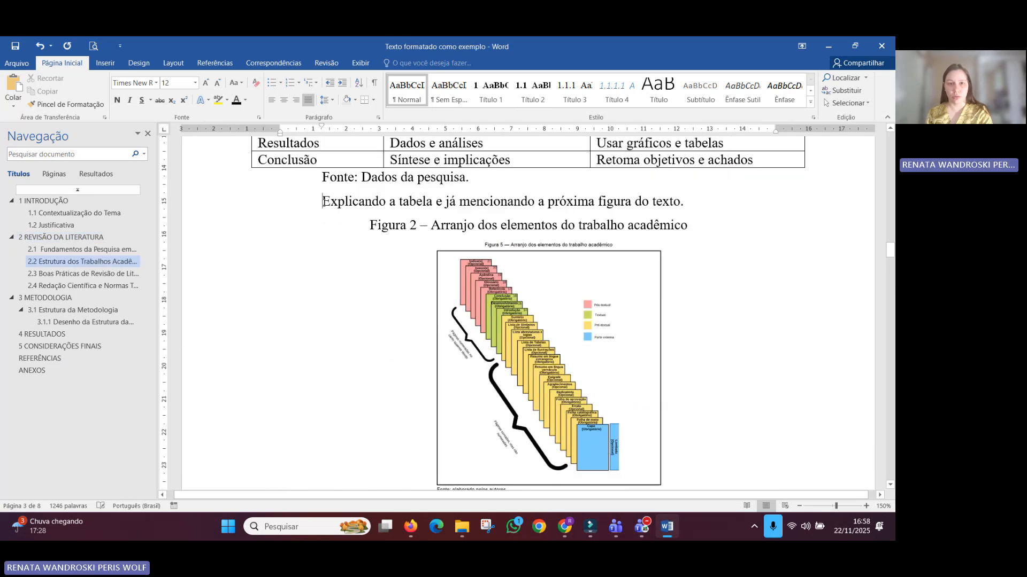
{"action": "key", "text": "BackSpace"}
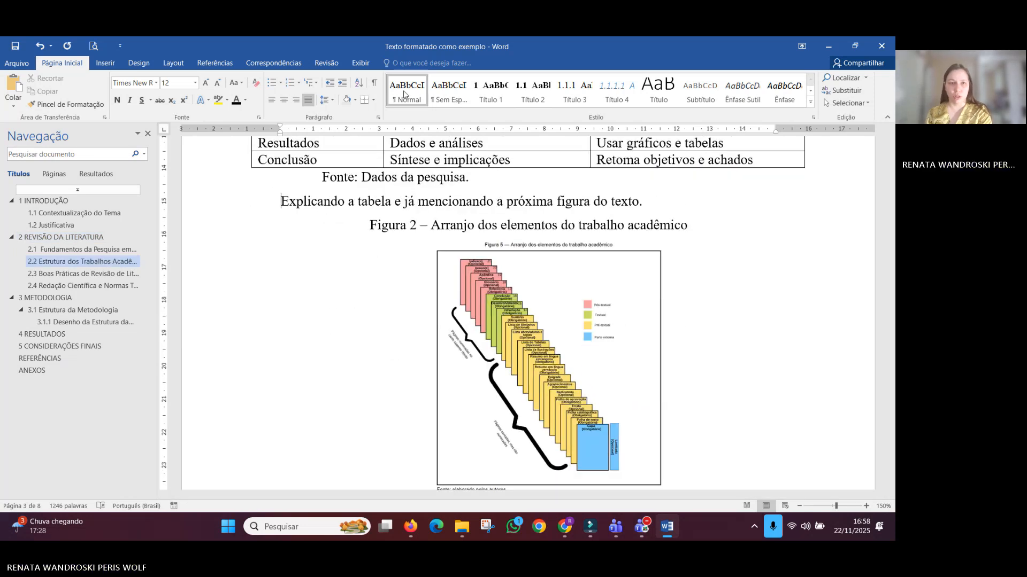
{"action": "key", "text": "BackSpace"}
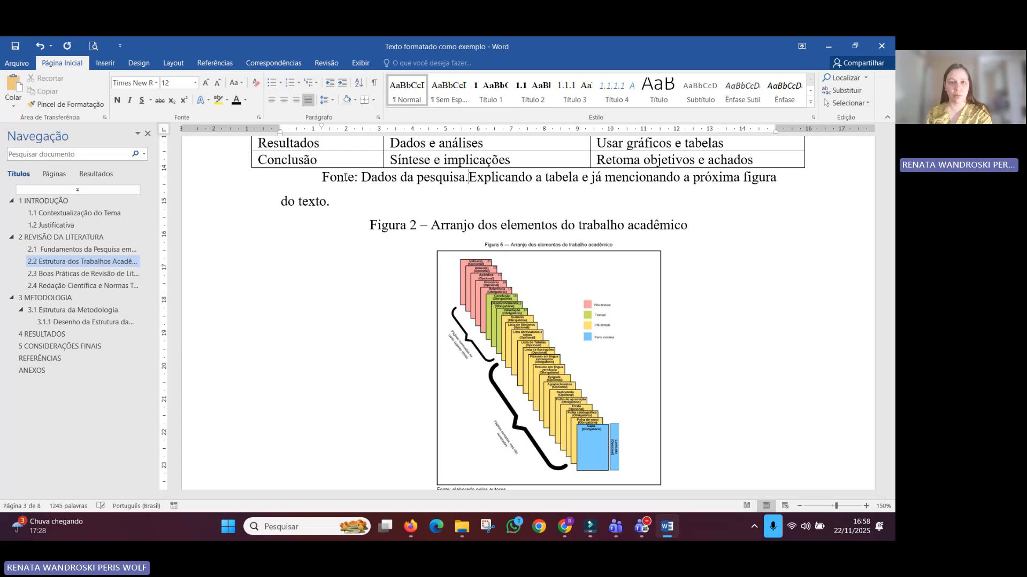
{"action": "key", "text": "Return"}
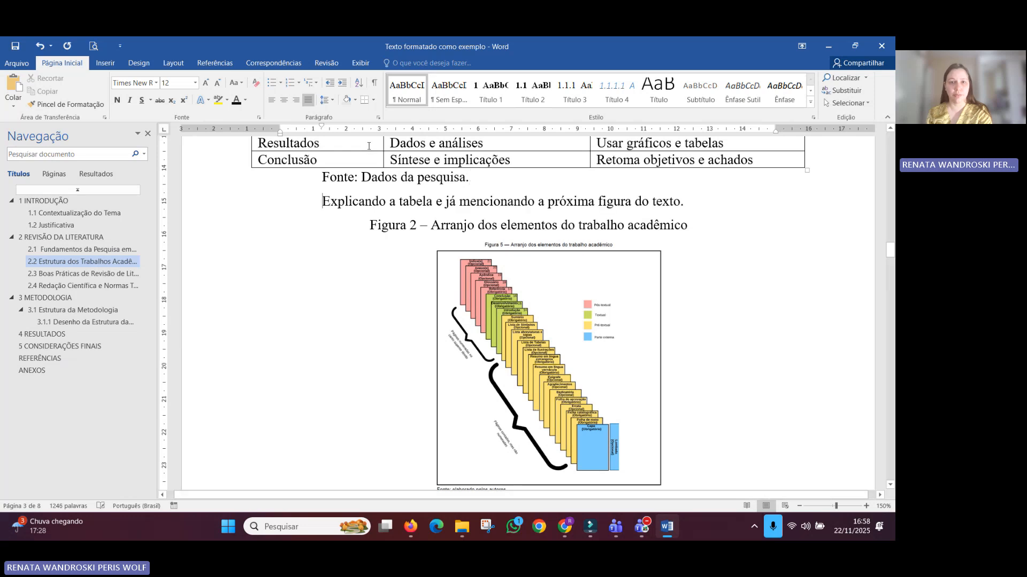
{"action": "left_click", "coordinate": [376, 117]}
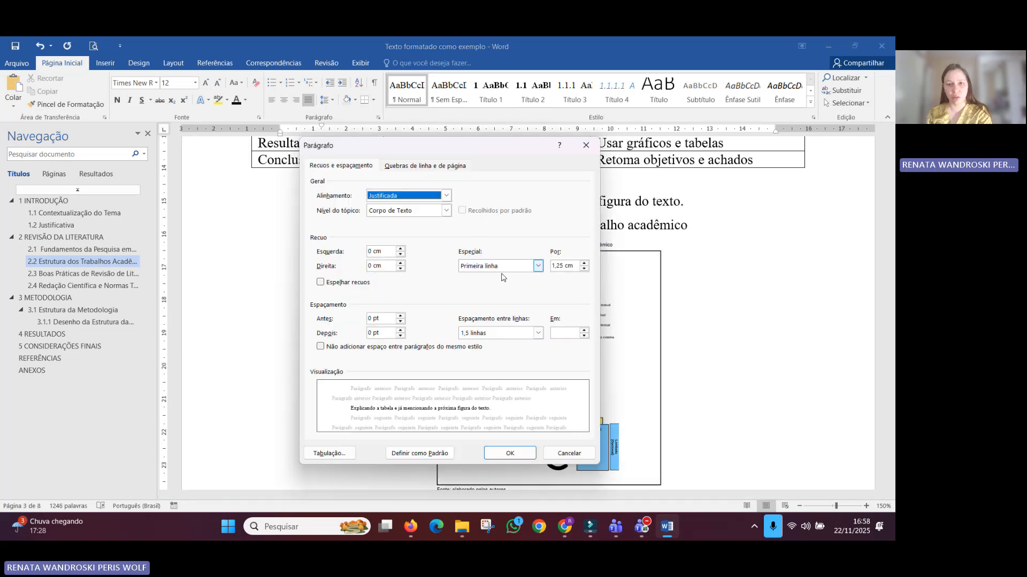
{"action": "left_click", "coordinate": [508, 453]}
Step: Remove the blank lines above the 2.1 and 2.2 headings to pull the Figura 2 source back beneath its image
{"action": "scroll", "coordinate": [378, 363], "scroll_direction": "down", "scroll_amount": 15}
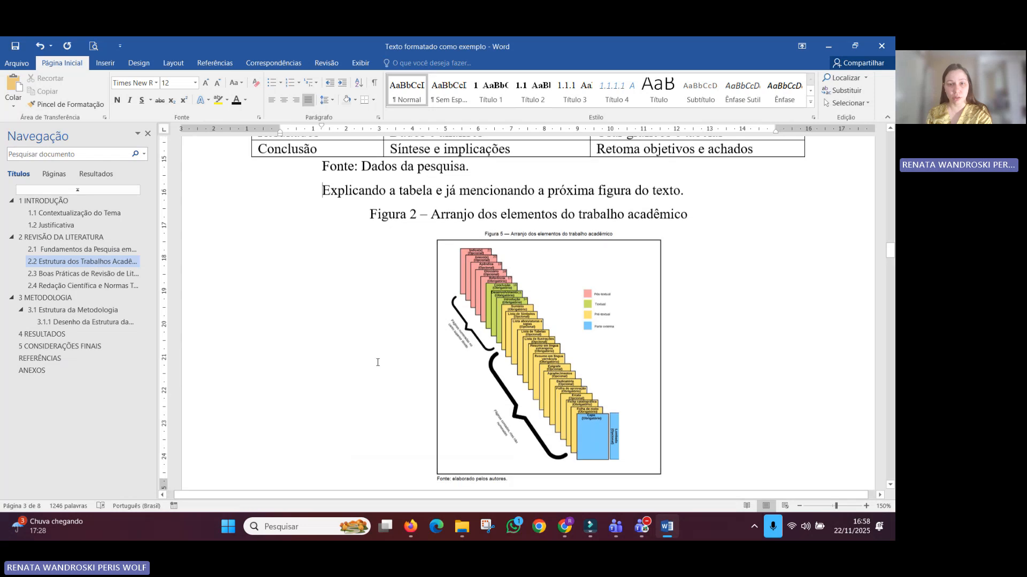
{"action": "scroll", "coordinate": [393, 279], "scroll_direction": "up", "scroll_amount": 8}
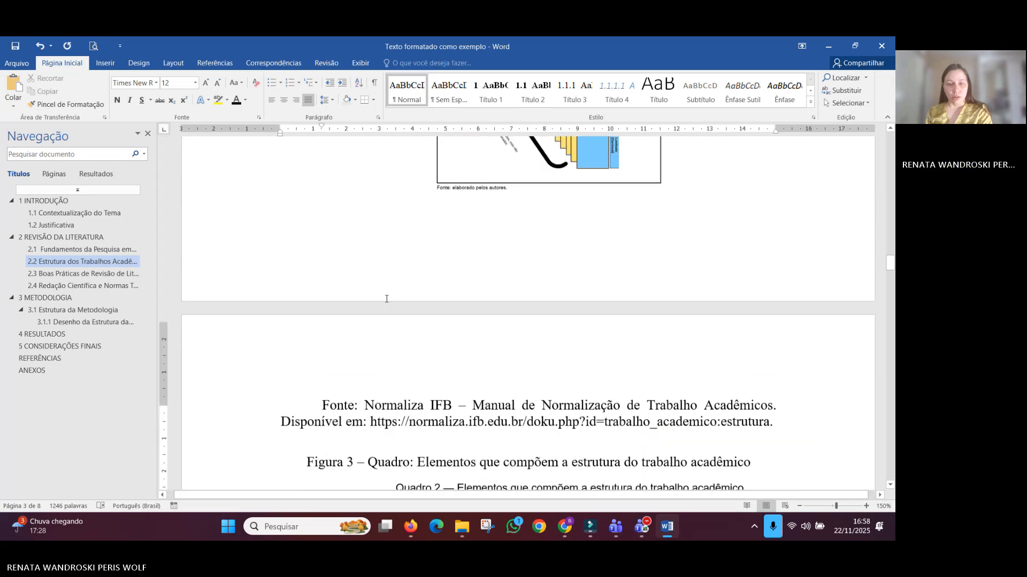
{"action": "scroll", "coordinate": [503, 312], "scroll_direction": "up", "scroll_amount": 7}
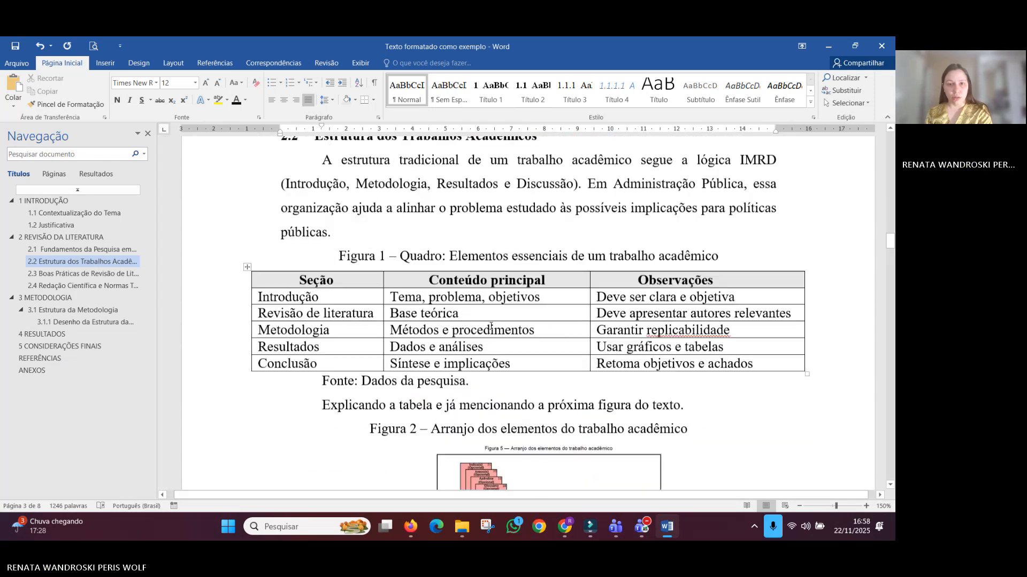
{"action": "scroll", "coordinate": [371, 314], "scroll_direction": "up", "scroll_amount": 9}
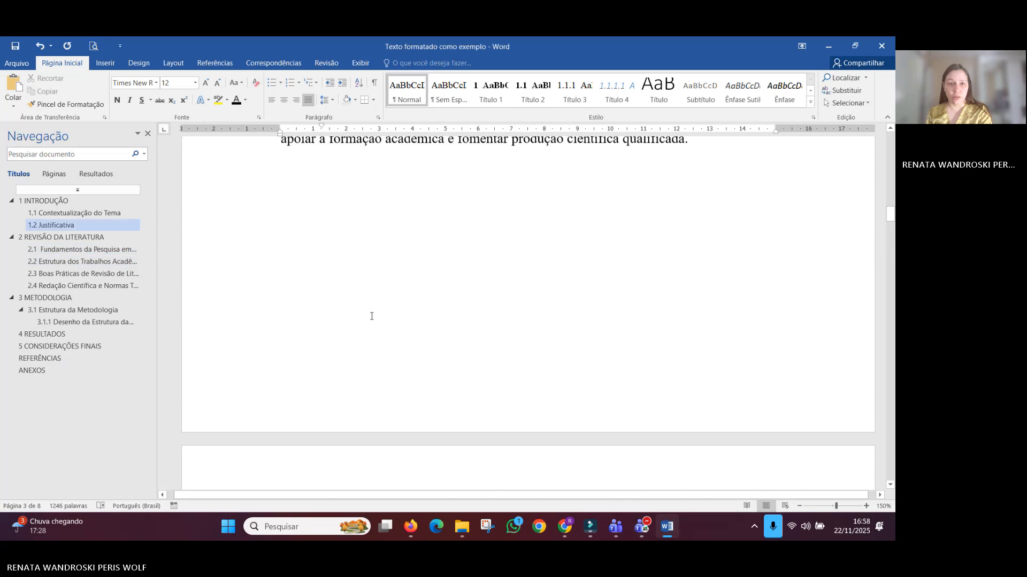
{"action": "scroll", "coordinate": [371, 314], "scroll_direction": "down", "scroll_amount": 6}
{"action": "left_click", "coordinate": [402, 278]}
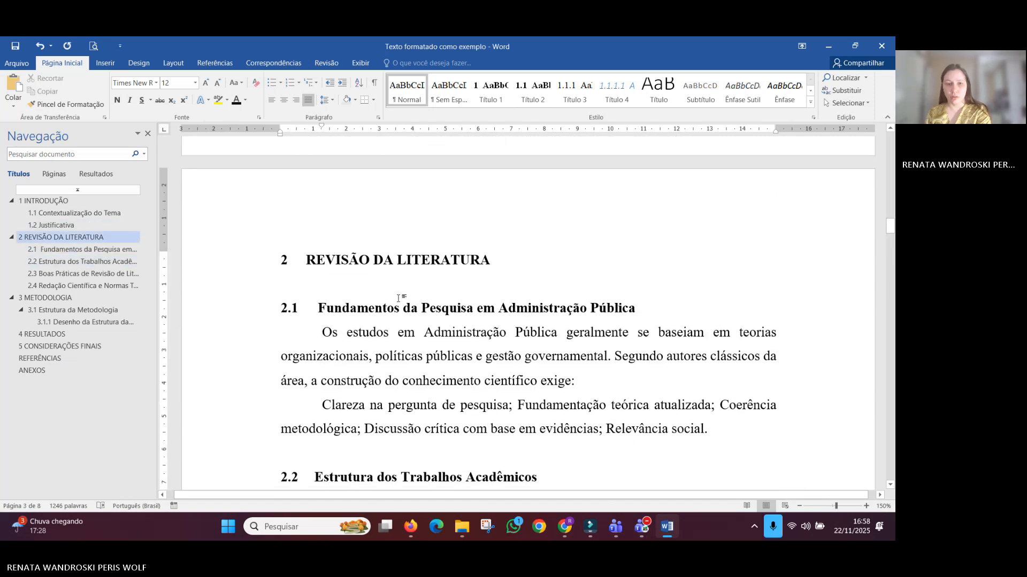
{"action": "key", "text": "Delete"}
{"action": "left_click", "coordinate": [319, 426]}
Step: Insert a blank line below the two-line "Fonte: Normaliza IFB" source of Figura 2 and save the document
{"action": "scroll", "coordinate": [319, 422], "scroll_direction": "down", "scroll_amount": 9}
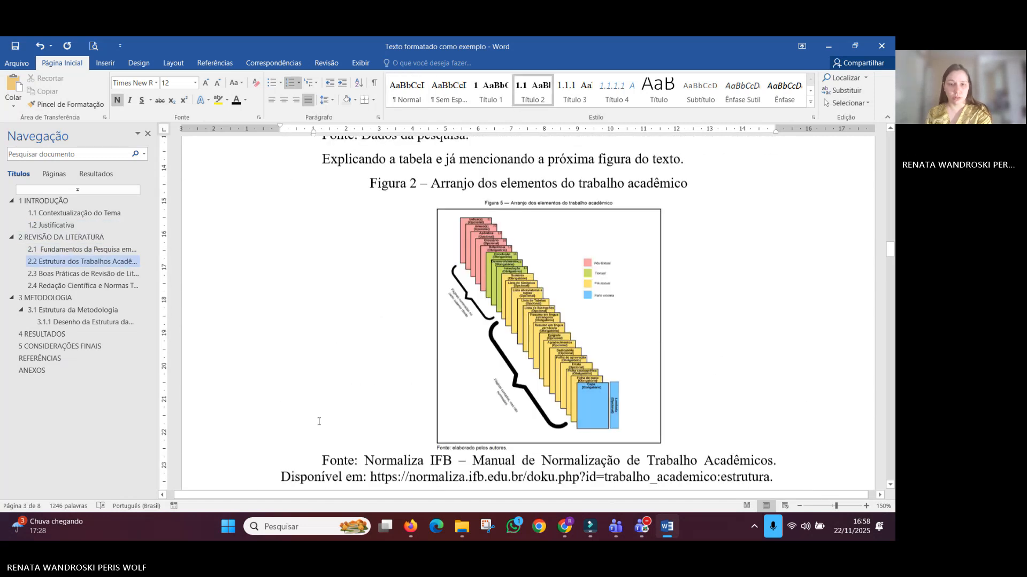
{"action": "scroll", "coordinate": [319, 420], "scroll_direction": "down", "scroll_amount": 4}
{"action": "left_click", "coordinate": [378, 320]}
{"action": "key", "text": "Return"}
{"action": "scroll", "coordinate": [376, 327], "scroll_direction": "down", "scroll_amount": 5}
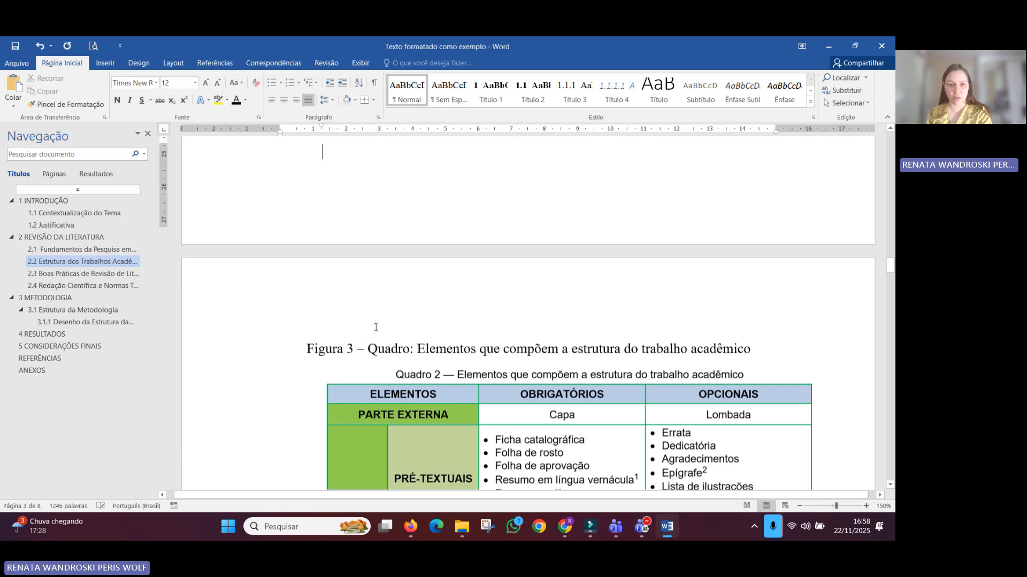
{"action": "left_click", "coordinate": [12, 45]}
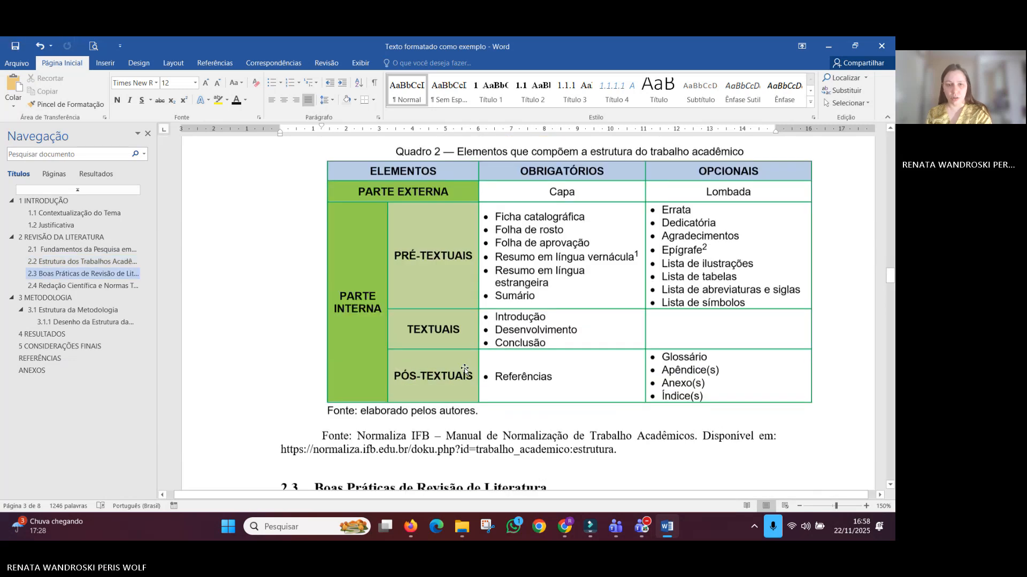
Step: Remove the blank line above the Figura 3 caption so that it starts at the top of its page
{"action": "scroll", "coordinate": [416, 338], "scroll_direction": "down", "scroll_amount": 12}
{"action": "scroll", "coordinate": [417, 338], "scroll_direction": "down", "scroll_amount": 4}
{"action": "scroll", "coordinate": [417, 338], "scroll_direction": "up", "scroll_amount": 12}
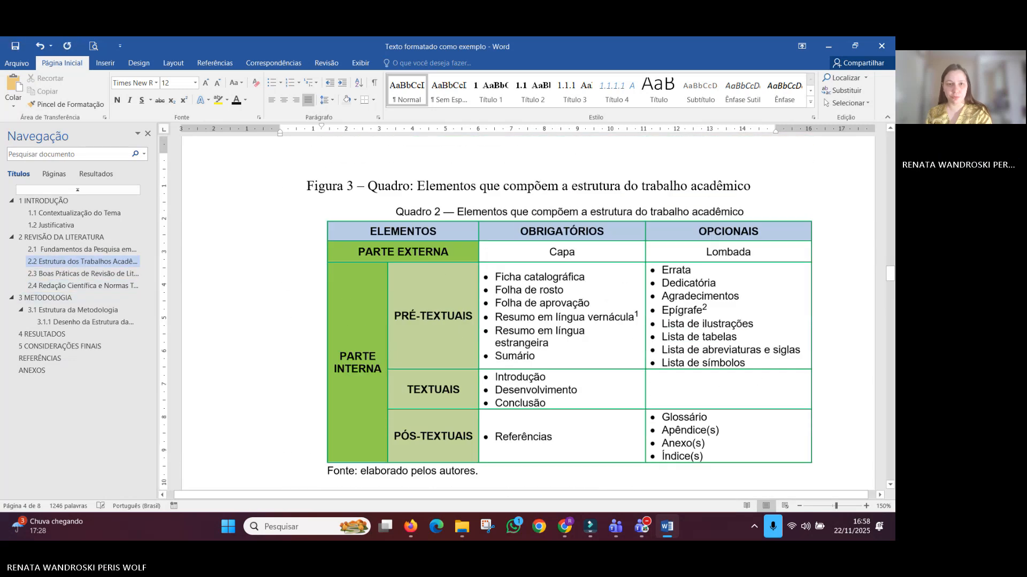
{"action": "scroll", "coordinate": [369, 330], "scroll_direction": "down", "scroll_amount": 12}
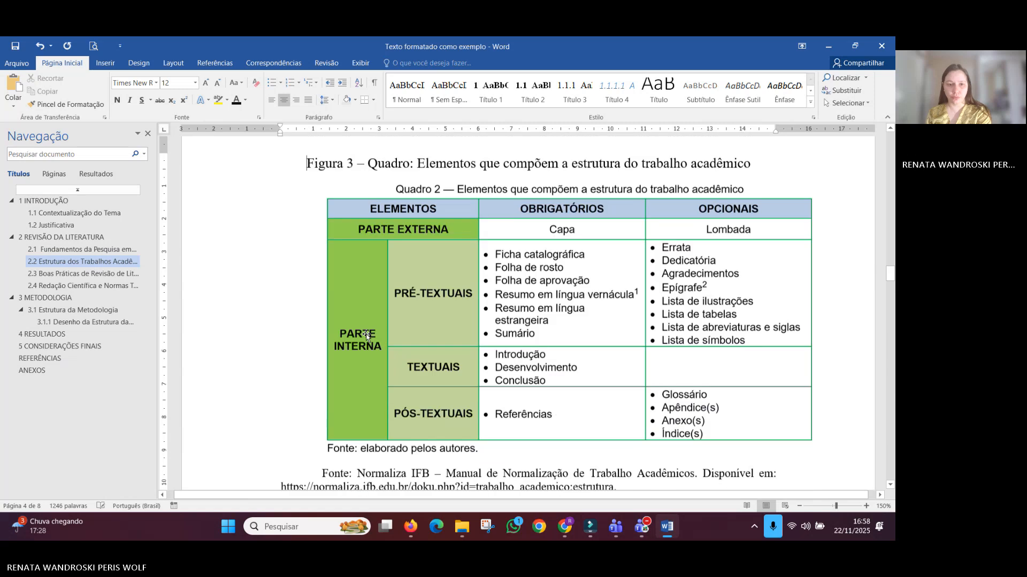
Step: Start the "3 METODOLOGIA" section on a new page, after the last line of section 2.4
{"action": "scroll", "coordinate": [367, 336], "scroll_direction": "down", "scroll_amount": 1}
{"action": "left_click", "coordinate": [644, 240]}
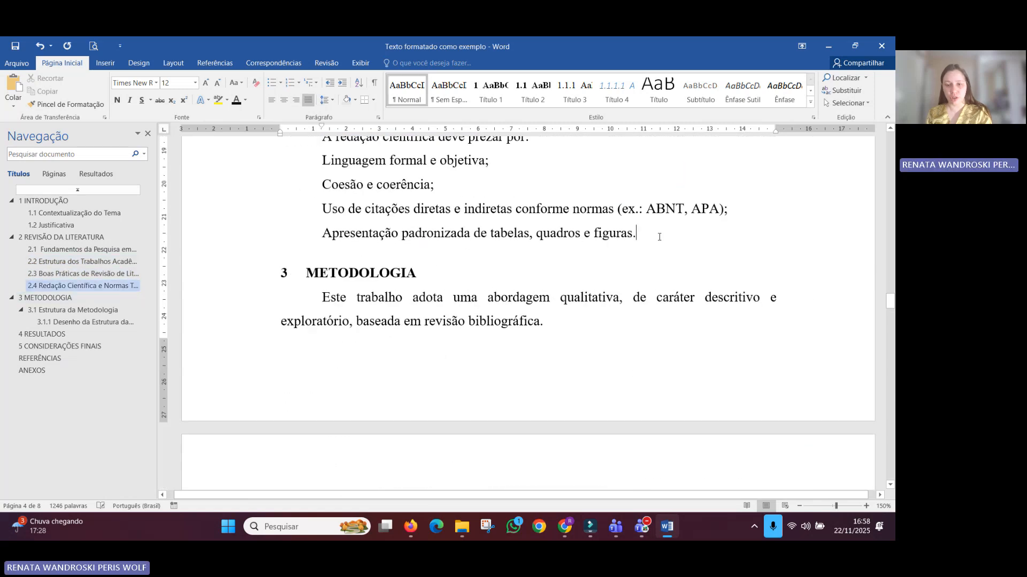
{"action": "key", "text": "ctrl+Return"}
Step: Delete the surplus blank lines between the end of Tabela 2 and the Figura 4 caption, keeping one line for a source
{"action": "scroll", "coordinate": [617, 277], "scroll_direction": "down", "scroll_amount": 3}
{"action": "scroll", "coordinate": [617, 277], "scroll_direction": "down", "scroll_amount": 9}
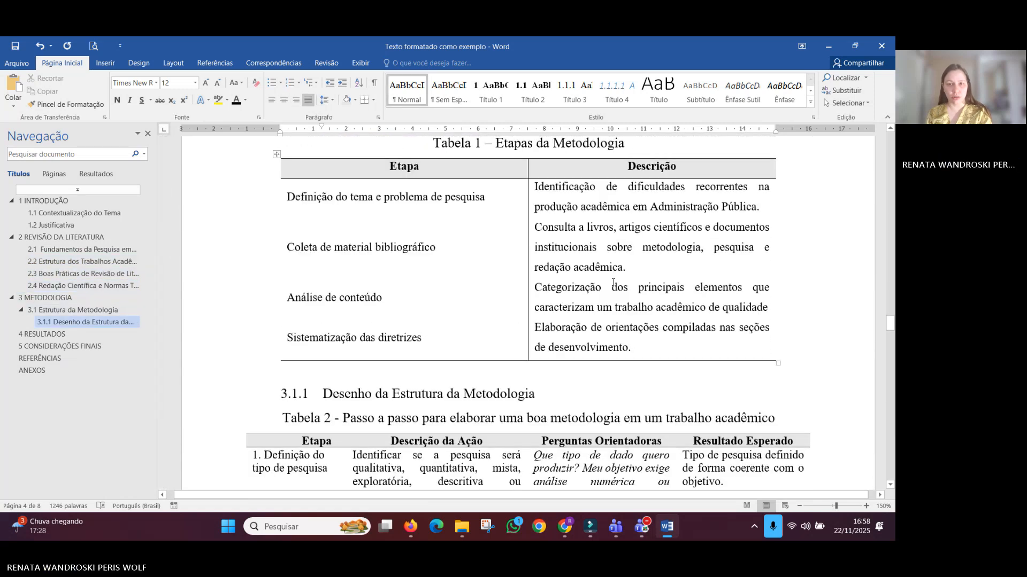
{"action": "scroll", "coordinate": [610, 283], "scroll_direction": "down", "scroll_amount": 1}
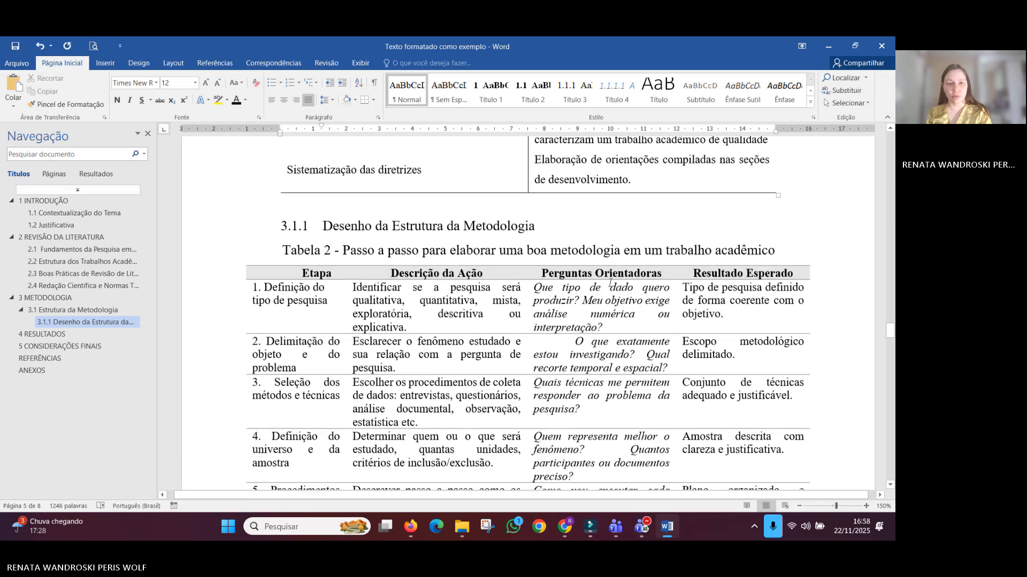
{"action": "scroll", "coordinate": [607, 283], "scroll_direction": "down", "scroll_amount": 15}
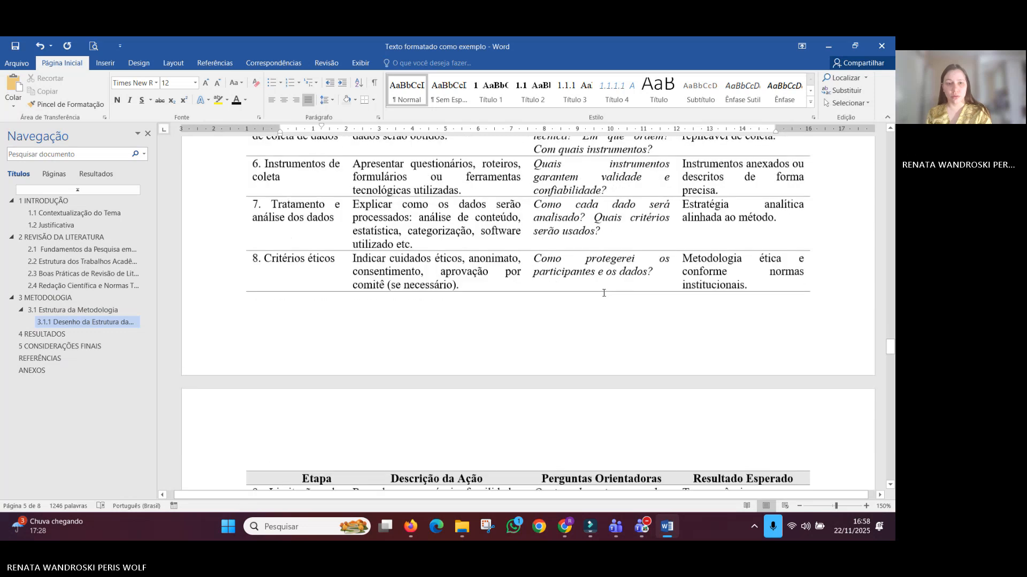
{"action": "scroll", "coordinate": [603, 296], "scroll_direction": "down", "scroll_amount": 1}
{"action": "left_click", "coordinate": [593, 177]}
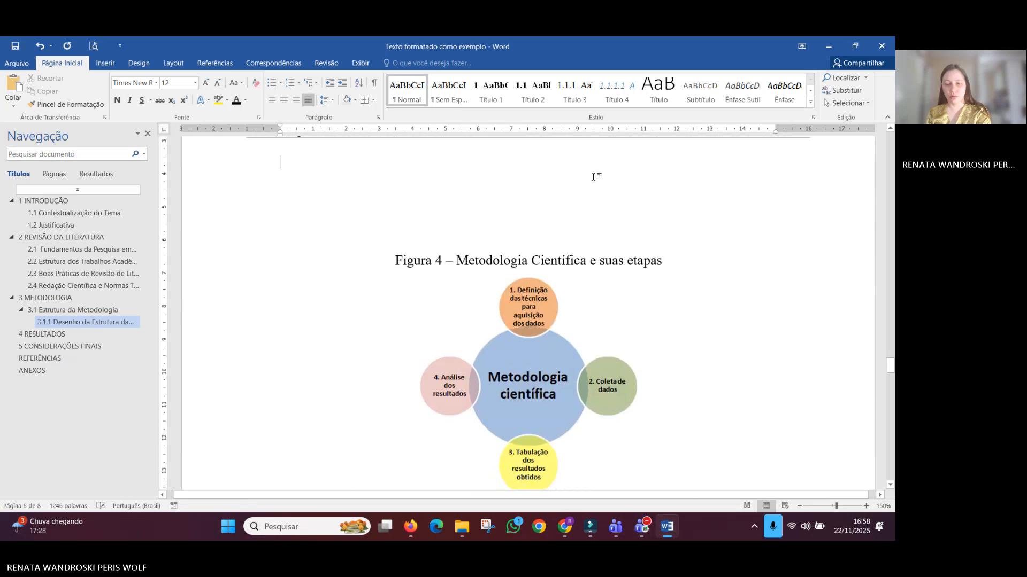
{"action": "key", "text": "Delete"}
{"action": "key", "text": "Delete"}
{"action": "key", "text": "Delete"}
{"action": "key", "text": "Delete"}
Step: Add the source line "Fonte: Dados da Pesquisa (2025)." directly below Tabela 2
{"action": "scroll", "coordinate": [578, 206], "scroll_direction": "down", "scroll_amount": 1}
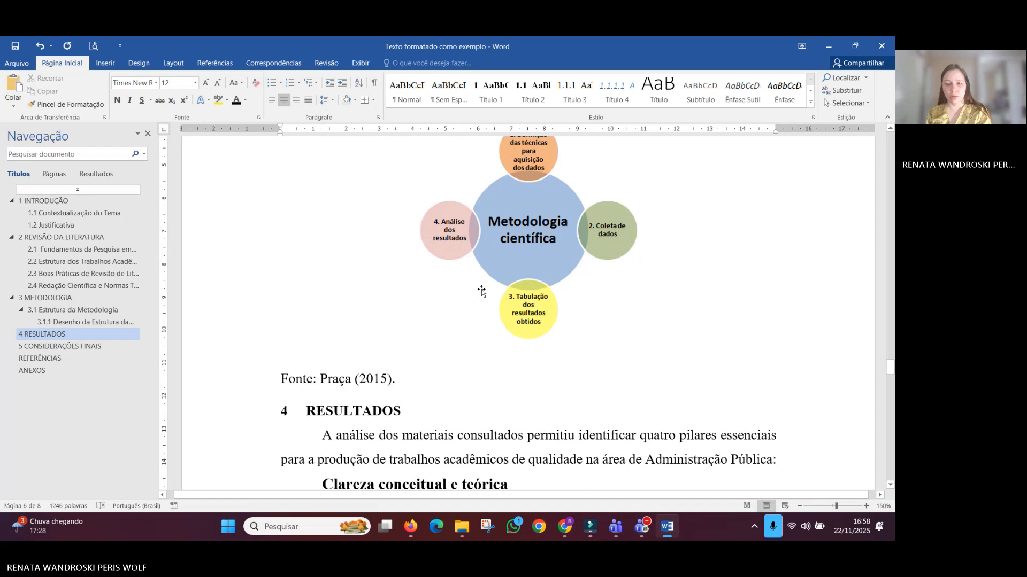
{"action": "scroll", "coordinate": [480, 290], "scroll_direction": "up", "scroll_amount": 4}
{"action": "scroll", "coordinate": [382, 350], "scroll_direction": "up", "scroll_amount": 3}
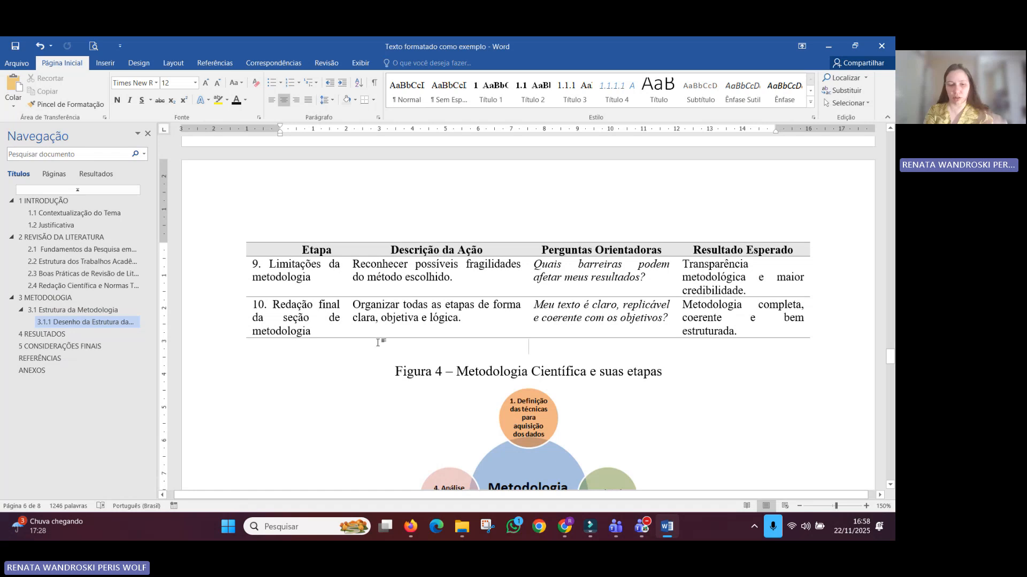
{"action": "type", "text": "Fonte:"}
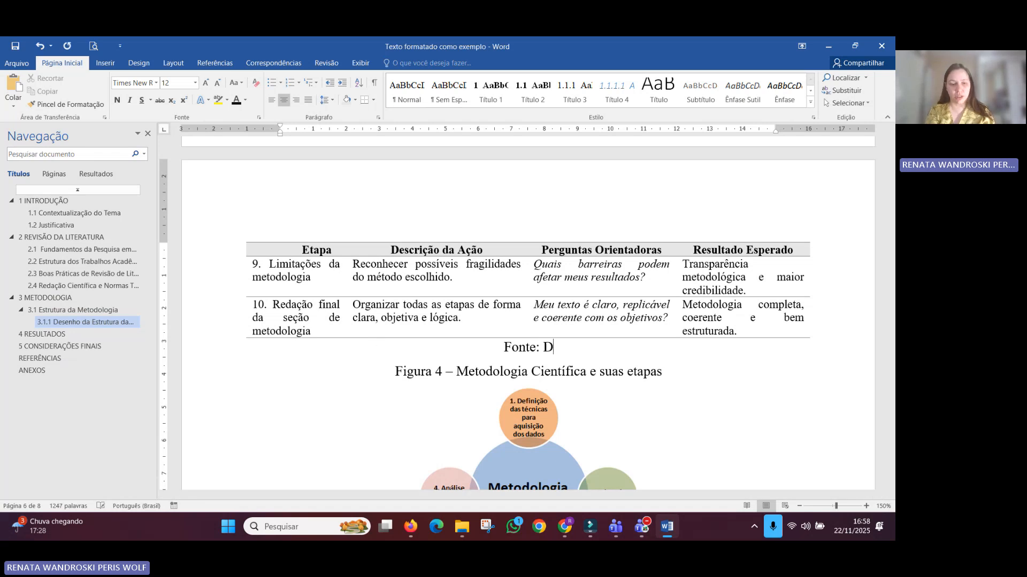
{"action": "type", "text": " Dados da Pesquisa (2025)."}
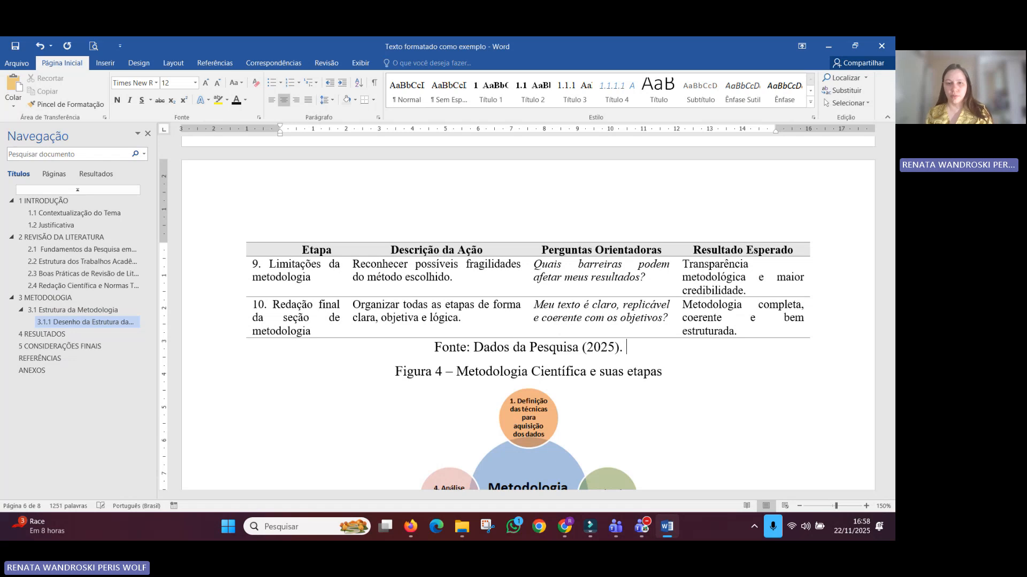
Step: Shift the source line of Figura 4 so that it sits roughly centred beneath the image
{"action": "scroll", "coordinate": [486, 323], "scroll_direction": "down", "scroll_amount": 5}
{"action": "left_click", "coordinate": [277, 308]}
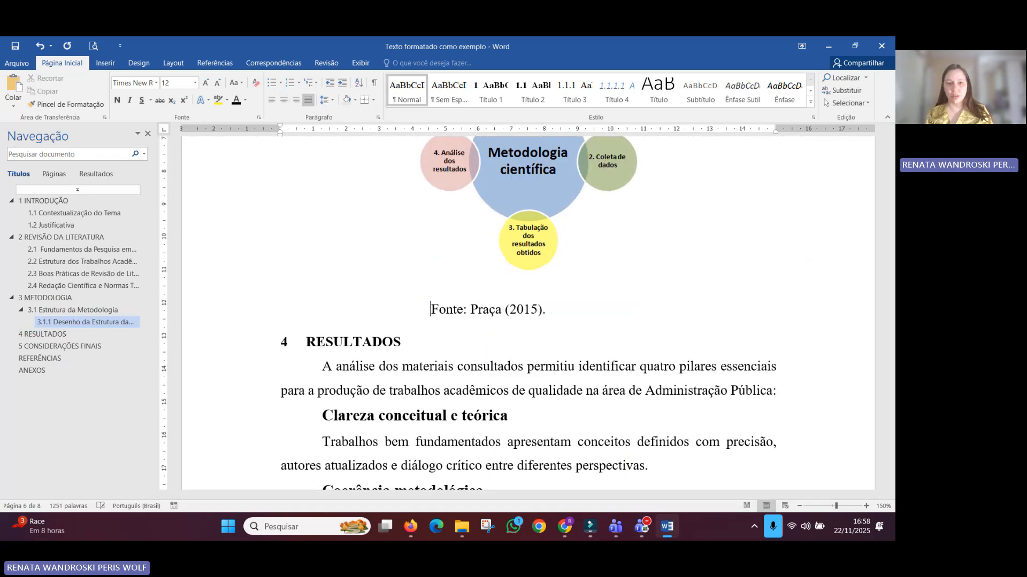
{"action": "left_click", "coordinate": [509, 214]}
{"action": "left_click", "coordinate": [548, 290]}
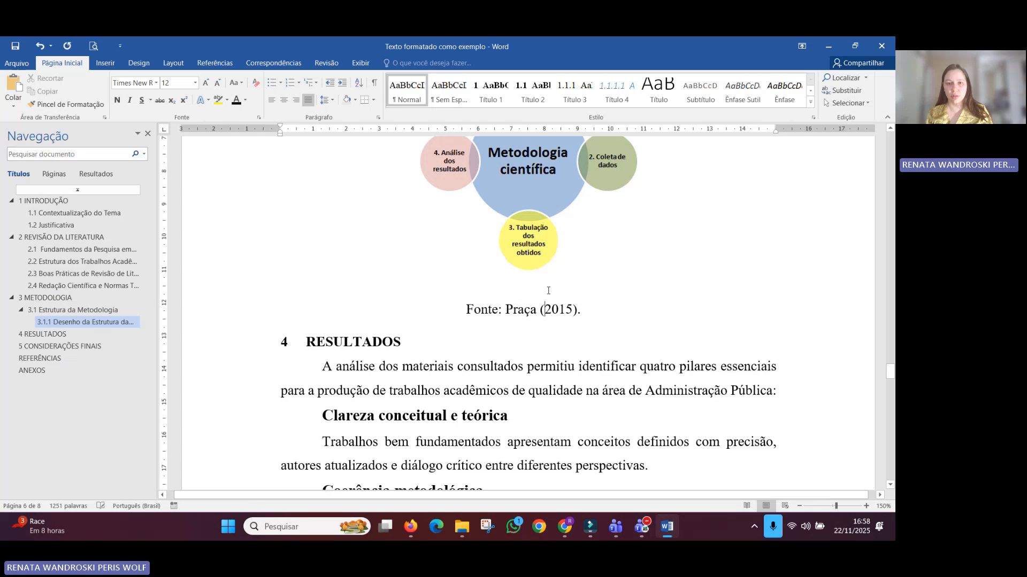
Step: Set the line spacing of the paragraph holding the Figura 4 image to 1,0
{"action": "left_click", "coordinate": [551, 264]}
{"action": "left_click", "coordinate": [325, 101]}
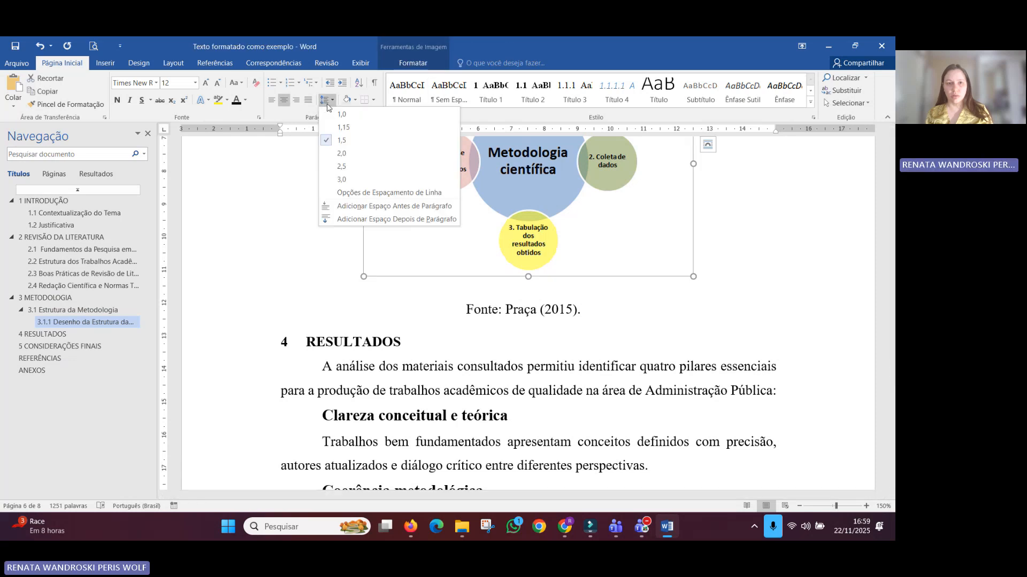
{"action": "left_click", "coordinate": [342, 114]}
Step: Remove the space before the source paragraph below the Figura 4 image
{"action": "scroll", "coordinate": [512, 342], "scroll_direction": "down", "scroll_amount": 3}
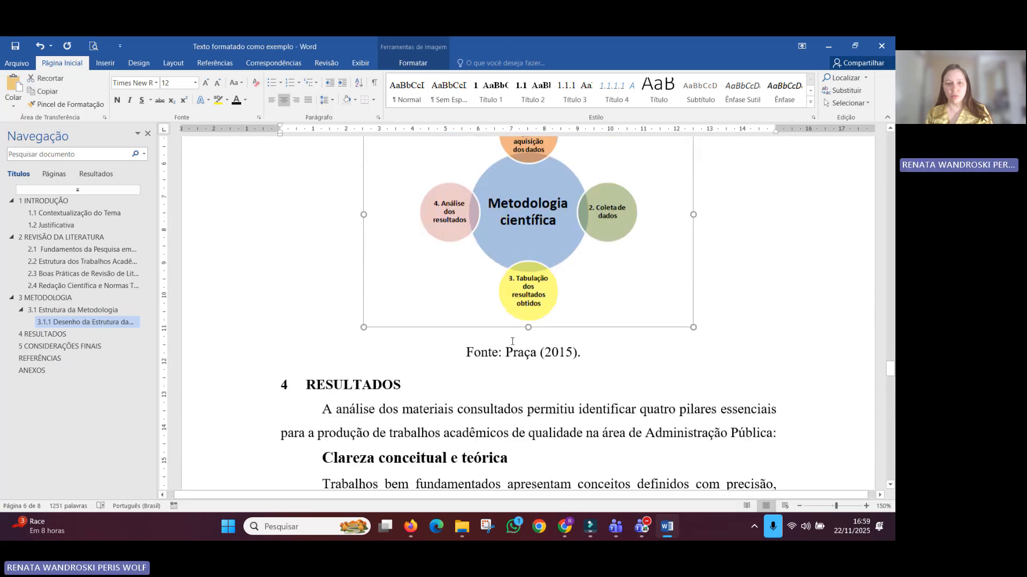
{"action": "left_click", "coordinate": [513, 341]}
{"action": "left_click", "coordinate": [326, 101]}
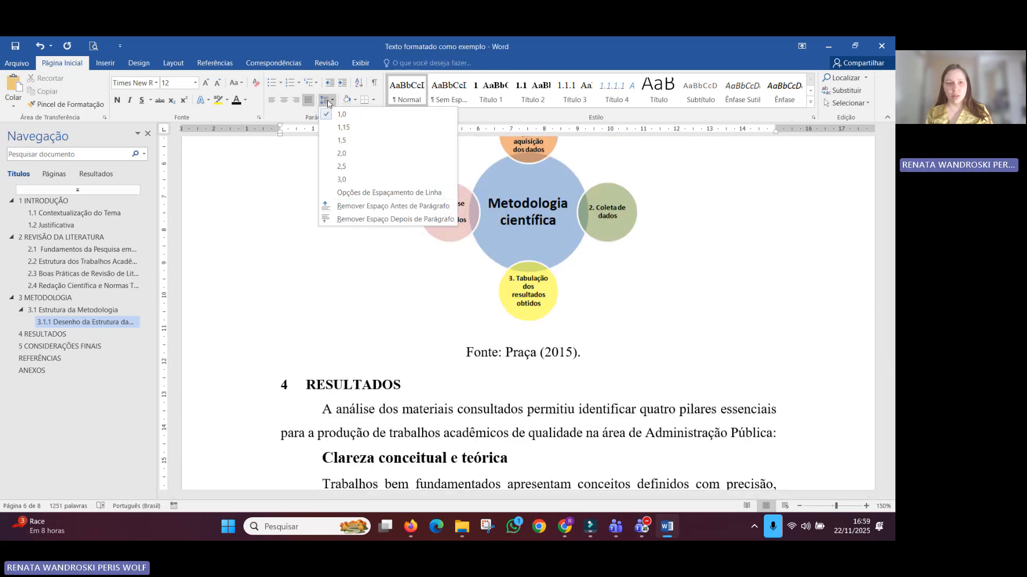
{"action": "left_click", "coordinate": [363, 206]}
Step: Insert blank lines after the Figura 4 source until the "4 RESULTADOS" heading moves onto a new page
{"action": "scroll", "coordinate": [570, 263], "scroll_direction": "down", "scroll_amount": 3}
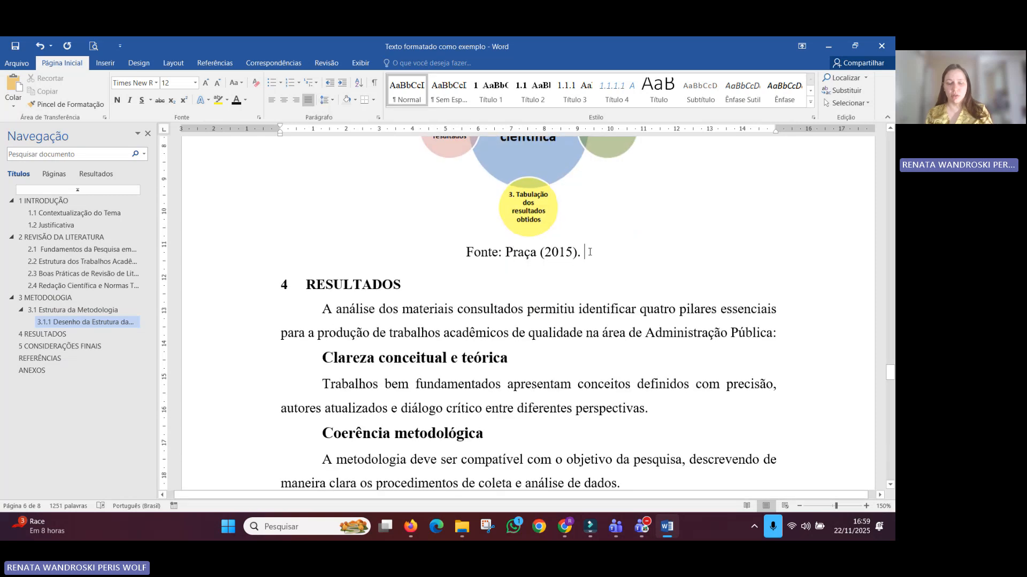
{"action": "key", "text": "Return"}
{"action": "key", "text": "Return"}
{"action": "key", "text": "Return"}
{"action": "key", "text": "Return"}
{"action": "key", "text": "Return"}
{"action": "key", "text": "Return"}
{"action": "key", "text": "Return"}
{"action": "key", "text": "Return"}
{"action": "key", "text": "Return"}
{"action": "key", "text": "Return"}
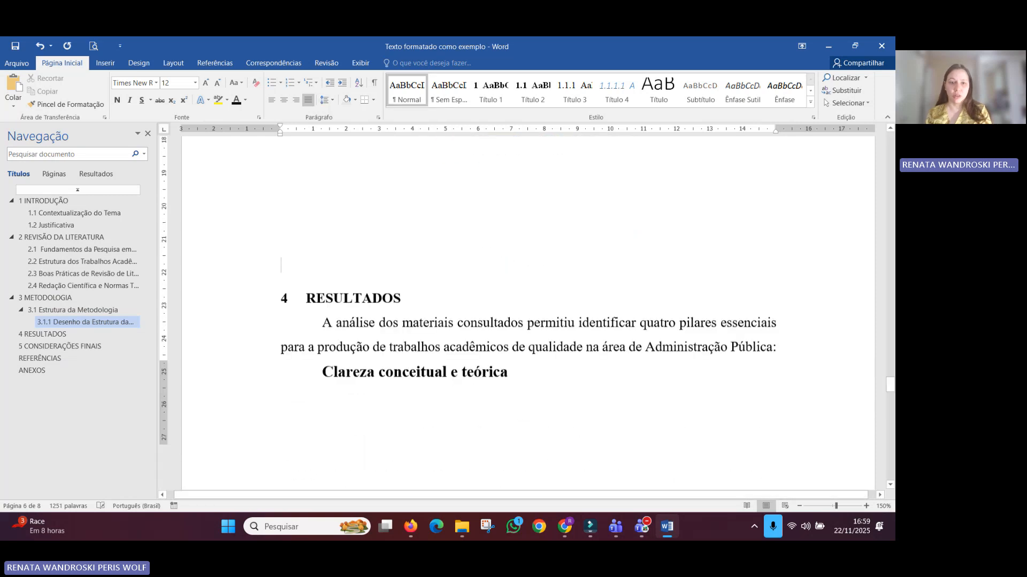
{"action": "key", "text": "Return"}
{"action": "key", "text": "Return"}
{"action": "key", "text": "Return"}
{"action": "key", "text": "Return"}
{"action": "key", "text": "Return"}
Step: Insert blank lines after the last paragraph of the results section until "5 CONSIDERAÇÕES FINAIS" starts on a new page
{"action": "scroll", "coordinate": [441, 337], "scroll_direction": "down", "scroll_amount": 10}
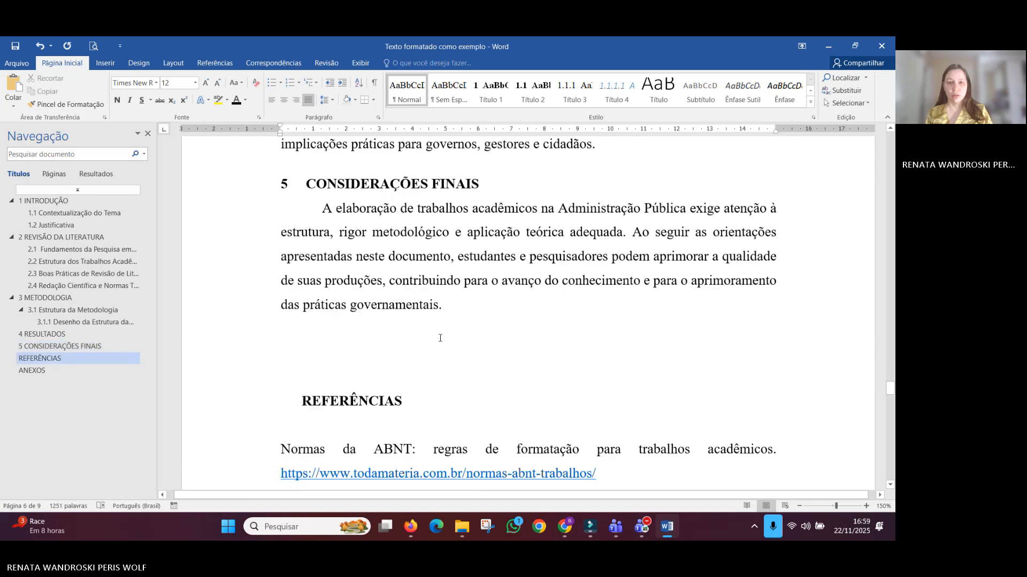
{"action": "left_click", "coordinate": [630, 155]}
{"action": "key", "text": "Return"}
{"action": "key", "text": "Return"}
{"action": "key", "text": "Return"}
{"action": "key", "text": "Return"}
{"action": "key", "text": "Return"}
{"action": "key", "text": "Return"}
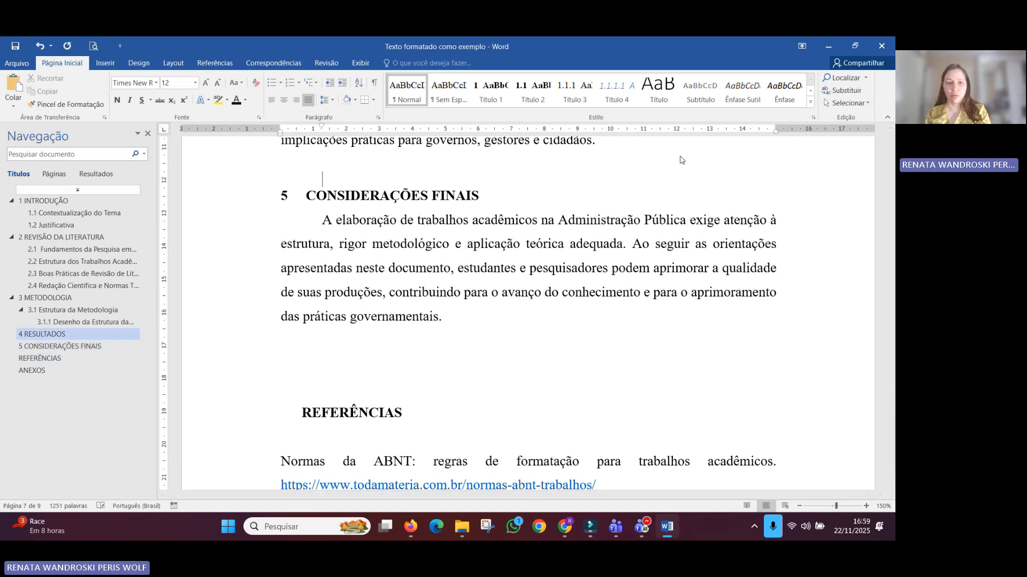
{"action": "scroll", "coordinate": [680, 161], "scroll_direction": "down", "scroll_amount": 1}
{"action": "key", "text": "Return"}
{"action": "key", "text": "Return"}
{"action": "key", "text": "Return"}
{"action": "key", "text": "Return"}
{"action": "key", "text": "Return"}
{"action": "key", "text": "Return"}
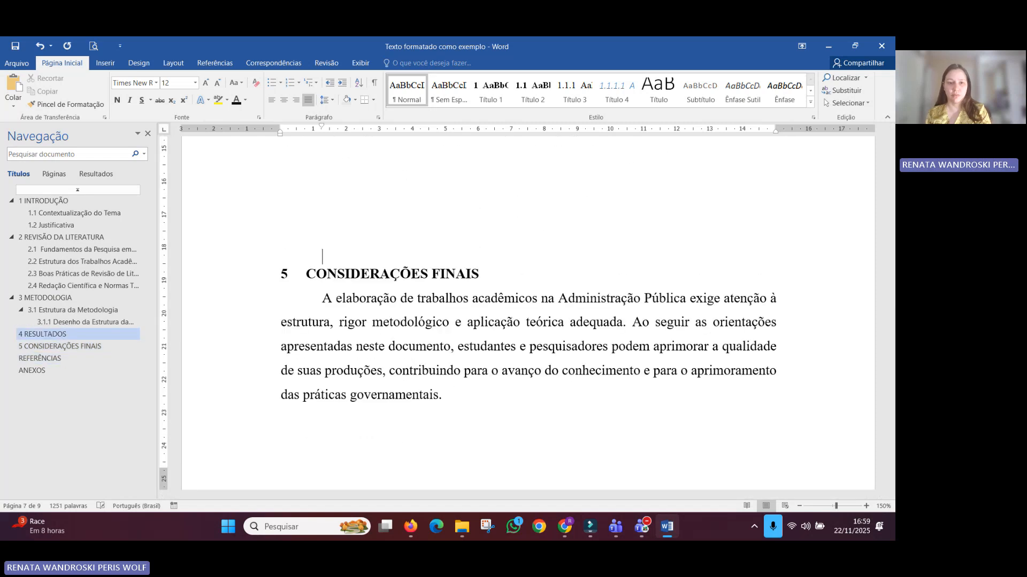
{"action": "key", "text": "Return"}
{"action": "scroll", "coordinate": [512, 312], "scroll_direction": "down", "scroll_amount": 8}
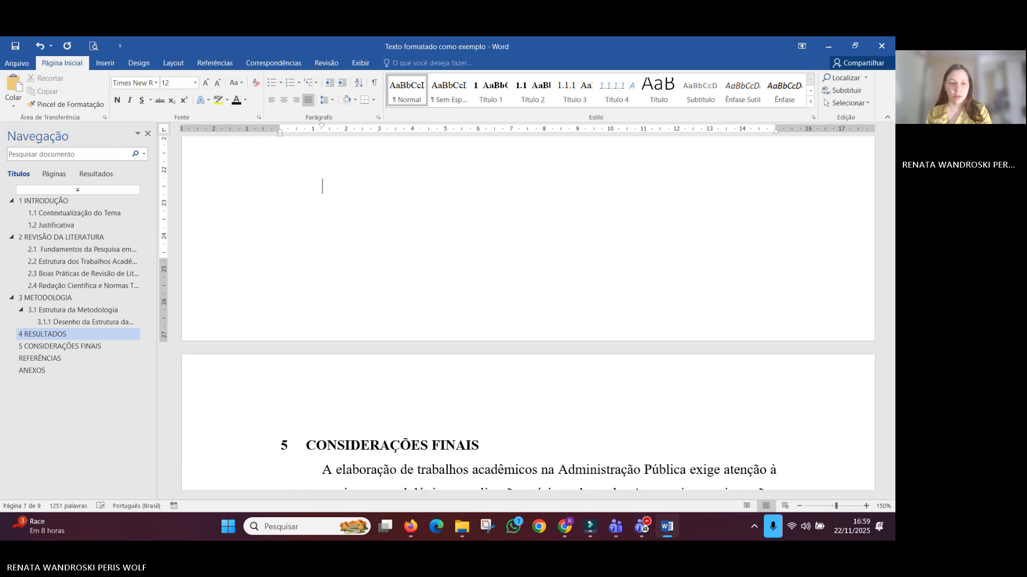
Step: Insert blank lines between the closing paragraph of "5 CONSIDERAÇÕES FINAIS" and the REFERÊNCIAS heading
{"action": "left_click", "coordinate": [512, 311]}
{"action": "key", "text": "Return"}
{"action": "key", "text": "Return"}
{"action": "key", "text": "Return"}
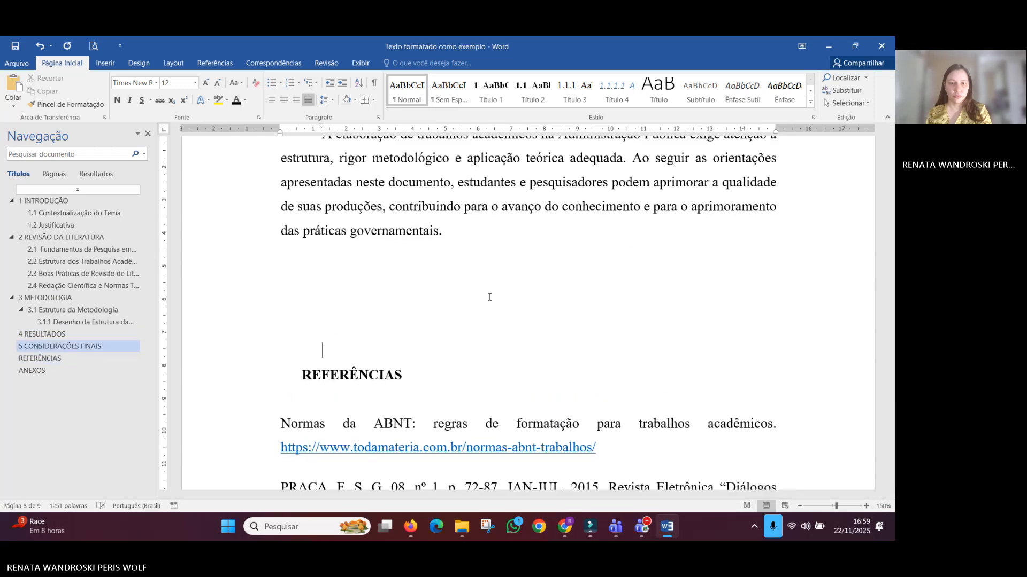
Step: Decrease the indent of the REFERÊNCIAS heading so it aligns with the page margin
{"action": "scroll", "coordinate": [488, 297], "scroll_direction": "down", "scroll_amount": 4}
{"action": "left_click", "coordinate": [303, 214]}
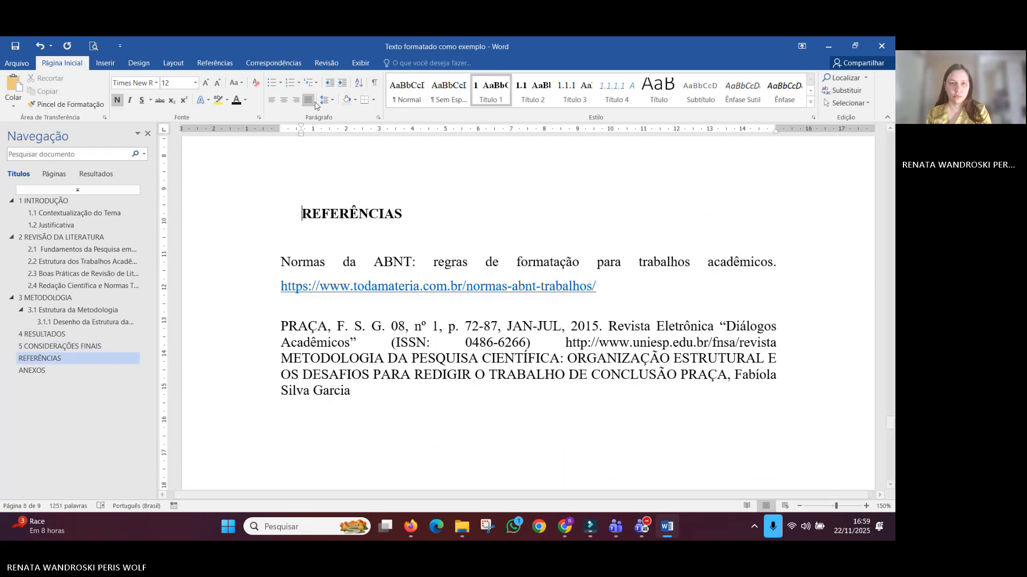
{"action": "left_click", "coordinate": [330, 86]}
Step: Insert blank lines directly before REFERÊNCIAS until the heading moves onto a new page
{"action": "key", "text": "Return"}
{"action": "key", "text": "Return"}
{"action": "key", "text": "Return"}
{"action": "key", "text": "Return"}
{"action": "key", "text": "Return"}
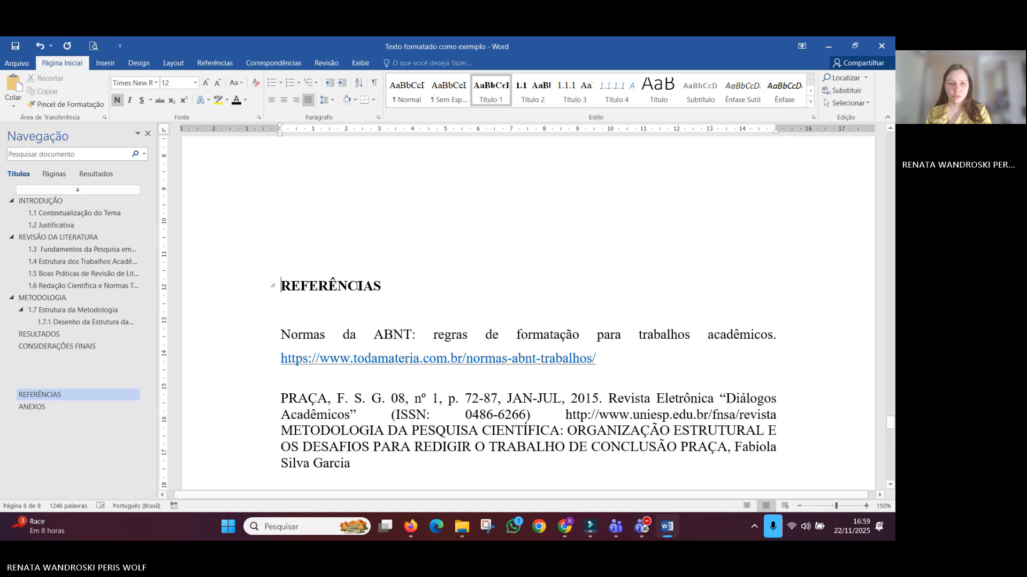
{"action": "scroll", "coordinate": [352, 192], "scroll_direction": "down", "scroll_amount": 3}
{"action": "key", "text": "Return"}
{"action": "key", "text": "Return"}
{"action": "key", "text": "Return"}
{"action": "key", "text": "Return"}
{"action": "key", "text": "Return"}
{"action": "key", "text": "Return"}
{"action": "key", "text": "Return"}
{"action": "key", "text": "Return"}
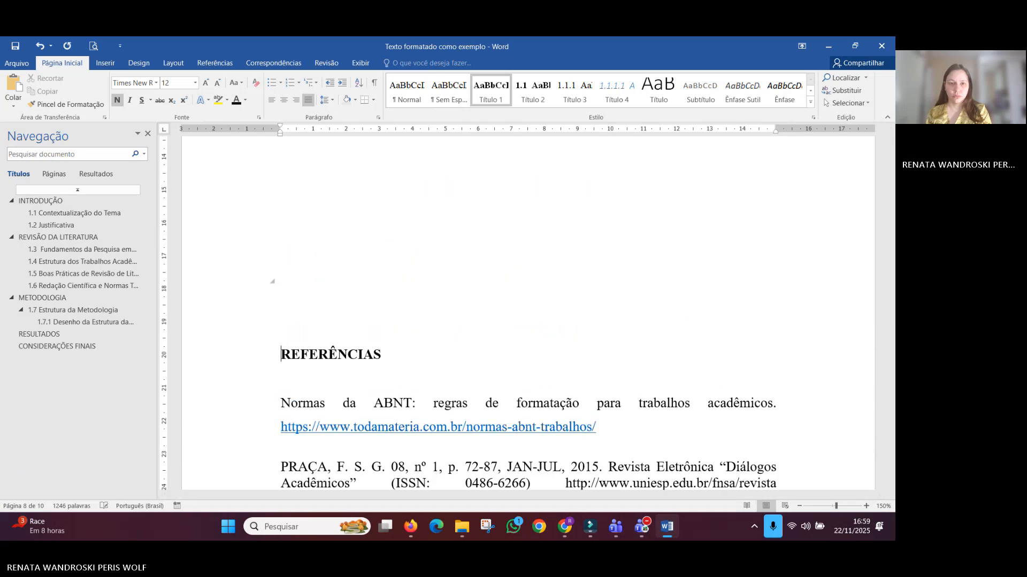
{"action": "key", "text": "Return"}
{"action": "key", "text": "Return"}
{"action": "key", "text": "Return"}
{"action": "scroll", "coordinate": [356, 282], "scroll_direction": "down", "scroll_amount": 5}
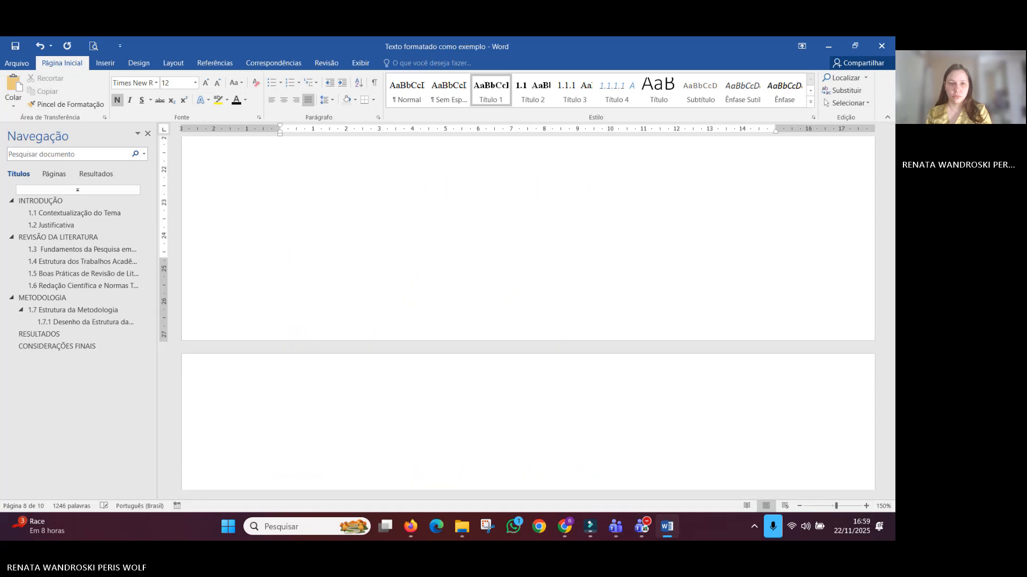
Step: Apply the Normal style to the inserted blank lines on the CONSIDERAÇÕES FINAIS page
{"action": "left_click", "coordinate": [356, 282]}
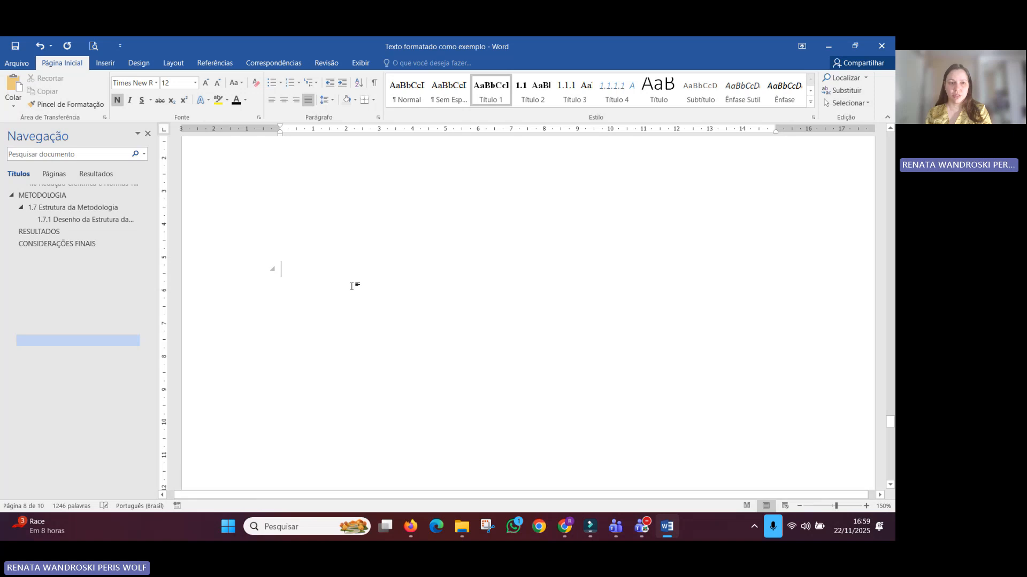
{"action": "scroll", "coordinate": [349, 292], "scroll_direction": "up", "scroll_amount": 5}
{"action": "left_click", "coordinate": [326, 308]}
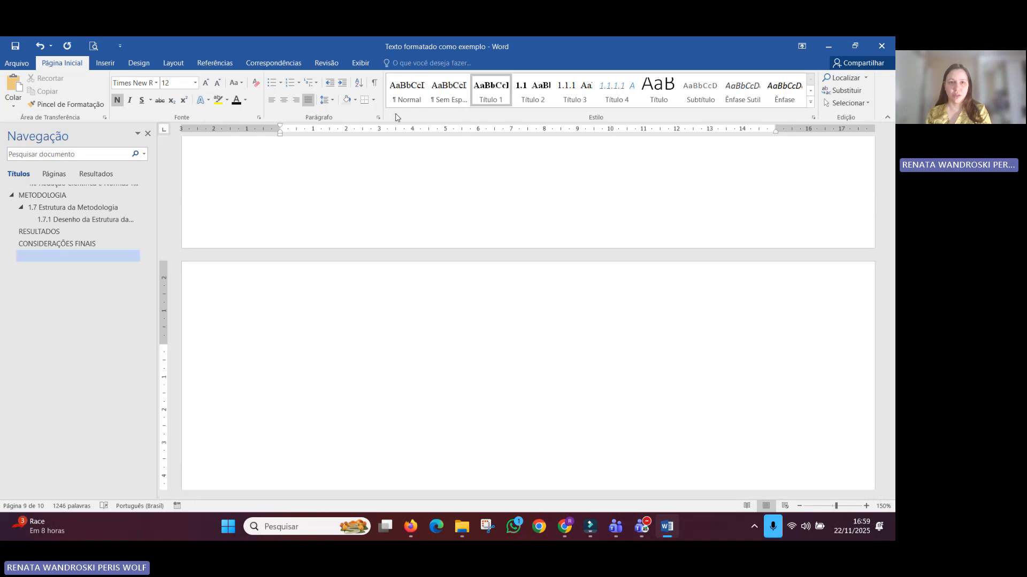
{"action": "left_click", "coordinate": [405, 100]}
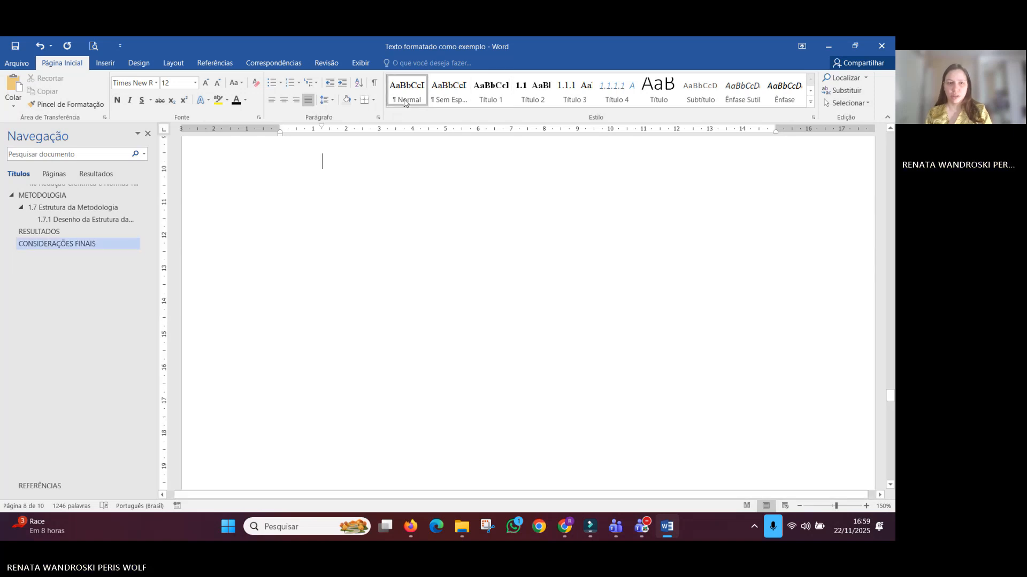
{"action": "key", "text": "Down"}
{"action": "left_click", "coordinate": [405, 104]}
{"action": "key", "text": "Down"}
{"action": "scroll", "coordinate": [385, 252], "scroll_direction": "down", "scroll_amount": 9}
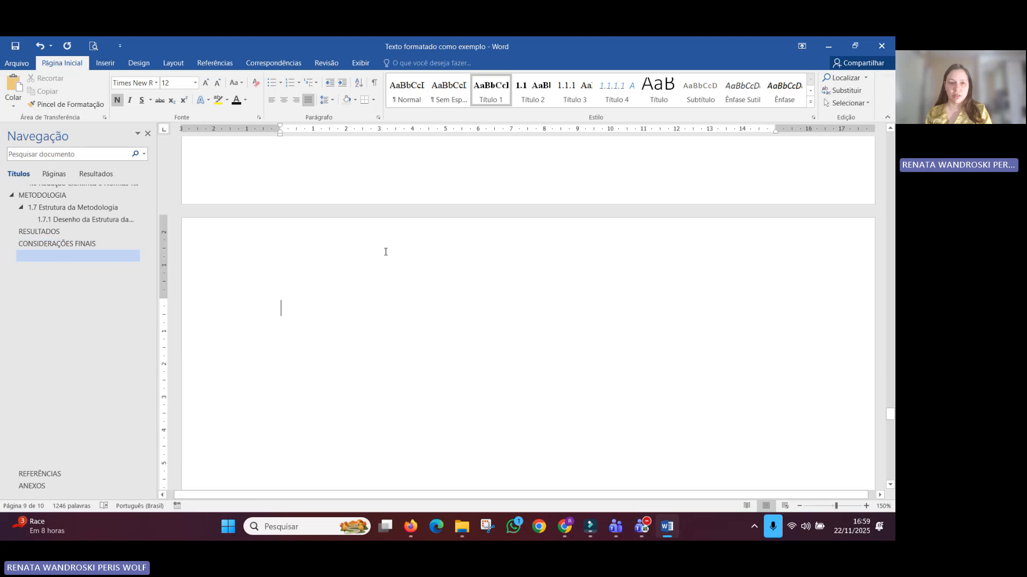
Step: Apply the Normal style, line by line, to the blank lines above REFERÊNCIAS on the following page
{"action": "scroll", "coordinate": [380, 239], "scroll_direction": "up", "scroll_amount": 3}
{"action": "left_click", "coordinate": [346, 232]}
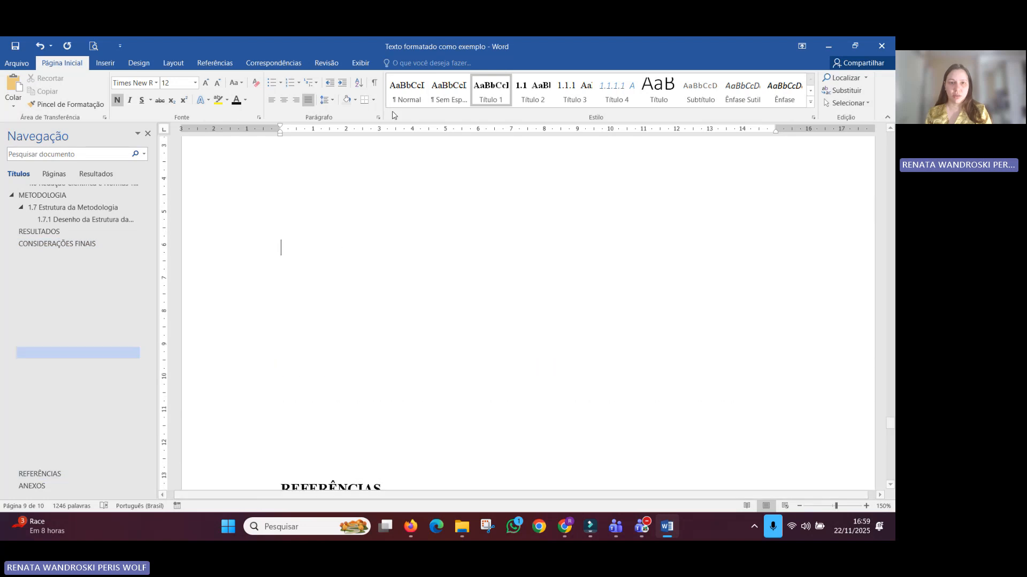
{"action": "left_click", "coordinate": [404, 99]}
{"action": "left_click", "coordinate": [409, 104]}
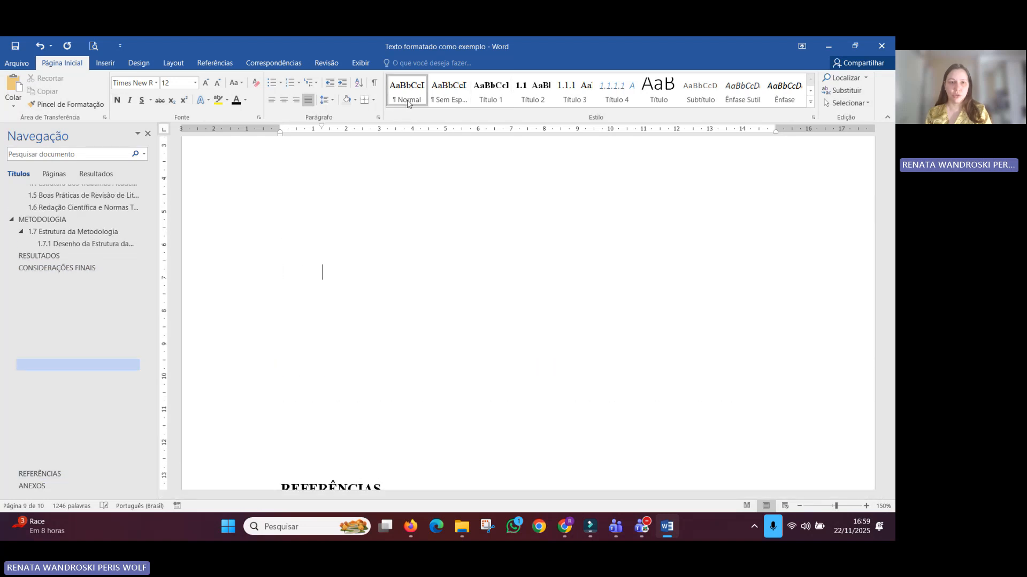
{"action": "key", "text": "Down"}
{"action": "left_click", "coordinate": [409, 104]}
{"action": "key", "text": "Down"}
{"action": "left_click", "coordinate": [409, 104]}
{"action": "key", "text": "Down"}
{"action": "left_click", "coordinate": [409, 104]}
{"action": "key", "text": "Down"}
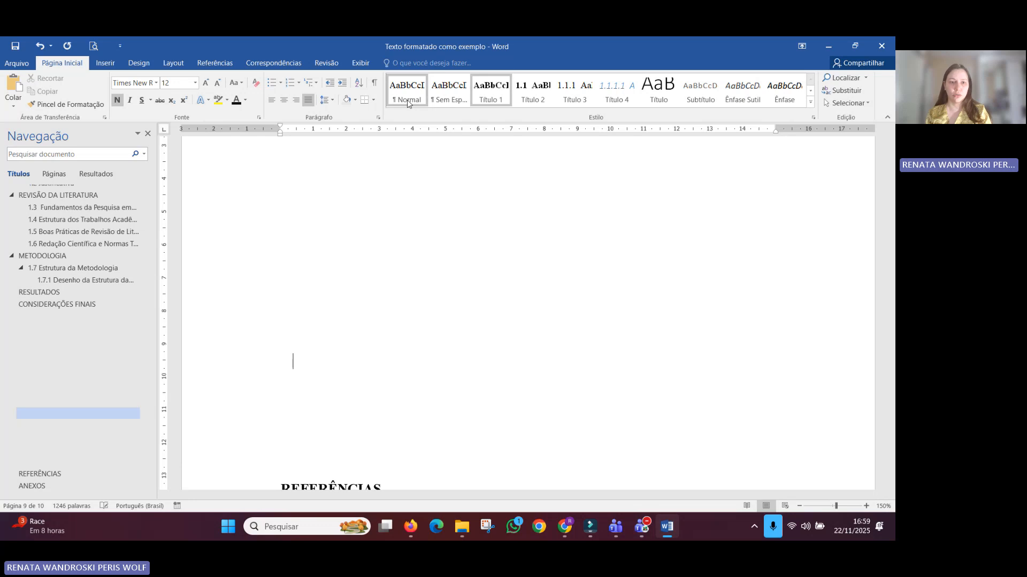
{"action": "left_click", "coordinate": [409, 104]}
{"action": "key", "text": "Down"}
{"action": "left_click", "coordinate": [409, 103]}
{"action": "key", "text": "Down"}
{"action": "left_click", "coordinate": [409, 104]}
{"action": "key", "text": "Down"}
{"action": "left_click", "coordinate": [409, 103]}
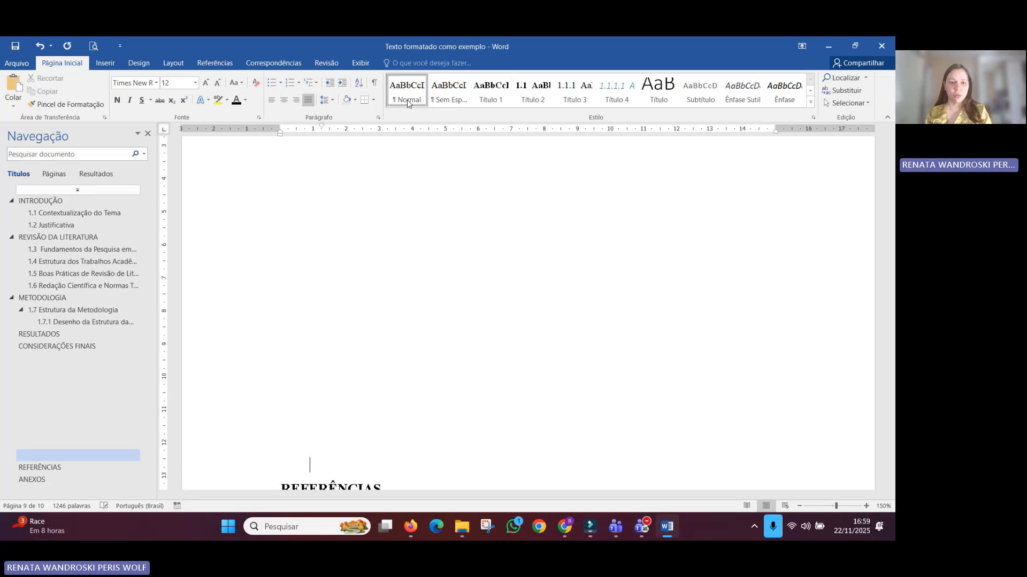
{"action": "key", "text": "Up"}
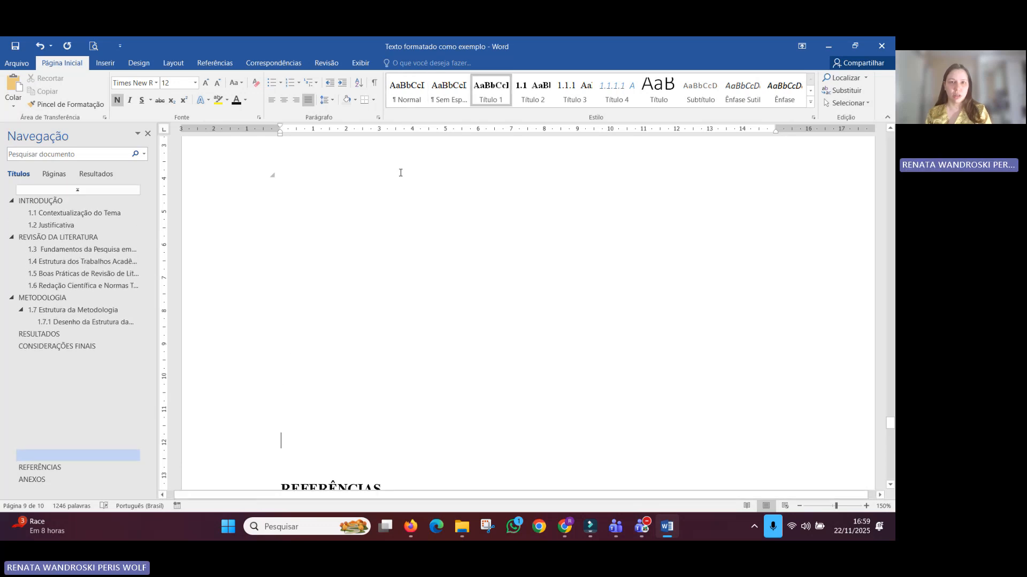
{"action": "left_click", "coordinate": [409, 93]}
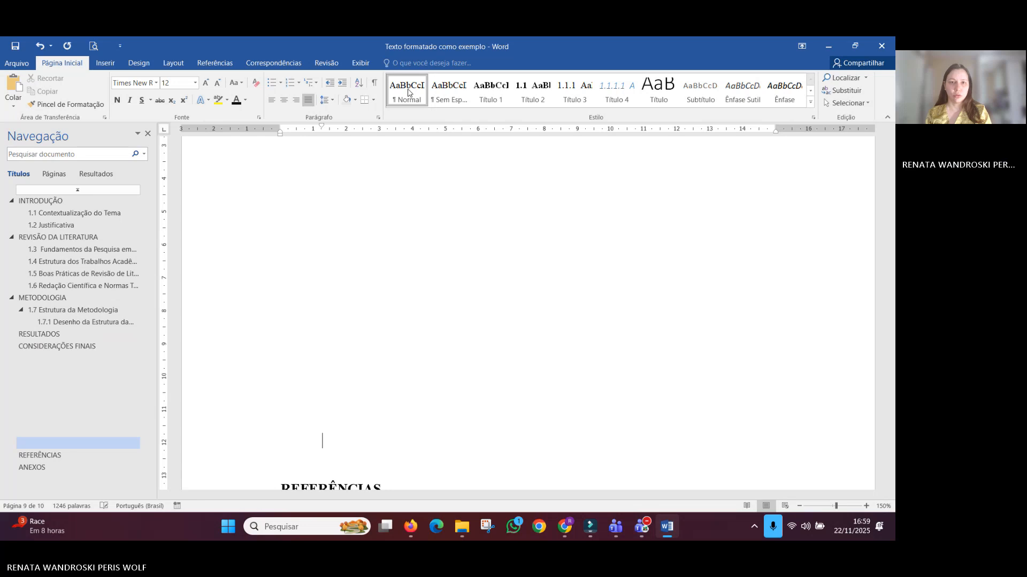
Step: Remove the surplus blank lines above REFERÊNCIAS so the heading sits at the start of its page
{"action": "key", "text": "ctrl+Return"}
{"action": "scroll", "coordinate": [356, 233], "scroll_direction": "up", "scroll_amount": 3}
{"action": "key", "text": "Up"}
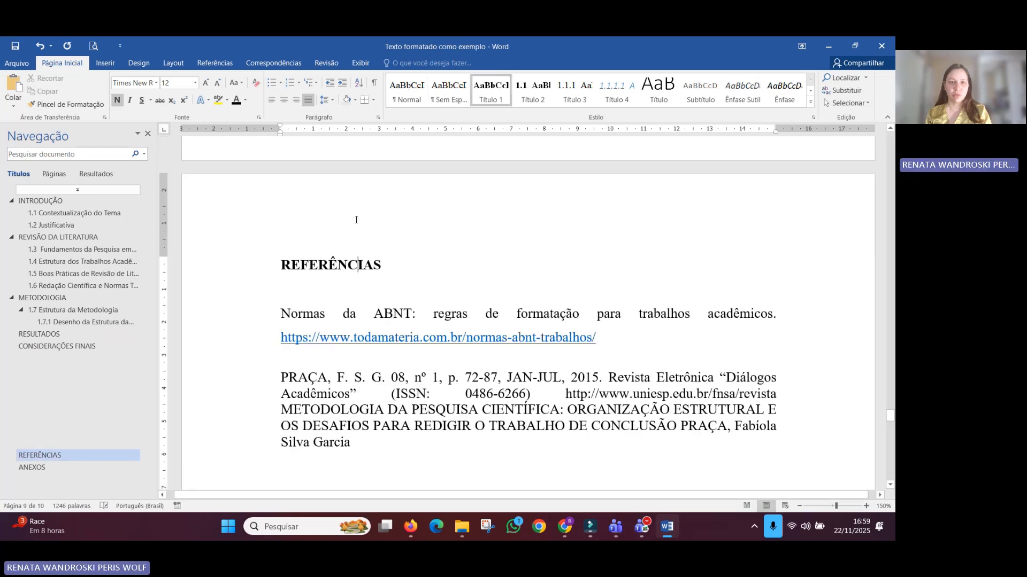
{"action": "scroll", "coordinate": [351, 265], "scroll_direction": "up", "scroll_amount": 3}
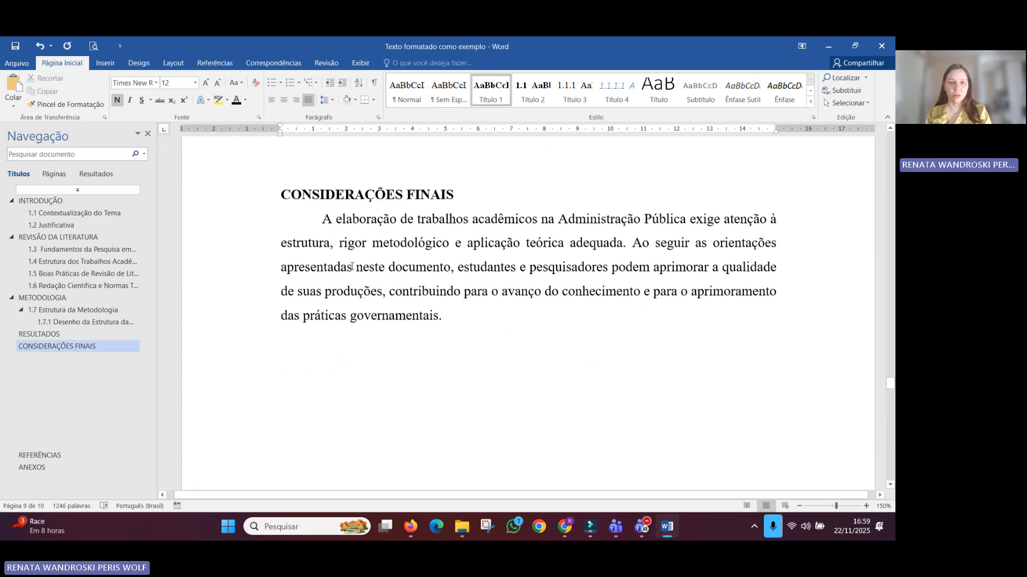
{"action": "scroll", "coordinate": [324, 306], "scroll_direction": "down", "scroll_amount": 7}
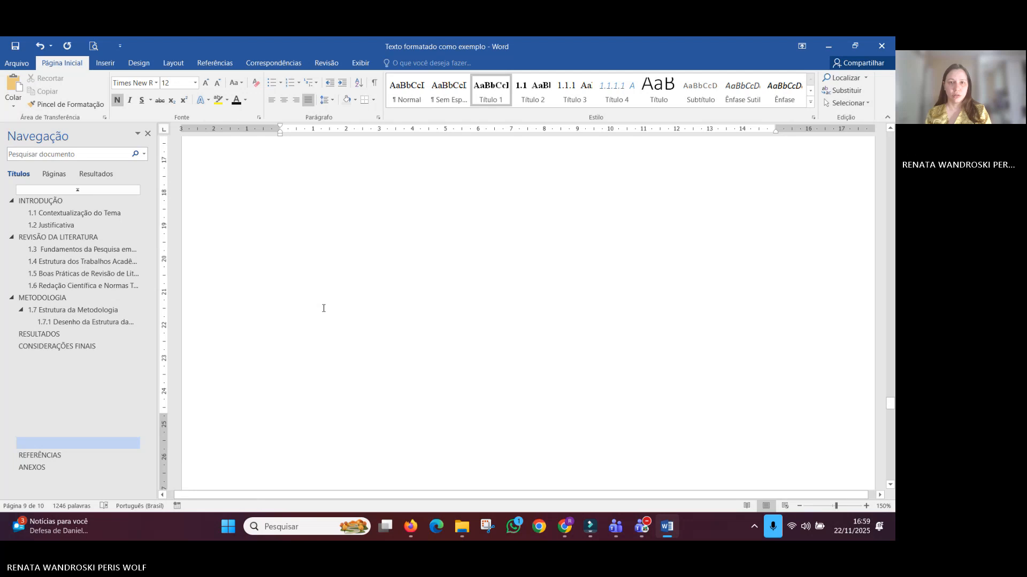
{"action": "scroll", "coordinate": [323, 307], "scroll_direction": "down", "scroll_amount": 5}
{"action": "left_click", "coordinate": [320, 253]}
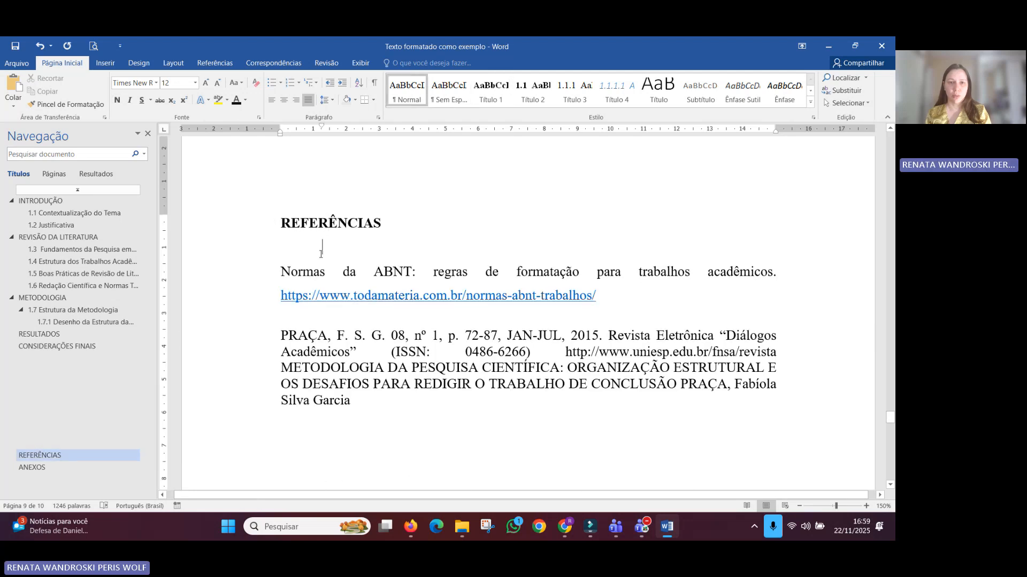
Step: Insert blank lines between the last reference and ANEXOS until the annexes start on a new page
{"action": "scroll", "coordinate": [321, 253], "scroll_direction": "down", "scroll_amount": 5}
{"action": "left_click", "coordinate": [325, 219]}
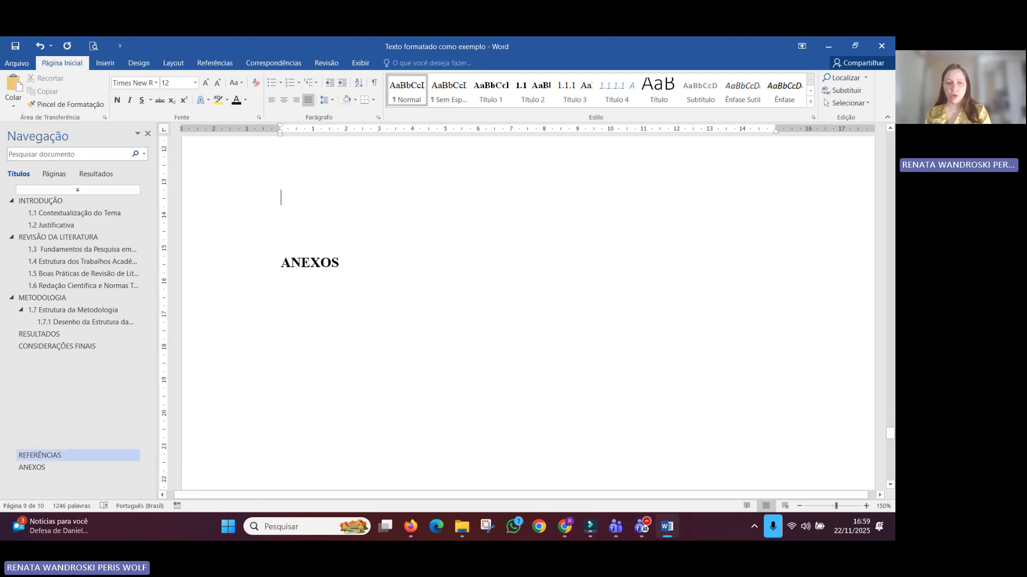
{"action": "key", "text": "Return"}
{"action": "key", "text": "Return"}
{"action": "key", "text": "Return"}
{"action": "key", "text": "Return"}
{"action": "key", "text": "Return"}
{"action": "key", "text": "Return"}
{"action": "key", "text": "Return"}
{"action": "key", "text": "Return"}
{"action": "key", "text": "Return"}
{"action": "key", "text": "Return"}
{"action": "key", "text": "Return"}
{"action": "key", "text": "Return"}
{"action": "key", "text": "Return"}
{"action": "key", "text": "Return"}
{"action": "key", "text": "Return"}
{"action": "key", "text": "Return"}
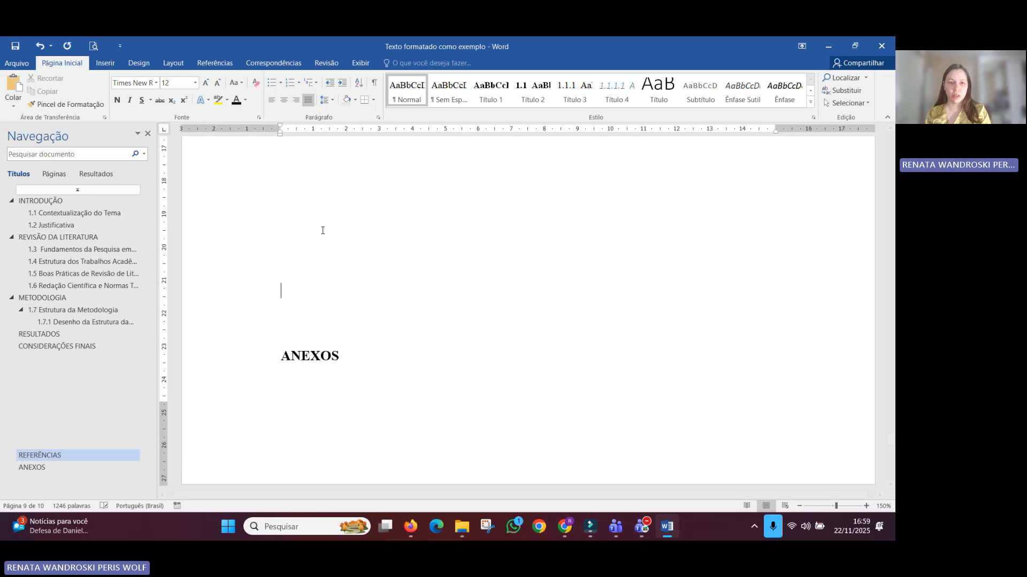
{"action": "scroll", "coordinate": [318, 245], "scroll_direction": "down", "scroll_amount": 8}
{"action": "scroll", "coordinate": [319, 245], "scroll_direction": "down", "scroll_amount": 3}
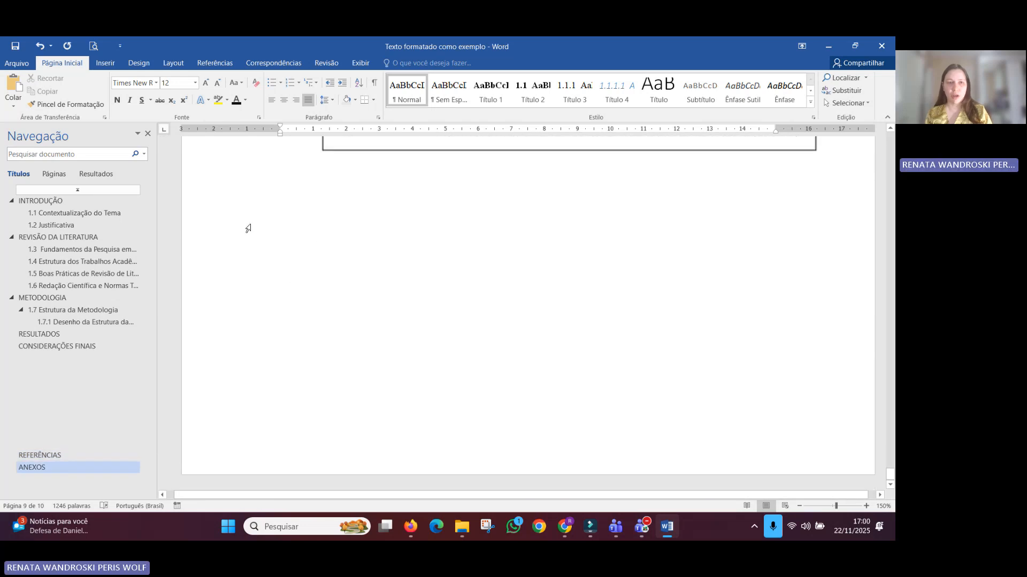
Step: Insert blank lines before SUMÁRIO at the document's start until it opens a new page, and center its heading
{"action": "left_click_drag", "start_coordinate": [889, 476], "coordinate": [889, 138]}
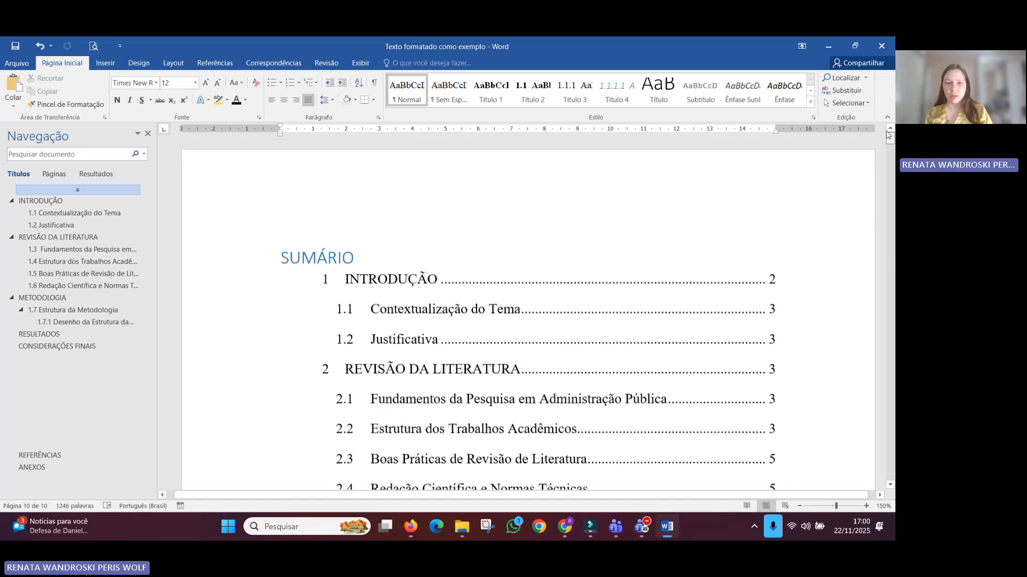
{"action": "left_click", "coordinate": [288, 207]}
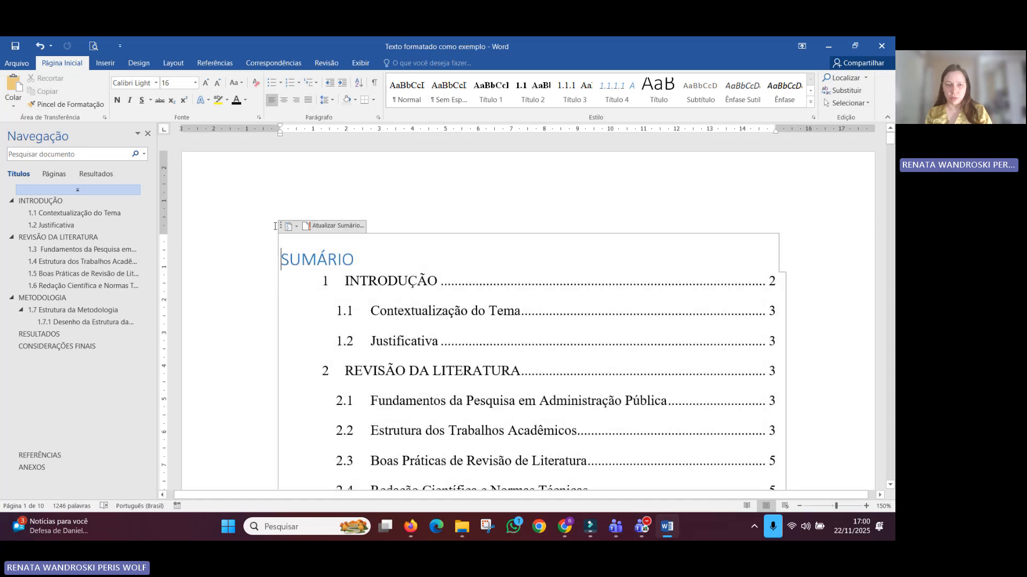
{"action": "left_click", "coordinate": [280, 227]}
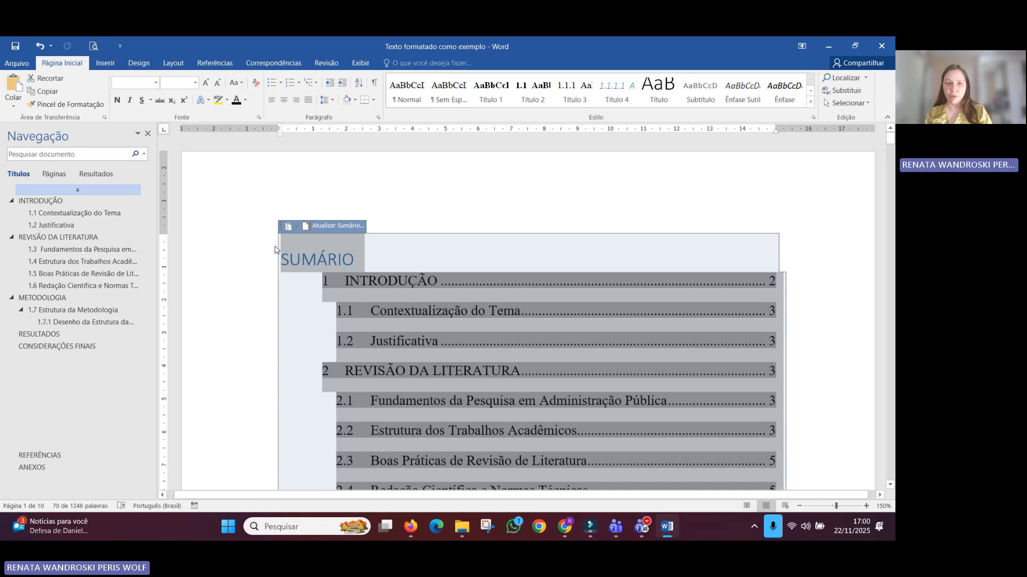
{"action": "scroll", "coordinate": [246, 277], "scroll_direction": "down", "scroll_amount": 10}
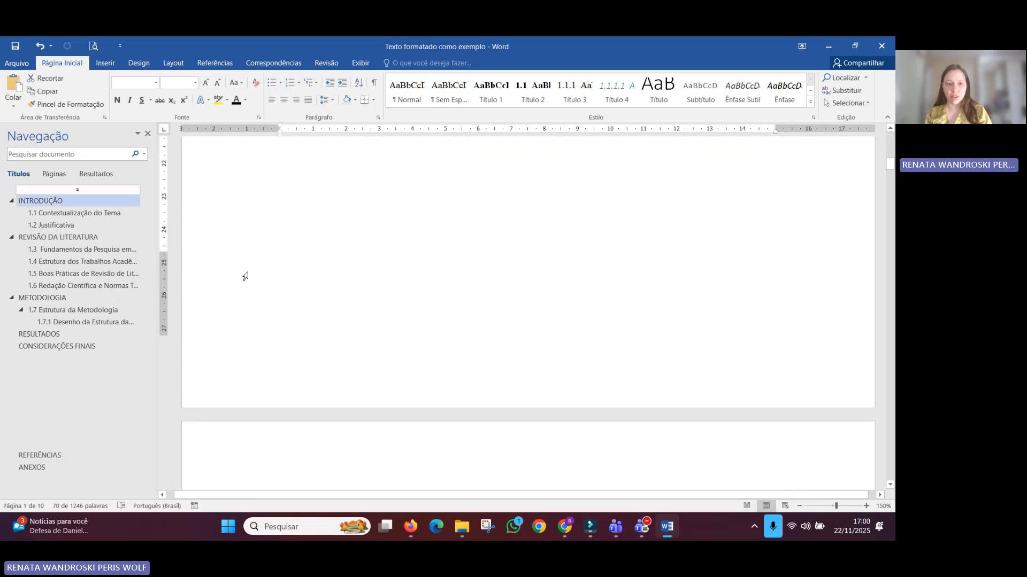
{"action": "scroll", "coordinate": [246, 270], "scroll_direction": "down", "scroll_amount": 2}
{"action": "scroll", "coordinate": [248, 265], "scroll_direction": "up", "scroll_amount": 12}
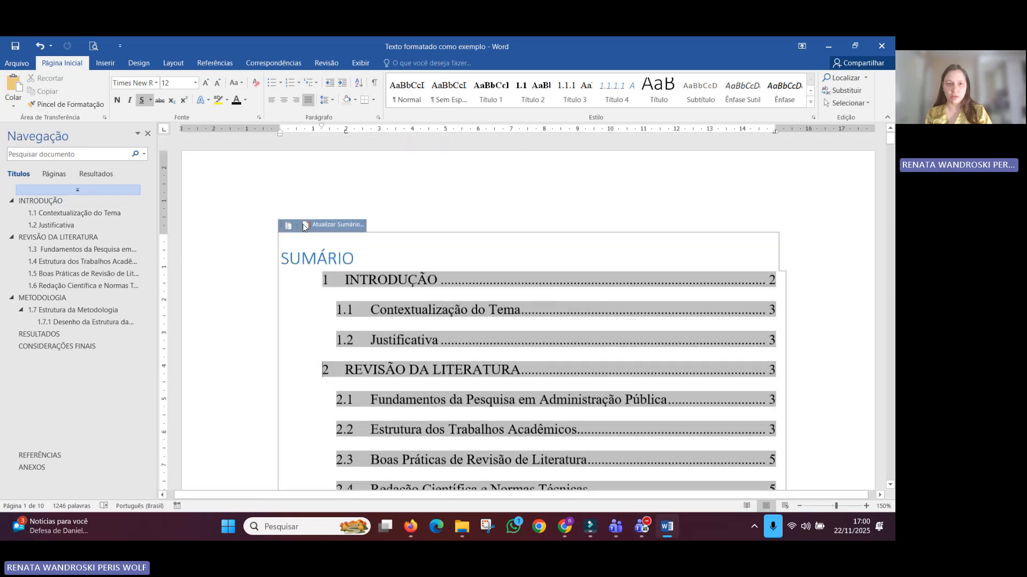
{"action": "left_click", "coordinate": [269, 234]}
{"action": "key", "text": "Left"}
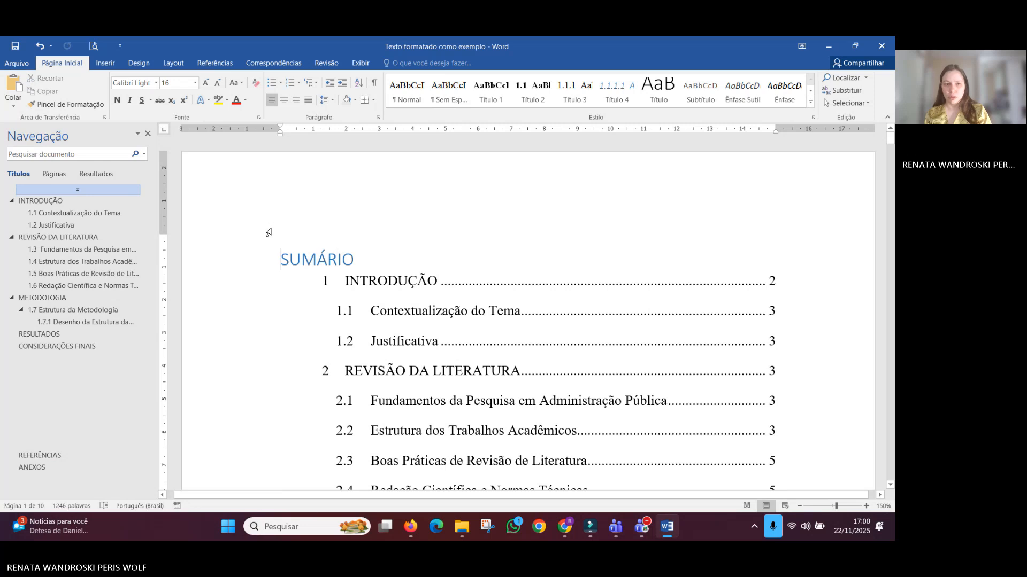
{"action": "key", "text": "Return"}
{"action": "key", "text": "Return"}
{"action": "key", "text": "Return"}
{"action": "key", "text": "Return"}
{"action": "key", "text": "Return"}
{"action": "key", "text": "Return"}
{"action": "key", "text": "Return"}
{"action": "key", "text": "Return"}
{"action": "key", "text": "Return"}
{"action": "key", "text": "Return"}
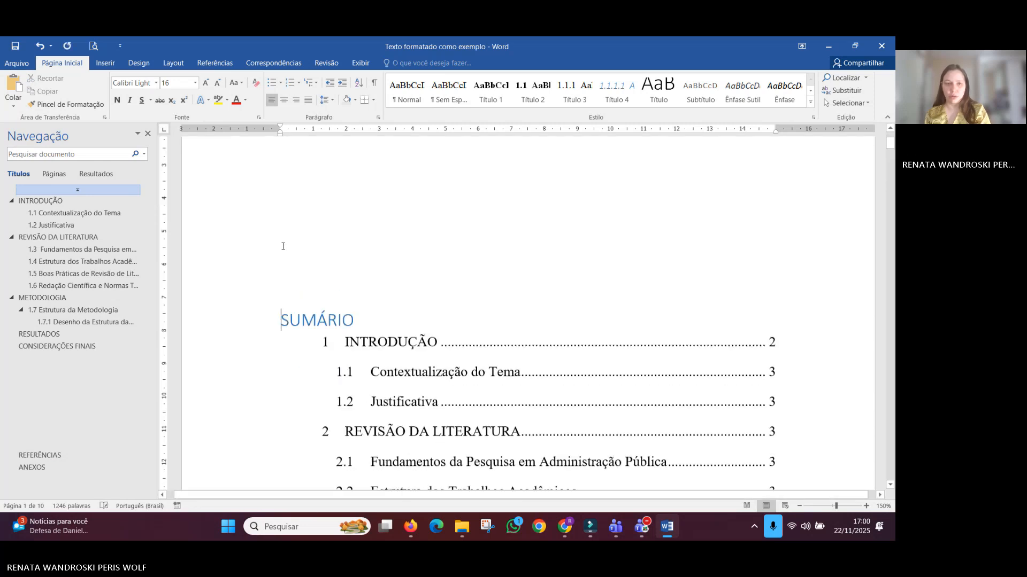
{"action": "key", "text": "Return"}
{"action": "key", "text": "Return"}
{"action": "key", "text": "Return"}
{"action": "key", "text": "Return"}
{"action": "key", "text": "Return"}
{"action": "key", "text": "Return"}
{"action": "key", "text": "Return"}
{"action": "key", "text": "Return"}
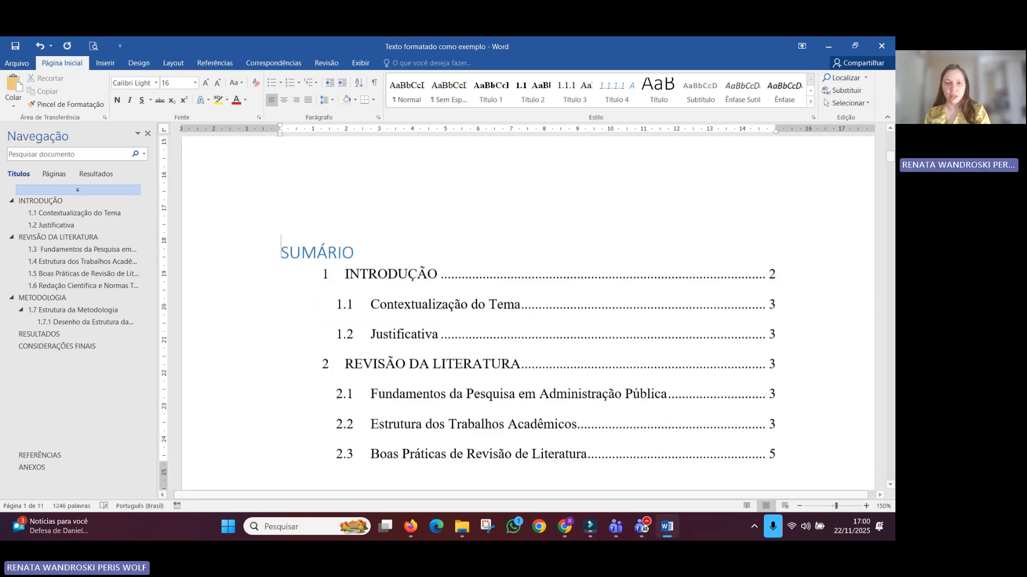
{"action": "key", "text": "Return"}
{"action": "key", "text": "Return"}
{"action": "key", "text": "Return"}
{"action": "key", "text": "Return"}
{"action": "key", "text": "Return"}
{"action": "key", "text": "Return"}
{"action": "key", "text": "Return"}
{"action": "key", "text": "Return"}
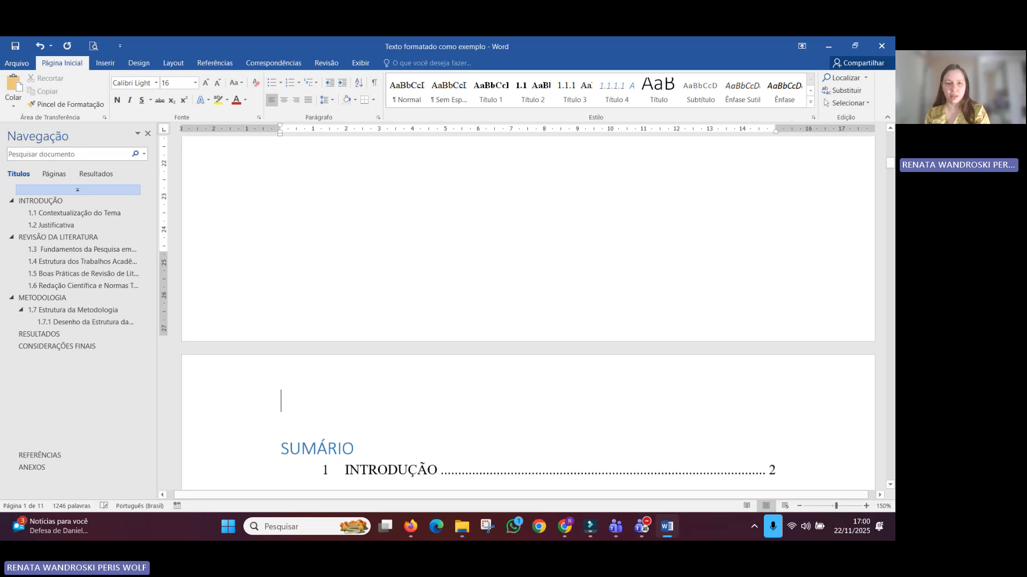
{"action": "key", "text": "Delete"}
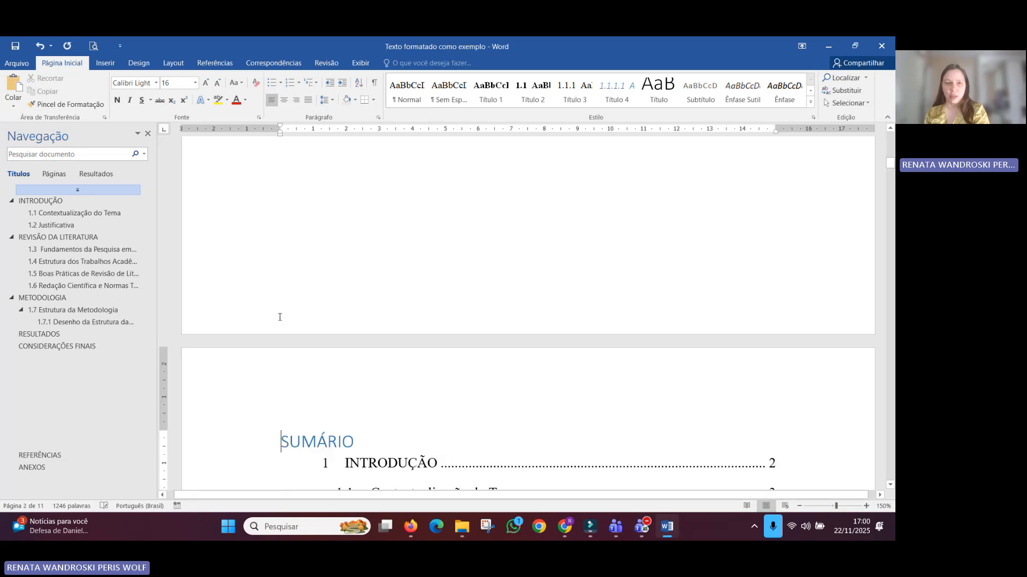
{"action": "key", "text": "ctrl+e"}
Step: Add the title "LISTA DE TABELAS" on the first line of the new blank page before SUMÁRIO
{"action": "scroll", "coordinate": [502, 446], "scroll_direction": "up", "scroll_amount": 3}
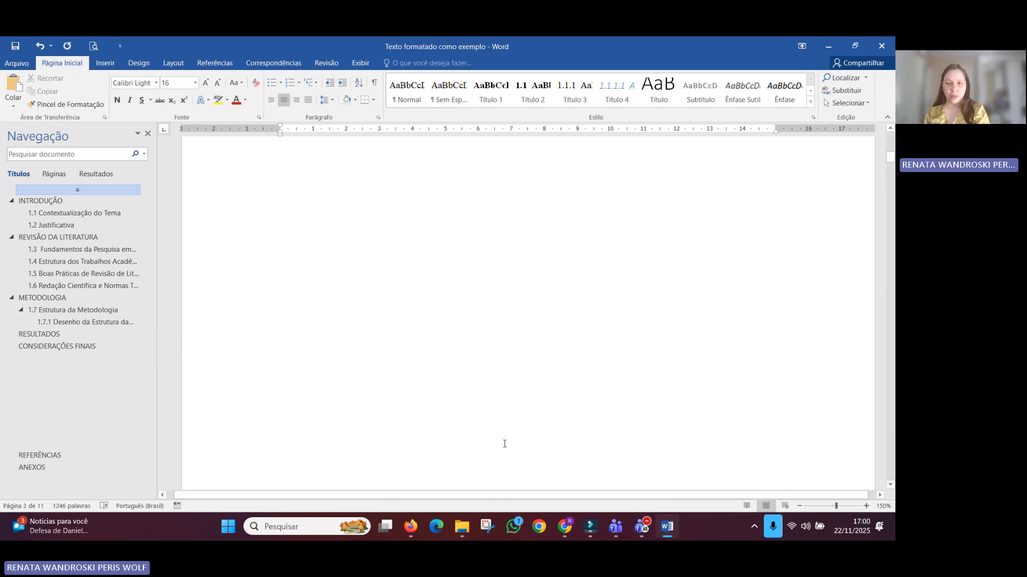
{"action": "scroll", "coordinate": [502, 444], "scroll_direction": "up", "scroll_amount": 1}
{"action": "left_click", "coordinate": [443, 217]}
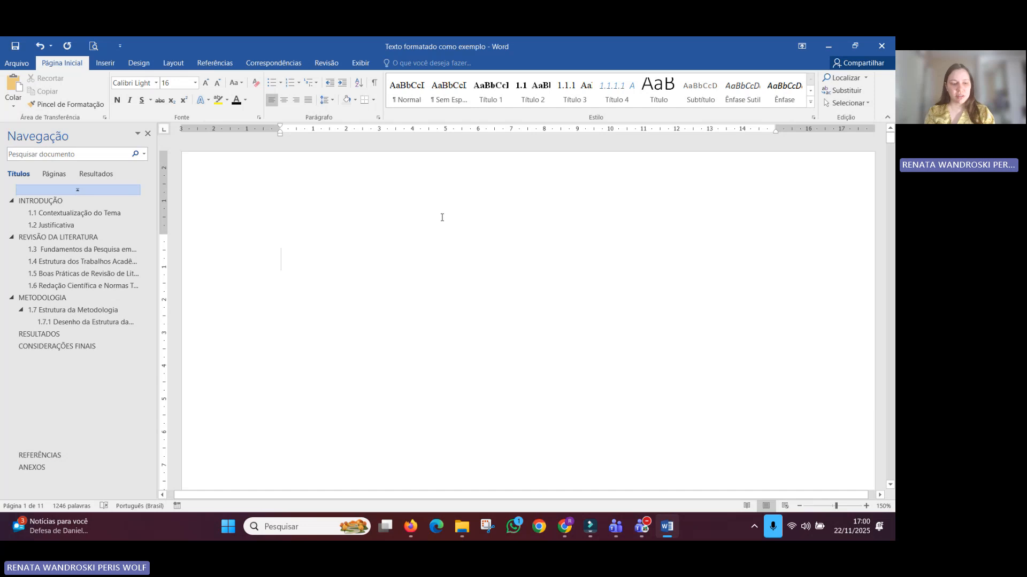
{"action": "type", "text": "LISTA DE TABELAS"}
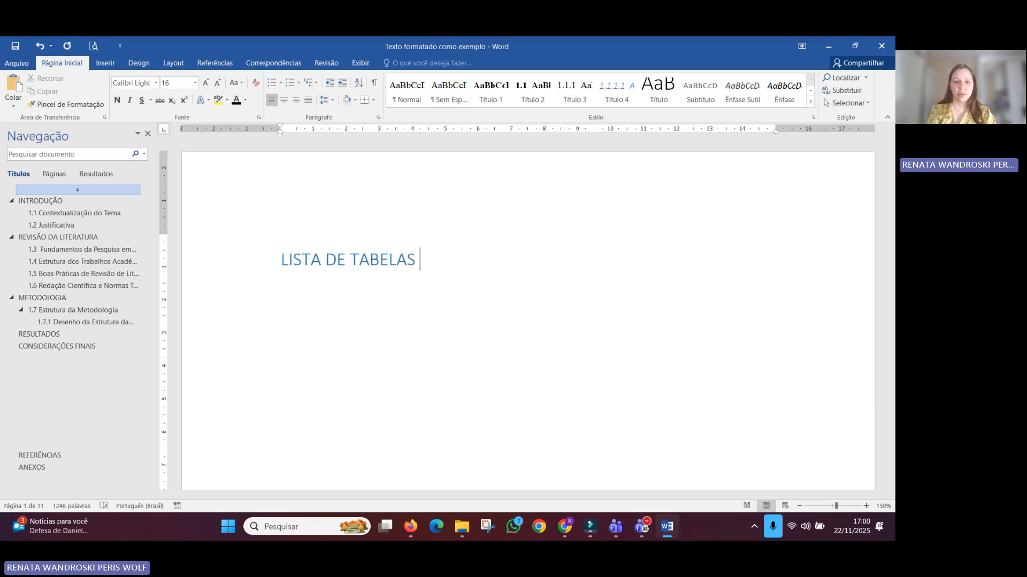
Step: Add the title "LISTA DE FIGURAS" below the LISTA DE TABELAS title and apply the Título 1 style to it
{"action": "key", "text": "Return"}
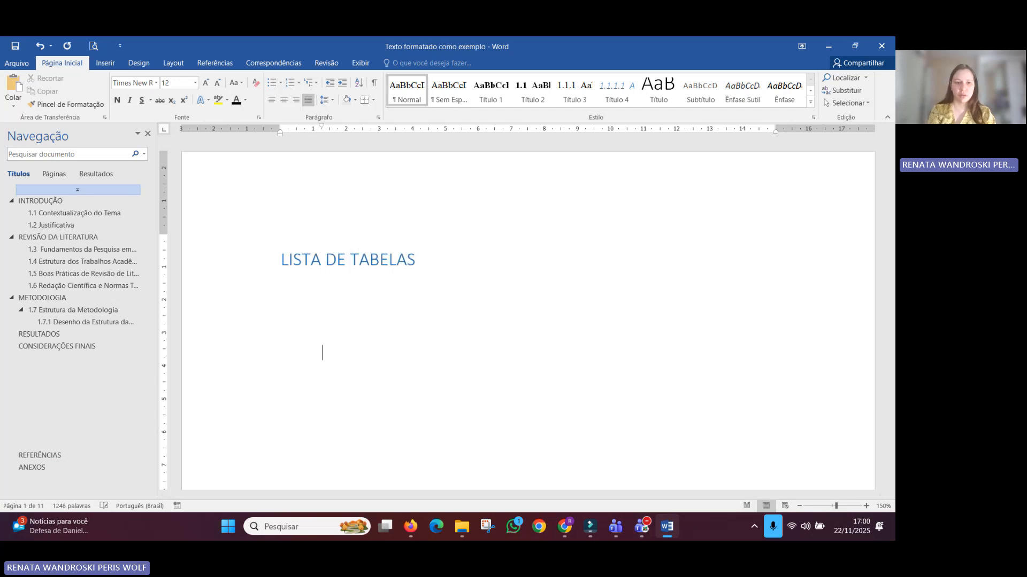
{"action": "type", "text": ";I"}
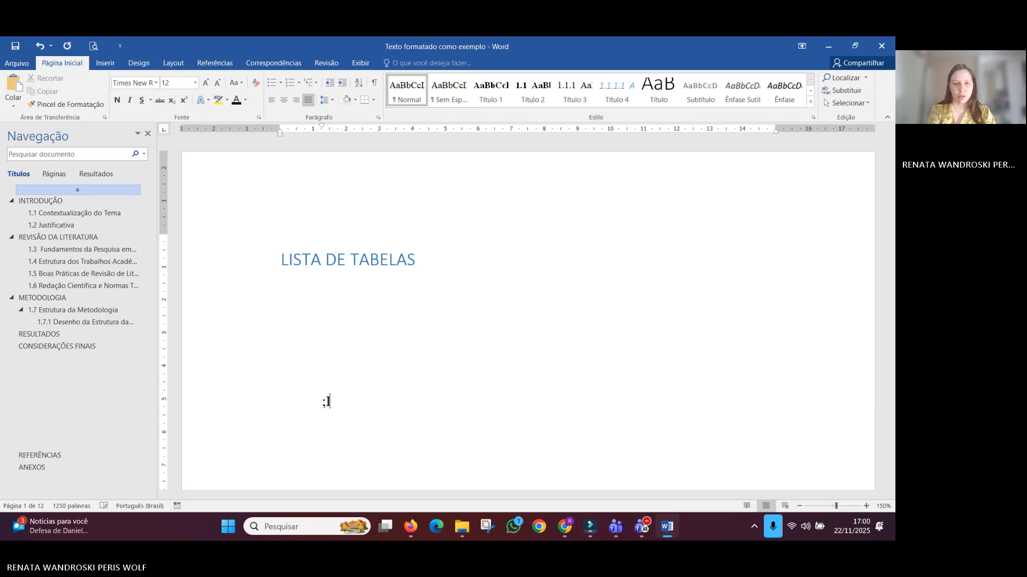
{"action": "key", "text": "BackSpace"}
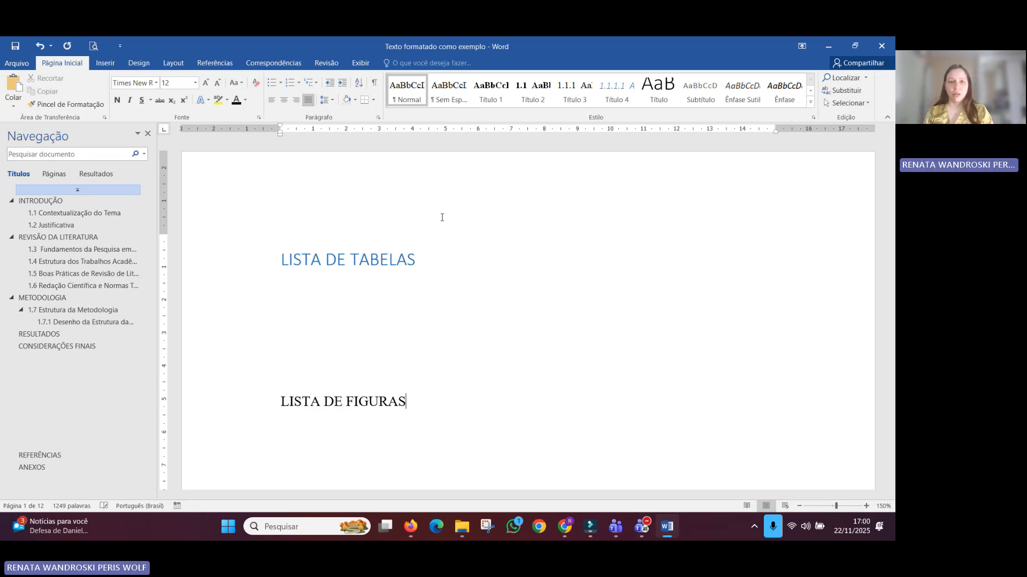
{"action": "left_click", "coordinate": [491, 101]}
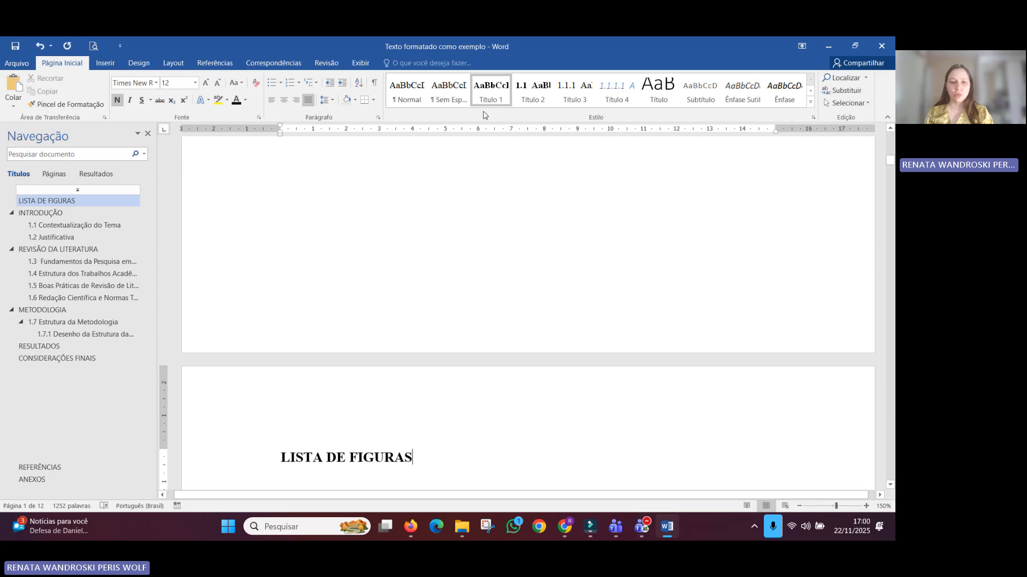
Step: Apply the Título 1 style to the LISTA DE TABELAS title and center it
{"action": "scroll", "coordinate": [415, 351], "scroll_direction": "up", "scroll_amount": 10}
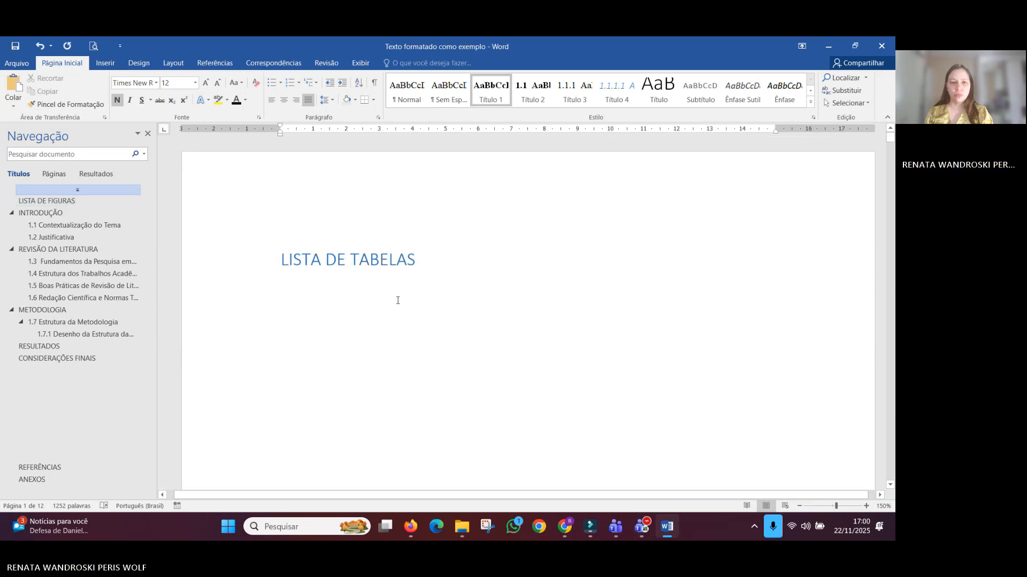
{"action": "left_click", "coordinate": [396, 254]}
{"action": "left_click", "coordinate": [486, 103]}
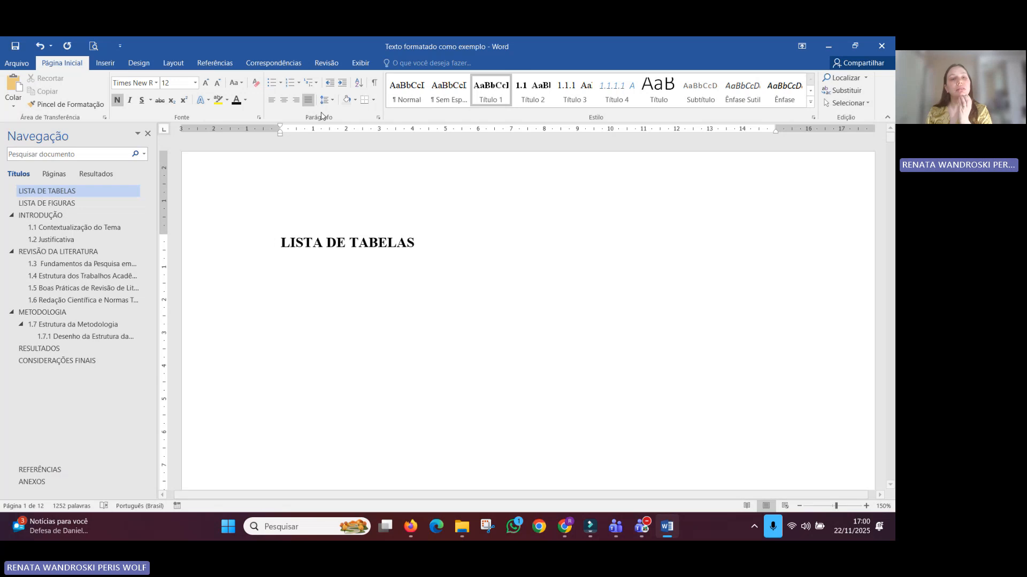
{"action": "left_click", "coordinate": [283, 101]}
Step: Insert an index of illustrations with the caption label Tabela on a new line under LISTA DE TABELAS
{"action": "key", "text": "Return"}
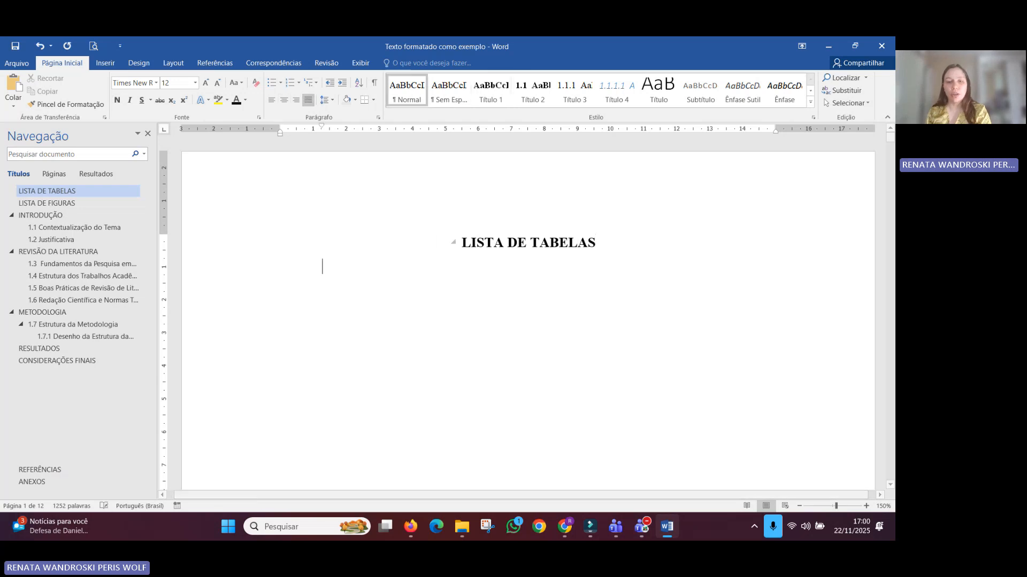
{"action": "left_click", "coordinate": [225, 67]}
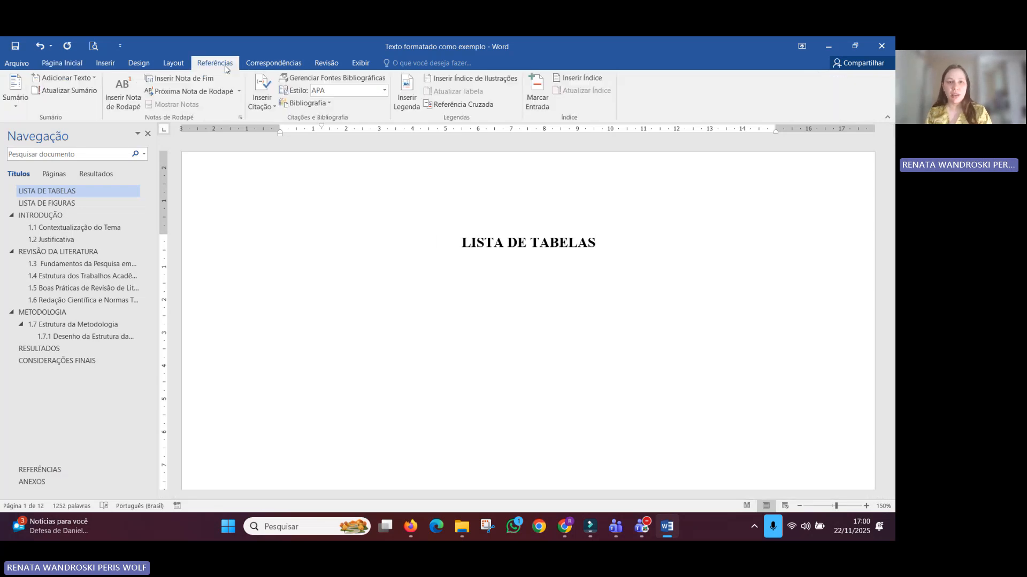
{"action": "left_click", "coordinate": [440, 82]}
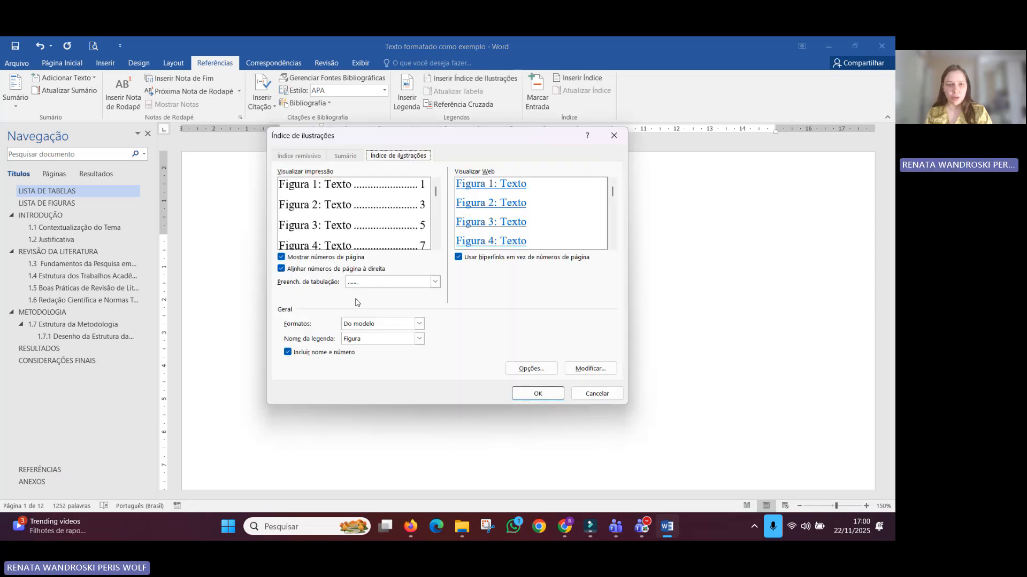
{"action": "left_click", "coordinate": [375, 338]}
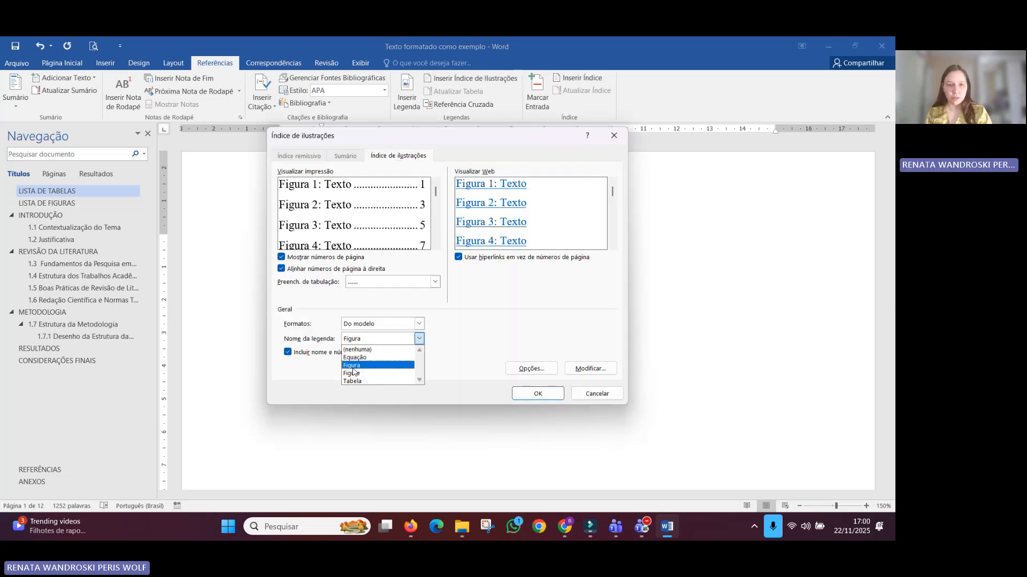
{"action": "left_click", "coordinate": [352, 377]}
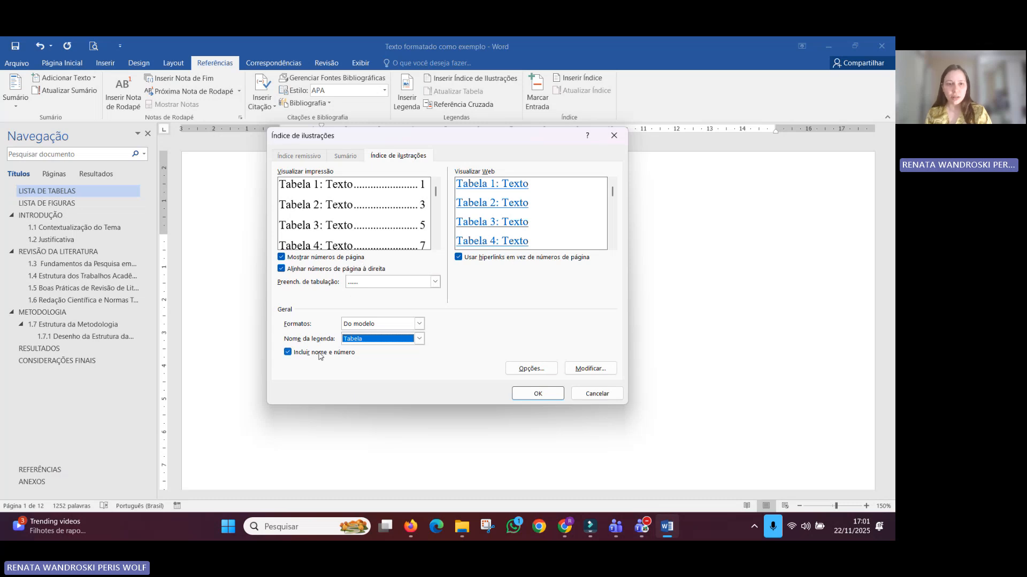
{"action": "left_click", "coordinate": [541, 394]}
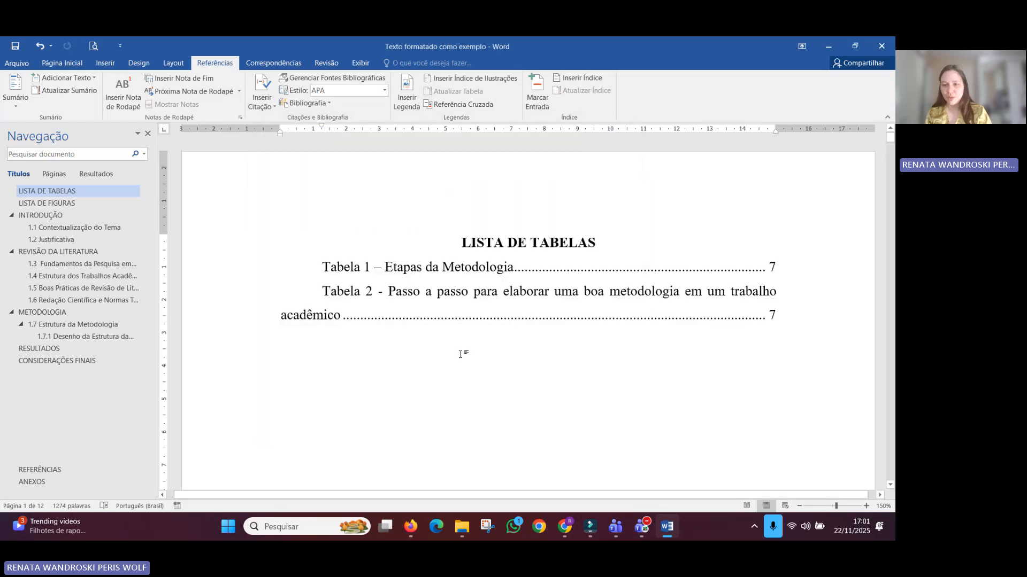
Step: Follow the Tabela 2 entry's link to its table and return to LISTA DE TABELAS
{"action": "scroll", "coordinate": [460, 354], "scroll_direction": "down", "scroll_amount": 1}
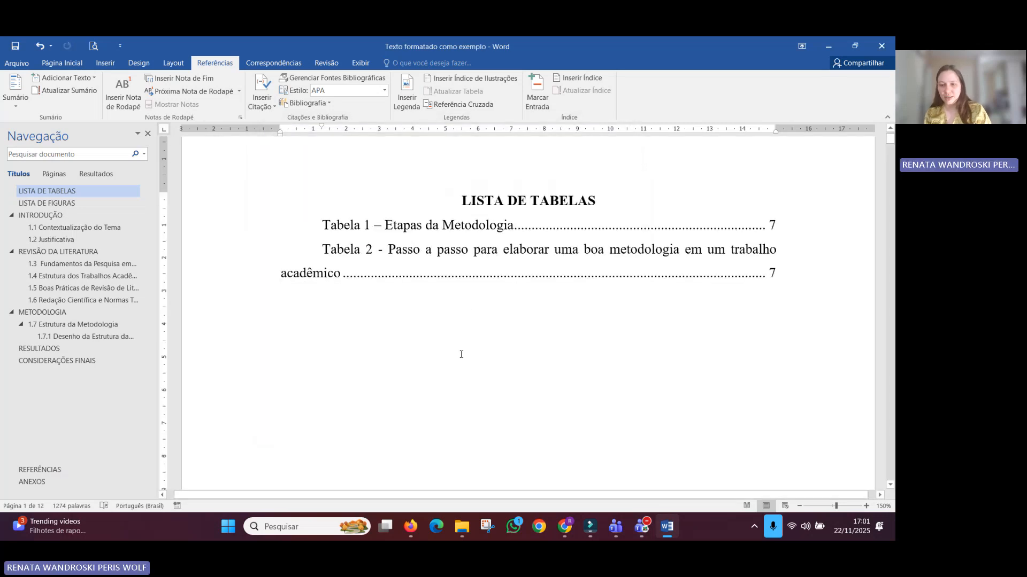
{"action": "left_click", "coordinate": [400, 246], "text": "ctrl"}
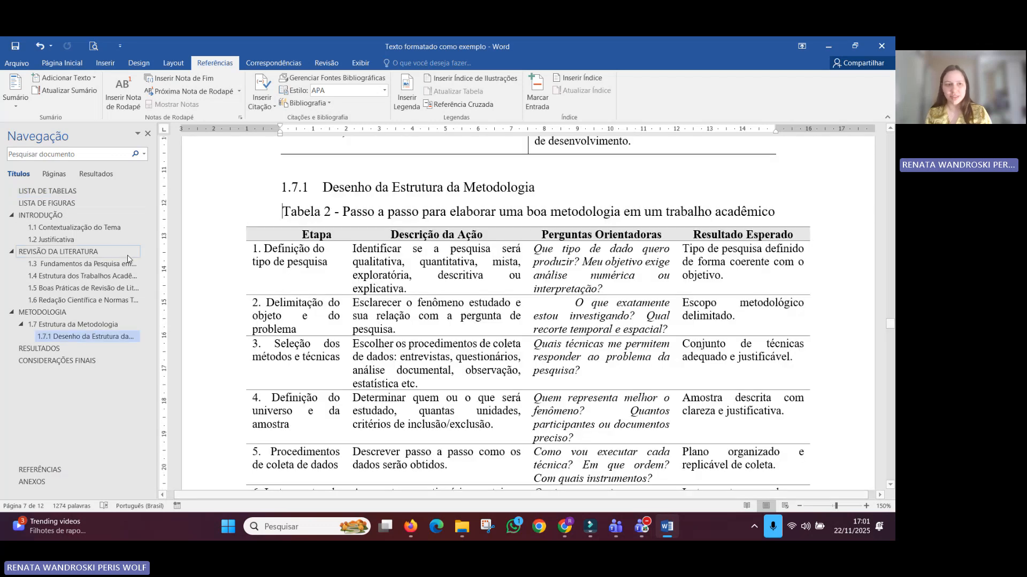
{"action": "left_click", "coordinate": [77, 194]}
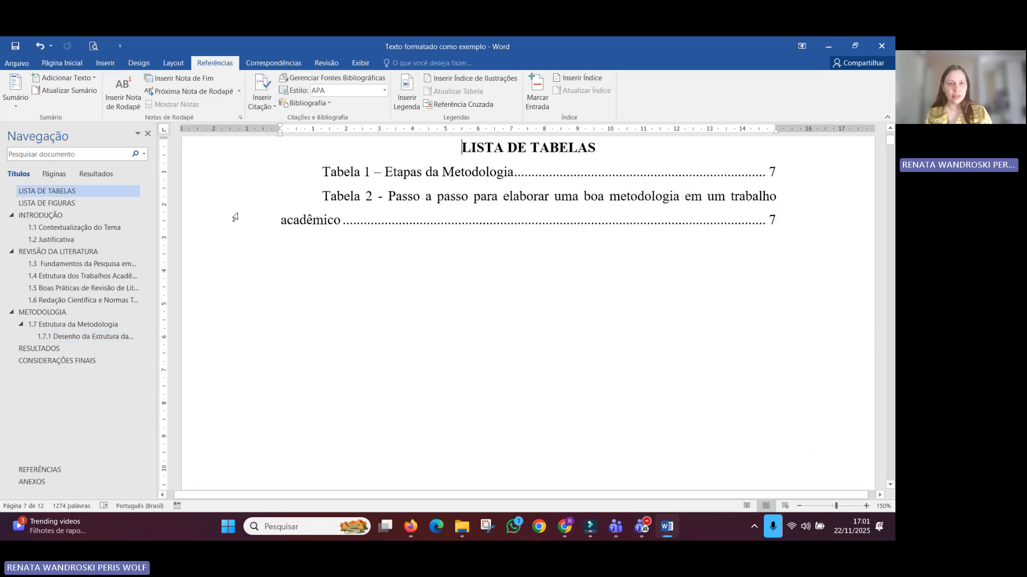
{"action": "scroll", "coordinate": [452, 337], "scroll_direction": "up", "scroll_amount": 1}
Step: Insert an index of illustrations with the caption label Figura under LISTA DE FIGURAS, and delete the diagram picture from its Figura 4 entry
{"action": "scroll", "coordinate": [472, 417], "scroll_direction": "down", "scroll_amount": 12}
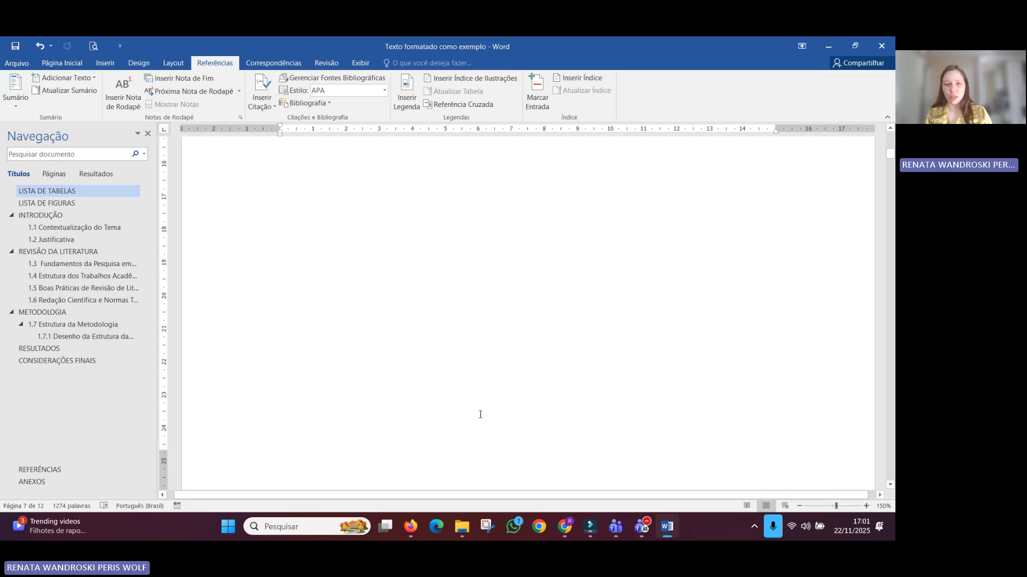
{"action": "scroll", "coordinate": [477, 419], "scroll_direction": "down", "scroll_amount": 3}
{"action": "left_click", "coordinate": [649, 393]}
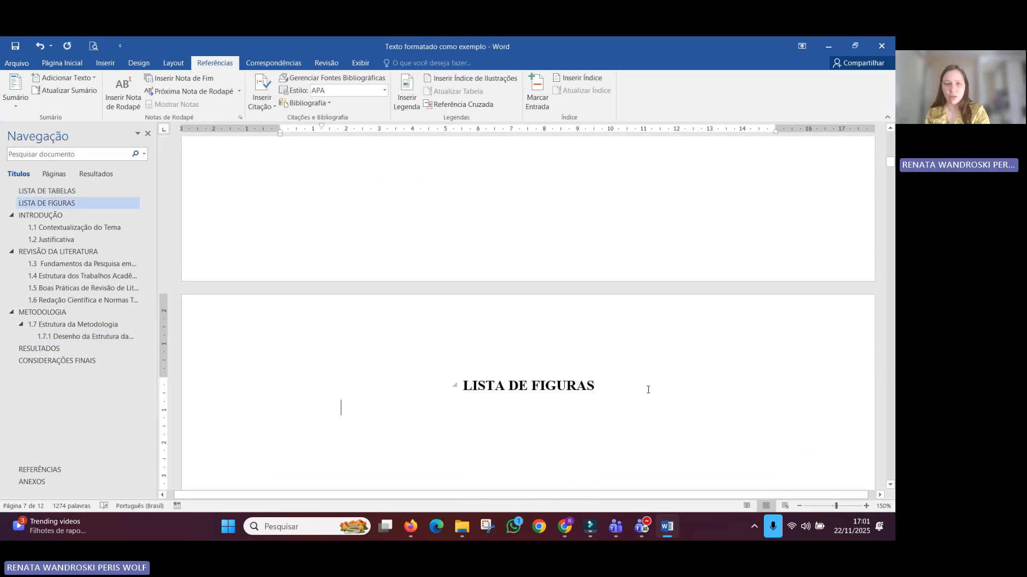
{"action": "left_click", "coordinate": [448, 80]}
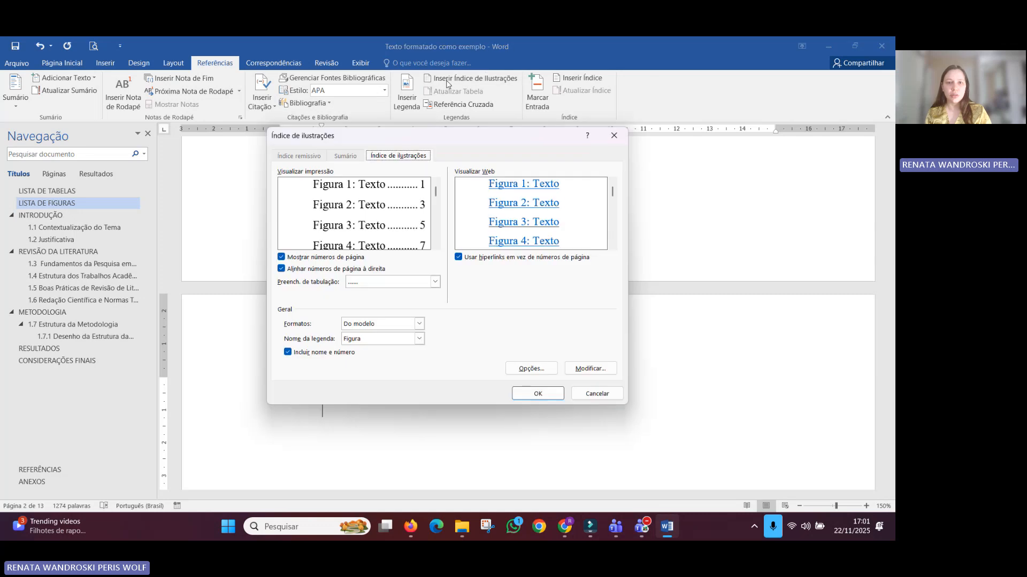
{"action": "left_click", "coordinate": [368, 343]}
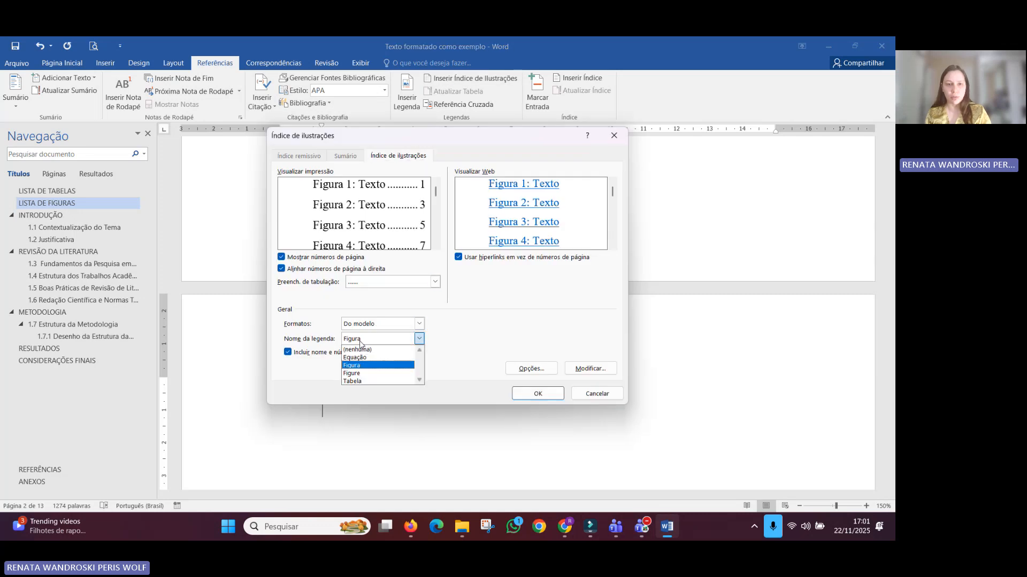
{"action": "left_click", "coordinate": [369, 356]}
{"action": "left_click", "coordinate": [545, 396]}
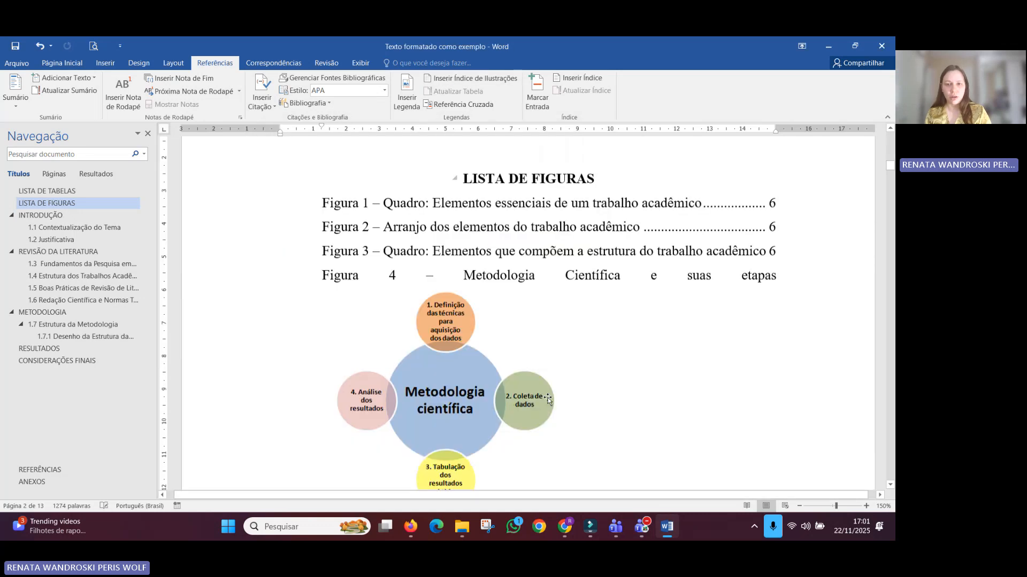
{"action": "left_click", "coordinate": [437, 348]}
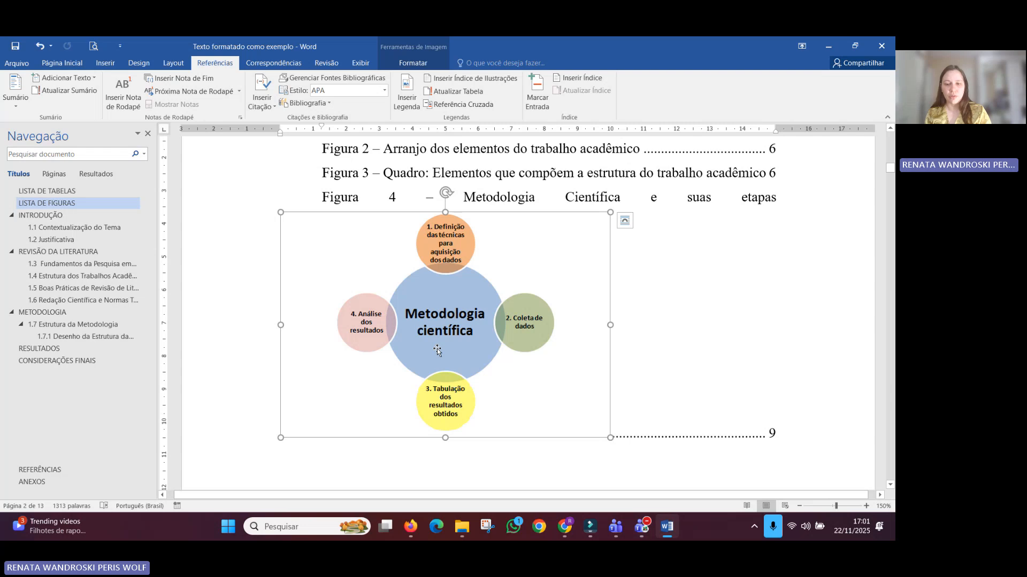
{"action": "key", "text": "Delete"}
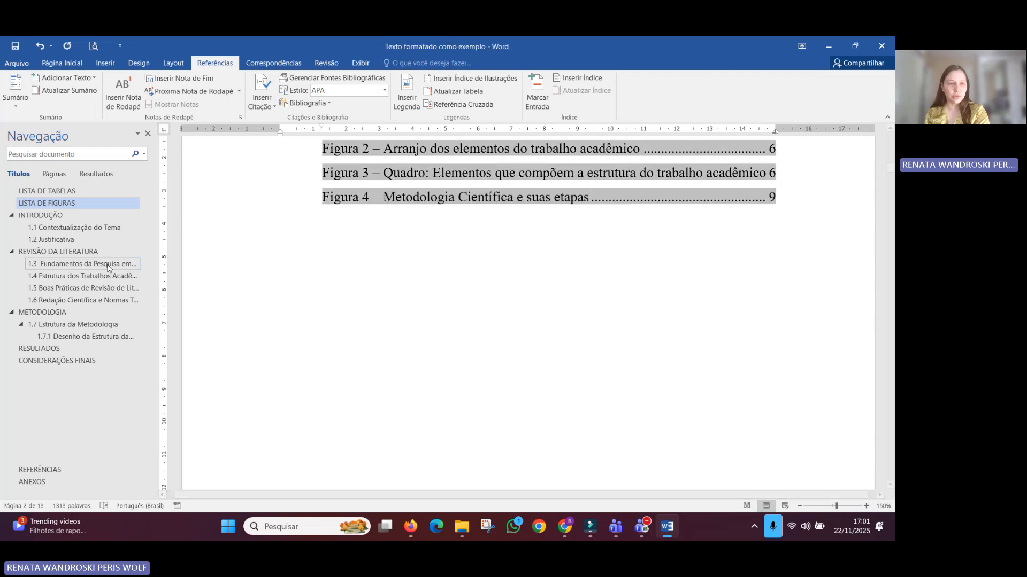
Step: Go to the Figura 4 caption from its list entry, add a blank line above it and apply the Legenda style to it
{"action": "left_click", "coordinate": [390, 197], "text": "ctrl"}
{"action": "left_click", "coordinate": [492, 342]}
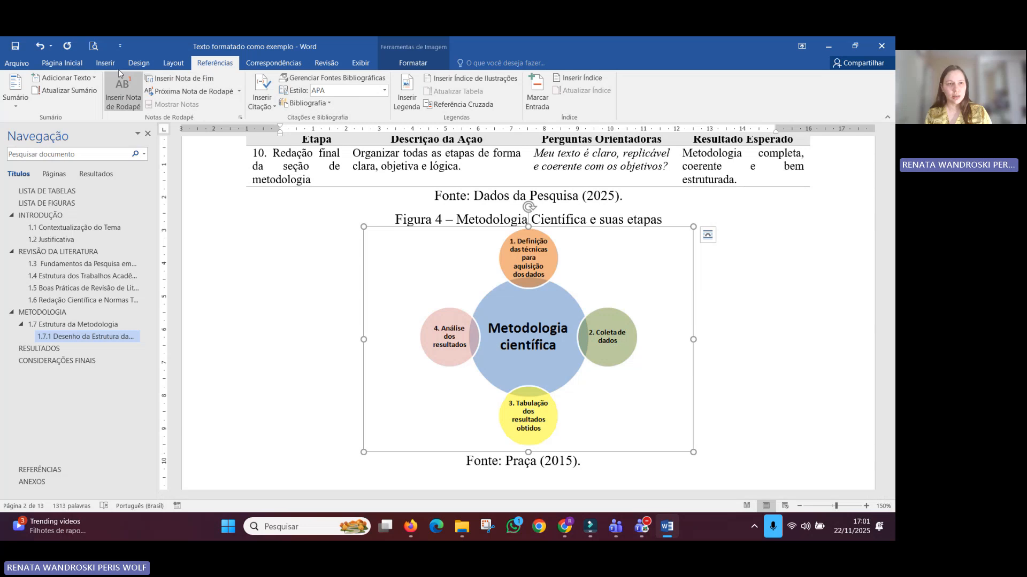
{"action": "left_click", "coordinate": [62, 63]}
{"action": "left_click", "coordinate": [410, 99]}
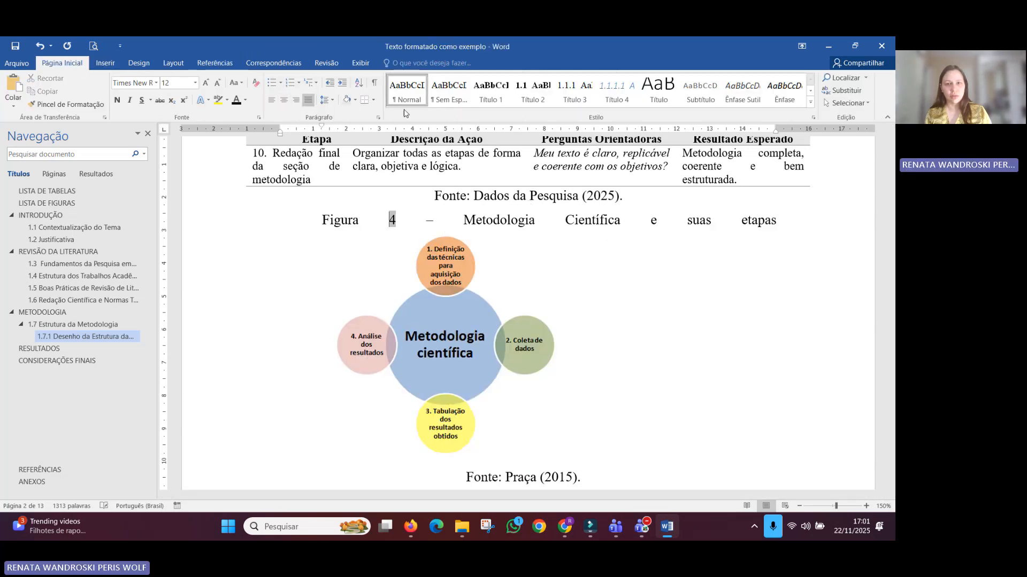
{"action": "left_click", "coordinate": [628, 198]}
{"action": "key", "text": "Return"}
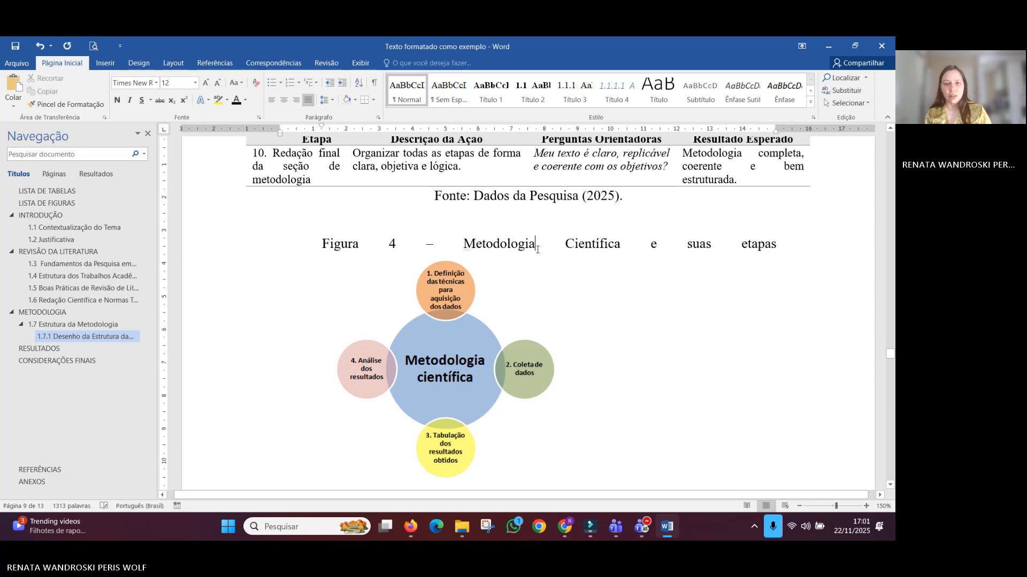
{"action": "left_click", "coordinate": [810, 106]}
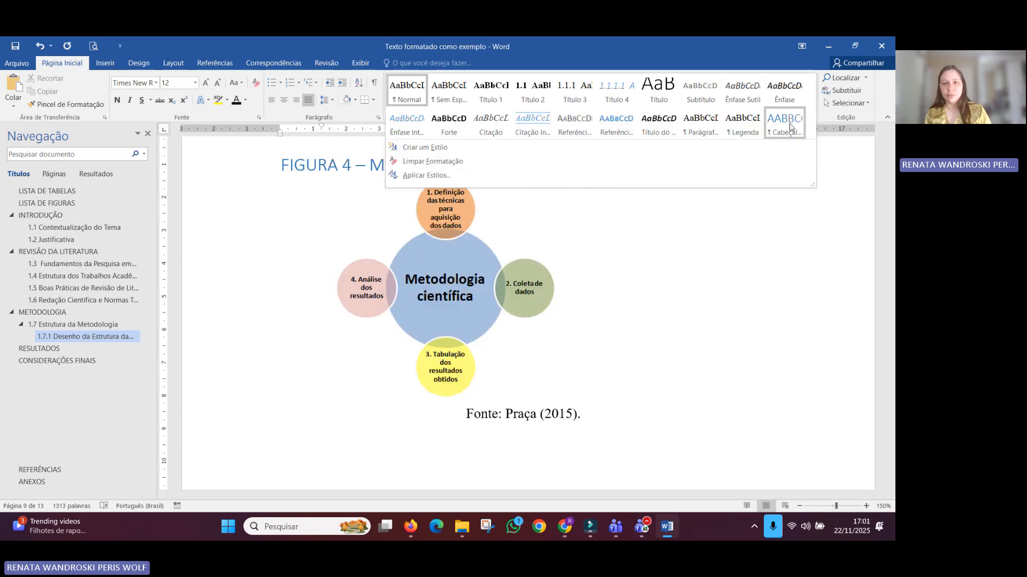
{"action": "left_click", "coordinate": [762, 121]}
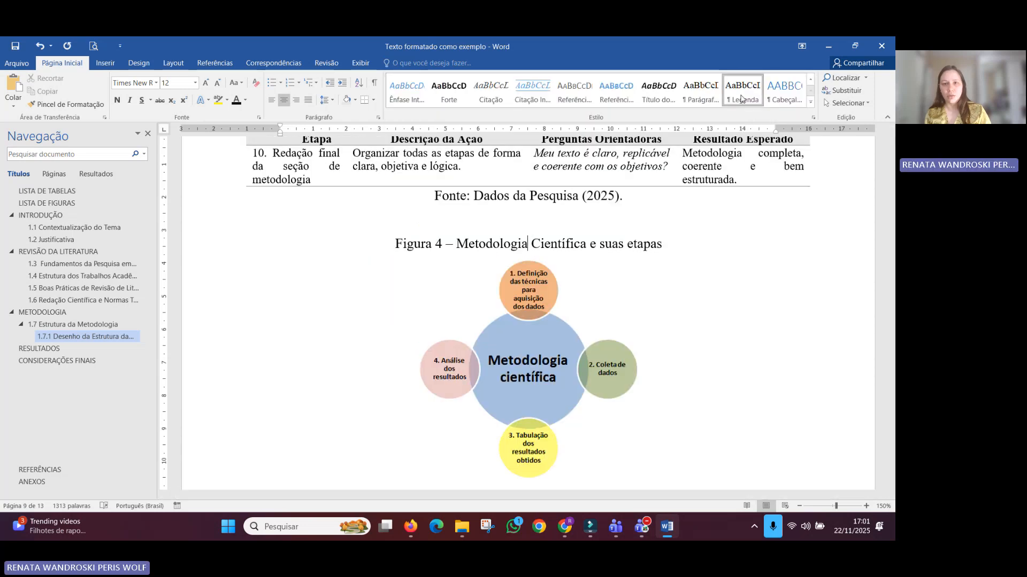
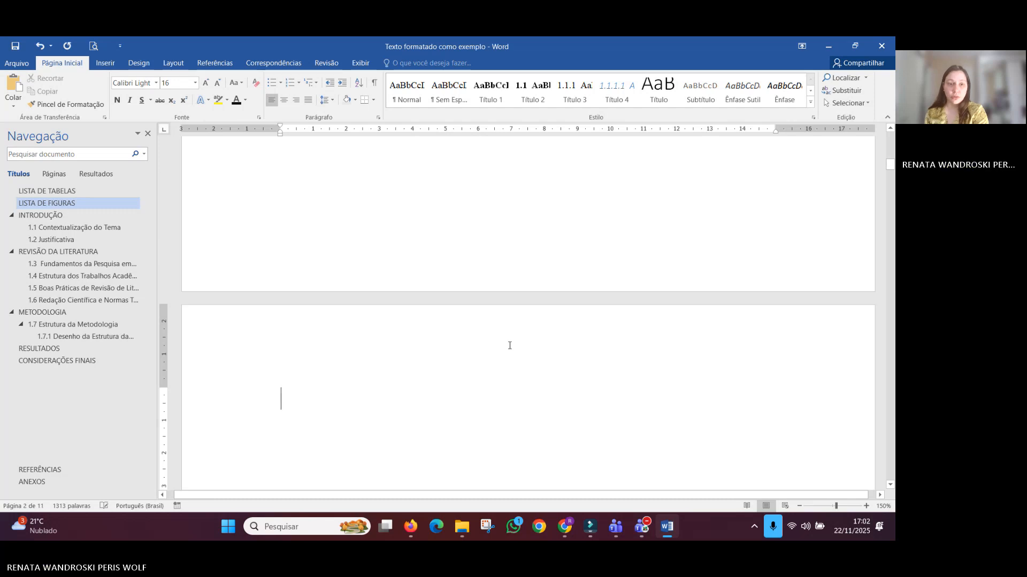
Step: Insert blank lines between the table list and LISTA DE FIGURAS until that heading starts on a new page
{"action": "key", "text": "BackSpace"}
{"action": "scroll", "coordinate": [508, 345], "scroll_direction": "up", "scroll_amount": 5}
{"action": "scroll", "coordinate": [506, 343], "scroll_direction": "down", "scroll_amount": 6}
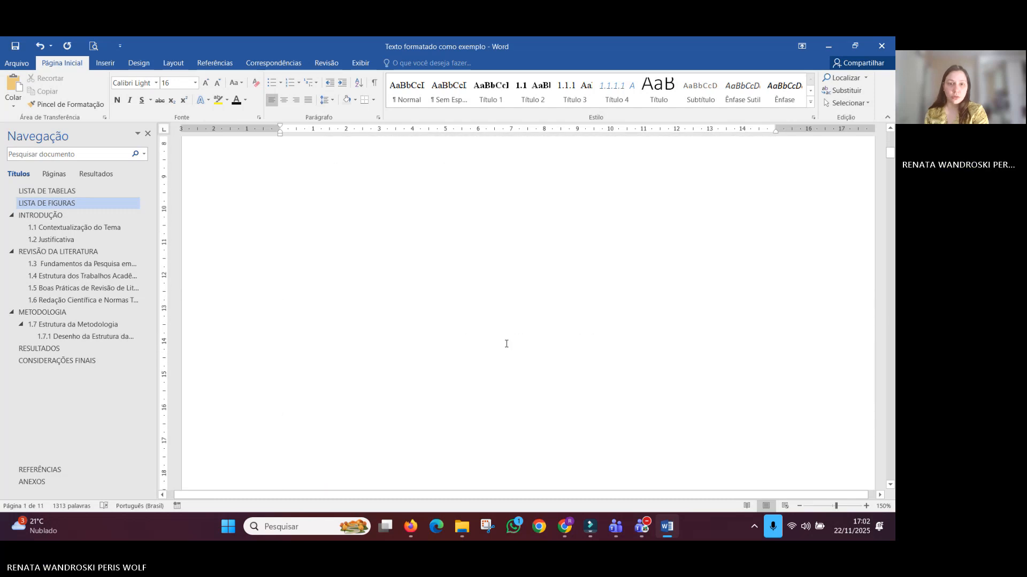
{"action": "scroll", "coordinate": [504, 344], "scroll_direction": "up", "scroll_amount": 5}
{"action": "scroll", "coordinate": [504, 340], "scroll_direction": "down", "scroll_amount": 2}
{"action": "left_click", "coordinate": [514, 319]}
{"action": "key", "text": "Return"}
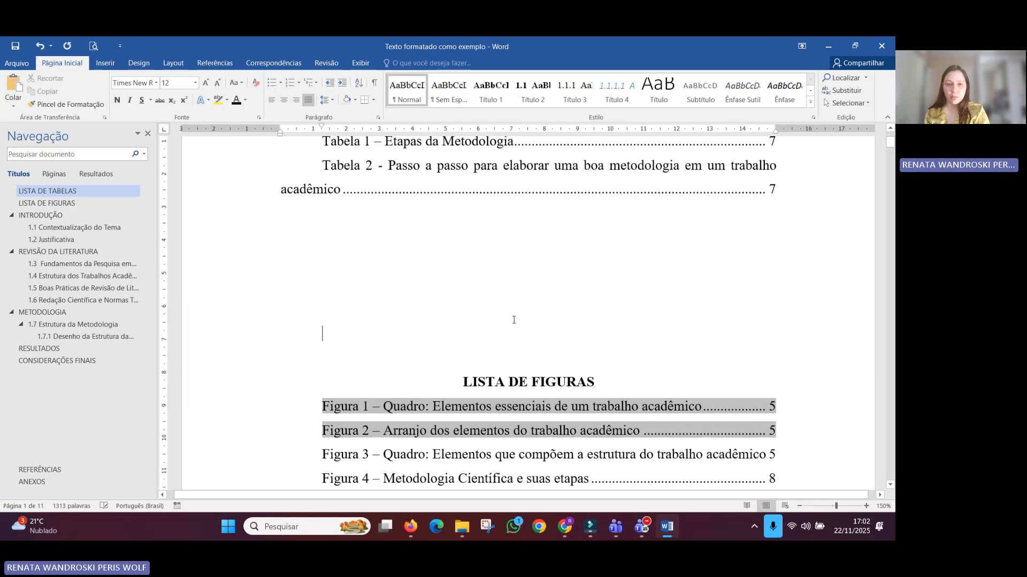
{"action": "key", "text": "Return"}
{"action": "key", "text": "Return"}
{"action": "key", "text": "Return"}
{"action": "key", "text": "Return"}
{"action": "key", "text": "Return"}
{"action": "key", "text": "Return"}
{"action": "key", "text": "Return"}
{"action": "key", "text": "Return"}
{"action": "key", "text": "Return"}
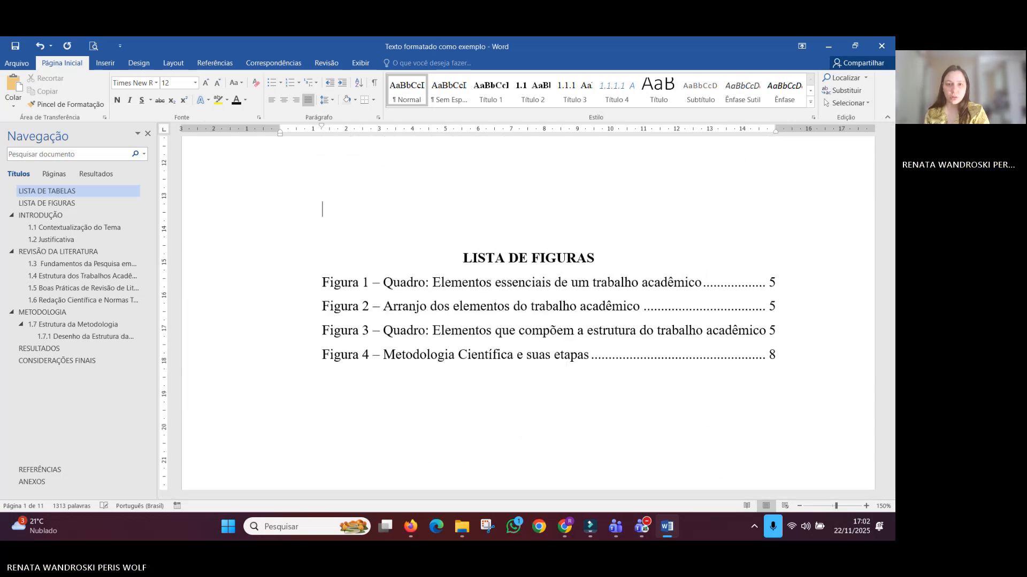
{"action": "key", "text": "Return"}
{"action": "key", "text": "Return"}
{"action": "key", "text": "Return"}
{"action": "scroll", "coordinate": [513, 320], "scroll_direction": "down", "scroll_amount": 3}
{"action": "key", "text": "Return"}
{"action": "key", "text": "Return"}
{"action": "key", "text": "Return"}
{"action": "key", "text": "Return"}
{"action": "key", "text": "Return"}
{"action": "scroll", "coordinate": [514, 320], "scroll_direction": "down", "scroll_amount": 3}
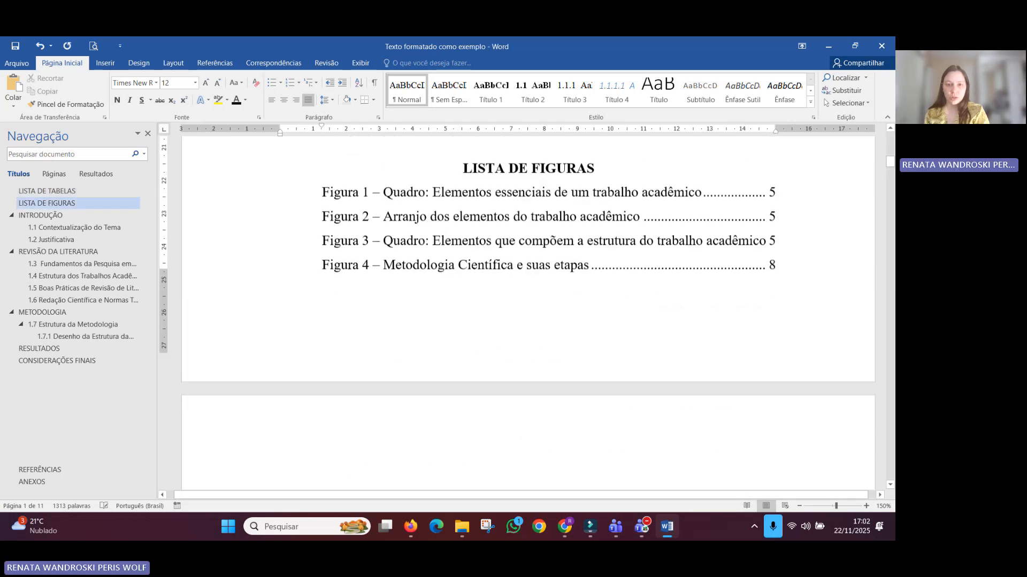
{"action": "key", "text": "Return"}
{"action": "key", "text": "Return"}
{"action": "key", "text": "Return"}
{"action": "key", "text": "Return"}
{"action": "key", "text": "Return"}
{"action": "key", "text": "Return"}
{"action": "key", "text": "Return"}
{"action": "key", "text": "Return"}
{"action": "key", "text": "Return"}
{"action": "key", "text": "Return"}
{"action": "scroll", "coordinate": [501, 335], "scroll_direction": "down", "scroll_amount": 5}
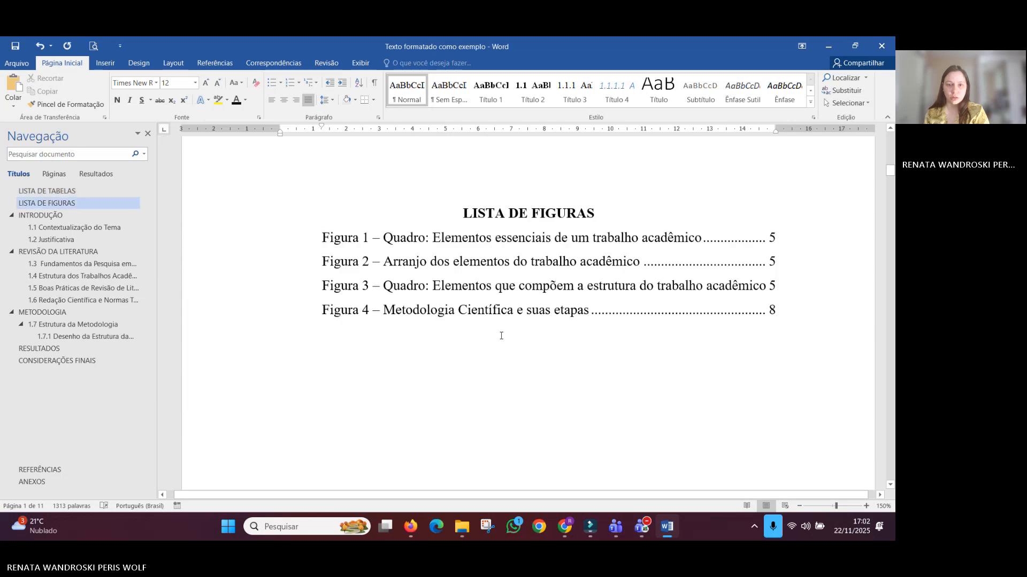
Step: Insert blank lines between the figure list and SUMÁRIO to push the SUMÁRIO heading onto the next page
{"action": "scroll", "coordinate": [501, 335], "scroll_direction": "down", "scroll_amount": 6}
{"action": "left_click", "coordinate": [469, 225]}
{"action": "key", "text": "Return"}
{"action": "key", "text": "Return"}
{"action": "key", "text": "Return"}
{"action": "key", "text": "Return"}
{"action": "key", "text": "Return"}
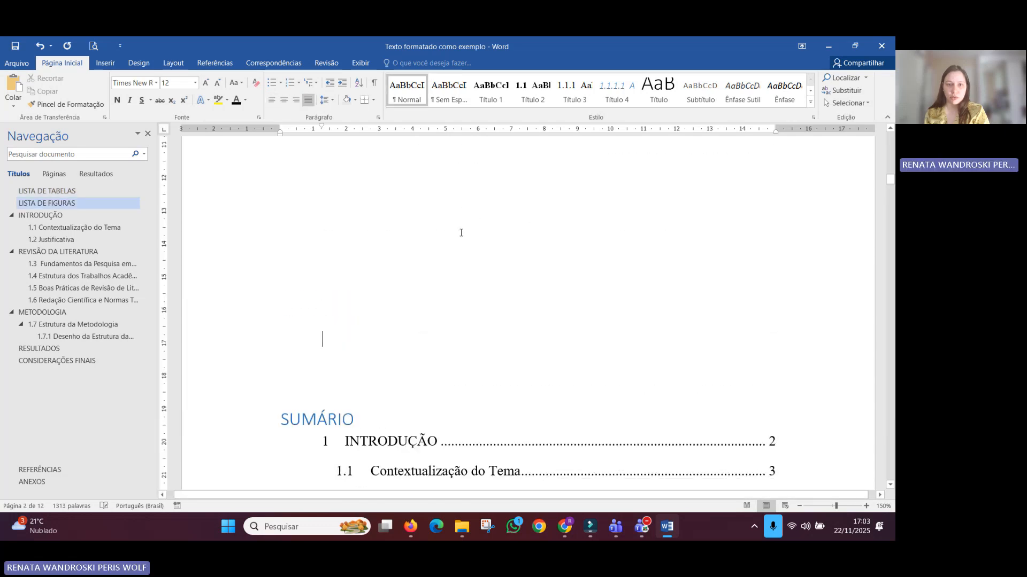
{"action": "scroll", "coordinate": [461, 233], "scroll_direction": "down", "scroll_amount": 2}
{"action": "key", "text": "Return"}
{"action": "key", "text": "Return"}
{"action": "key", "text": "Return"}
{"action": "key", "text": "Return"}
{"action": "scroll", "coordinate": [461, 232], "scroll_direction": "down", "scroll_amount": 2}
{"action": "key", "text": "Return"}
{"action": "key", "text": "Return"}
{"action": "key", "text": "Return"}
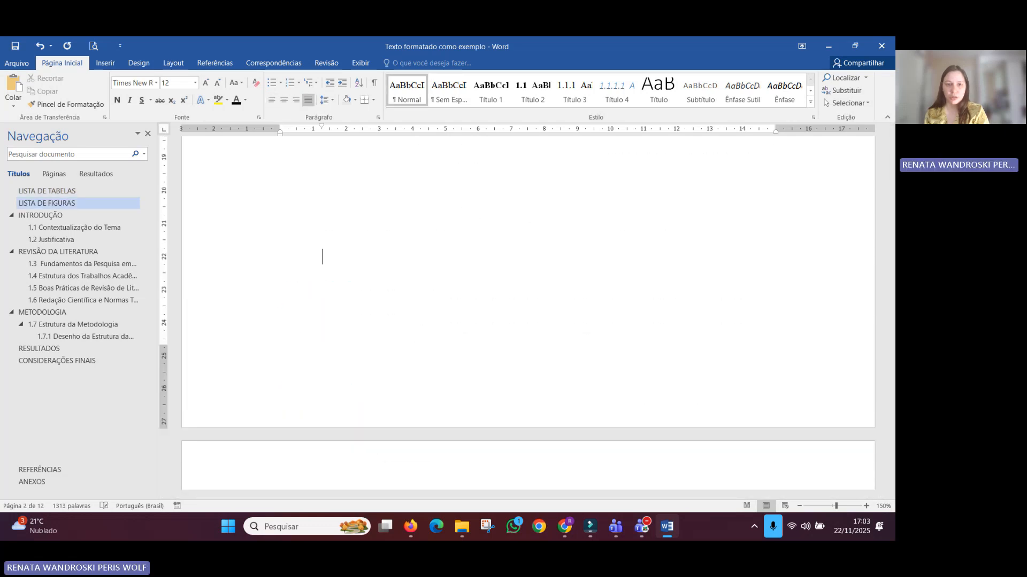
Step: Update the entire SUMÁRIO index, including its headings and page numbers
{"action": "scroll", "coordinate": [501, 321], "scroll_direction": "down", "scroll_amount": 5}
{"action": "left_click", "coordinate": [388, 259]}
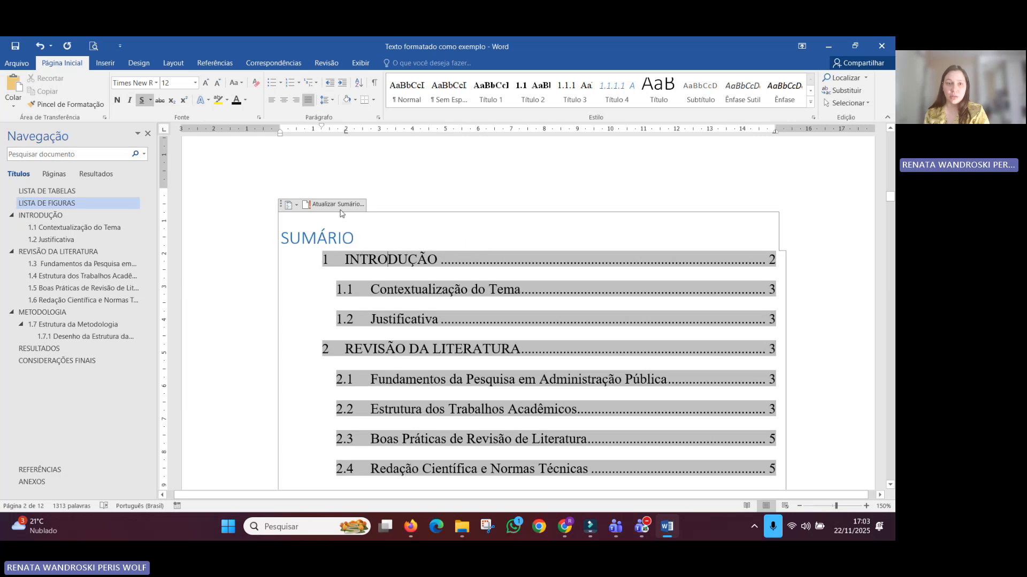
{"action": "left_click", "coordinate": [340, 206]}
{"action": "left_click", "coordinate": [395, 278]}
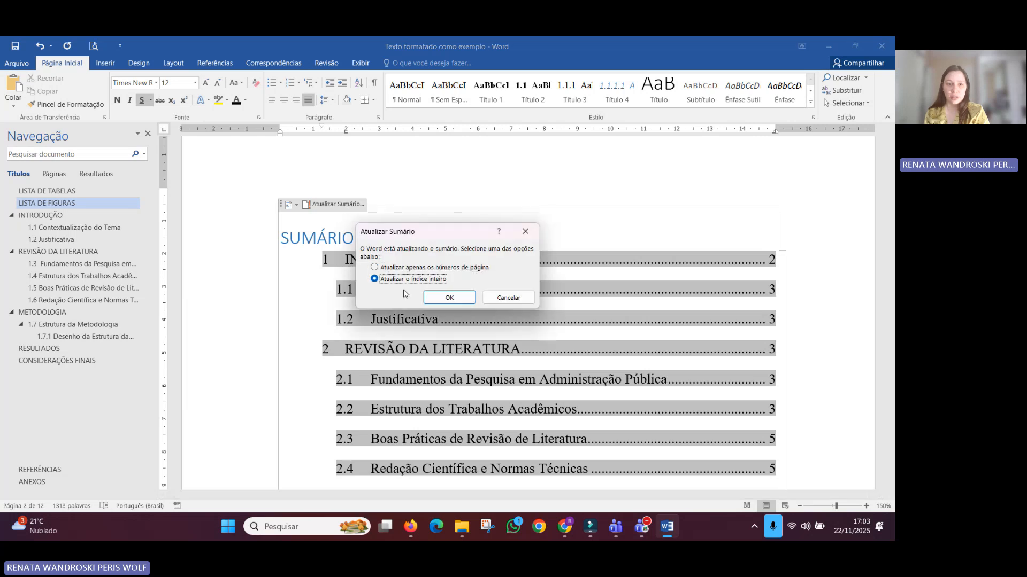
{"action": "left_click", "coordinate": [437, 298]}
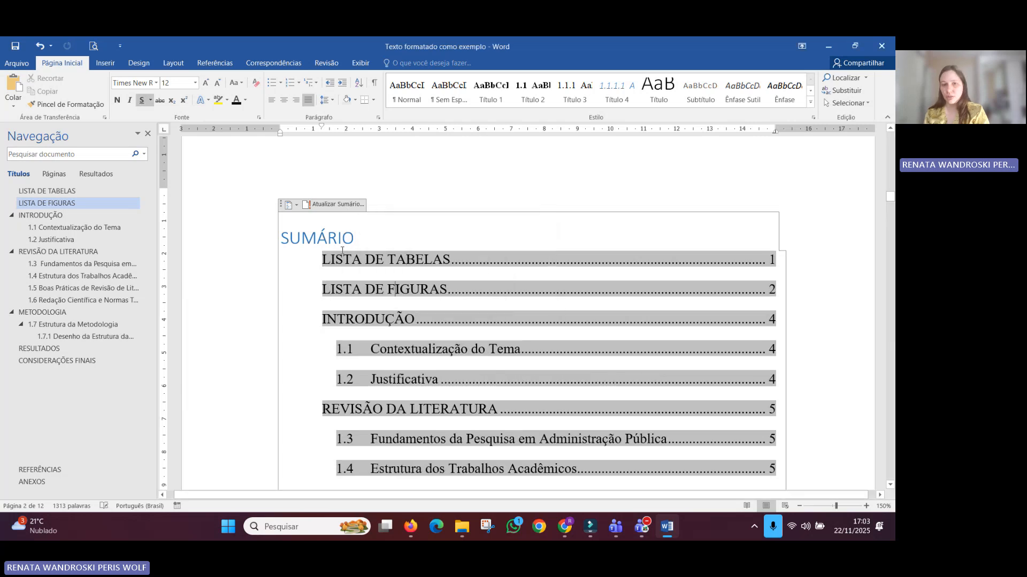
Step: Format the SUMÁRIO heading in black, bold, centred Times New Roman at size 12
{"action": "double_click", "coordinate": [300, 238]}
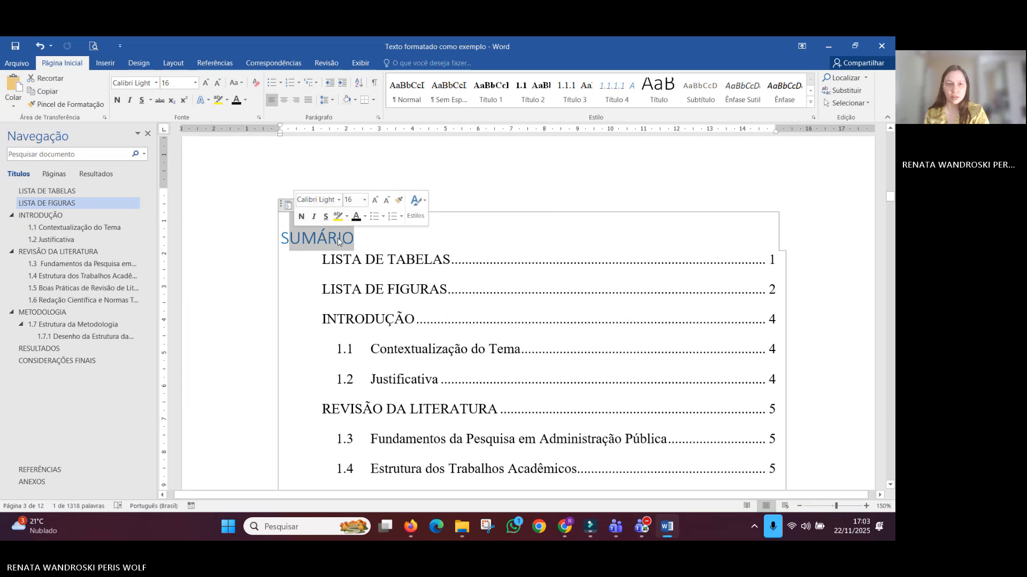
{"action": "left_click_drag", "start_coordinate": [354, 239], "coordinate": [282, 241]}
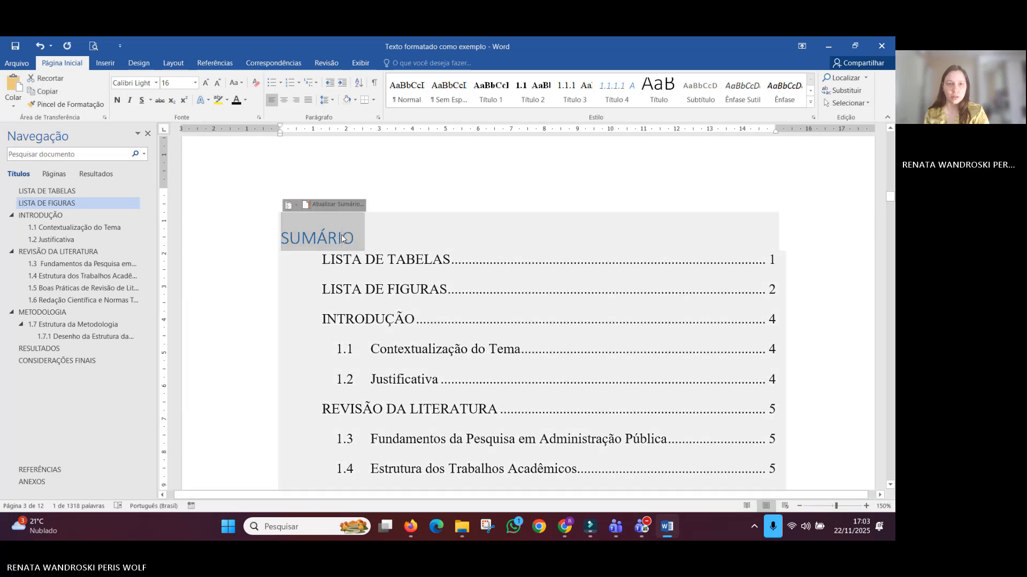
{"action": "left_click", "coordinate": [236, 100]}
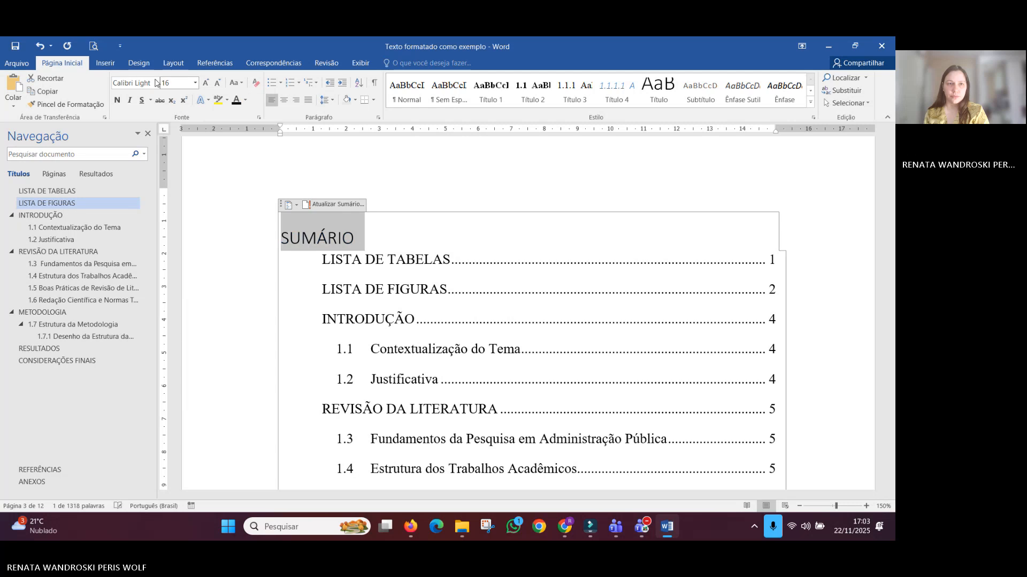
{"action": "left_click", "coordinate": [132, 83]}
{"action": "type", "text": "Times New R"}
{"action": "key", "text": "Return"}
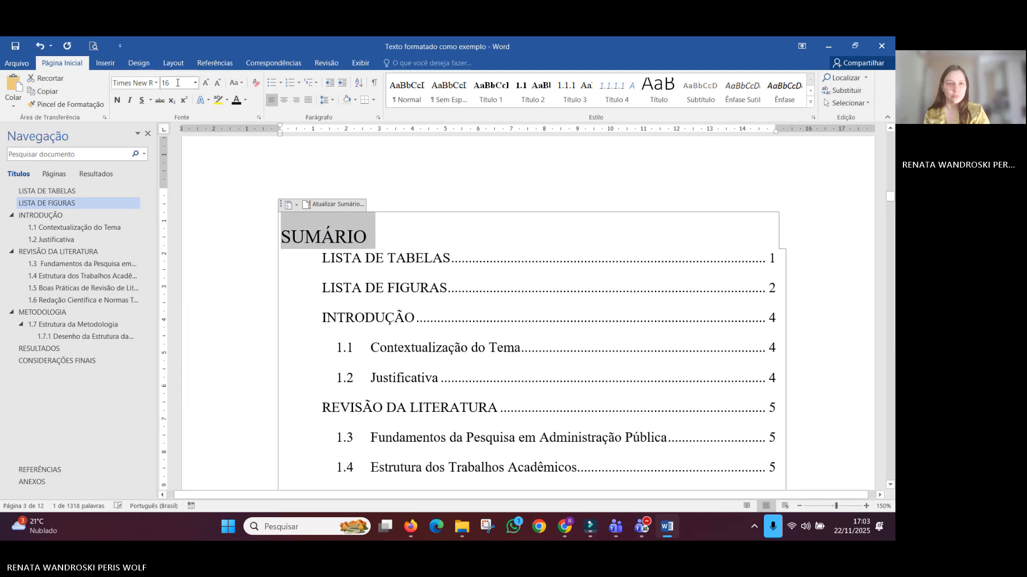
{"action": "left_click", "coordinate": [179, 83]}
{"action": "type", "text": "12"}
{"action": "key", "text": "Return"}
{"action": "left_click", "coordinate": [284, 100]}
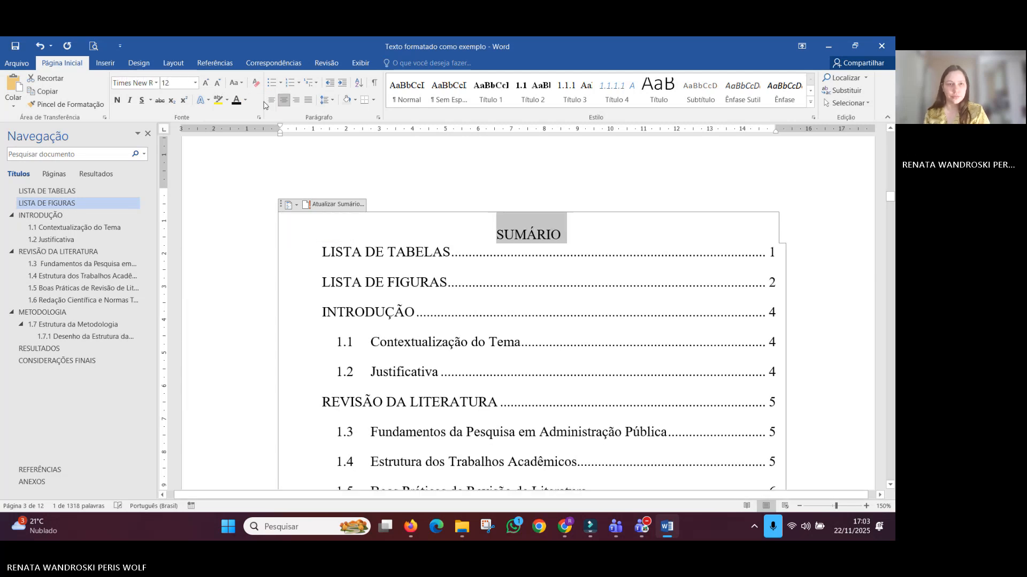
{"action": "left_click", "coordinate": [117, 100]}
Step: Delete the blank space above the INTRODUÇÃO heading so it starts at the head of its page
{"action": "scroll", "coordinate": [494, 248], "scroll_direction": "down", "scroll_amount": 10}
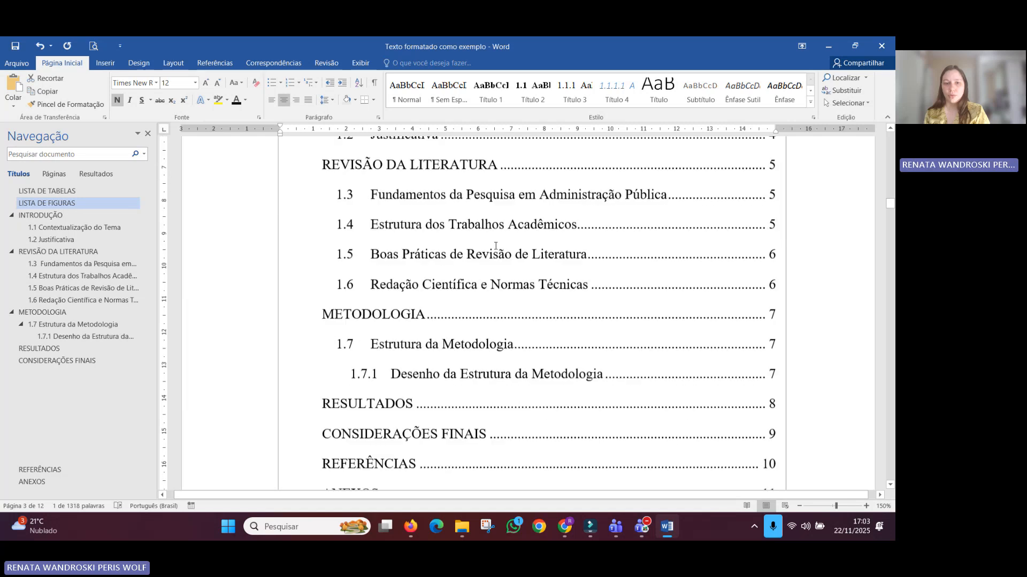
{"action": "scroll", "coordinate": [493, 248], "scroll_direction": "down", "scroll_amount": 3}
{"action": "left_click", "coordinate": [440, 294]}
{"action": "scroll", "coordinate": [432, 312], "scroll_direction": "down", "scroll_amount": 2}
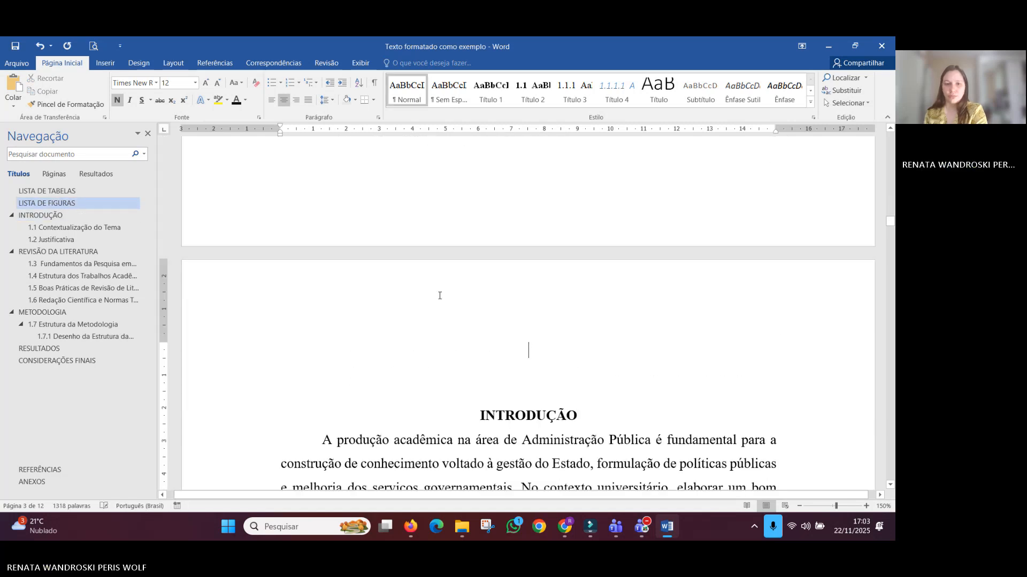
{"action": "key", "text": "BackSpace"}
{"action": "scroll", "coordinate": [431, 311], "scroll_direction": "down", "scroll_amount": 3}
{"action": "left_click", "coordinate": [443, 287]}
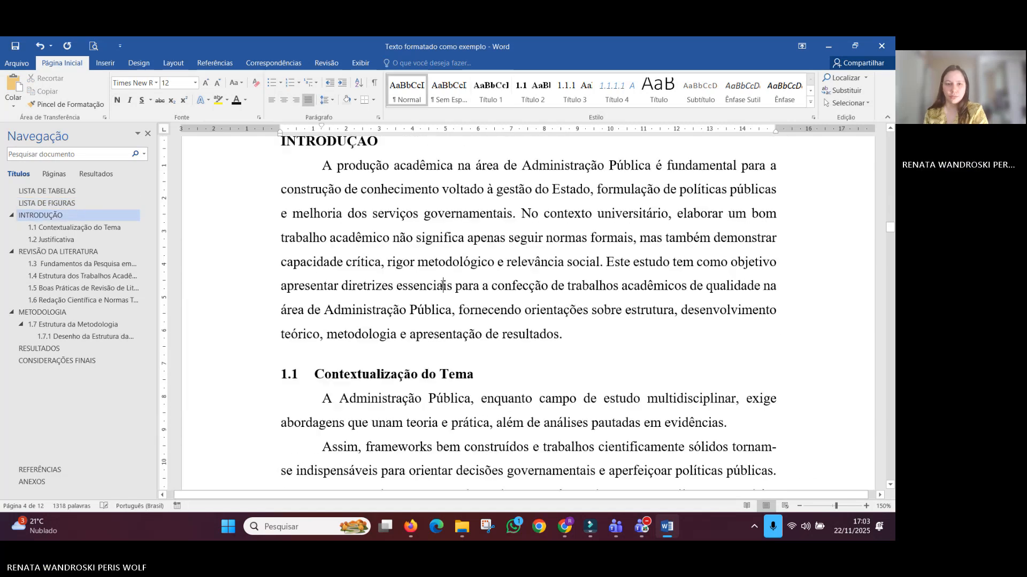
Step: Remove the extra blank line above the SUMÁRIO heading, keeping the heading at the start of its own page
{"action": "scroll", "coordinate": [378, 352], "scroll_direction": "down", "scroll_amount": 4}
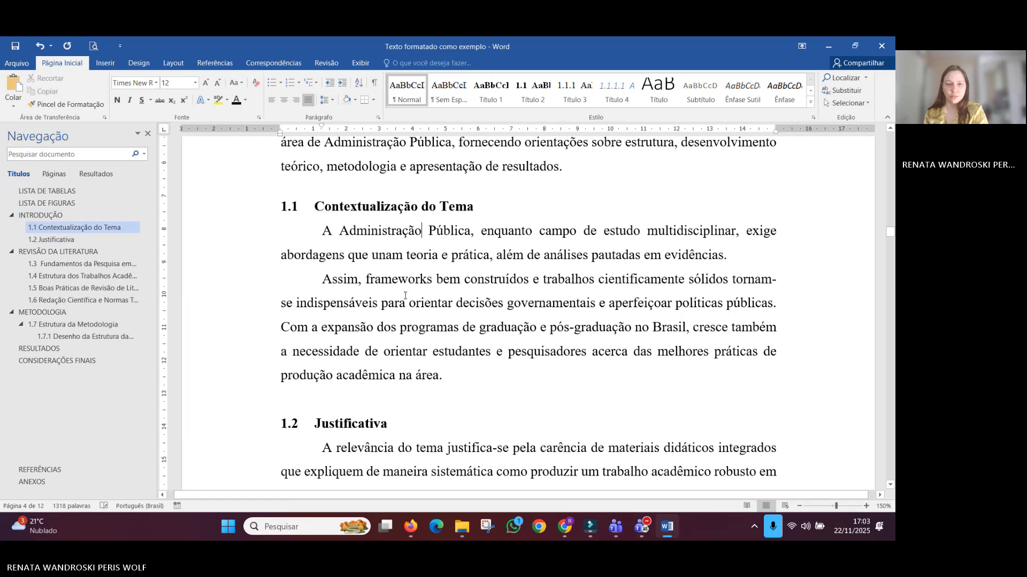
{"action": "scroll", "coordinate": [378, 352], "scroll_direction": "down", "scroll_amount": 4}
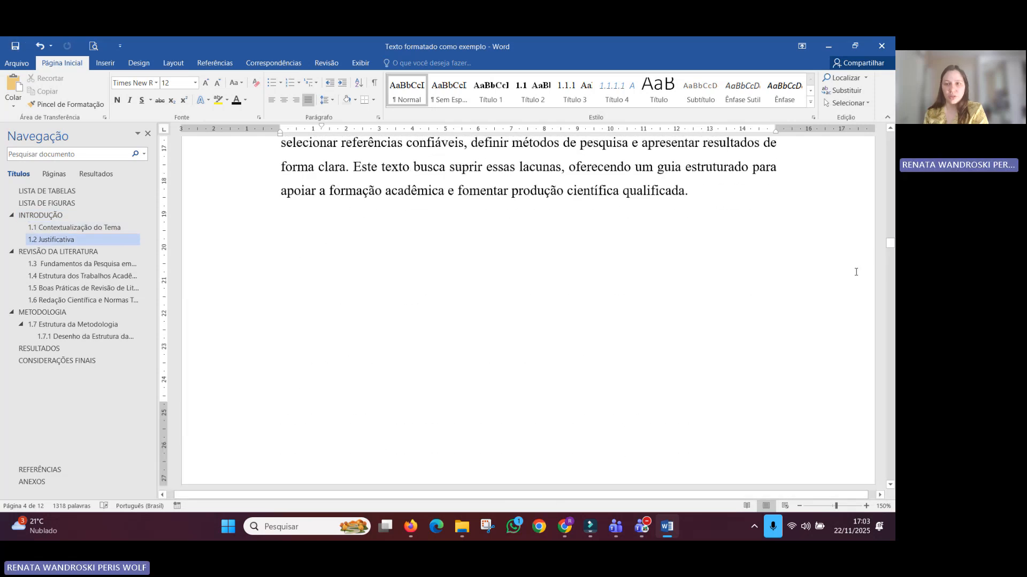
{"action": "left_click_drag", "start_coordinate": [891, 244], "coordinate": [871, 131]}
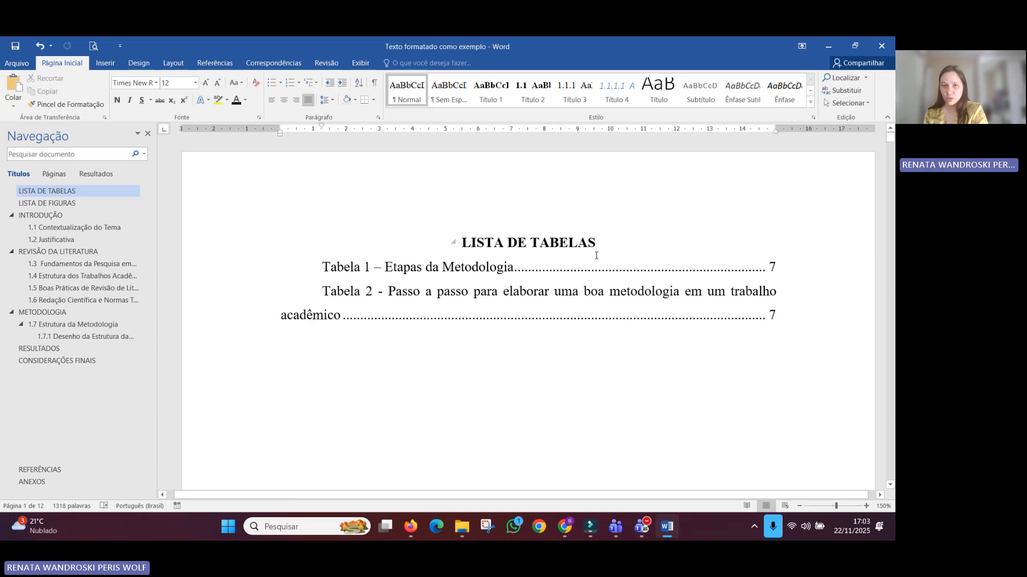
{"action": "scroll", "coordinate": [483, 224], "scroll_direction": "down", "scroll_amount": 12}
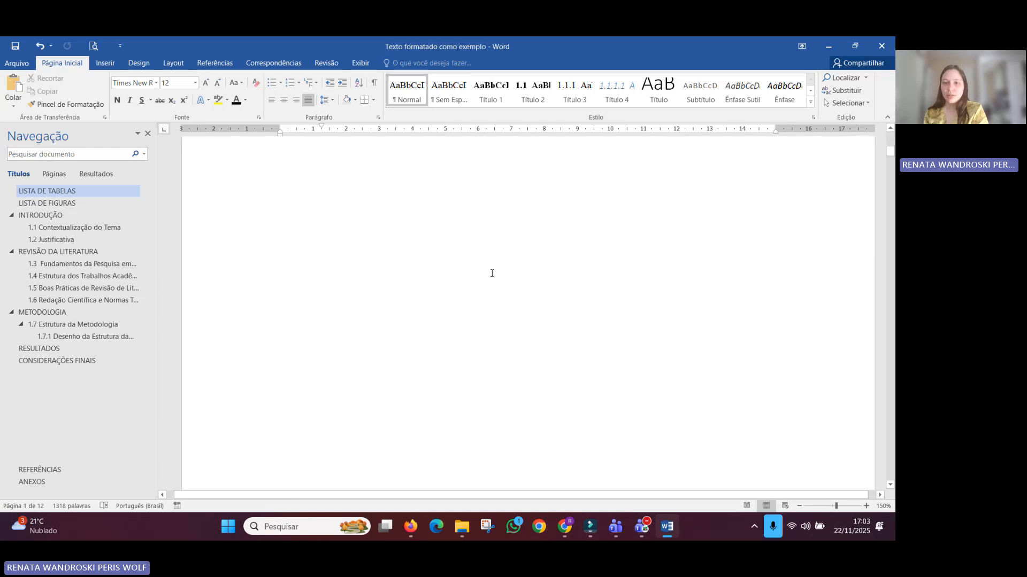
{"action": "scroll", "coordinate": [491, 278], "scroll_direction": "down", "scroll_amount": 6}
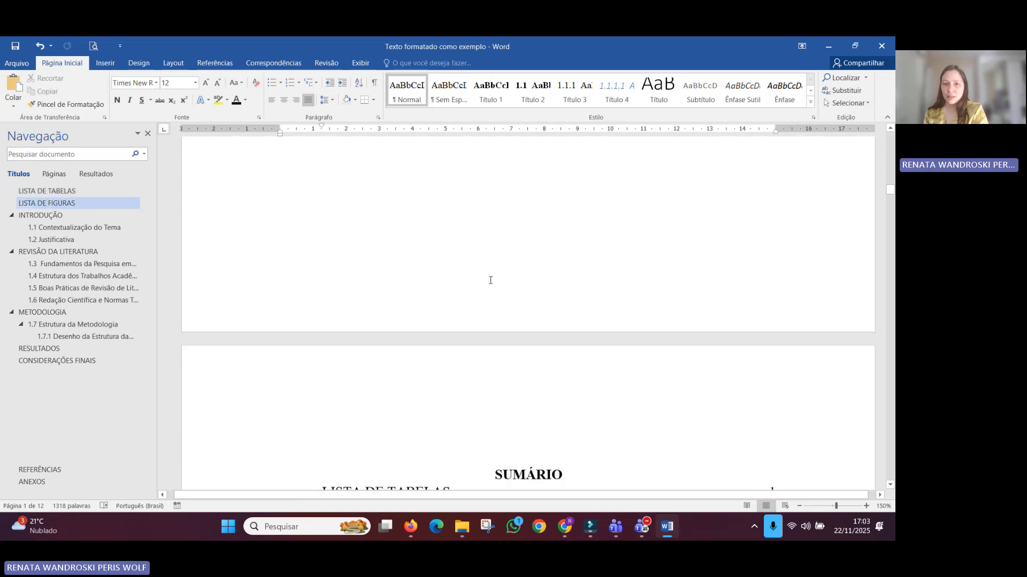
{"action": "left_click", "coordinate": [531, 231]}
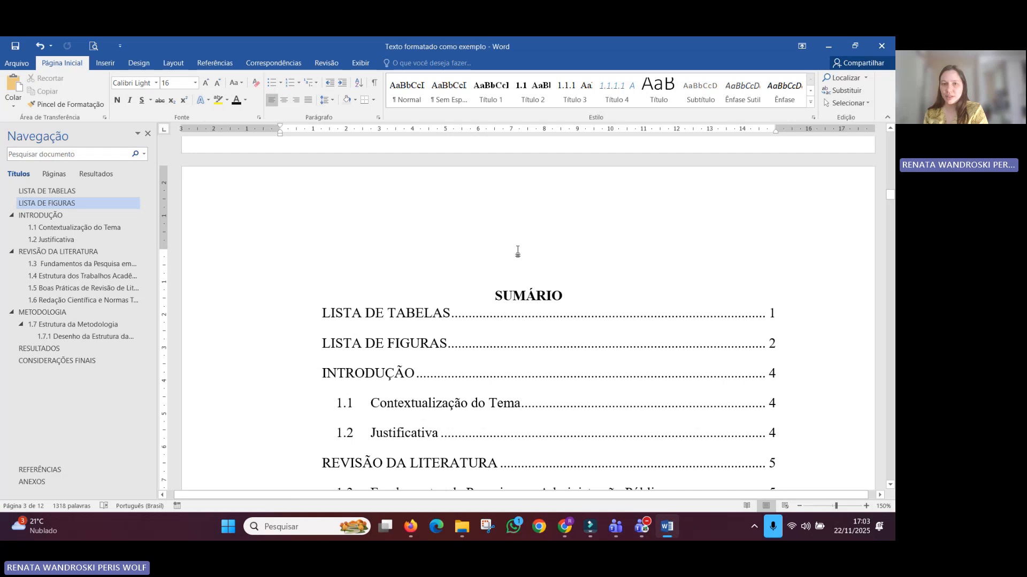
{"action": "key", "text": "ctrl+z"}
{"action": "key", "text": "ctrl+z"}
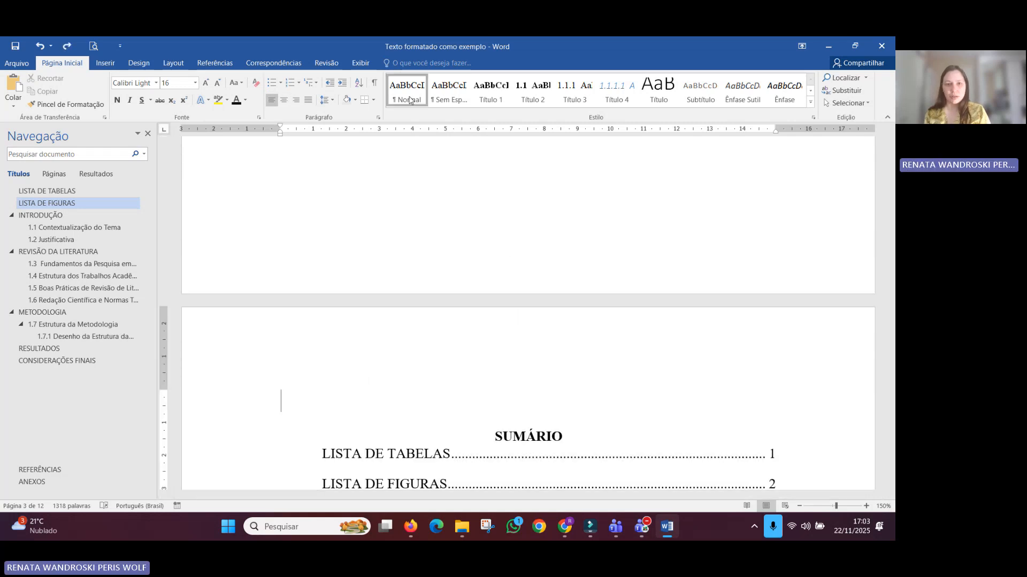
{"action": "key", "text": "BackSpace"}
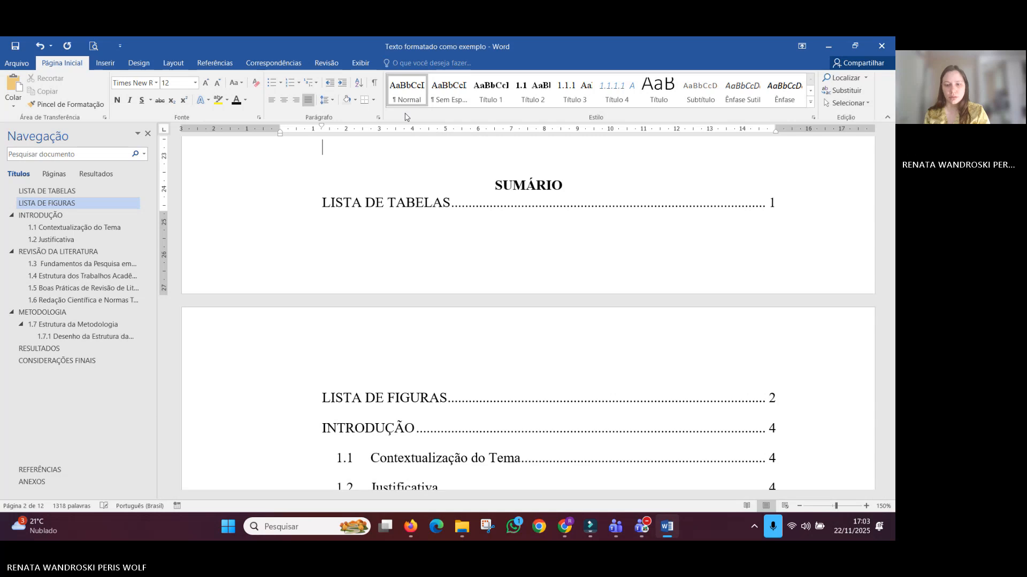
{"action": "key", "text": "Return"}
{"action": "left_click", "coordinate": [528, 381]}
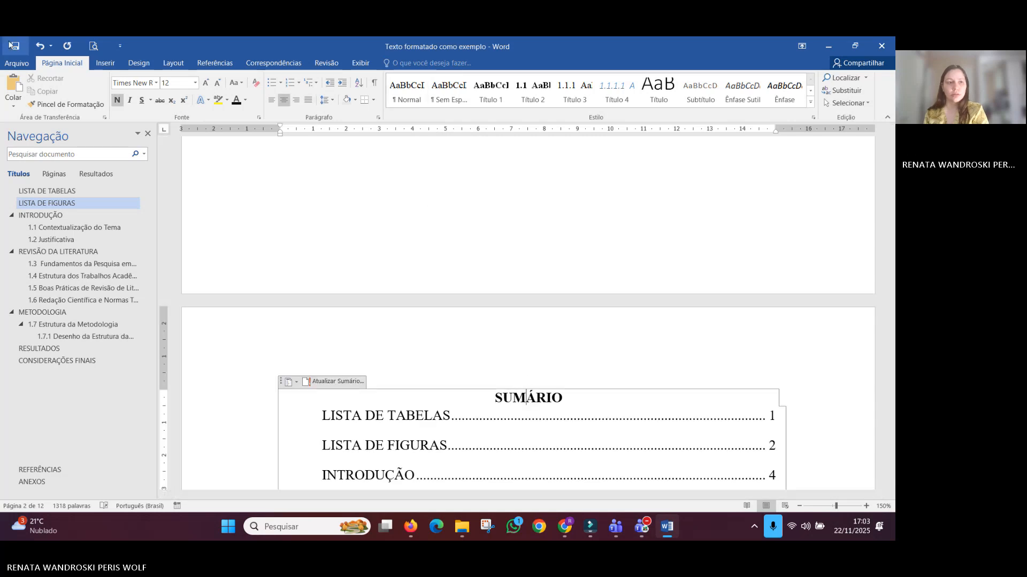
Step: Insert page numbers in the page header with the Número sem Formatação 3 layout and leave header editing
{"action": "left_click", "coordinate": [105, 63]}
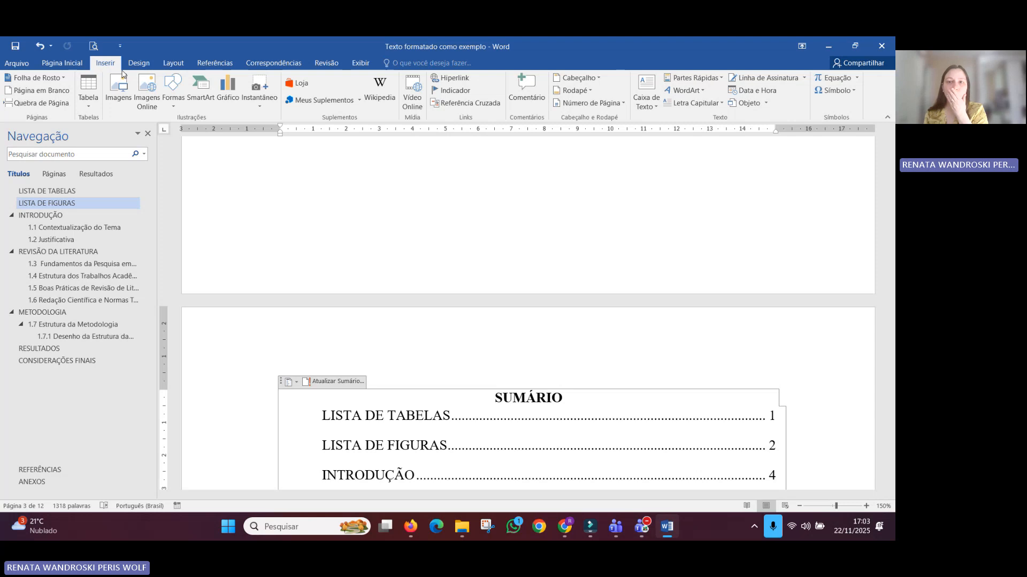
{"action": "left_click", "coordinate": [588, 103]}
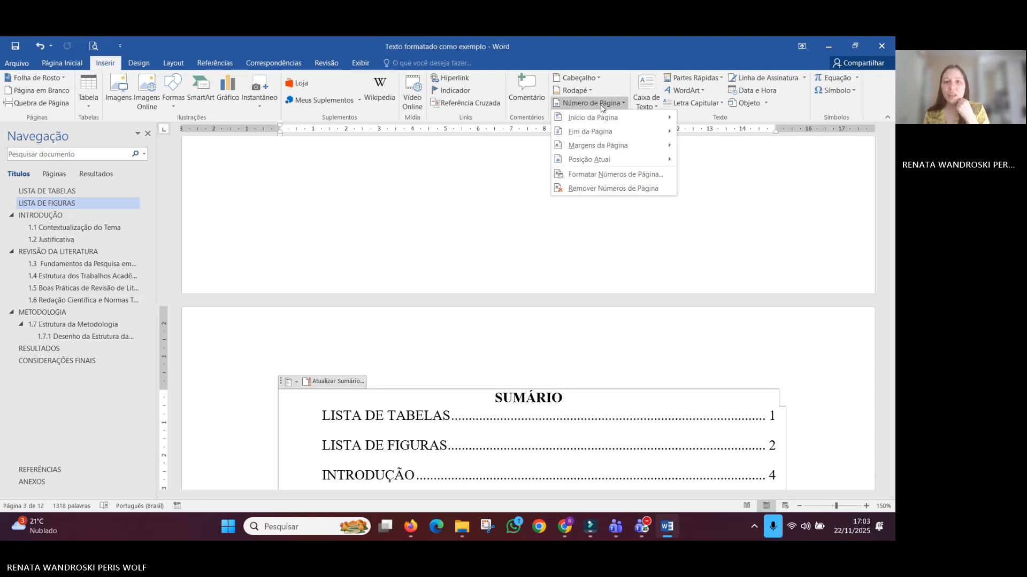
{"action": "mouse_move", "coordinate": [601, 122]}
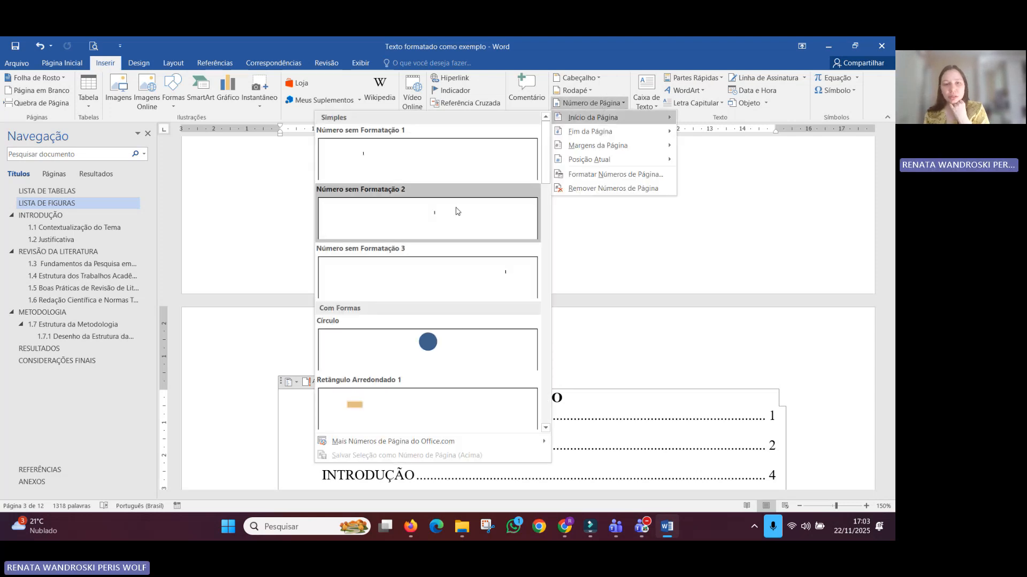
{"action": "left_click", "coordinate": [437, 273]}
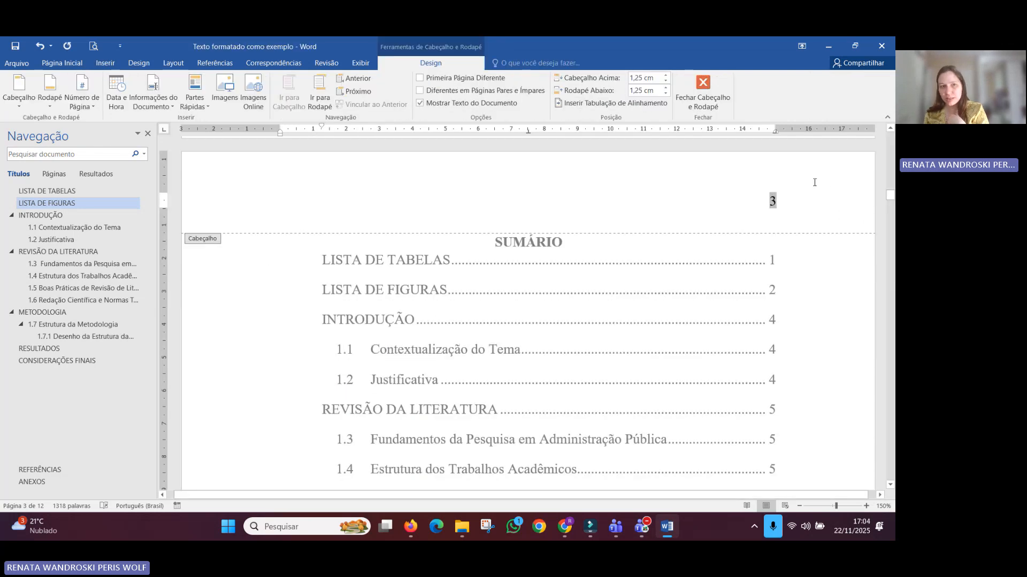
{"action": "left_click", "coordinate": [703, 91]}
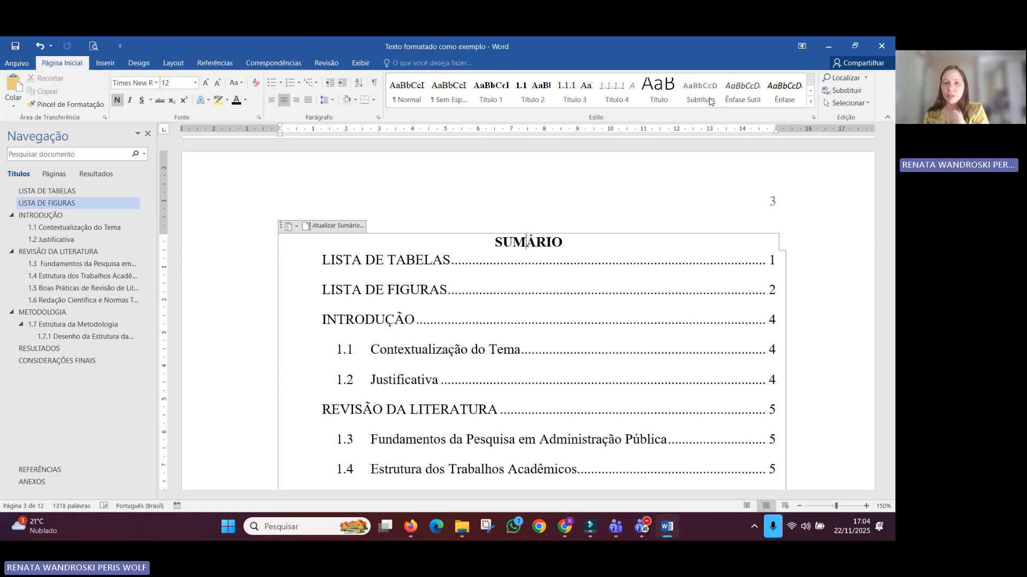
Step: Check the numbering from LISTA DE TABELAS onwards and insert a Próxima Página section break immediately before the INTRODUÇÃO heading
{"action": "scroll", "coordinate": [748, 288], "scroll_direction": "up", "scroll_amount": 5}
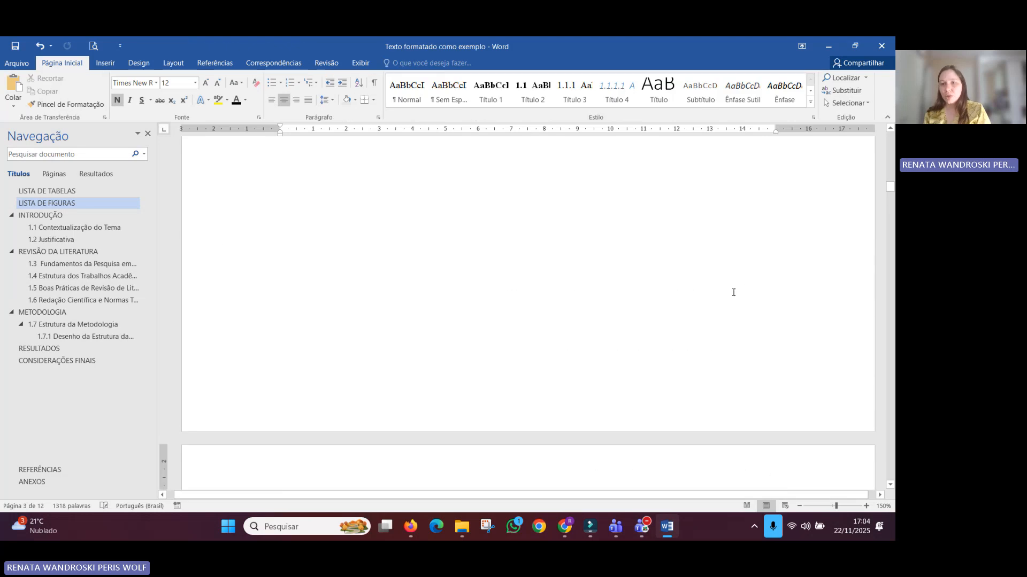
{"action": "scroll", "coordinate": [762, 286], "scroll_direction": "up", "scroll_amount": 15}
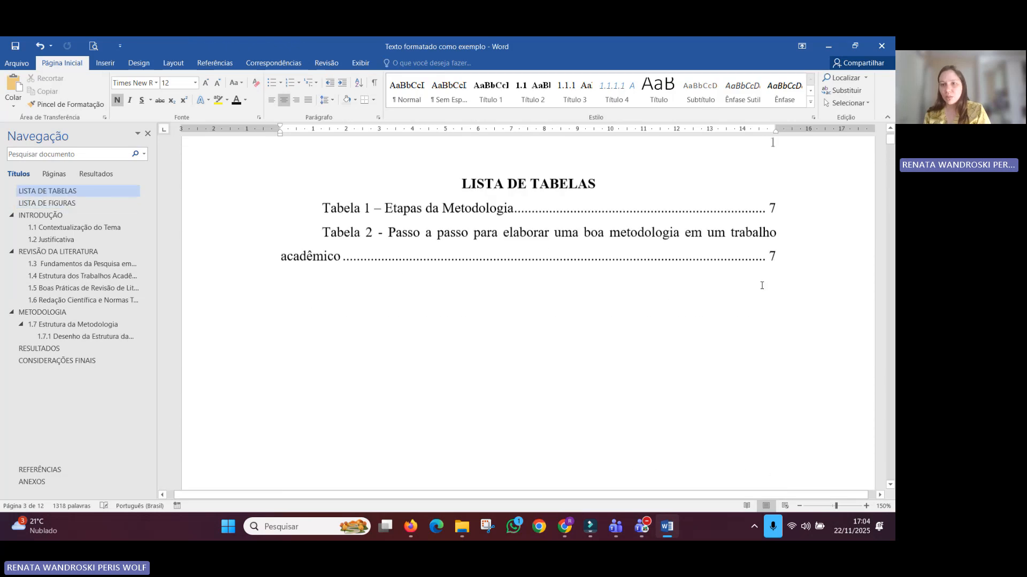
{"action": "scroll", "coordinate": [761, 286], "scroll_direction": "down", "scroll_amount": 12}
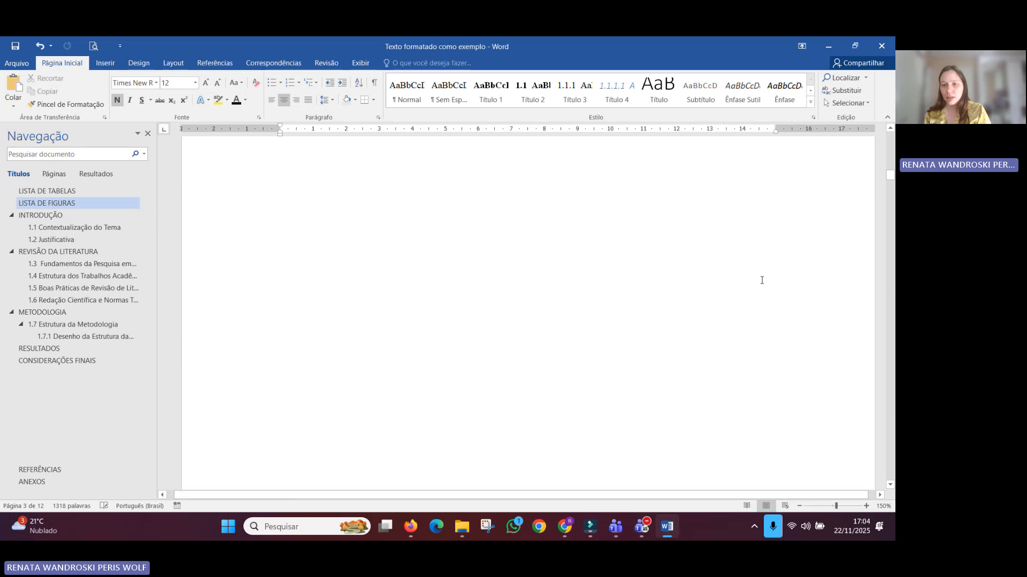
{"action": "scroll", "coordinate": [760, 280], "scroll_direction": "down", "scroll_amount": 20}
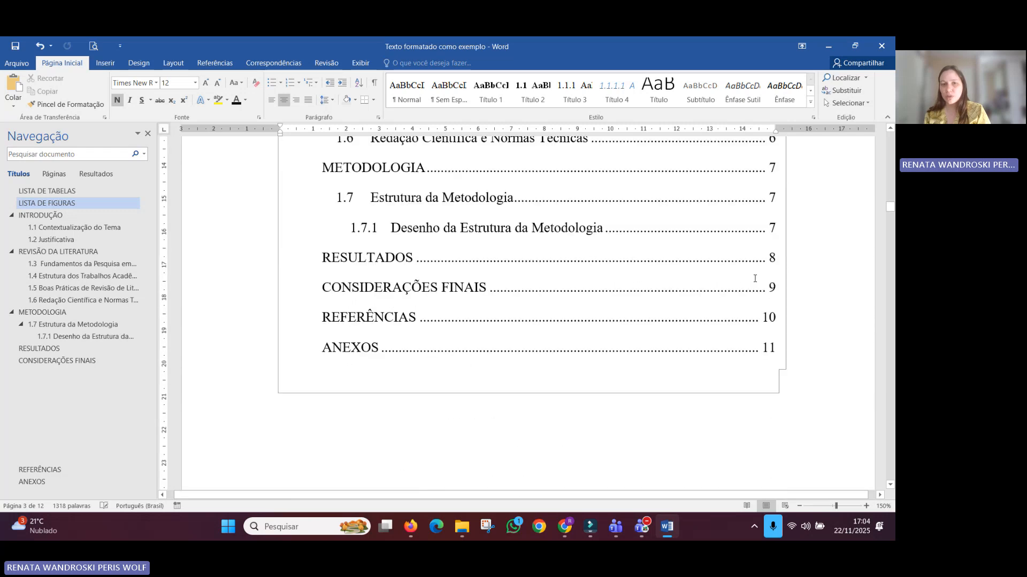
{"action": "scroll", "coordinate": [755, 278], "scroll_direction": "down", "scroll_amount": 2}
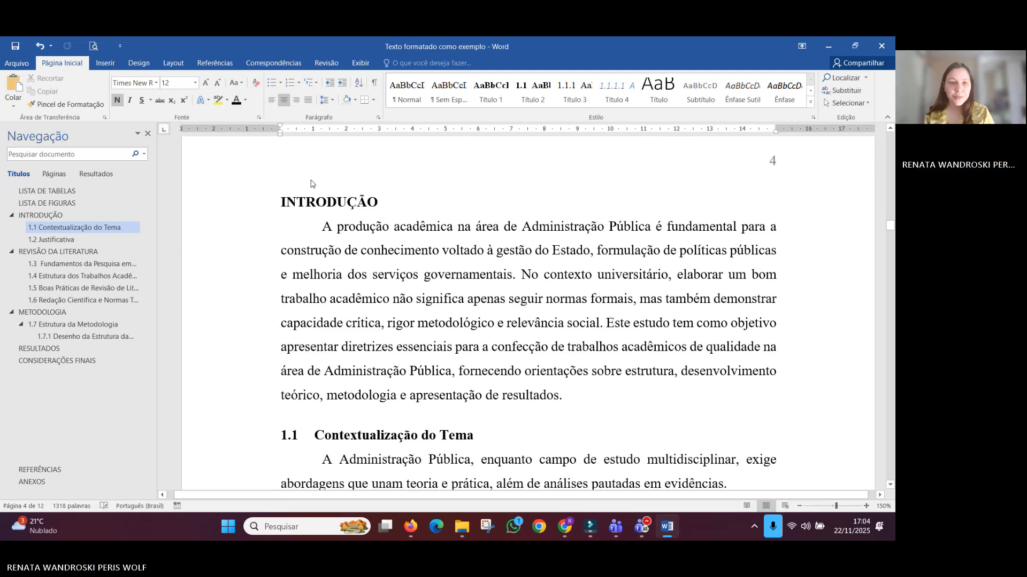
{"action": "left_click", "coordinate": [280, 202]}
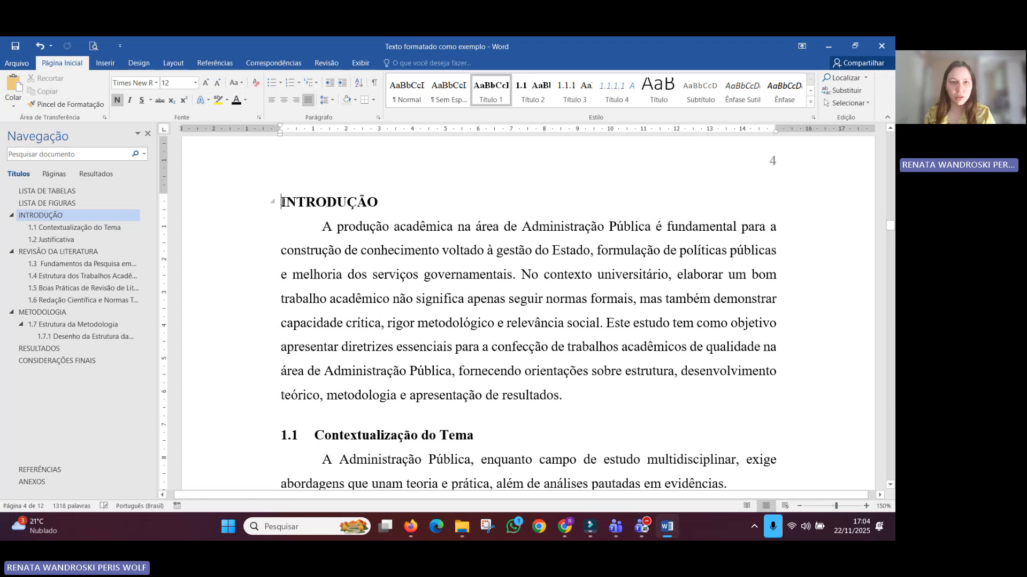
{"action": "left_click", "coordinate": [174, 64]}
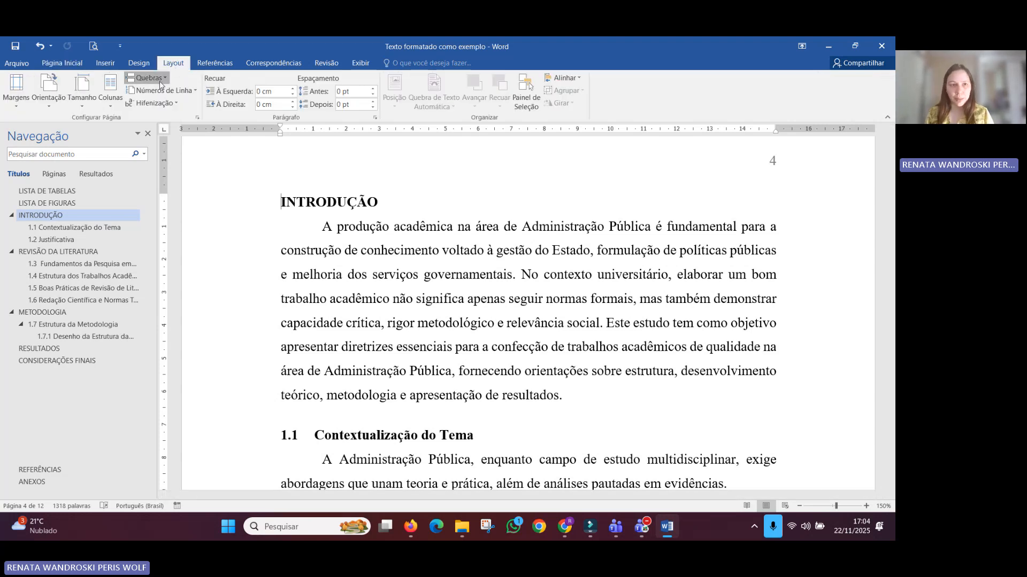
{"action": "left_click", "coordinate": [159, 80]}
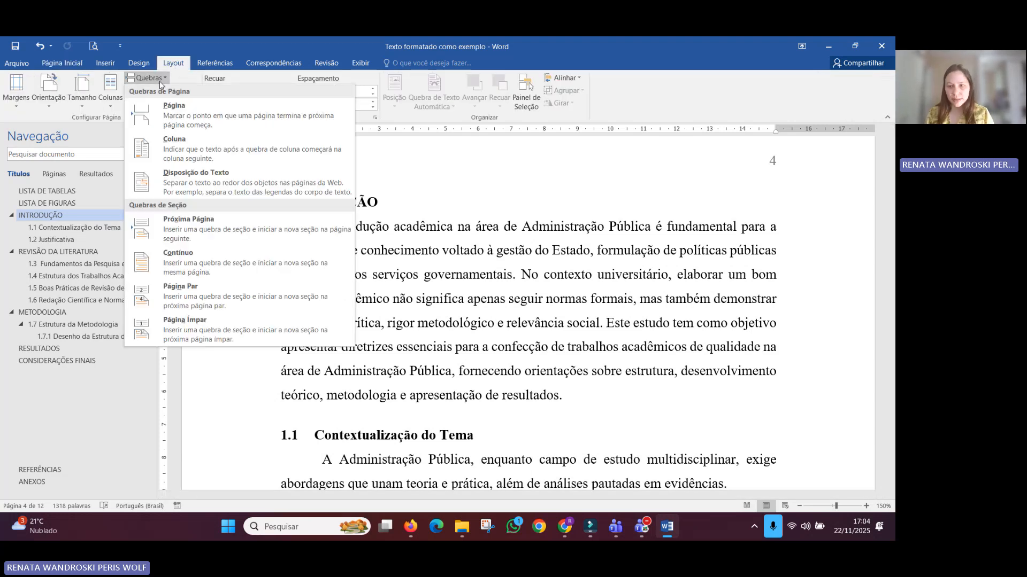
{"action": "left_click", "coordinate": [156, 220]}
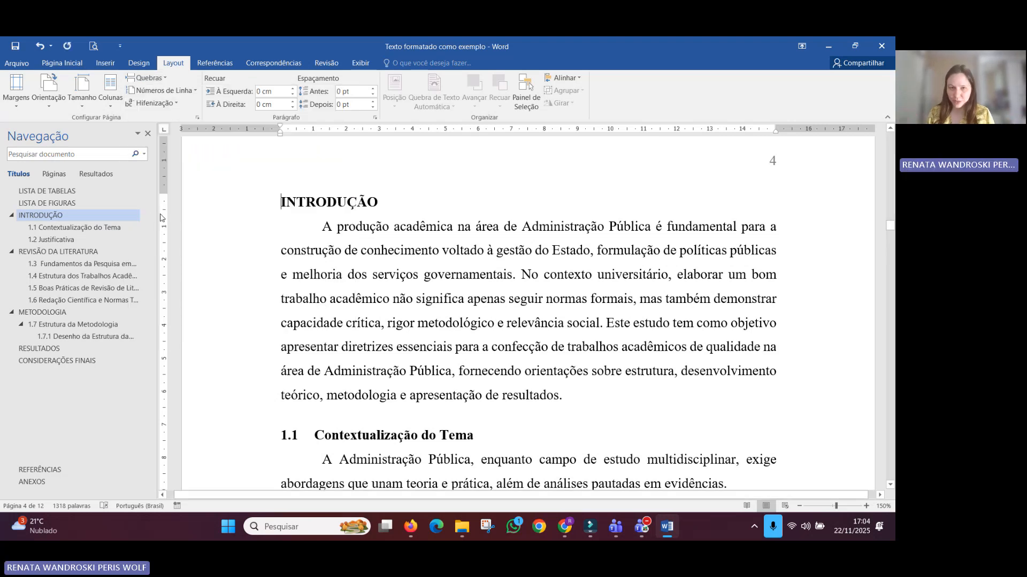
Step: Open the page header above INTRODUÇÃO and turn off Vincular ao Anterior so section 2's header is independent of section 1
{"action": "scroll", "coordinate": [280, 239], "scroll_direction": "up", "scroll_amount": 2}
{"action": "double_click", "coordinate": [282, 240]}
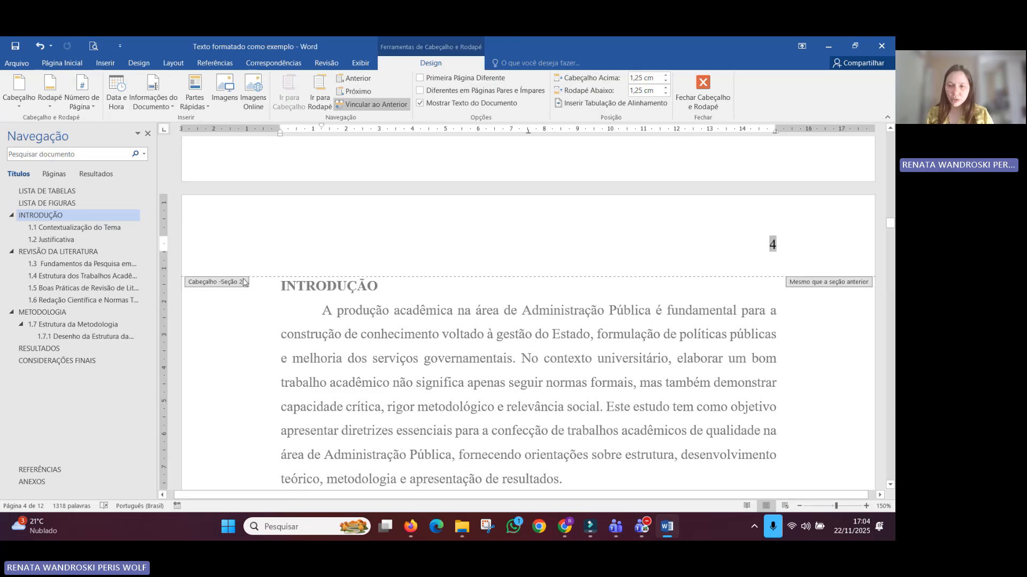
{"action": "scroll", "coordinate": [243, 281], "scroll_direction": "up", "scroll_amount": 3}
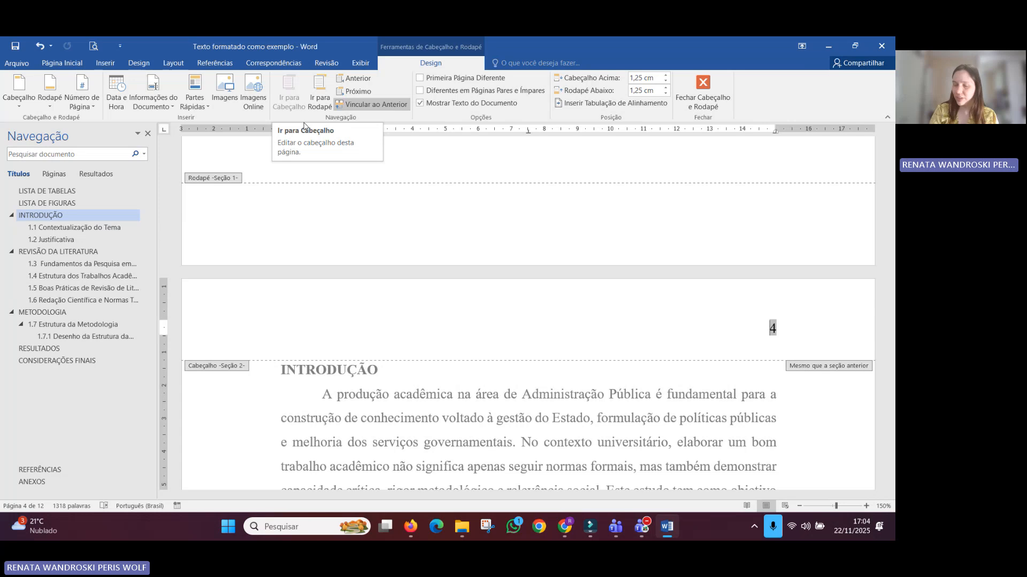
{"action": "left_click", "coordinate": [374, 106]}
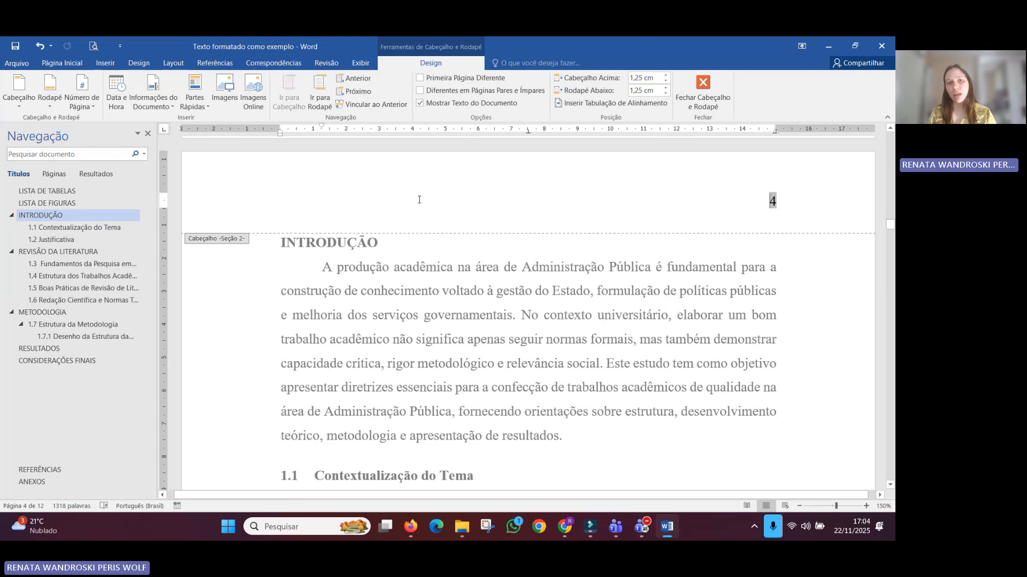
{"action": "left_click", "coordinate": [374, 104]}
{"action": "left_click", "coordinate": [431, 310]}
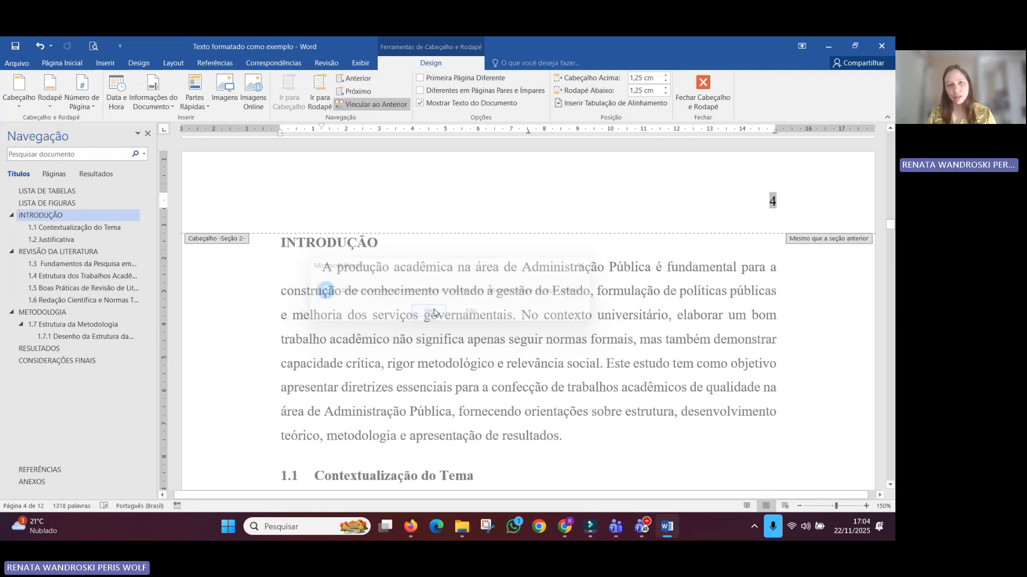
{"action": "left_click", "coordinate": [396, 106]}
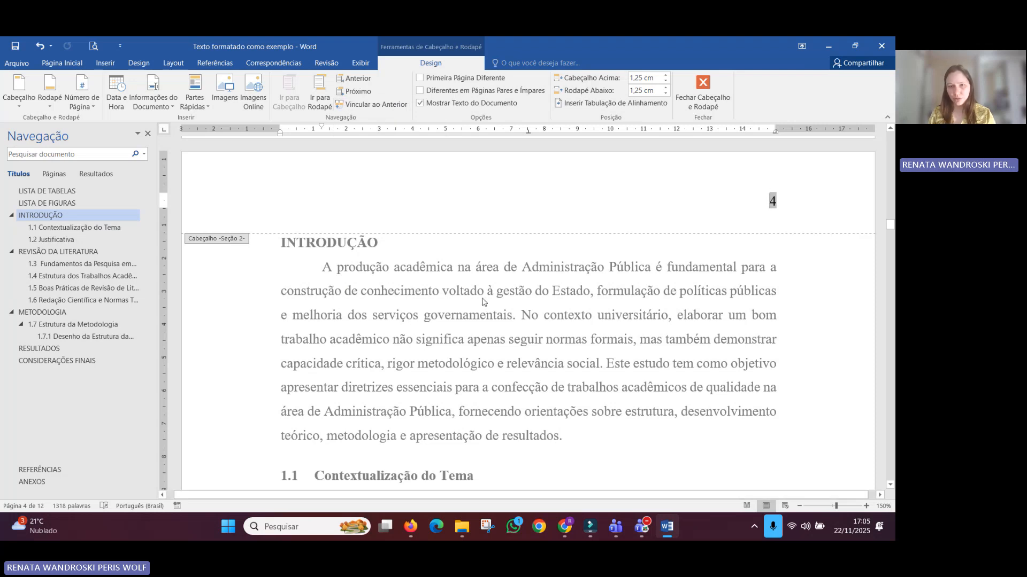
Step: Delete the page number from the section 1 header on the SUMÁRIO page and leave header editing
{"action": "scroll", "coordinate": [274, 284], "scroll_direction": "up", "scroll_amount": 5}
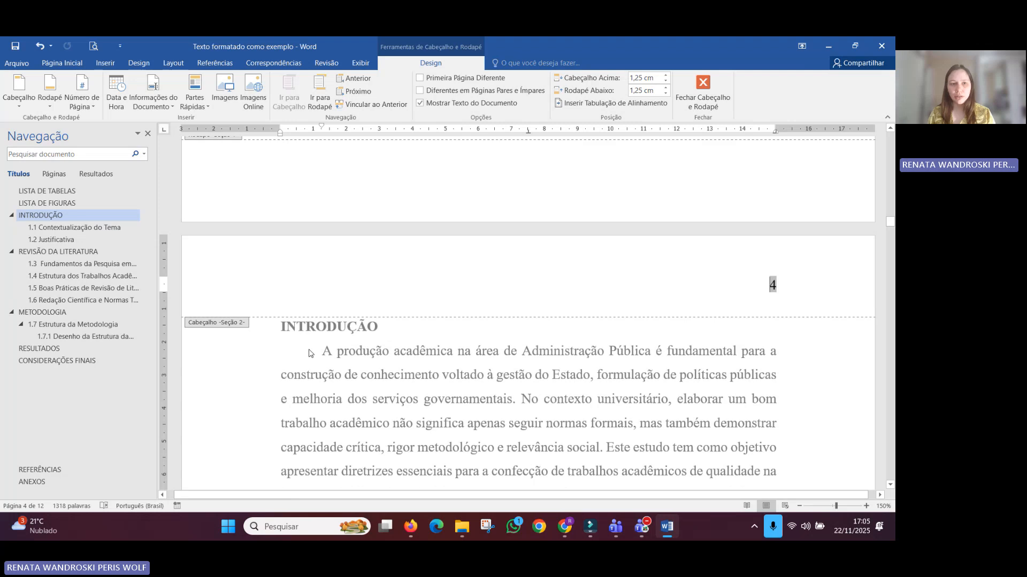
{"action": "scroll", "coordinate": [270, 283], "scroll_direction": "up", "scroll_amount": 15}
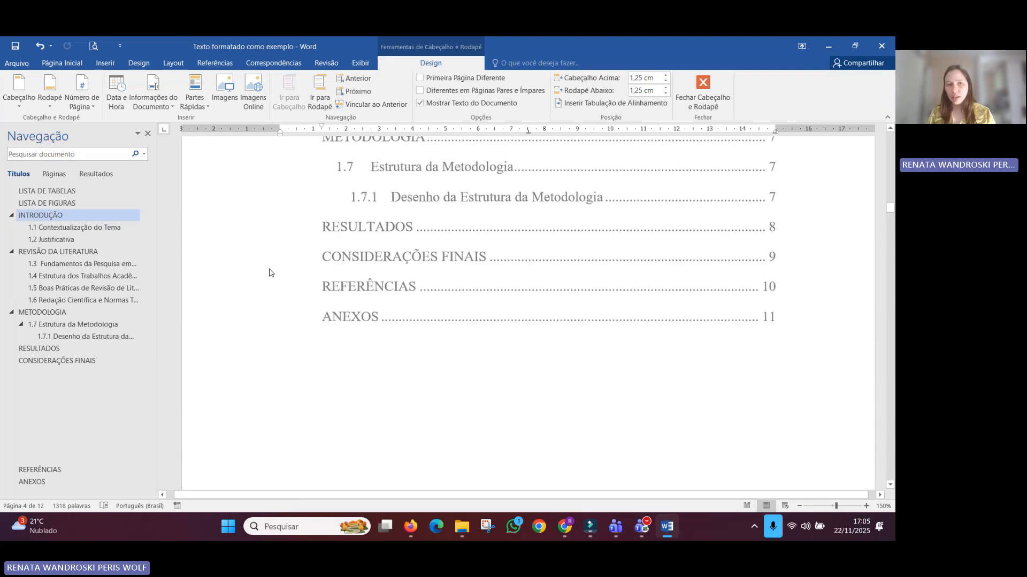
{"action": "scroll", "coordinate": [759, 365], "scroll_direction": "down", "scroll_amount": 3}
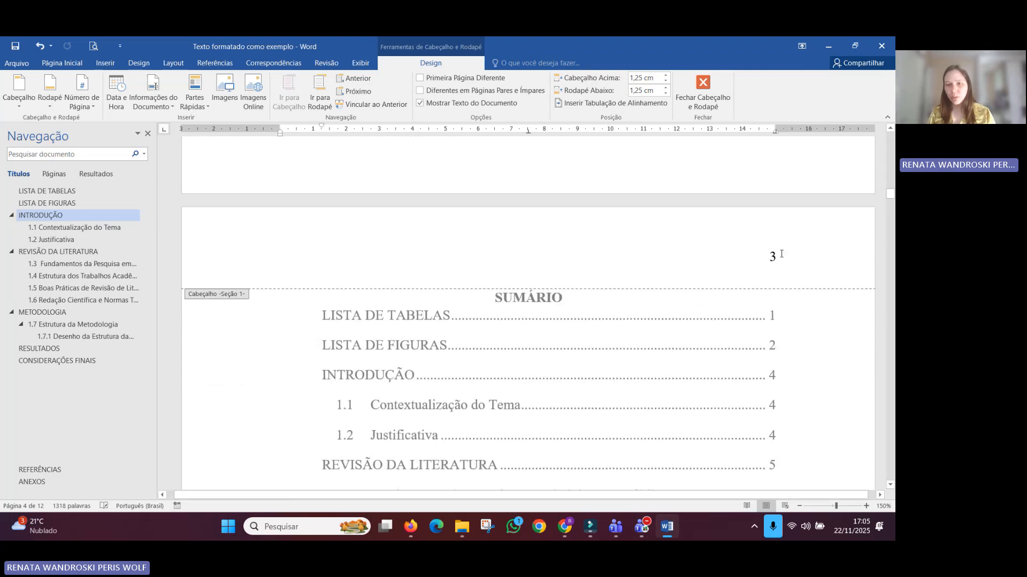
{"action": "left_click", "coordinate": [773, 257]}
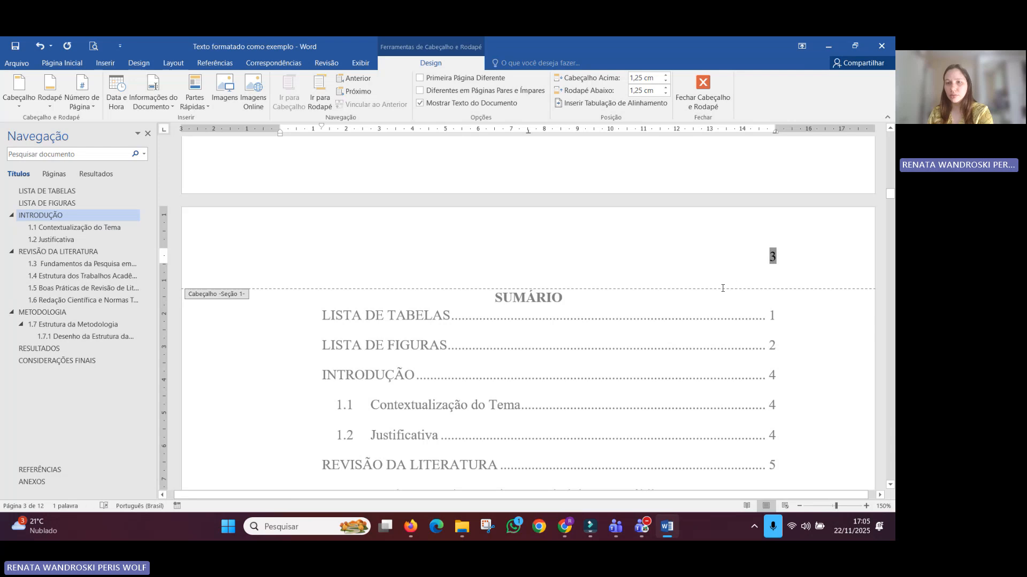
{"action": "key", "text": "ctrl+z"}
{"action": "left_click", "coordinate": [702, 94]}
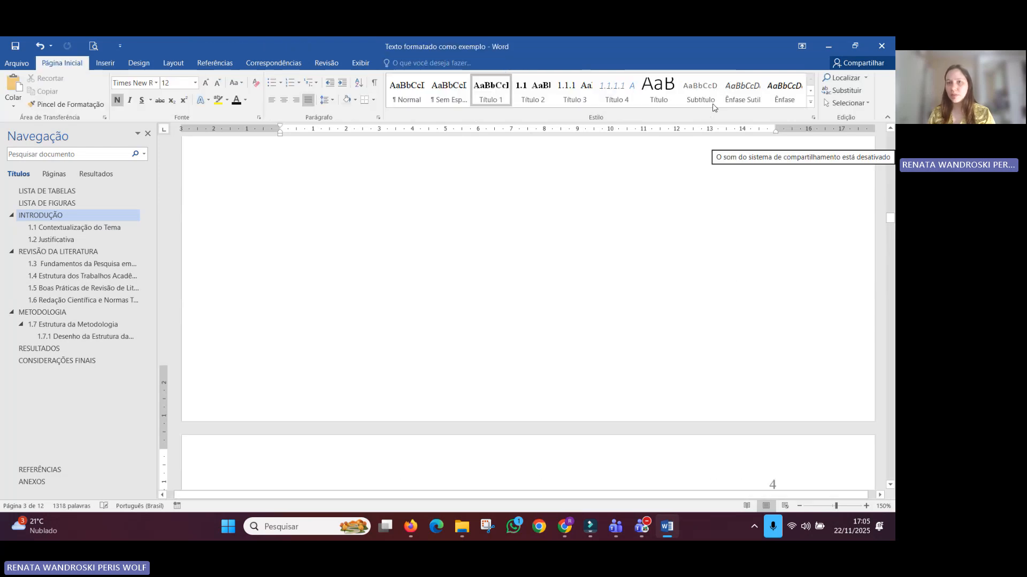
Step: Check the page headers from LISTA DE TABELAS through INTRODUÇÃO and save the document
{"action": "left_click_drag", "start_coordinate": [889, 212], "coordinate": [889, 170]}
{"action": "scroll", "coordinate": [805, 229], "scroll_direction": "up", "scroll_amount": 4}
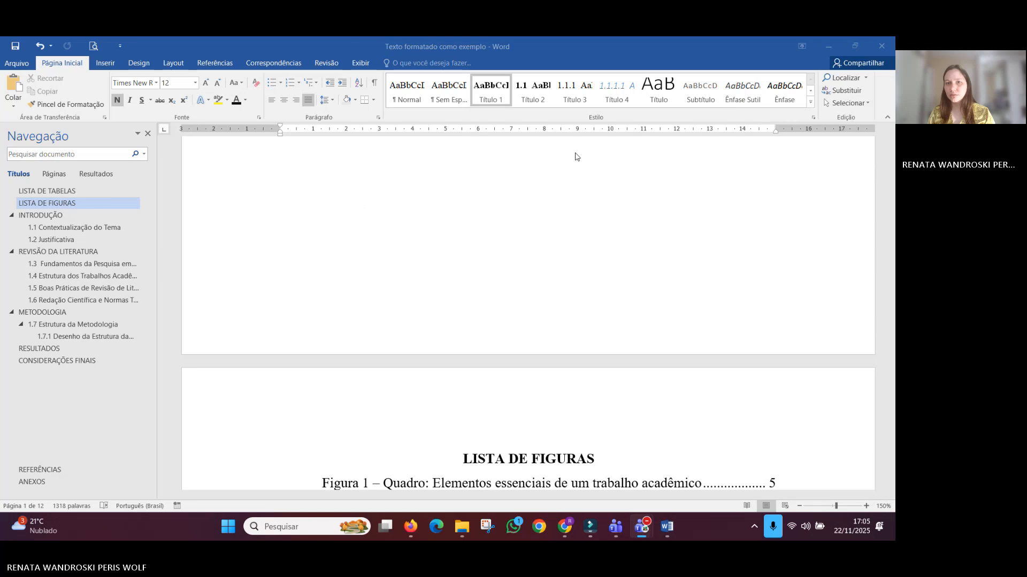
{"action": "scroll", "coordinate": [692, 208], "scroll_direction": "up", "scroll_amount": 10}
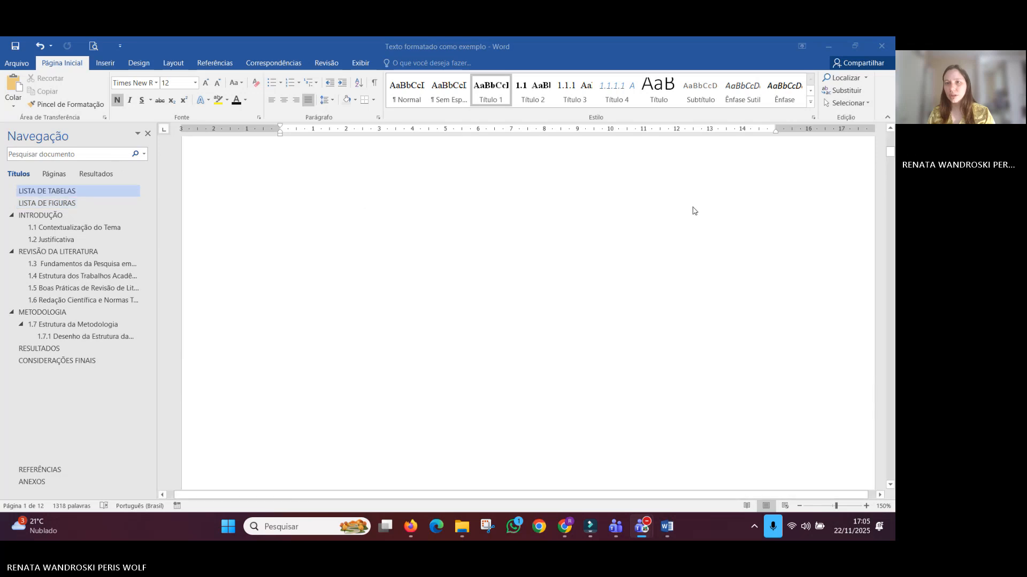
{"action": "scroll", "coordinate": [689, 215], "scroll_direction": "up", "scroll_amount": 1}
{"action": "scroll", "coordinate": [760, 246], "scroll_direction": "down", "scroll_amount": 4}
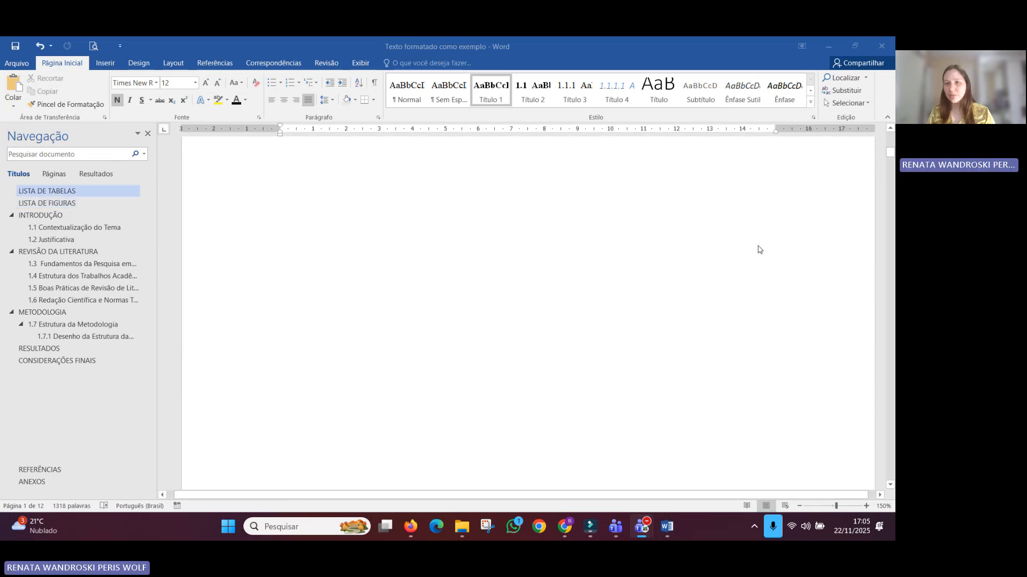
{"action": "scroll", "coordinate": [761, 249], "scroll_direction": "down", "scroll_amount": 15}
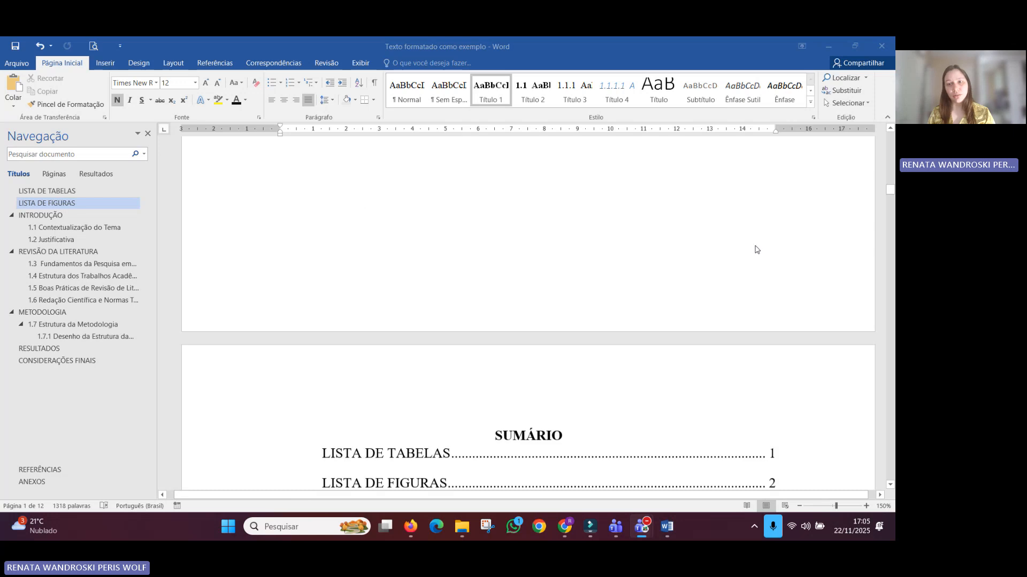
{"action": "scroll", "coordinate": [757, 249], "scroll_direction": "down", "scroll_amount": 15}
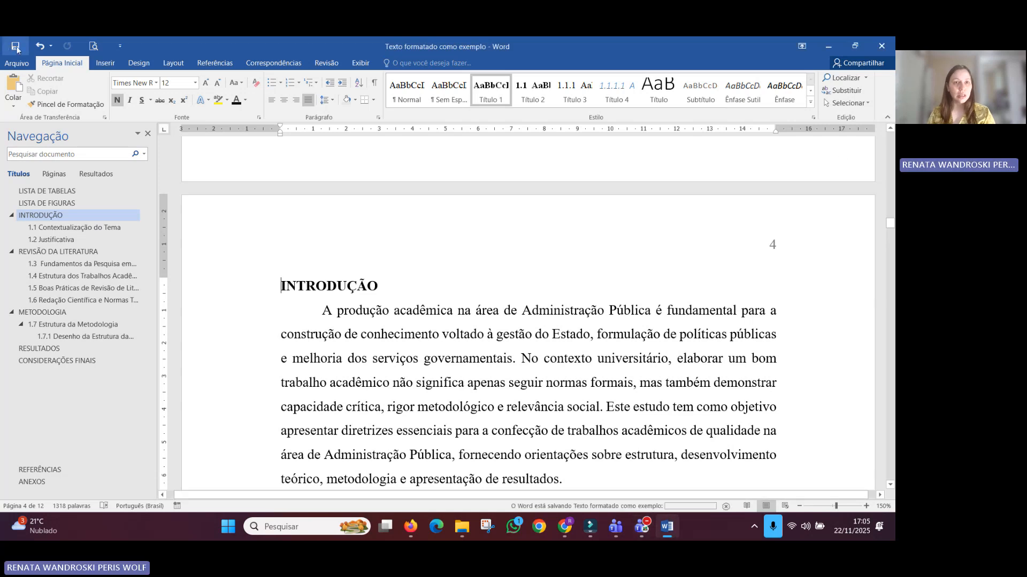
{"action": "left_click", "coordinate": [378, 118]}
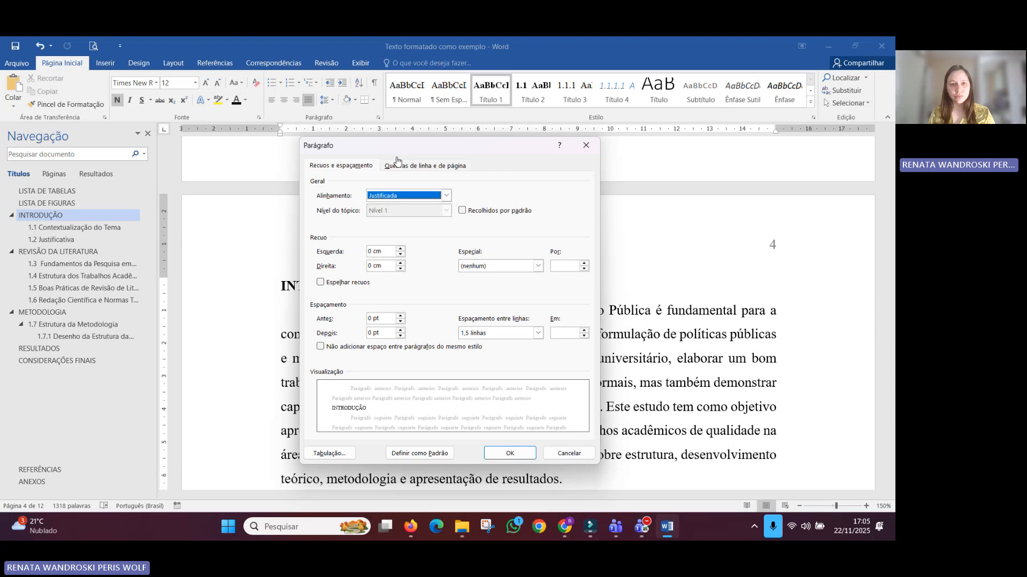
{"action": "left_click_drag", "start_coordinate": [380, 159], "coordinate": [606, 193]}
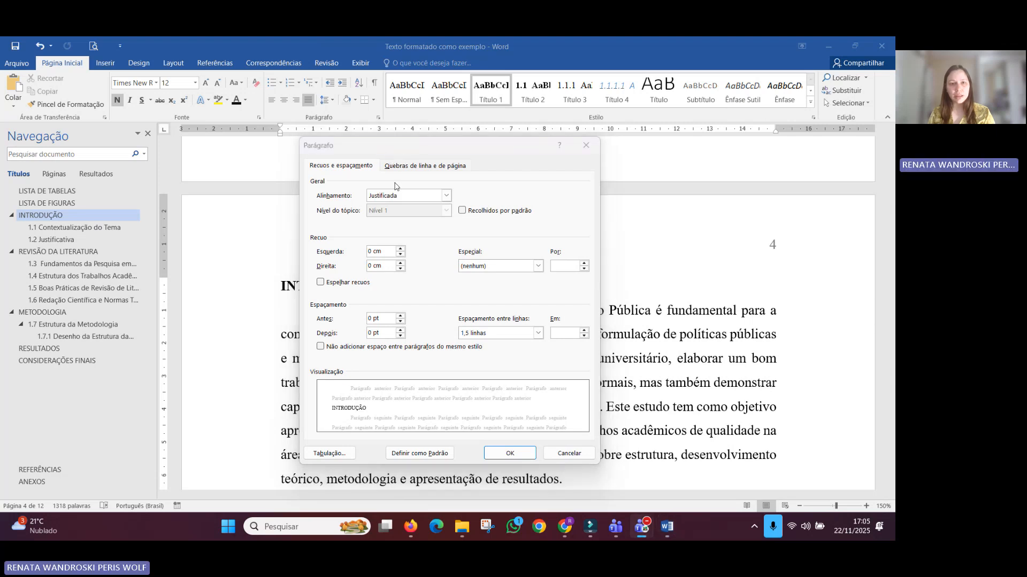
{"action": "left_click", "coordinate": [425, 166]}
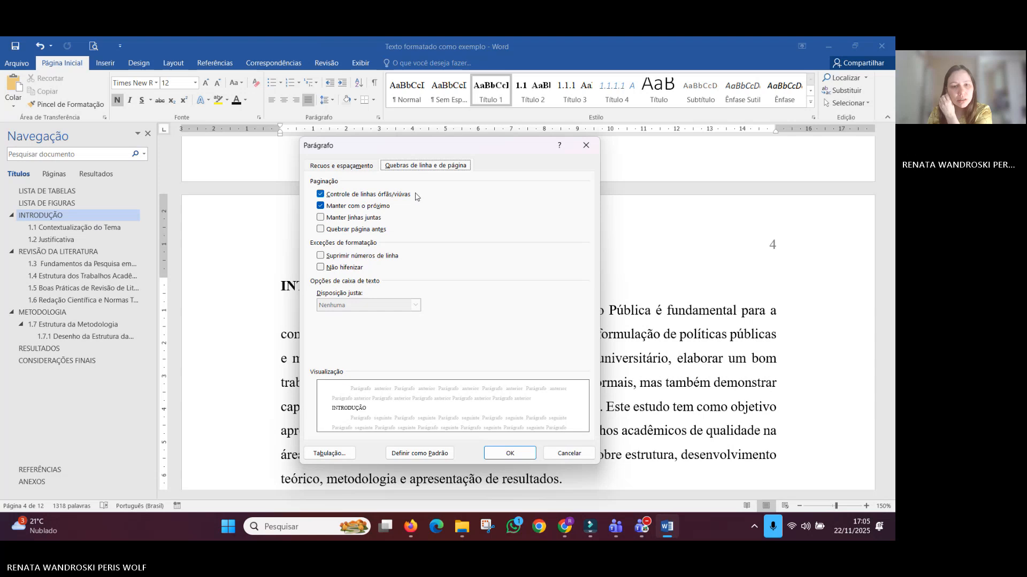
{"action": "left_click", "coordinate": [346, 452]}
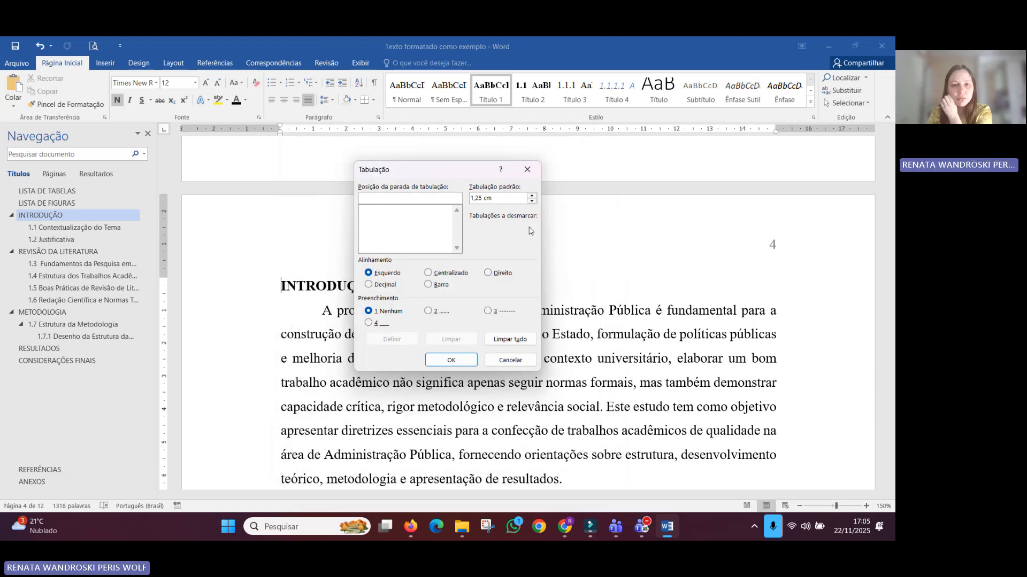
{"action": "left_click", "coordinate": [527, 169]}
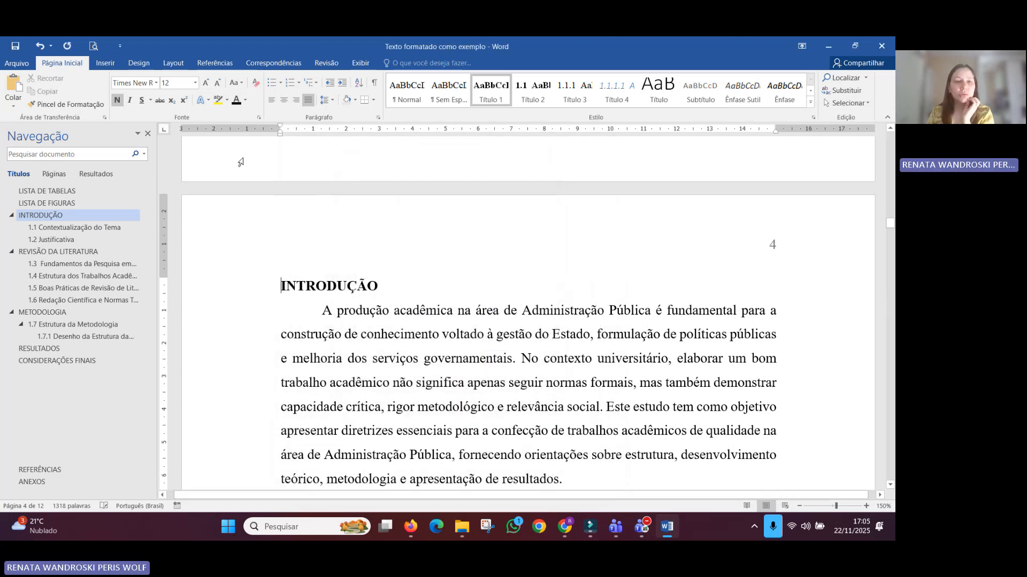
Step: Set custom margins for the INTRODUÇÃO section with Superior 3 cm, Inferior 2 cm and Direita 2 cm
{"action": "left_click", "coordinate": [172, 63]}
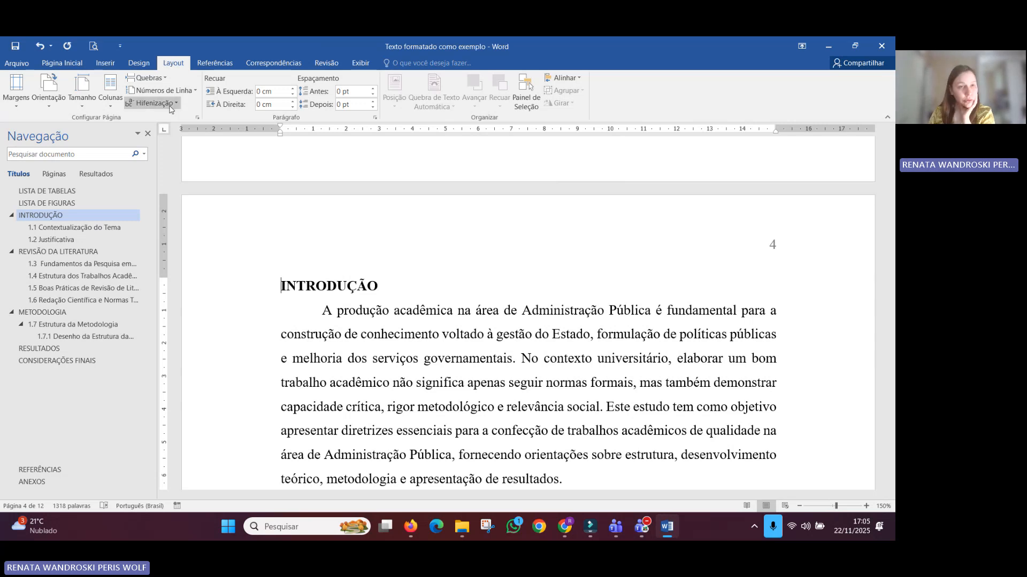
{"action": "left_click", "coordinate": [16, 91]}
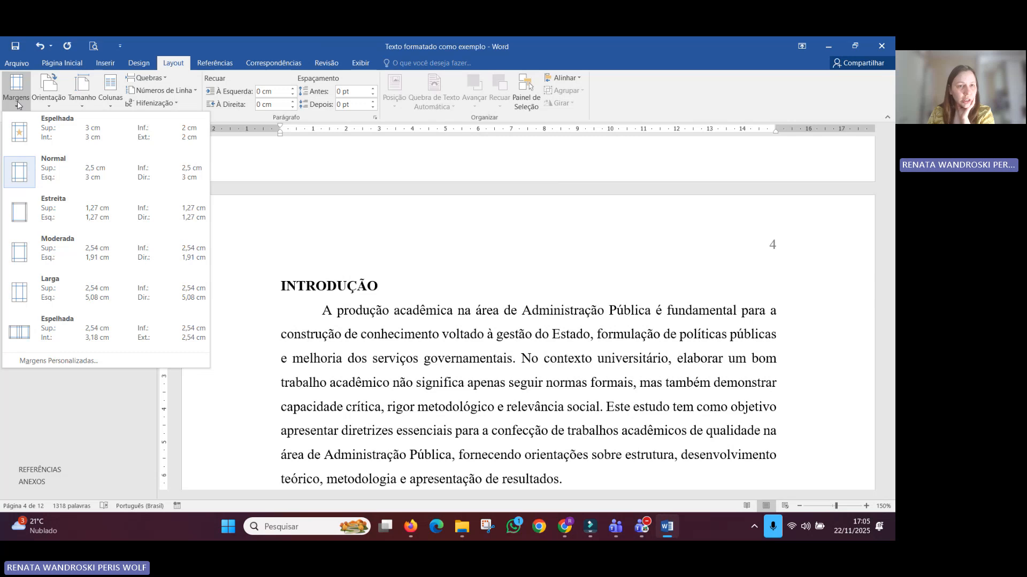
{"action": "left_click", "coordinate": [59, 361]}
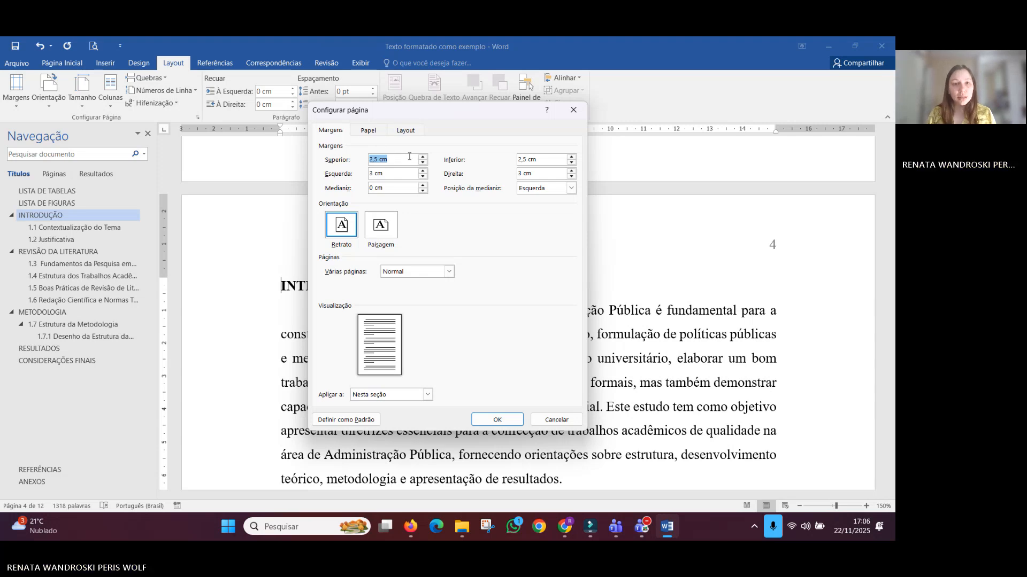
{"action": "type", "text": "3"}
{"action": "key", "text": "Tab"}
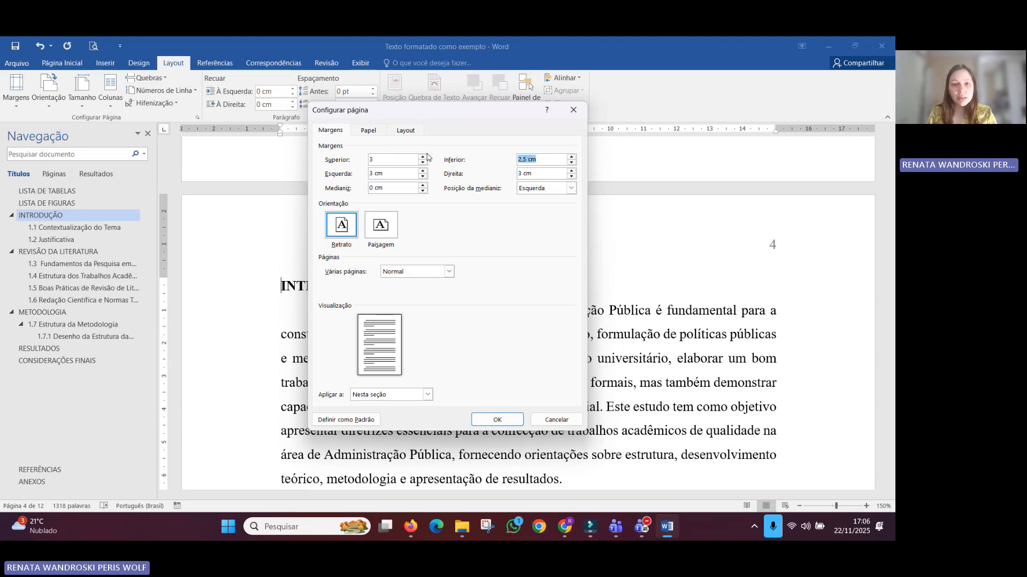
{"action": "left_click", "coordinate": [402, 176]}
{"action": "left_click_drag", "start_coordinate": [518, 160], "coordinate": [538, 159]}
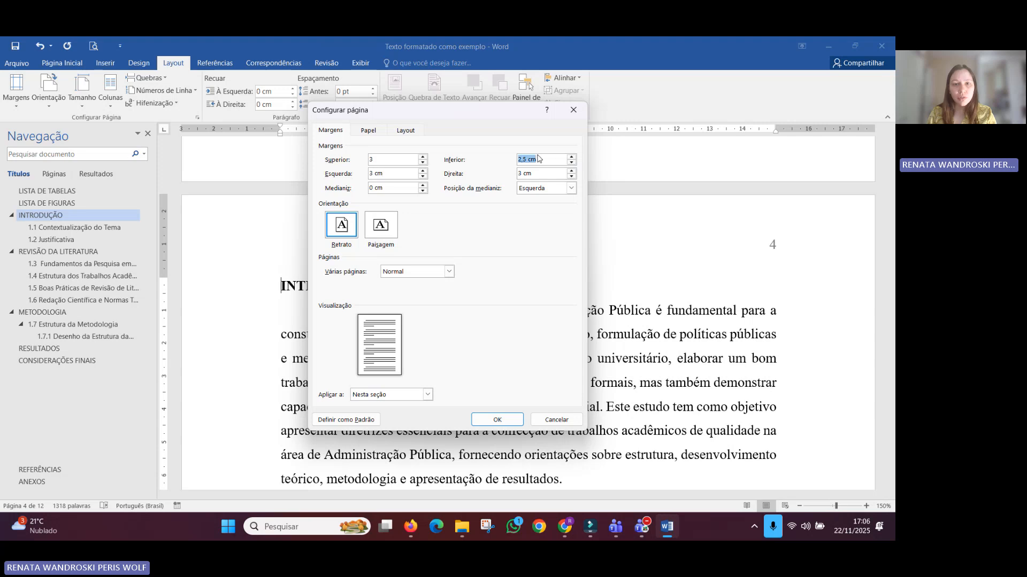
{"action": "type", "text": "2"}
{"action": "key", "text": "Tab"}
{"action": "key", "text": "Tab"}
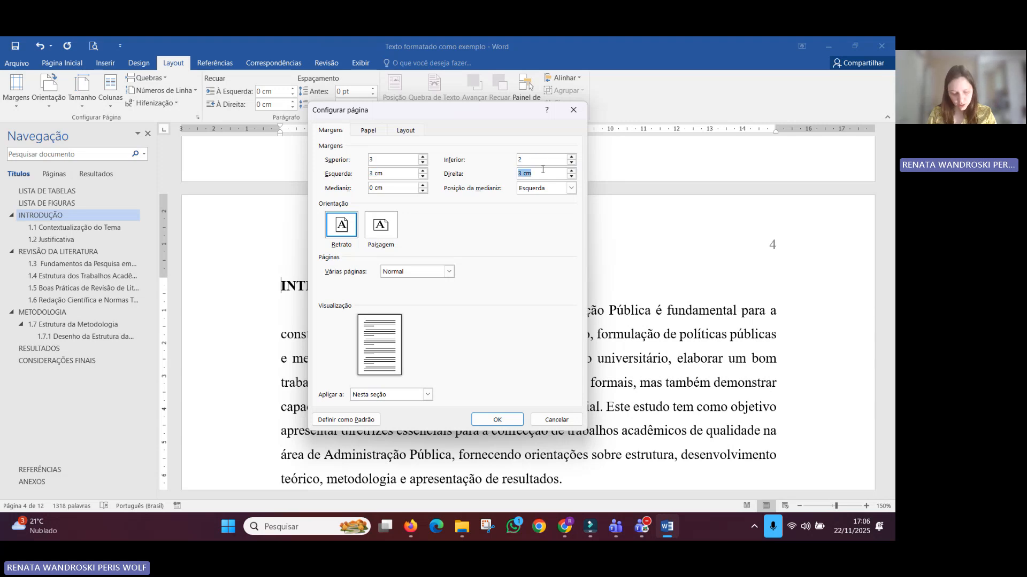
{"action": "type", "text": "2"}
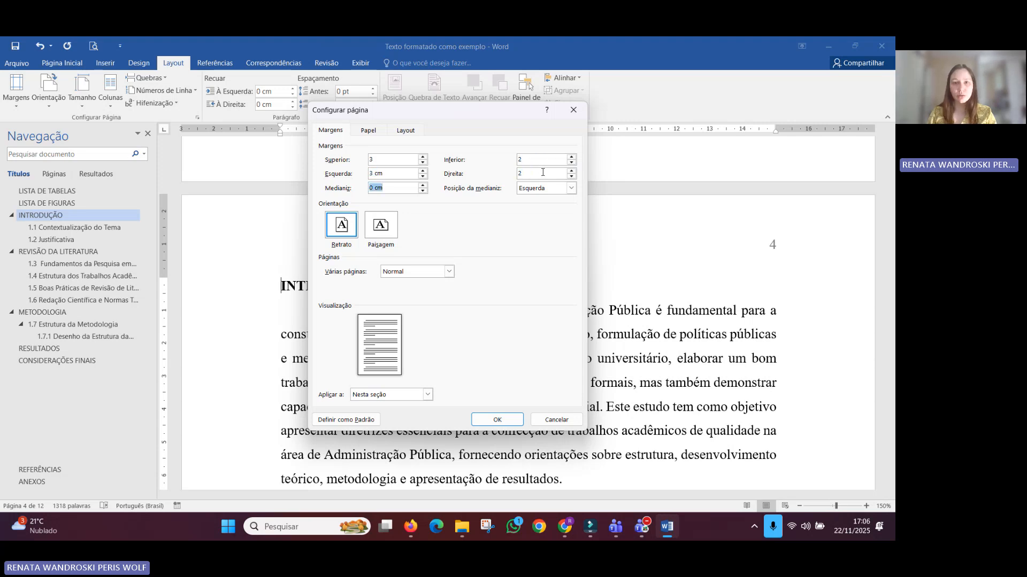
{"action": "key", "text": "Tab"}
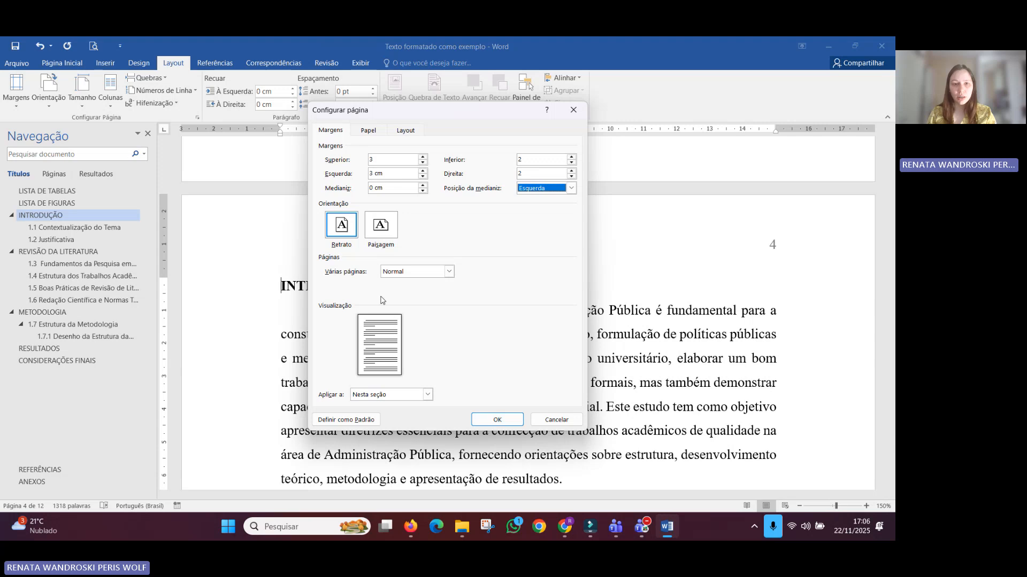
{"action": "left_click", "coordinate": [498, 420]}
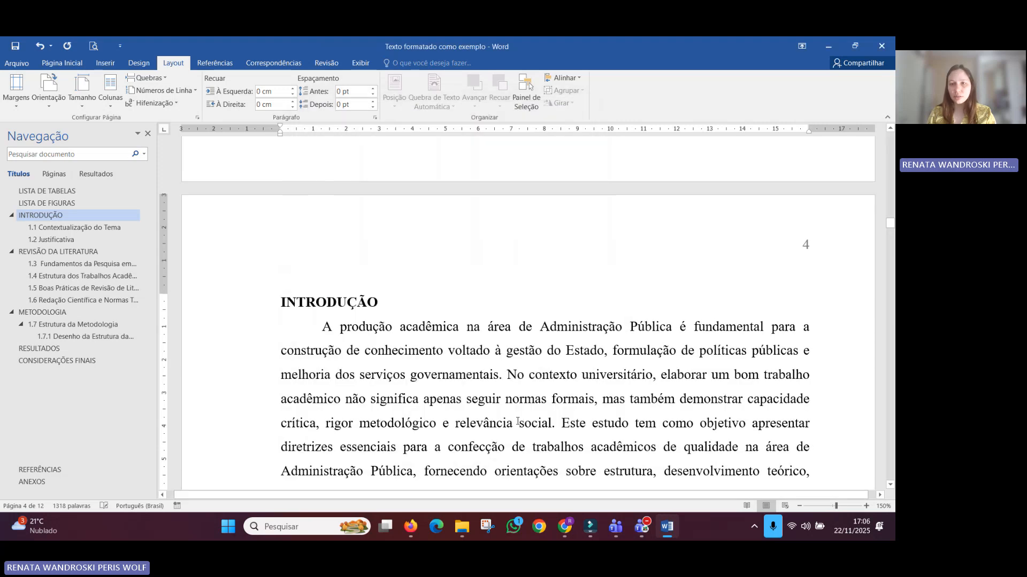
Step: Examine how the text, tables and figures from INTRODUÇÃO through METODOLOGIA sit within the new margins
{"action": "scroll", "coordinate": [359, 316], "scroll_direction": "down", "scroll_amount": 8}
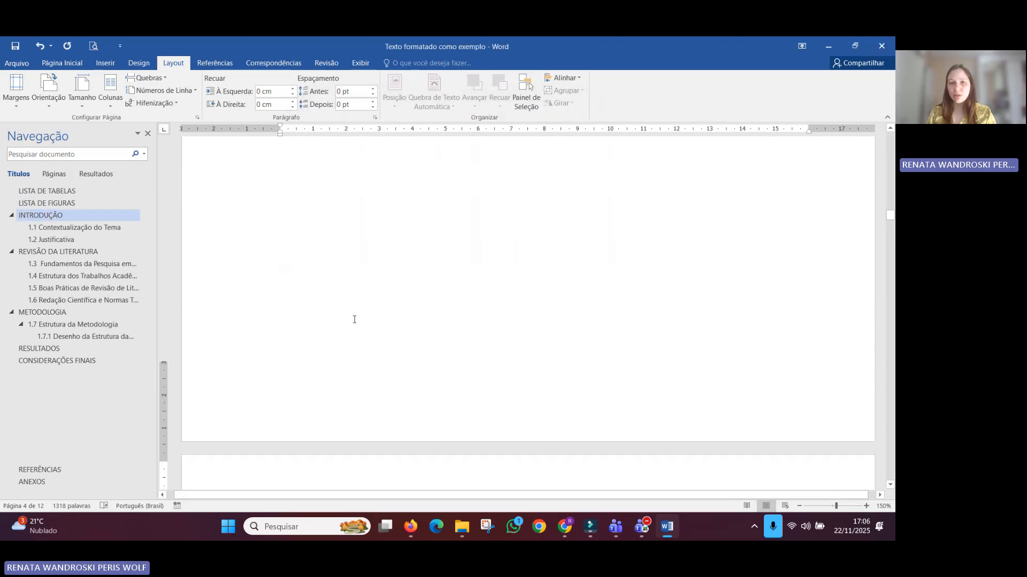
{"action": "scroll", "coordinate": [353, 322], "scroll_direction": "down", "scroll_amount": 15}
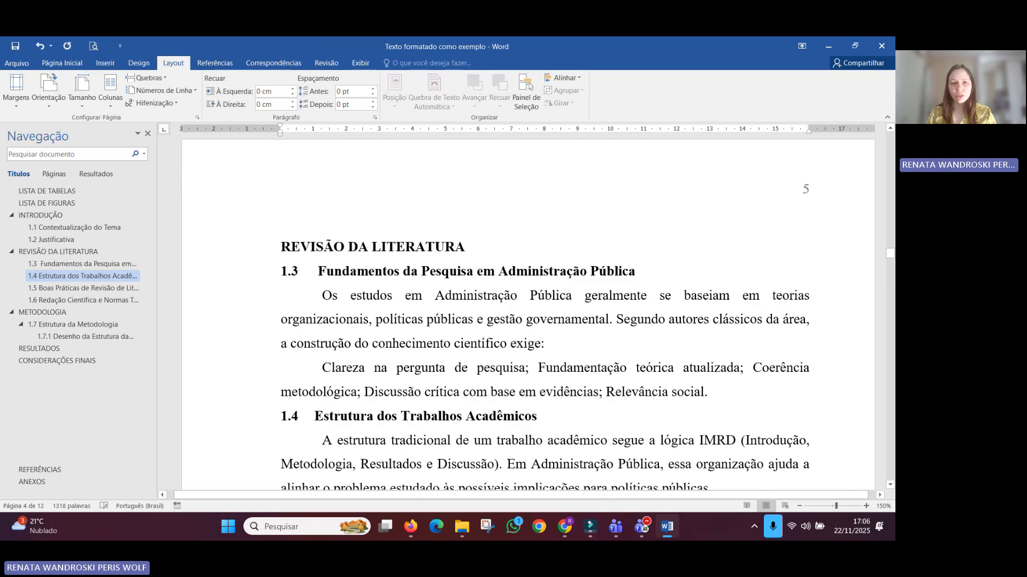
{"action": "scroll", "coordinate": [312, 218], "scroll_direction": "down", "scroll_amount": 15}
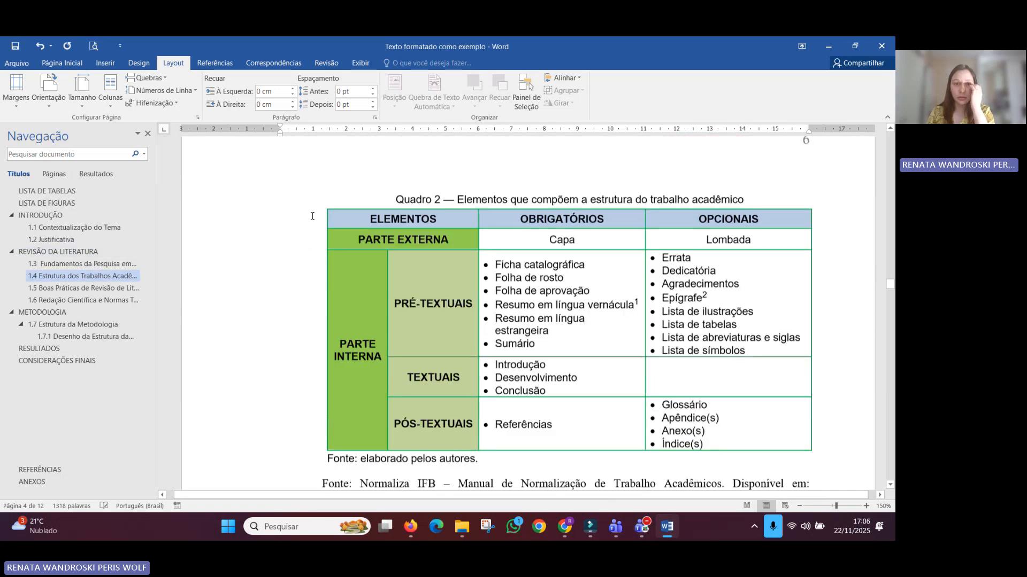
{"action": "scroll", "coordinate": [313, 216], "scroll_direction": "up", "scroll_amount": 7}
{"action": "scroll", "coordinate": [312, 216], "scroll_direction": "down", "scroll_amount": 12}
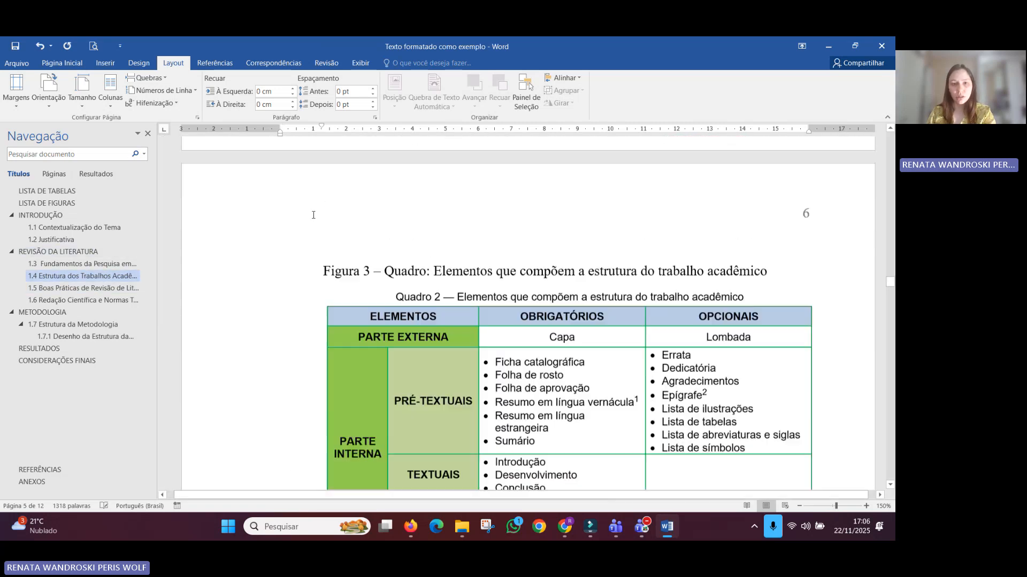
{"action": "scroll", "coordinate": [312, 218], "scroll_direction": "down", "scroll_amount": 7}
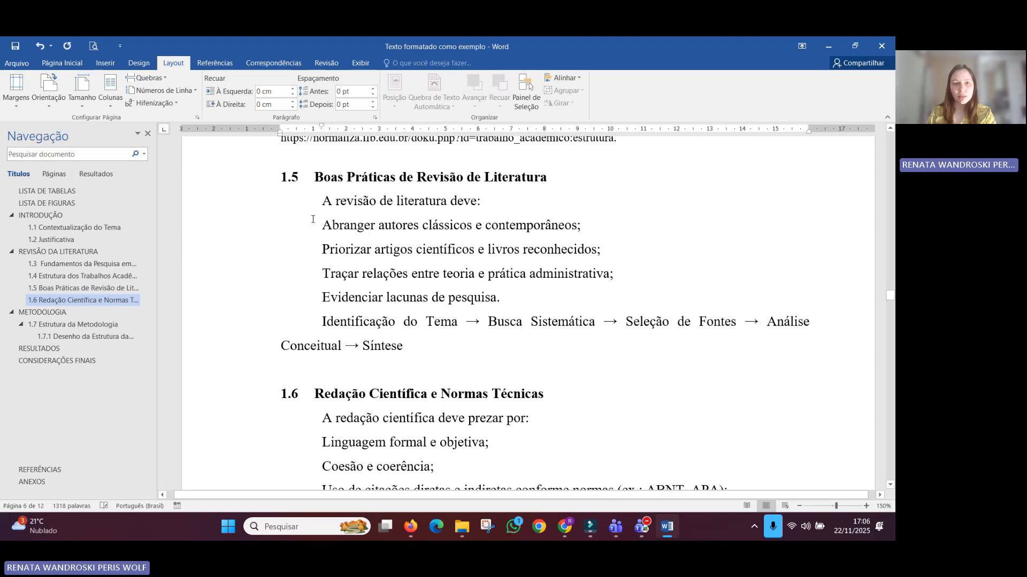
{"action": "scroll", "coordinate": [309, 220], "scroll_direction": "down", "scroll_amount": 12}
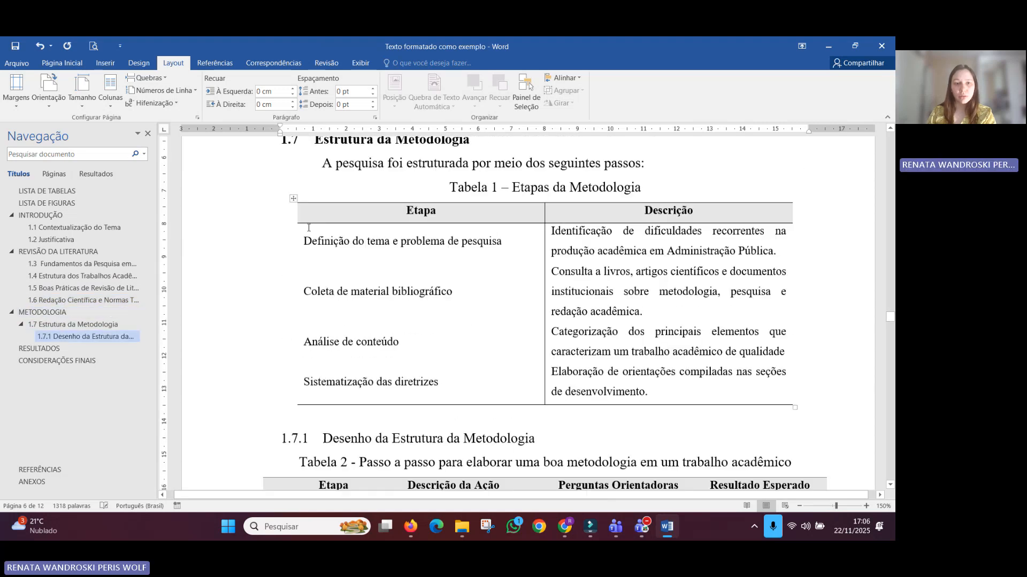
{"action": "scroll", "coordinate": [308, 228], "scroll_direction": "down", "scroll_amount": 10}
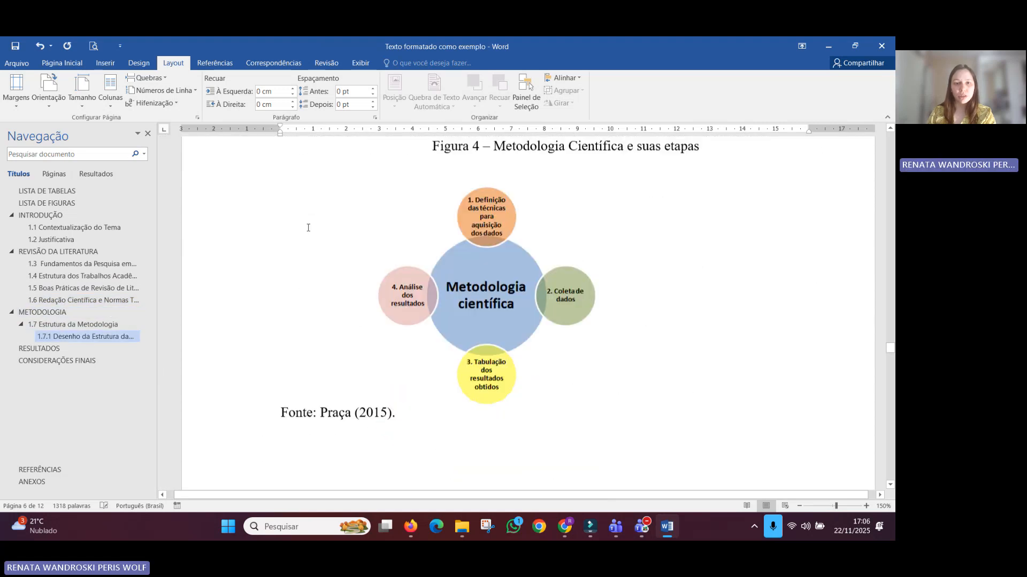